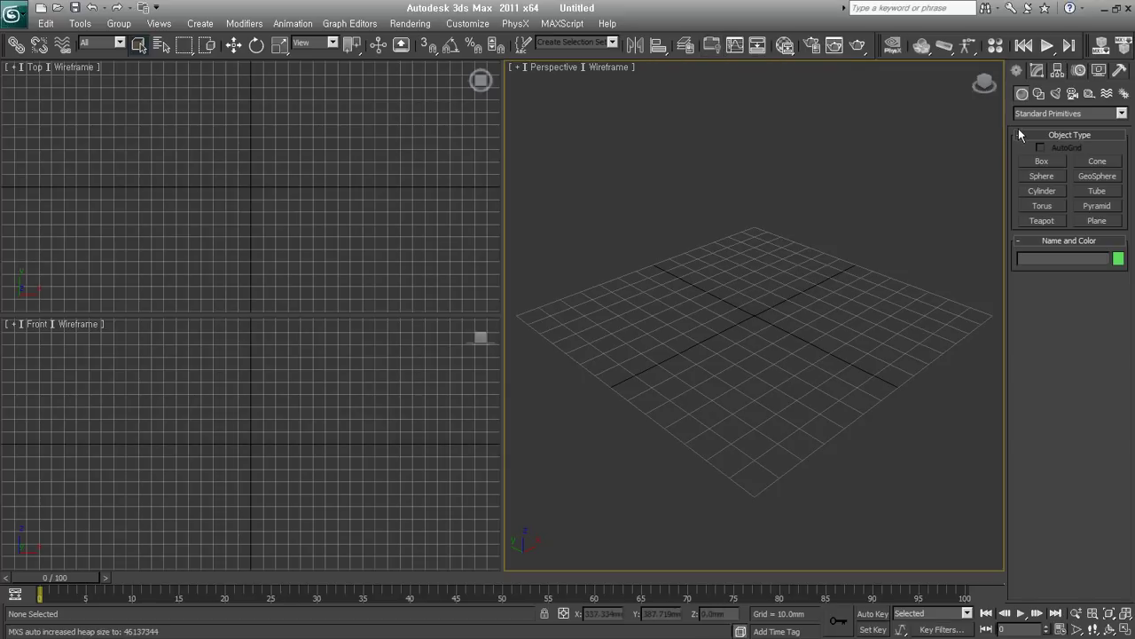
- Show the Graphite Modeling Tools ribbon, expand Polygon Modeling, and activate the Box creation tool
click(711, 46)
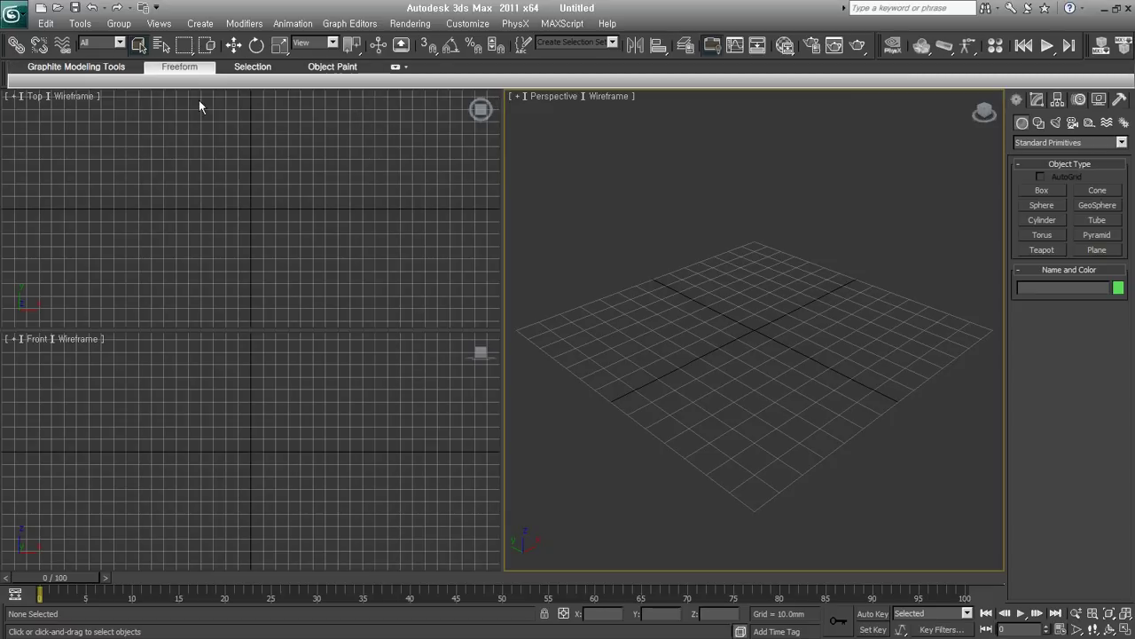
click(101, 68)
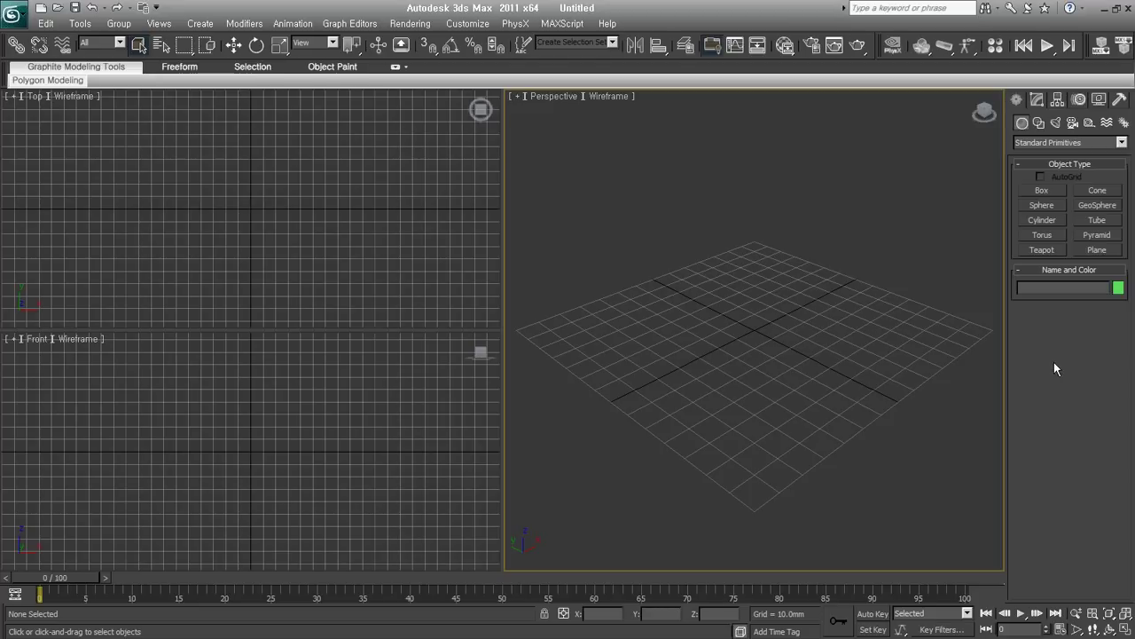
click(1055, 193)
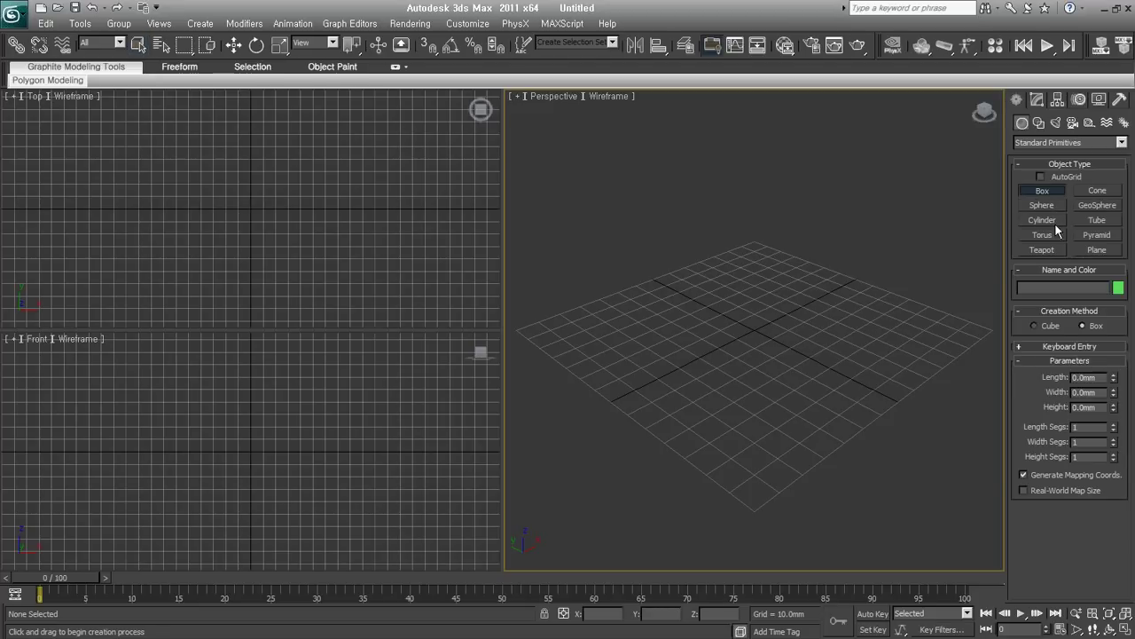
click(1054, 219)
click(1114, 252)
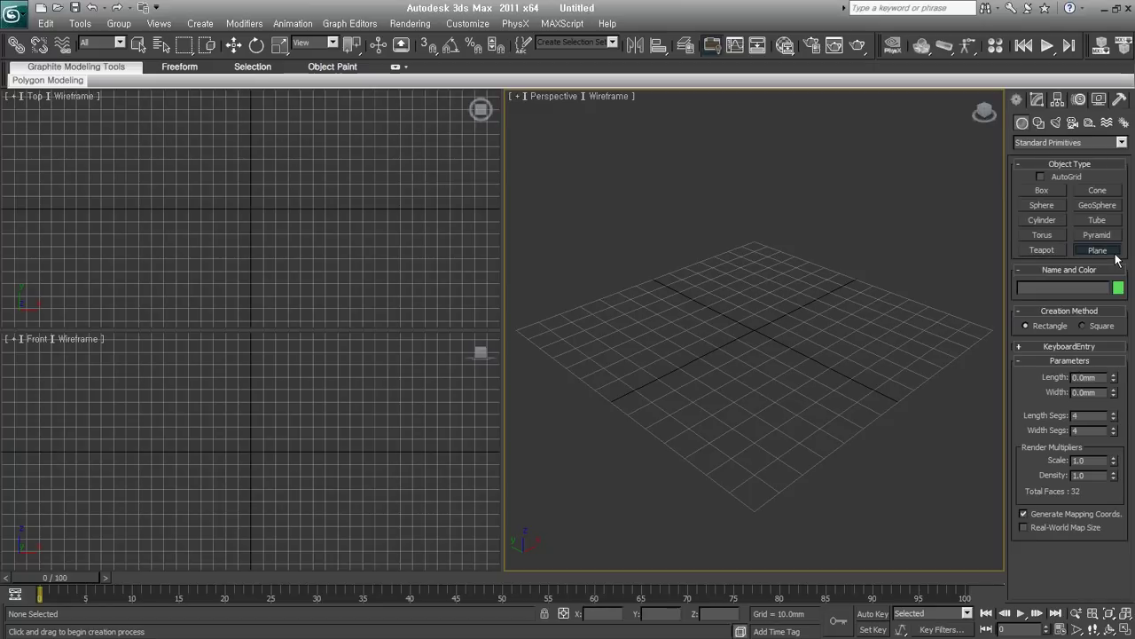
click(1046, 249)
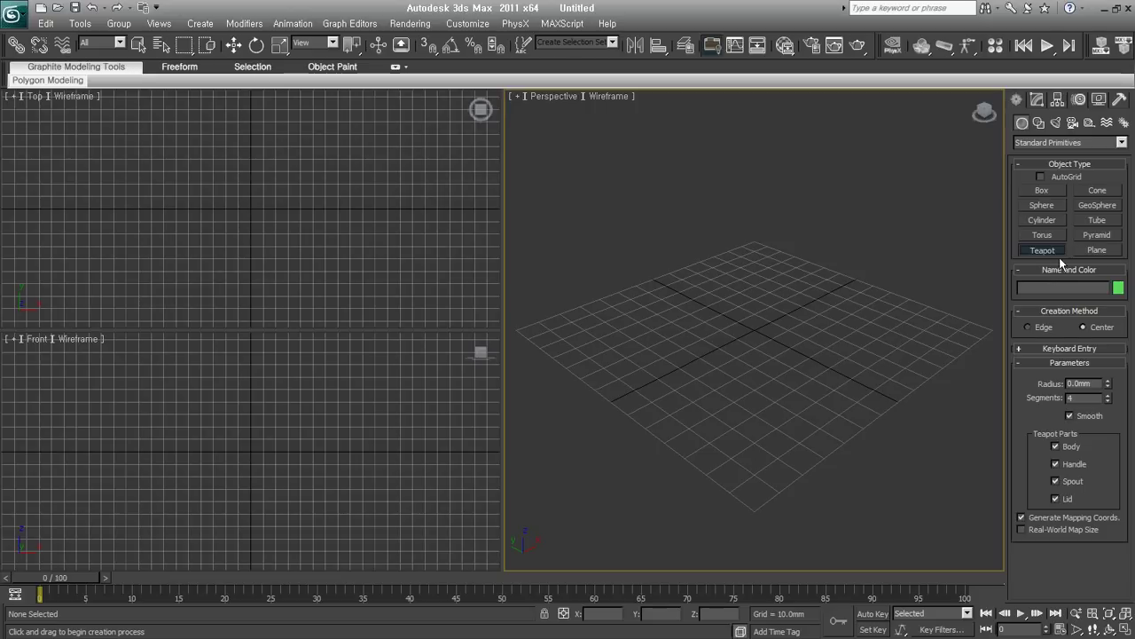
click(1040, 125)
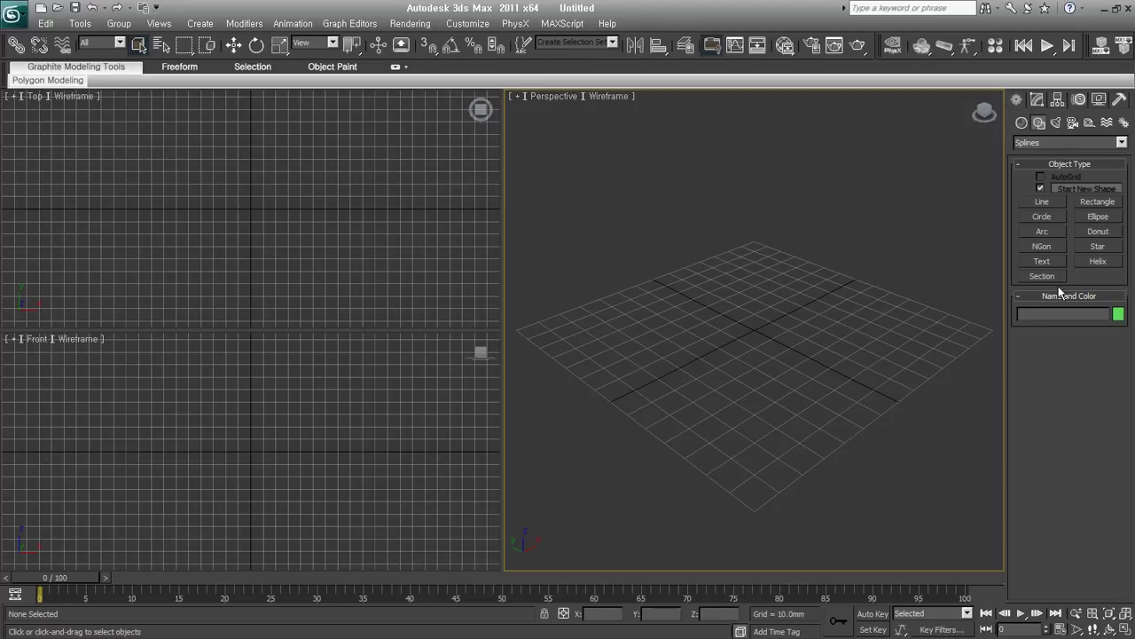
click(1022, 123)
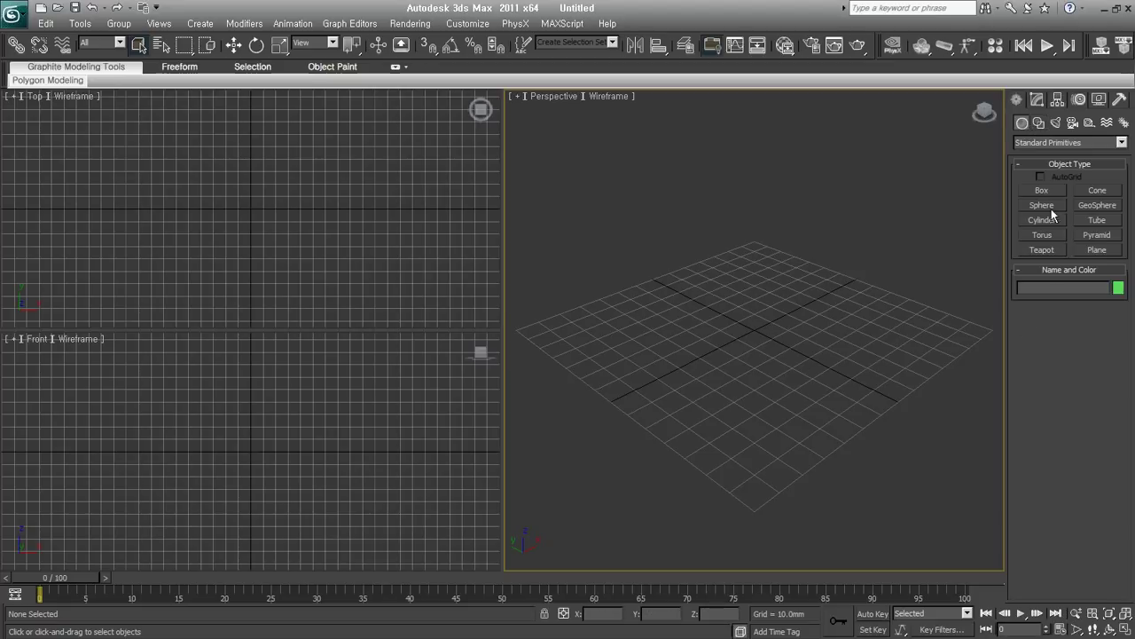
click(1096, 250)
- Draw a plane across the grid, convert it to Editable Poly, then undo the conversion
mouse_move(754, 242)
mouse_down()
mouse_move(736, 509)
mouse_move(752, 510)
mouse_up()
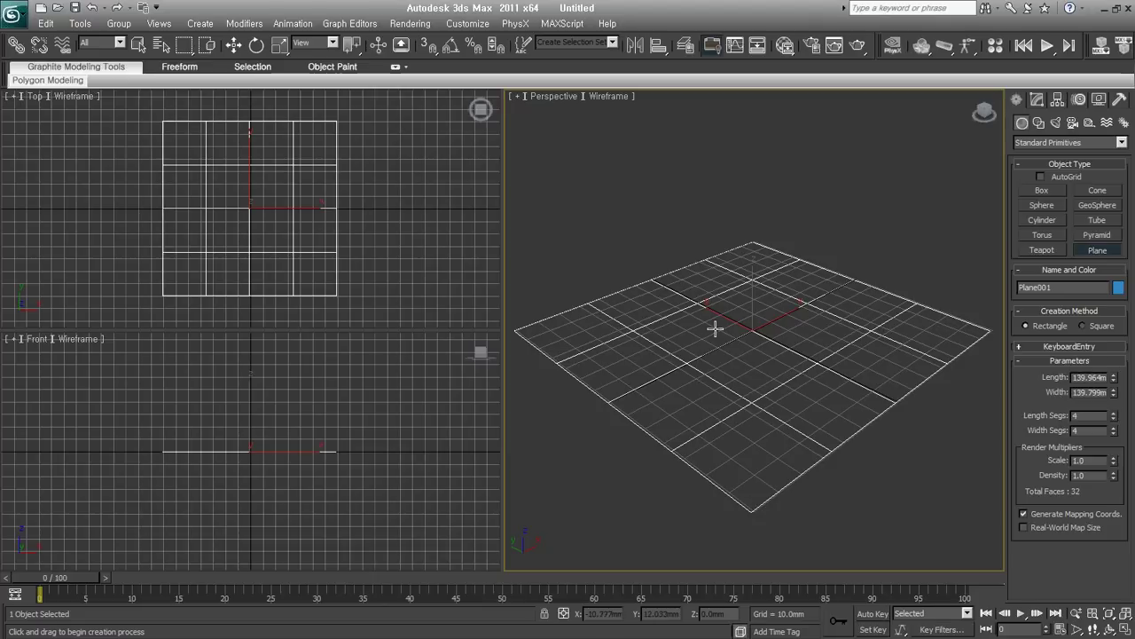
right_click(715, 297)
right_click(685, 241)
mouse_move(712, 484)
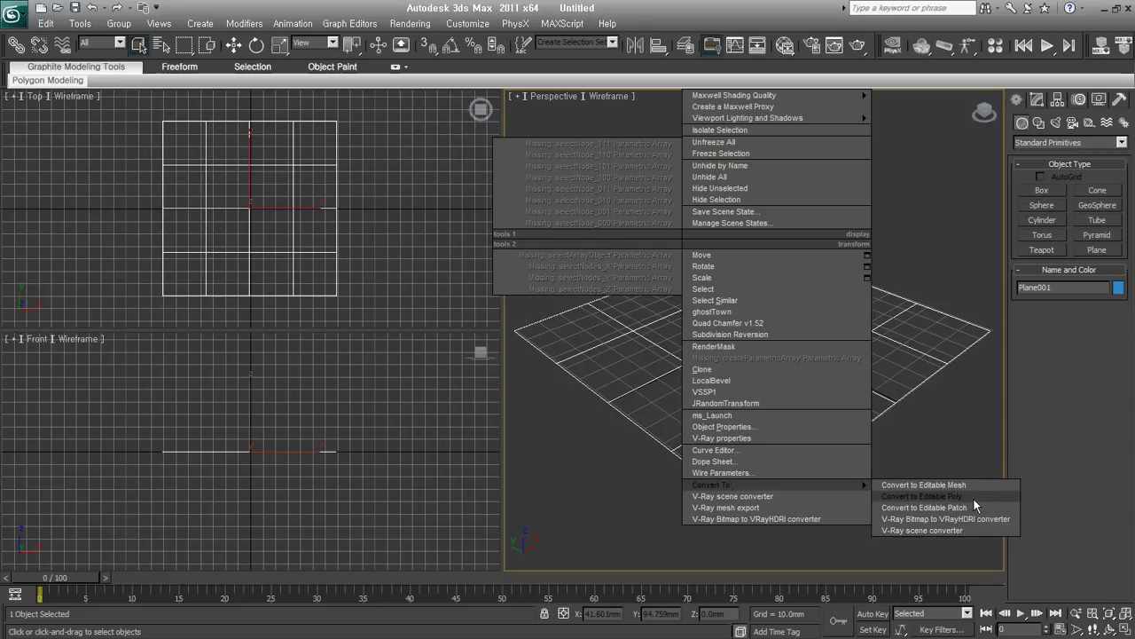
click(973, 497)
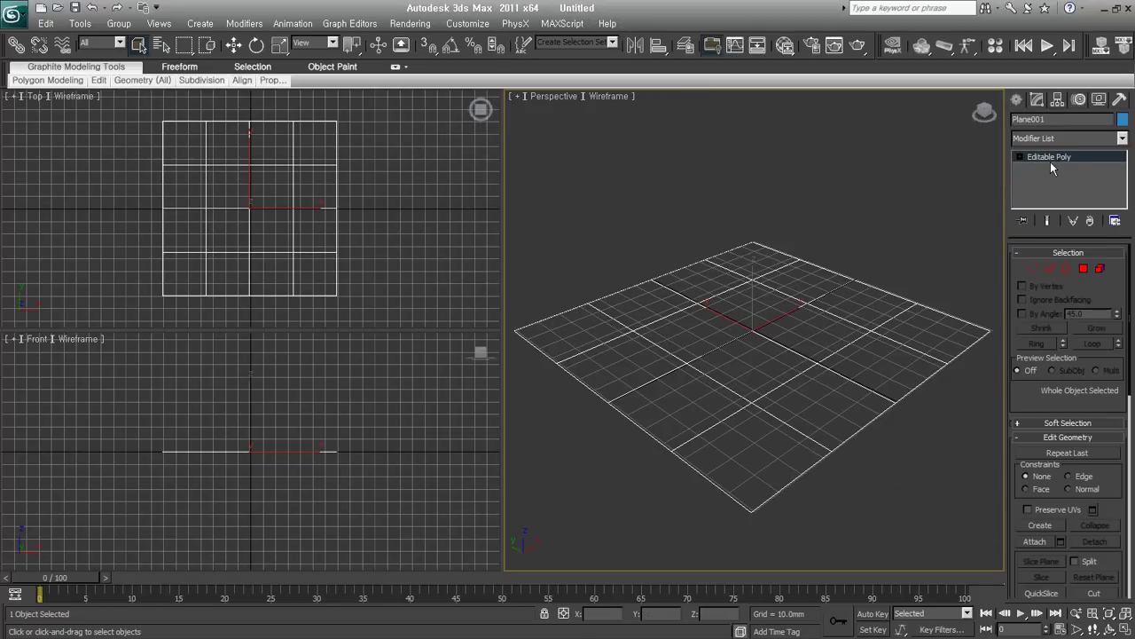
key(ctrl+z)
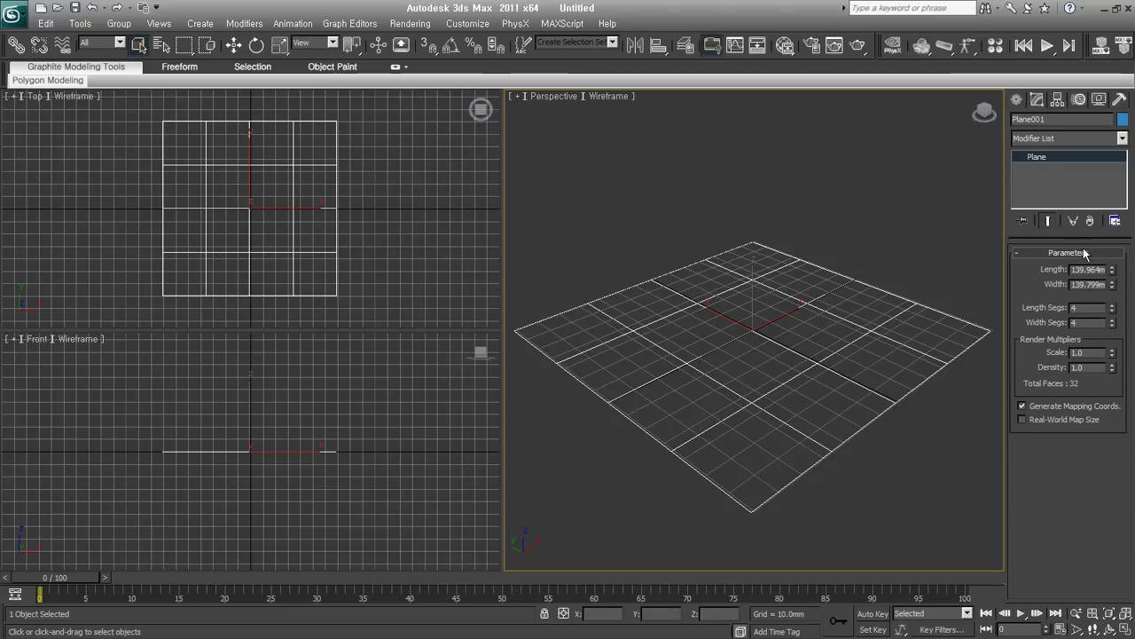
- Add an Edit Poly modifier via modifier buttons and set the plane's Length and Width Segs to 5
click(1048, 140)
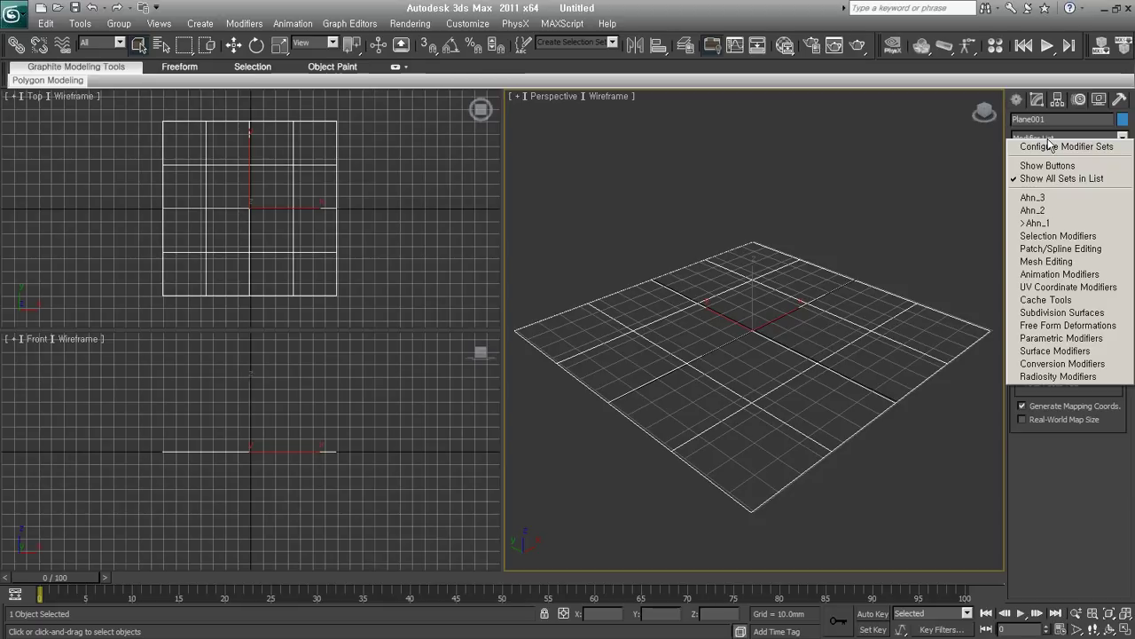
click(1054, 165)
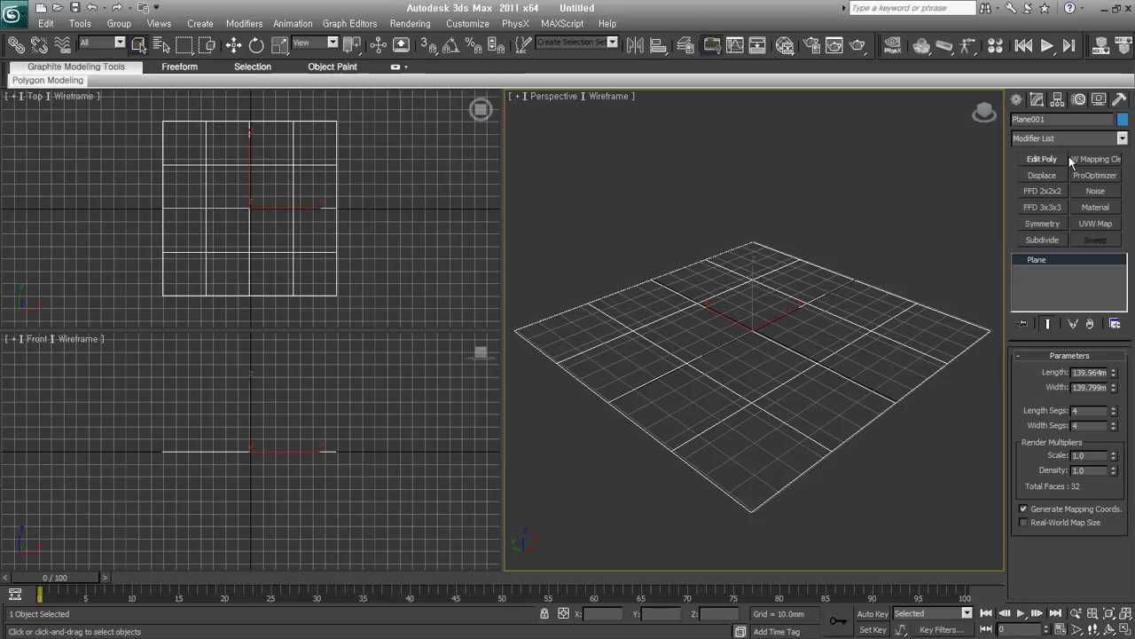
click(1056, 157)
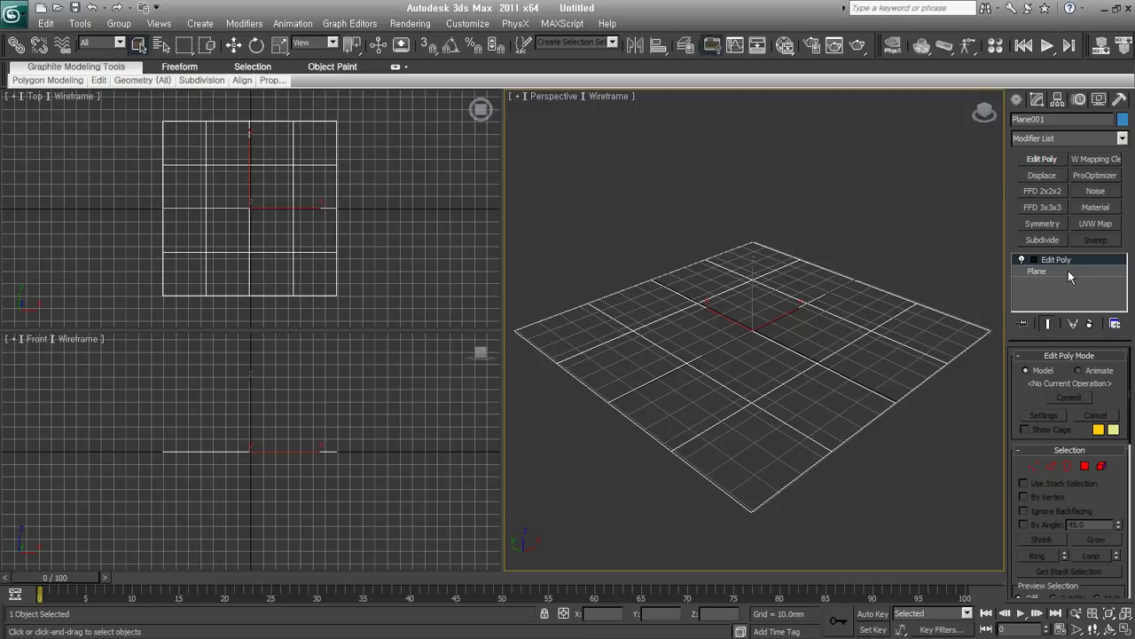
click(1068, 270)
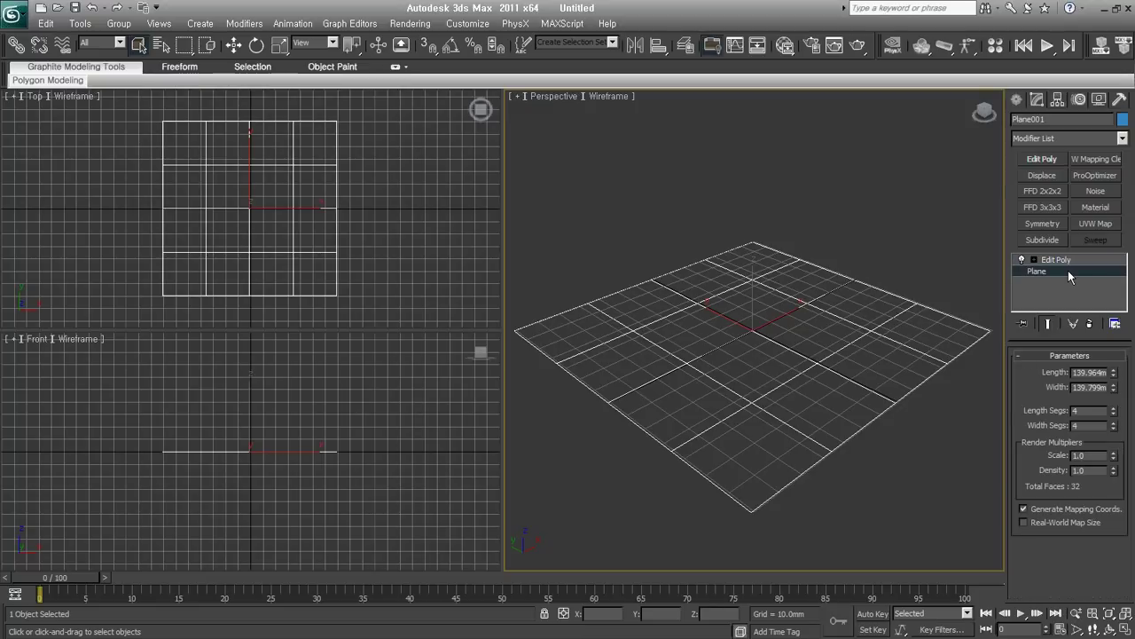
click(1113, 406)
click(1113, 423)
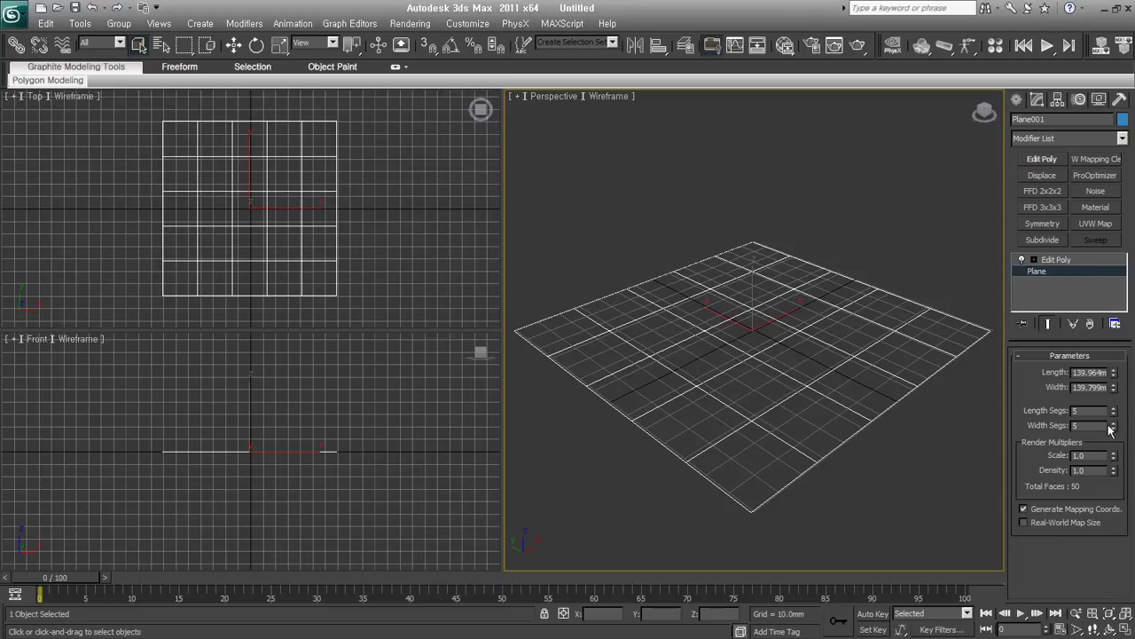
click(1056, 261)
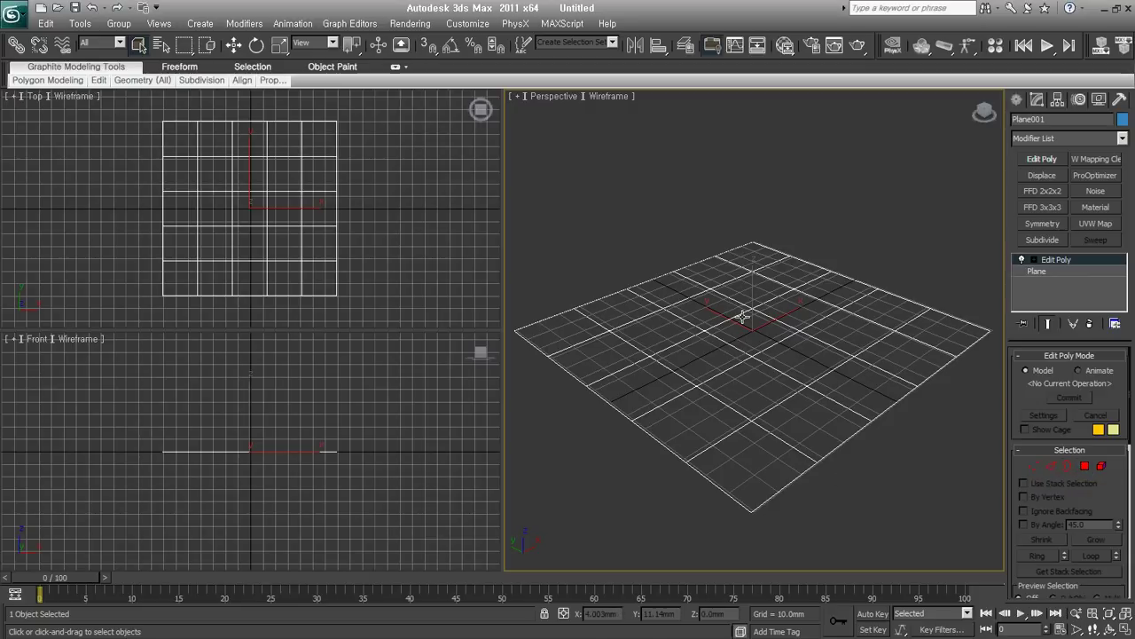
- Select an edge loop in Edit Poly, then return to the Plane level and accept the topology warning
click(1051, 467)
double_click(892, 368)
right_click(846, 342)
click(873, 359)
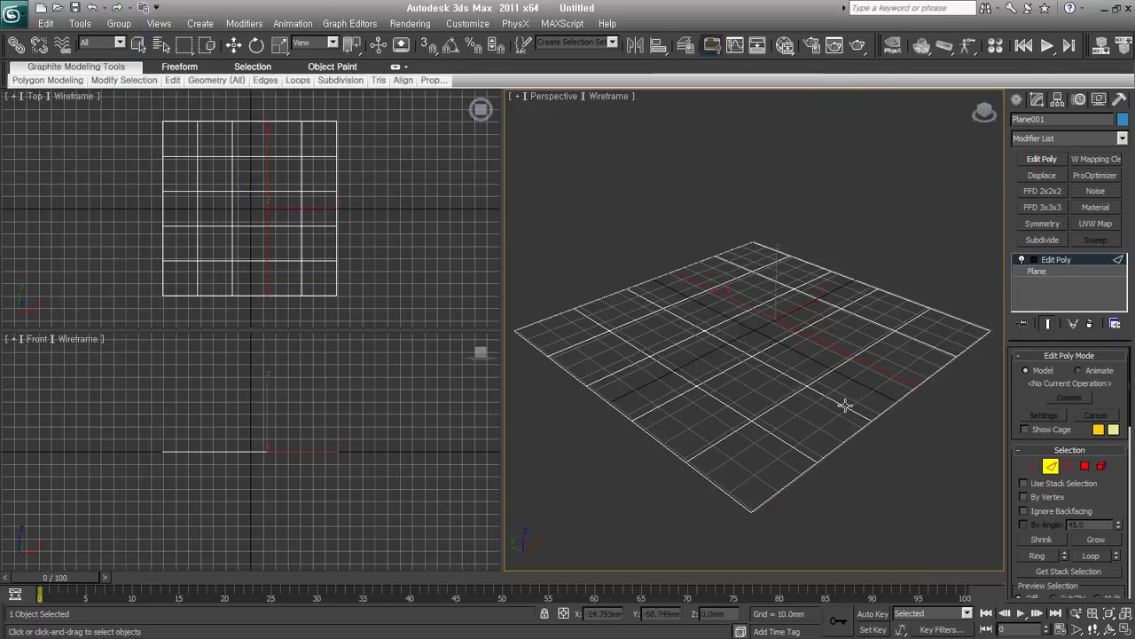
click(1063, 274)
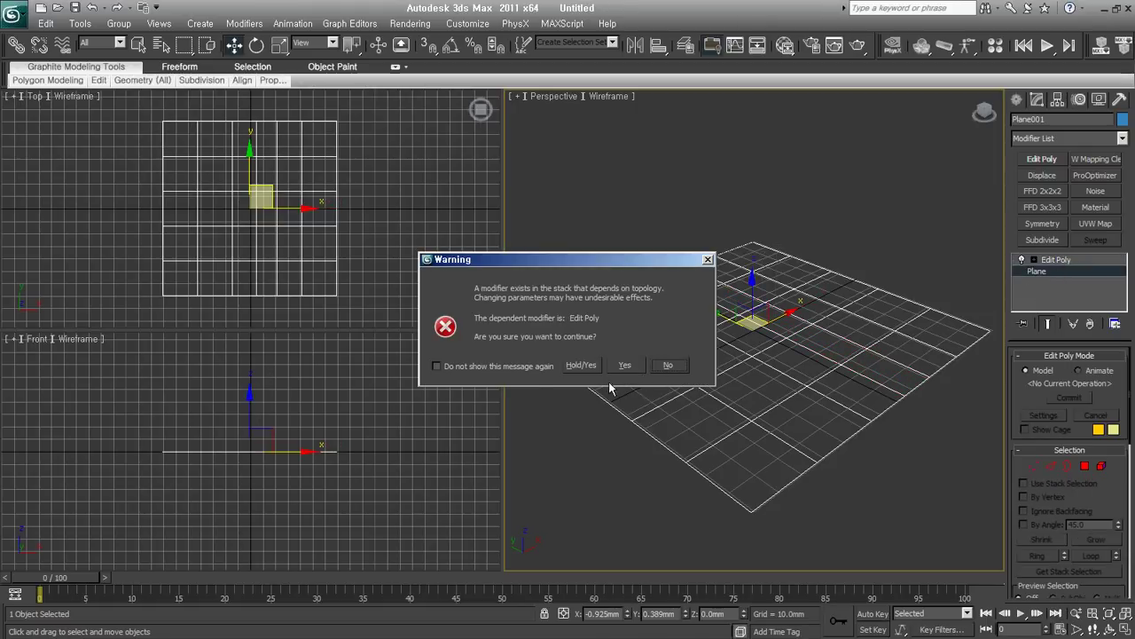
drag(558, 264, 656, 173)
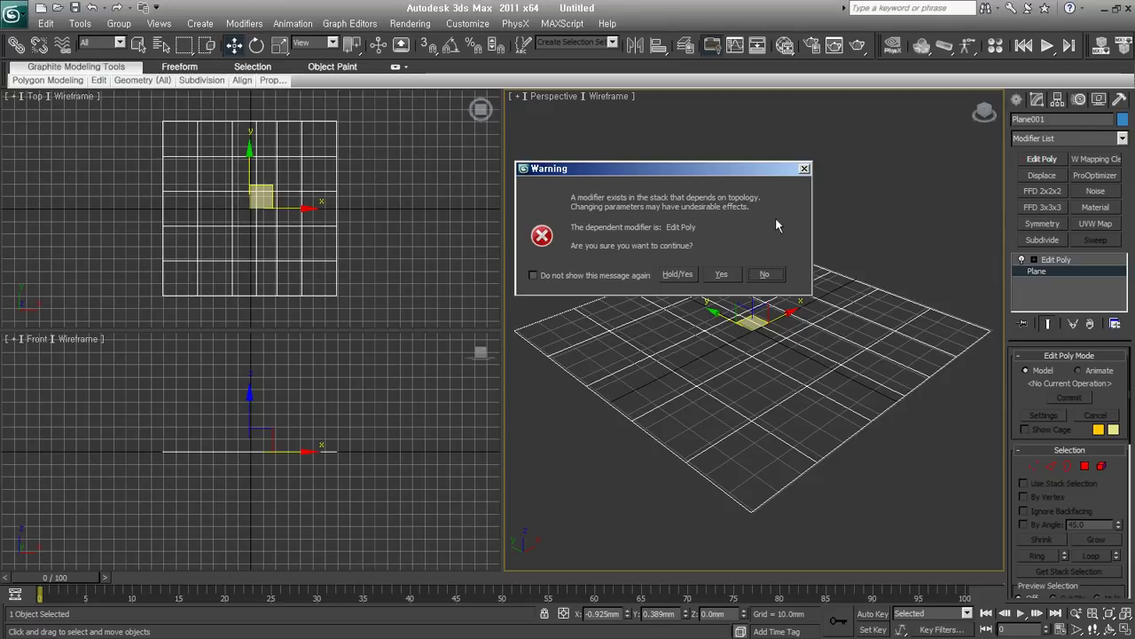
click(721, 273)
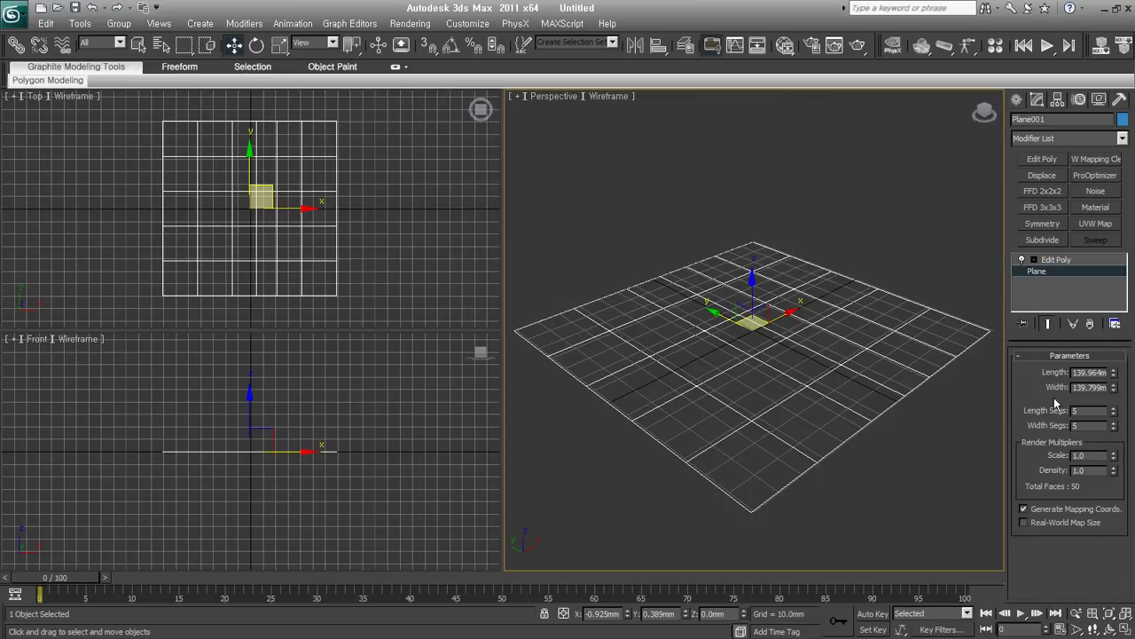
- Raise the plane to 8 length segments and 6 width segments
click(1114, 408)
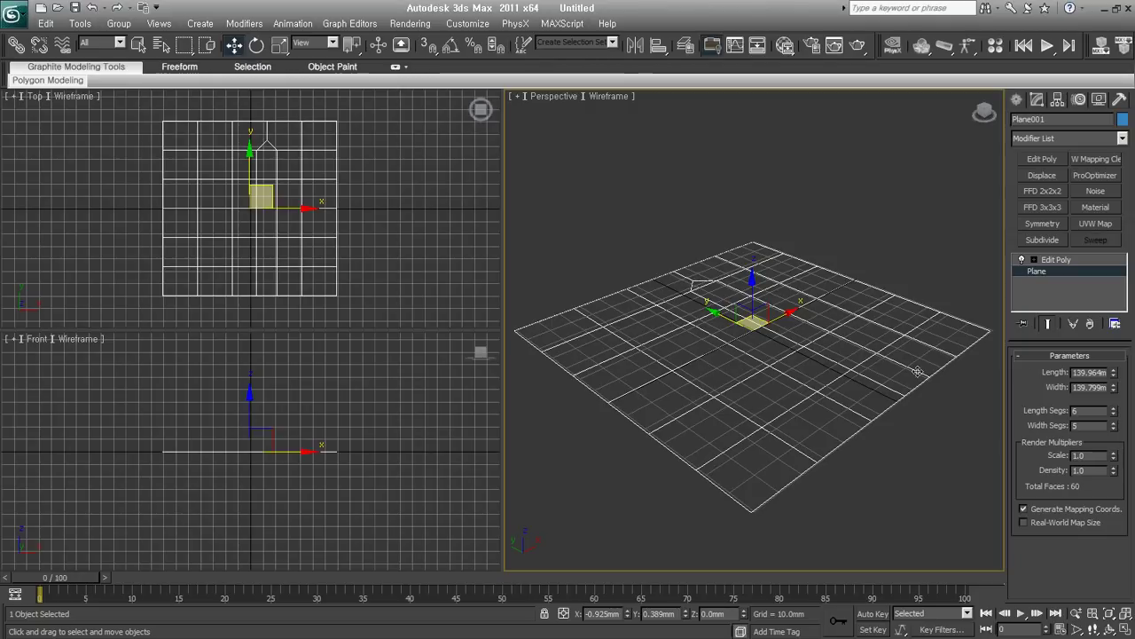
alt+middle_drag(809, 405, 797, 433)
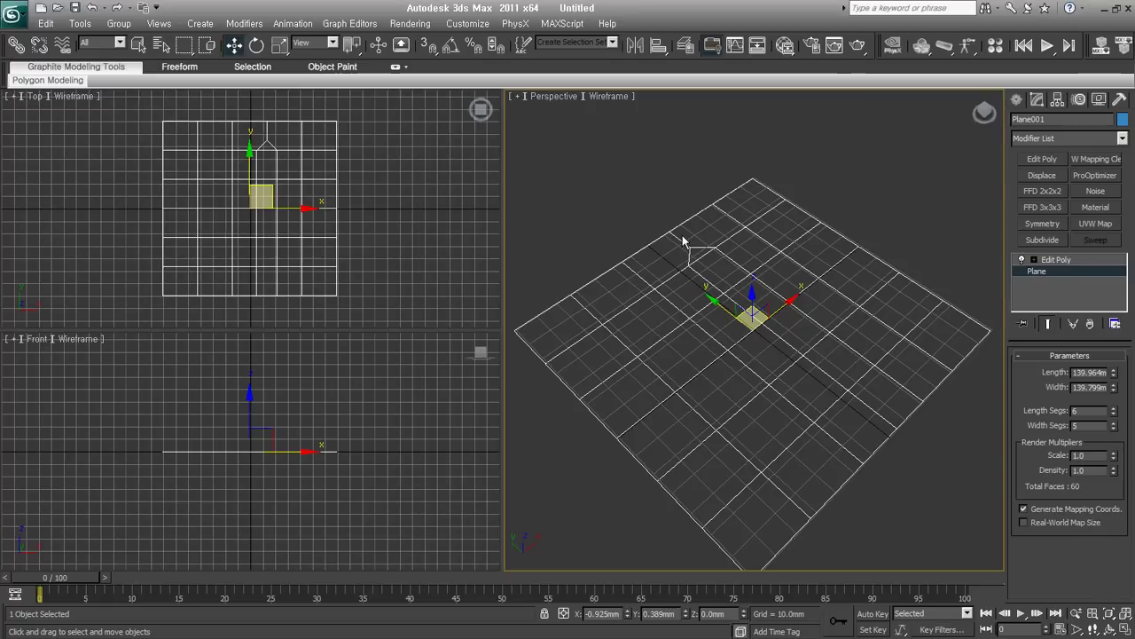
click(1115, 411)
click(1114, 410)
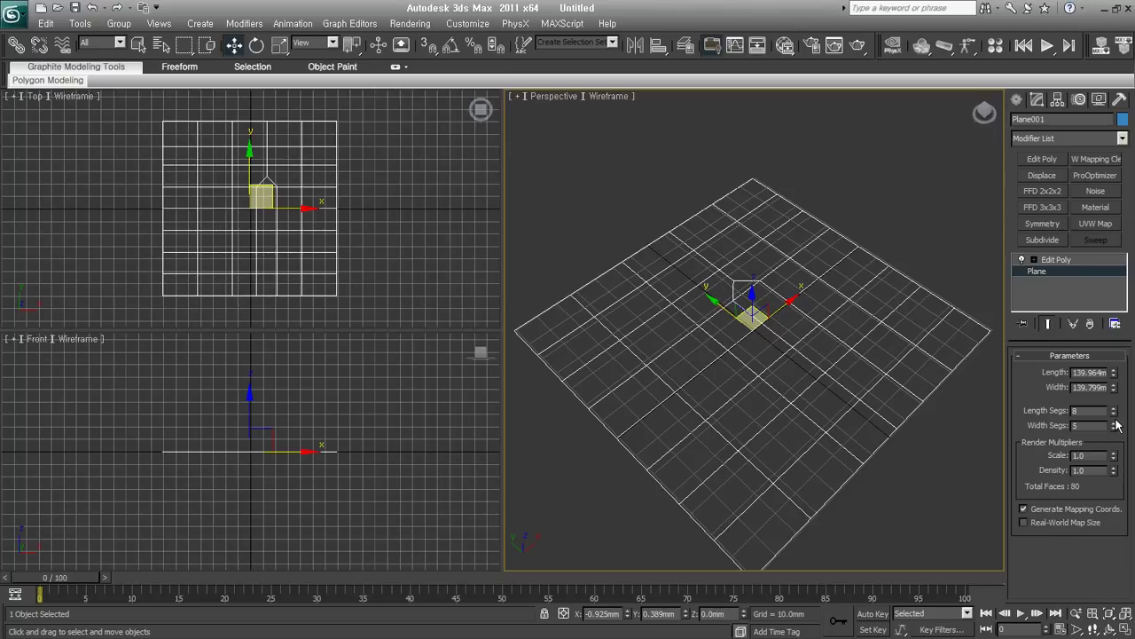
click(1115, 425)
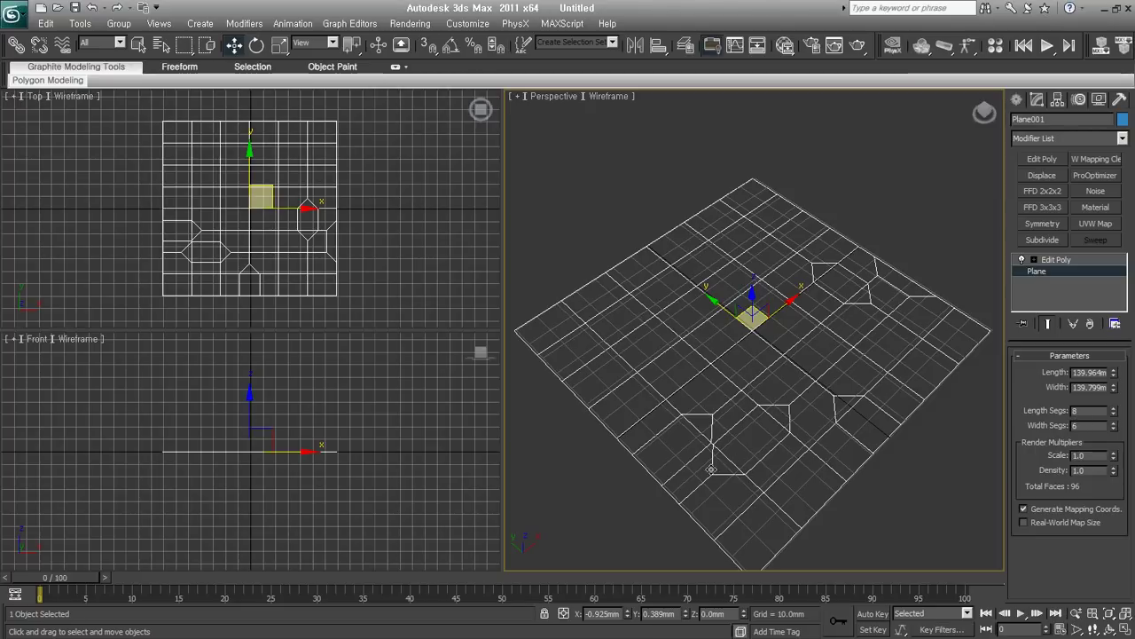
mouse_move(794, 489)
alt+middle_down()
mouse_move(878, 450)
mouse_move(774, 463)
mouse_move(770, 486)
alt+middle_up()
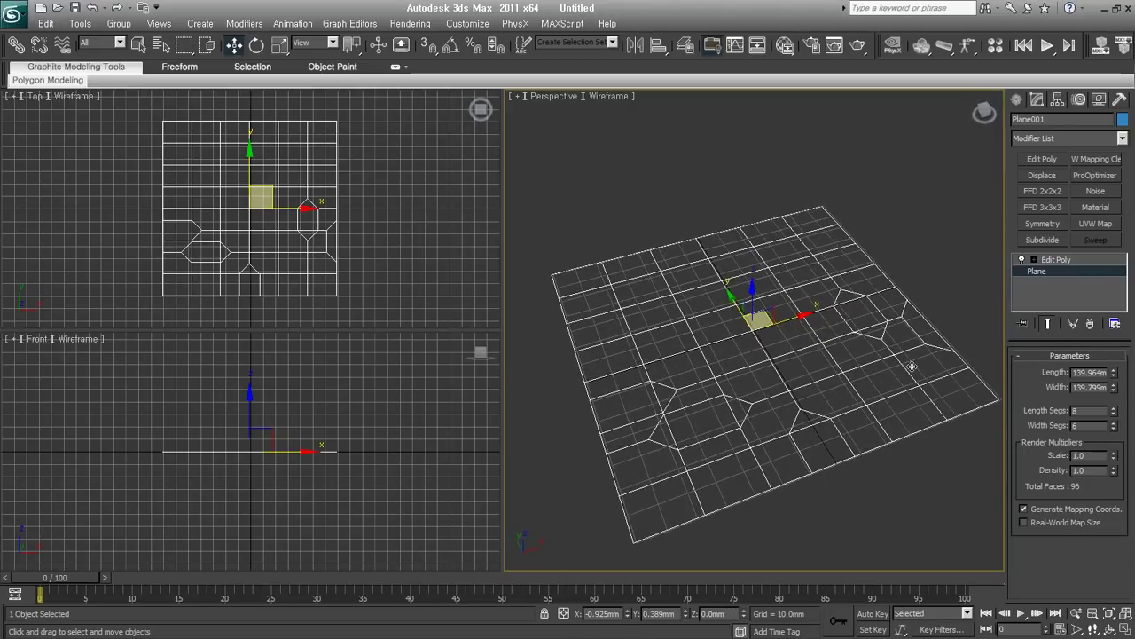
- Delete the Edit Poly modifier and add a fresh one over the clean grid
click(1064, 260)
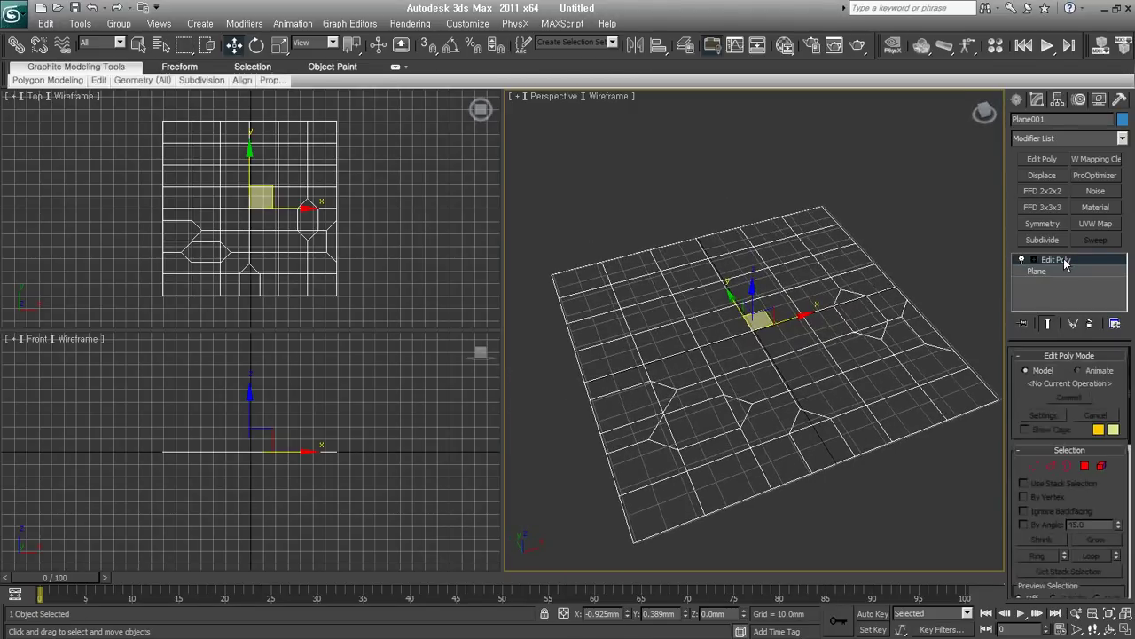
click(1092, 325)
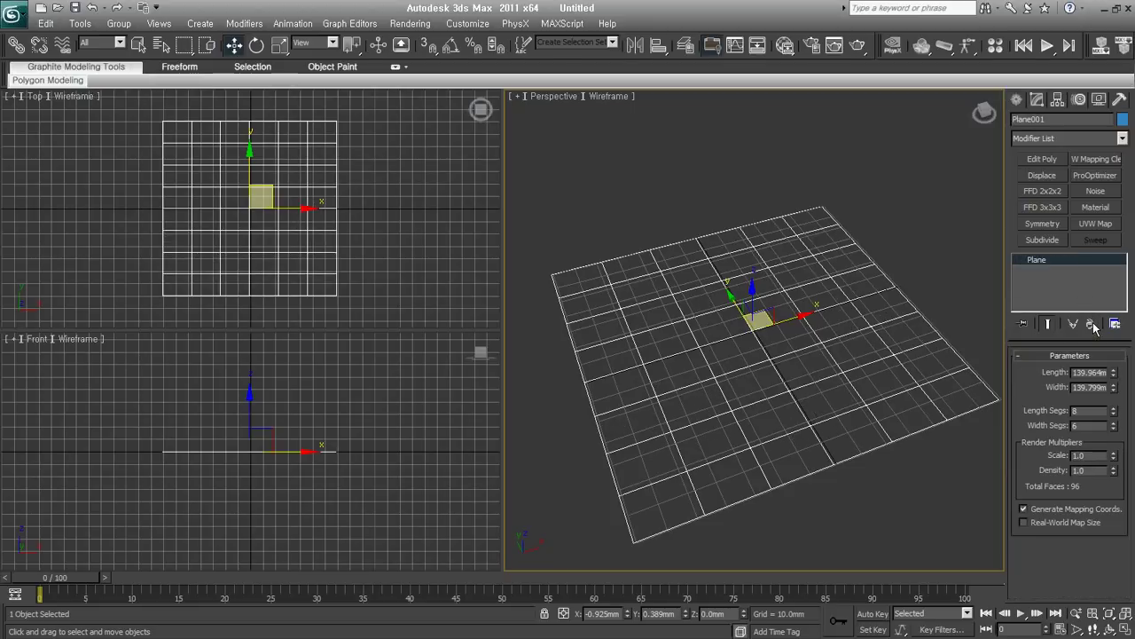
click(1036, 162)
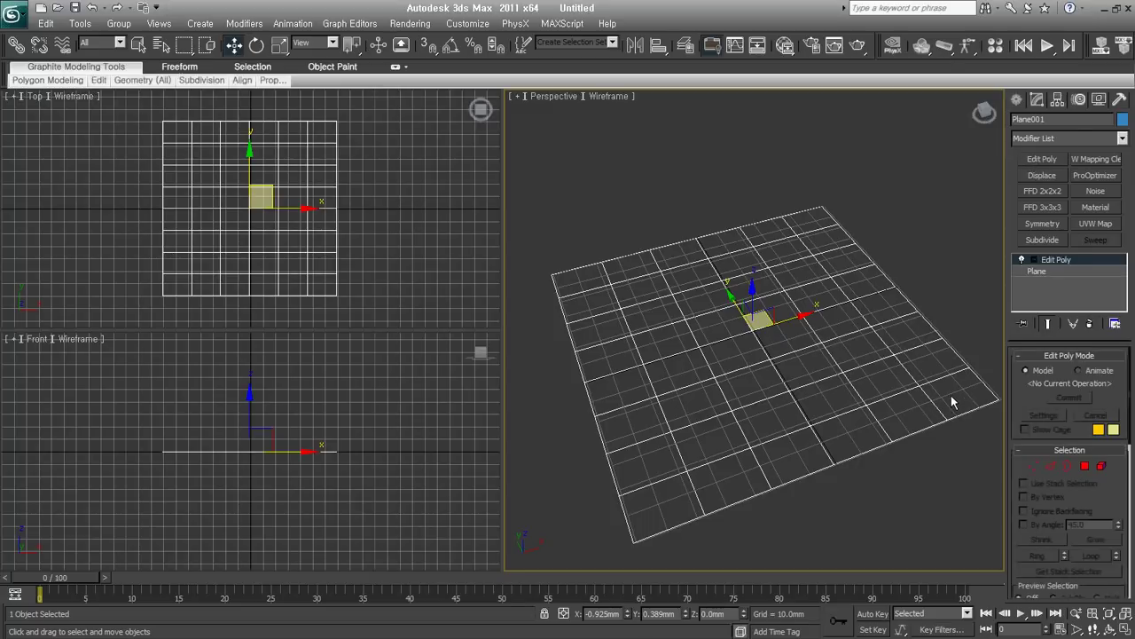
- Undo the Edit Poly modifier, reset the plane to 1×1 segments, and hide the grid
key(ctrl+z)
alt+middle_drag(758, 463, 792, 411)
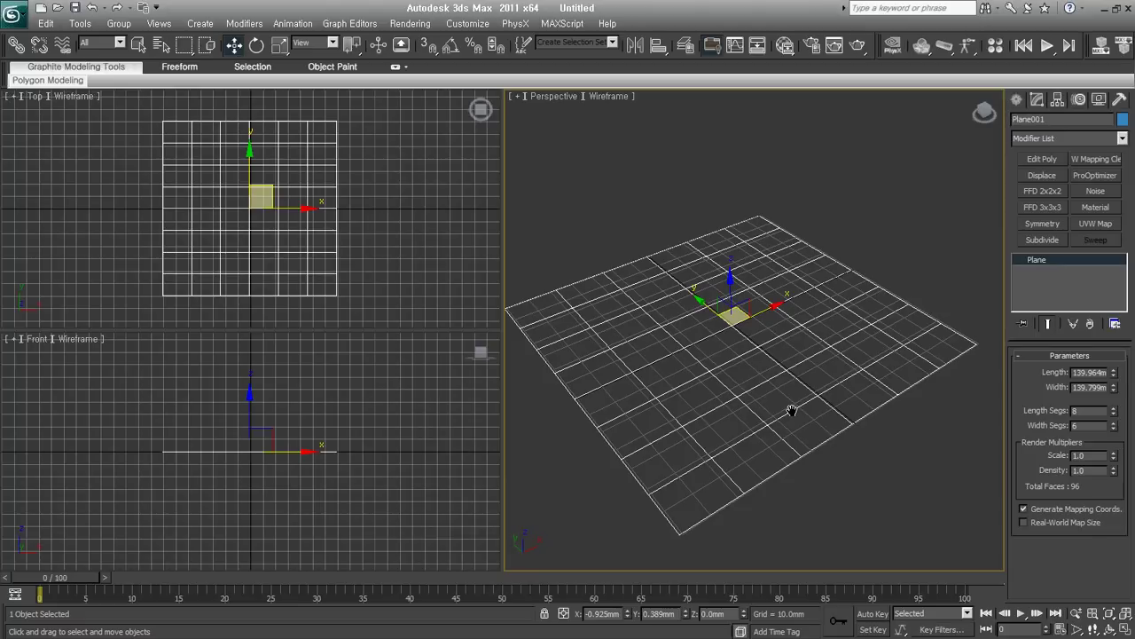
right_click(1114, 427)
right_click(1114, 412)
middle_drag(782, 397, 791, 401)
key(g)
alt+middle_drag(773, 406, 824, 436)
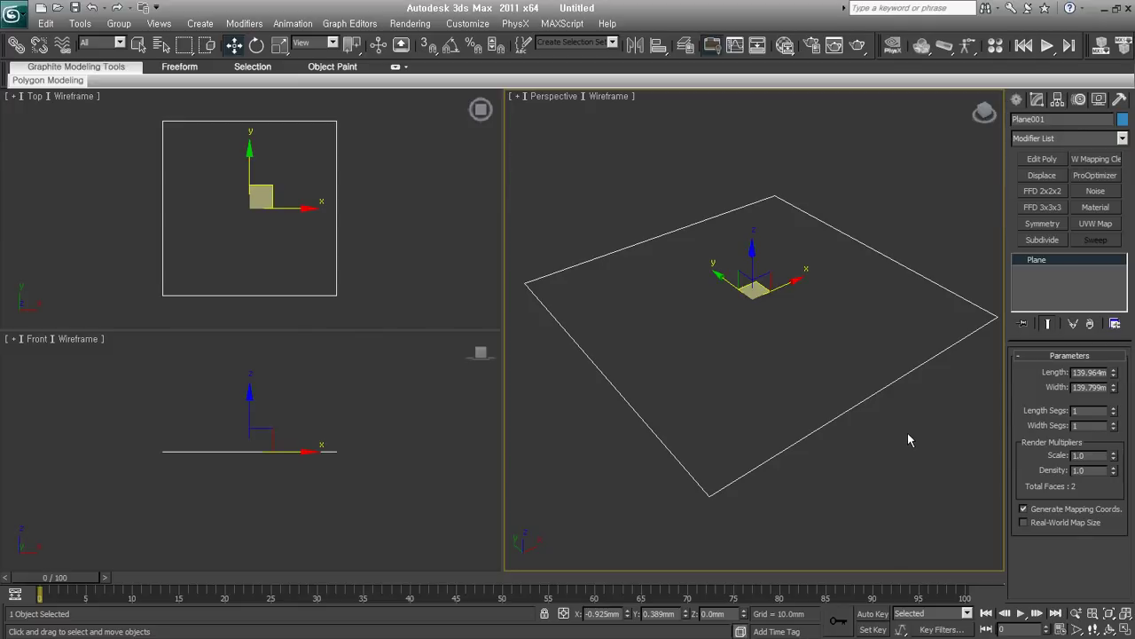
- Set the plane to 2×2 segments, convert it to Editable Poly, and select its bottom edge
click(1113, 407)
click(1113, 422)
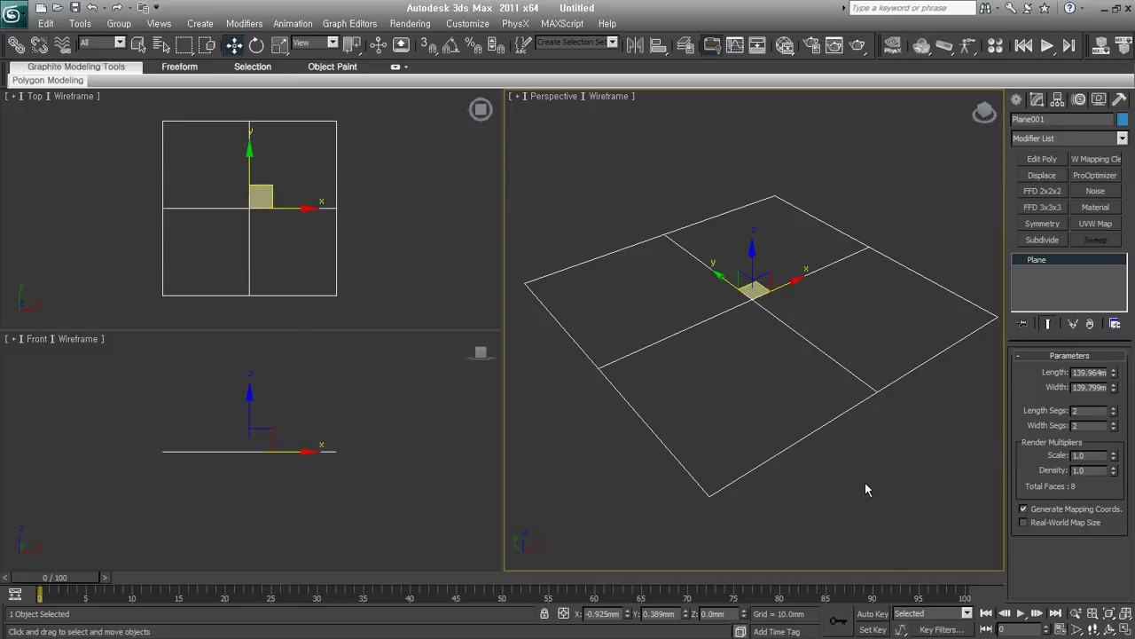
right_click(754, 288)
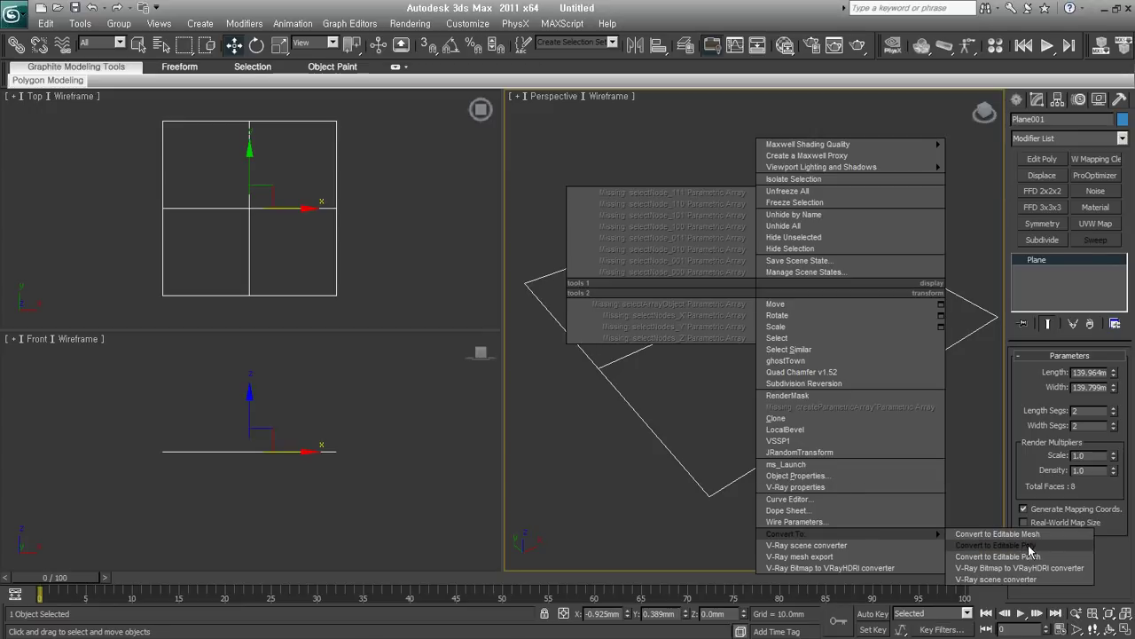
click(949, 537)
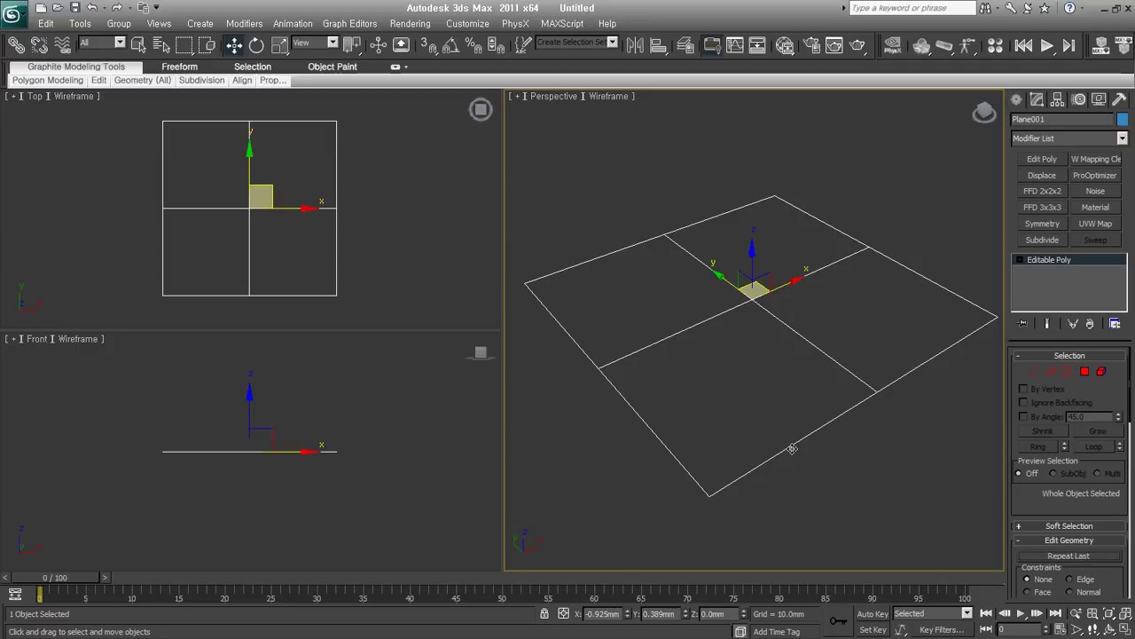
click(1052, 372)
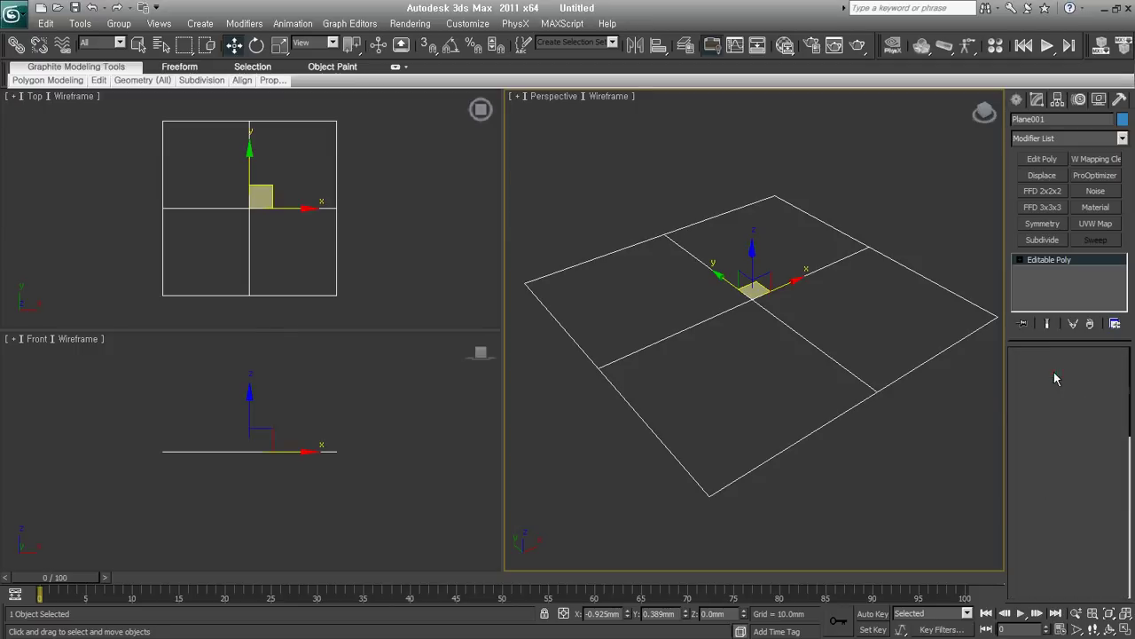
click(788, 454)
- Ring-select the left column's edges and Connect them with a new middle edge
key(alt+r)
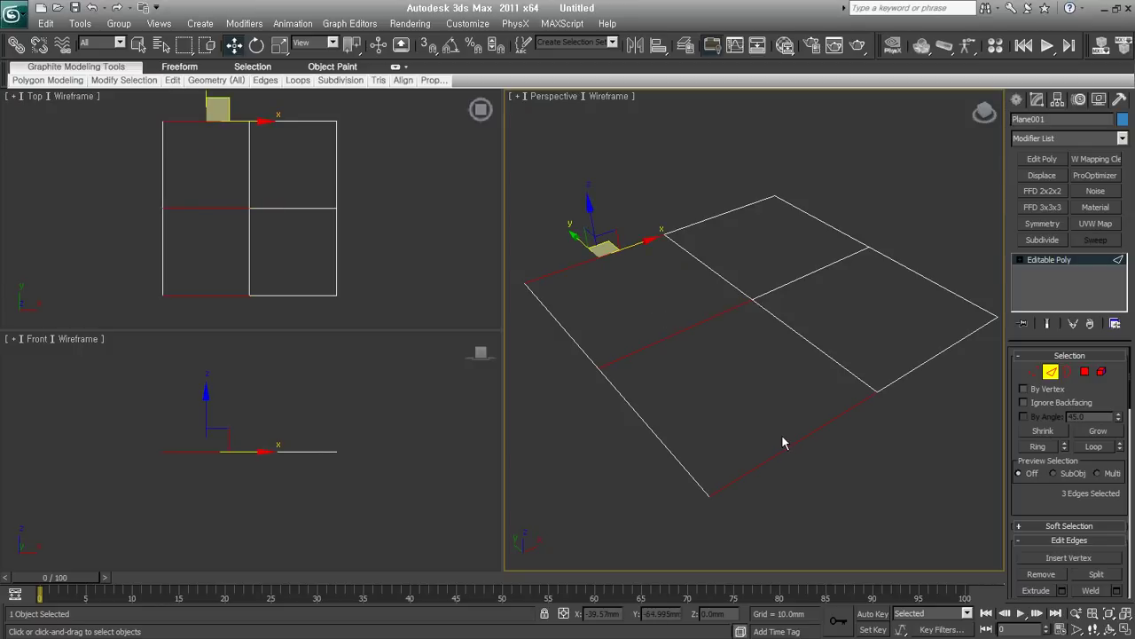
drag(1032, 504, 1050, 324)
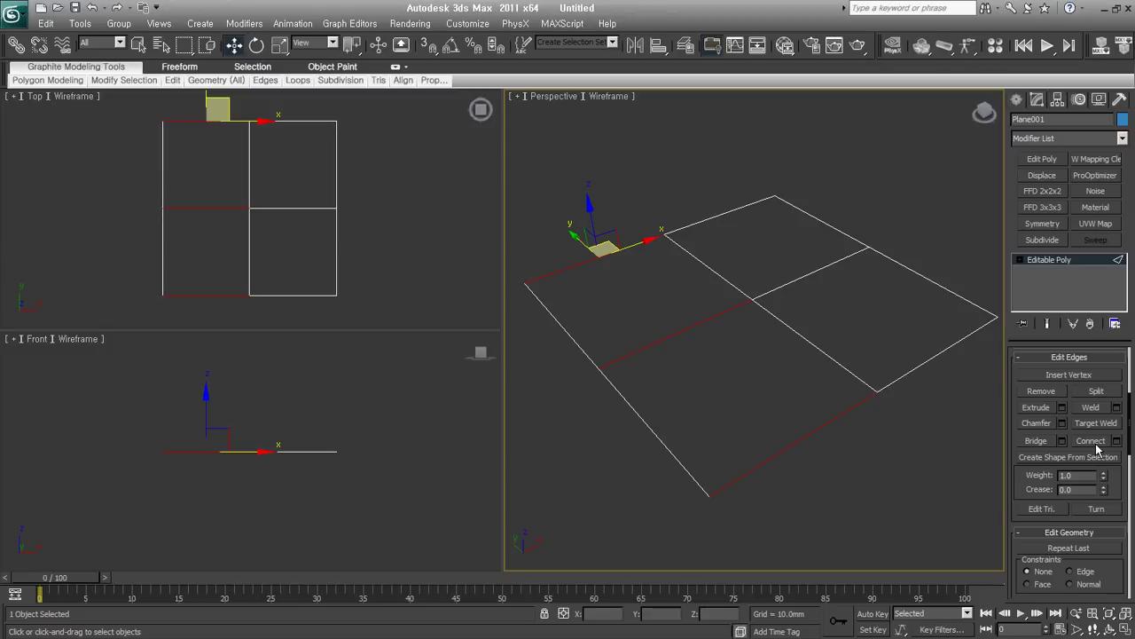
click(1096, 446)
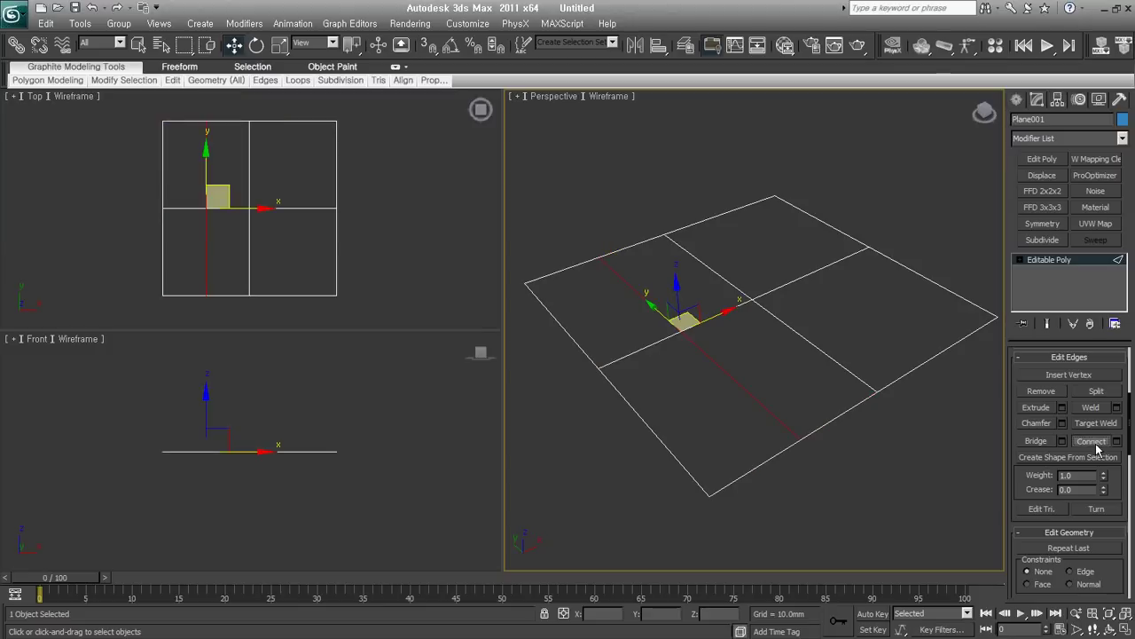
click(866, 508)
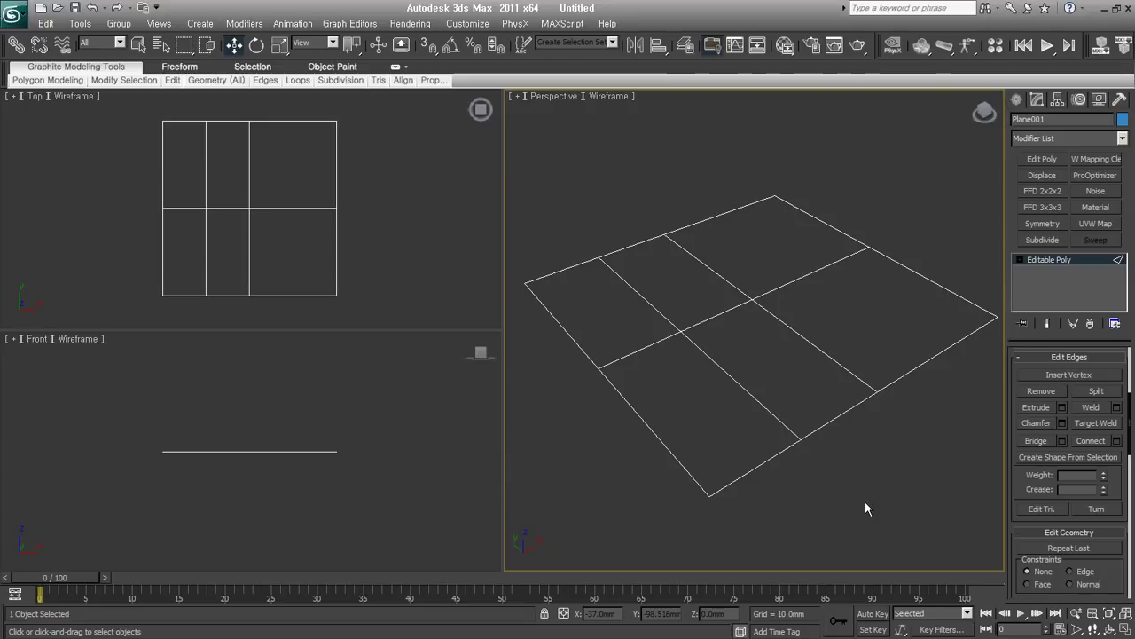
- Switch the view to orthographic with shaded faces and edges, zoomed to fit the plane
alt+middle_drag(735, 443, 741, 426)
scroll(735, 426, down, 3)
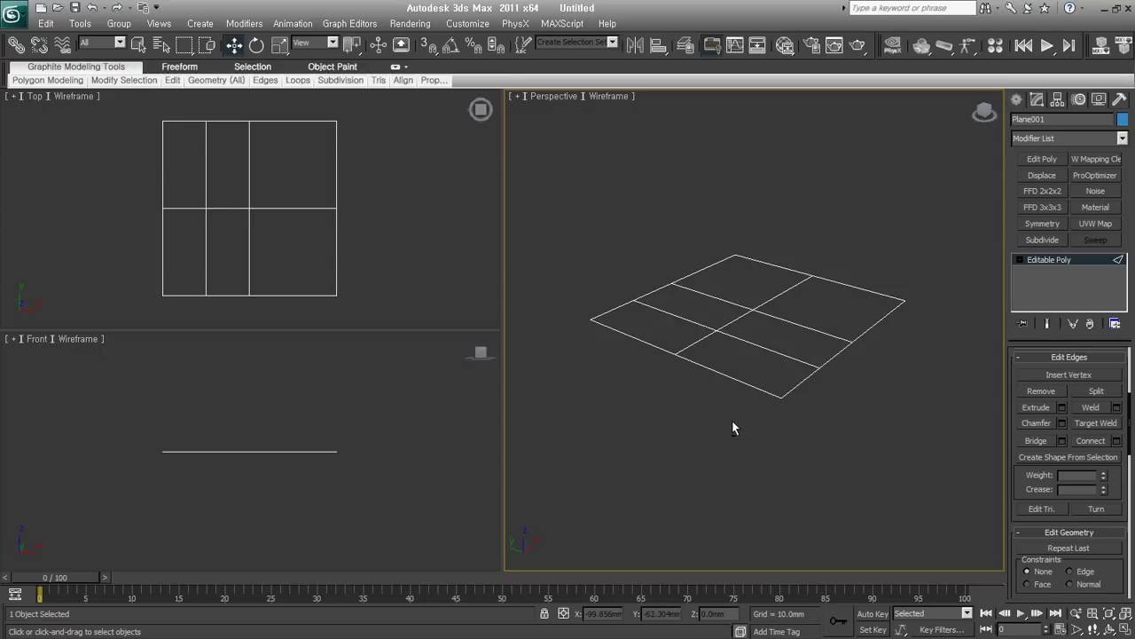
alt+middle_drag(801, 412, 799, 426)
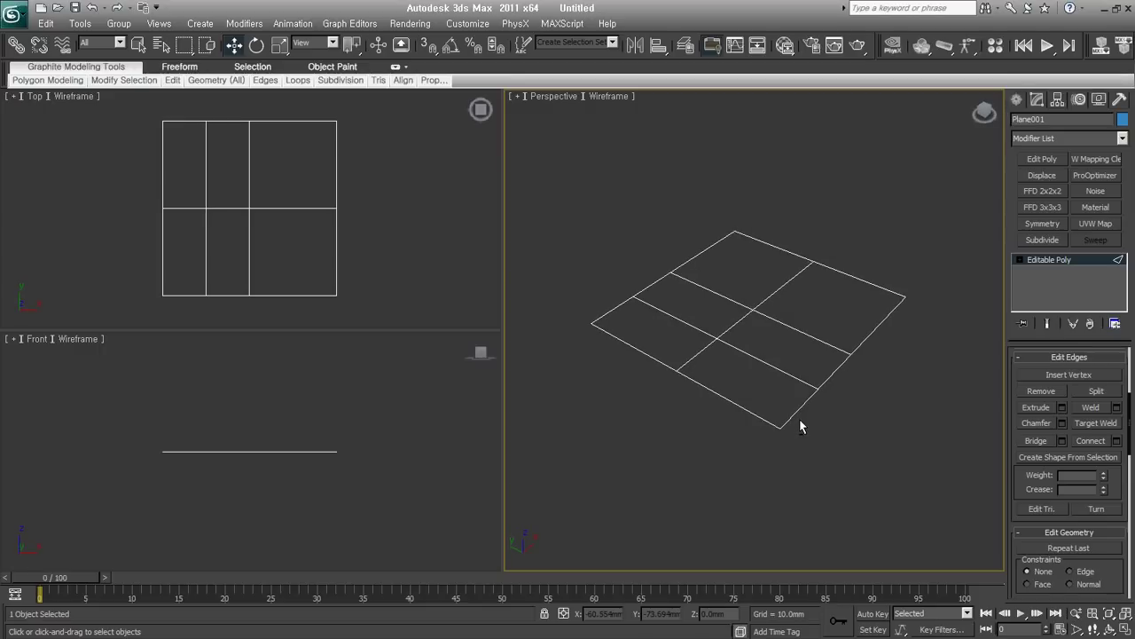
scroll(807, 396, up, 2)
scroll(805, 398, up, 1)
scroll(811, 390, up, 1)
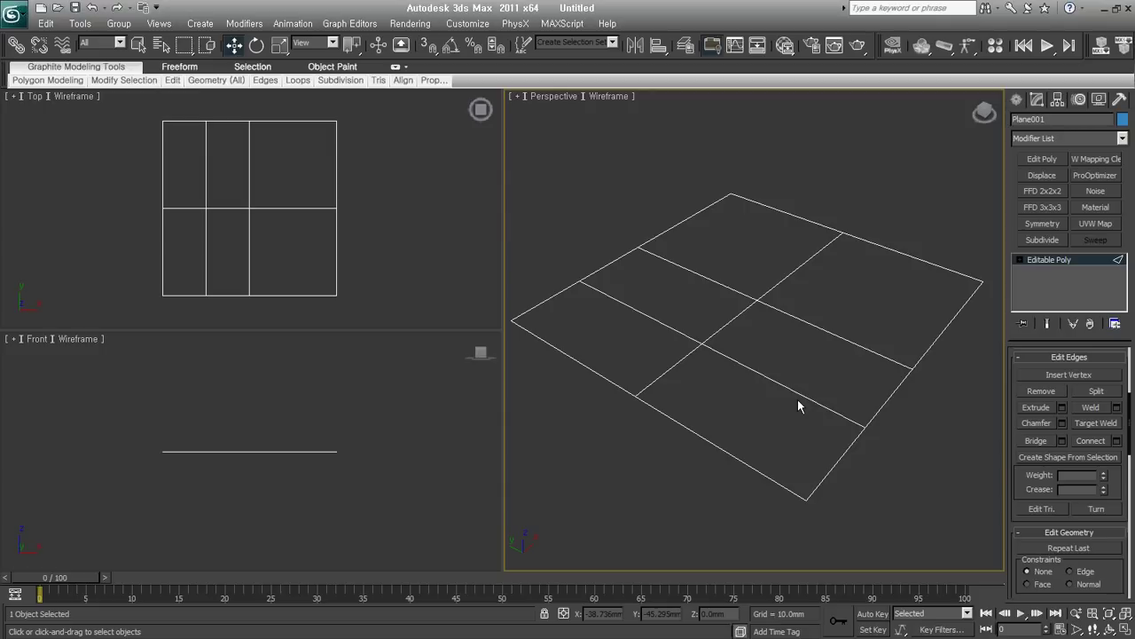
scroll(797, 406, down, 2)
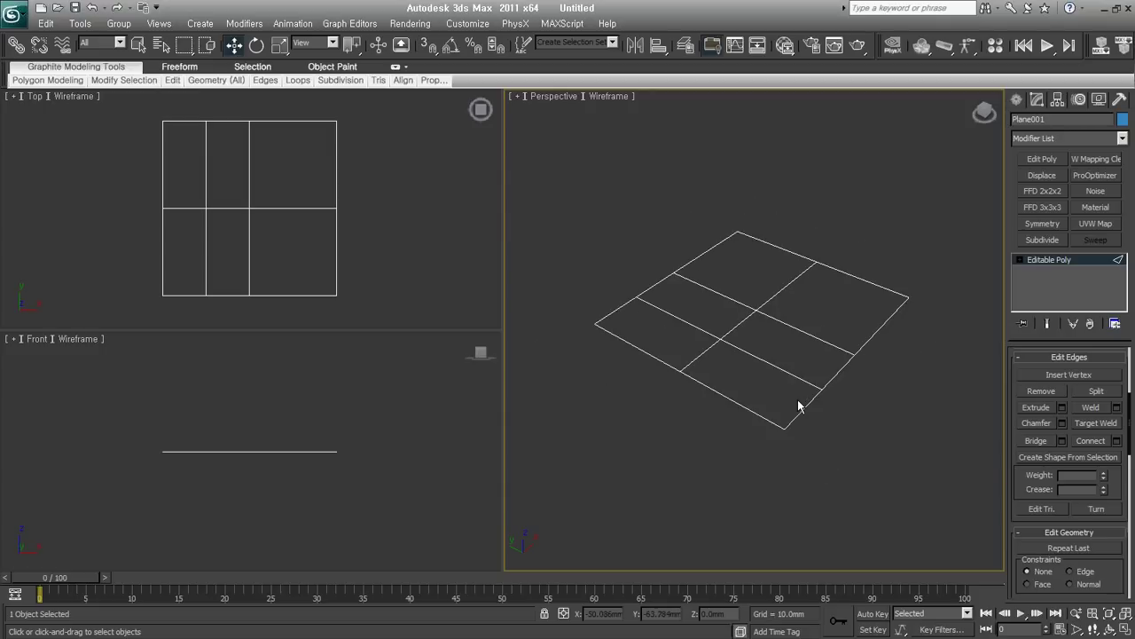
key(u)
key(z)
key(F3)
mouse_move(825, 423)
alt+middle_down()
mouse_move(816, 411)
mouse_move(722, 435)
alt+middle_up()
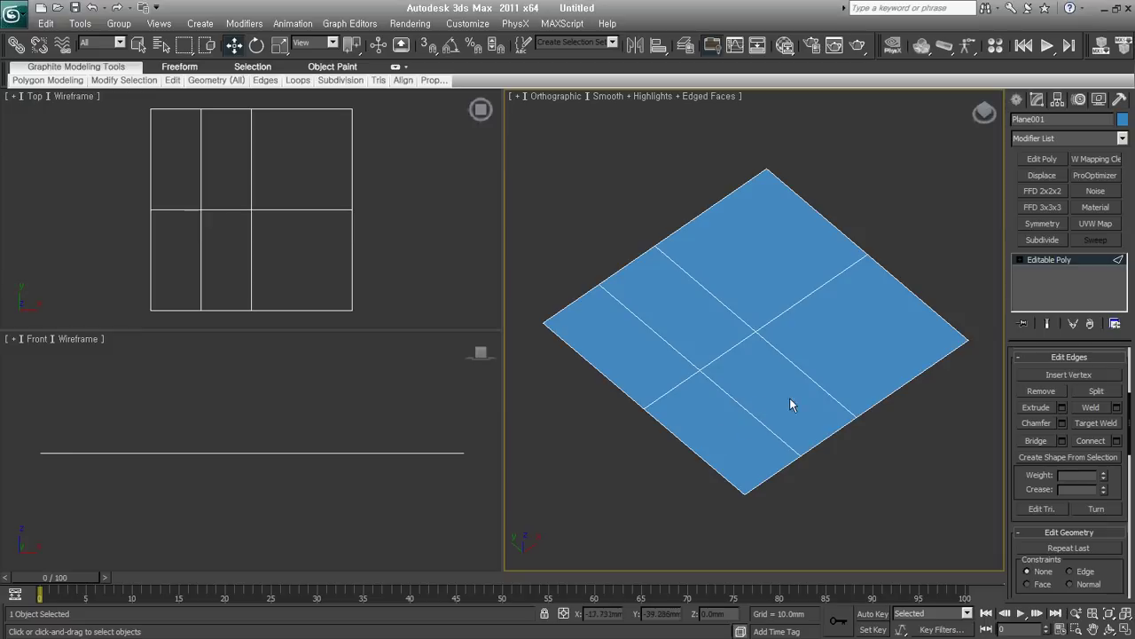
- Activate Cut, then undo twice to remove the connected edge, restoring the 2×2 grid
key(alt+c)
key(ctrl+z)
key(shift+z)
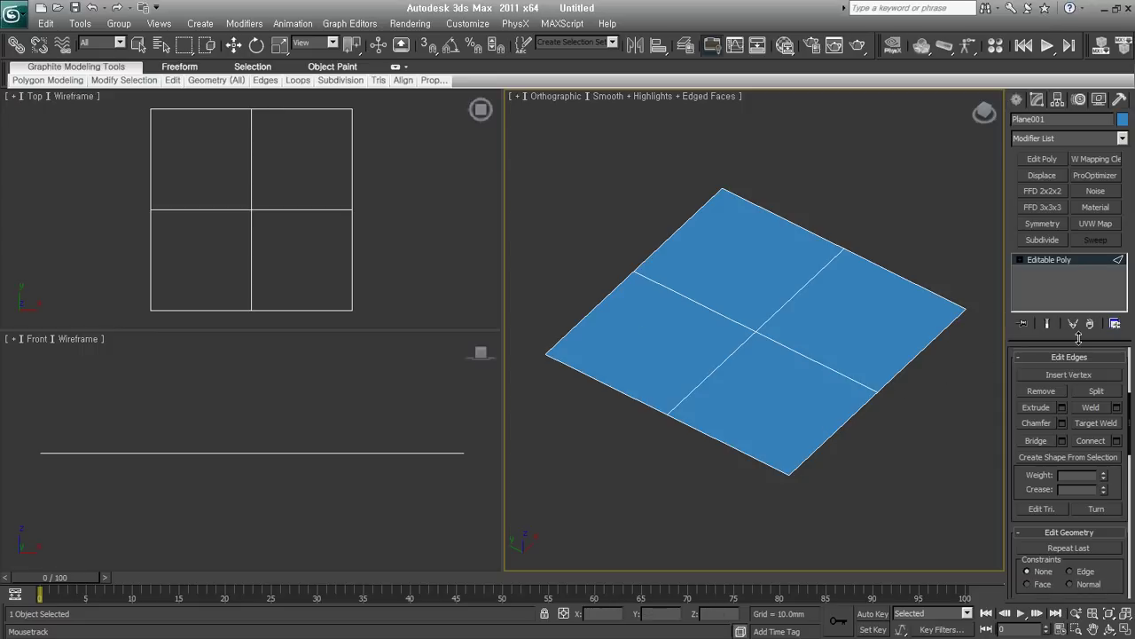
drag(1060, 337, 1060, 312)
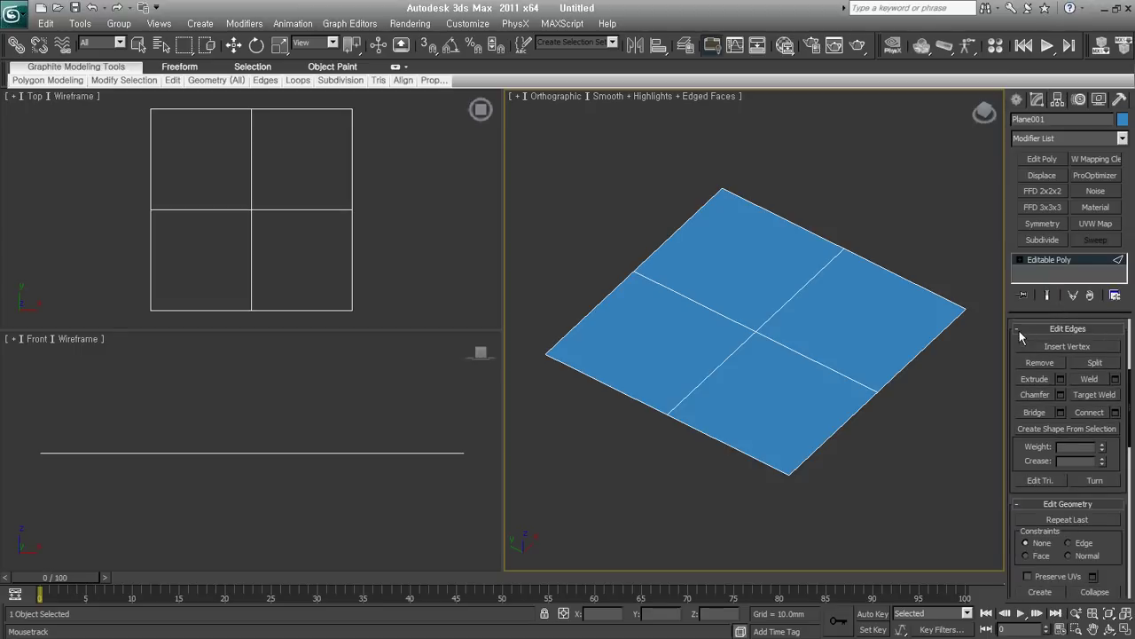
scroll(1010, 348, up, 2)
scroll(1009, 348, up, 3)
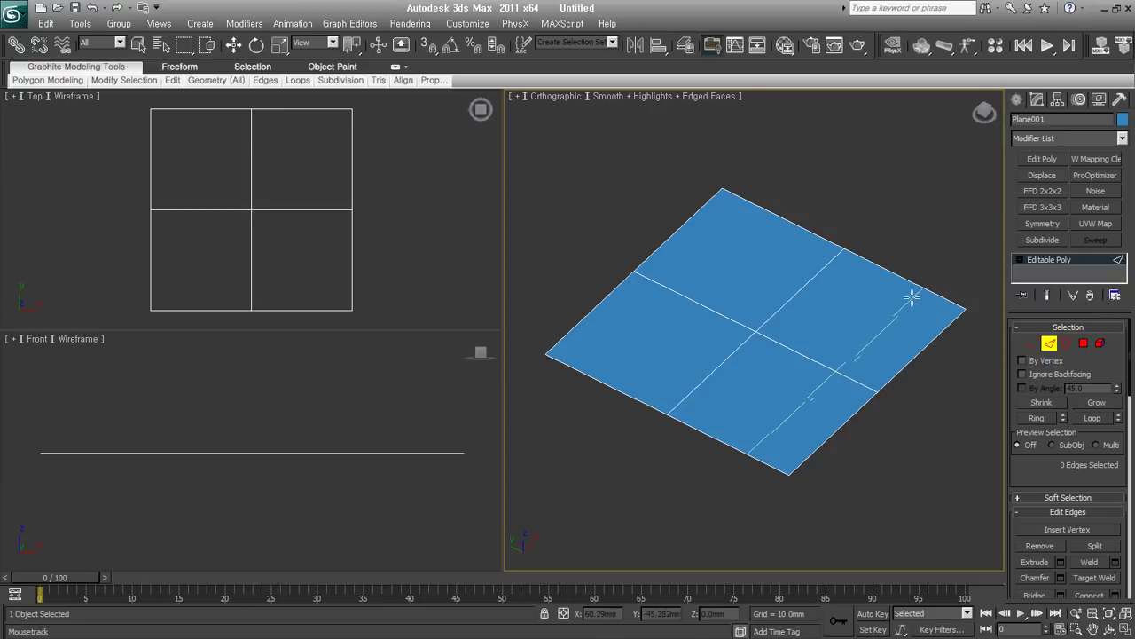
- Try selecting individual vertices, then individual edges, on the plane
key(w)
key(1)
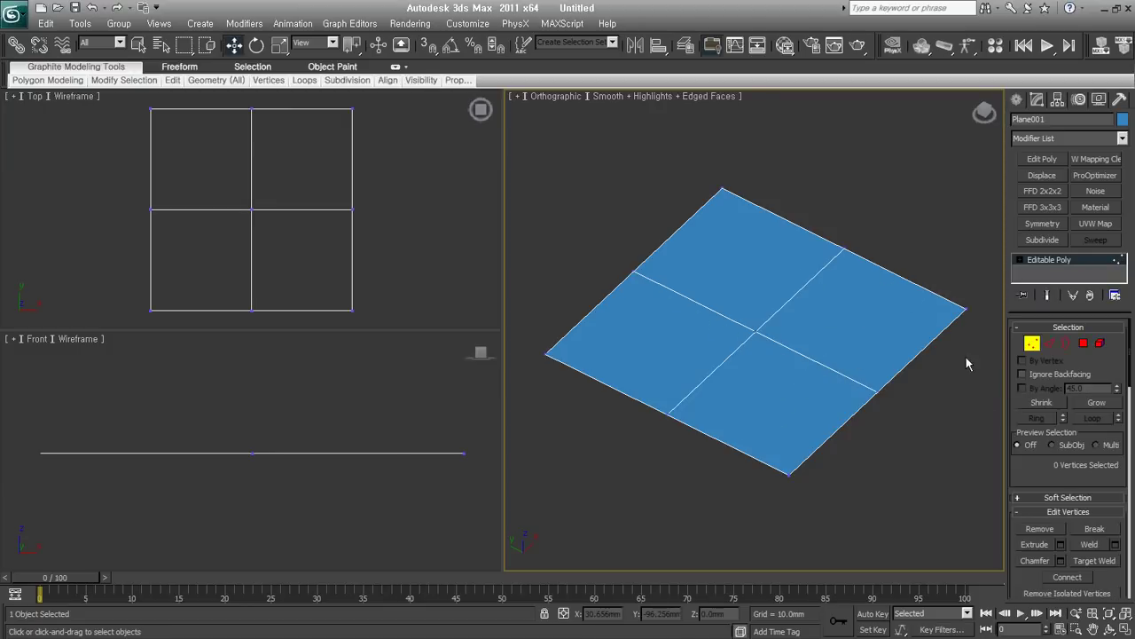
drag(967, 294, 960, 289)
click(878, 391)
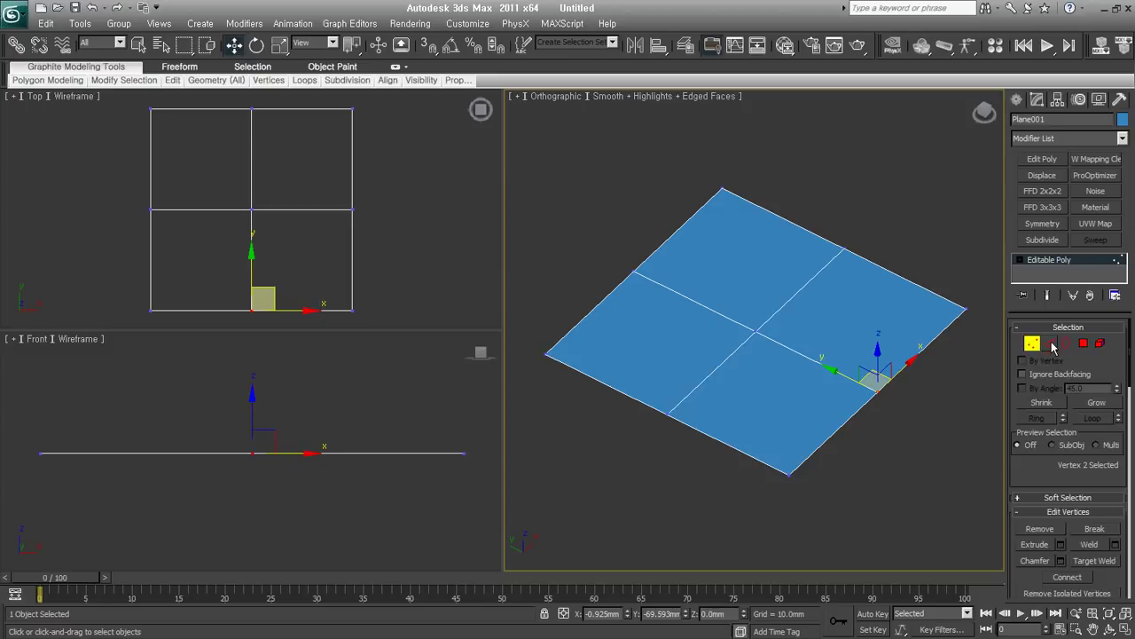
key(6)
key(2)
click(916, 358)
click(798, 288)
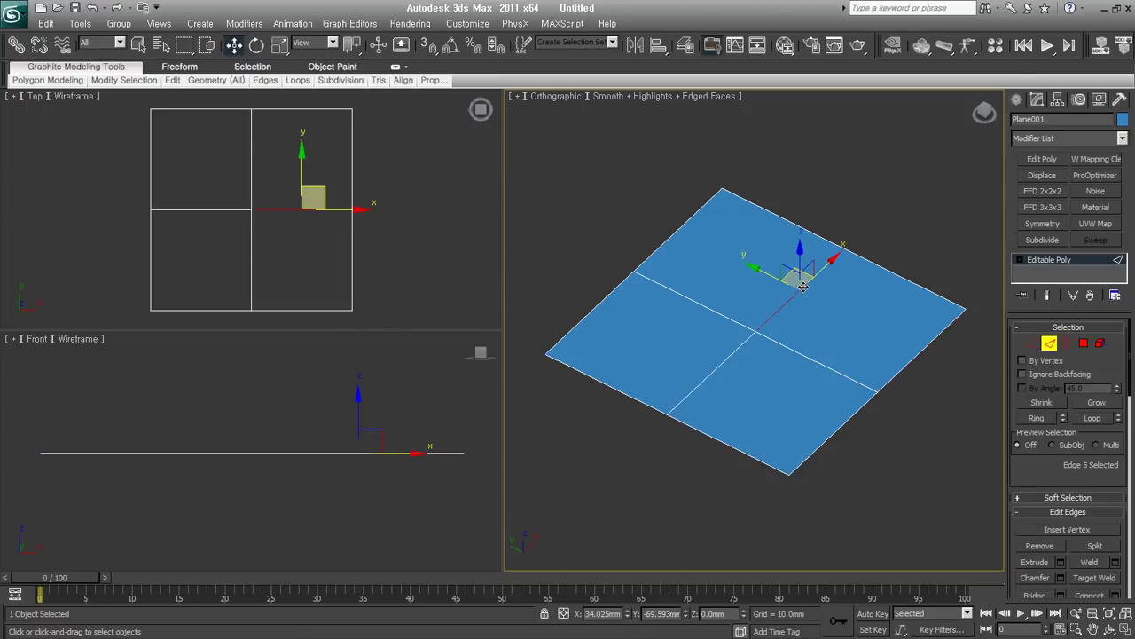
click(773, 341)
click(710, 314)
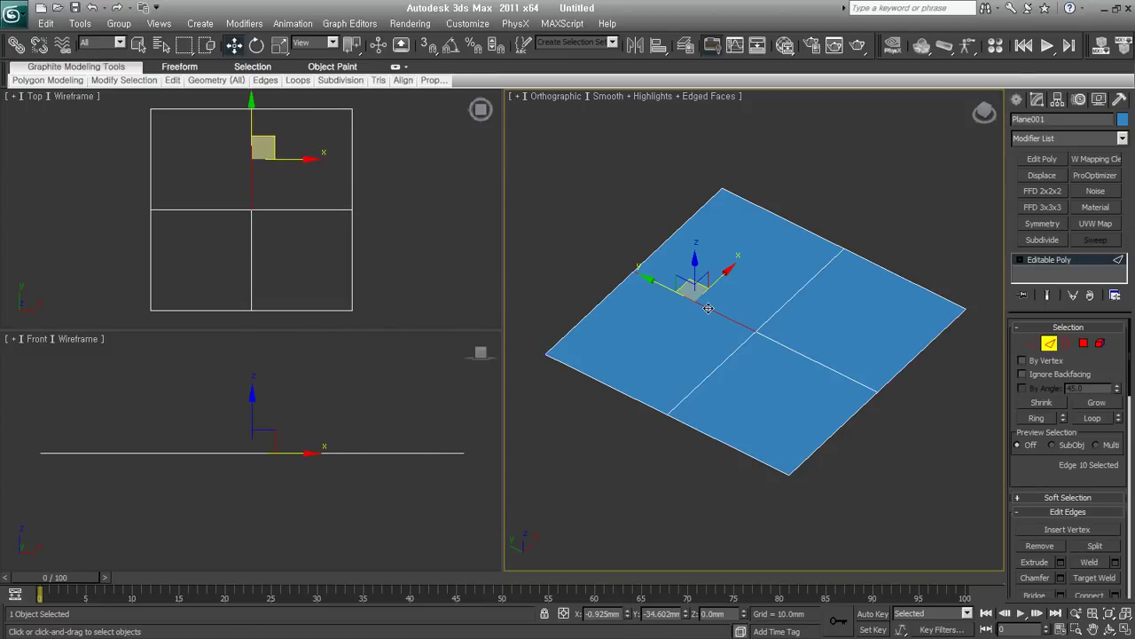
- Select the plane's outer border, then each of its four quads in turn
click(1066, 345)
click(916, 355)
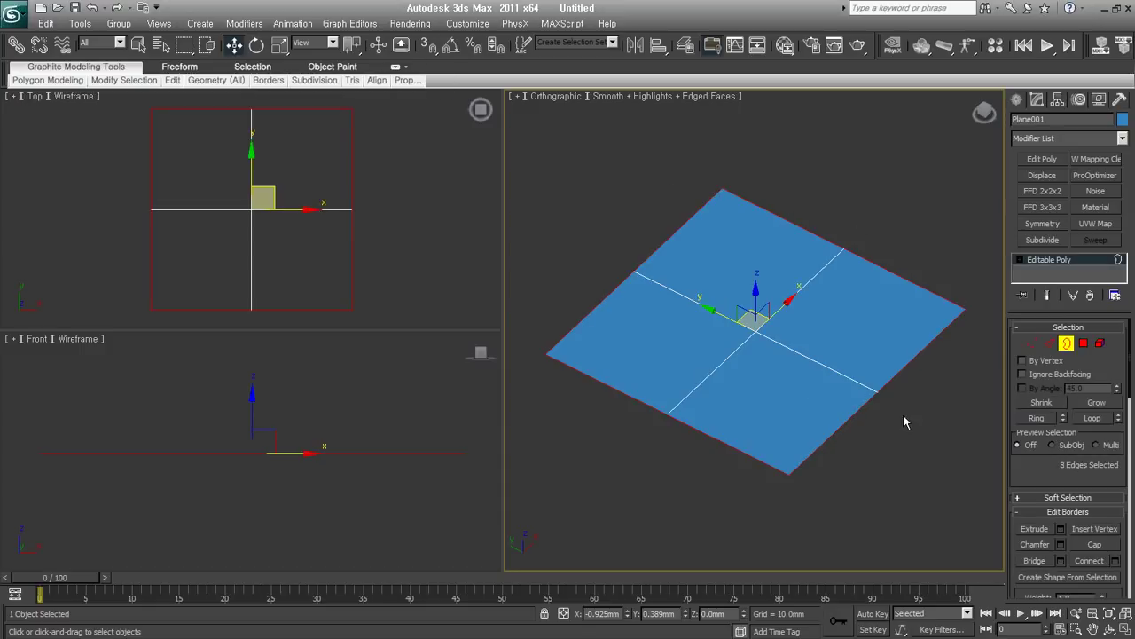
alt+middle_drag(903, 415, 901, 404)
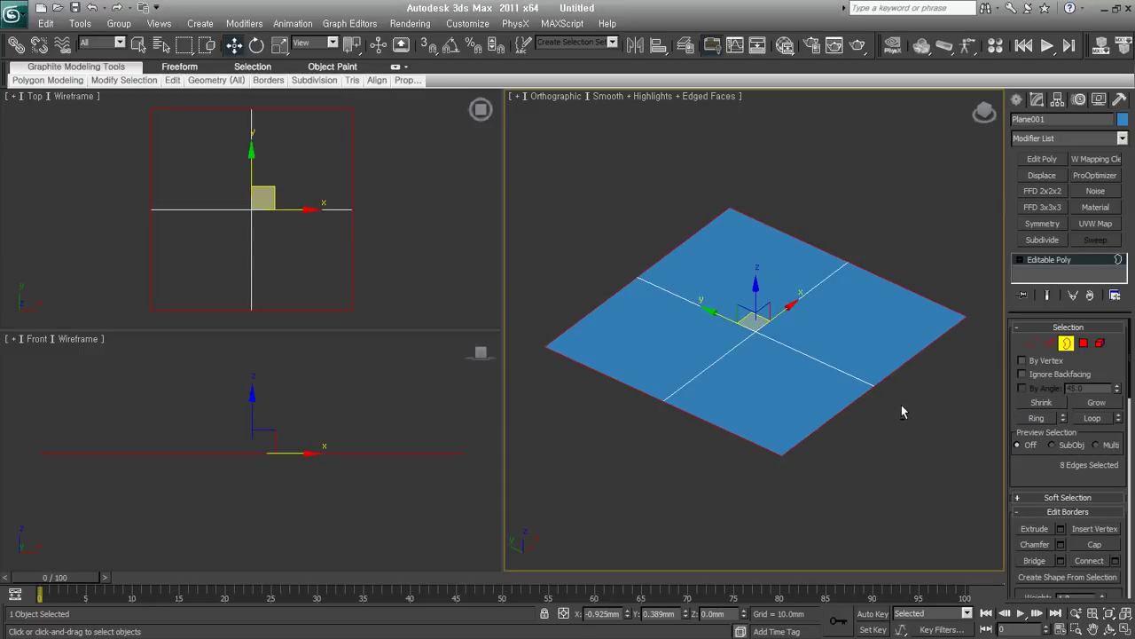
click(1083, 343)
click(772, 395)
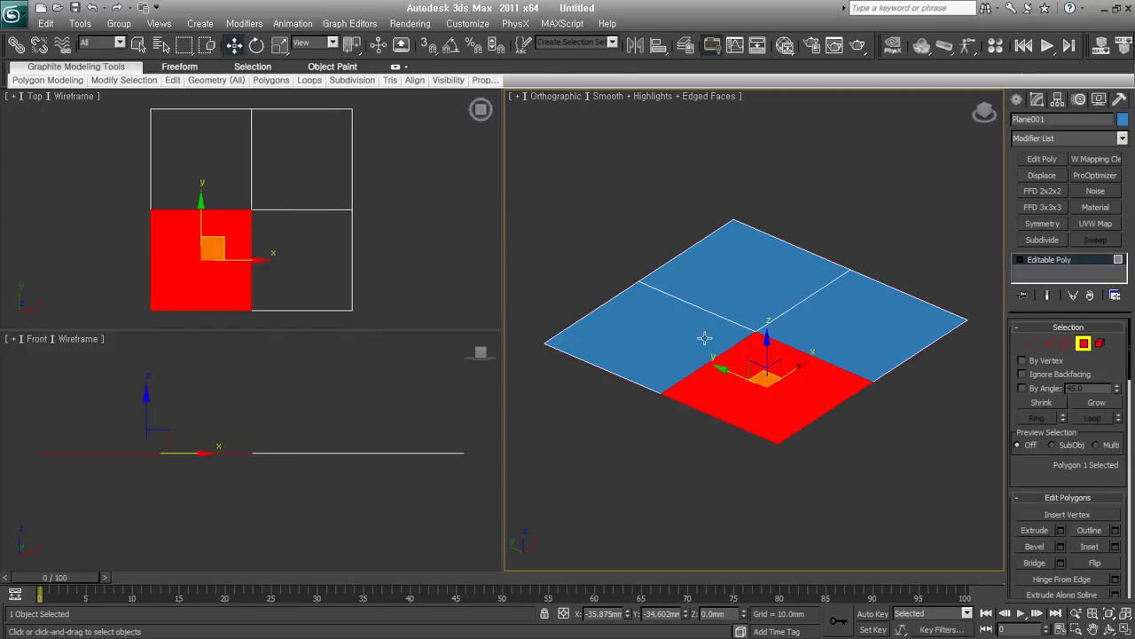
click(672, 331)
click(745, 283)
click(849, 346)
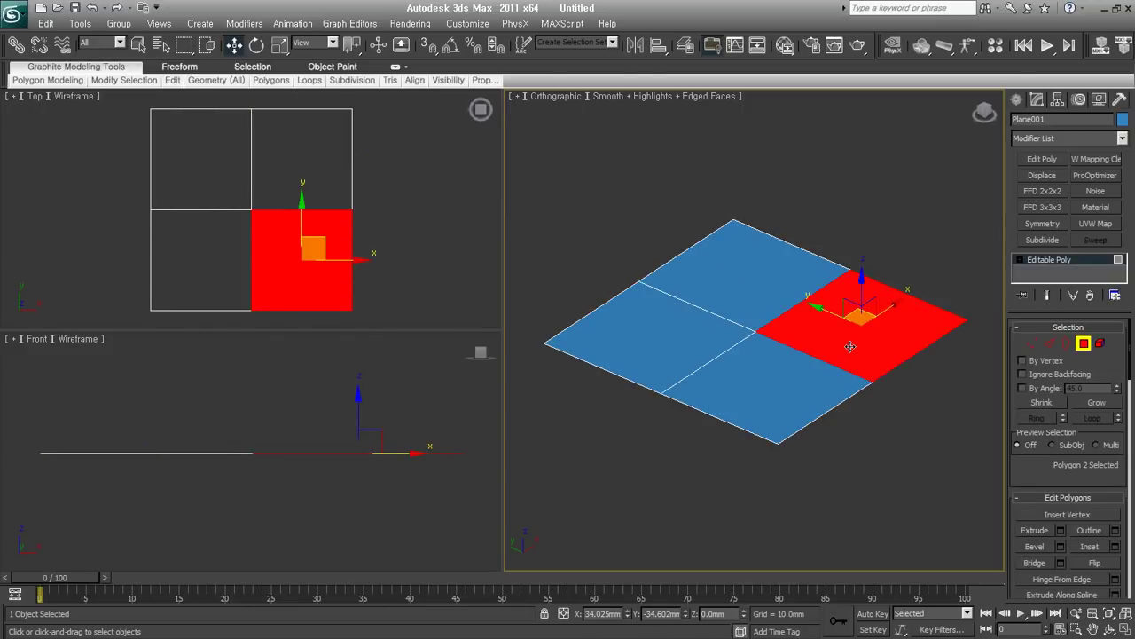
alt+middle_drag(806, 391, 803, 419)
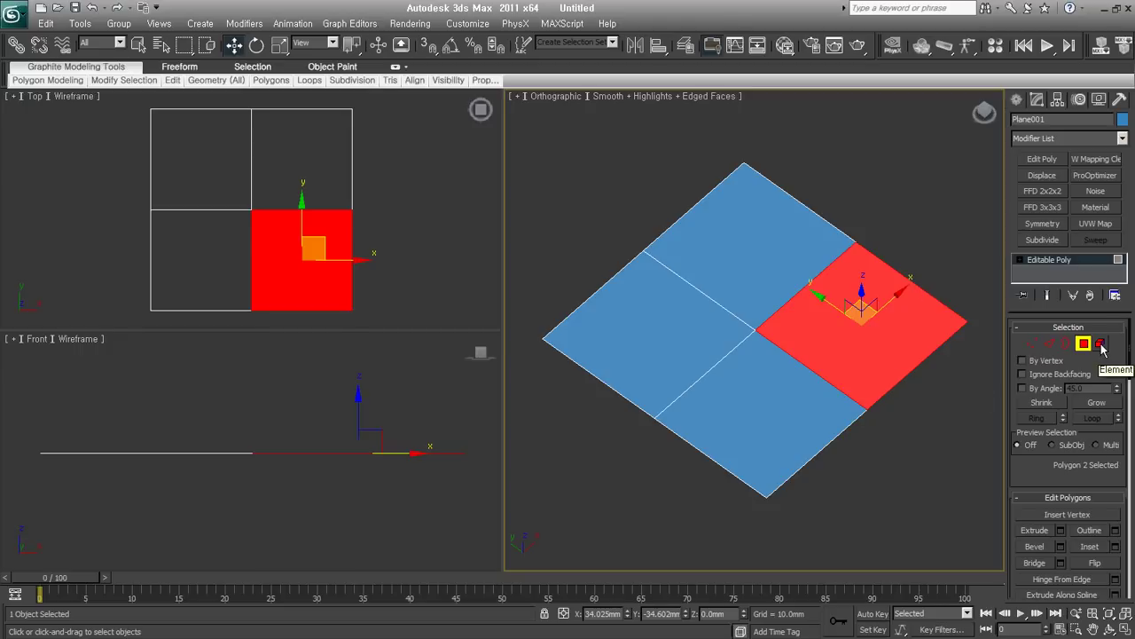
- Clear the polygon selection and delete Plane001 from the scene
click(989, 377)
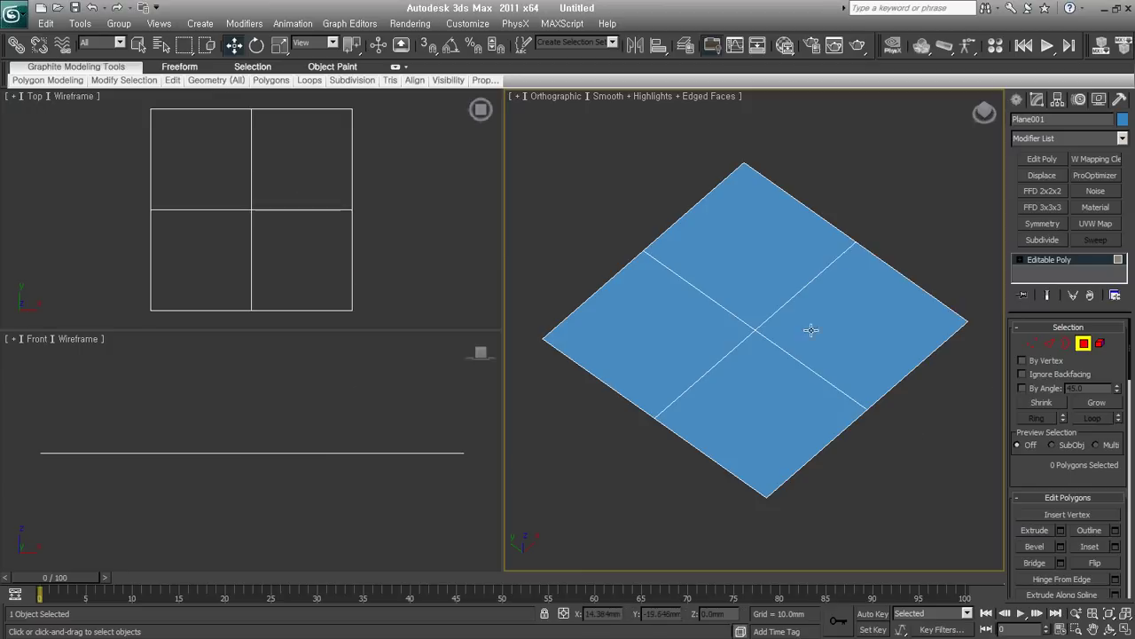
alt+middle_drag(824, 373, 891, 389)
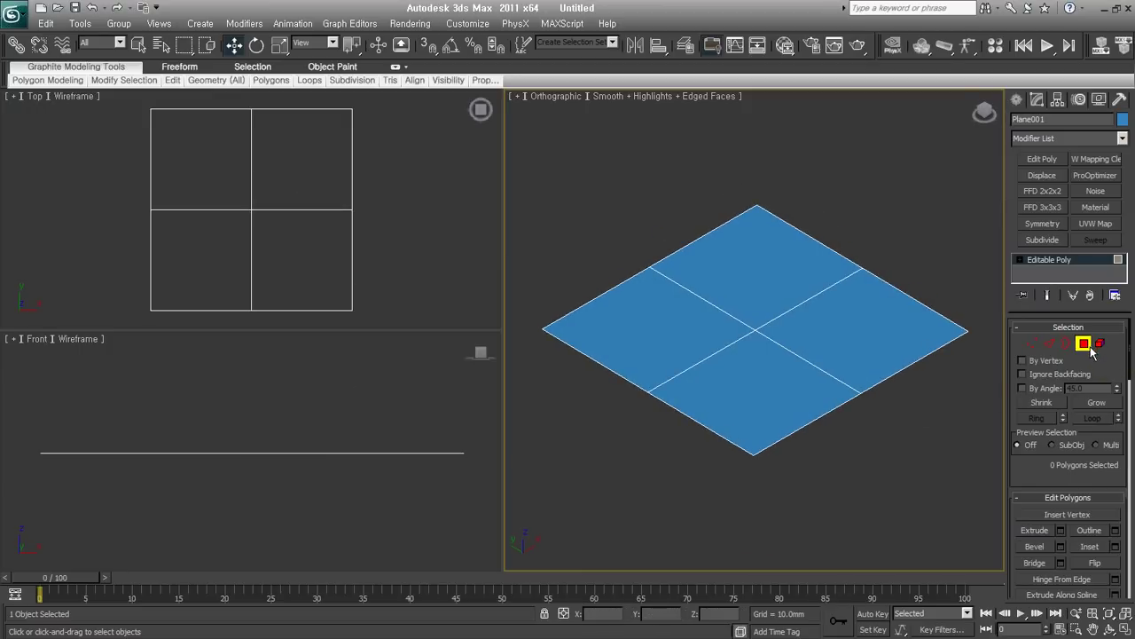
middle_drag(877, 355, 864, 367)
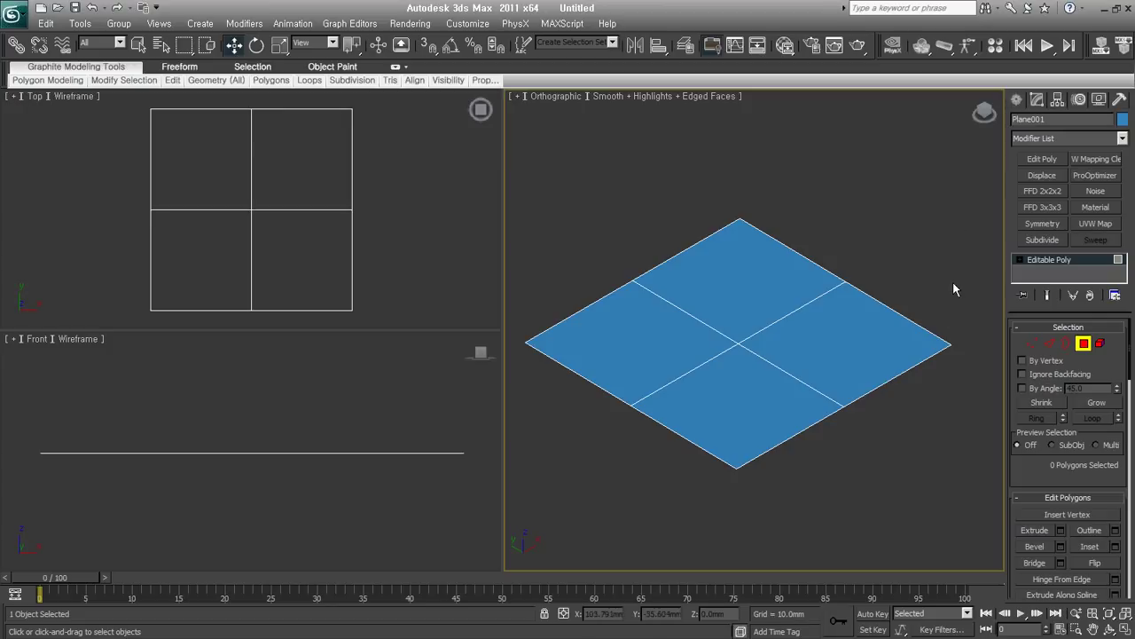
click(1017, 100)
key(Delete)
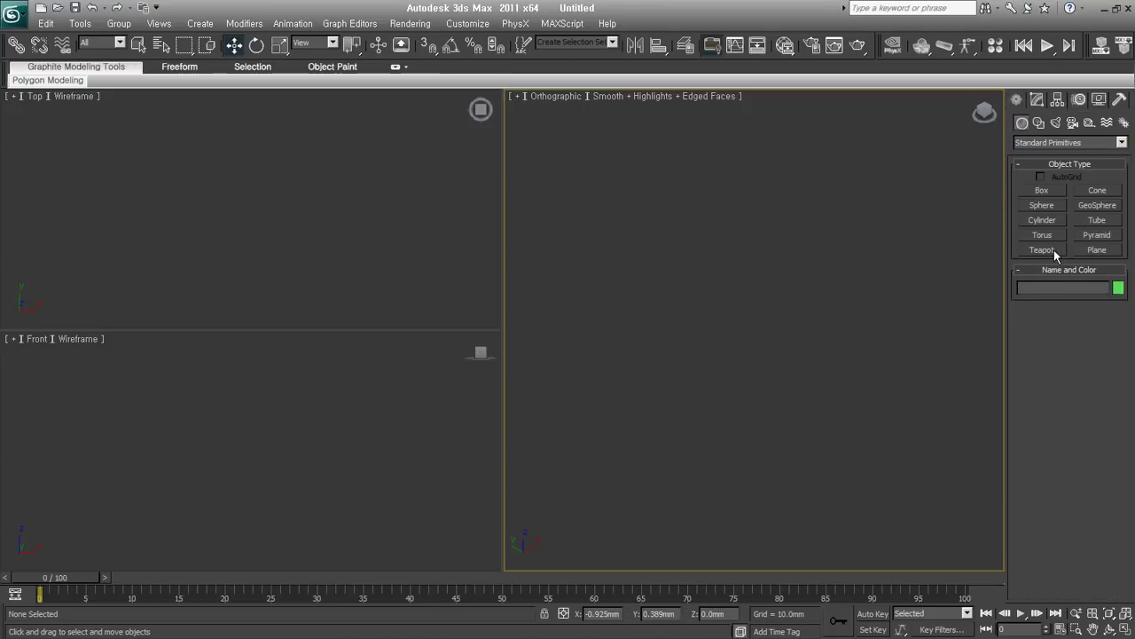
- Create a teapot in the middle of the scene
click(1042, 249)
mouse_move(712, 362)
mouse_down()
mouse_move(740, 411)
mouse_move(777, 365)
mouse_up()
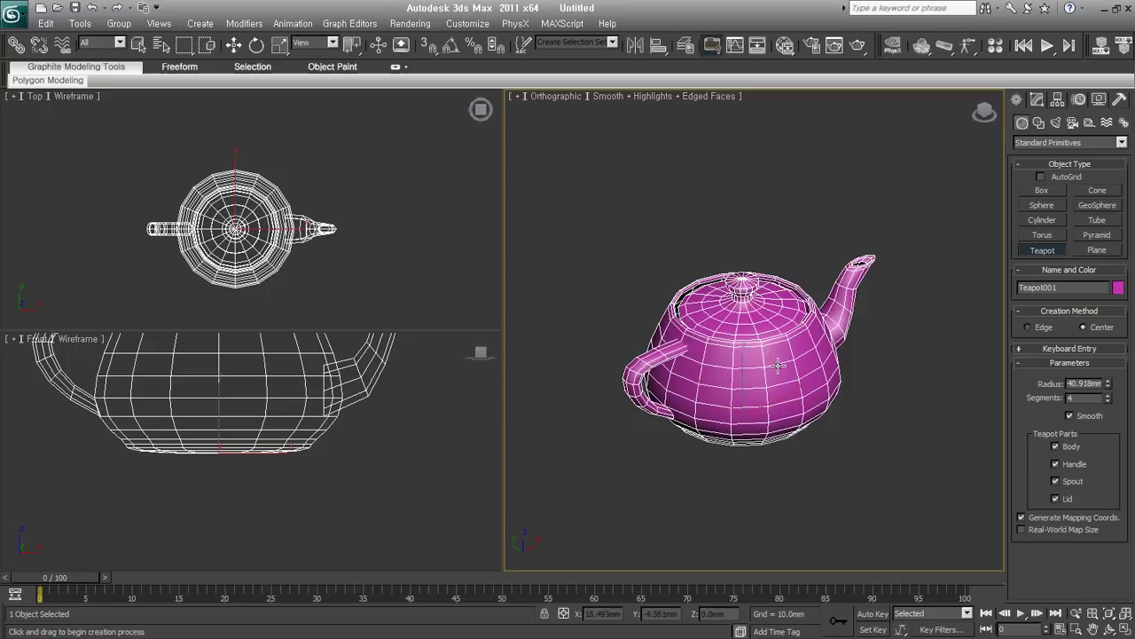
scroll(772, 359, up, 1)
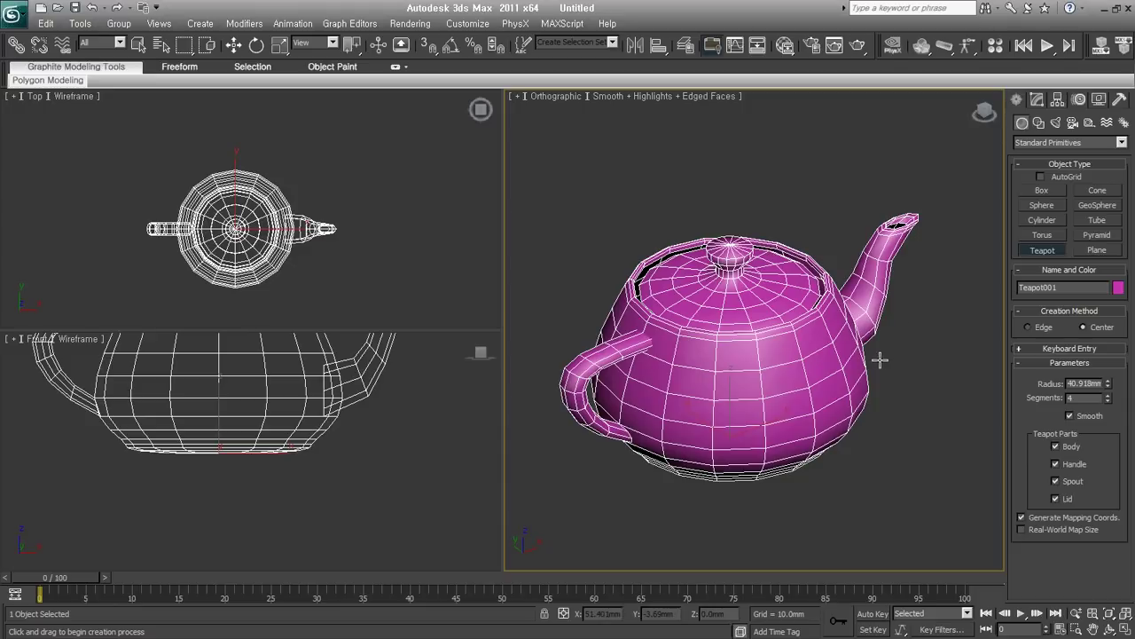
alt+middle_drag(882, 358, 866, 368)
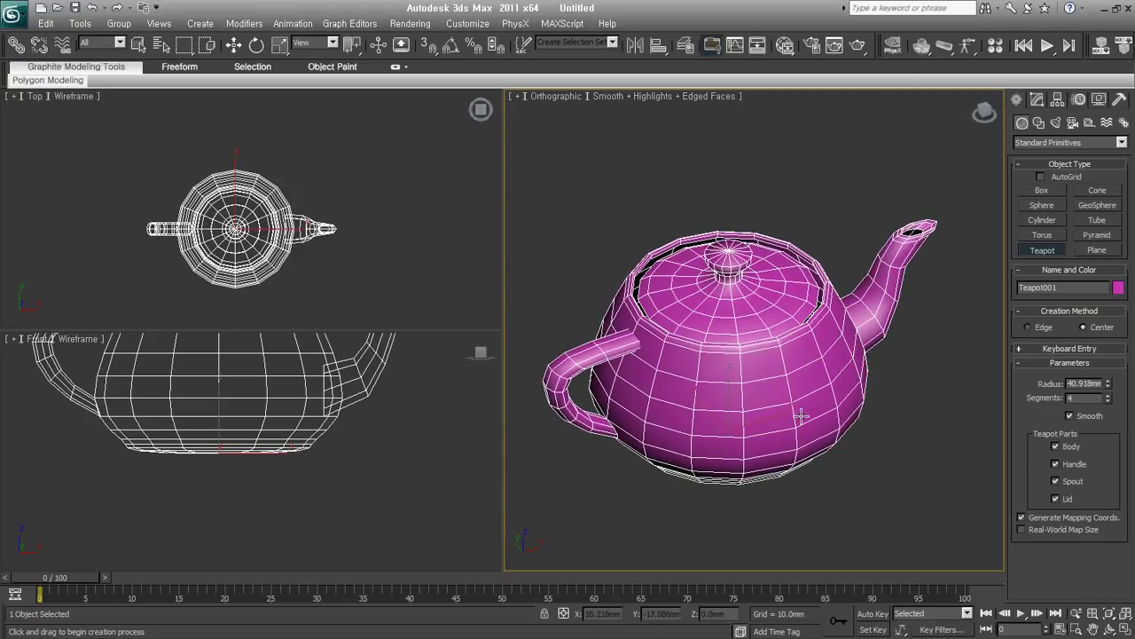
- Toggle the teapot's Body, Handle, Spout and Lid parts off and back on
click(1071, 448)
click(1071, 448)
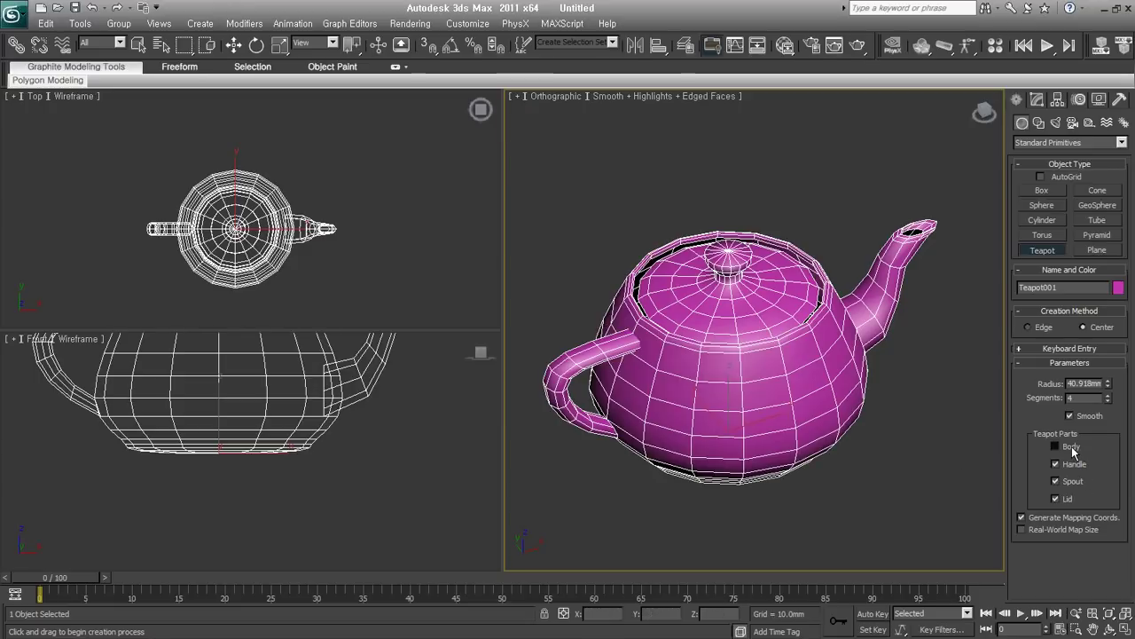
click(1073, 463)
click(1074, 463)
click(1065, 484)
click(1056, 480)
click(1063, 500)
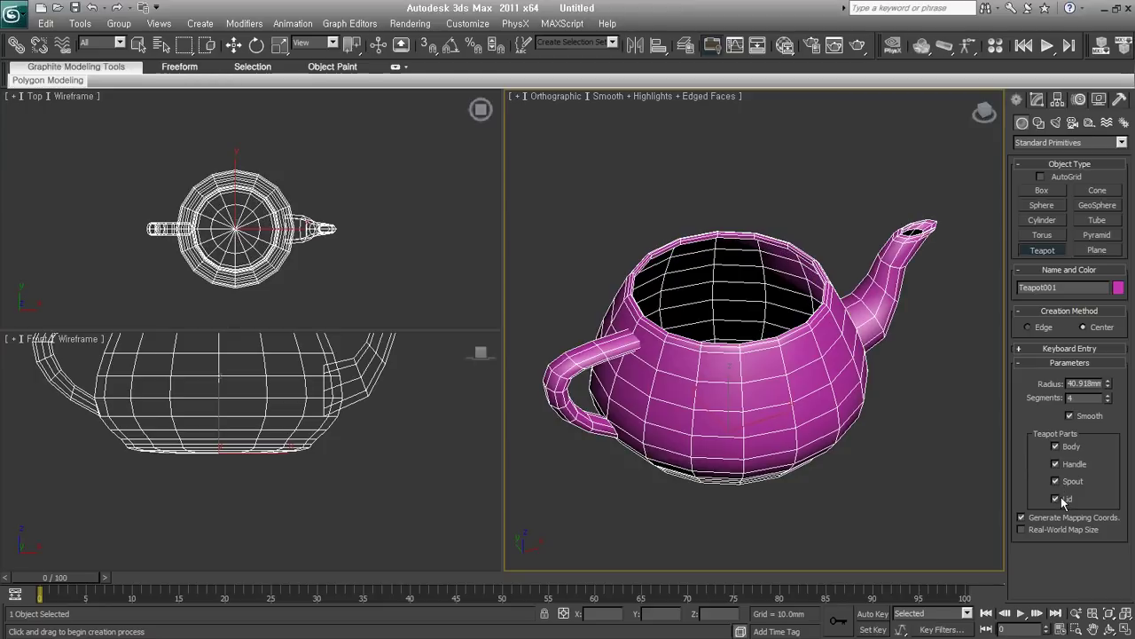
click(1061, 500)
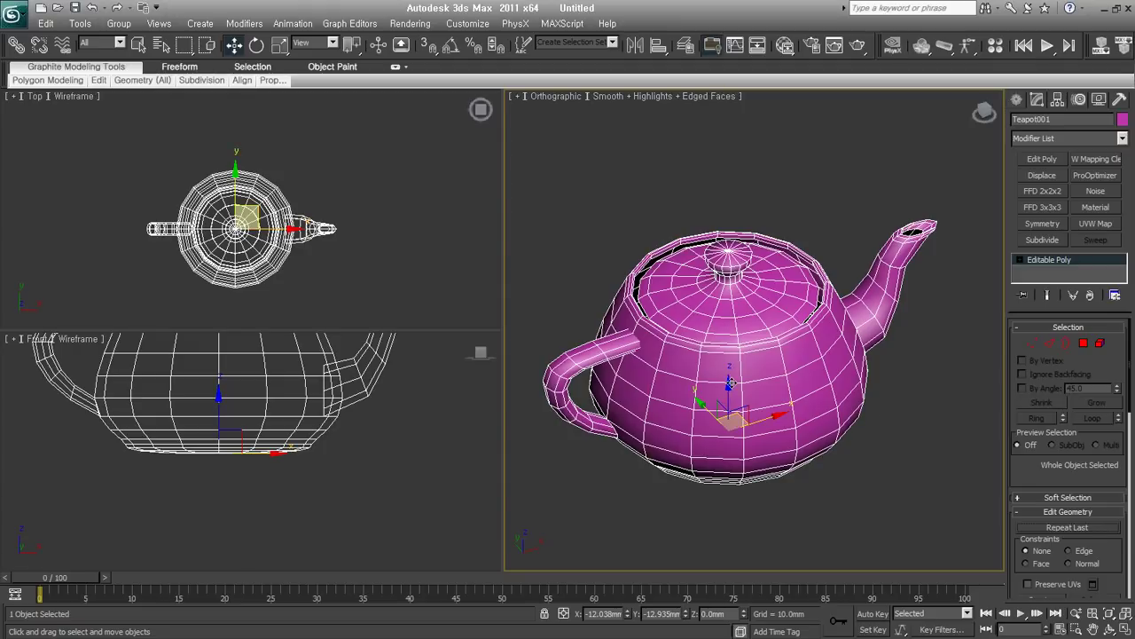
mouse_move(729, 383)
alt+middle_down()
mouse_move(718, 404)
mouse_move(743, 369)
alt+middle_up()
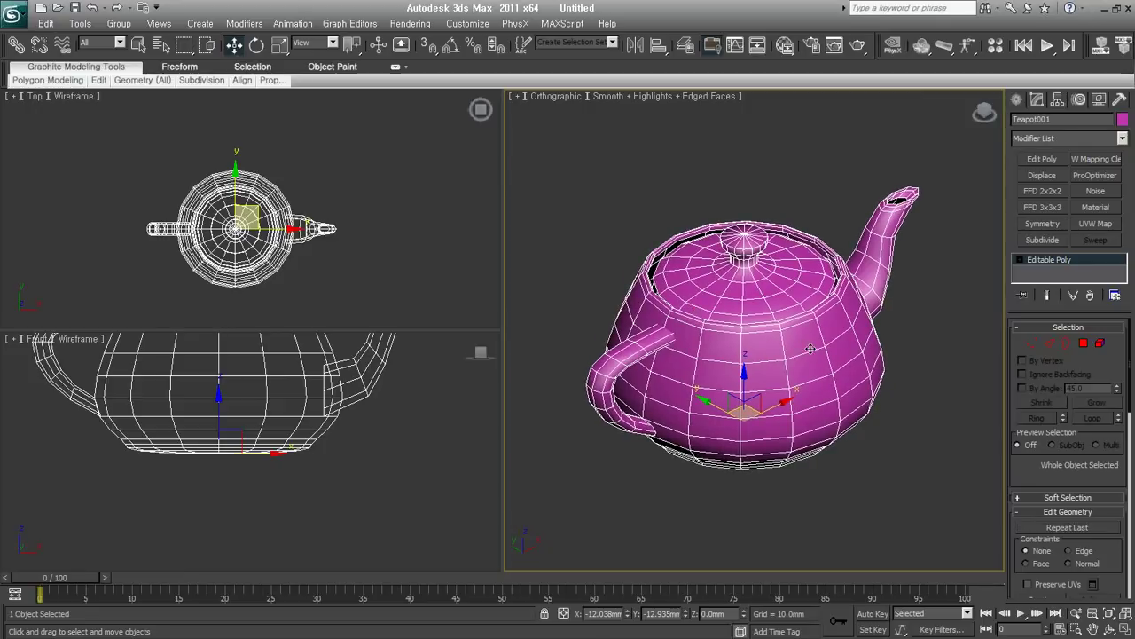
click(1099, 342)
click(890, 259)
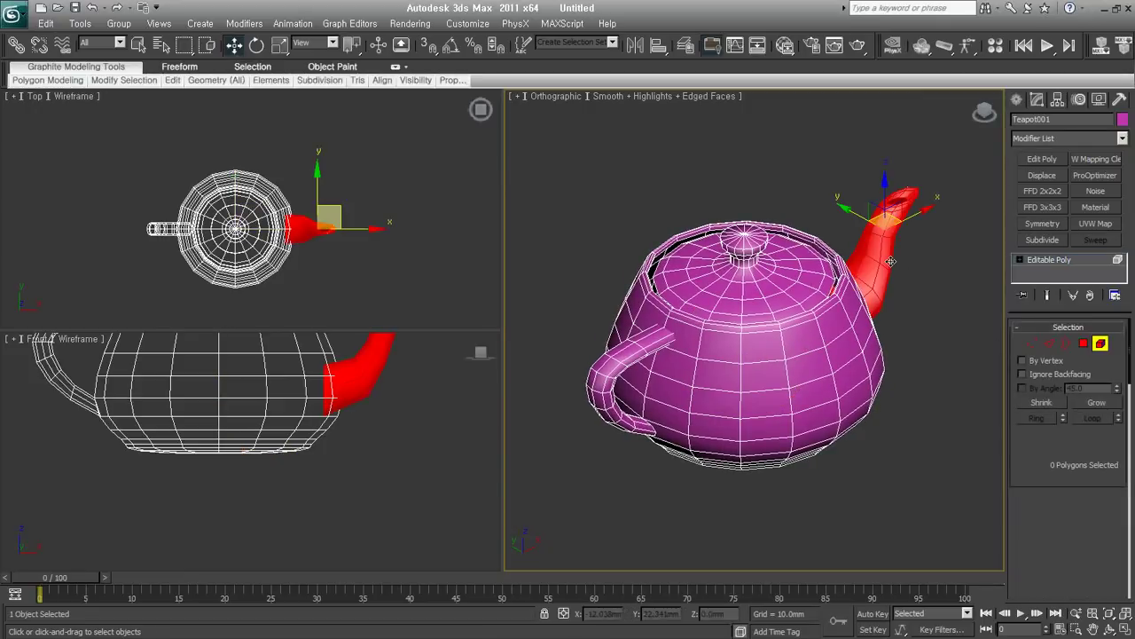
click(764, 278)
click(636, 355)
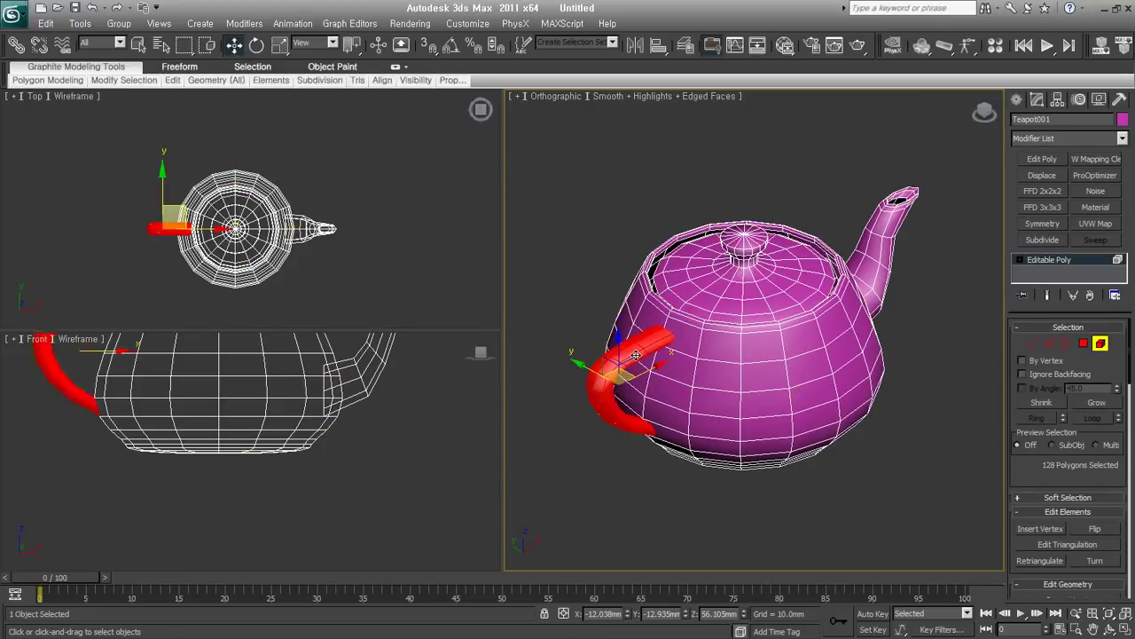
click(712, 371)
alt+middle_drag(712, 371, 791, 412)
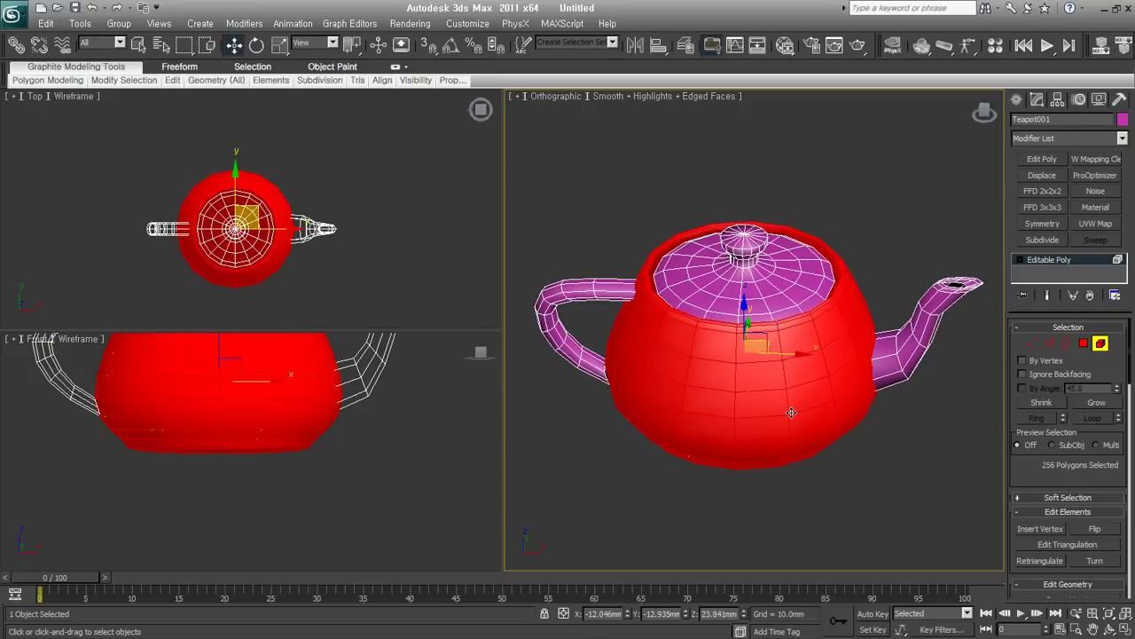
click(913, 458)
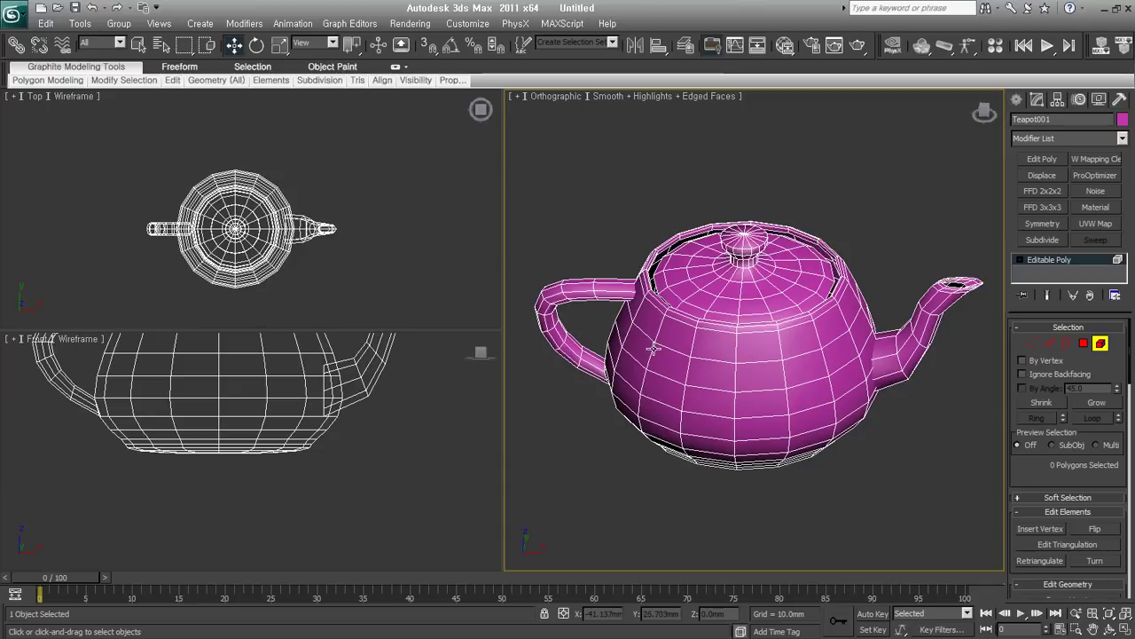
click(1100, 343)
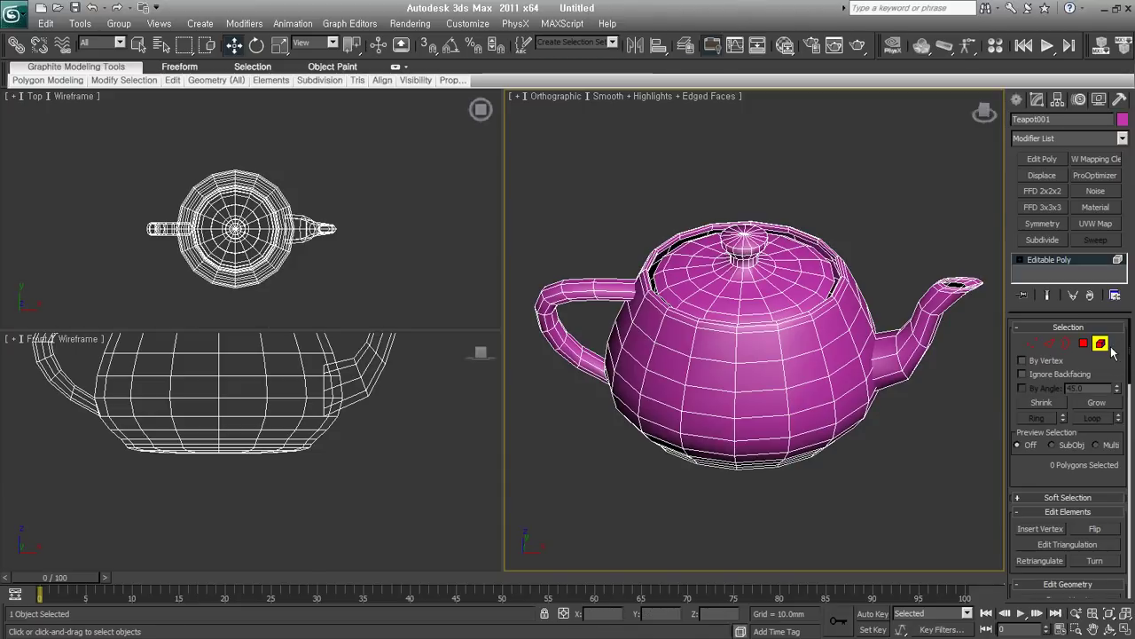
- Cycle through the teapot's vertex, edge, border, polygon and element sub-object levels
click(1033, 344)
key(2)
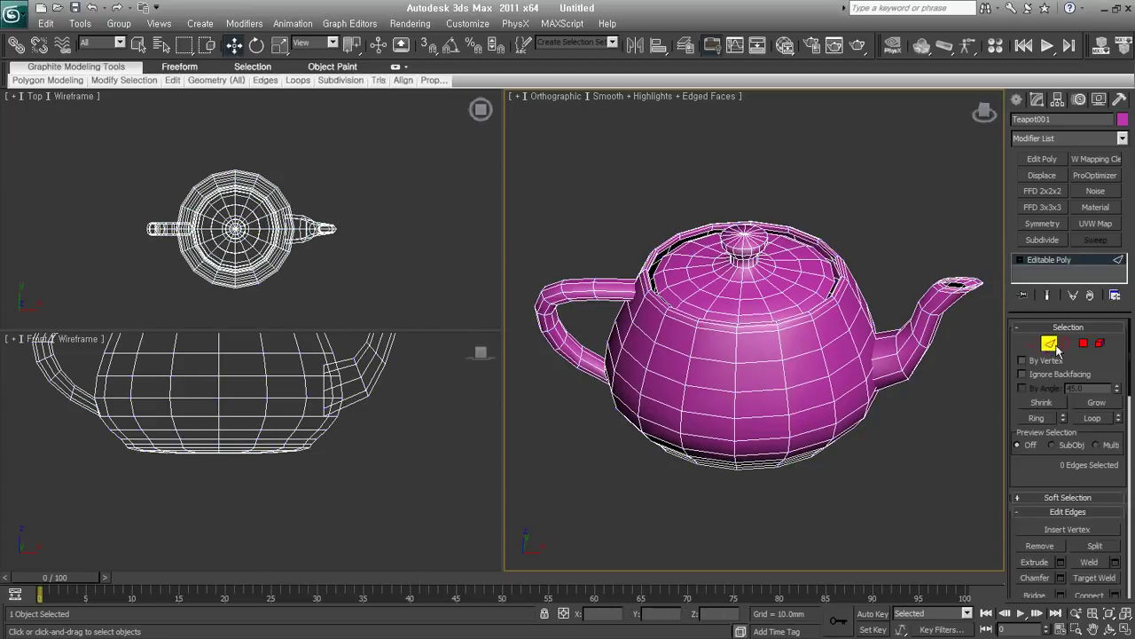
key(4)
key(4)
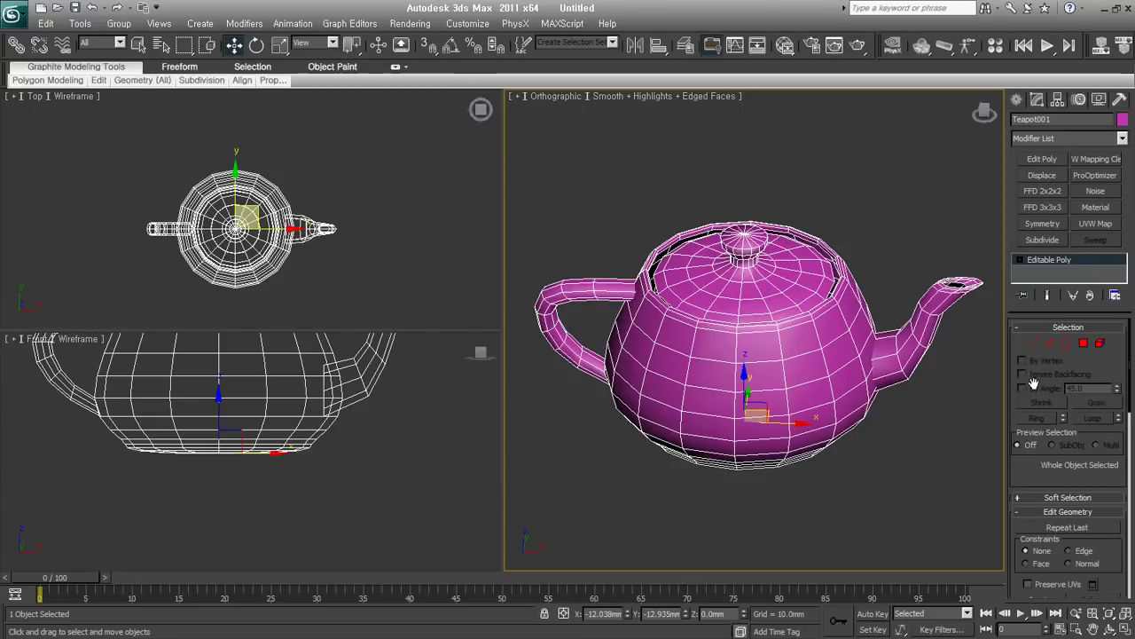
key(2)
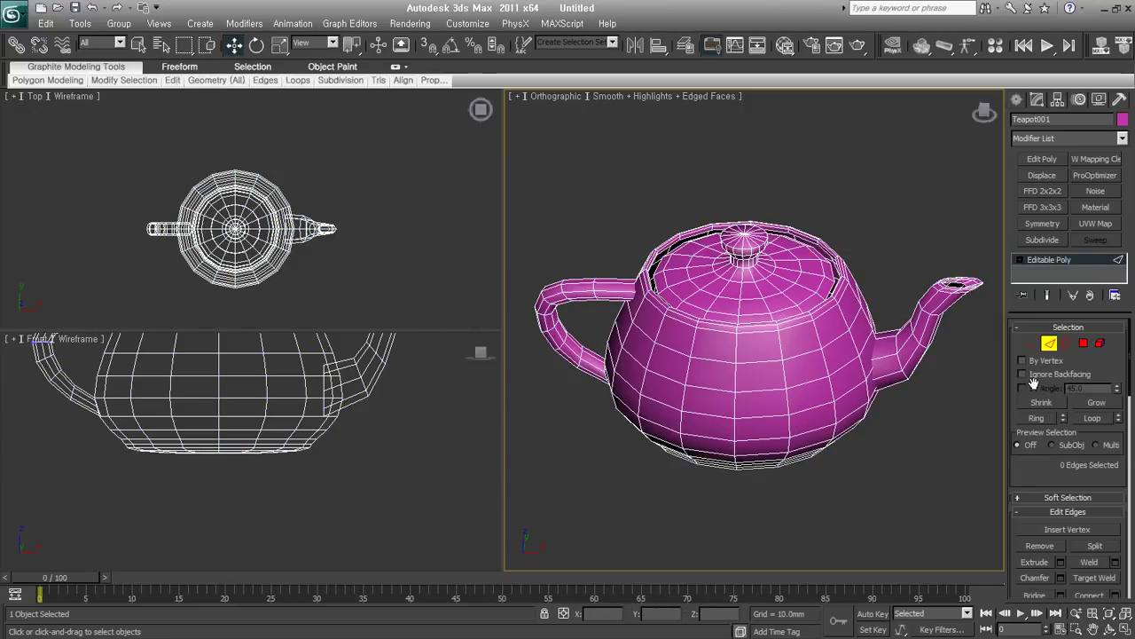
key(2)
key(3)
key(3)
key(5)
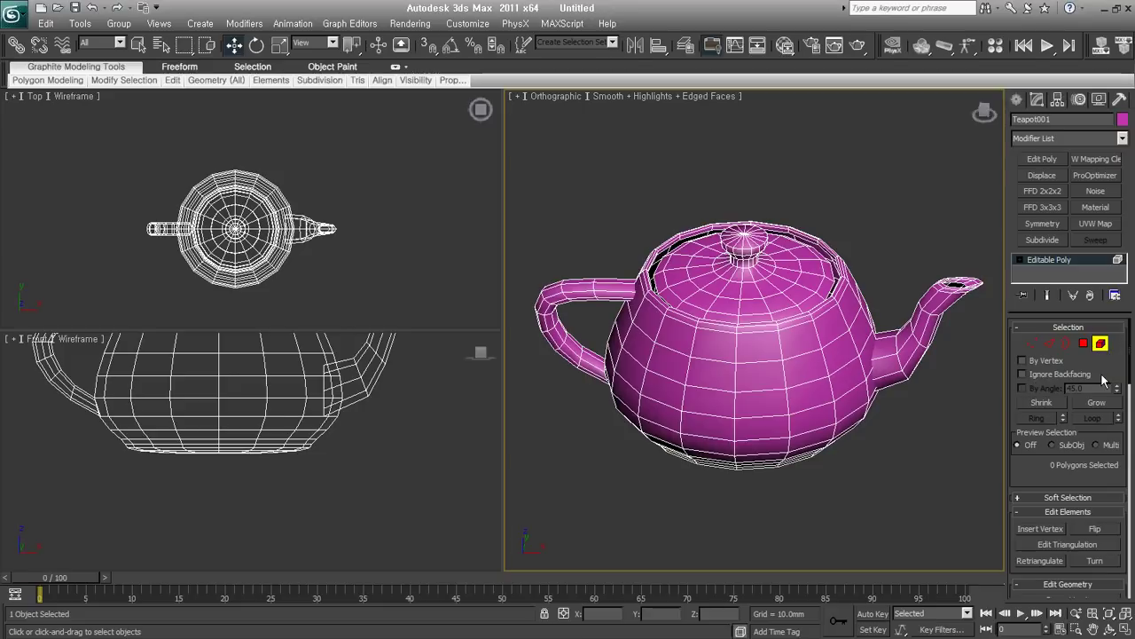
key(5)
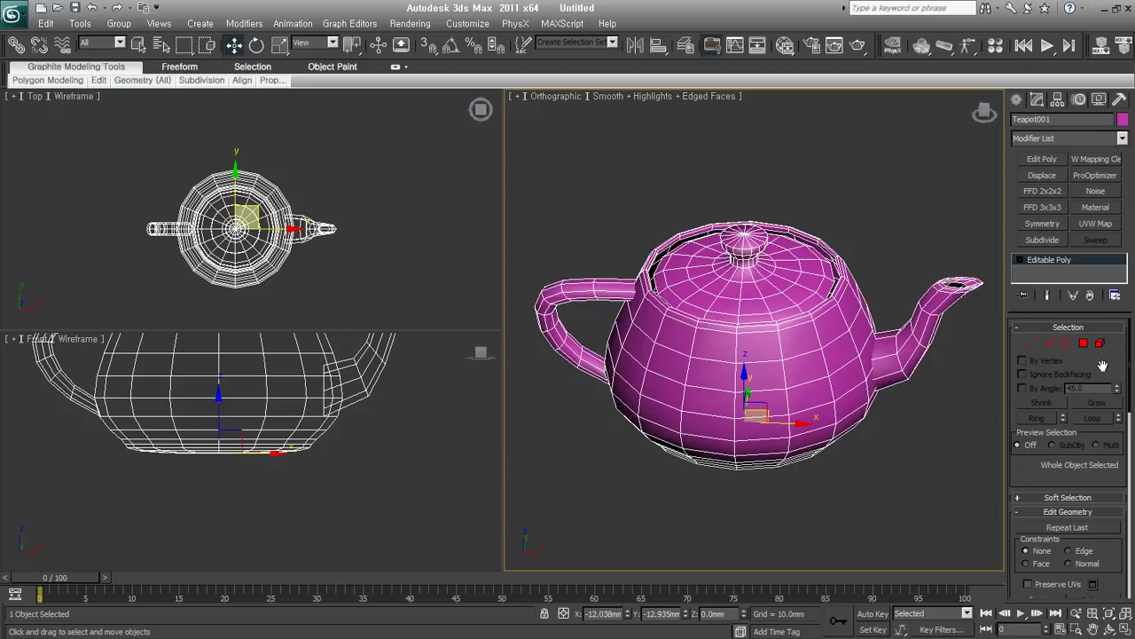
- Select a region of 106 vertices, toggle F3/F4 shading modes, then deselect them
click(1032, 343)
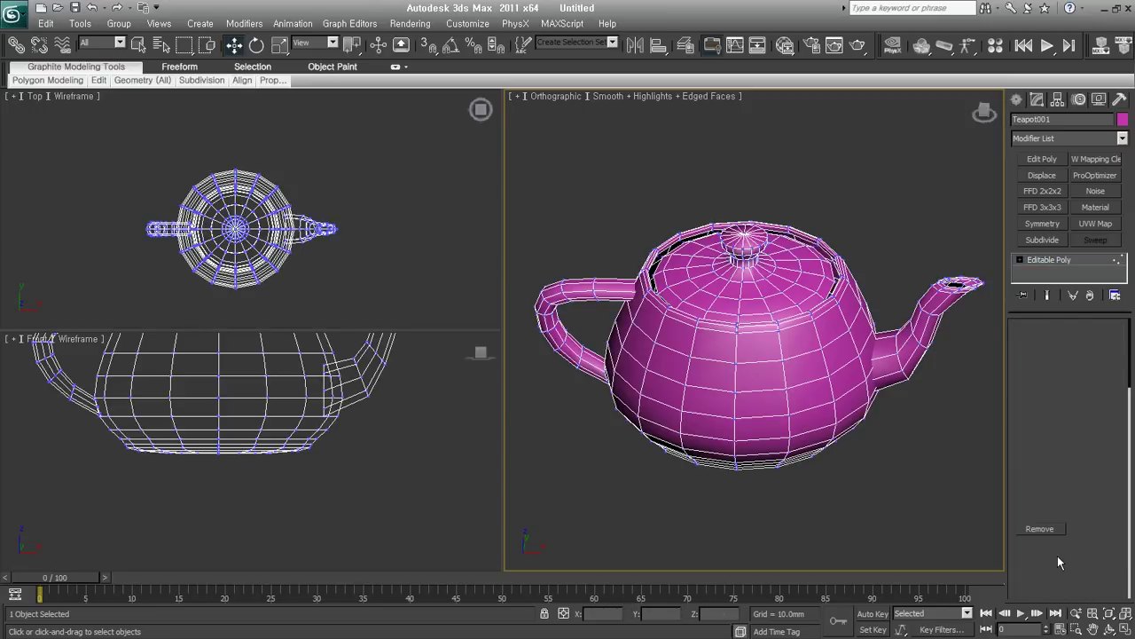
alt+middle_drag(877, 428, 919, 403)
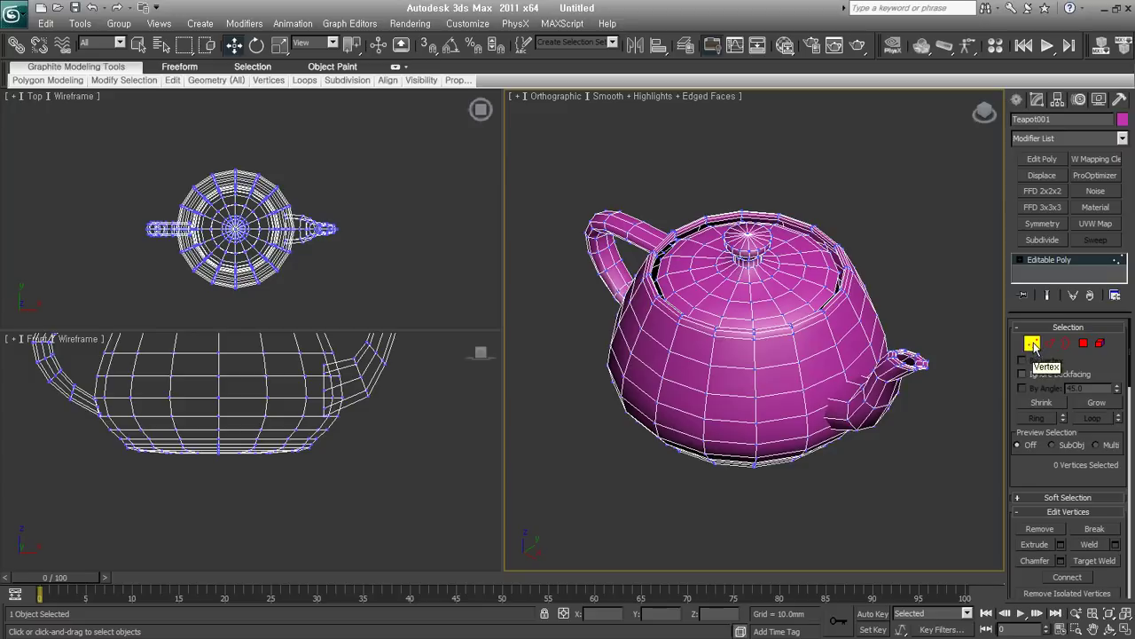
click(1032, 343)
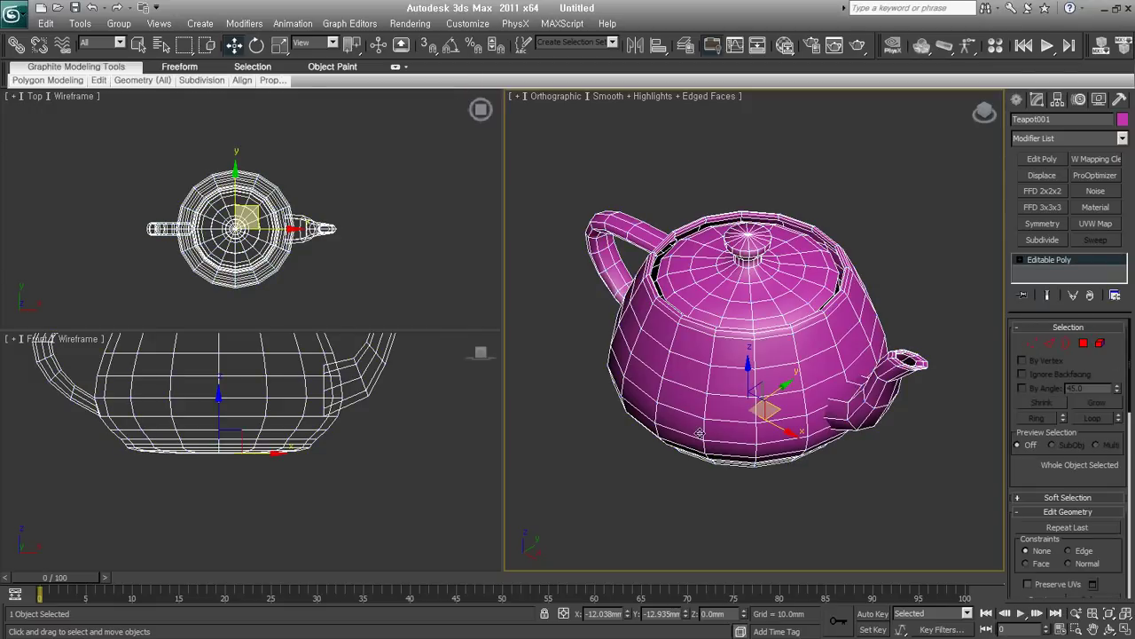
click(1032, 343)
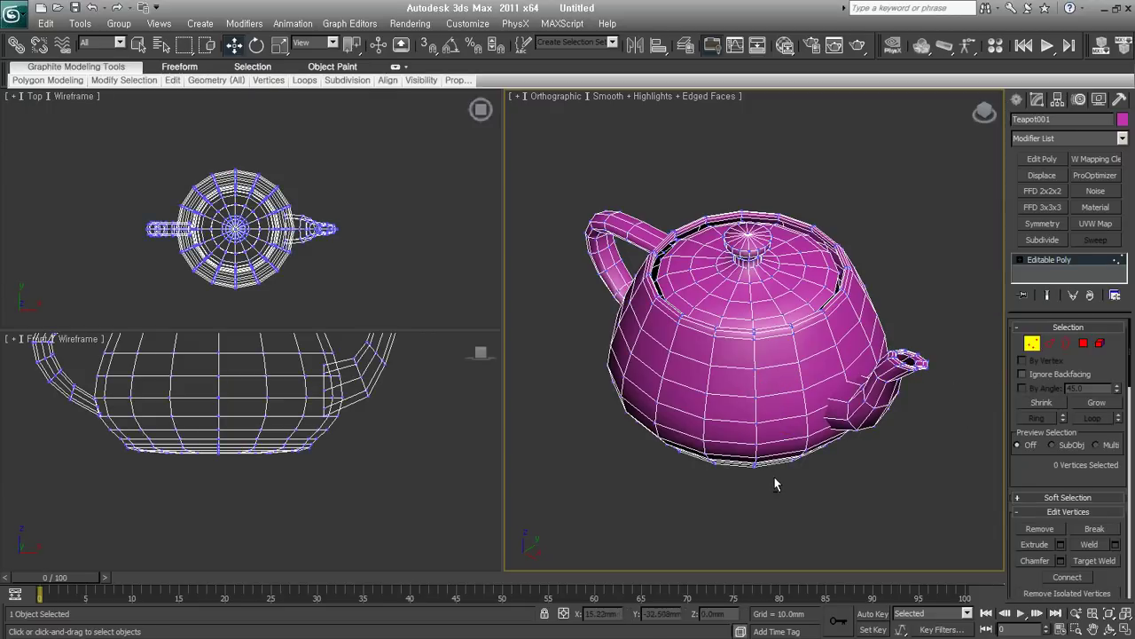
alt+middle_drag(778, 483, 805, 465)
drag(821, 510, 703, 439)
mouse_move(755, 330)
alt+middle_down()
mouse_move(864, 438)
mouse_move(854, 503)
alt+middle_up()
key(F3)
key(F4)
key(F3)
click(852, 499)
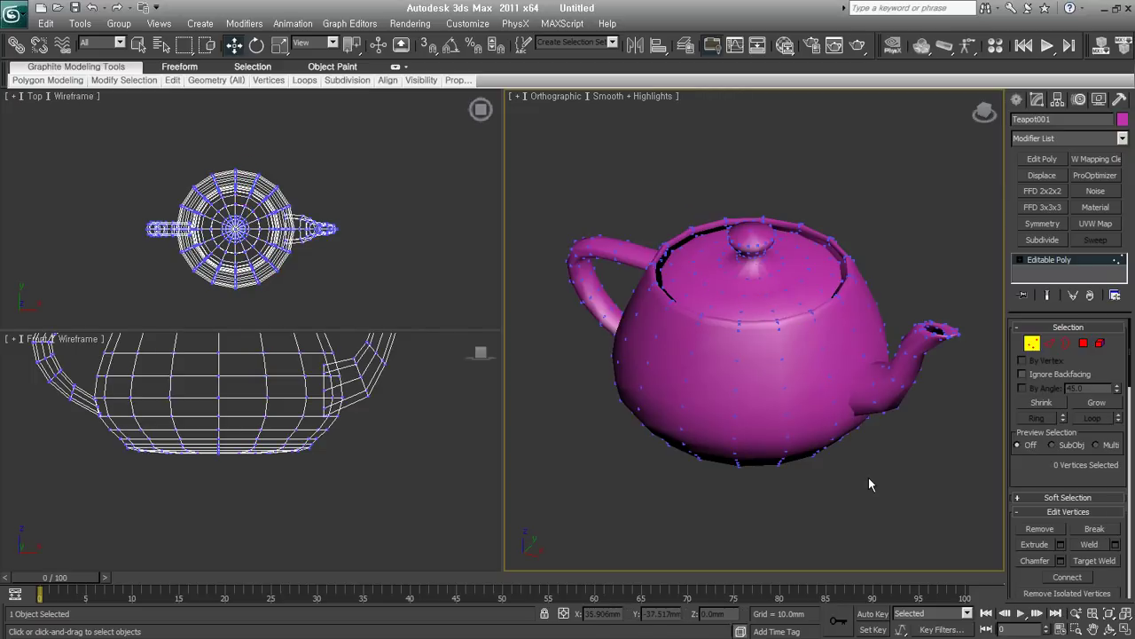
key(F4)
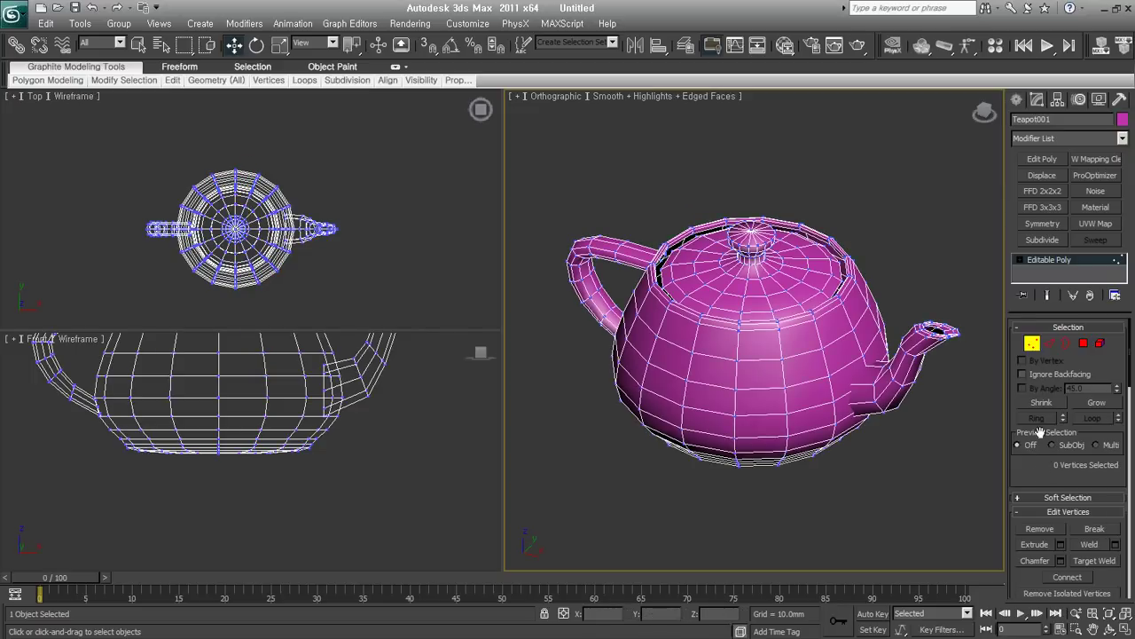
- Switch the teapot to Polygon sub-object level with nothing selected
click(1032, 343)
click(1032, 343)
click(1083, 343)
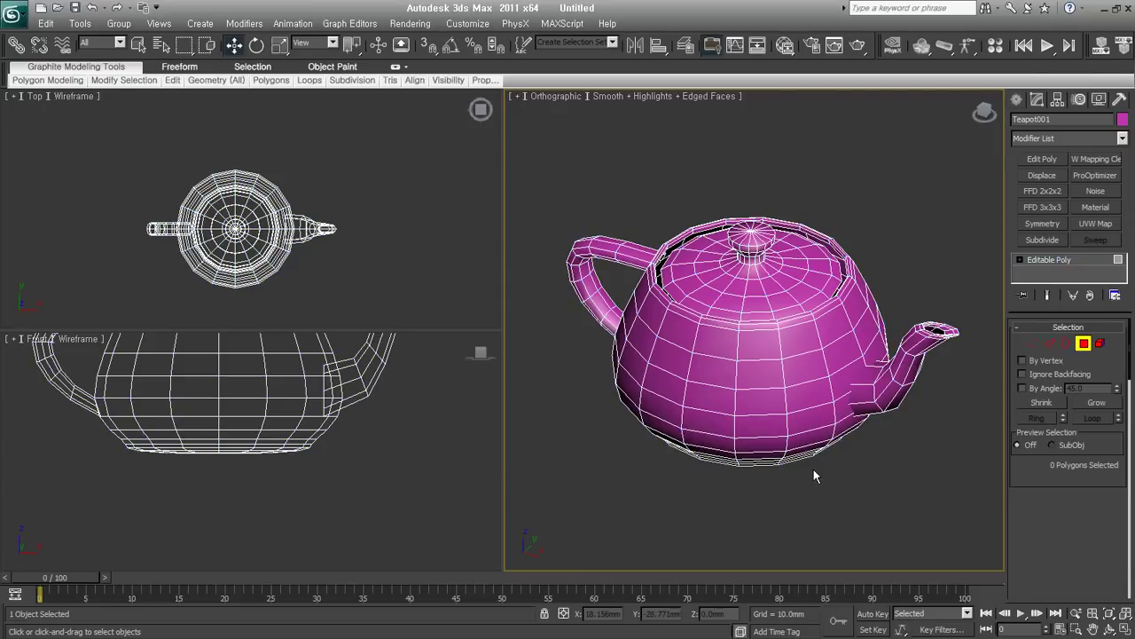
- Window-select teapot polygons (58, then 40 on the lower front) and clear each selection
alt+middle_drag(811, 478, 771, 477)
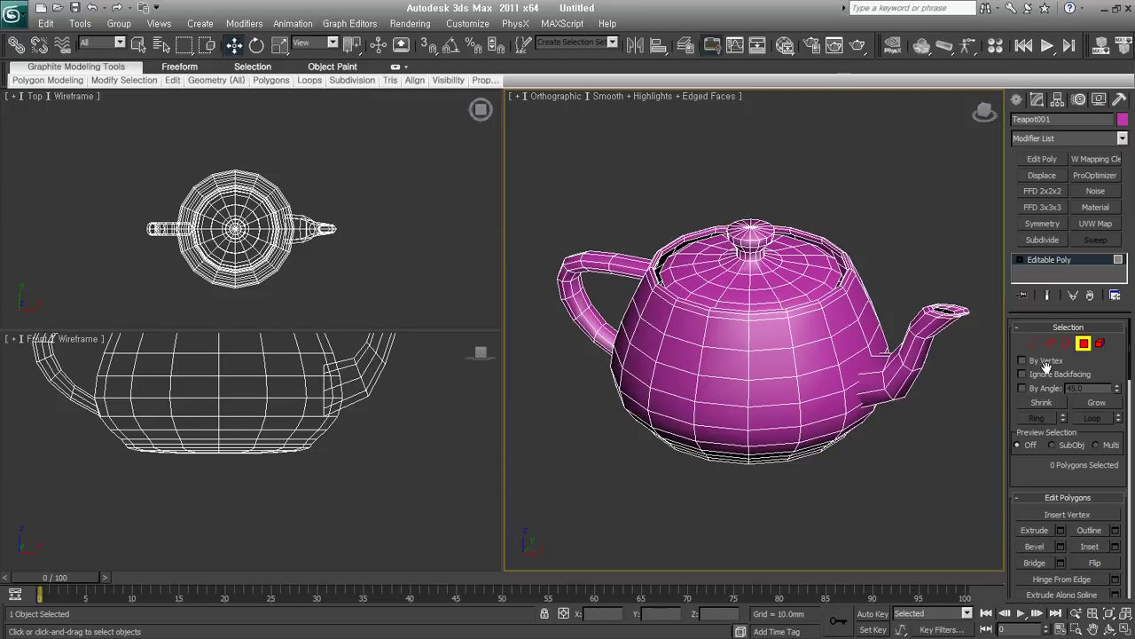
drag(693, 509, 807, 266)
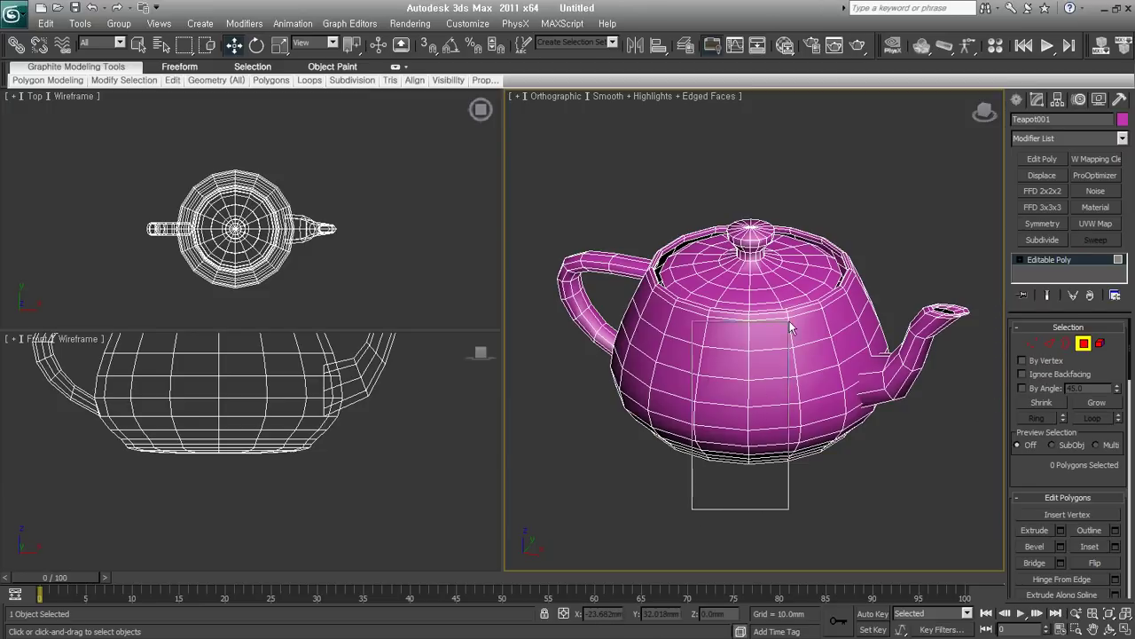
mouse_move(809, 243)
alt+middle_down()
mouse_move(605, 355)
mouse_move(854, 502)
alt+middle_up()
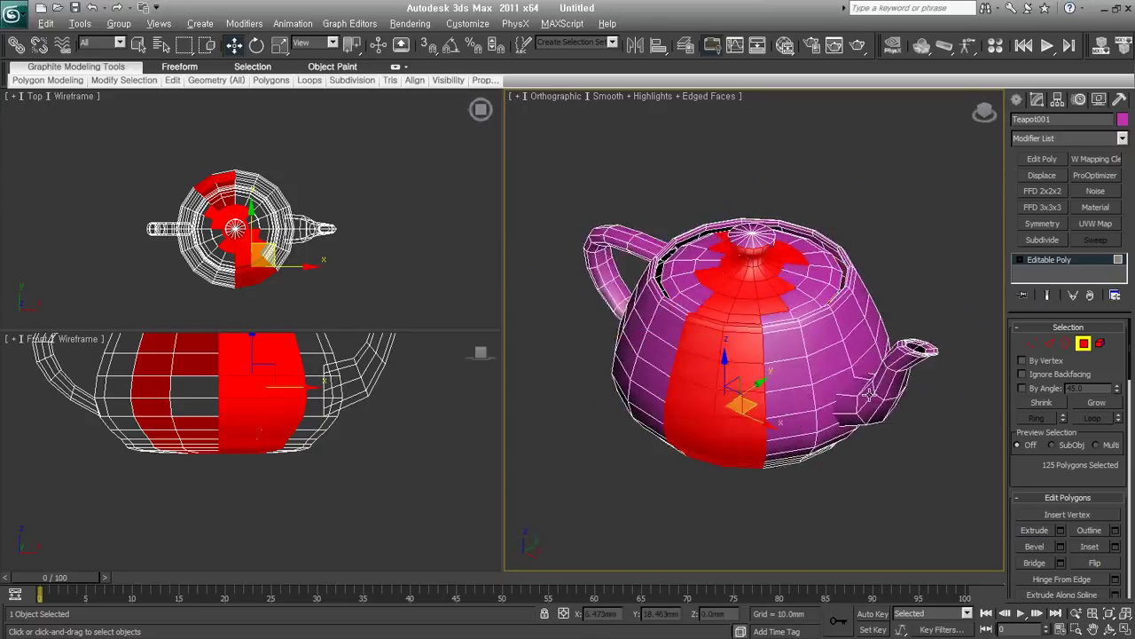
click(849, 510)
drag(660, 537, 812, 338)
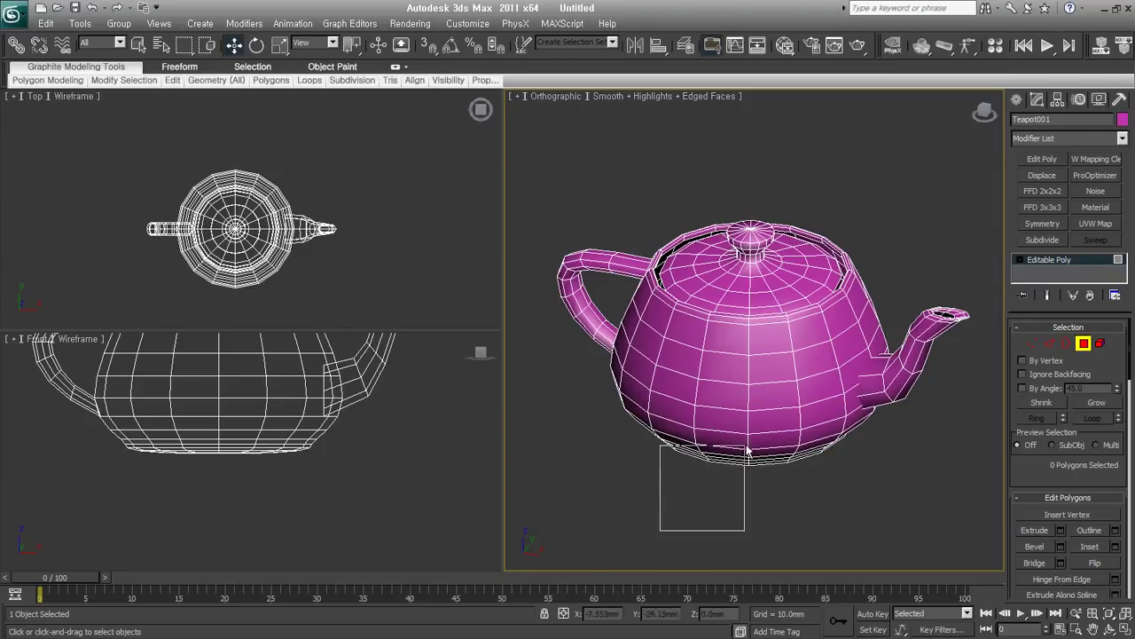
click(777, 523)
drag(759, 484, 734, 377)
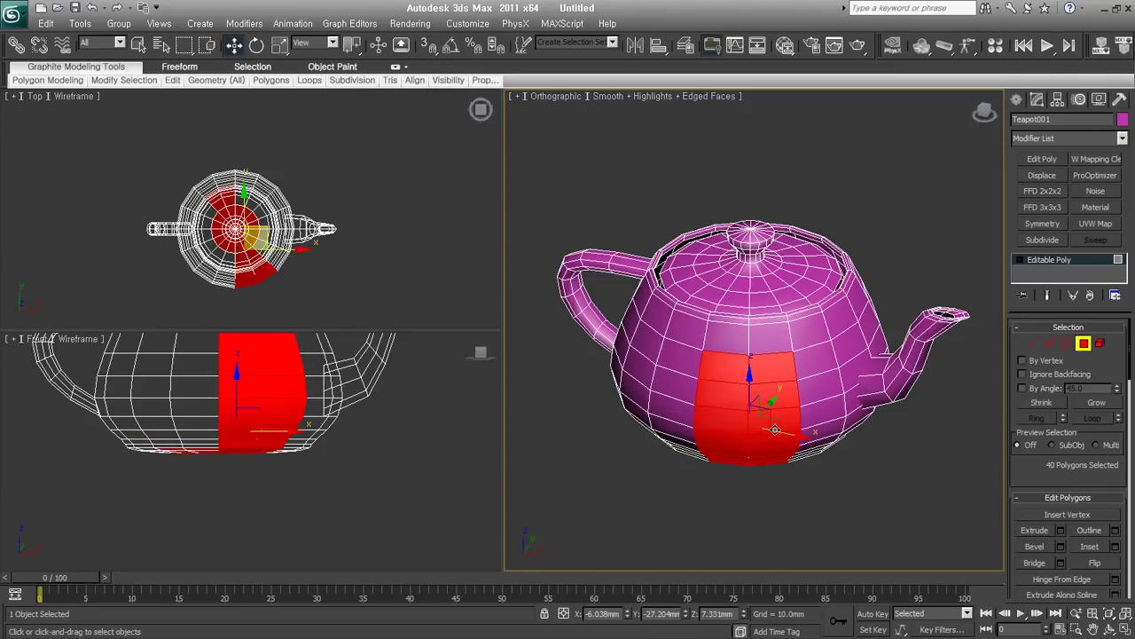
mouse_move(774, 429)
alt+middle_down()
mouse_move(671, 342)
mouse_move(810, 414)
alt+middle_up()
click(860, 499)
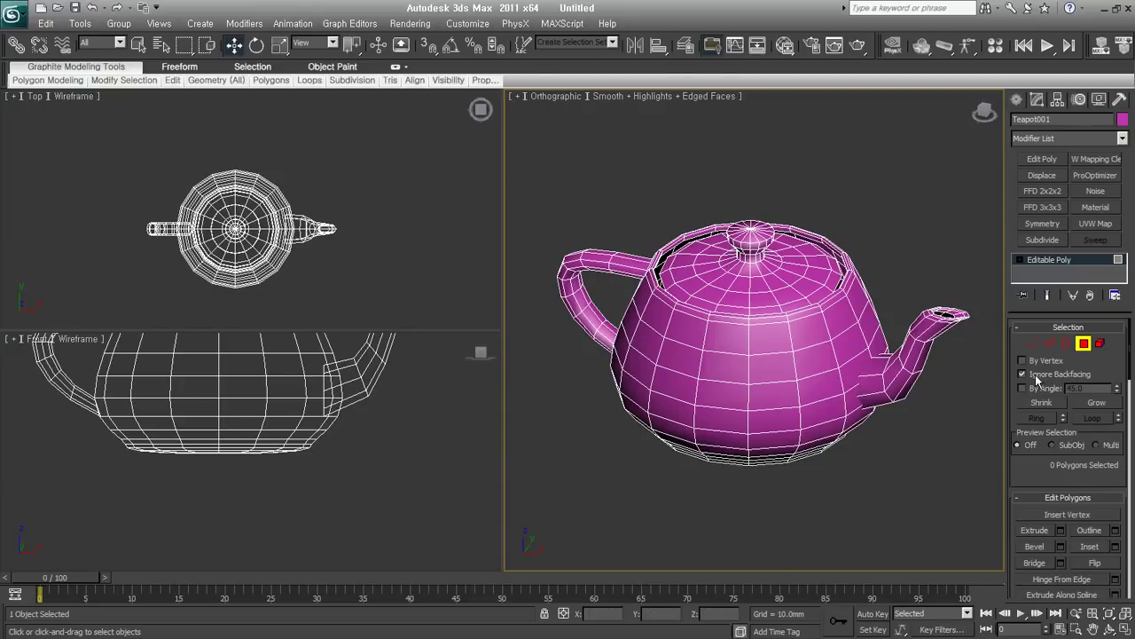
- Select 16 front polygons, clear them, and turn on By Angle selection at 45.0
drag(750, 493, 735, 374)
mouse_move(742, 502)
alt+middle_down()
mouse_move(697, 413)
mouse_move(836, 461)
mouse_move(861, 455)
mouse_move(816, 432)
mouse_move(817, 459)
alt+middle_up()
click(817, 462)
mouse_move(808, 418)
alt+middle_down()
mouse_move(817, 482)
mouse_move(808, 461)
mouse_move(966, 395)
alt+middle_up()
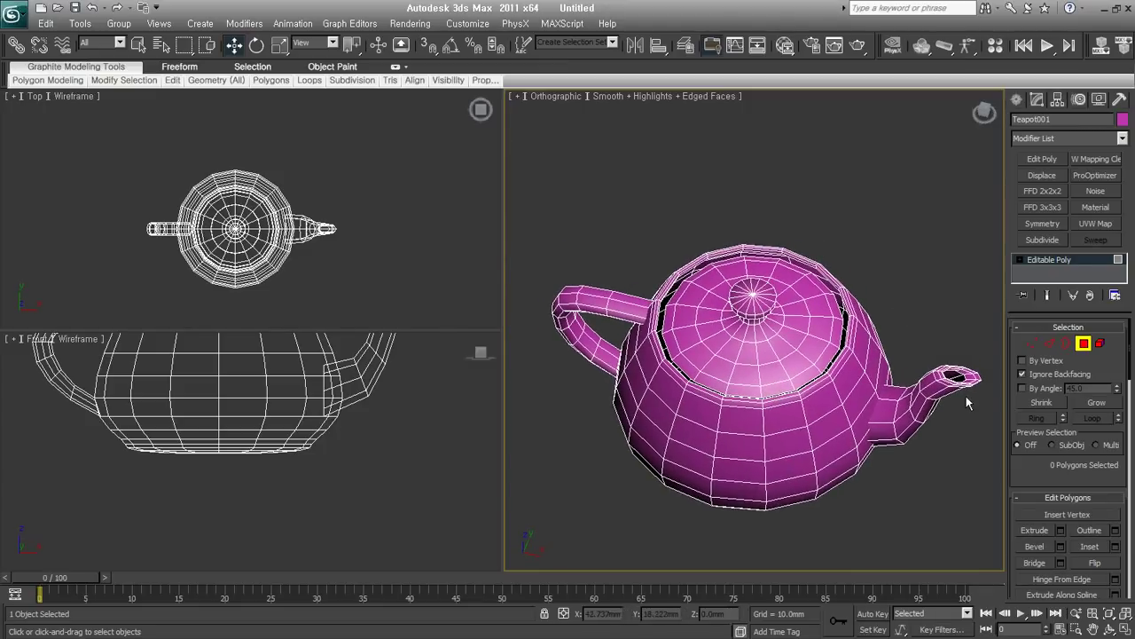
click(1049, 393)
alt+middle_drag(794, 399, 794, 328)
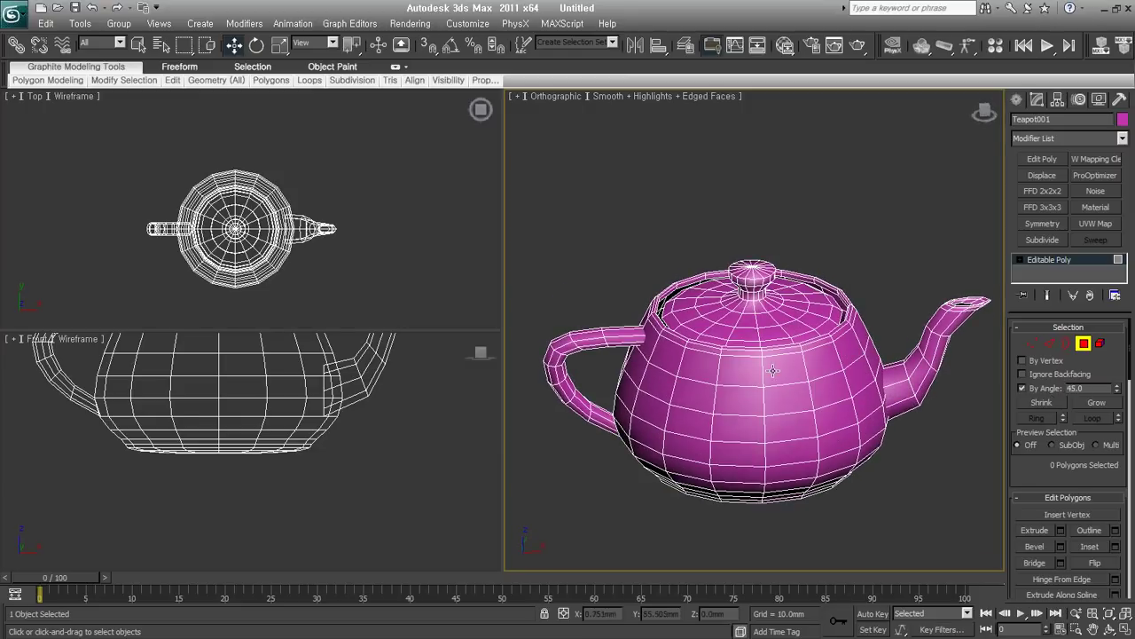
- Set the By Angle threshold to 0 and select single teapot polygons
click(778, 368)
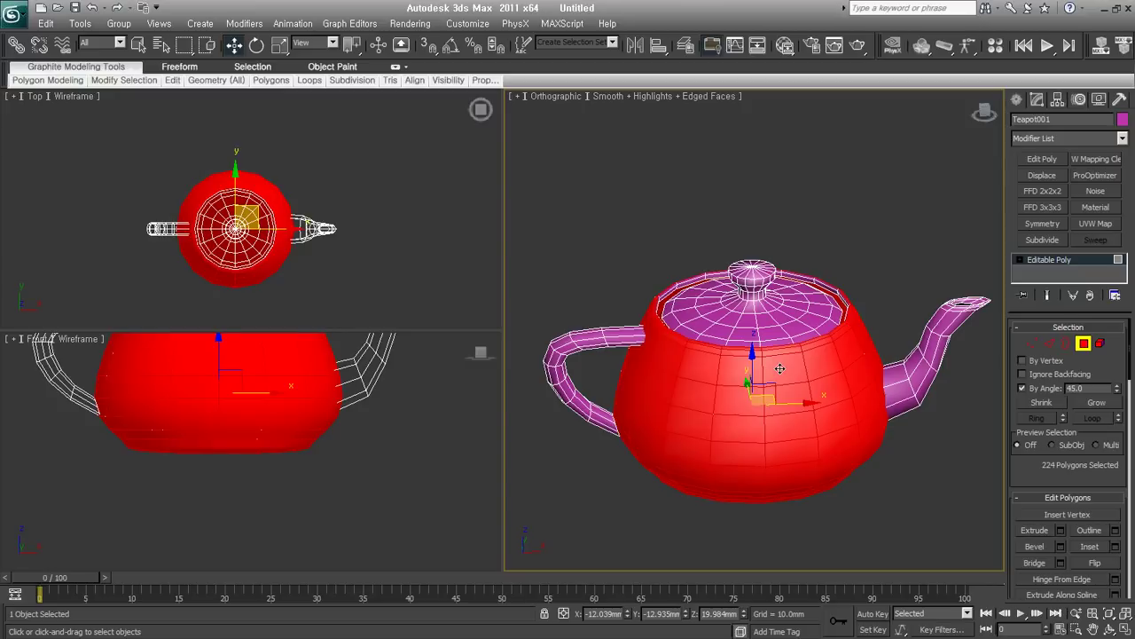
click(1081, 389)
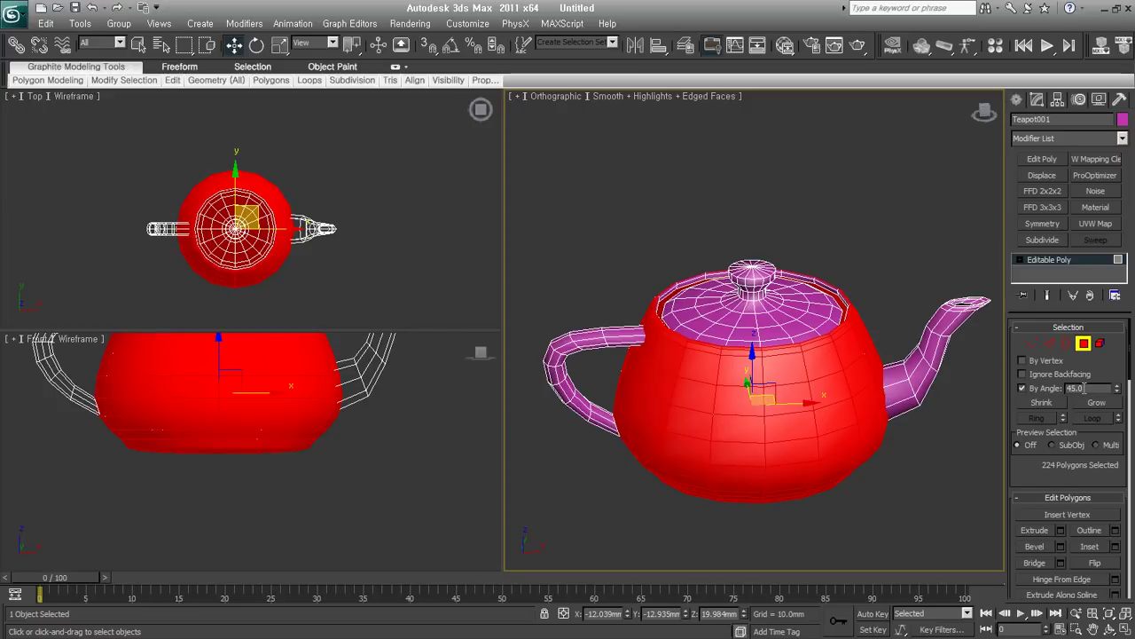
key(BackSpace)
text(0)
click(778, 362)
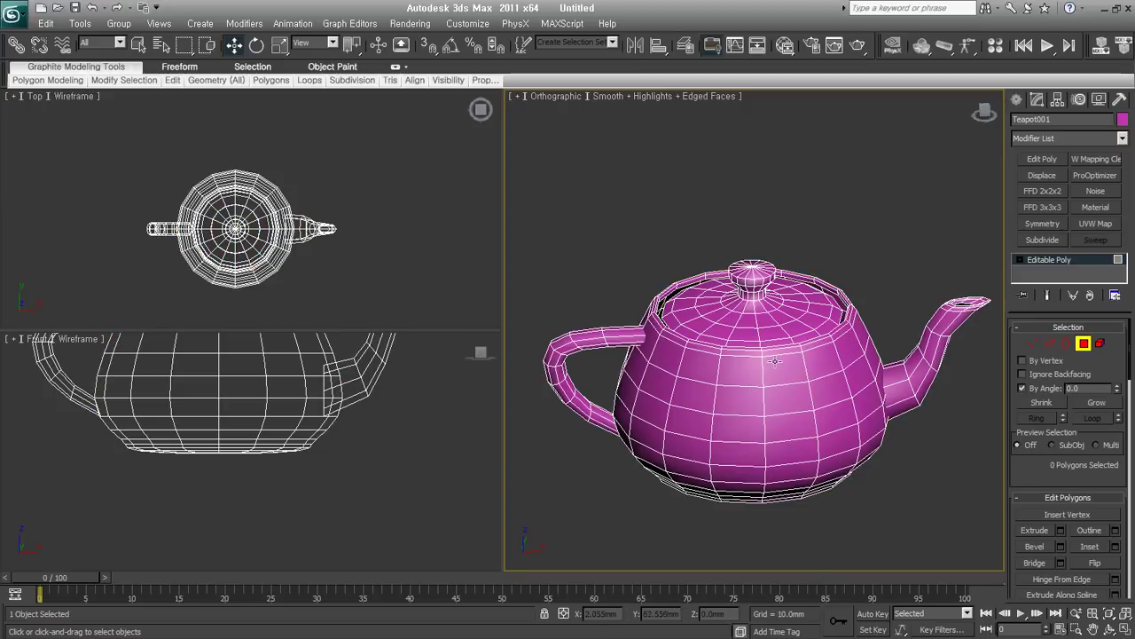
drag(777, 363, 785, 366)
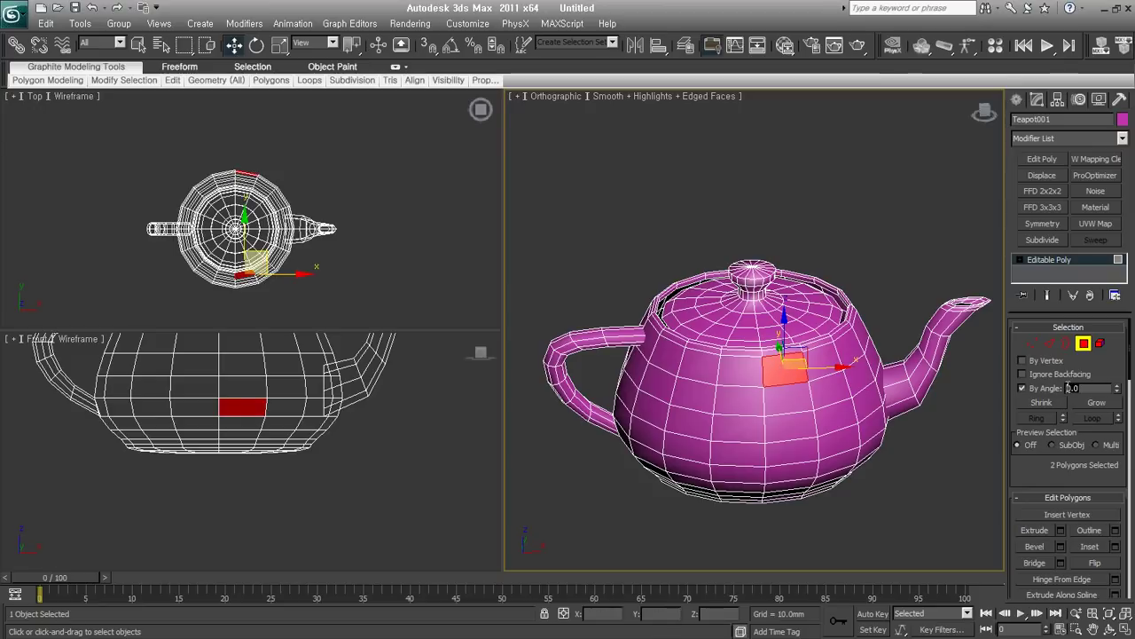
drag(822, 359, 736, 370)
text(5)
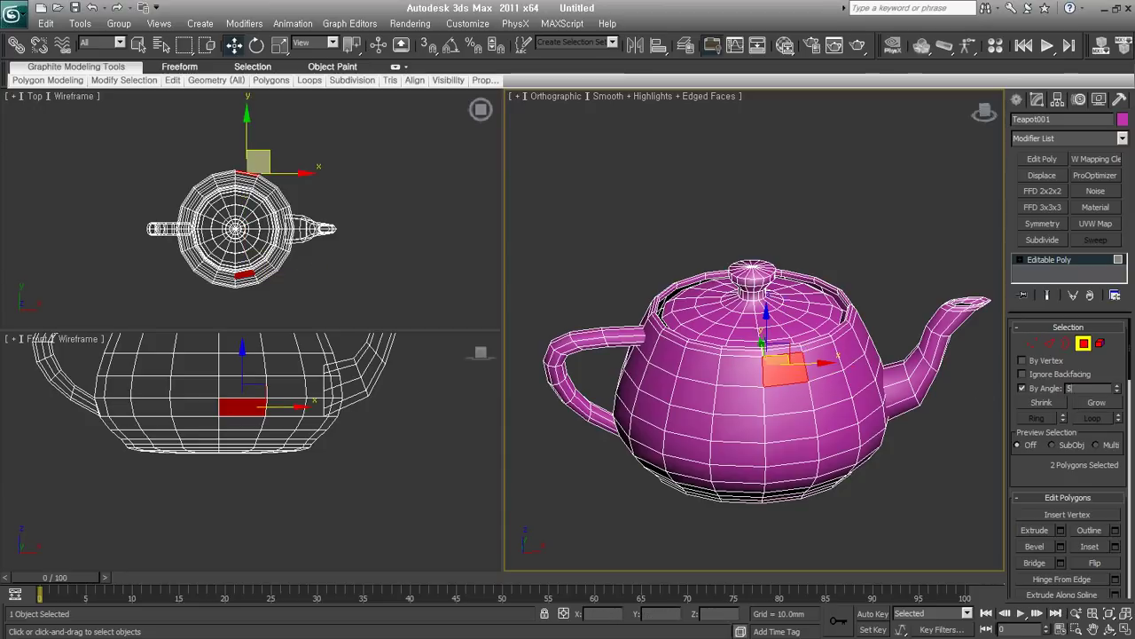
- Raise the angle threshold to 15 and select a vertical strip of six polygons
click(780, 370)
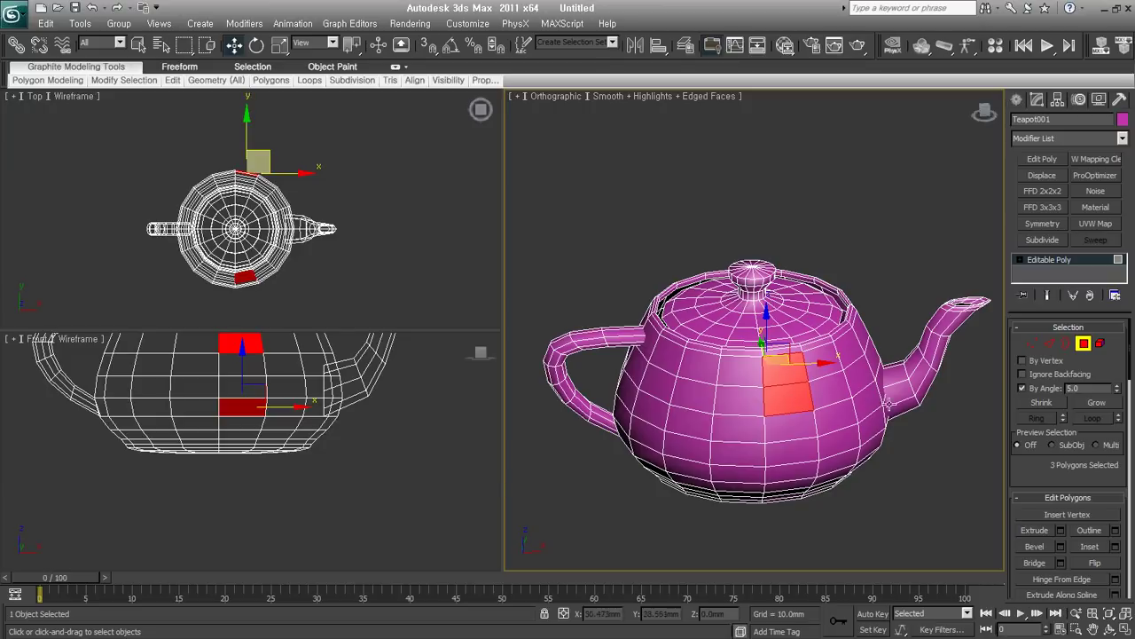
text(15)
click(786, 374)
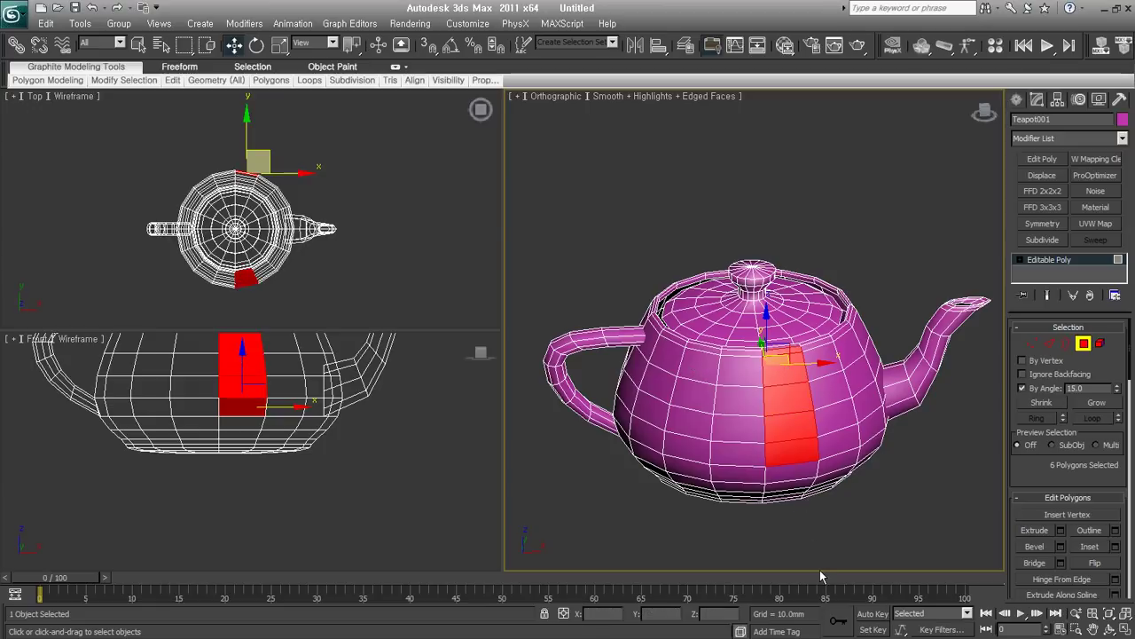
click(832, 447)
alt+middle_drag(832, 446, 806, 532)
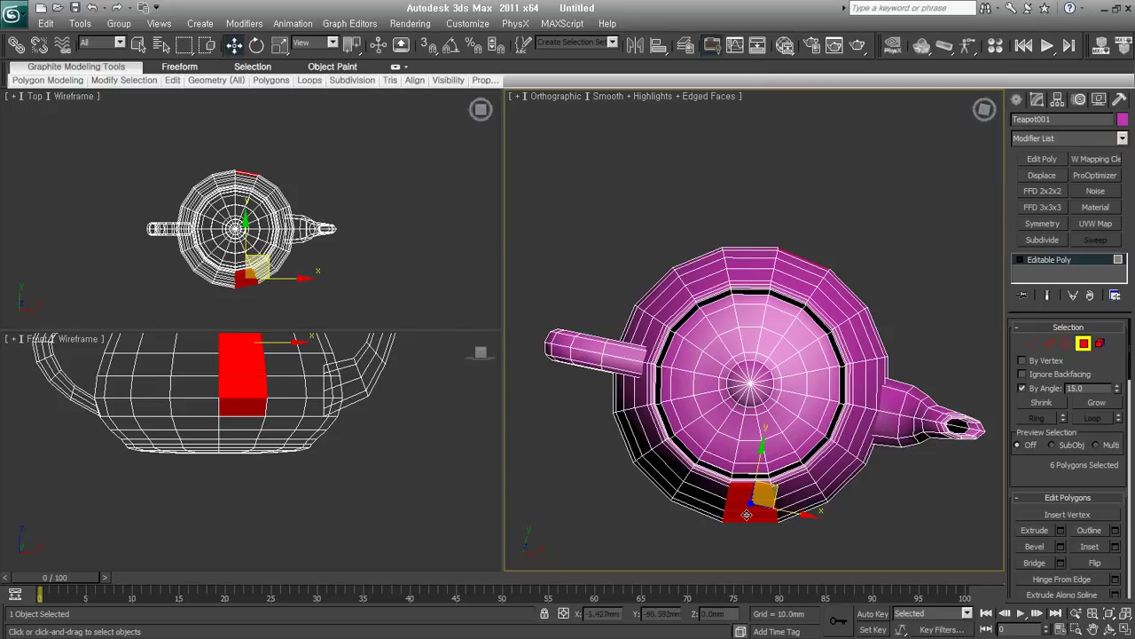
alt+middle_drag(745, 512, 873, 430)
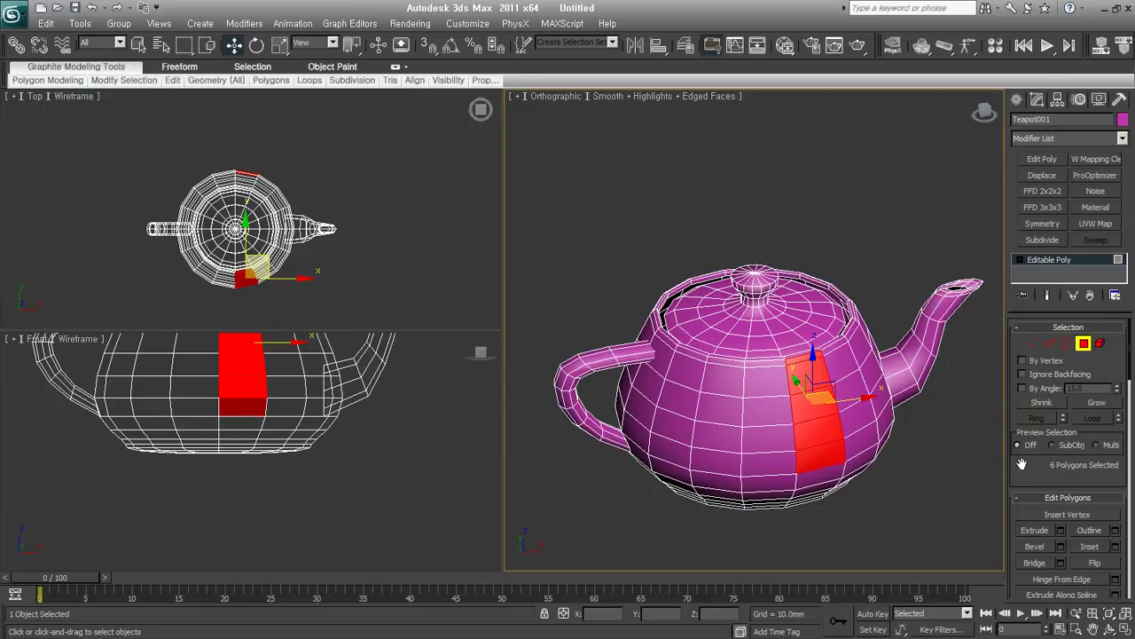
- Clear the polygon selection and return the teapot to whole-object level
click(903, 459)
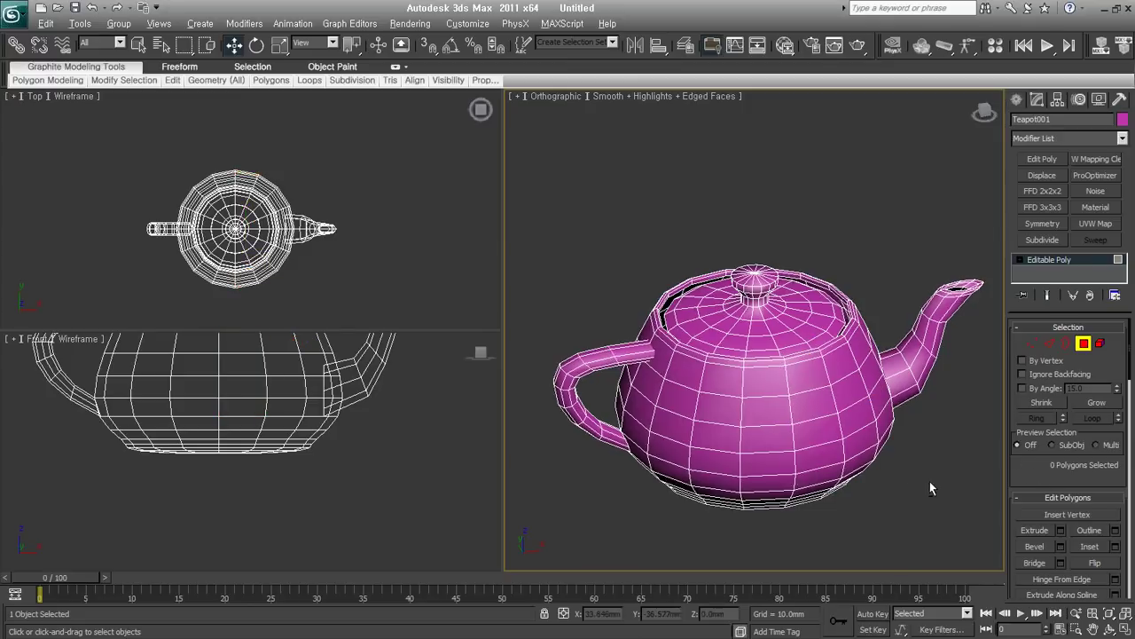
alt+middle_drag(915, 481, 892, 469)
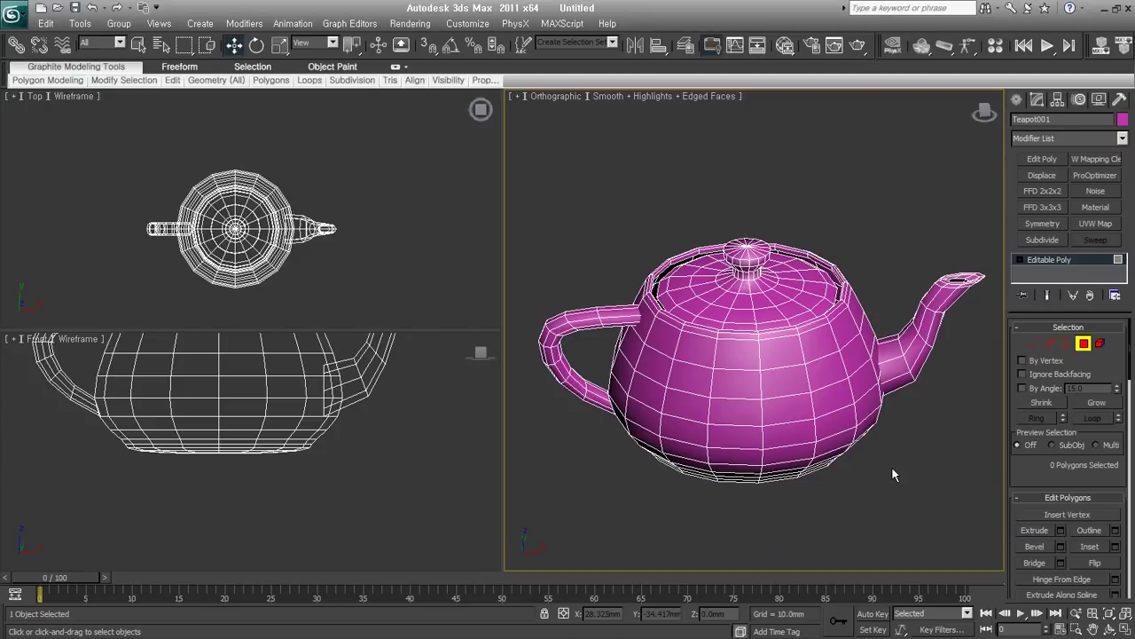
click(1083, 345)
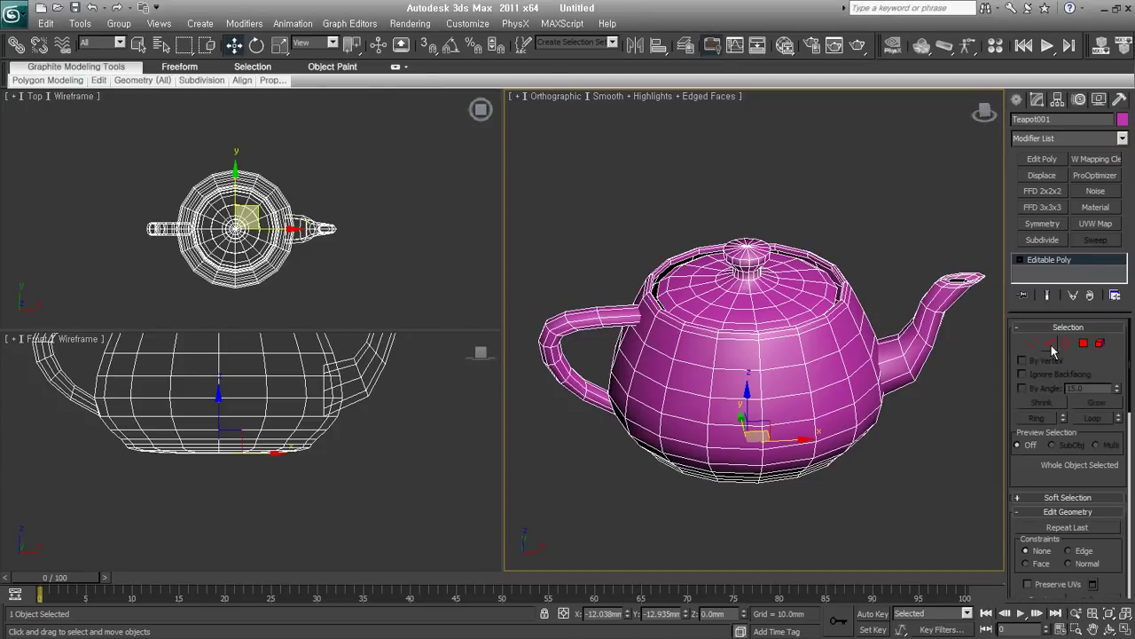
- Enter Edge mode and pick an edge on the teapot body
click(1050, 344)
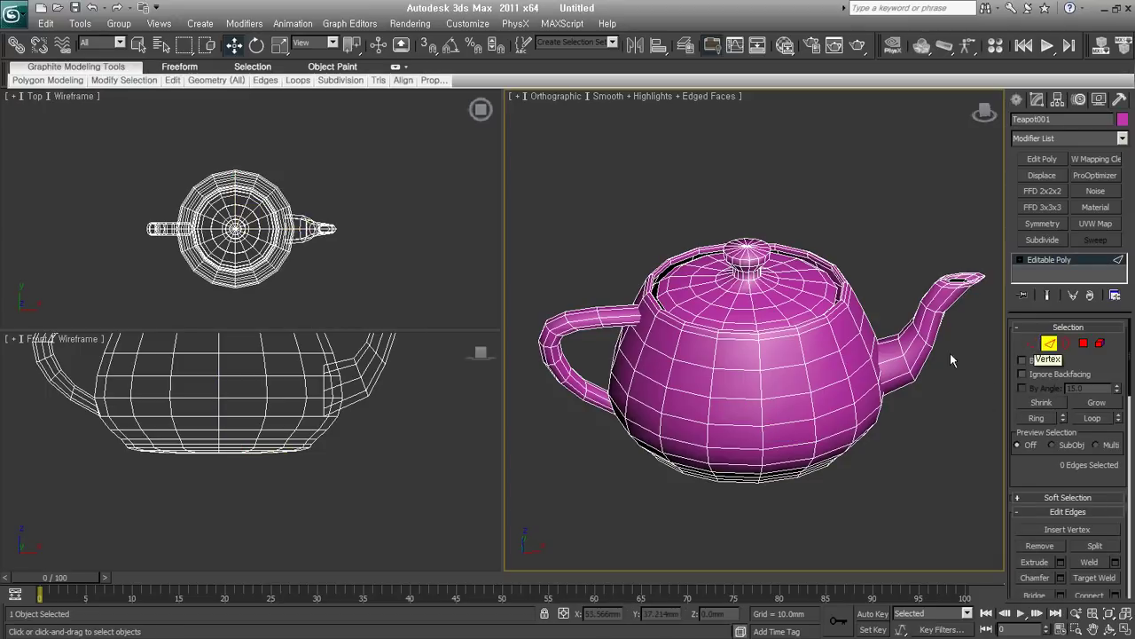
click(809, 408)
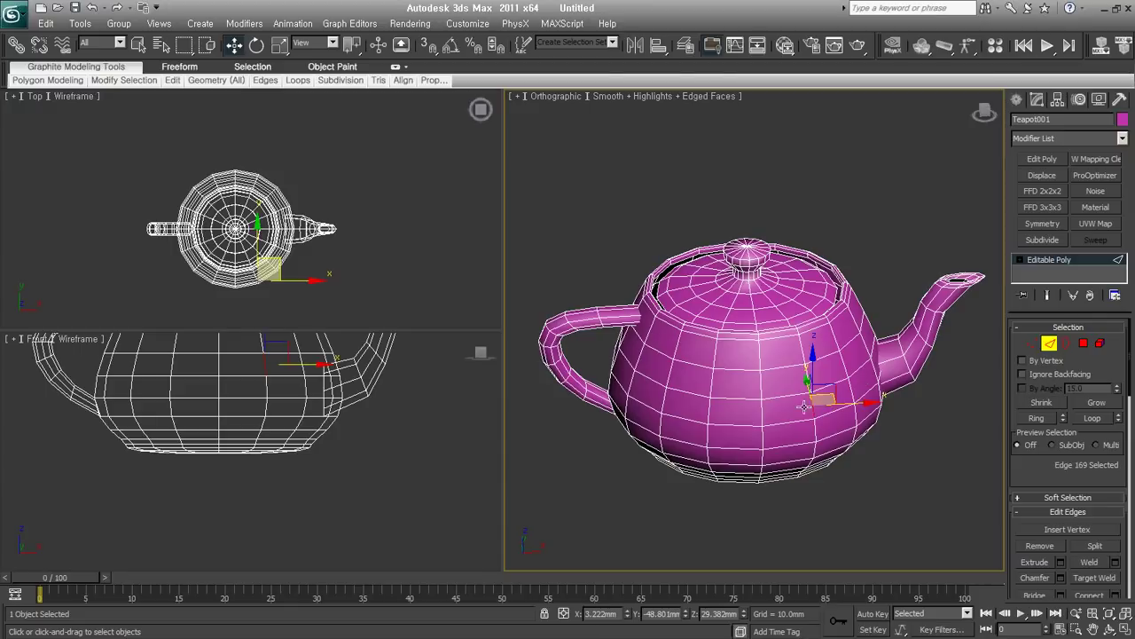
click(748, 372)
click(747, 373)
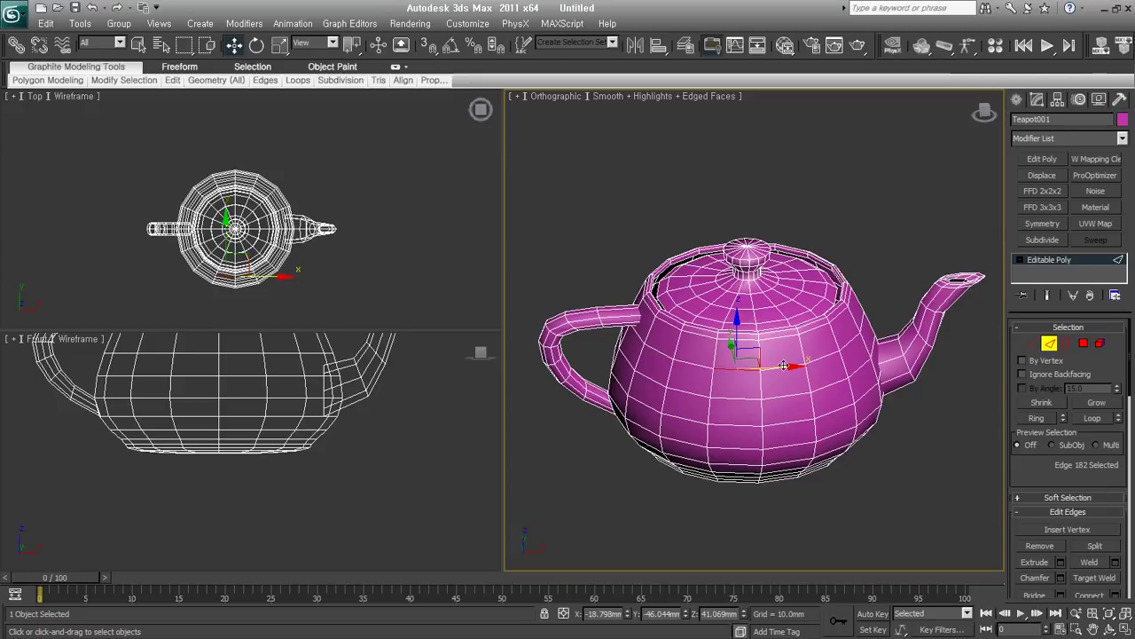
- Preview the full horizontal edge loop, then select one front edge and extend it into a vertical ring
click(1097, 419)
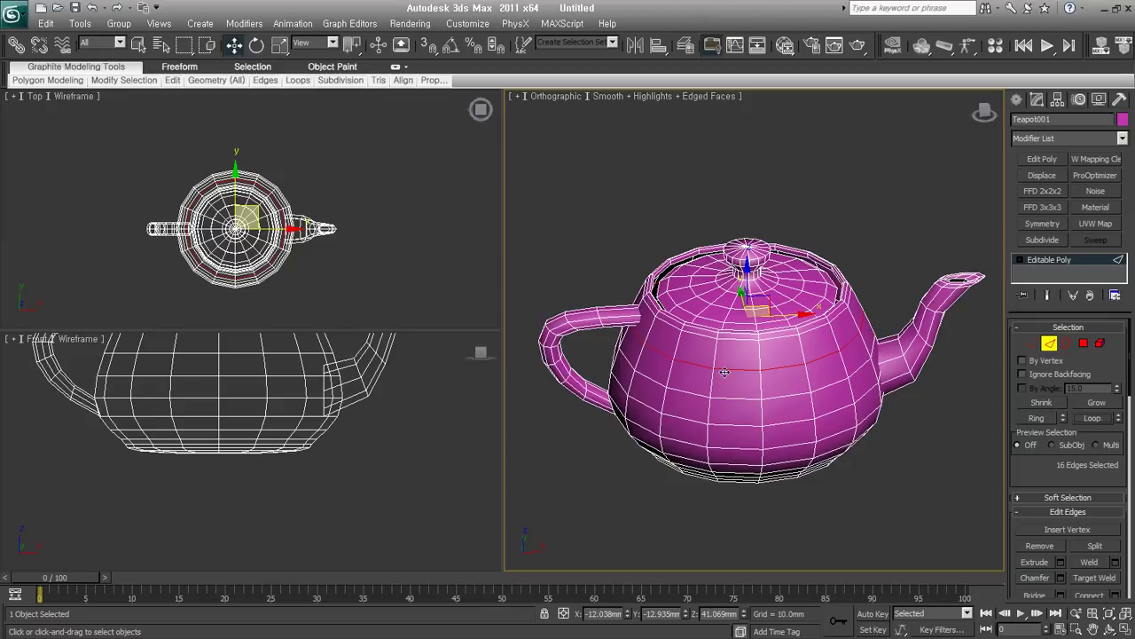
click(873, 476)
click(732, 366)
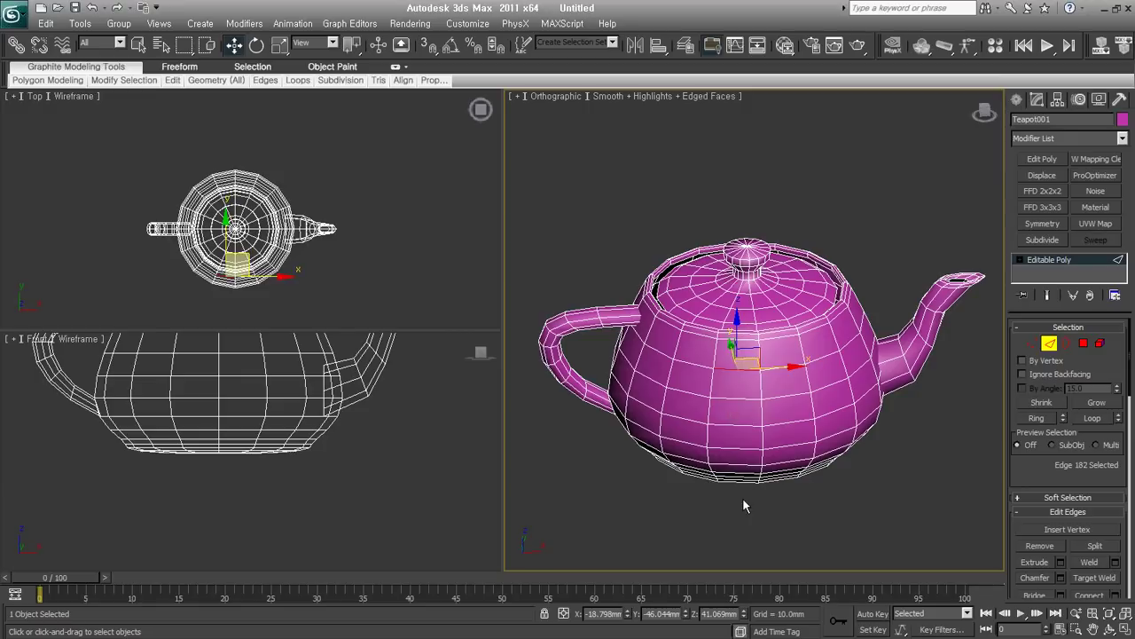
click(1038, 420)
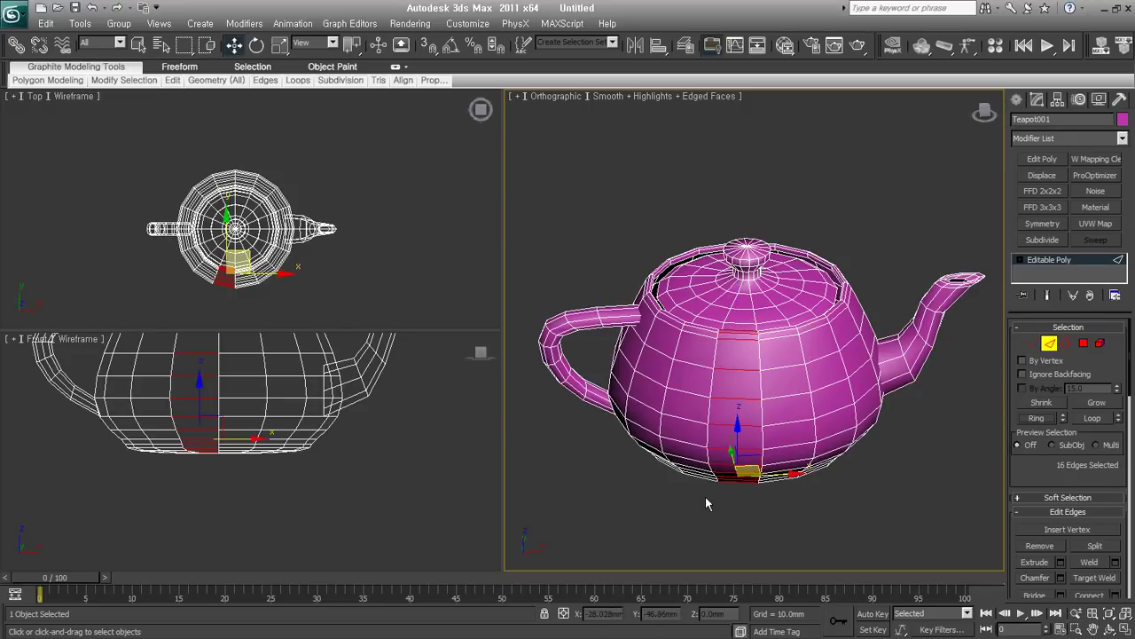
- Drop the vertical ring and double-click an edge to select the 16-edge horizontal loop
mouse_move(775, 512)
alt+middle_down()
mouse_move(825, 477)
mouse_move(843, 503)
alt+middle_up()
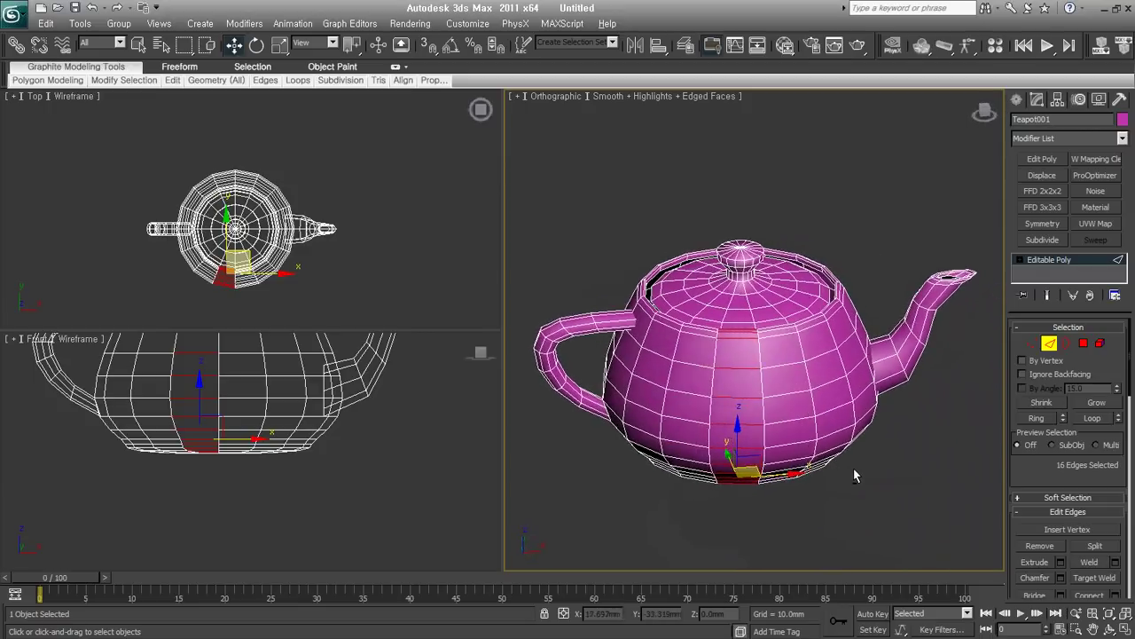
alt+middle_drag(853, 511, 896, 483)
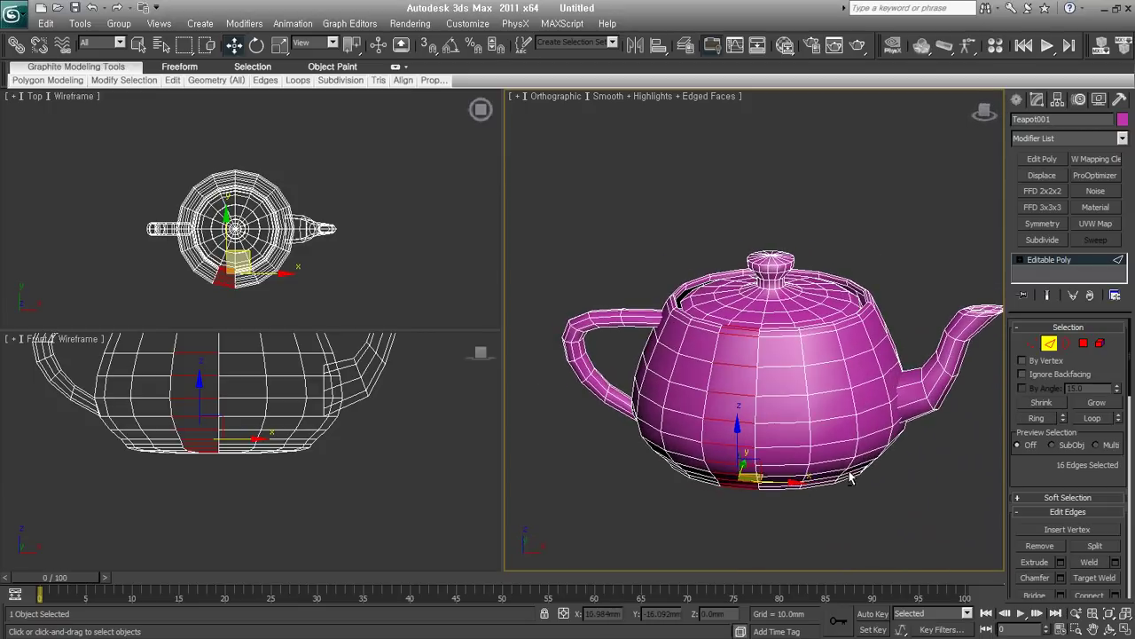
click(944, 460)
double_click(824, 365)
alt+middle_drag(857, 400, 843, 443)
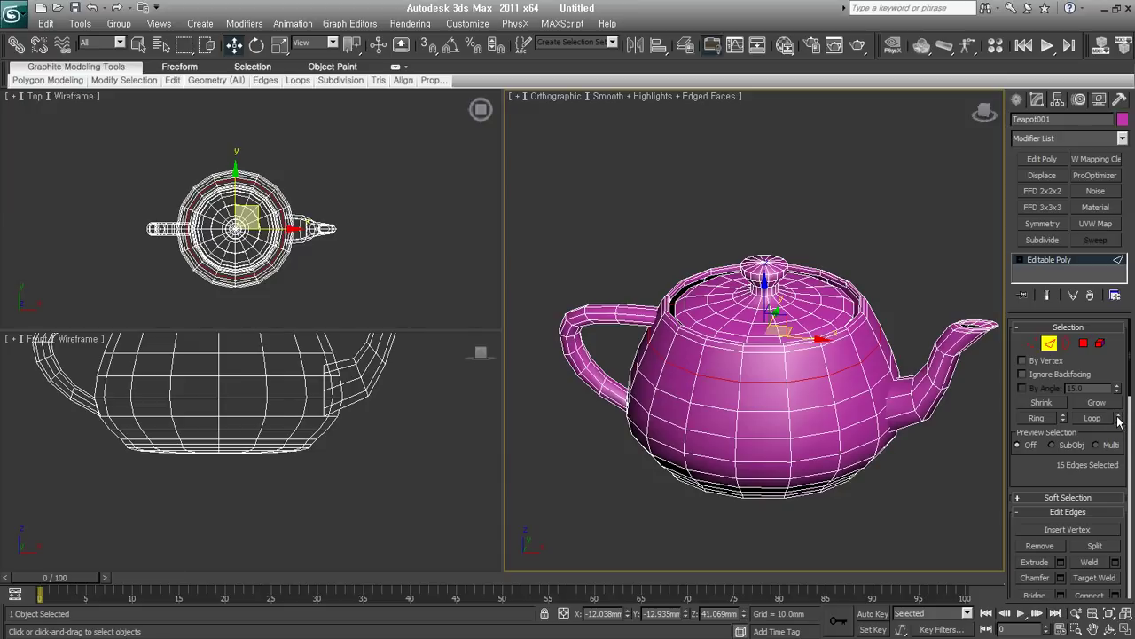
- Pick a single body edge and step it back and forth around the loop
click(779, 382)
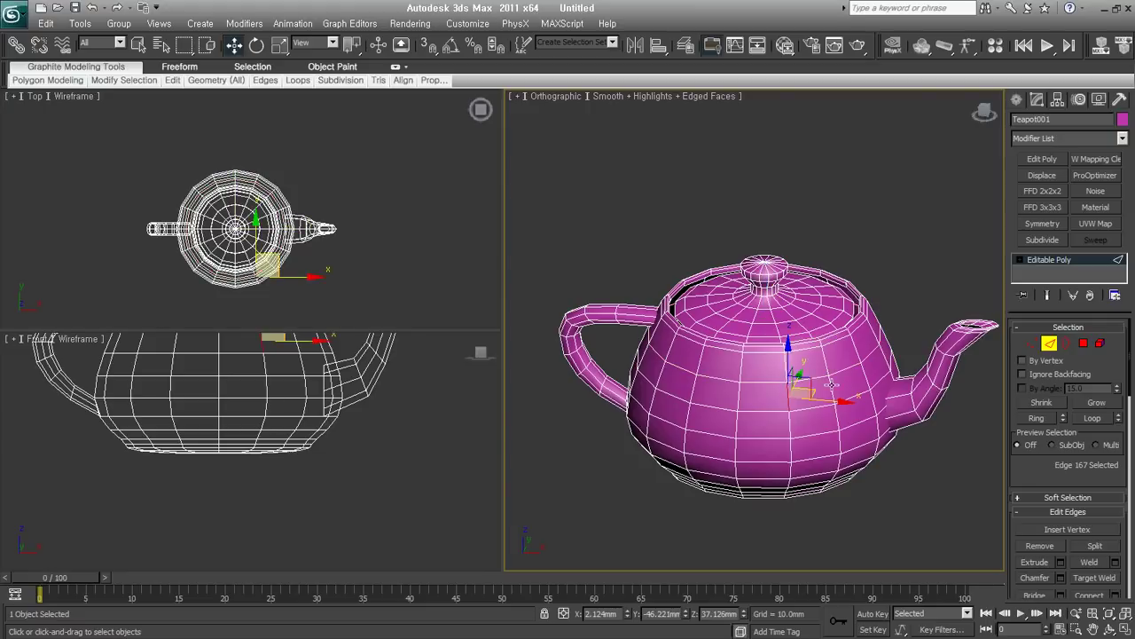
click(1119, 420)
click(1119, 421)
click(1119, 420)
click(1119, 421)
click(1120, 420)
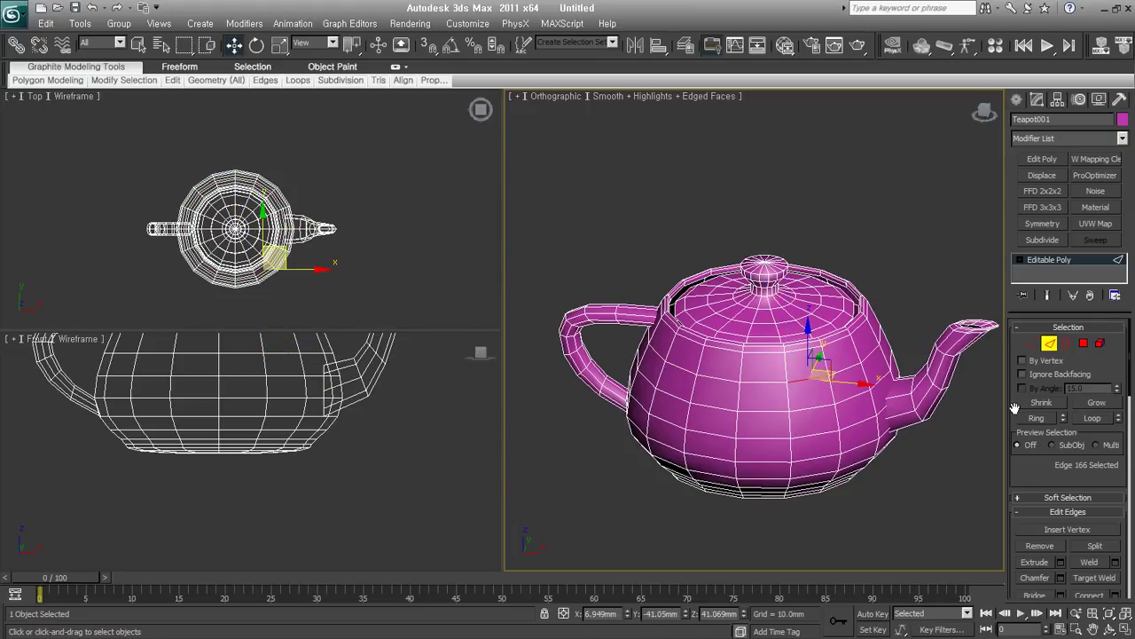
click(1120, 420)
click(1119, 421)
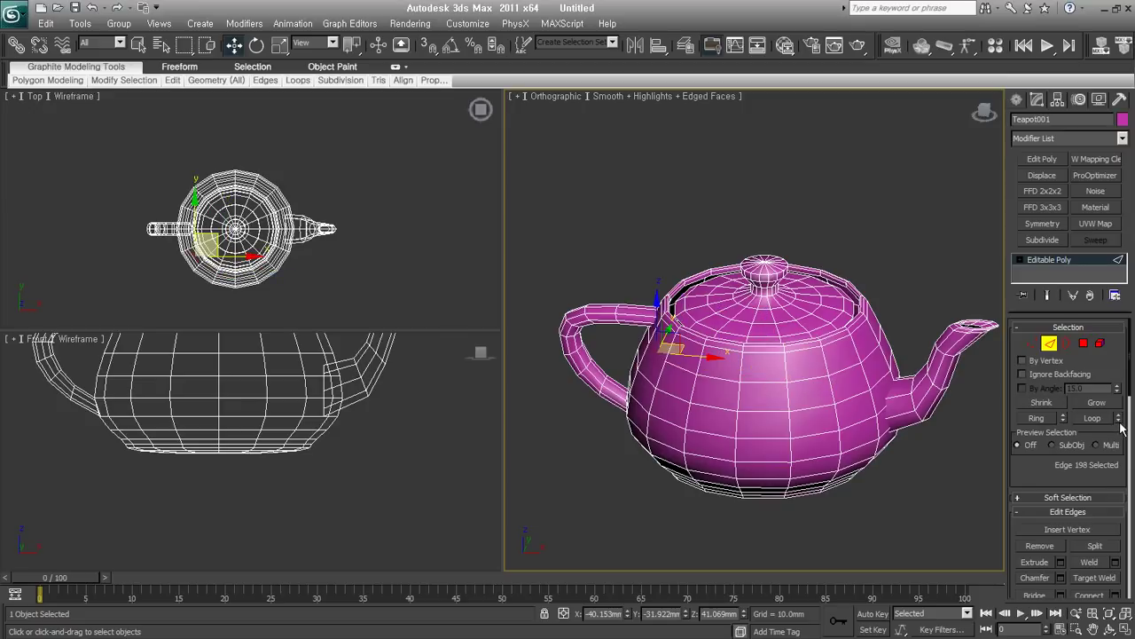
click(1119, 422)
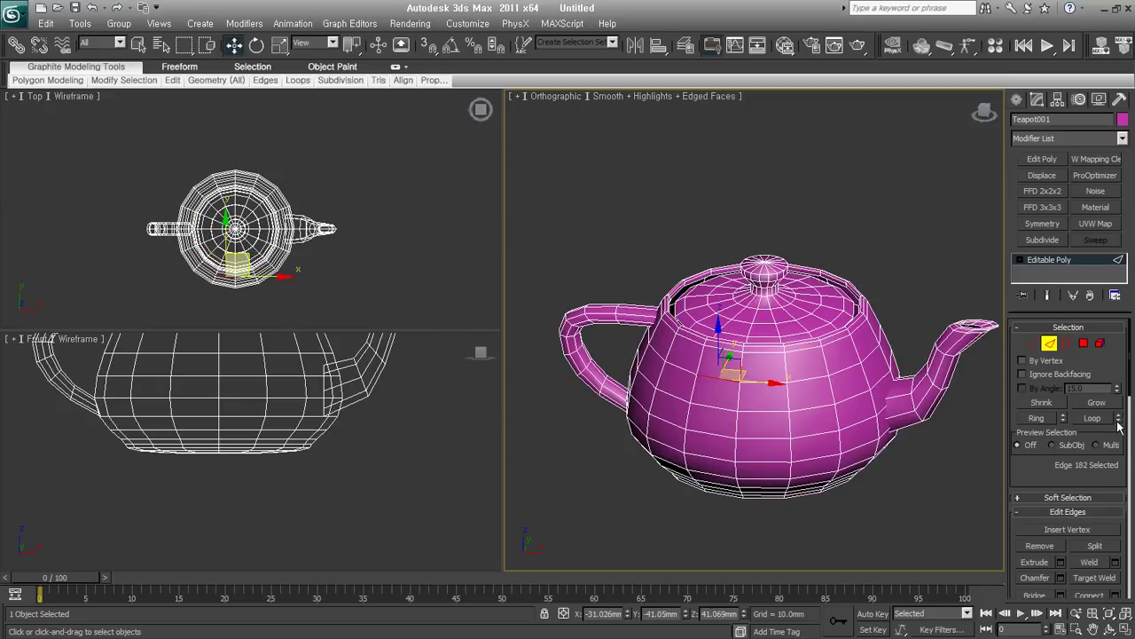
click(1120, 422)
click(1119, 422)
click(1119, 422)
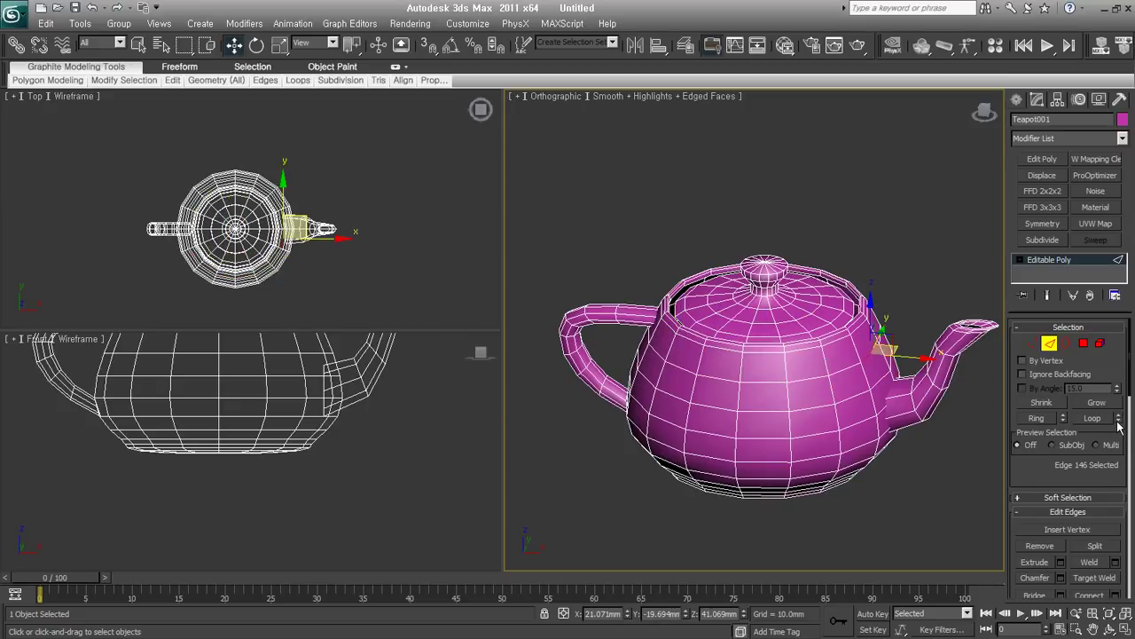
- Try loop and ring edge selections, clear them, then pick one front polygon in Polygon mode
click(904, 442)
click(808, 384)
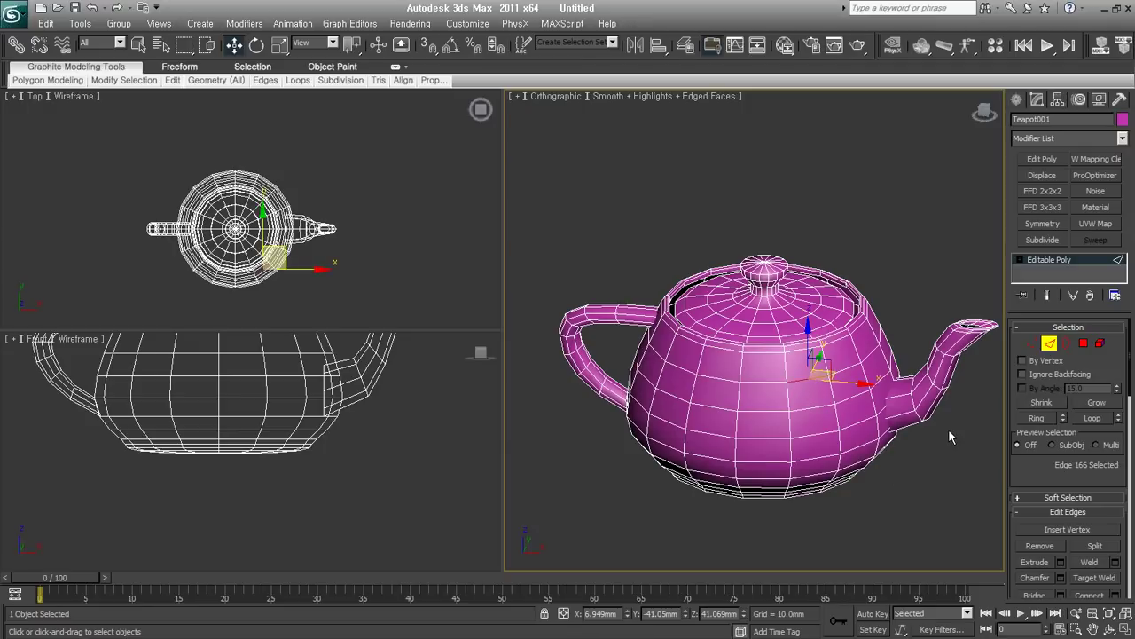
click(1094, 419)
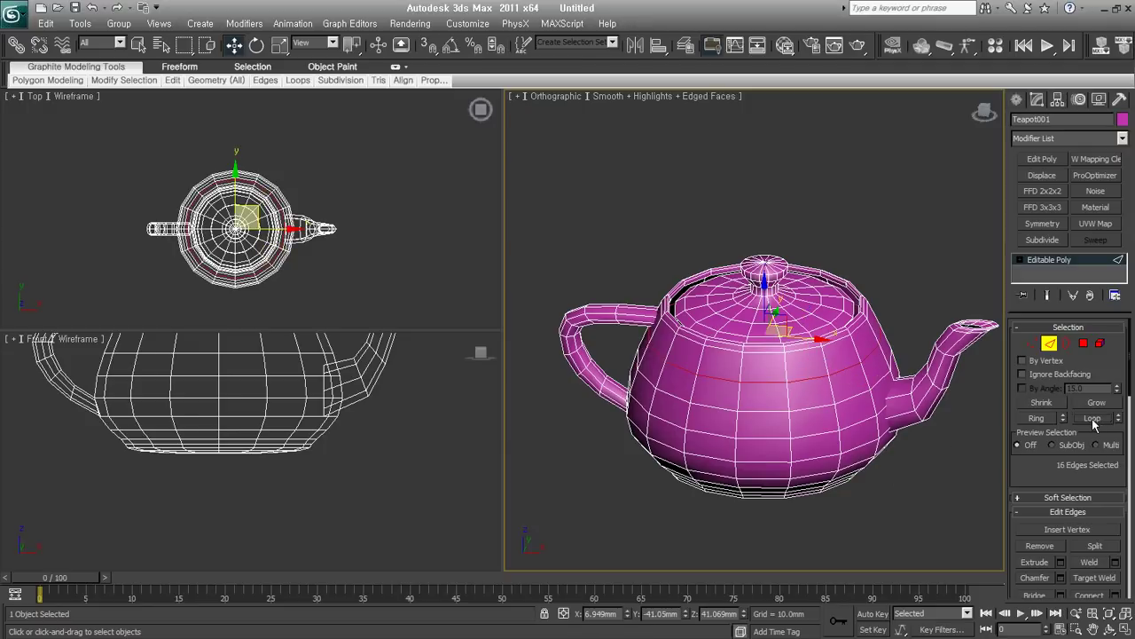
click(920, 481)
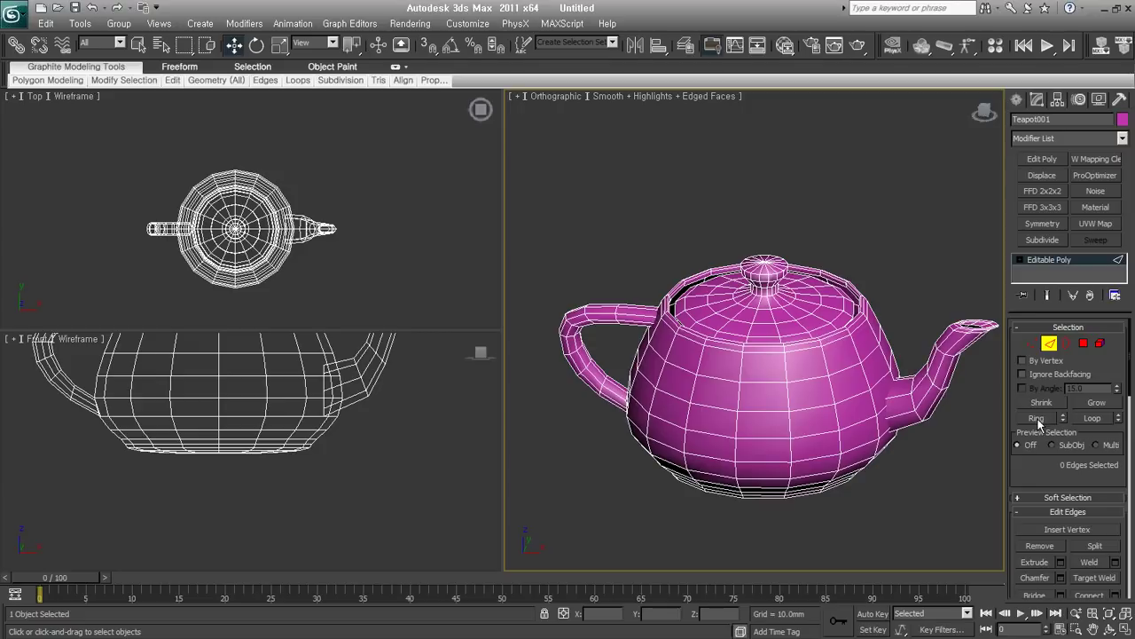
click(816, 359)
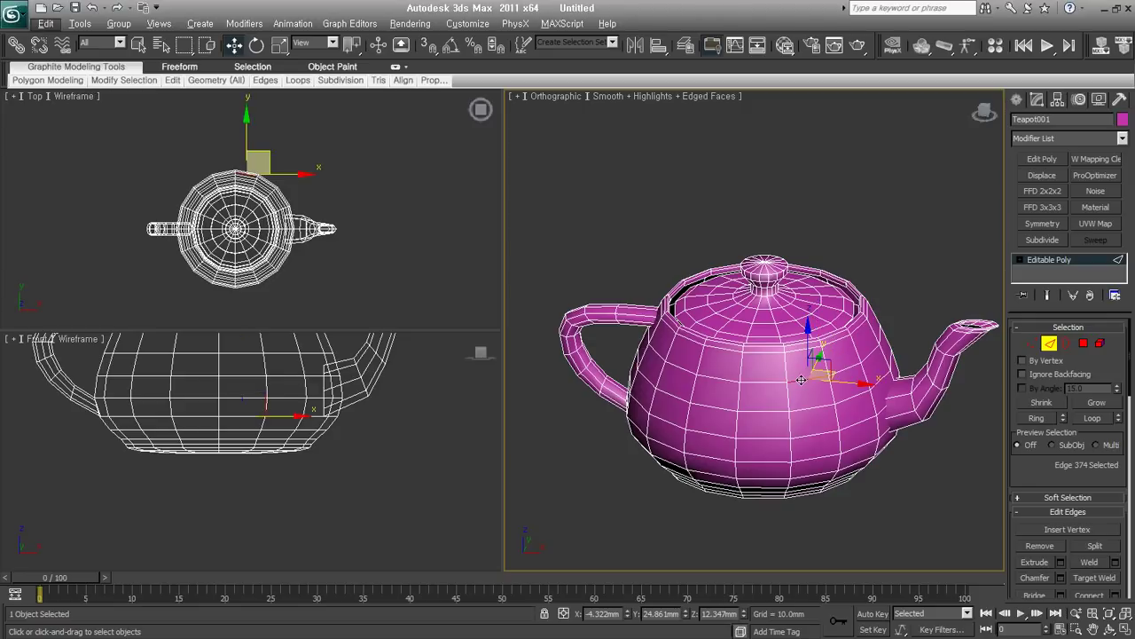
click(767, 410)
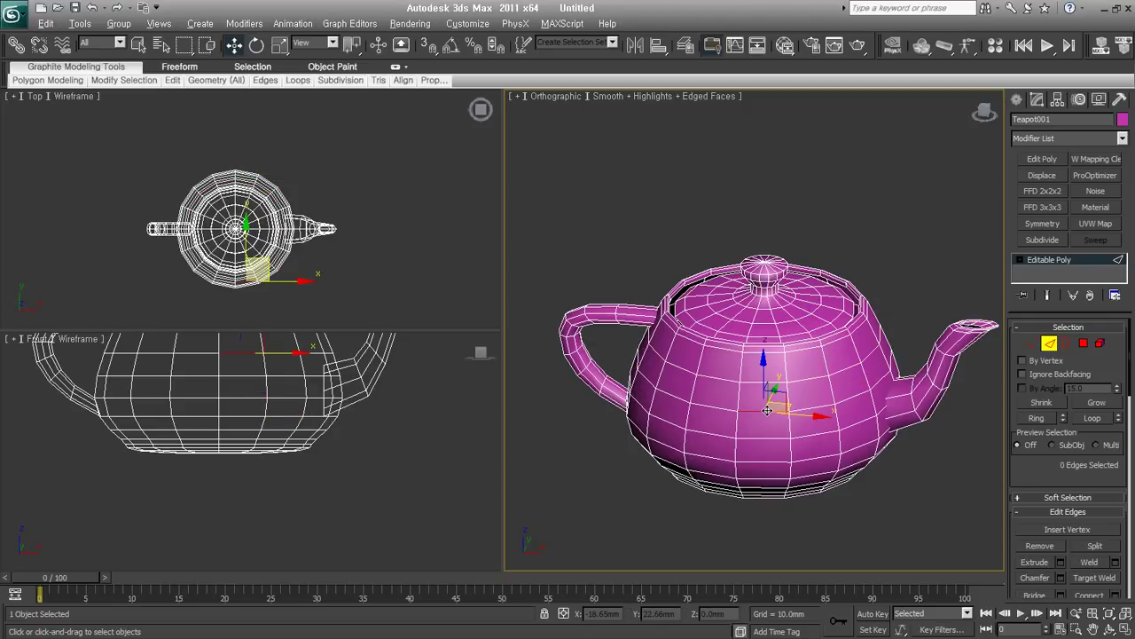
shift+click(767, 410)
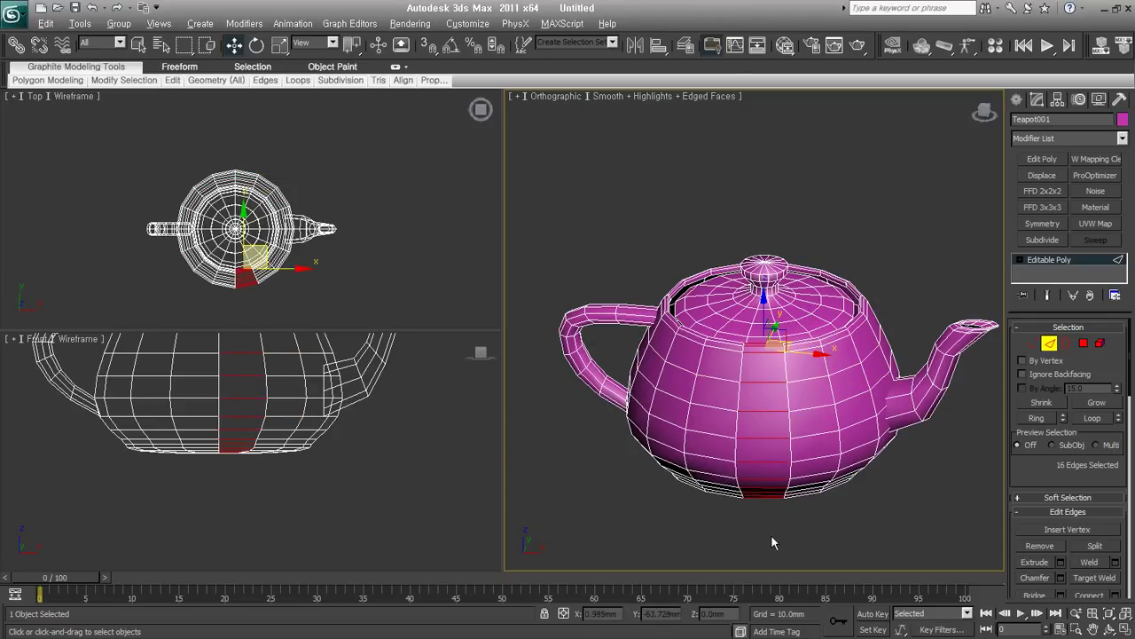
click(771, 534)
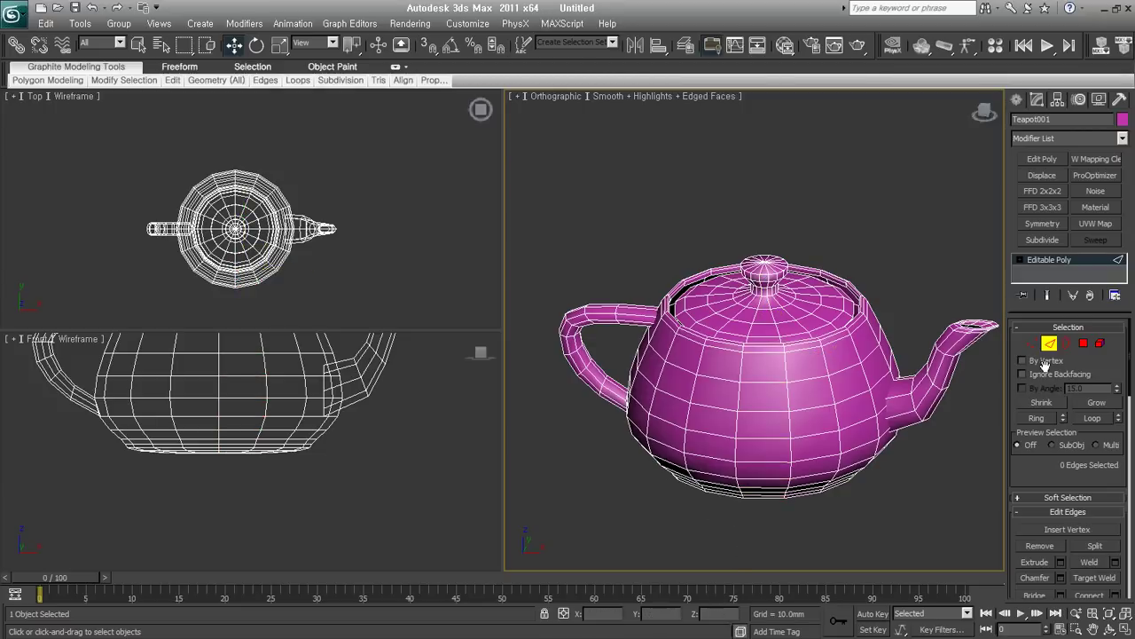
click(1082, 343)
click(765, 396)
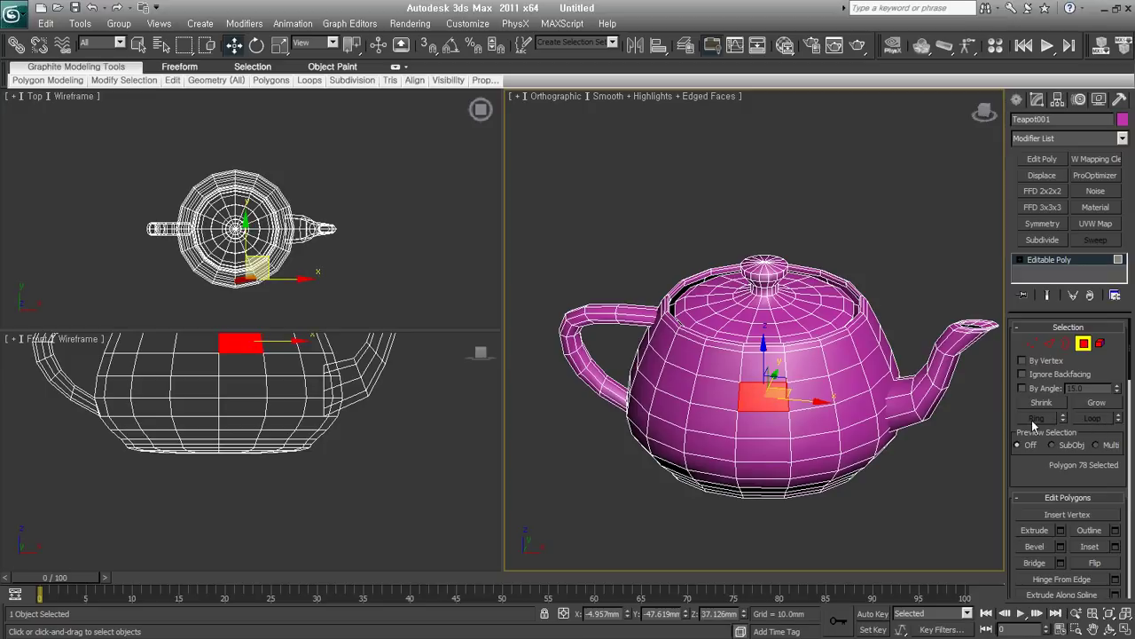
- Select one front polygon, extend it with Ring and then Loop, and clear the selection
click(940, 425)
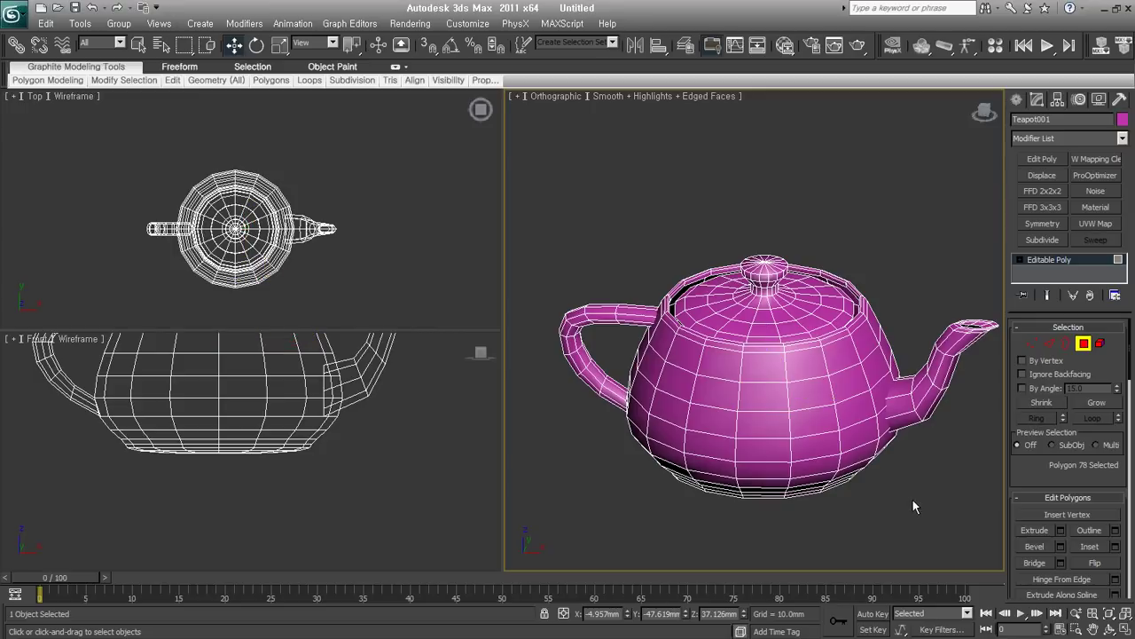
click(767, 392)
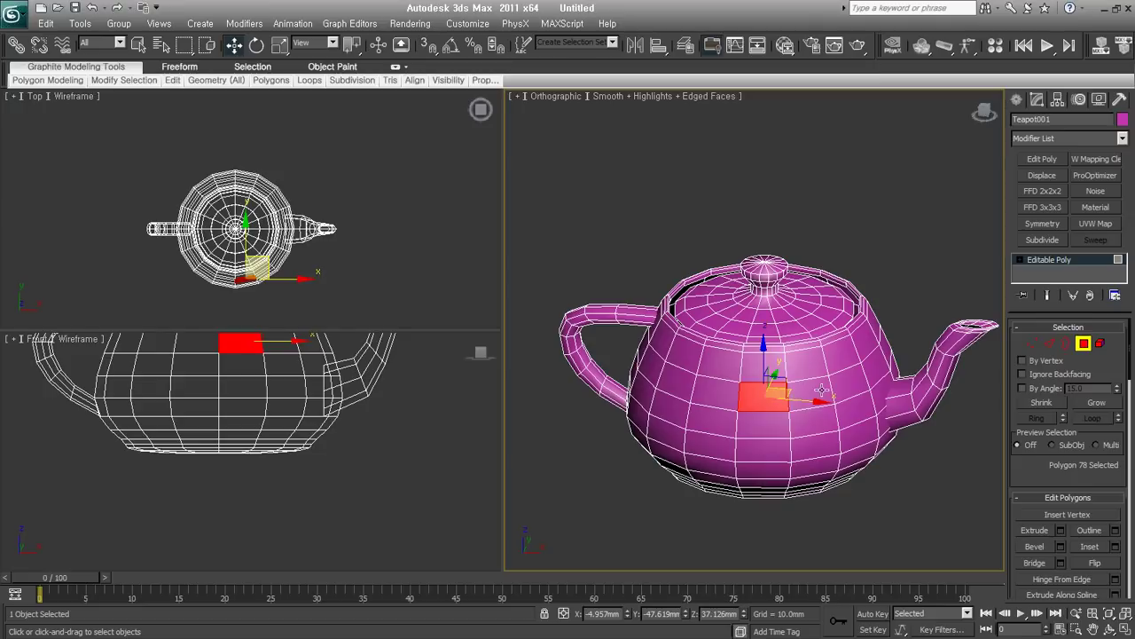
shift+click(826, 388)
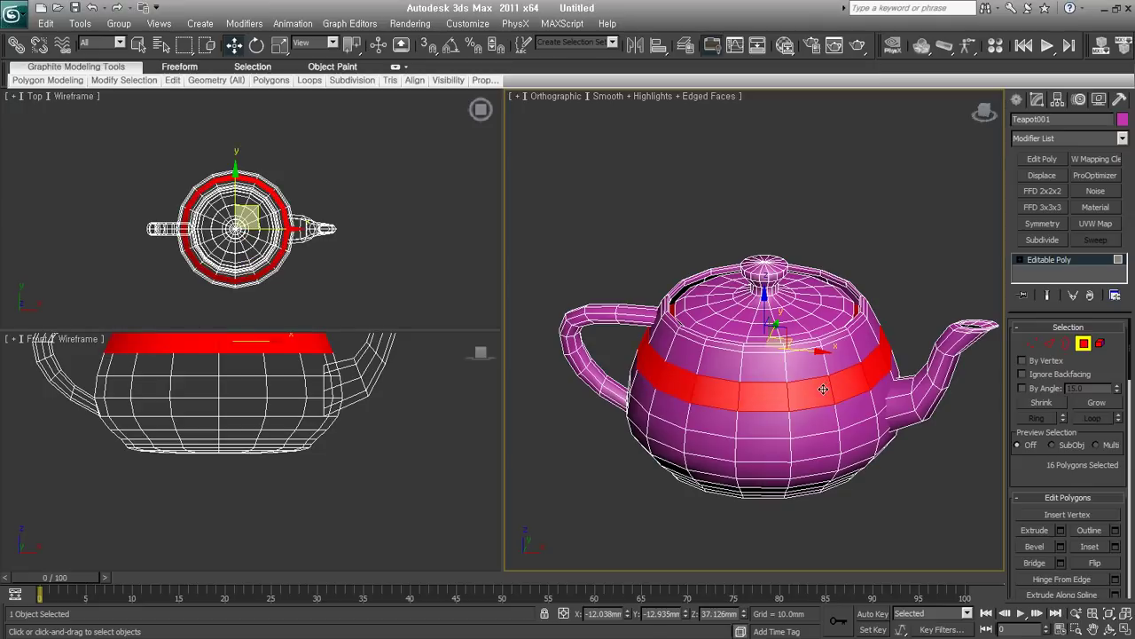
click(763, 395)
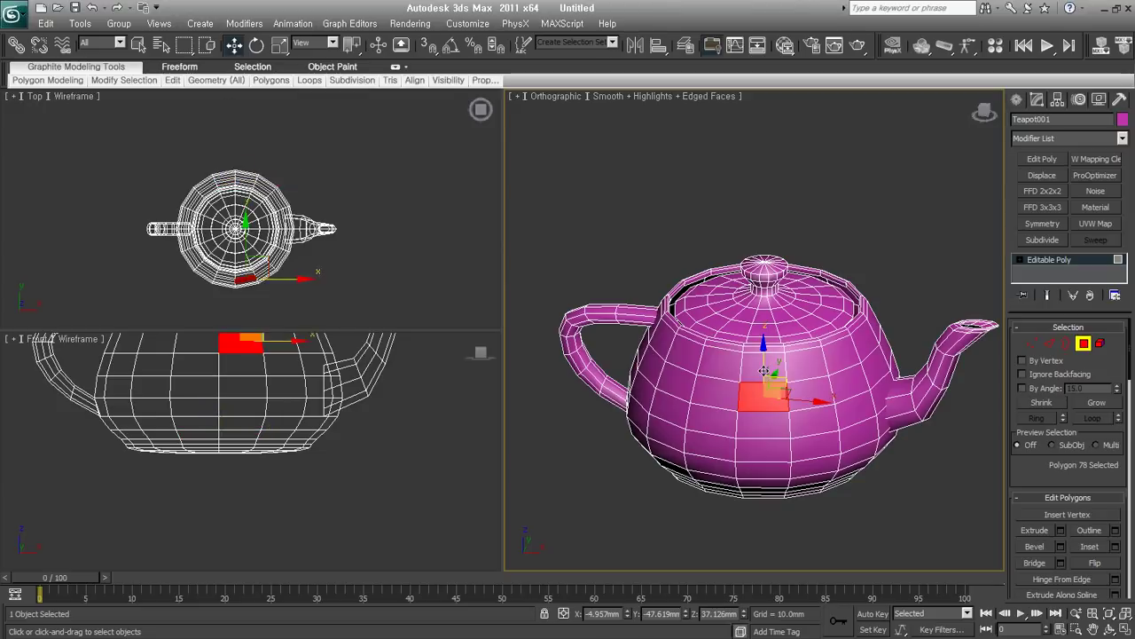
shift+click(763, 365)
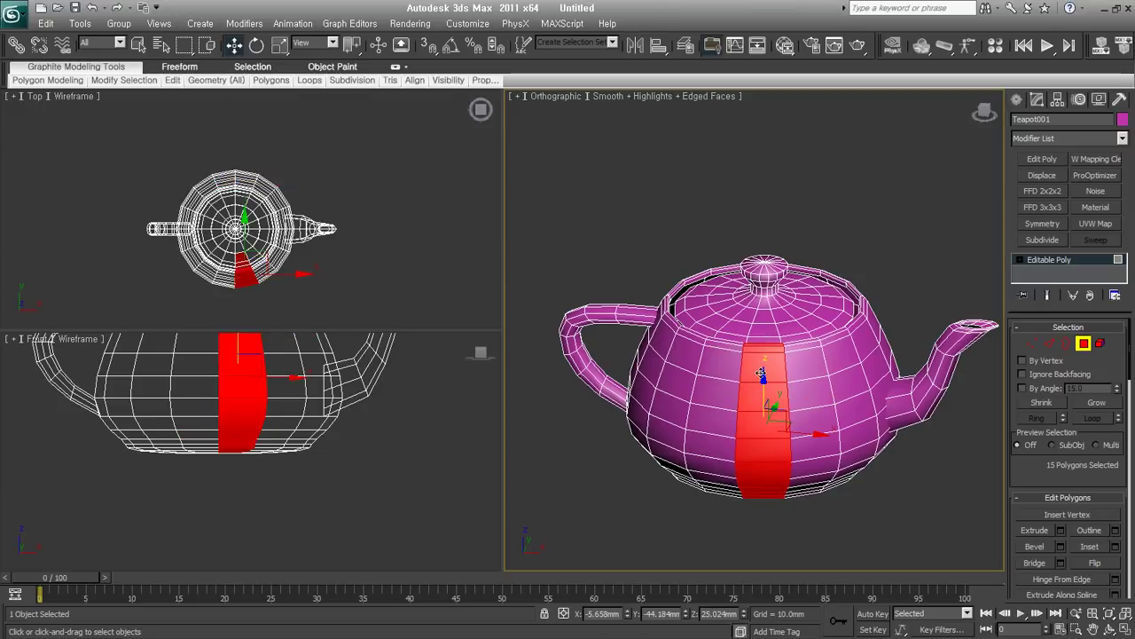
click(763, 517)
alt+middle_drag(792, 475, 792, 474)
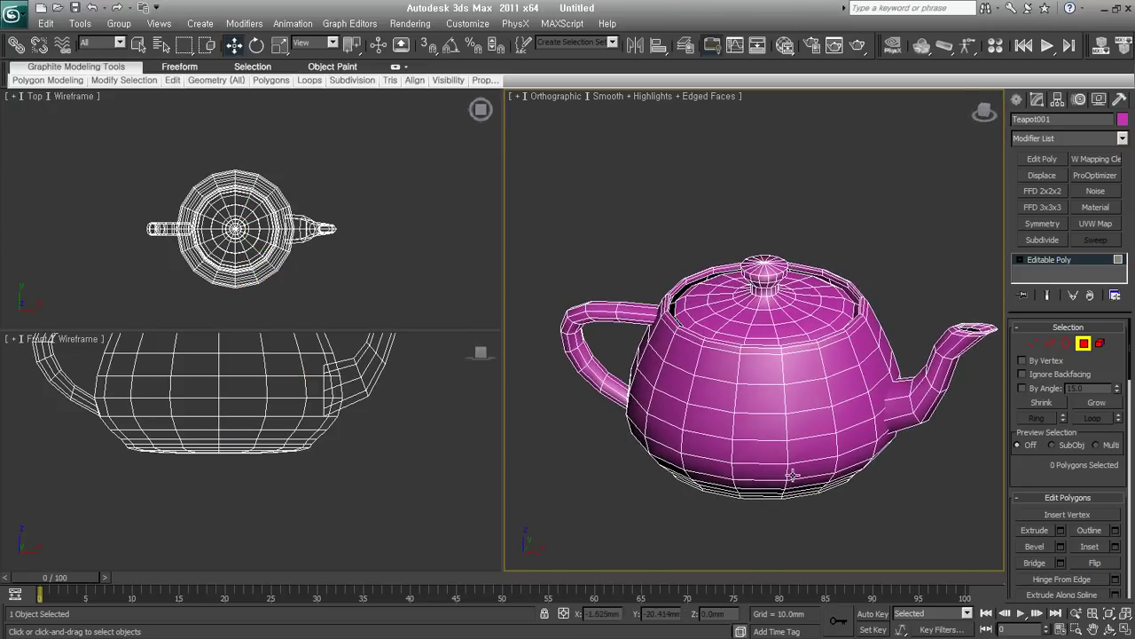
- In Vertex mode, try Ring and Loop vertex selections, clear them, then exit vertex editing
key(1)
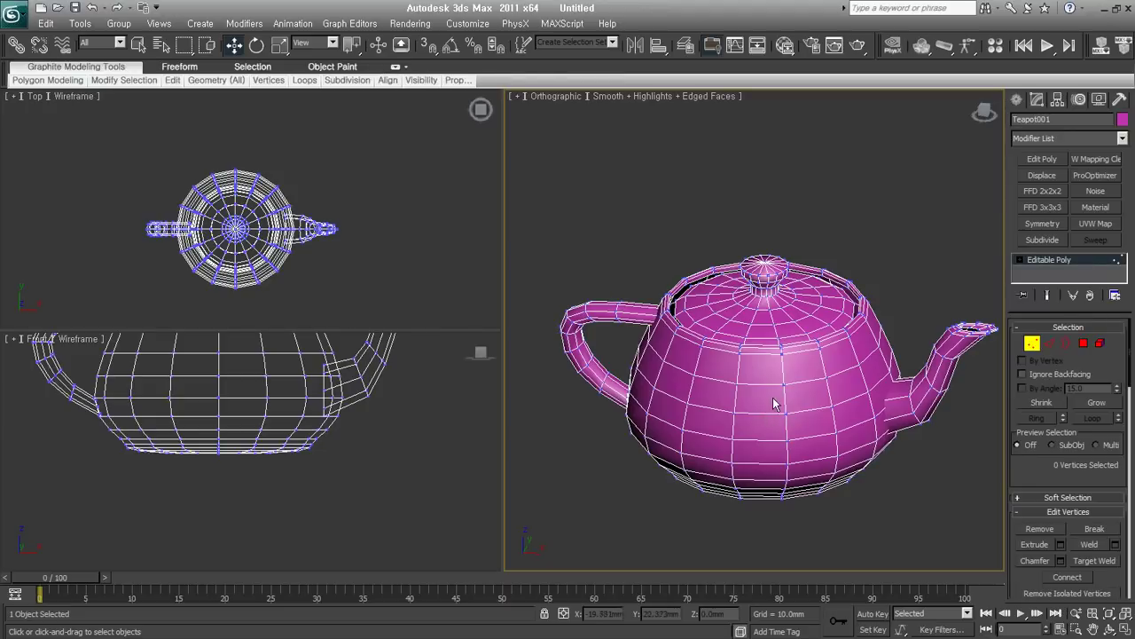
click(785, 384)
shift+click(742, 388)
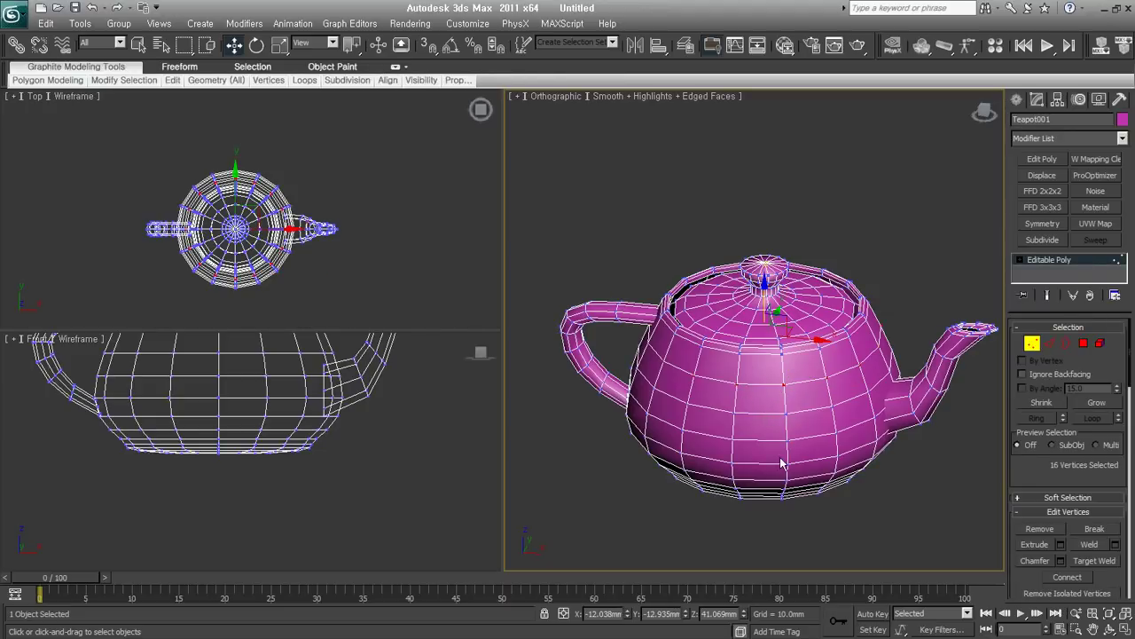
click(784, 384)
shift+click(786, 419)
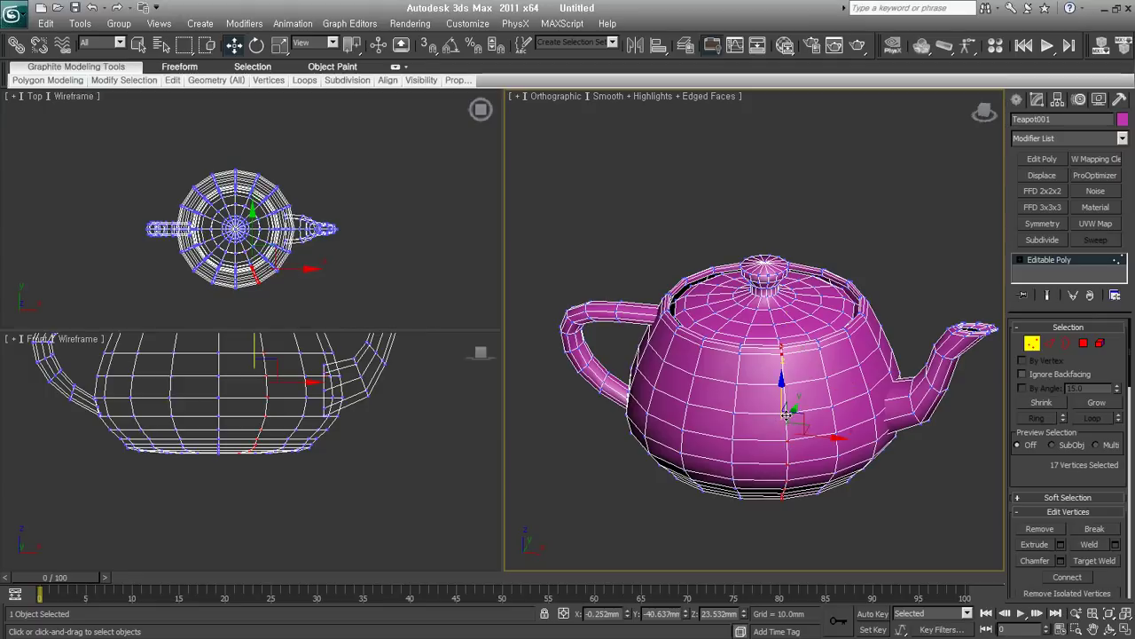
click(791, 532)
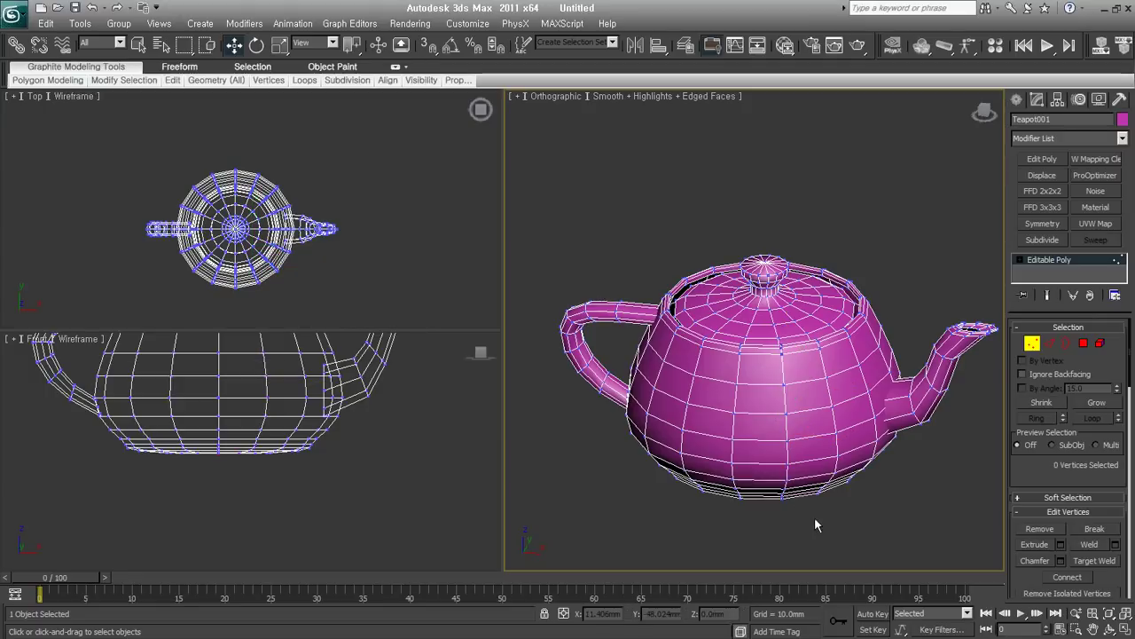
click(1031, 344)
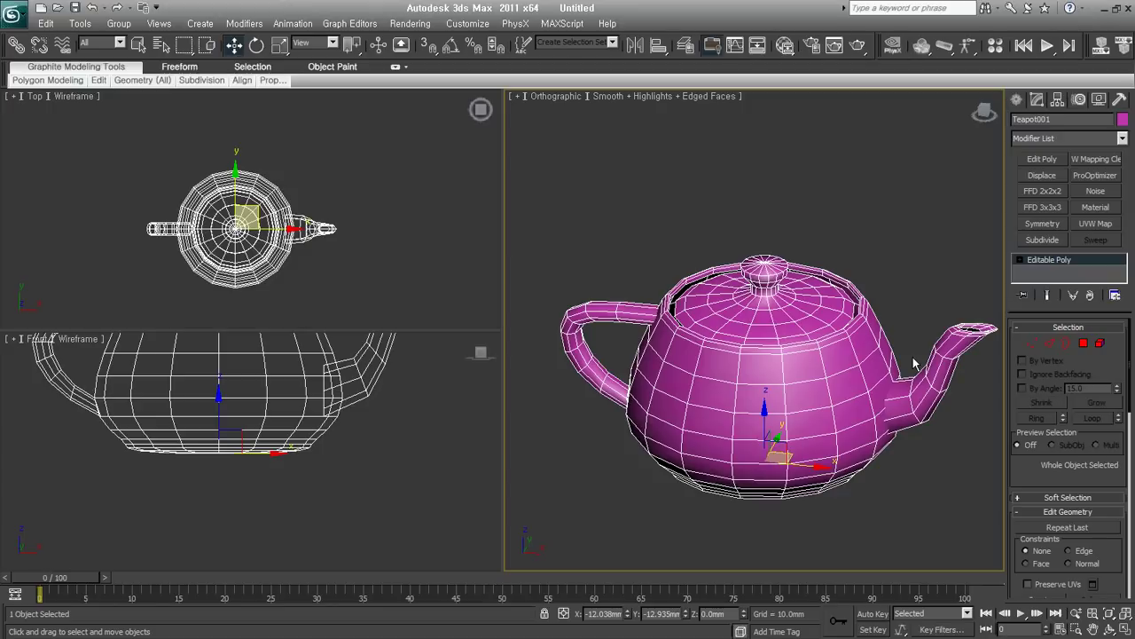
- Toggle the Selection and Soft Selection rollouts and enter Vertex mode on the smoothed teapot
middle_drag(830, 398, 815, 353)
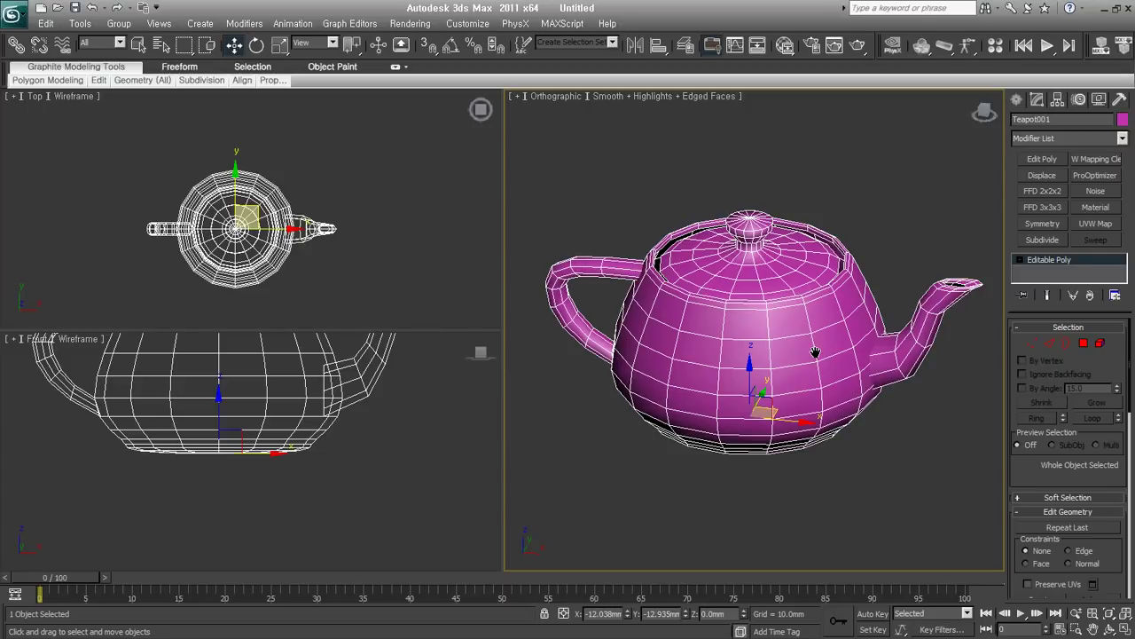
click(1067, 328)
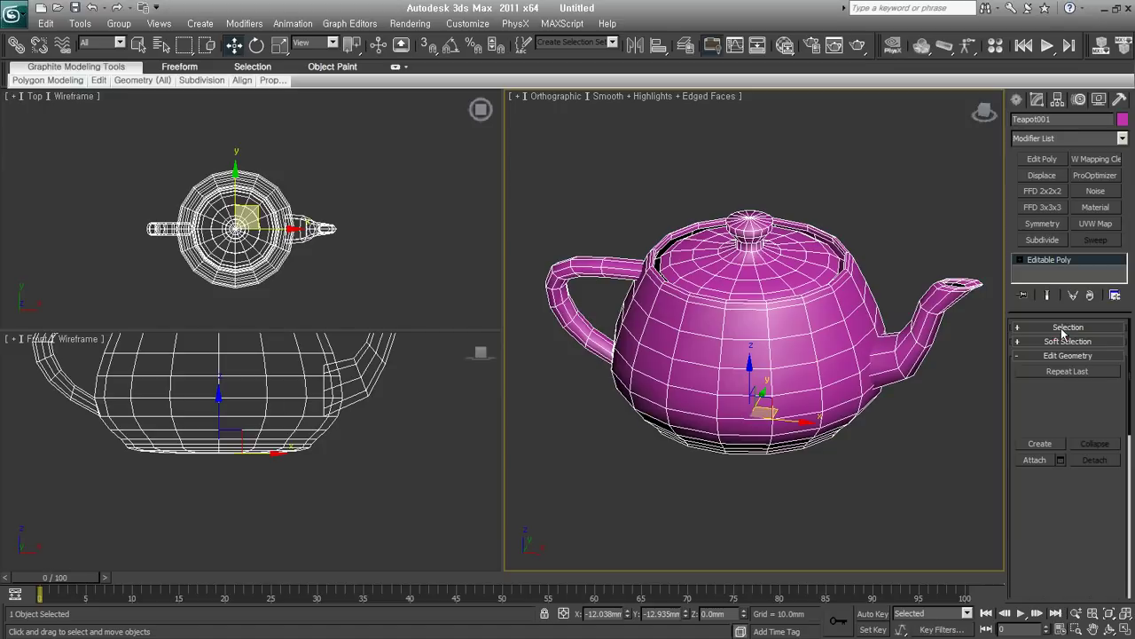
click(1065, 342)
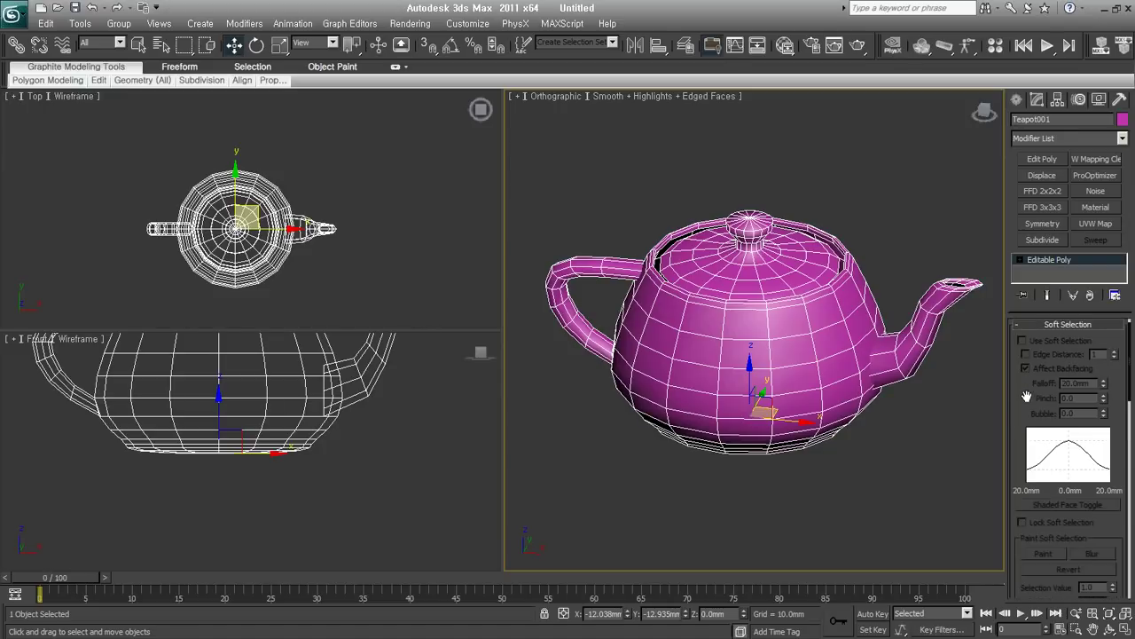
drag(1026, 395, 1028, 442)
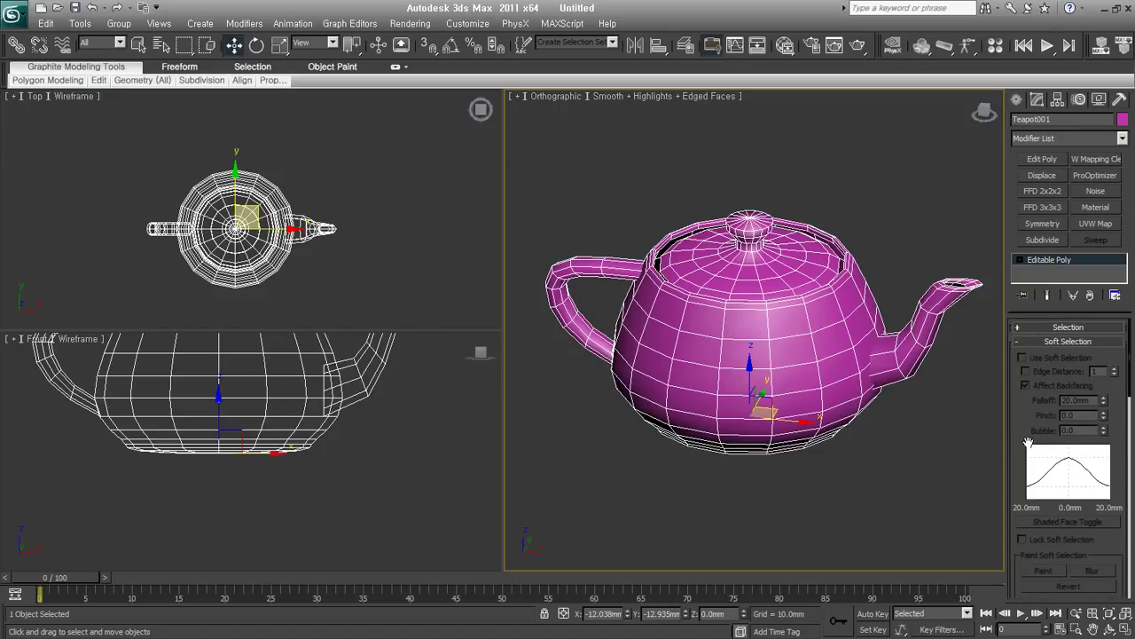
click(1032, 327)
click(1033, 345)
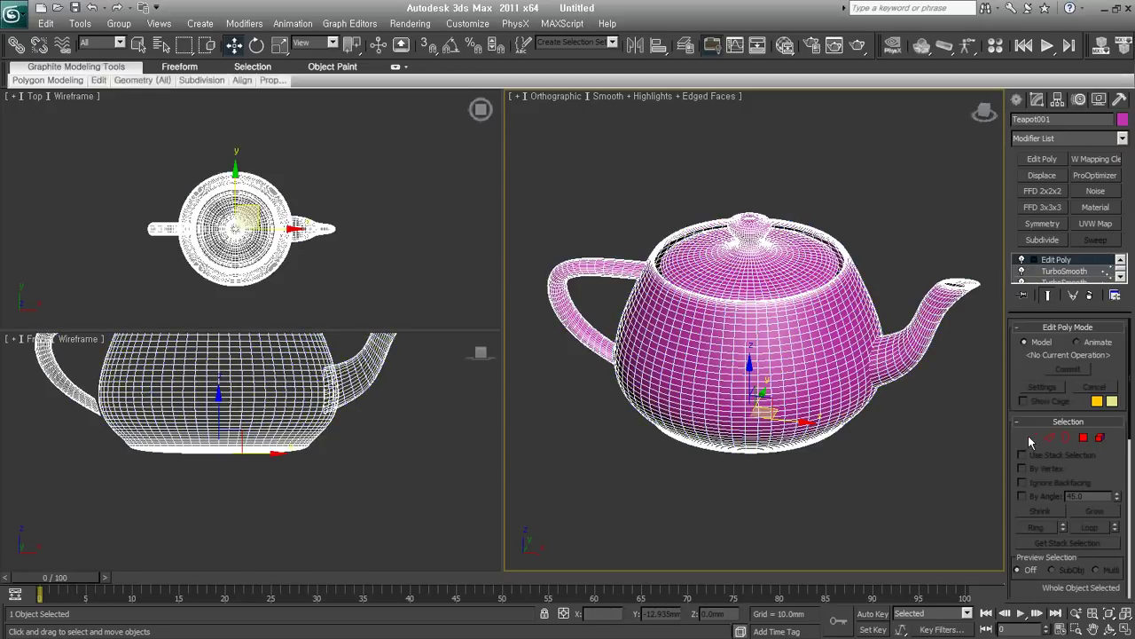
- Window-select the 437 lid-knob vertices and collapse the stack into one editable poly
alt+middle_drag(828, 451, 784, 204)
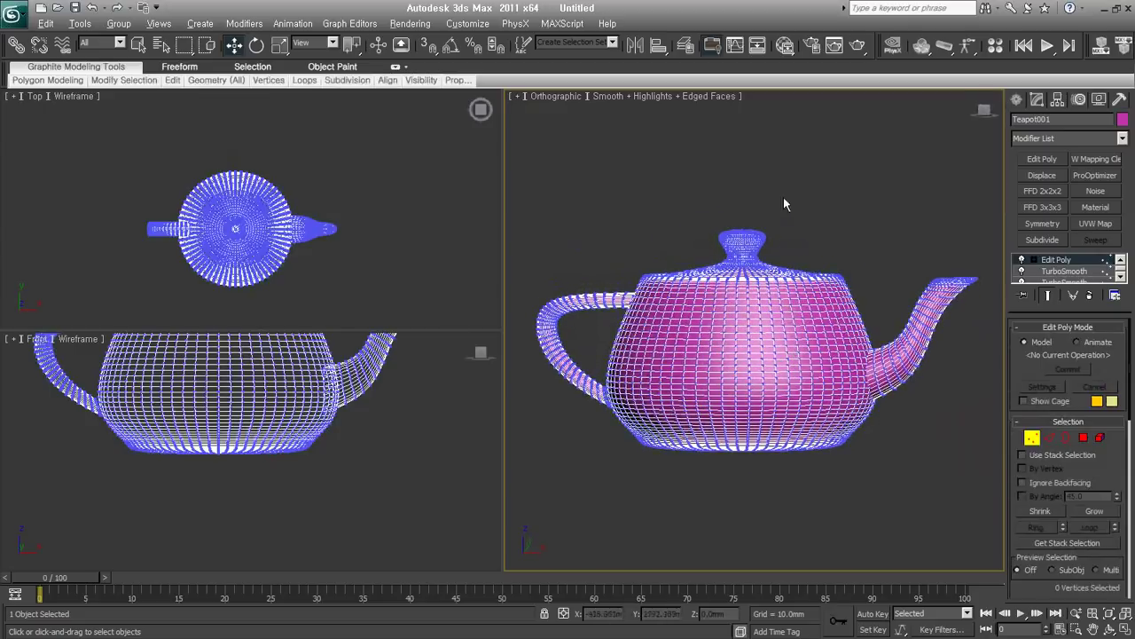
drag(783, 204, 701, 250)
mouse_move(700, 250)
alt+middle_down()
mouse_move(687, 355)
mouse_move(888, 406)
alt+middle_up()
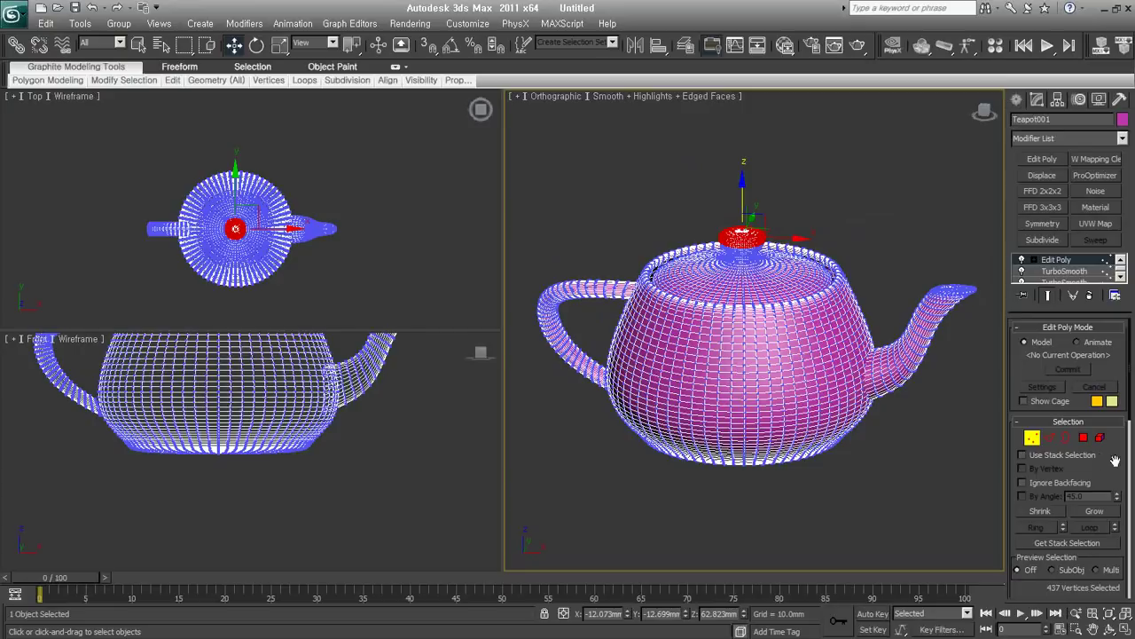
drag(1116, 477, 1120, 316)
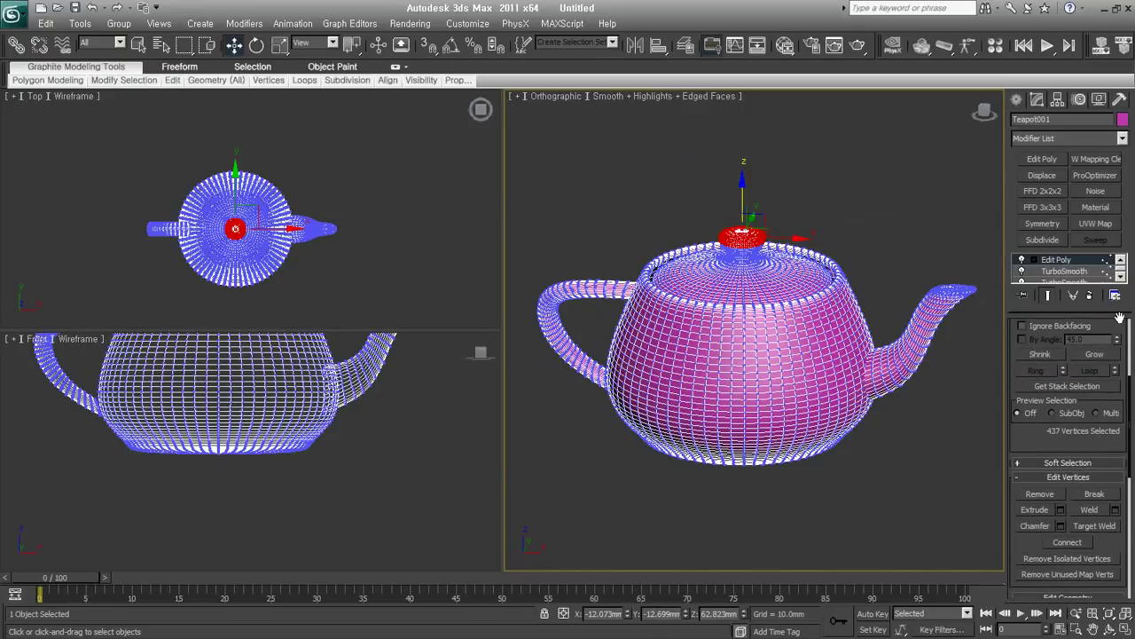
click(1064, 451)
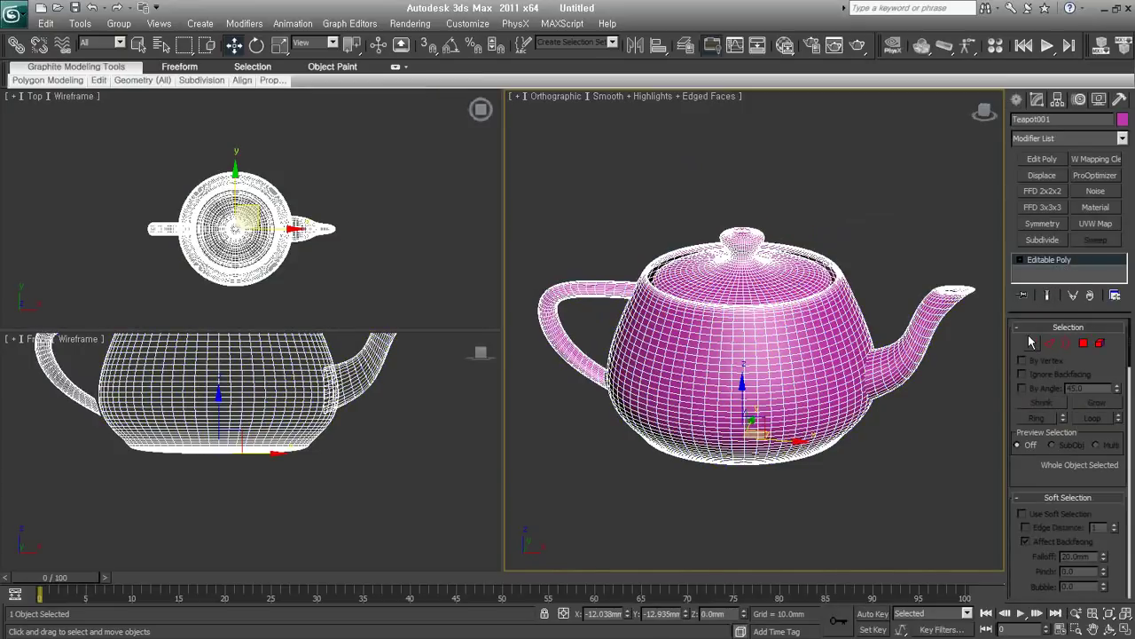
- In Vertex mode, test pulling the lid-knob vertices straight up, then undo it
click(1032, 342)
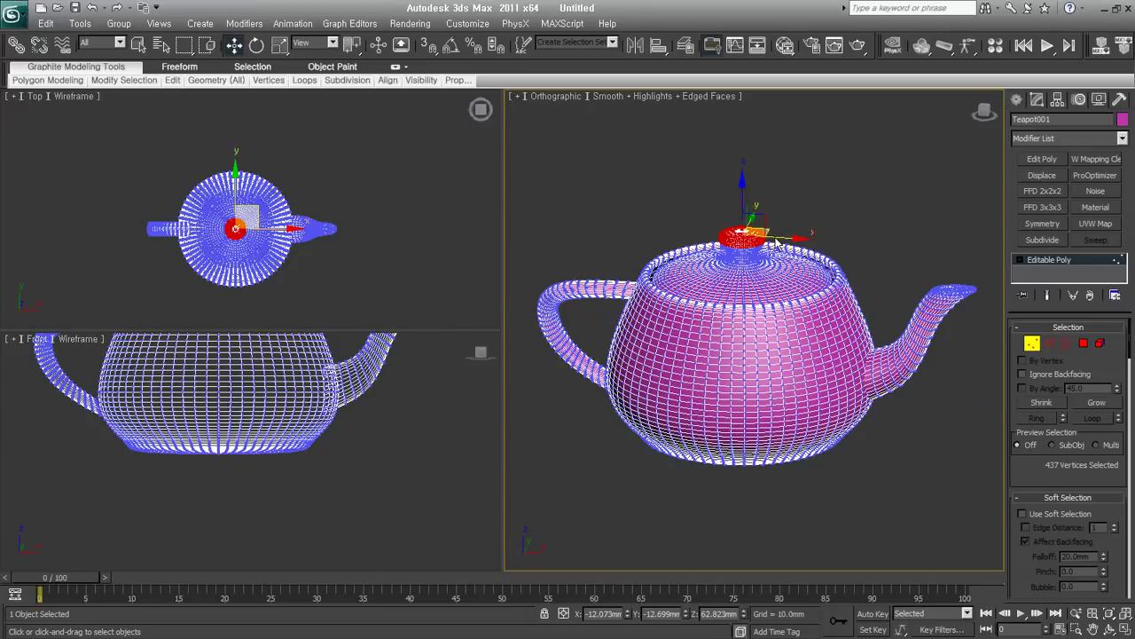
alt+middle_drag(777, 241, 743, 218)
drag(737, 195, 741, 107)
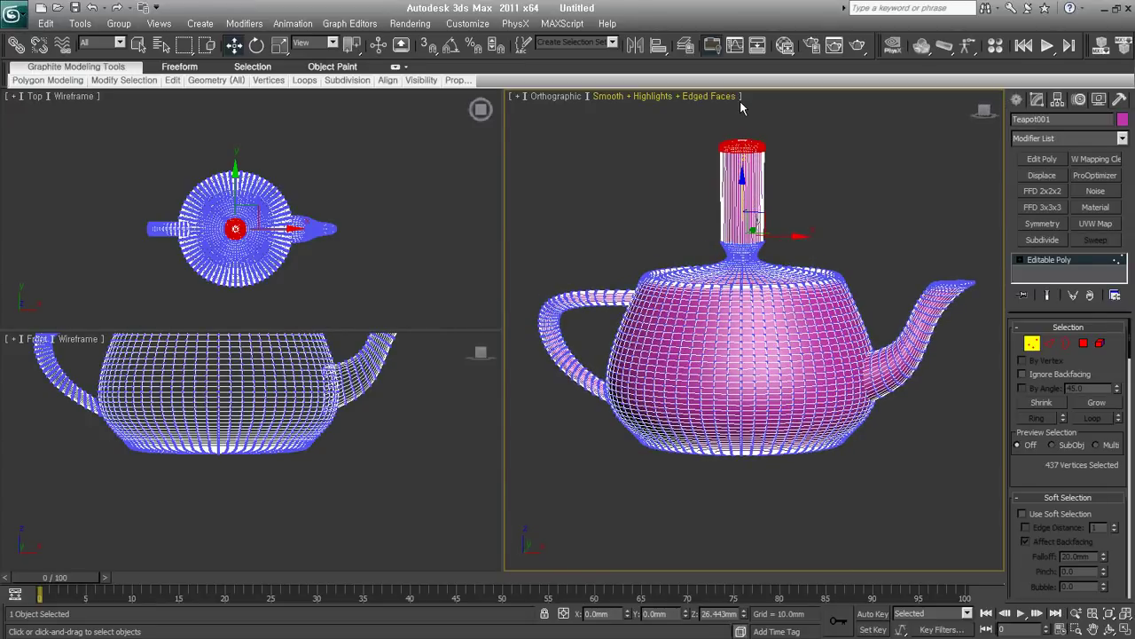
click(741, 108)
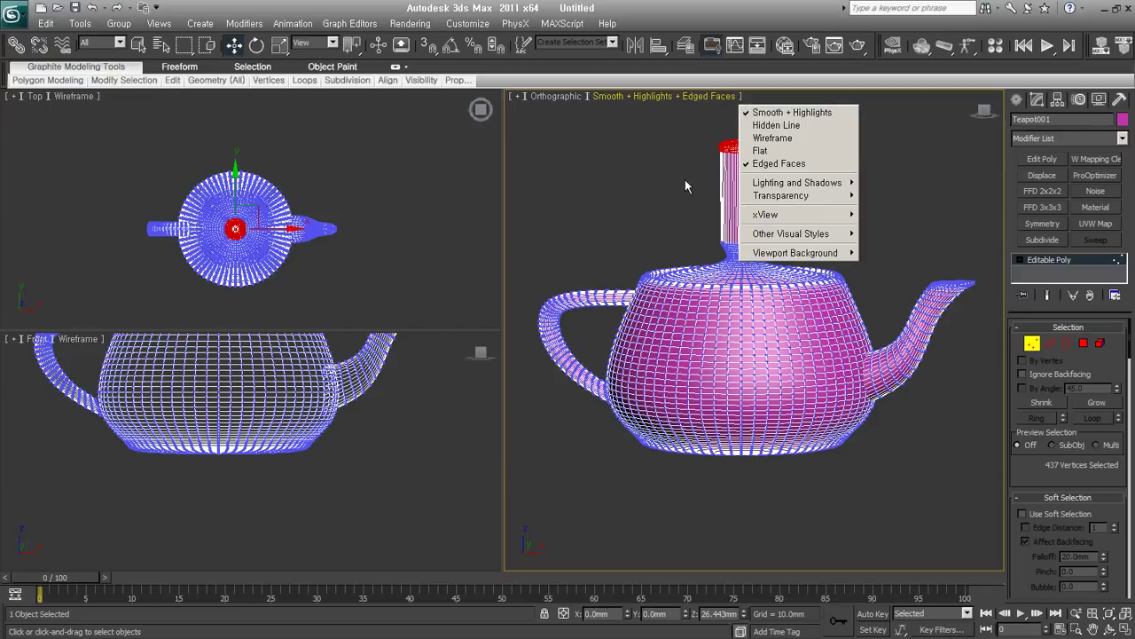
key(ctrl+z)
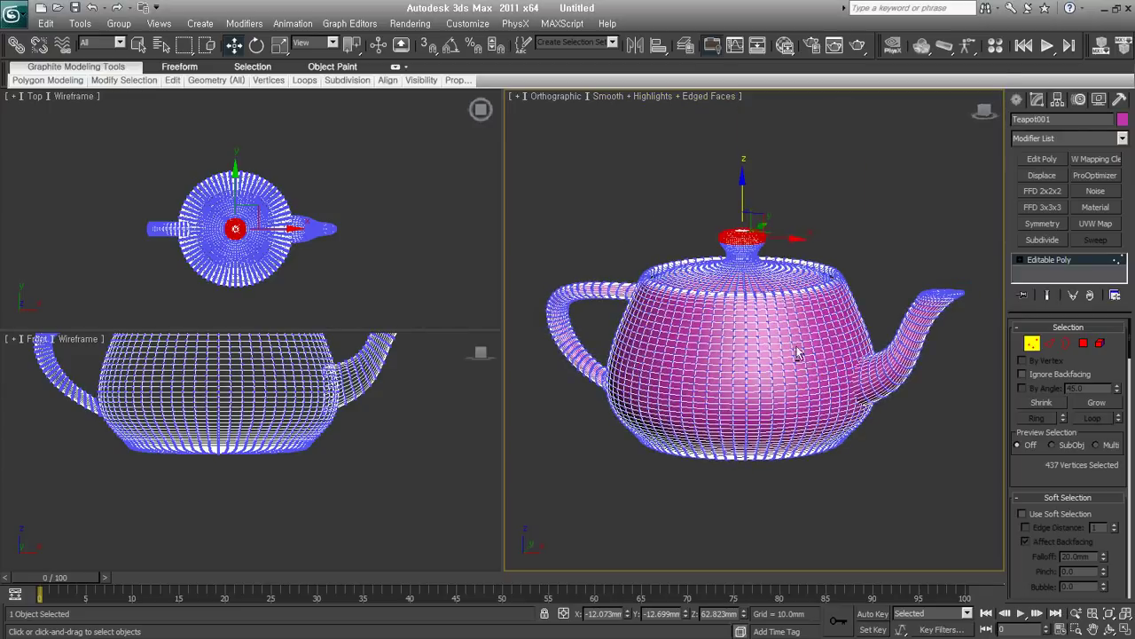
- Enable Use Soft Selection on the 437 lid vertices and widen the Falloff to 48.6mm
scroll(730, 256, up, 5)
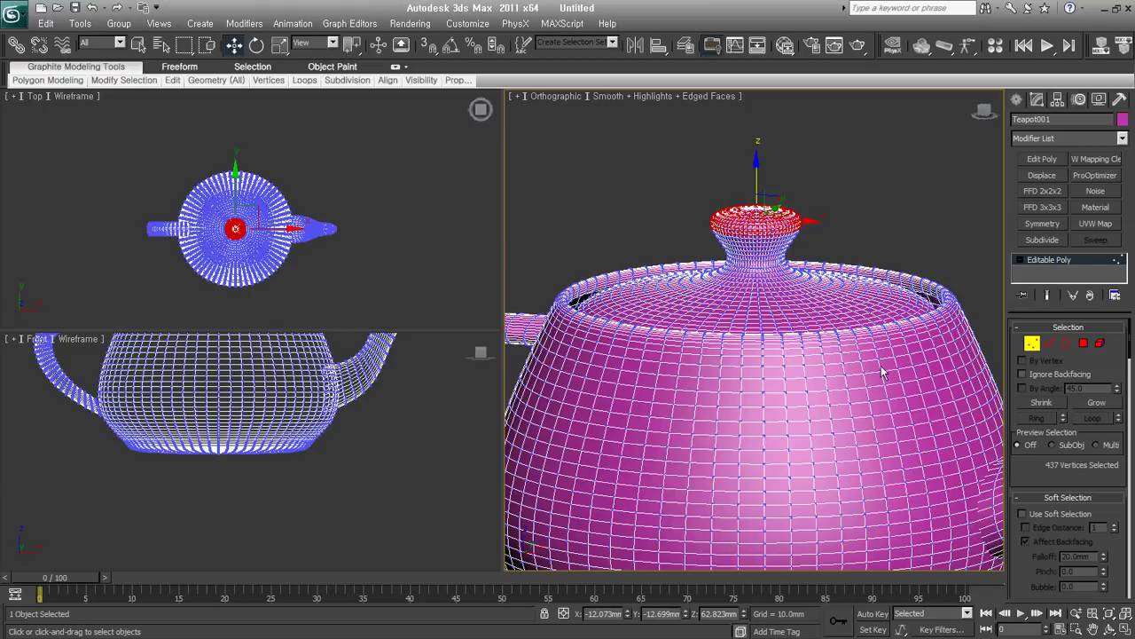
drag(1049, 482, 1049, 351)
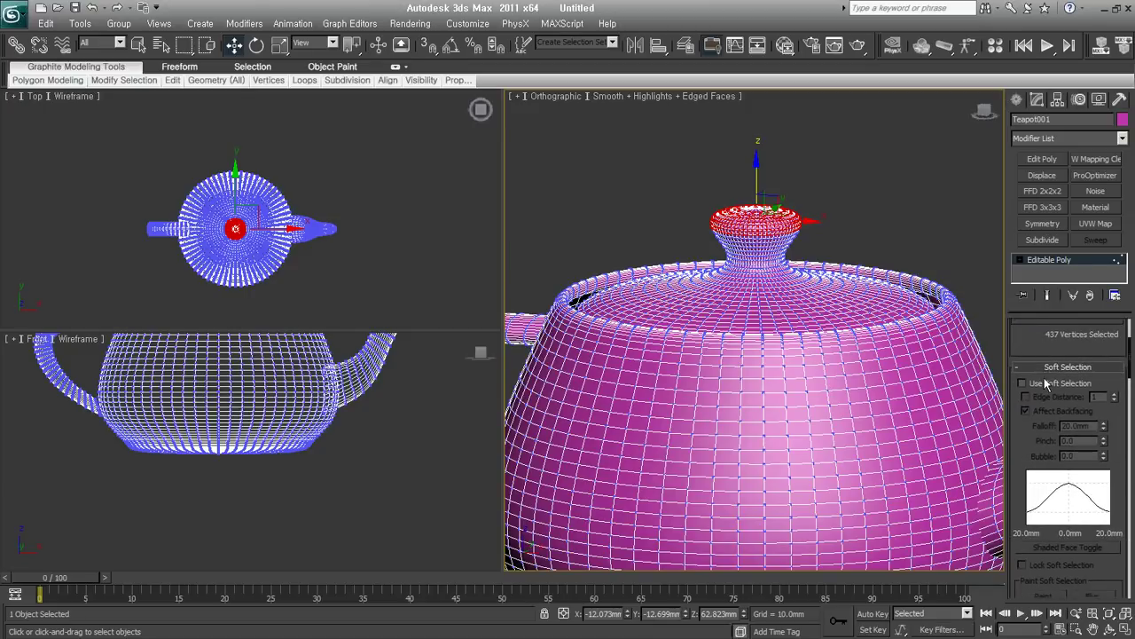
click(1044, 384)
alt+middle_drag(821, 391, 969, 444)
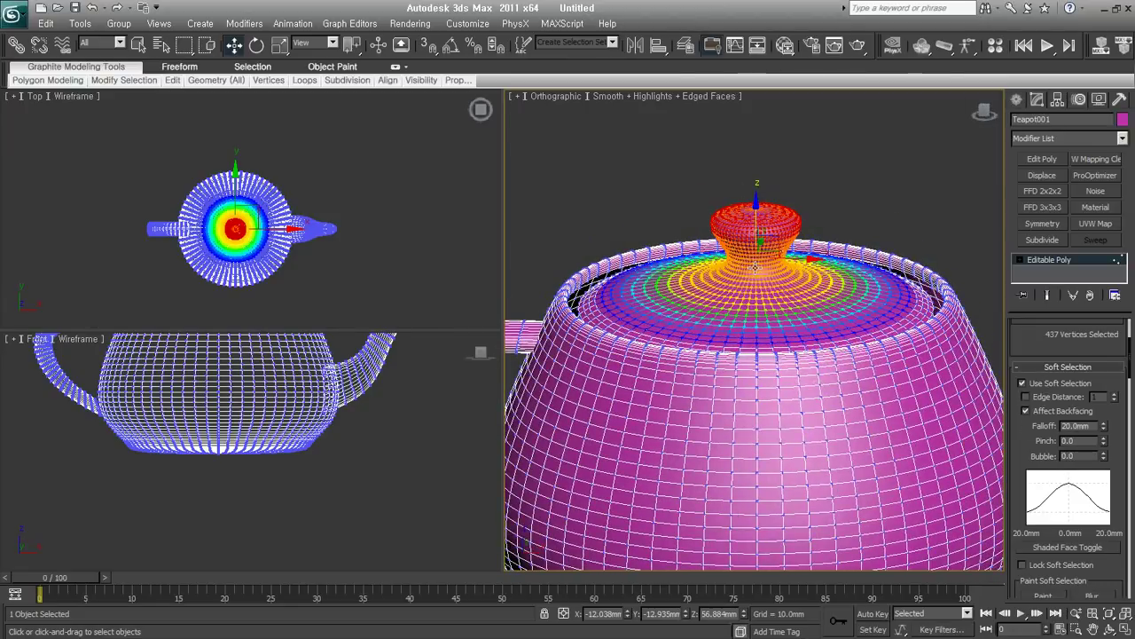
alt+middle_drag(753, 268, 753, 234)
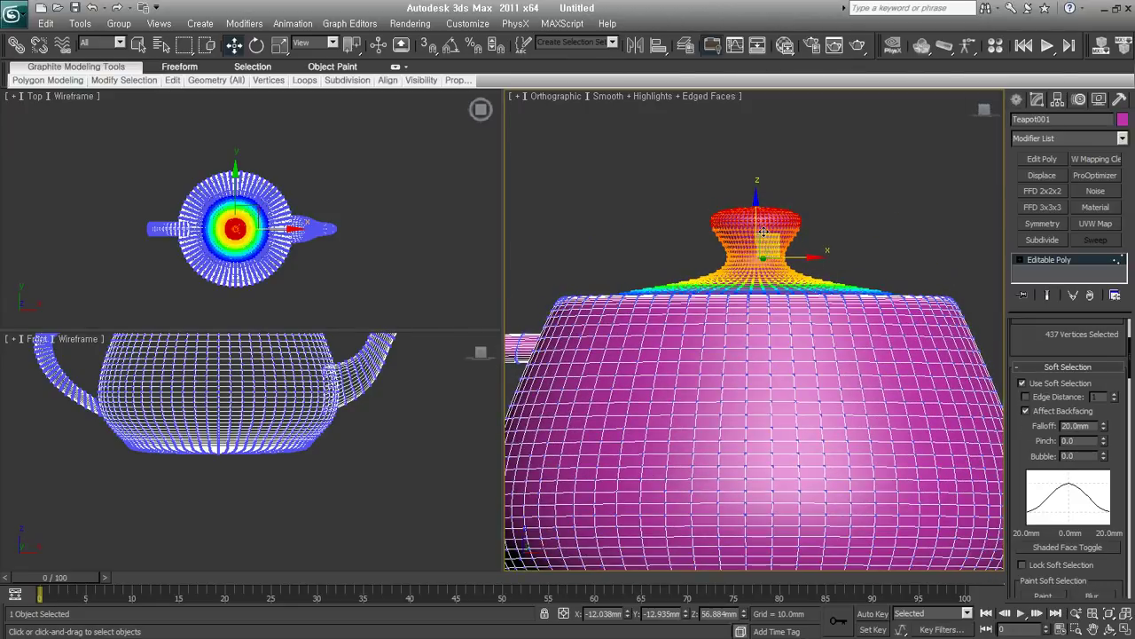
drag(1105, 428, 1086, 411)
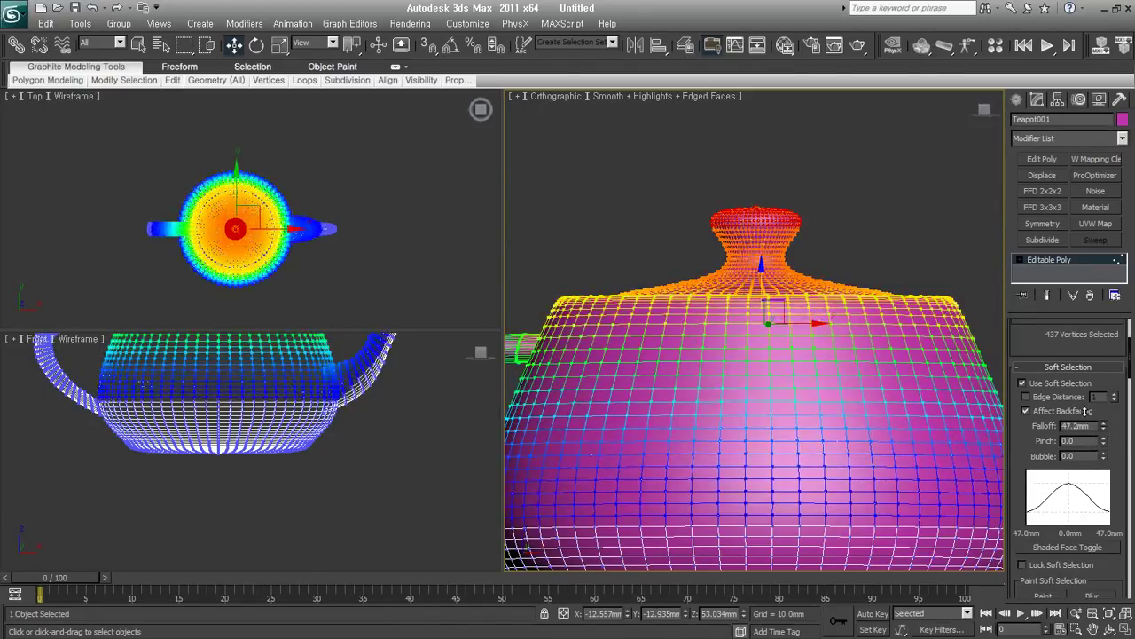
drag(1104, 427, 1104, 419)
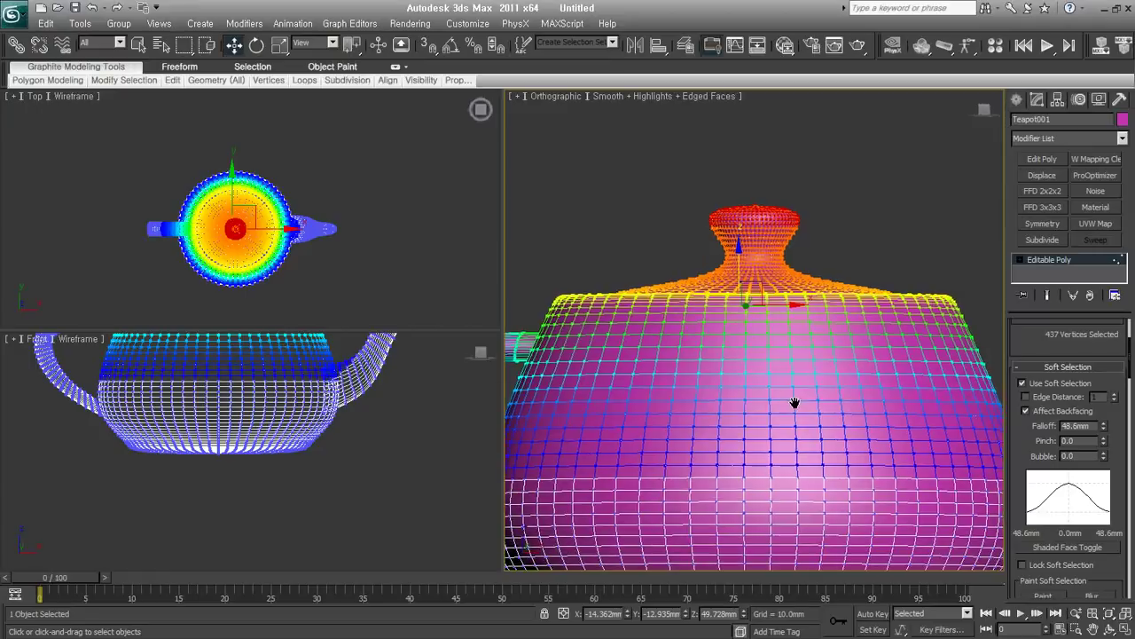
scroll(790, 390, down, 5)
scroll(779, 371, down, 1)
scroll(785, 412, down, 1)
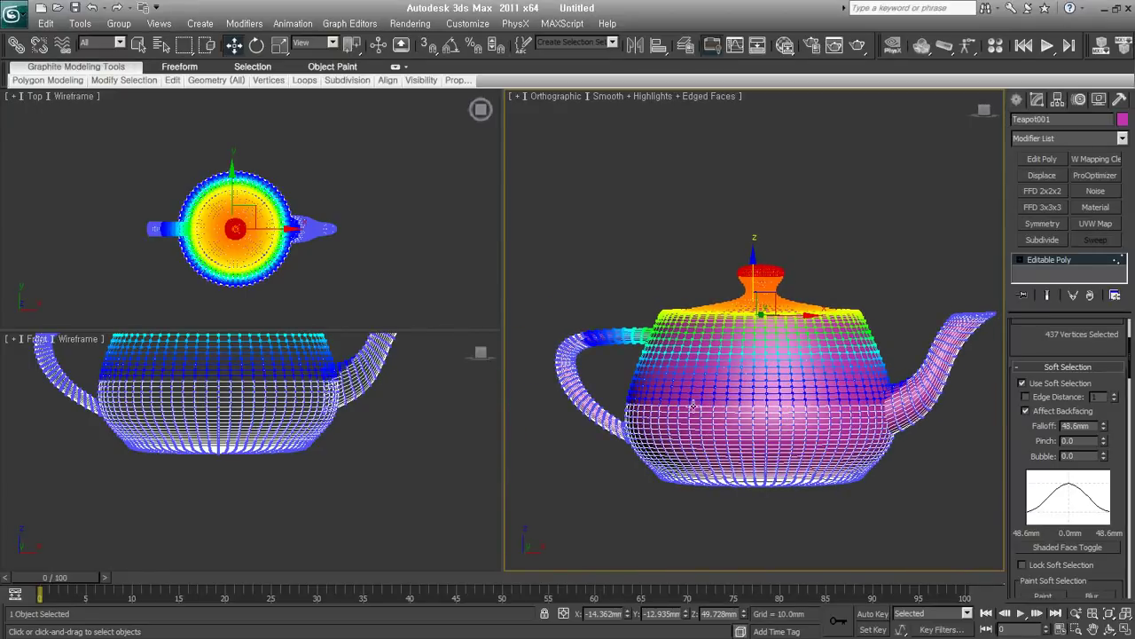
- Pull the soft-selected lid vertices upward into a dome and slightly shrink the falloff
mouse_move(849, 411)
alt+middle_down()
mouse_move(881, 438)
mouse_move(931, 429)
alt+middle_up()
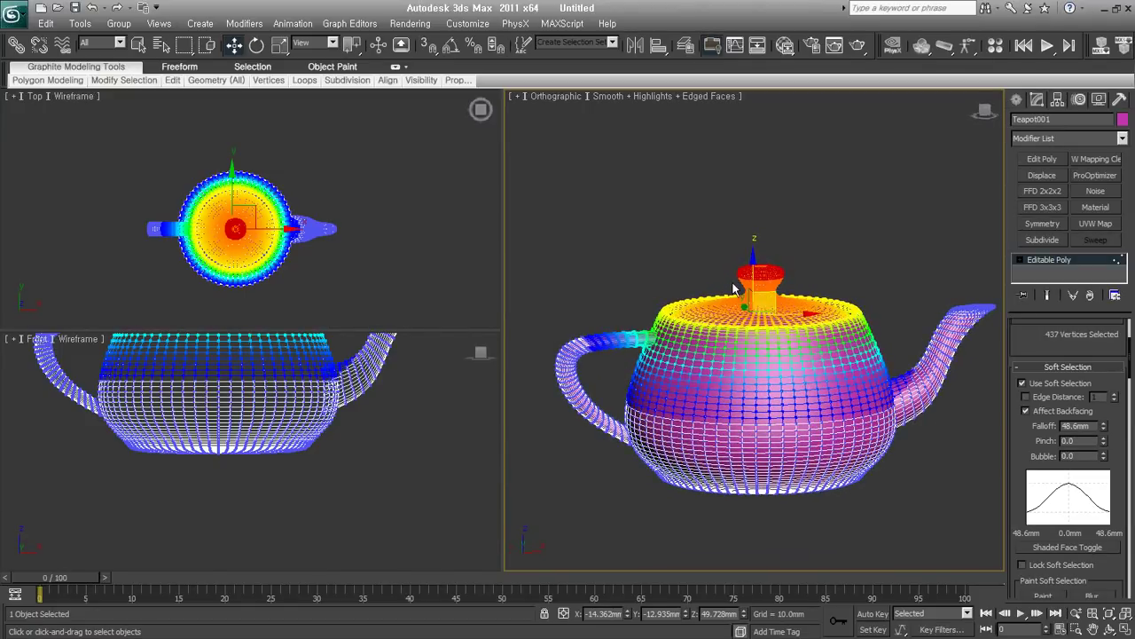
mouse_move(759, 267)
mouse_down()
mouse_move(760, 136)
mouse_move(766, 400)
mouse_move(741, 318)
mouse_move(736, 366)
mouse_move(723, 218)
mouse_up()
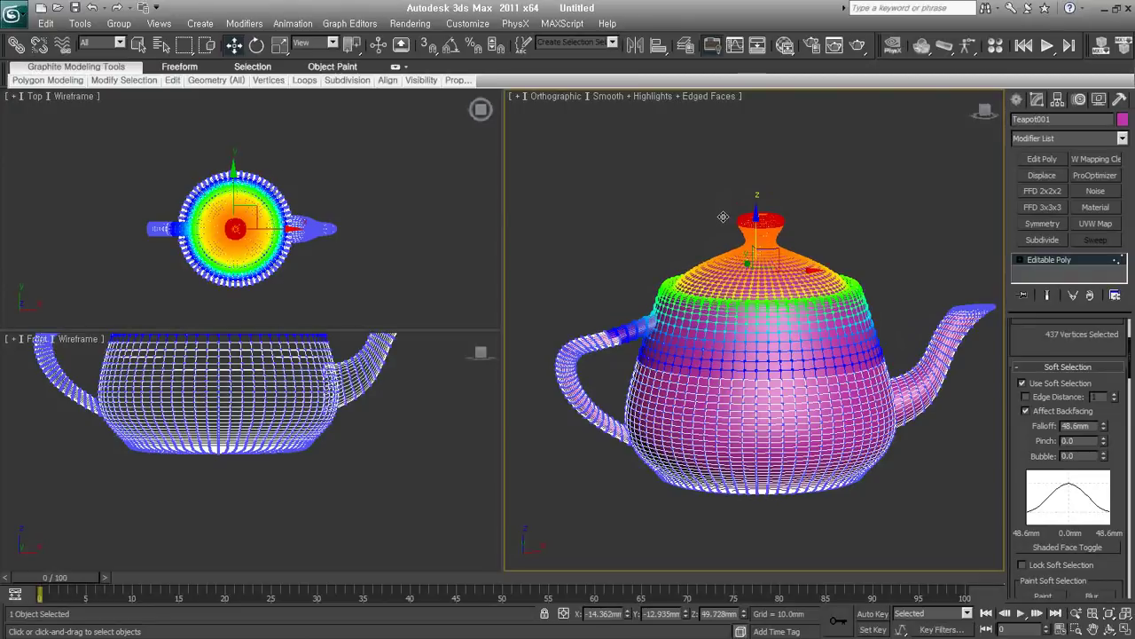
alt+middle_drag(856, 421, 719, 419)
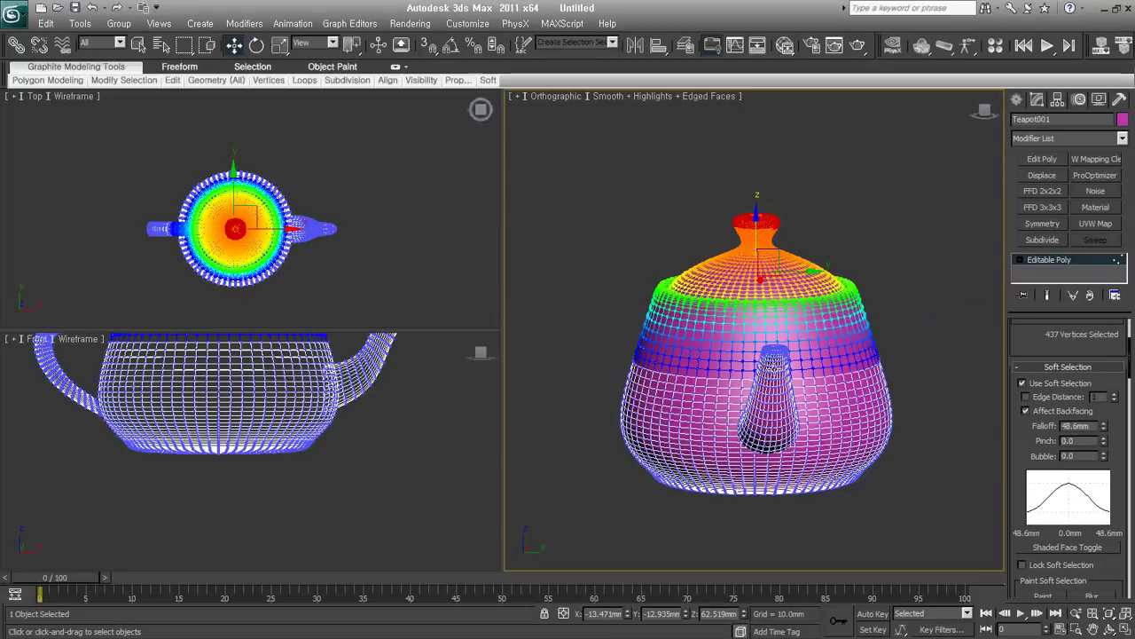
alt+middle_drag(771, 355, 792, 402)
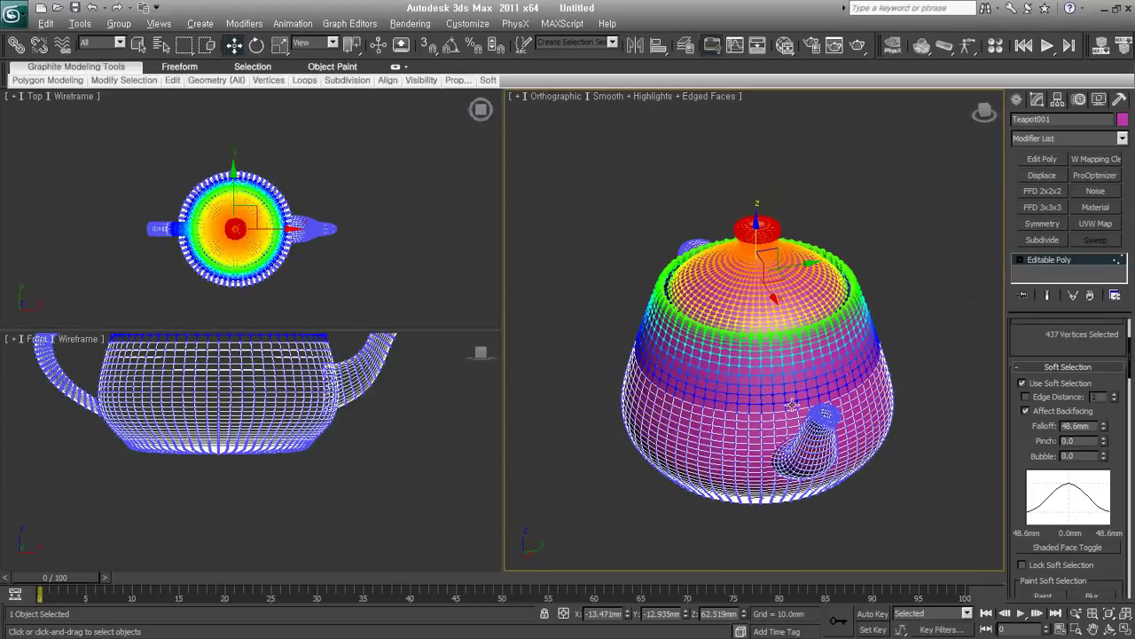
mouse_move(793, 404)
alt+middle_down()
mouse_move(792, 417)
mouse_move(804, 398)
alt+middle_up()
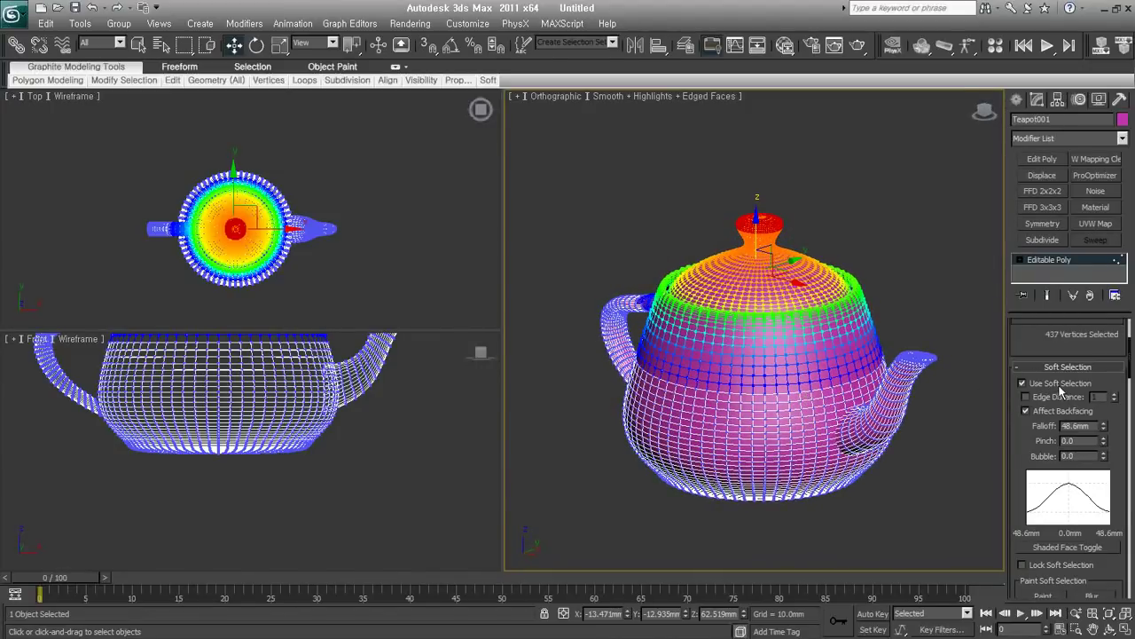
scroll(1020, 446, down, 2)
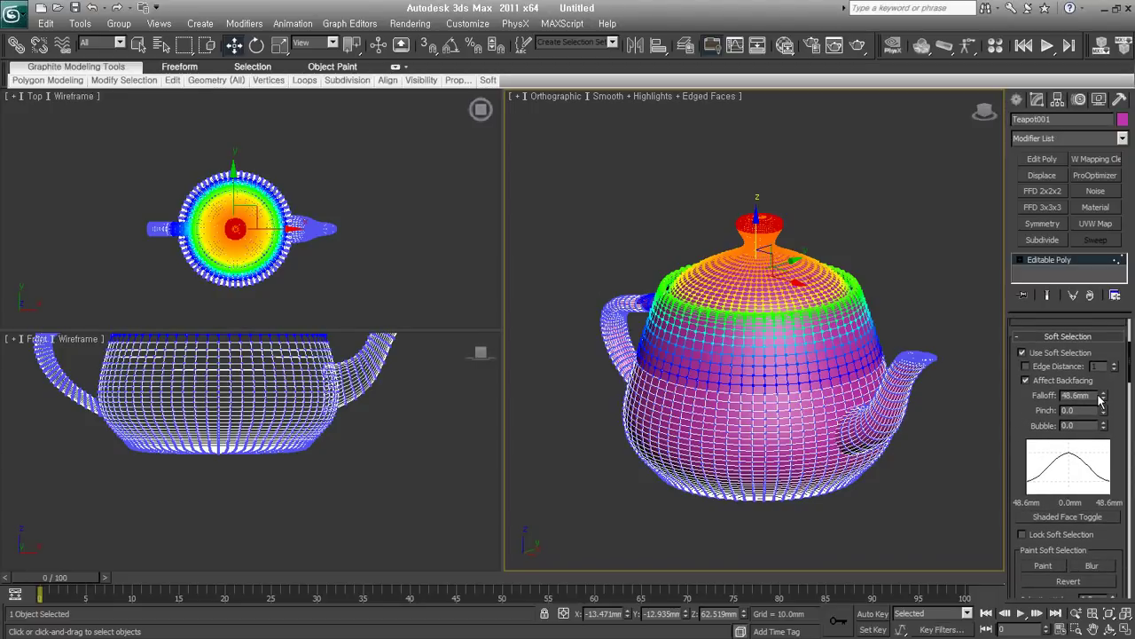
drag(1102, 397, 1094, 407)
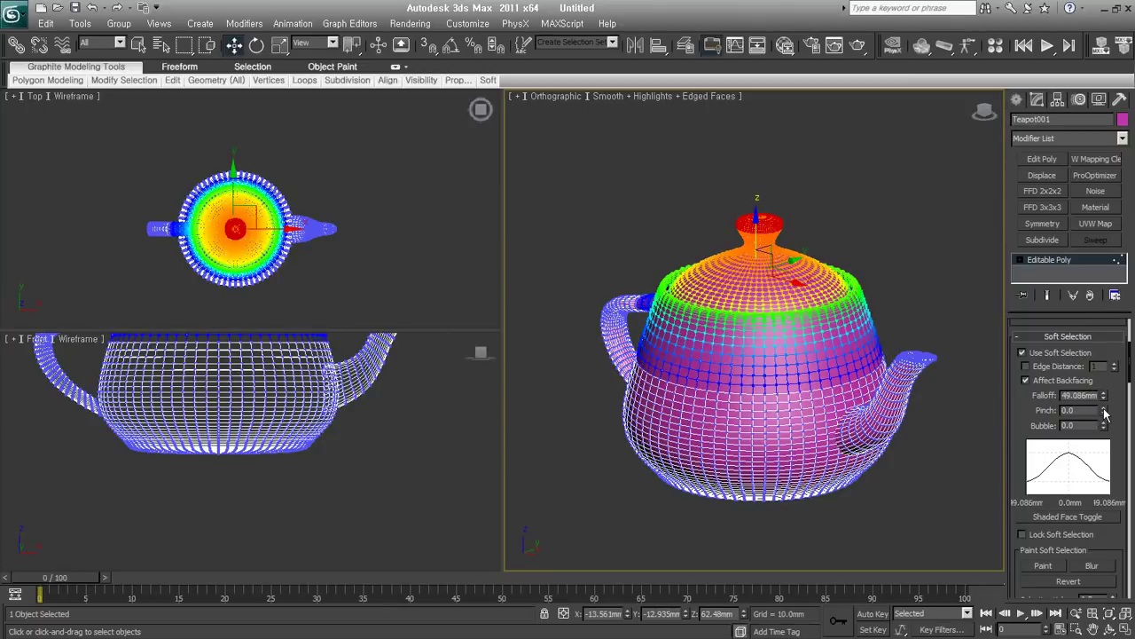
- Select vertex 5021 on the teapot's side and reduce the falloff to 29.942mm
click(917, 449)
mouse_move(917, 449)
alt+middle_down()
mouse_move(839, 400)
mouse_move(795, 391)
alt+middle_up()
scroll(839, 400, up, 5)
scroll(807, 364, down, 3)
scroll(818, 343, down, 1)
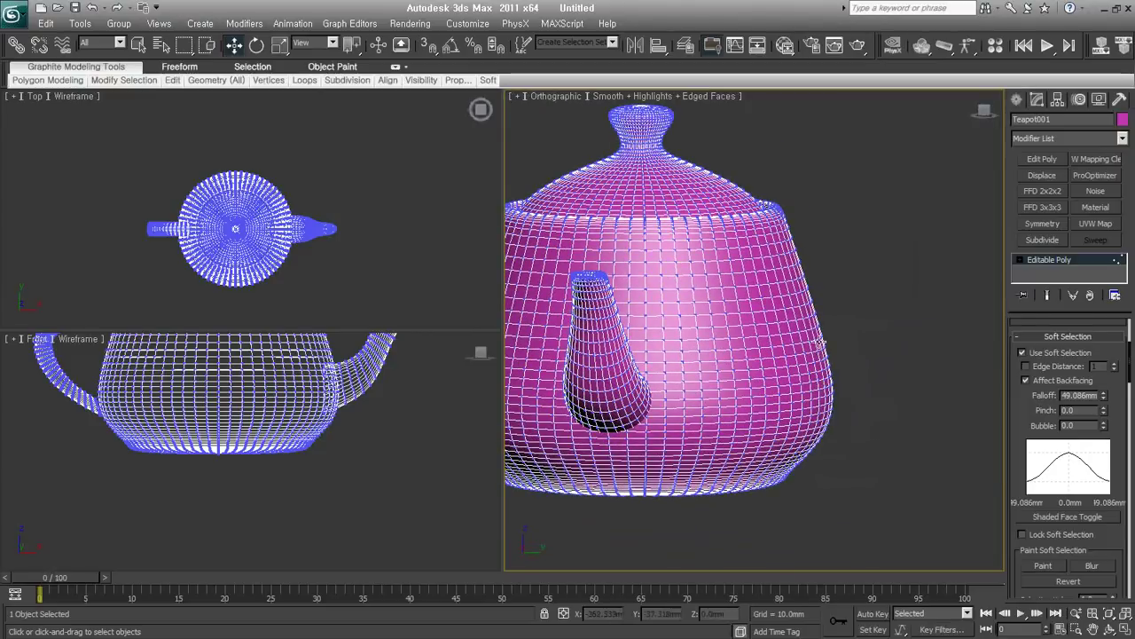
drag(820, 340, 845, 373)
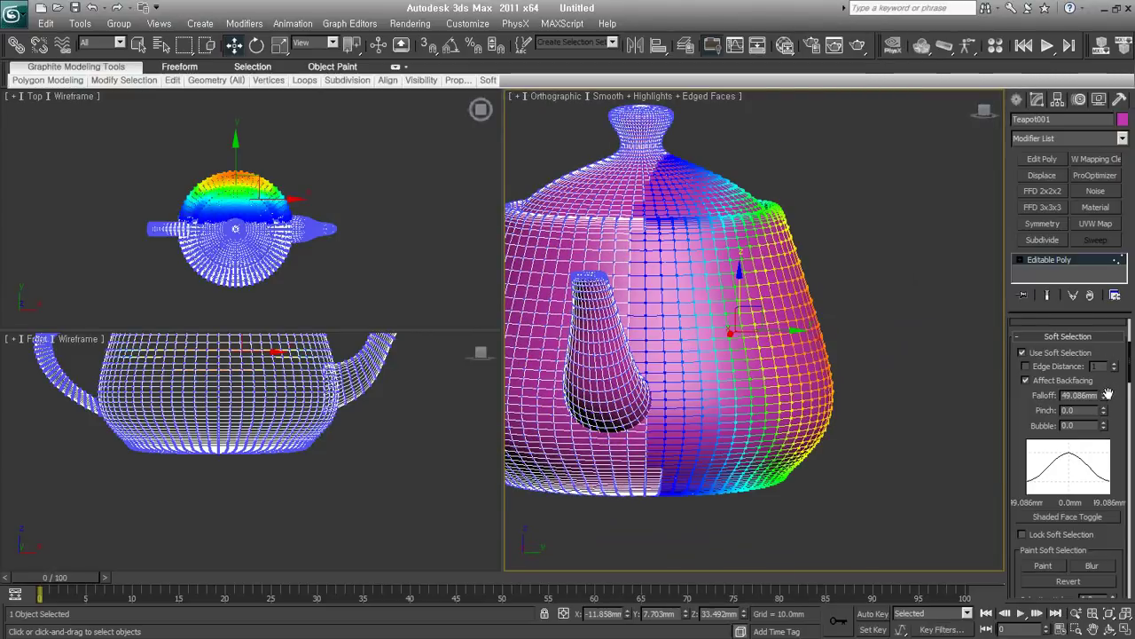
drag(1103, 395, 1100, 422)
alt+middle_drag(843, 399, 824, 393)
click(824, 392)
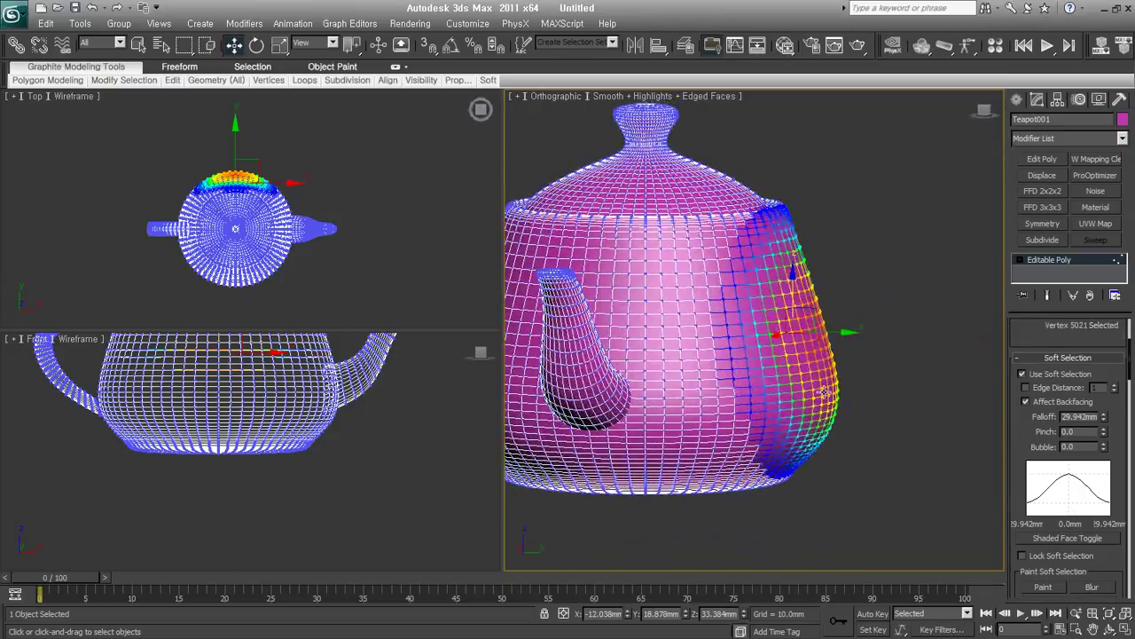
scroll(824, 392, up, 2)
scroll(833, 308, down, 1)
alt+middle_drag(833, 308, 830, 312)
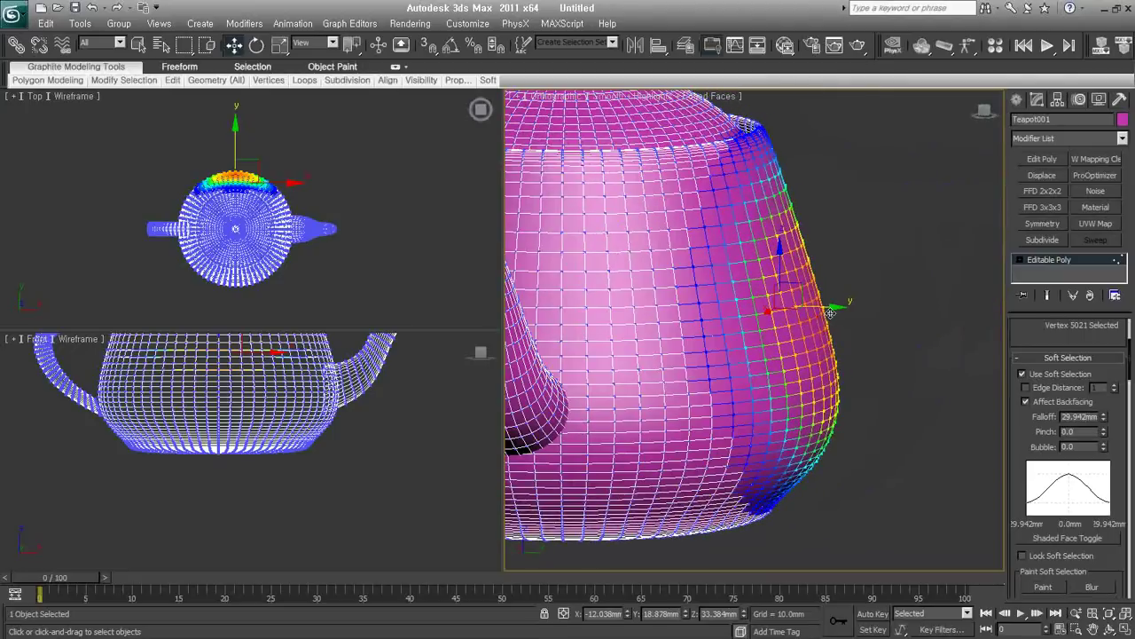
drag(829, 308, 846, 315)
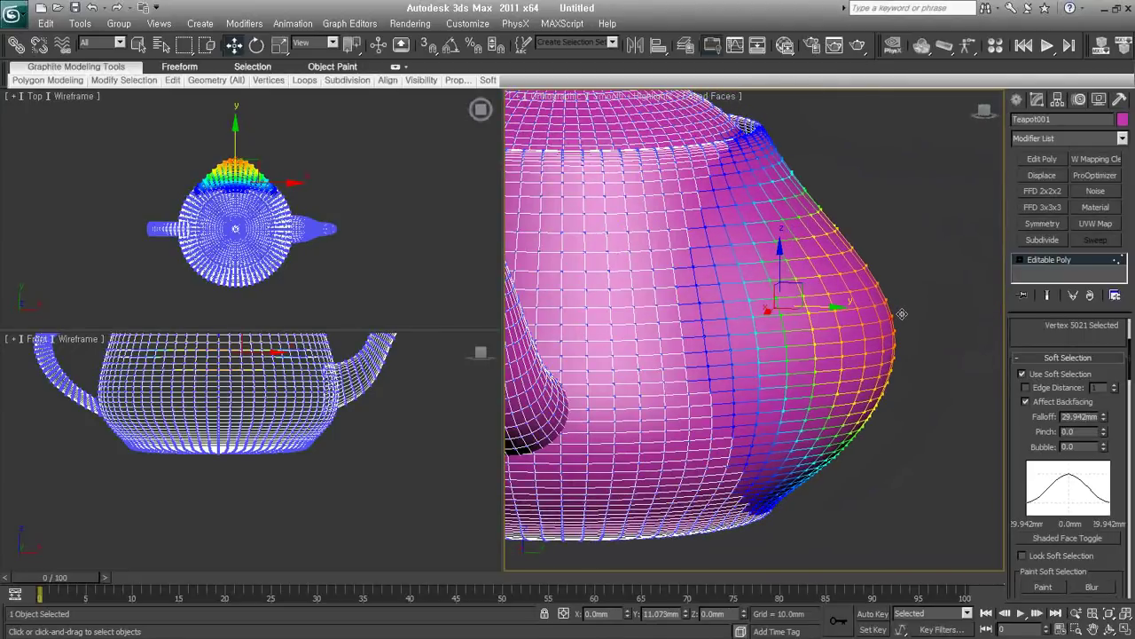
drag(846, 315, 812, 328)
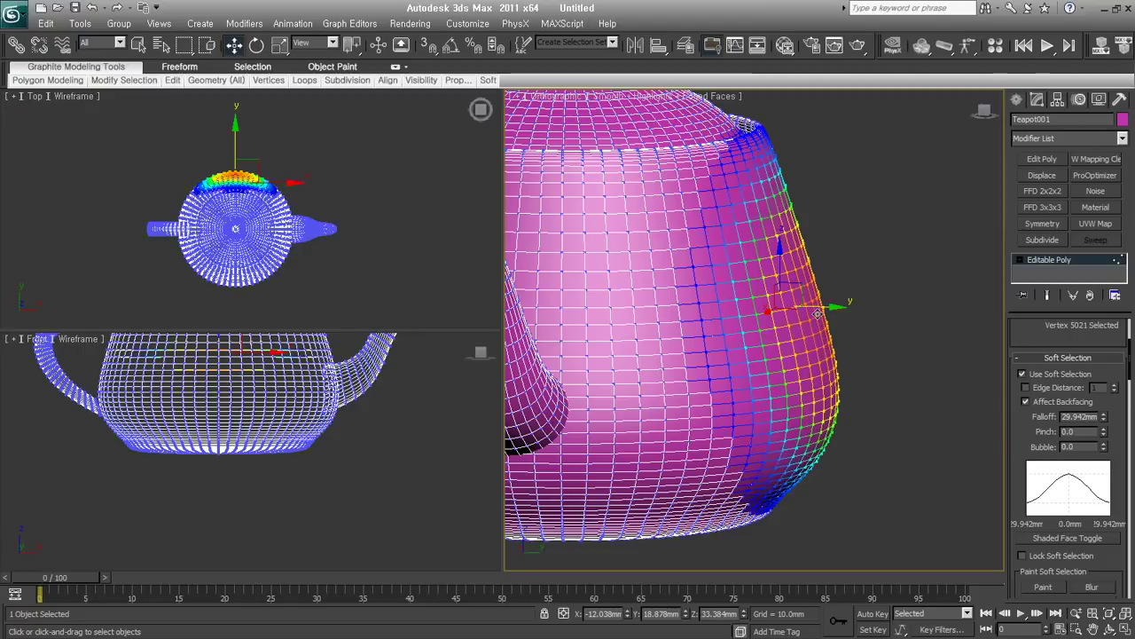
drag(1106, 433, 1102, 413)
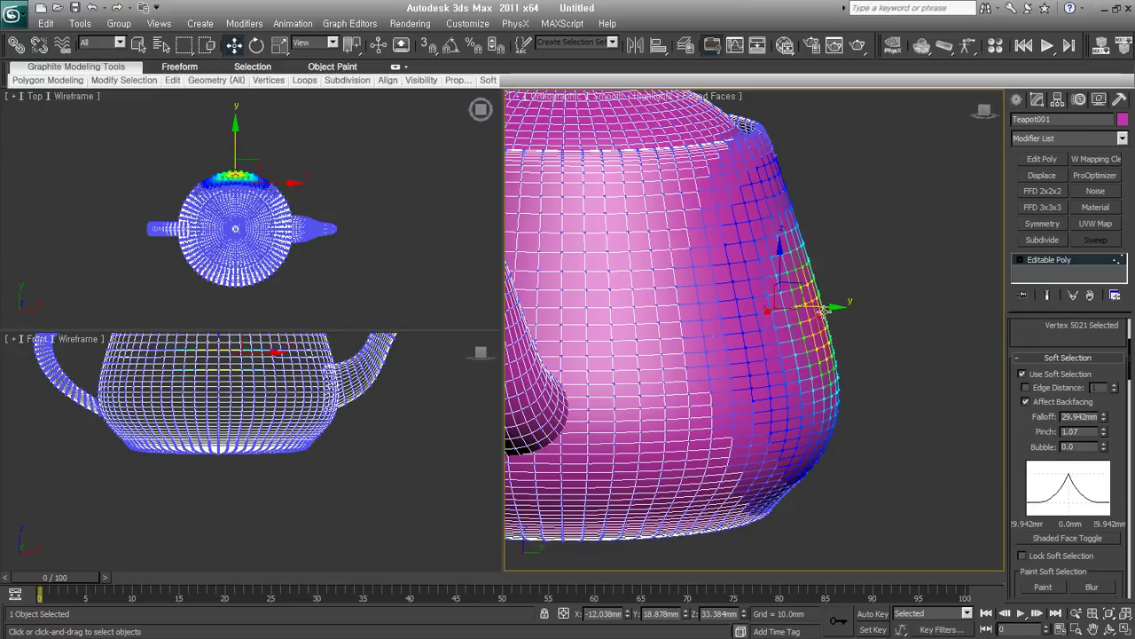
drag(825, 308, 947, 316)
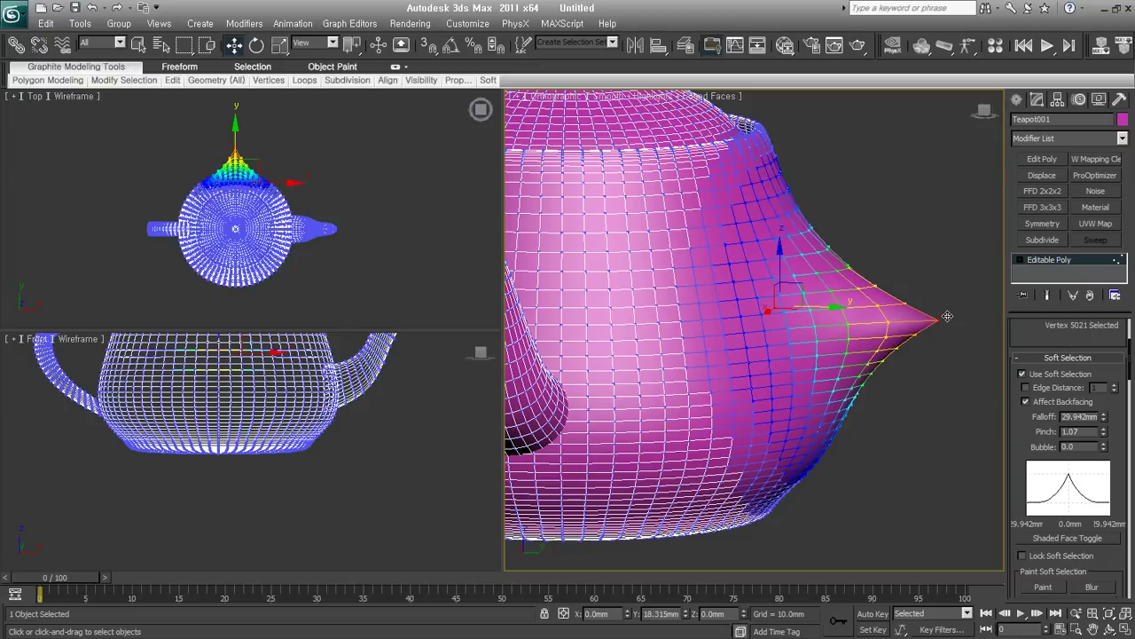
right_click(948, 318)
right_click(1105, 435)
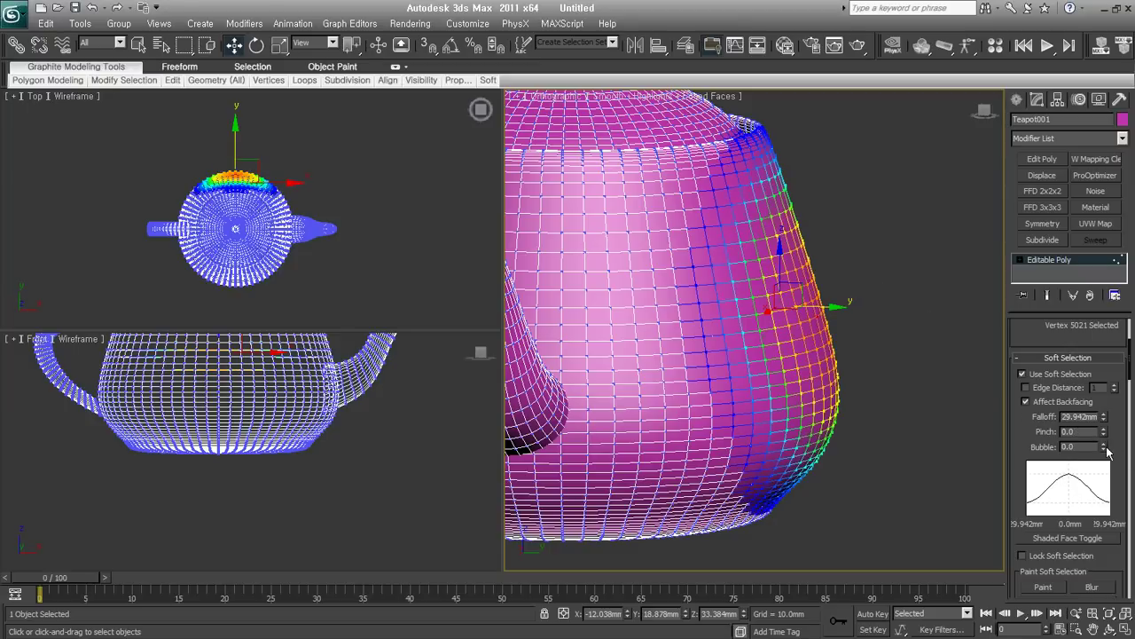
- Raise Bubble to 2.35, then test it by pushing the side vertex outward and back
drag(1105, 449, 1086, 449)
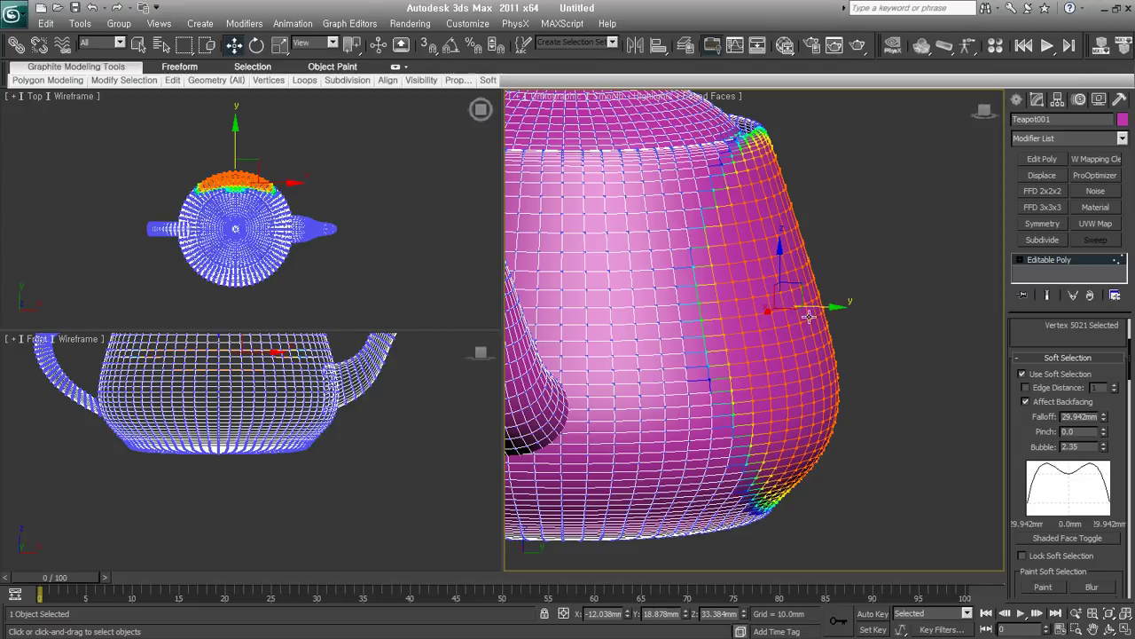
drag(830, 305, 933, 298)
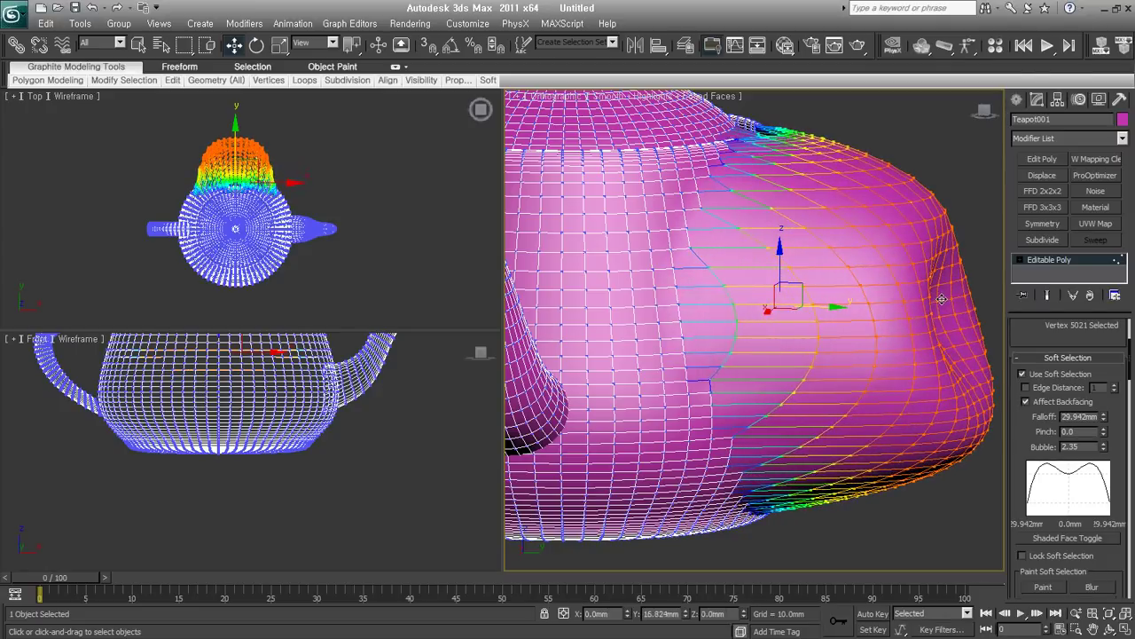
drag(933, 298, 901, 296)
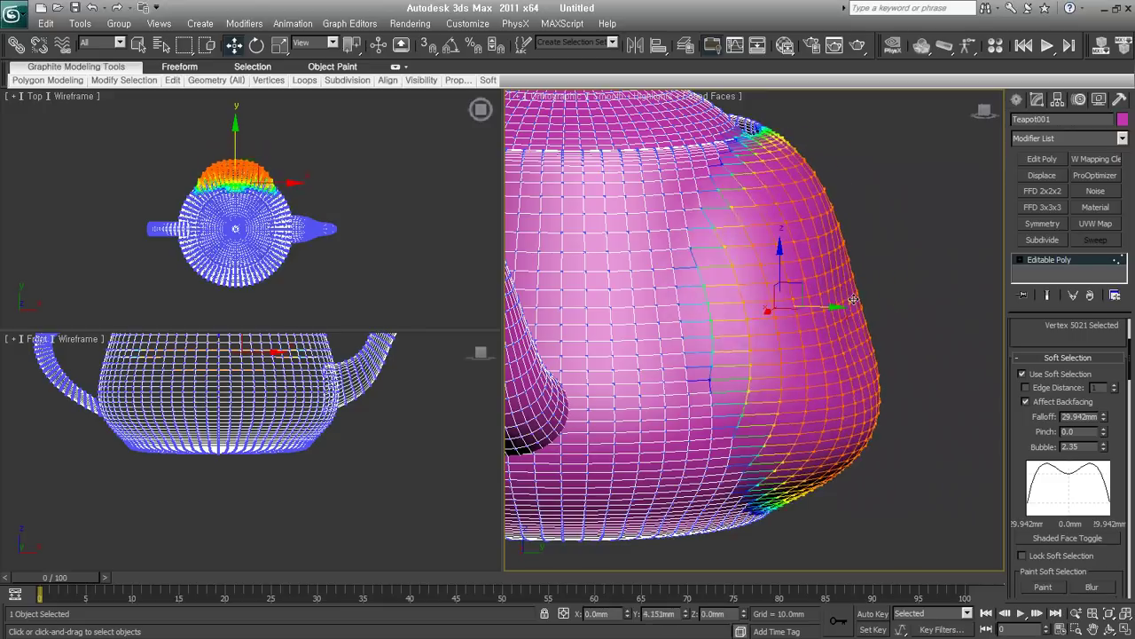
mouse_move(901, 296)
mouse_down()
mouse_move(823, 318)
mouse_move(852, 320)
mouse_up()
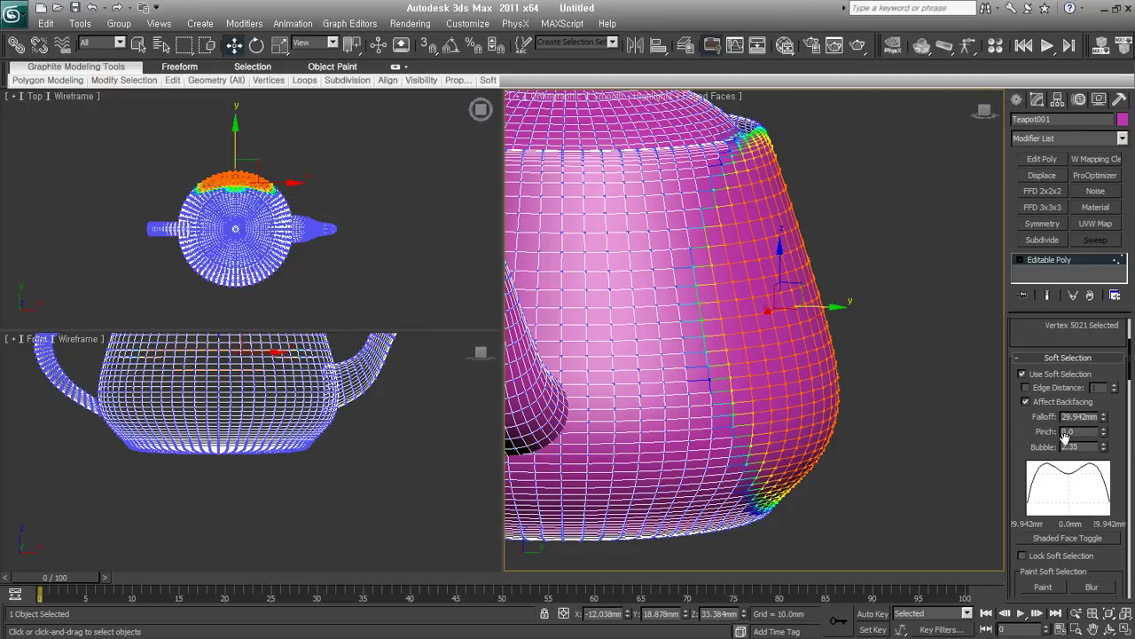
- Uncheck Affect Backfacing and Use Soft Selection, then collapse the Soft Selection rollout
click(1031, 407)
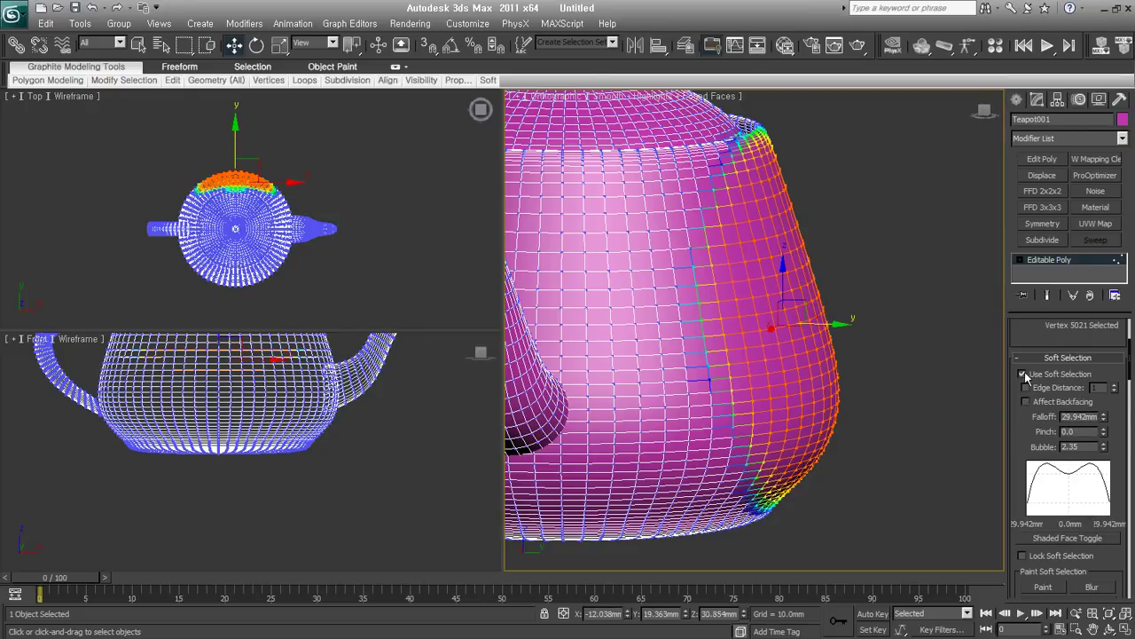
click(1025, 375)
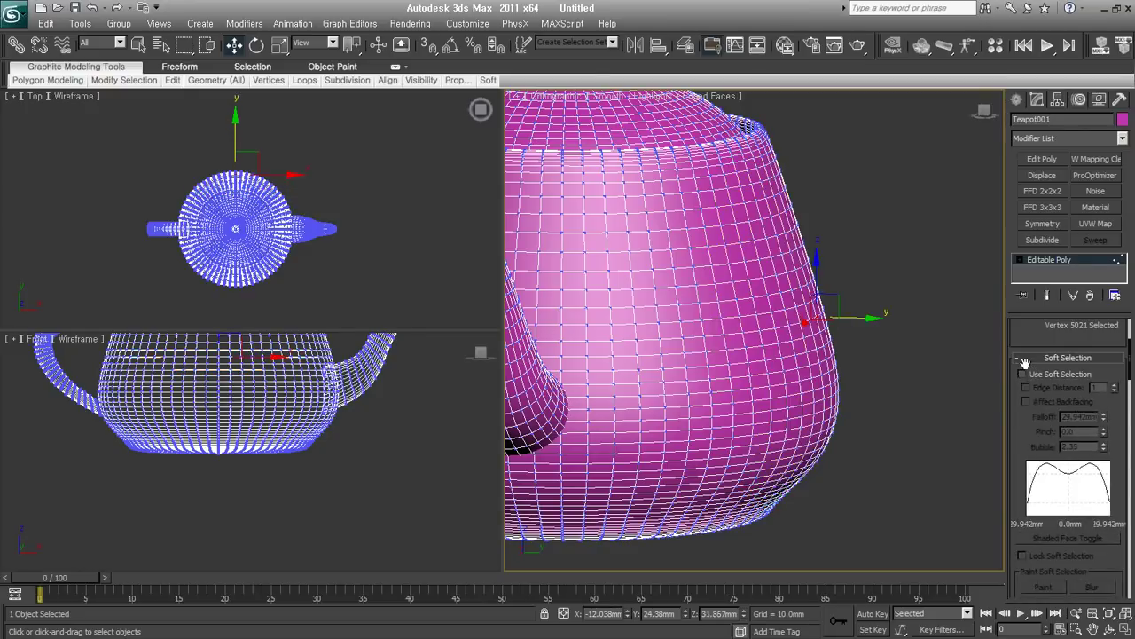
click(1026, 358)
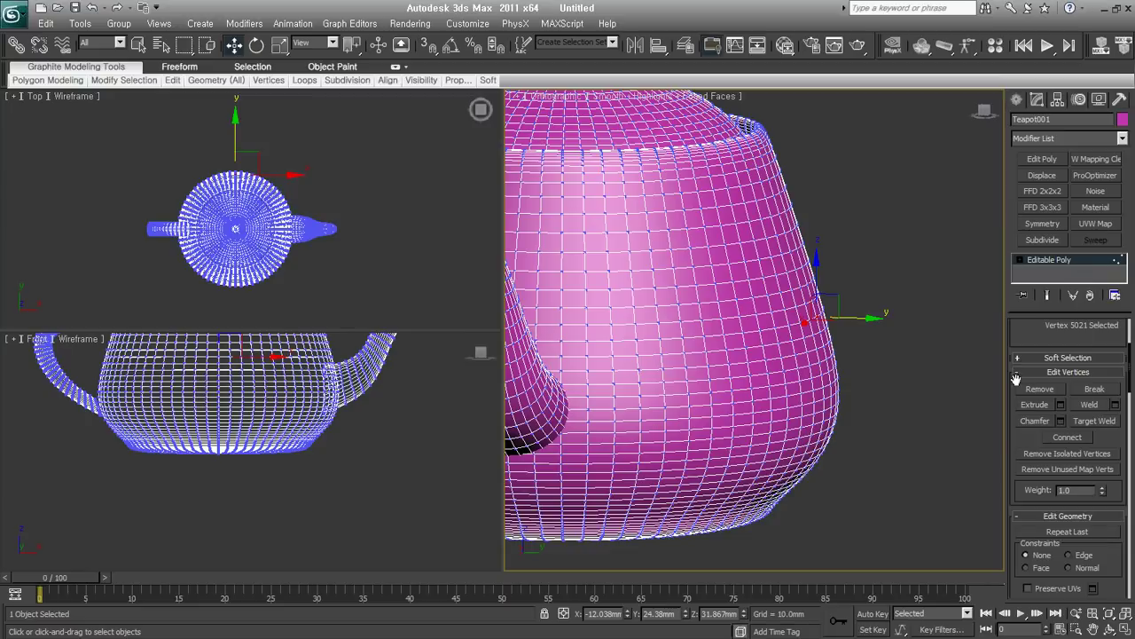
scroll(1025, 337, up, 3)
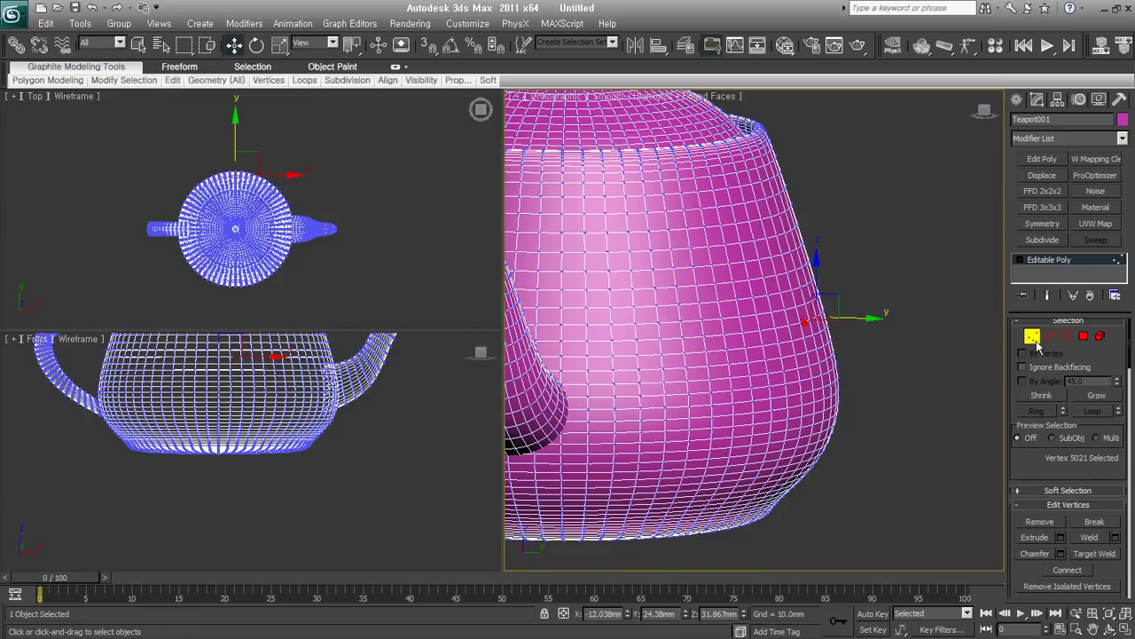
drag(1043, 472, 1060, 339)
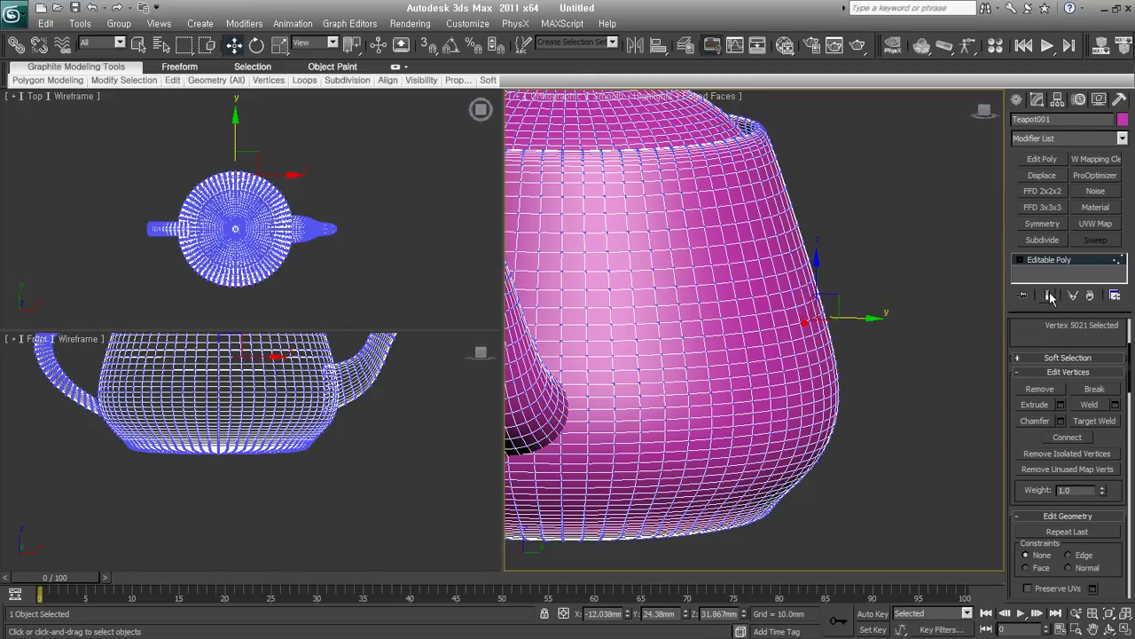
mouse_move(1040, 329)
mouse_down()
mouse_move(1036, 467)
mouse_move(1036, 392)
mouse_up()
- Switch the teapot through the Edge and Border sub-object levels
key(2)
key(3)
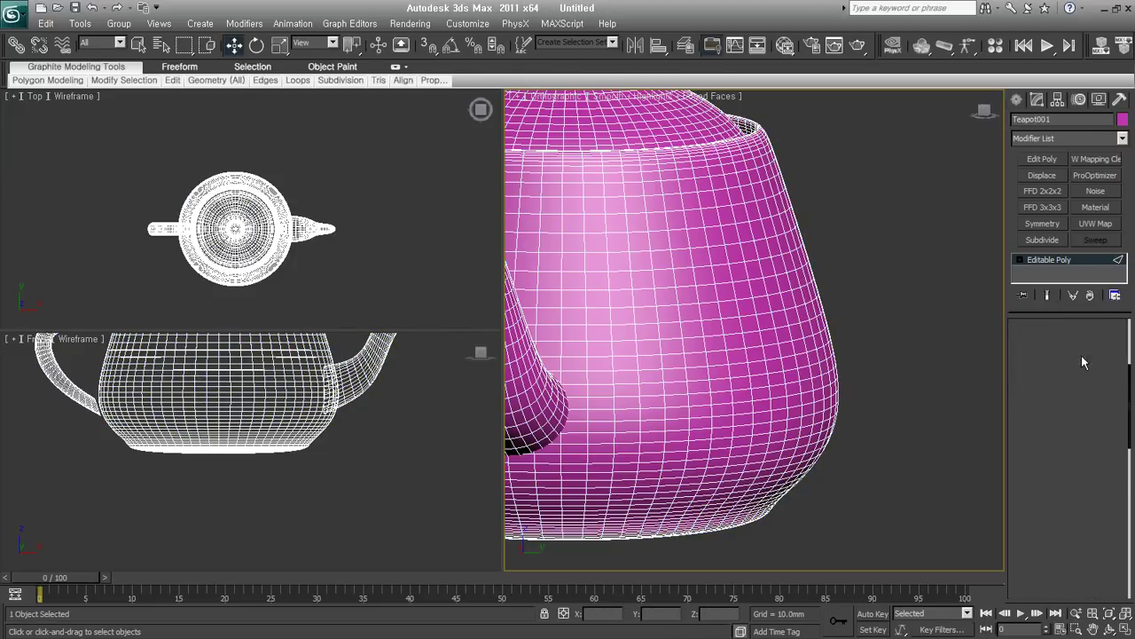
drag(1044, 468, 1051, 355)
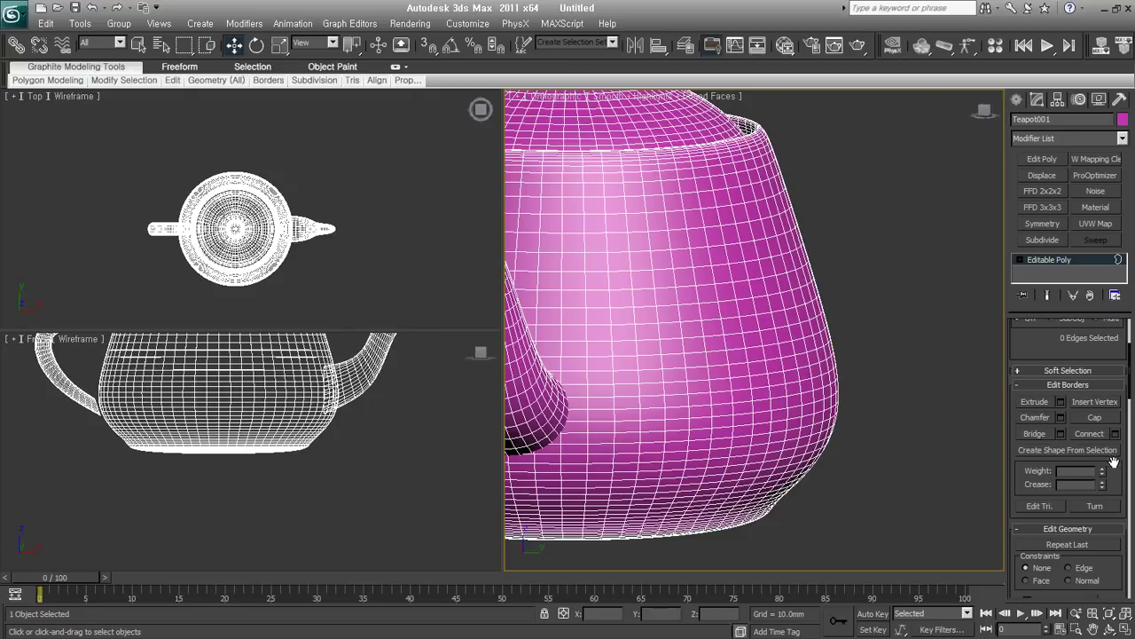
drag(1062, 353, 1070, 195)
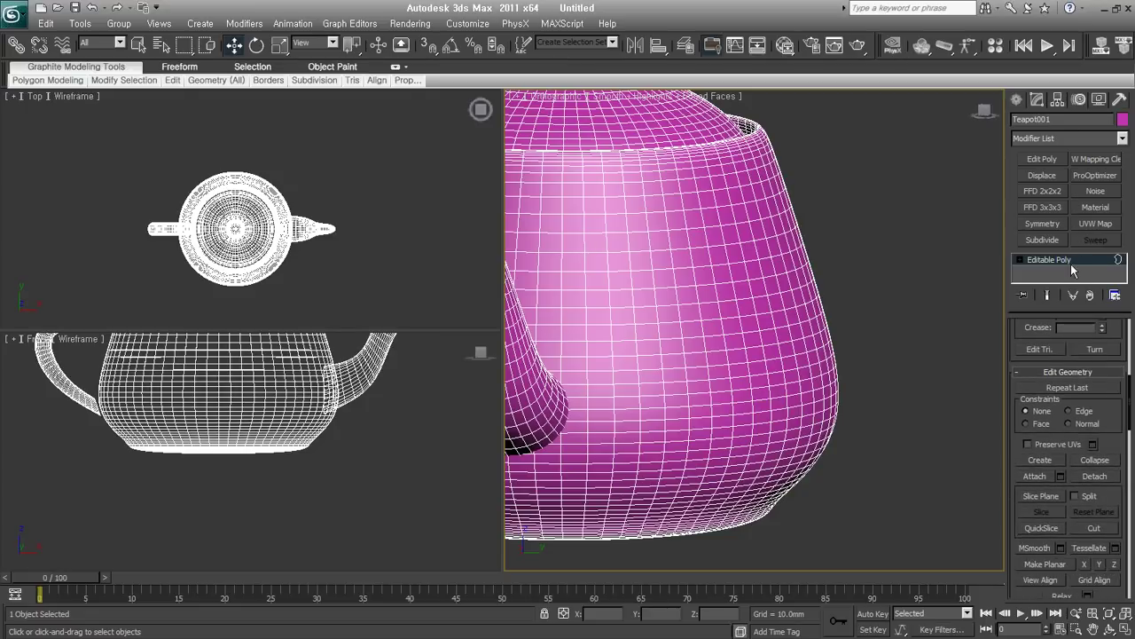
scroll(1118, 415, down, 3)
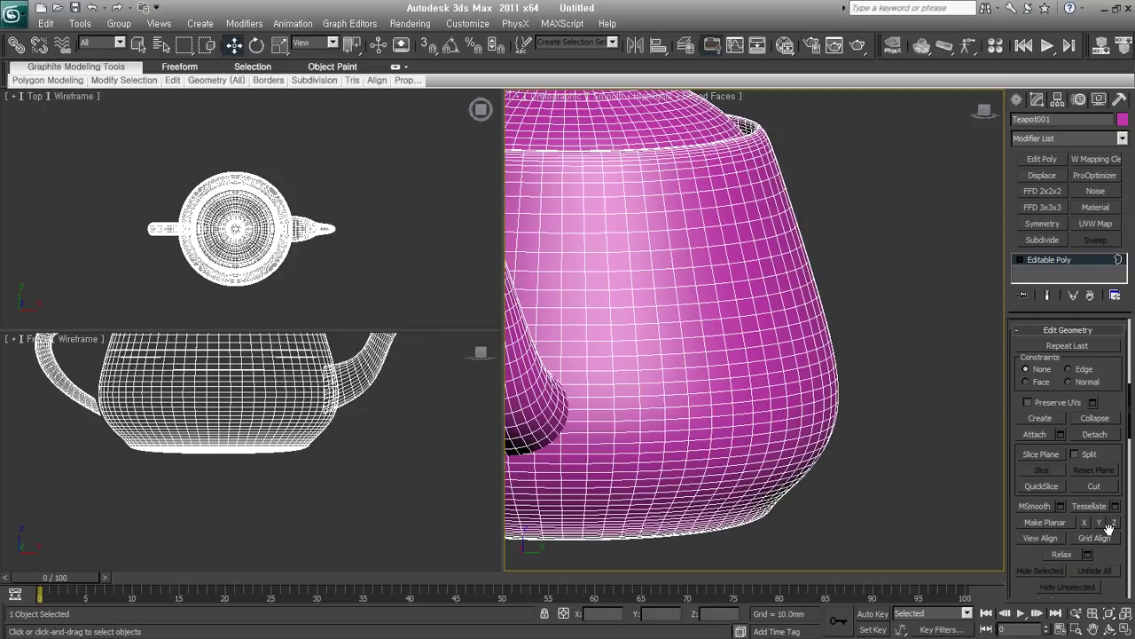
- At Vertex level select all teapot vertices, clear the selection, then delete the teapot
key(1)
key(ctrl+a)
scroll(1068, 461, down, 5)
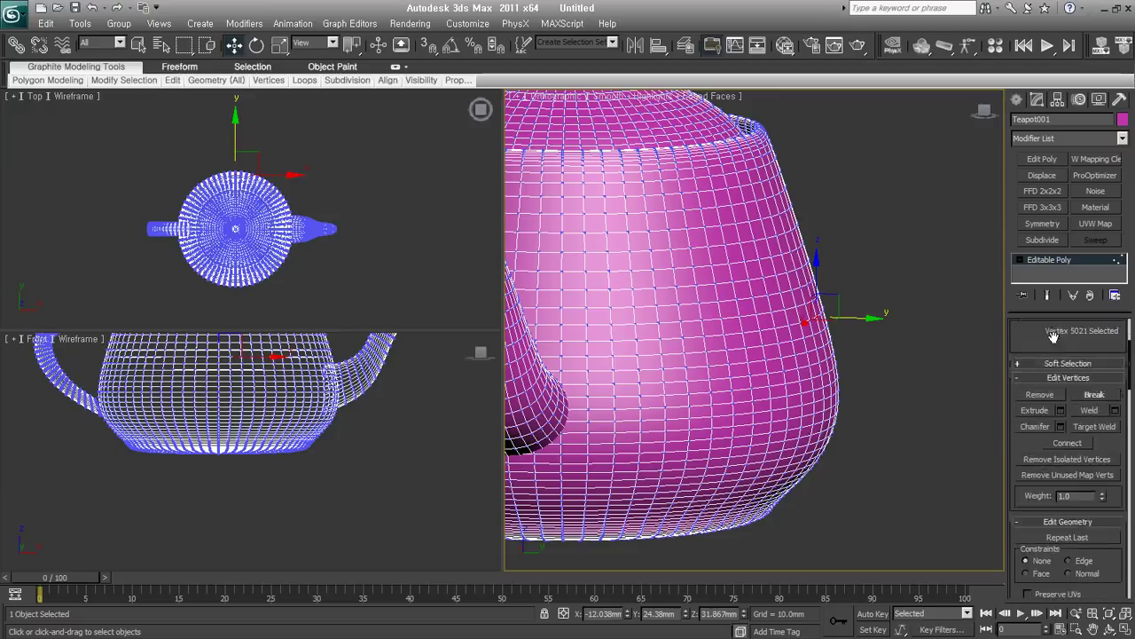
scroll(1088, 303, down, 1)
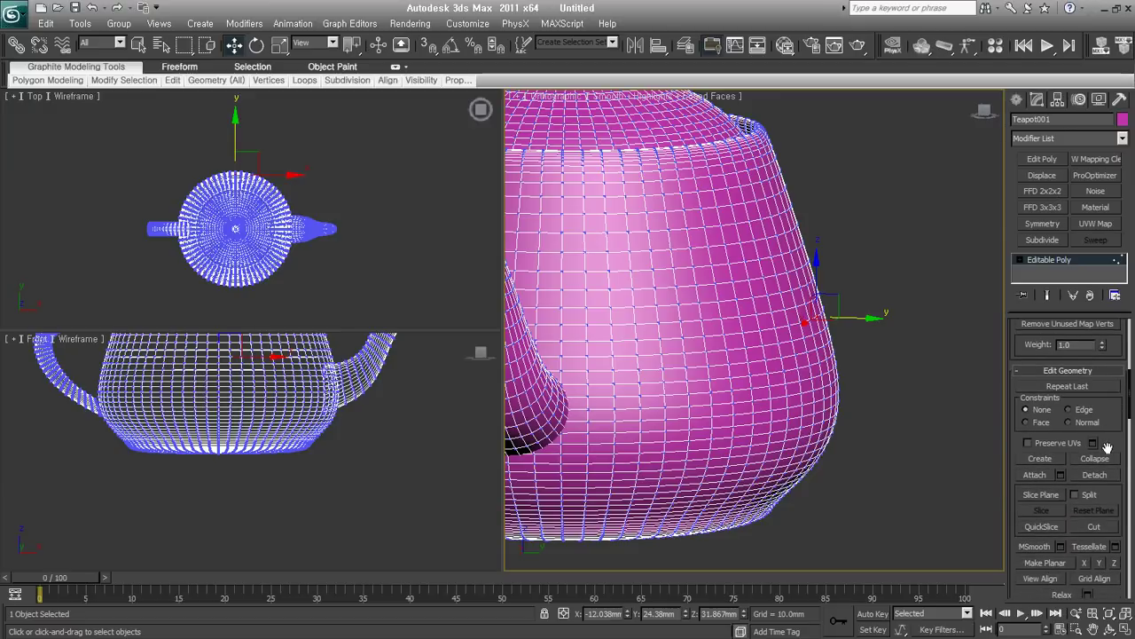
drag(1111, 427, 1111, 403)
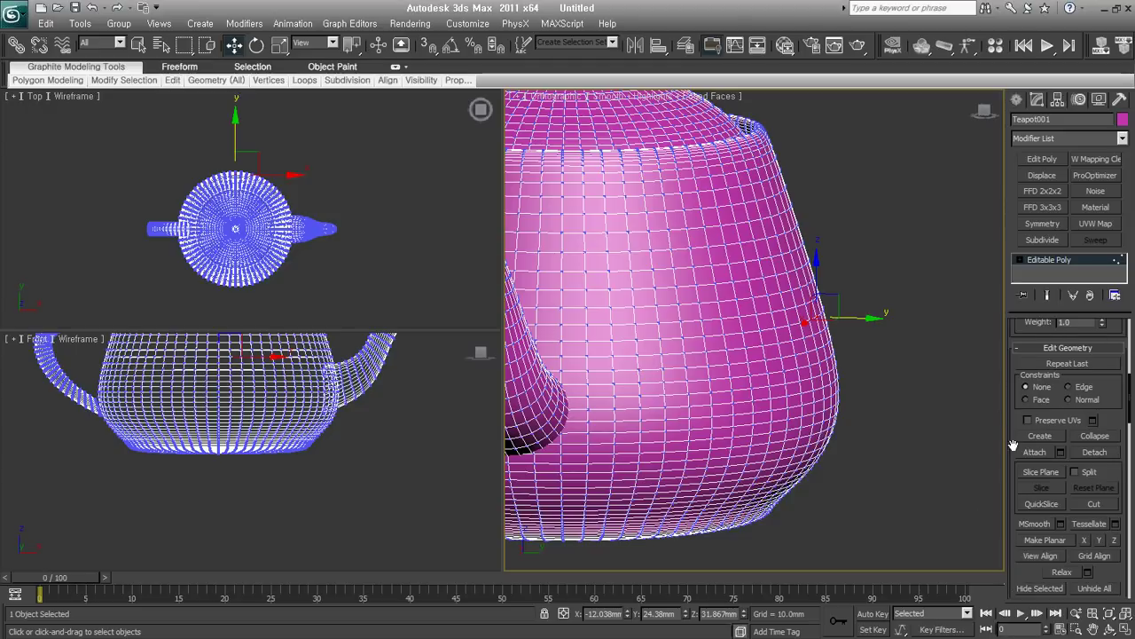
click(909, 458)
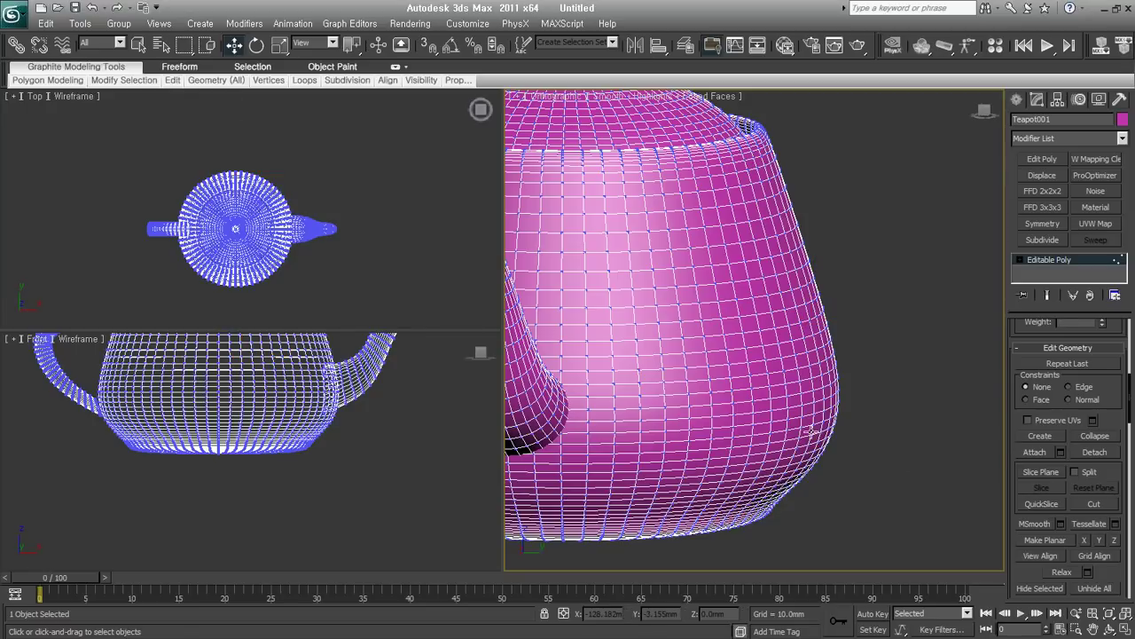
scroll(811, 433, down, 5)
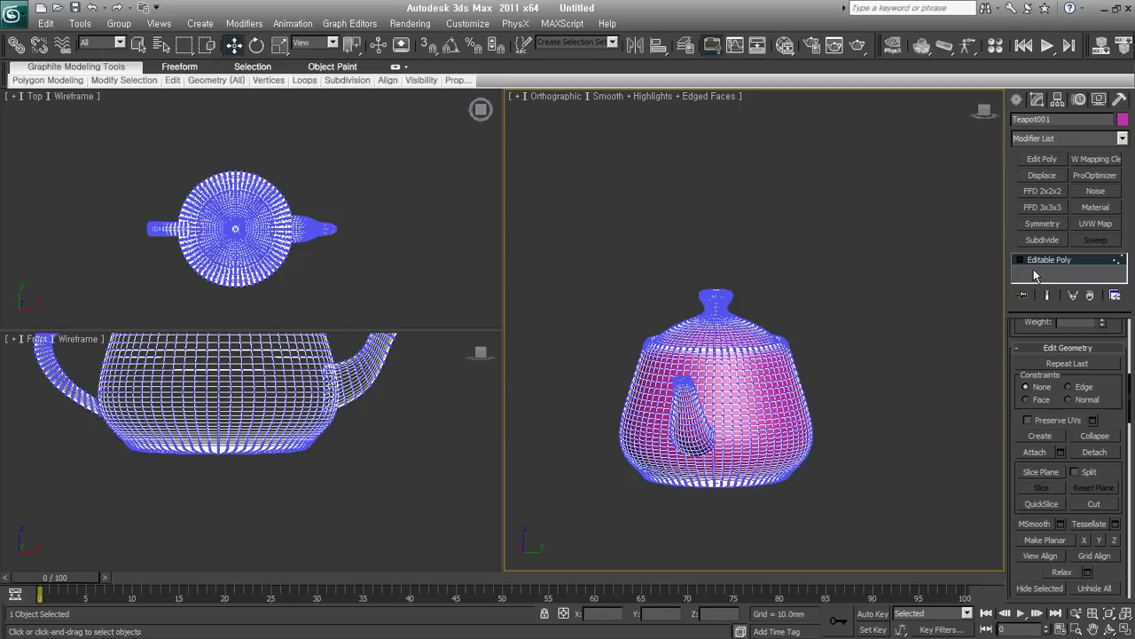
key(Delete)
- Draw a trial Plane from Standard Primitives, then cancel and undo it
click(1016, 100)
click(1097, 249)
drag(779, 419, 813, 502)
right_click(813, 502)
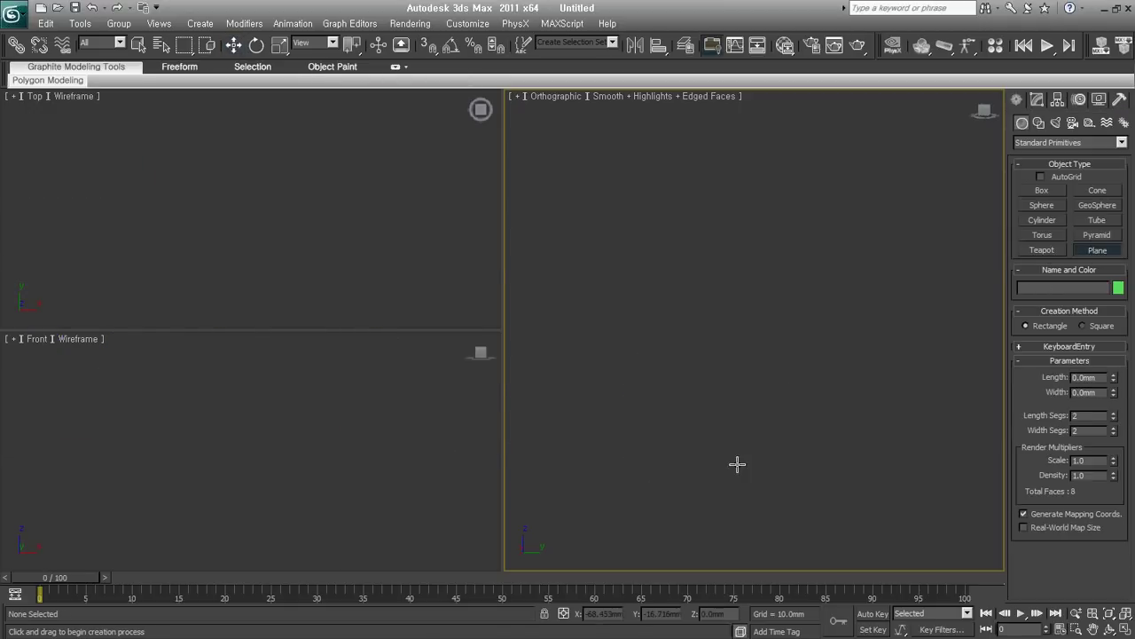
right_click(730, 466)
key(t)
key(alt+z)
- In the Perspective view, draw a 2×2-segment plane about 95.6mm by 94.6mm
key(p)
click(1097, 249)
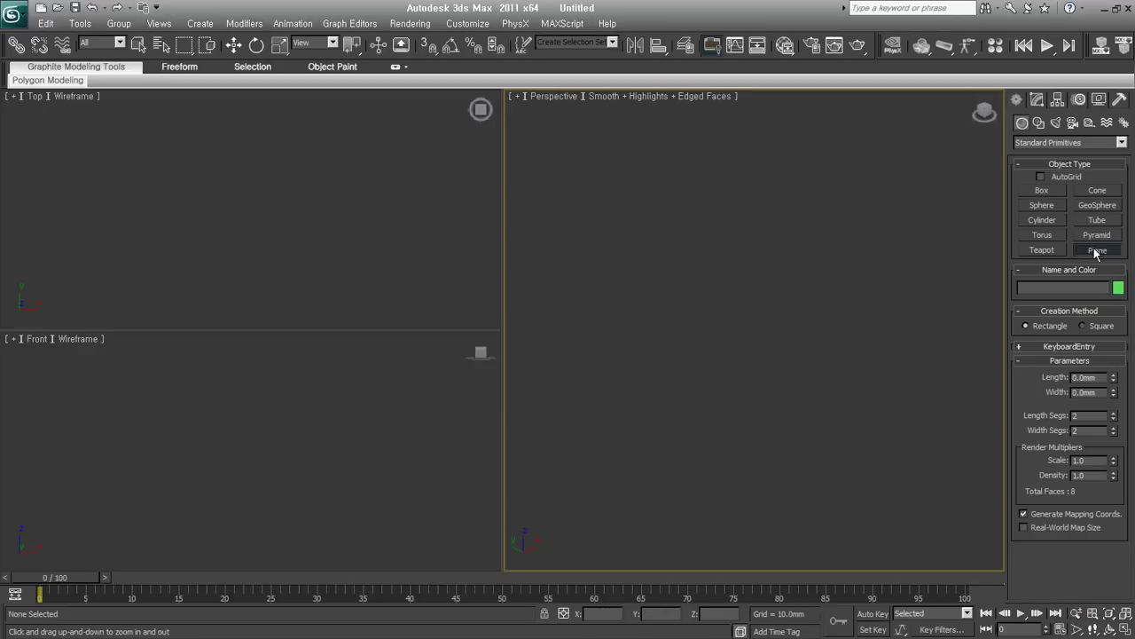
drag(768, 264, 792, 403)
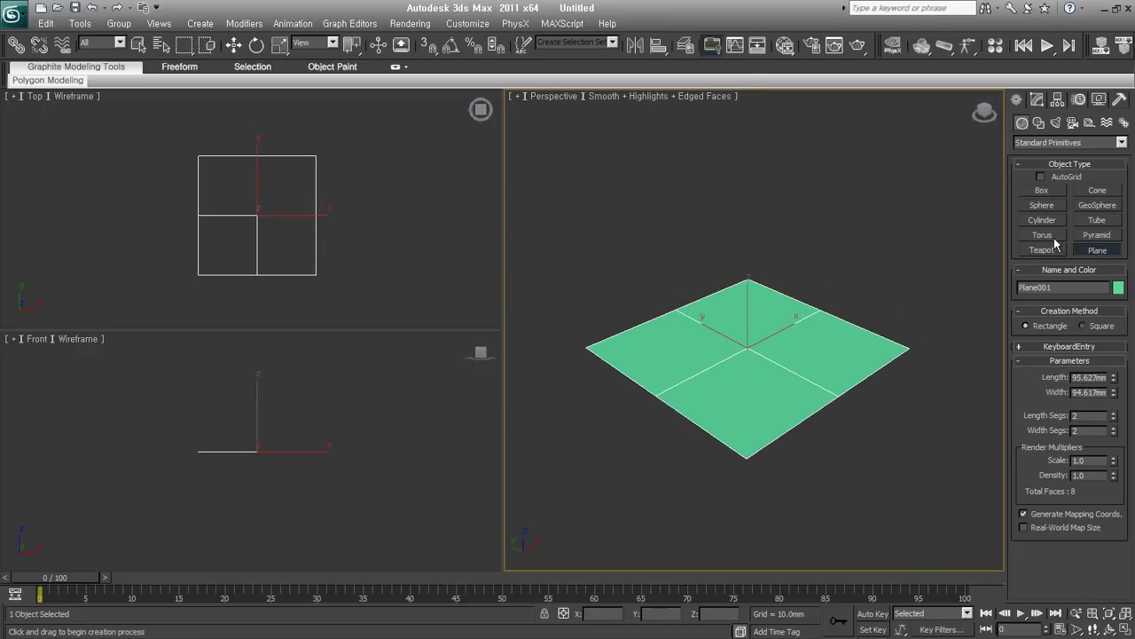
click(1047, 205)
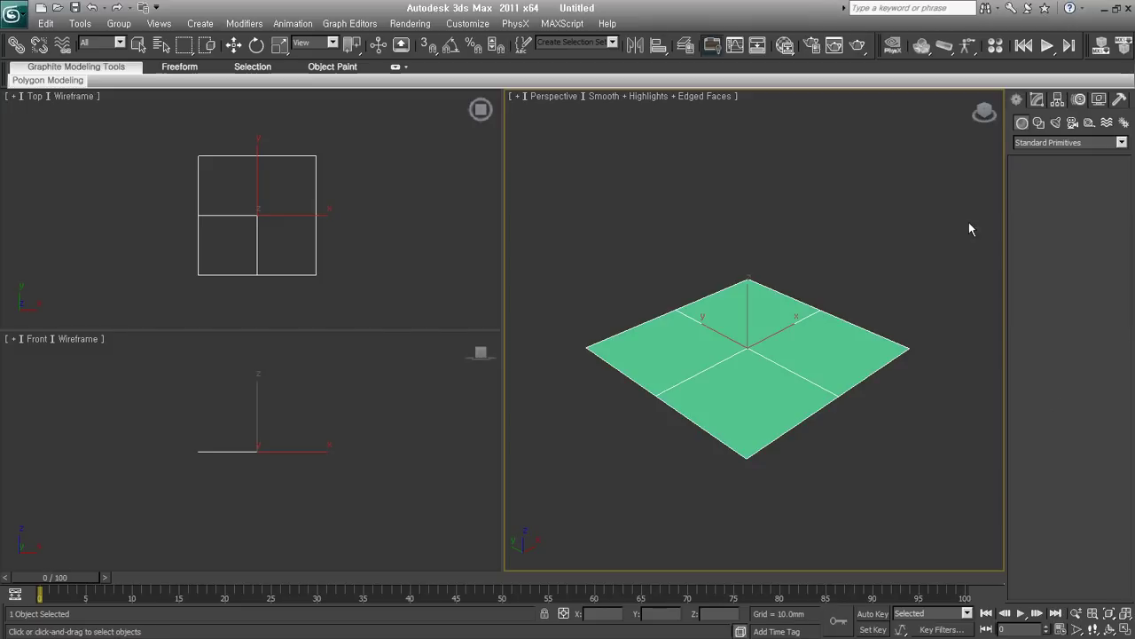
- Draw a sphere at the plane's centre with Base To Pivot, then select the Editable Poly plane
drag(749, 343, 794, 337)
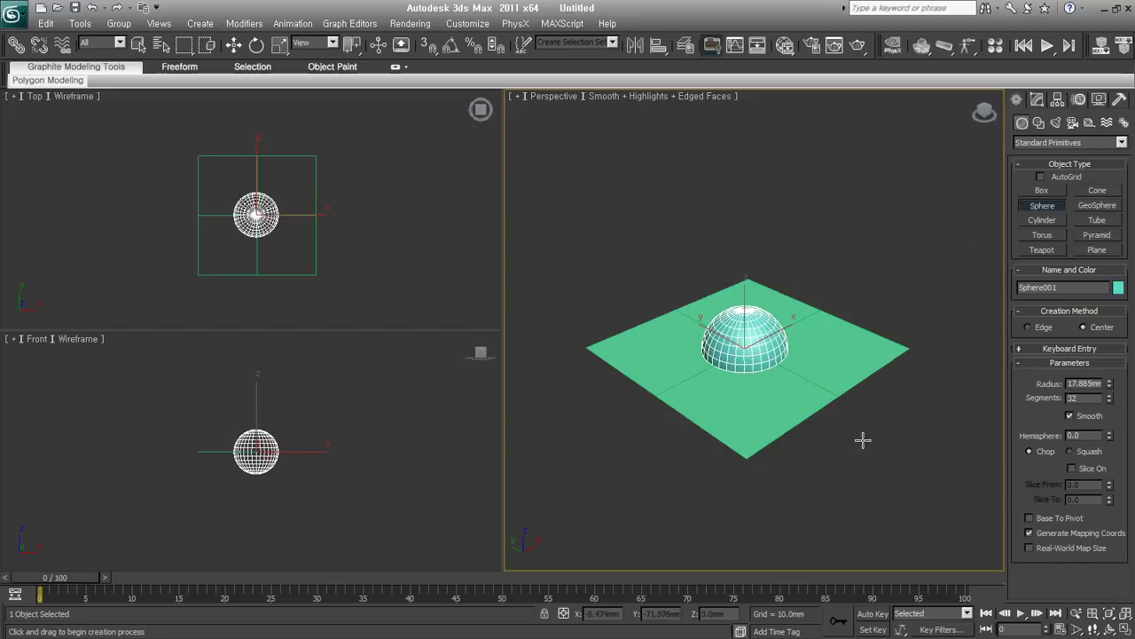
click(1054, 518)
key(w)
click(814, 437)
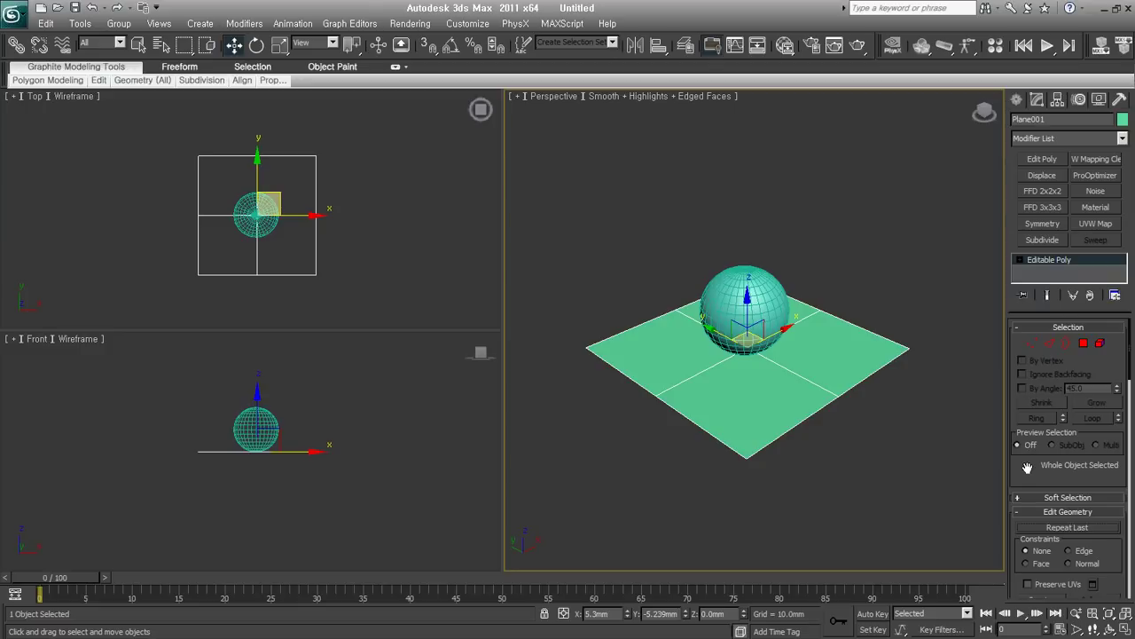
drag(1027, 467, 1052, 287)
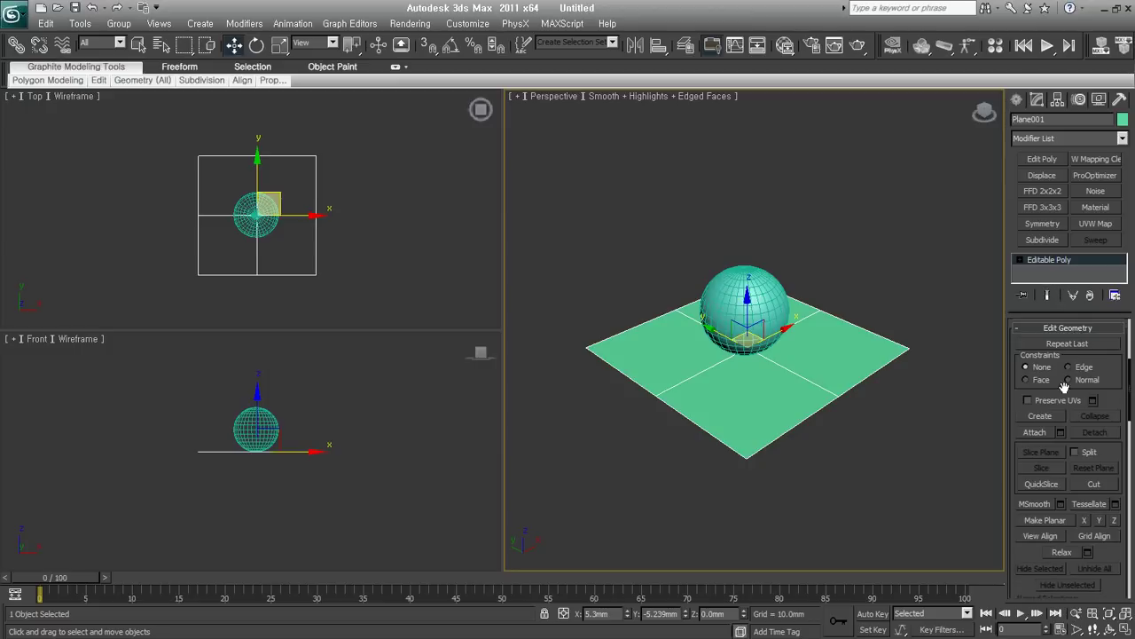
click(1035, 432)
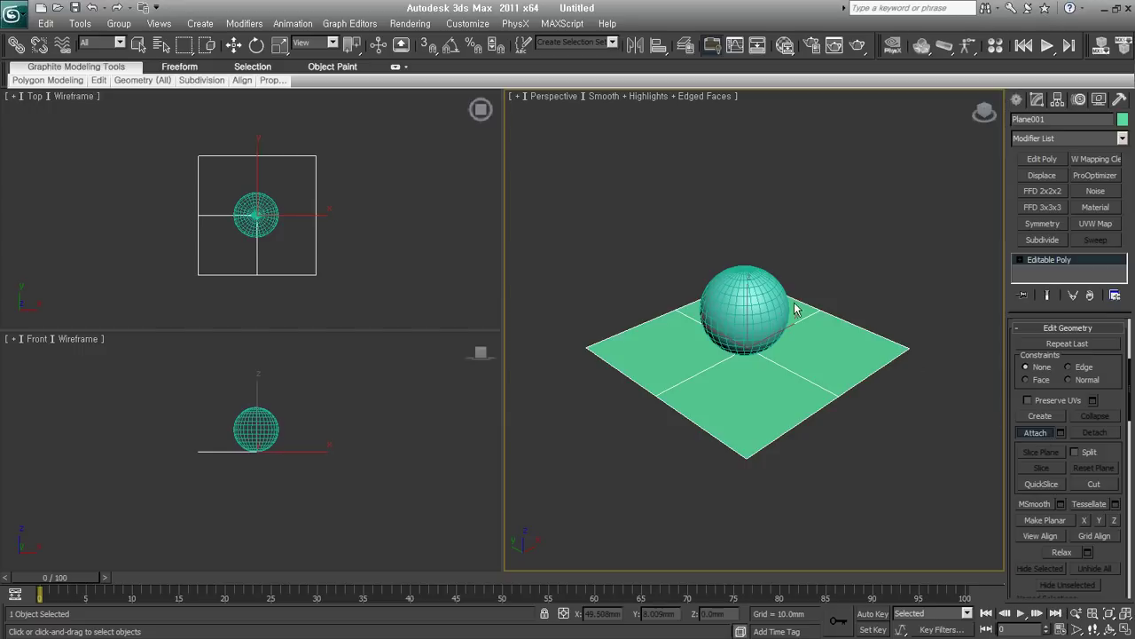
- Attach the sphere to Plane001 so both become one Editable Poly object
click(750, 289)
key(w)
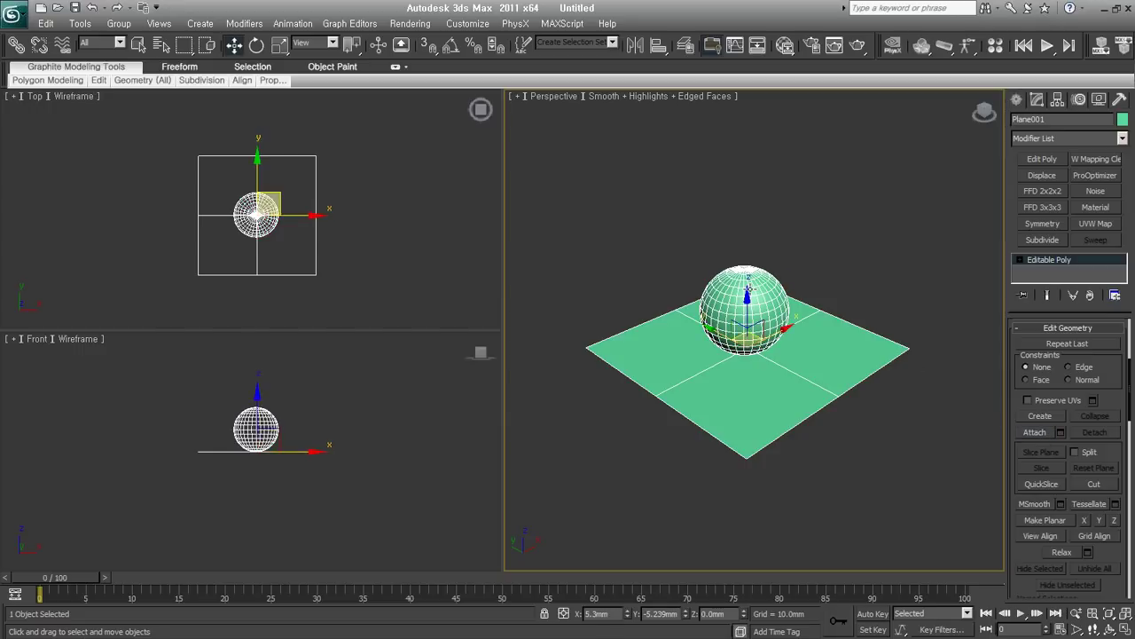
mouse_move(755, 334)
mouse_down()
mouse_move(800, 340)
mouse_move(748, 331)
mouse_up()
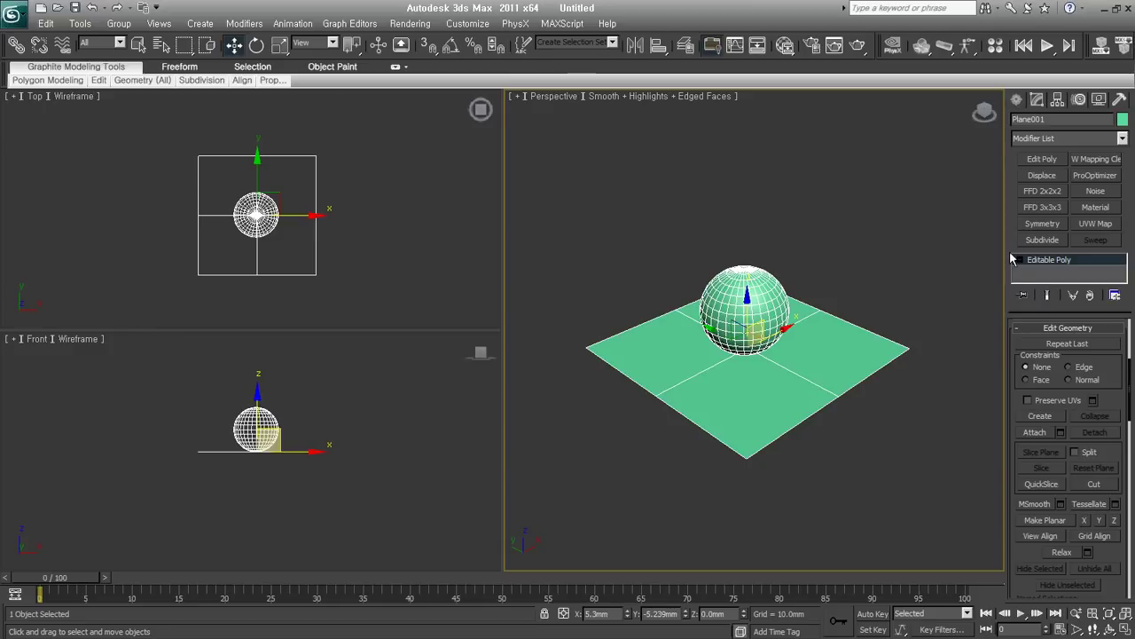
- At Element level, select the plane and sphere elements in turn, test-moving the sphere
click(1019, 261)
drag(1022, 309, 1016, 353)
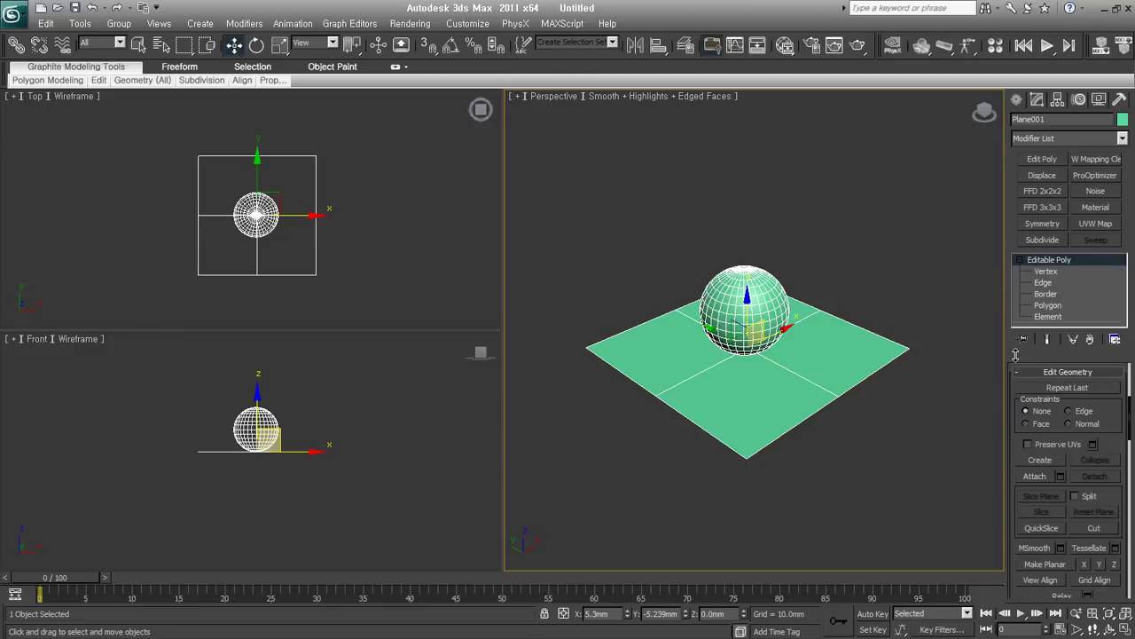
click(1048, 316)
click(812, 349)
click(754, 312)
click(772, 342)
click(772, 341)
drag(755, 292, 752, 256)
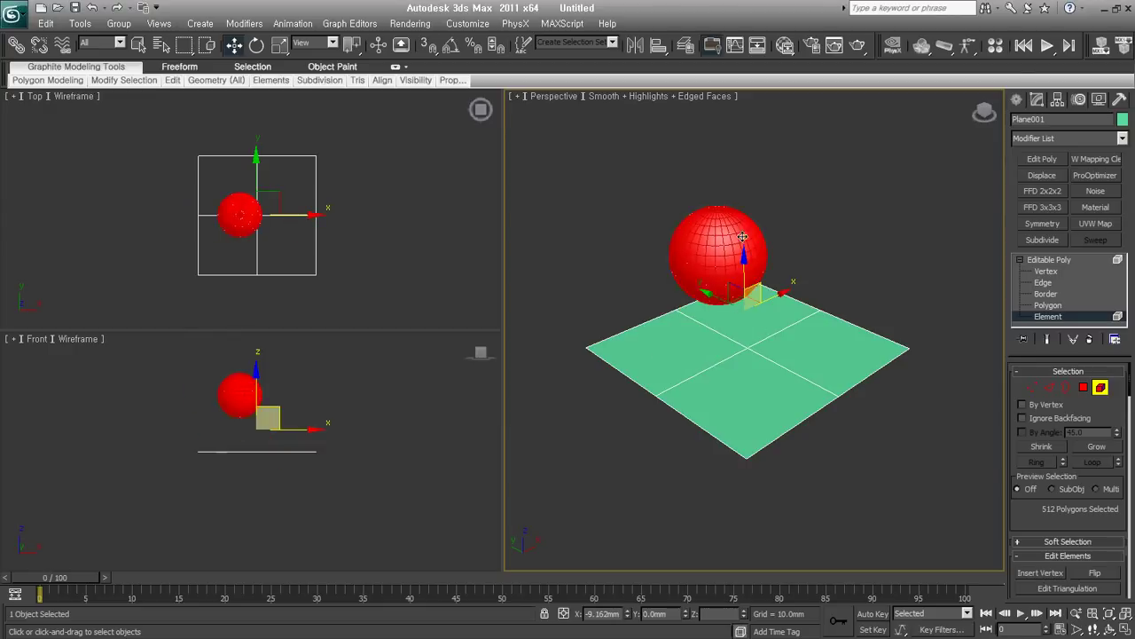
right_click(751, 255)
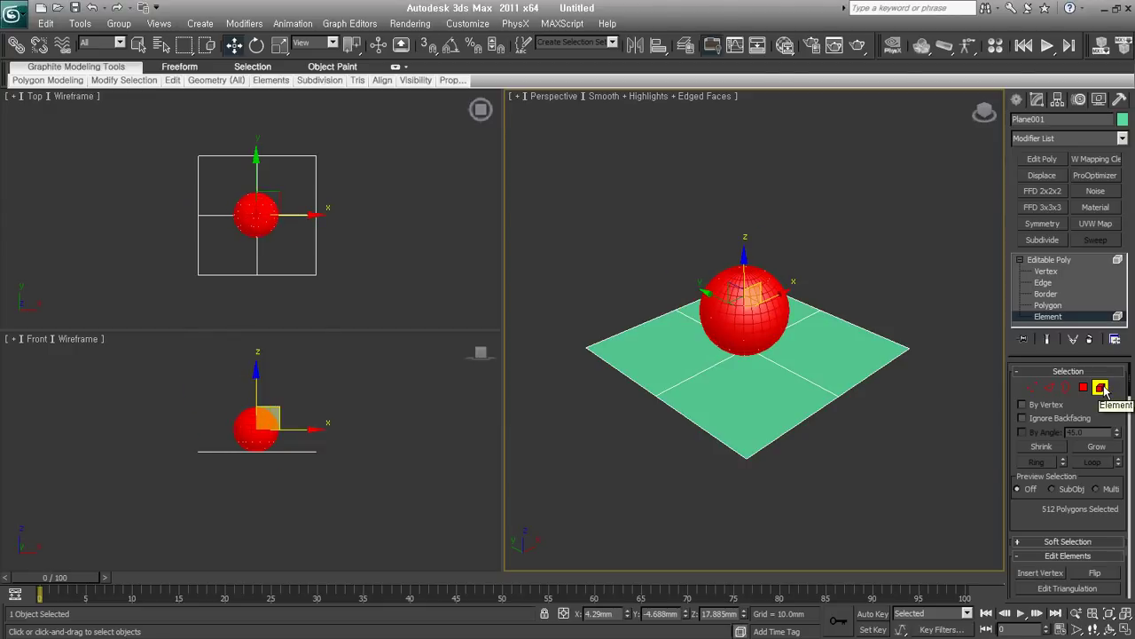
click(1100, 388)
- Reselect the 512-polygon sphere element and bring up the Detach dialog proposing Object001
scroll(1031, 517, down, 2)
scroll(1064, 400, down, 2)
scroll(1064, 372, down, 2)
scroll(1051, 341, down, 2)
scroll(1051, 341, down, 2)
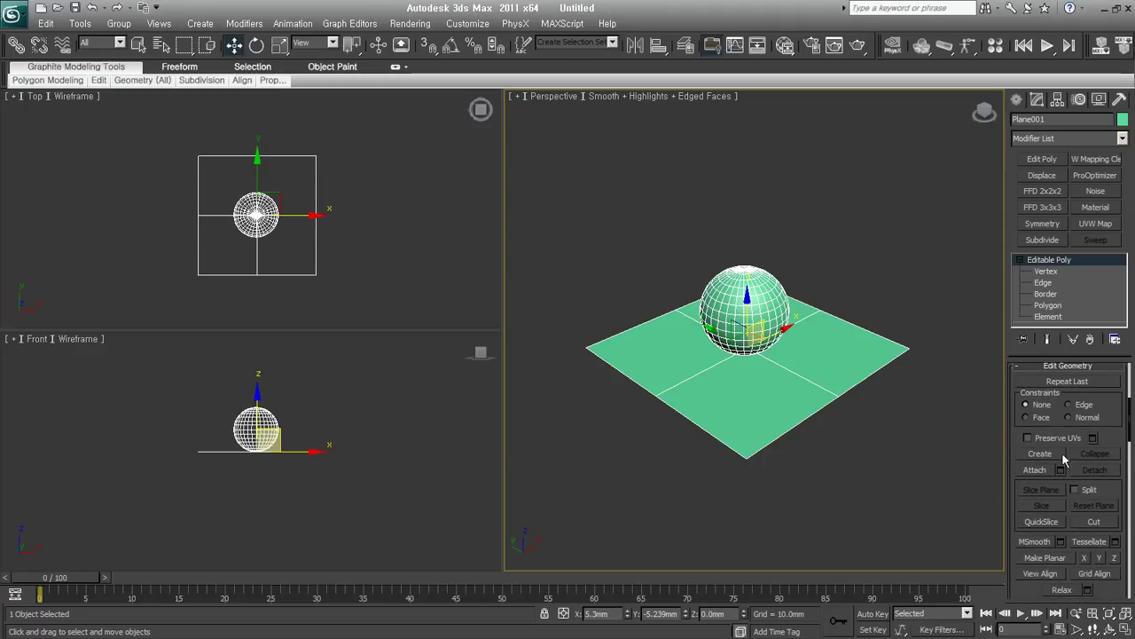
scroll(1114, 417, down, 2)
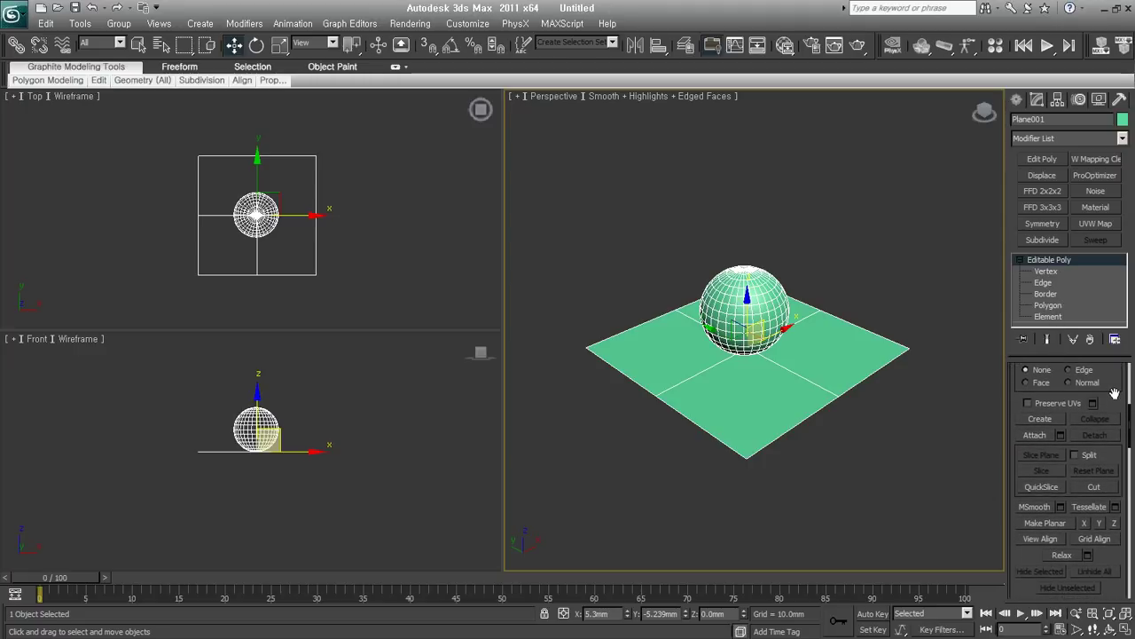
alt+middle_drag(787, 425, 830, 424)
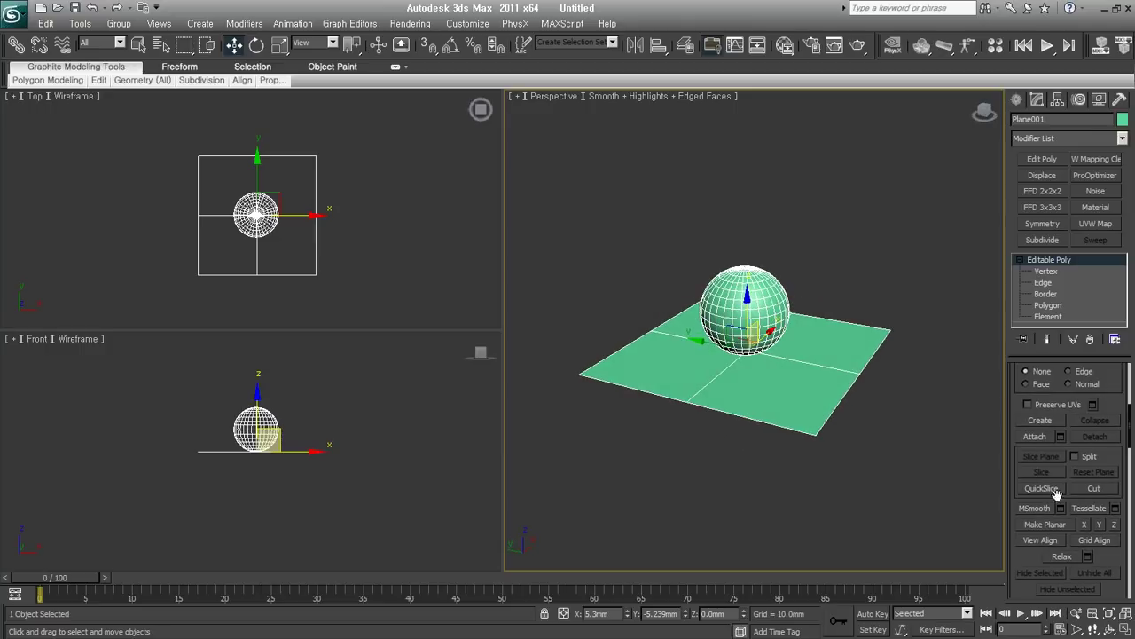
drag(1110, 391, 1111, 377)
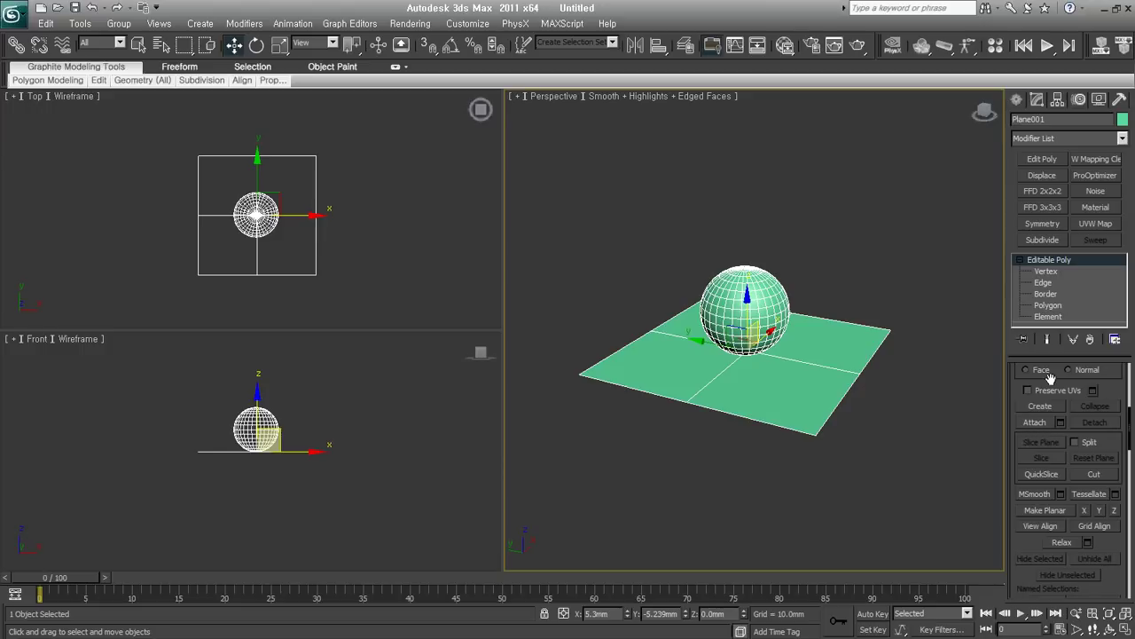
click(1054, 317)
click(940, 311)
click(742, 308)
drag(1051, 525, 1082, 265)
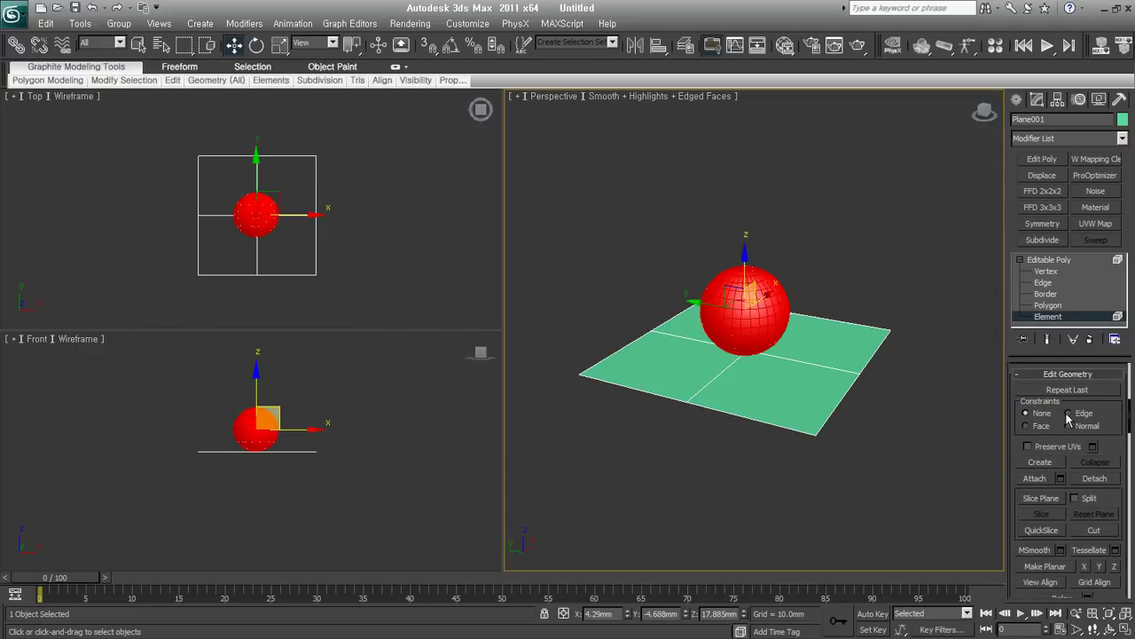
click(1095, 478)
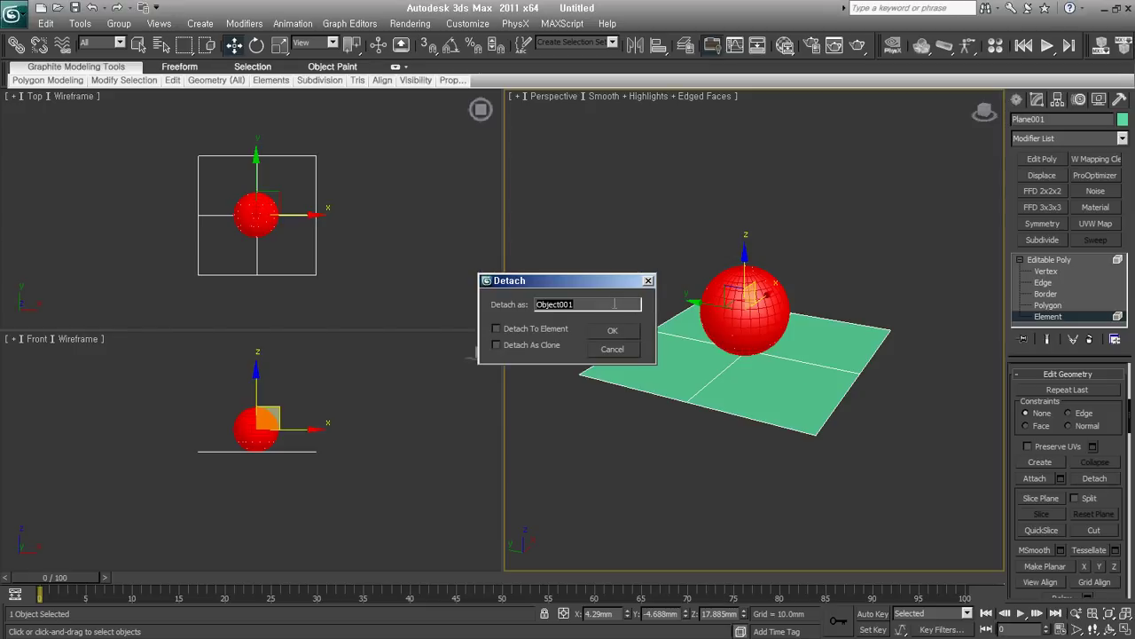
- Confirm detaching the sphere element as Object001, then select and move the plane
text(sp)
click(614, 332)
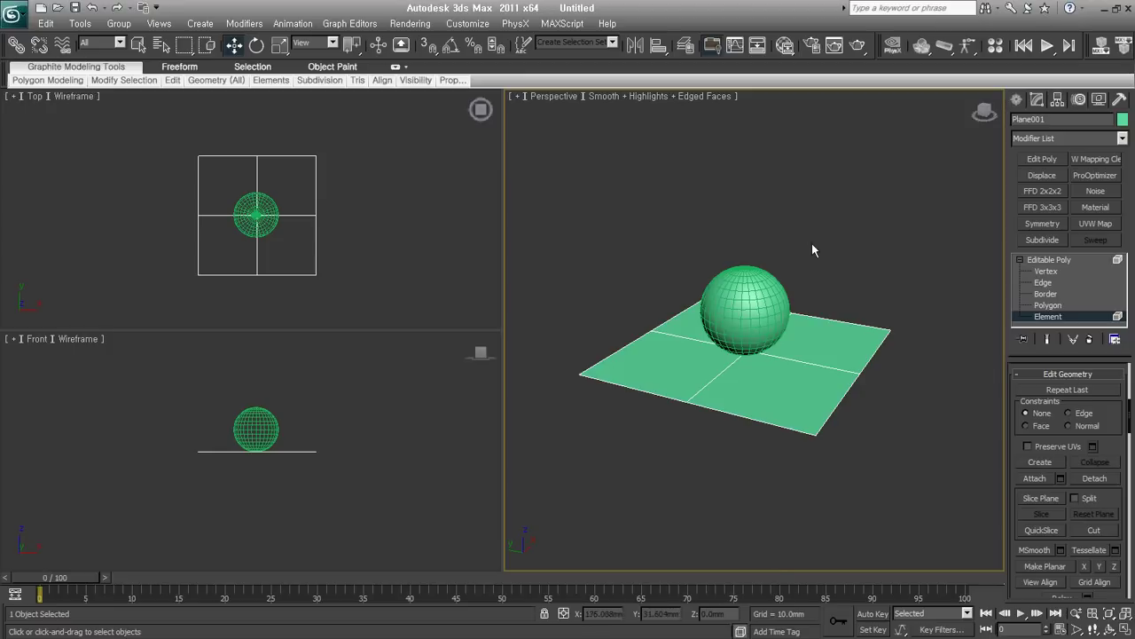
drag(795, 242, 622, 354)
drag(827, 216, 561, 385)
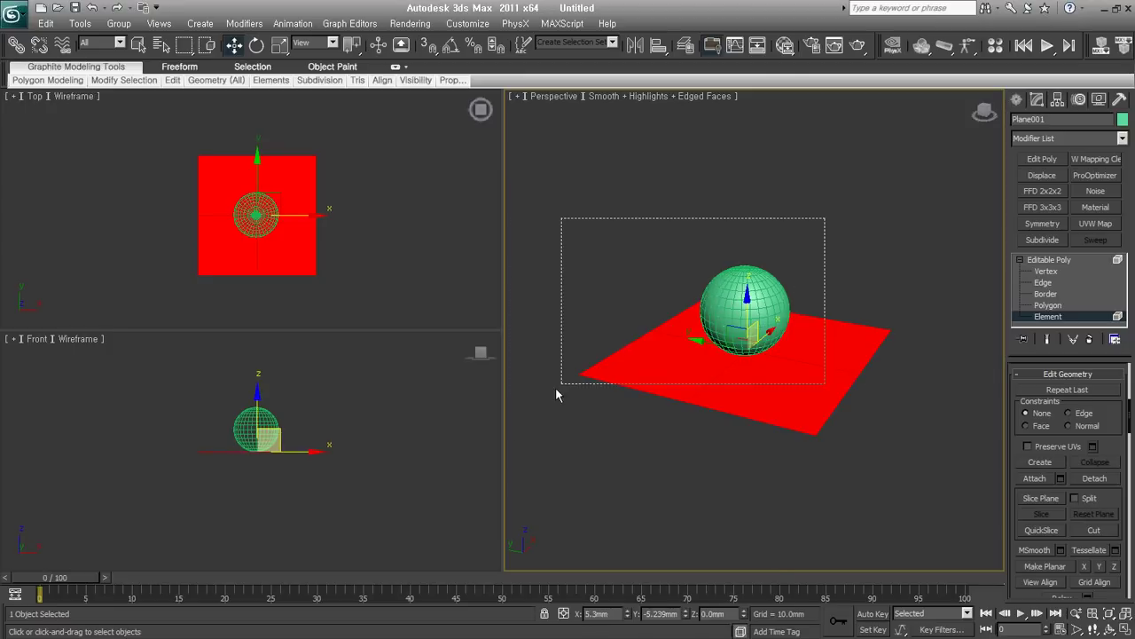
click(1071, 316)
mouse_move(765, 362)
mouse_down()
mouse_move(798, 352)
mouse_move(781, 393)
mouse_up()
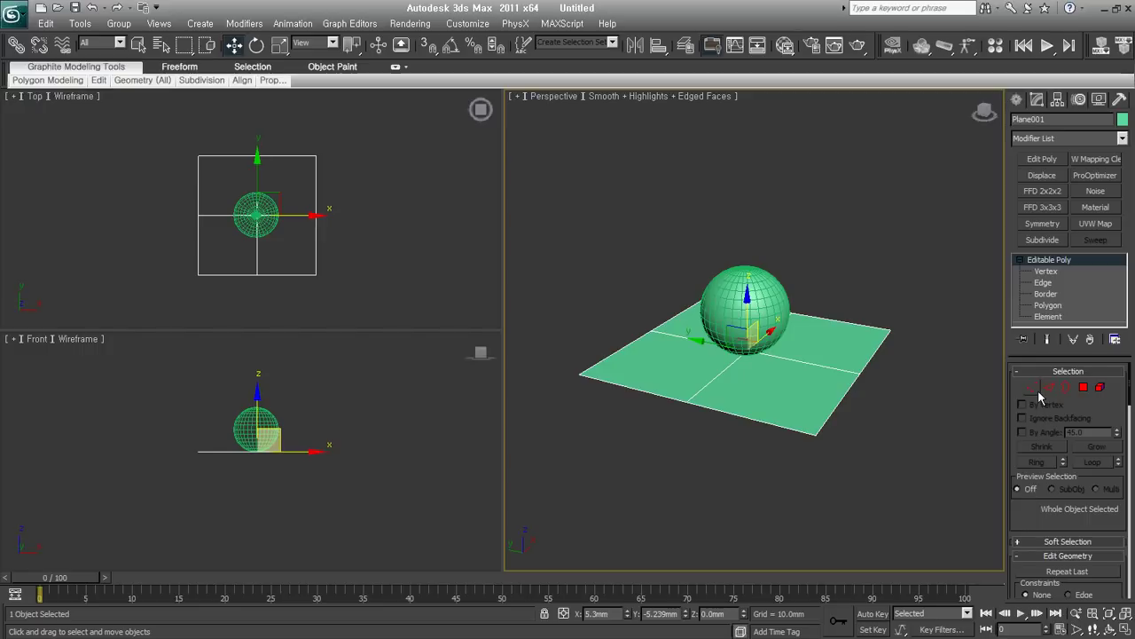
- Deselect all, reselect the plane, attach the sphere, and select the sphere element
scroll(1033, 381, down, 4)
scroll(1033, 377, down, 1)
scroll(1033, 377, down, 2)
scroll(1033, 377, down, 1)
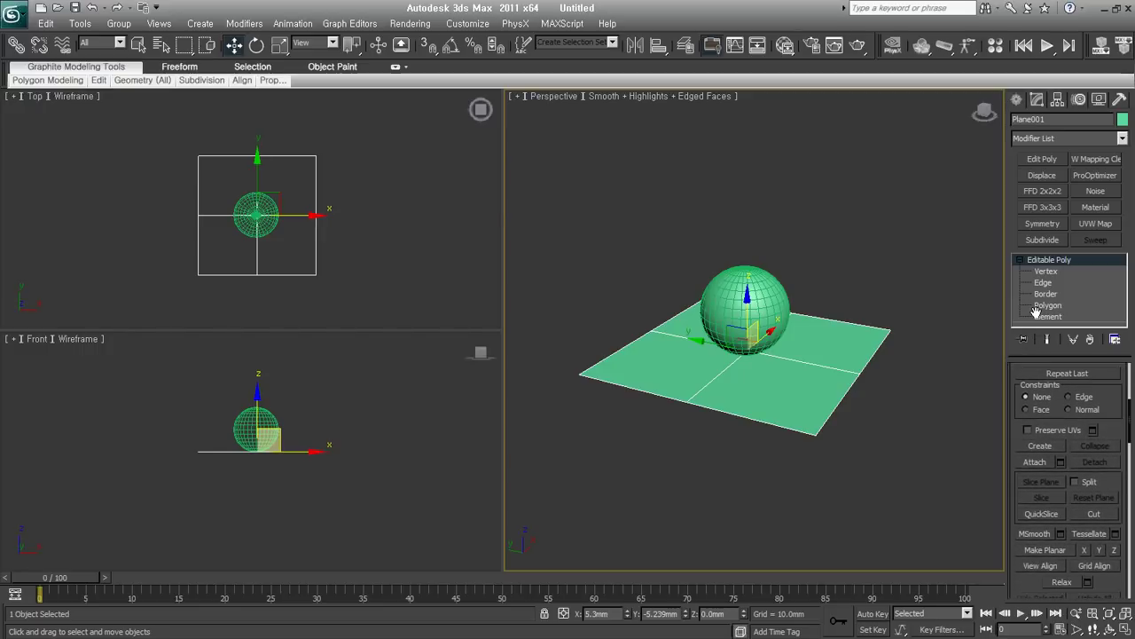
key(ctrl+d)
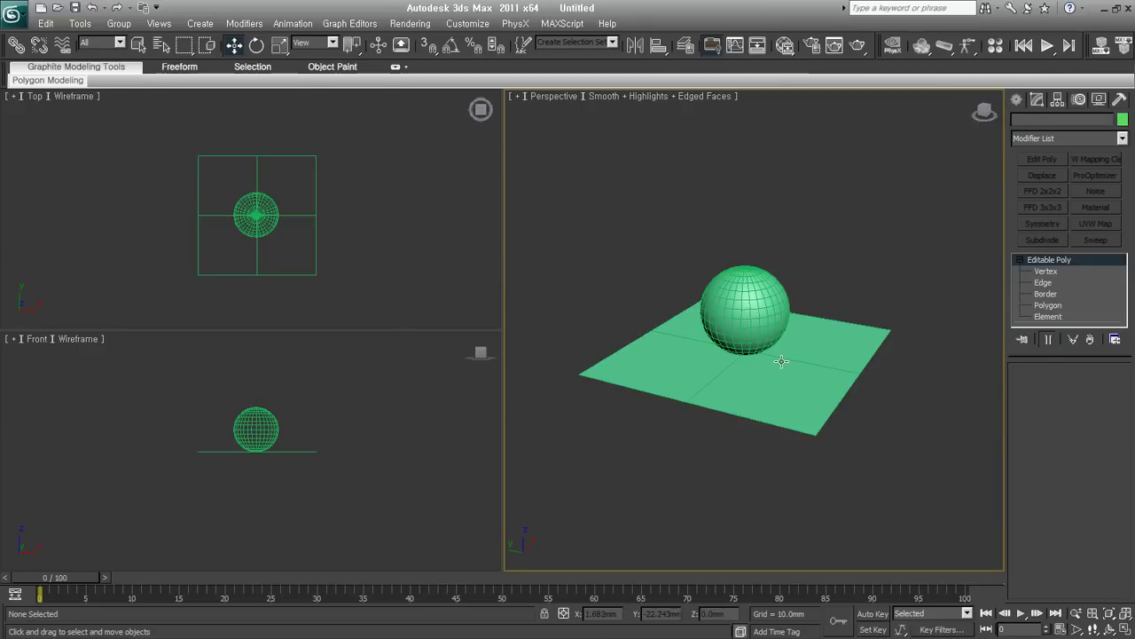
click(781, 361)
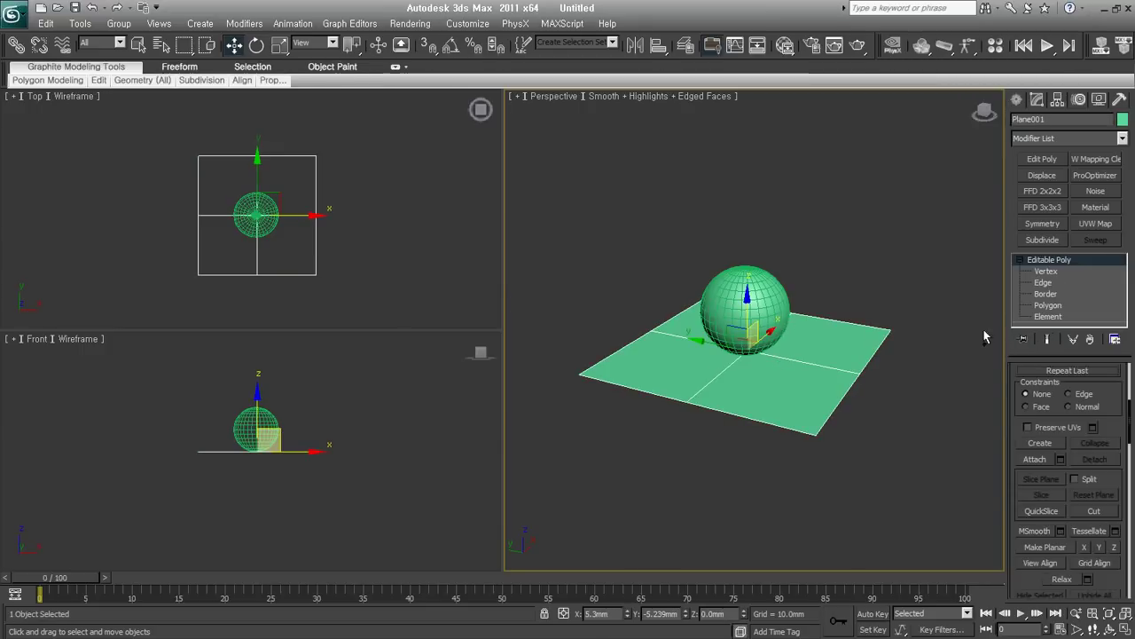
click(1038, 459)
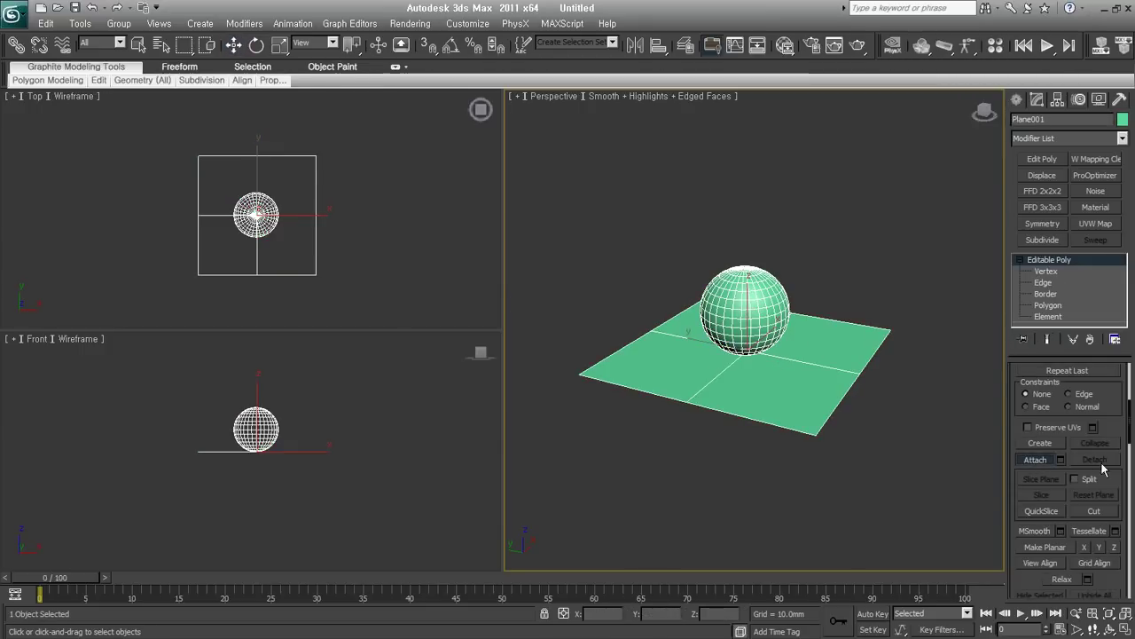
click(1048, 315)
click(741, 302)
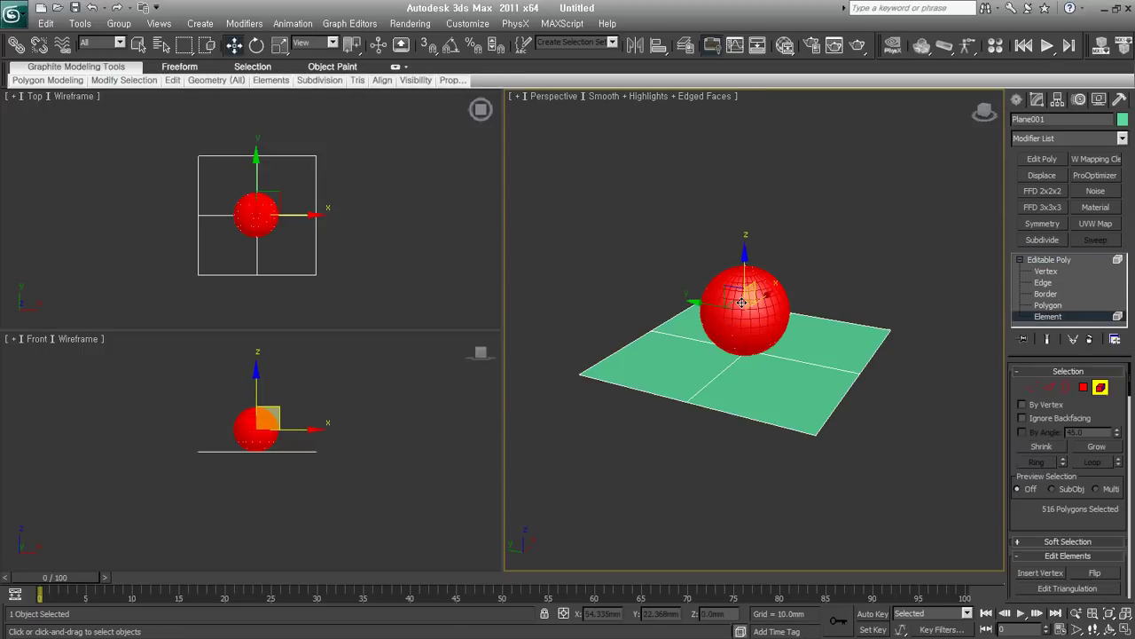
click(742, 308)
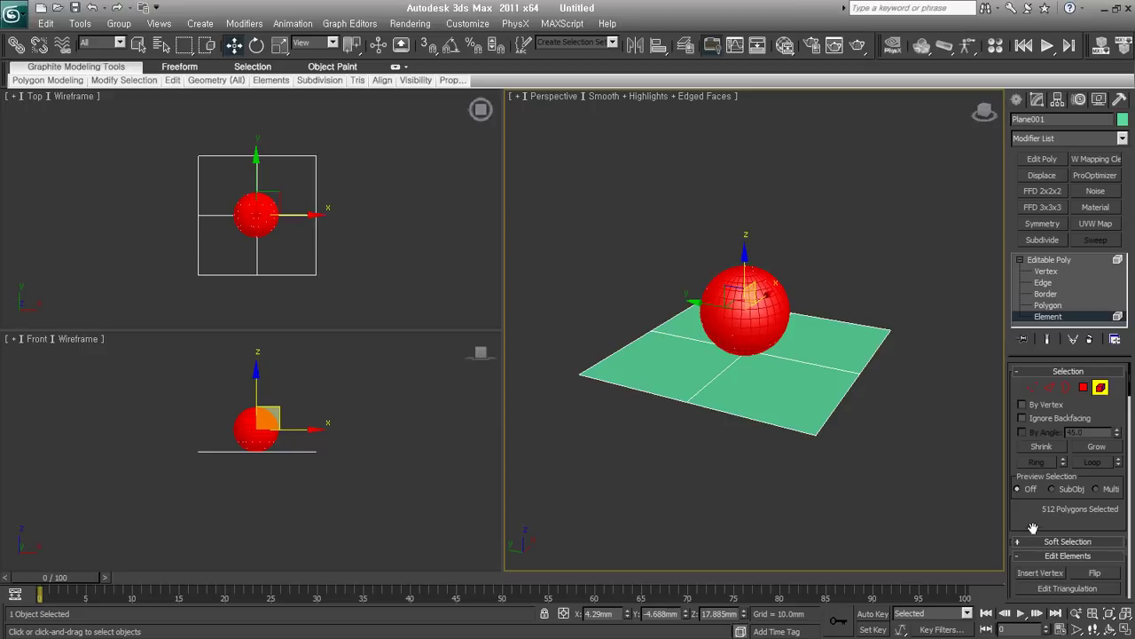
- Open Detach for the sphere element, cancel it, and orbit the Perspective view
scroll(1033, 529, down, 3)
scroll(1065, 497, down, 3)
scroll(1073, 479, down, 3)
scroll(1091, 457, down, 3)
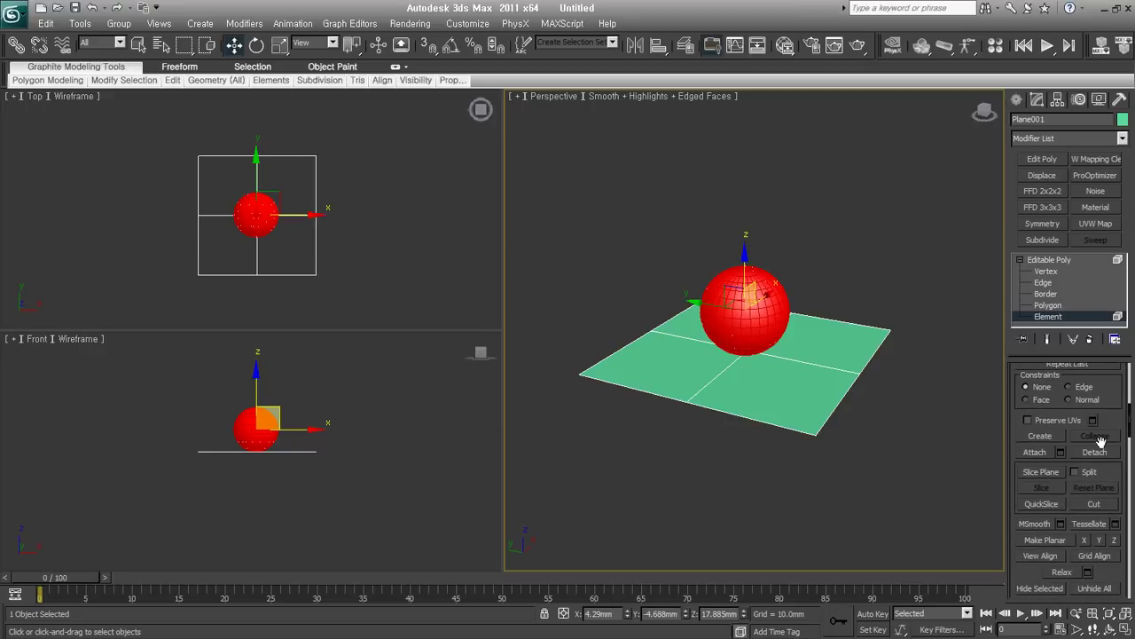
click(1098, 454)
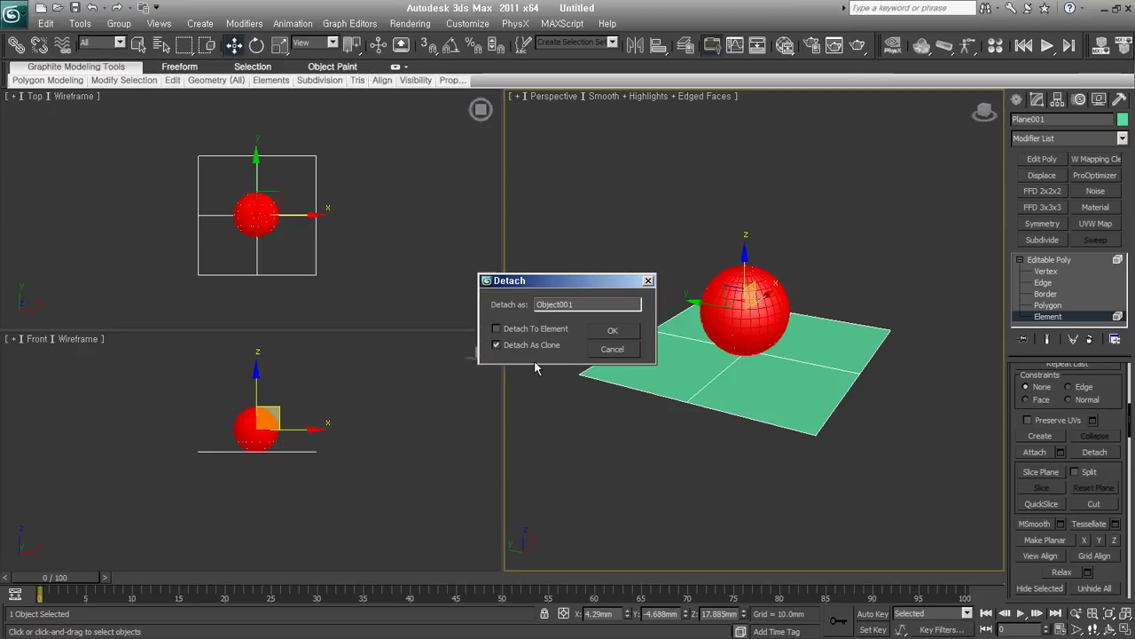
click(621, 351)
alt+middle_drag(830, 356, 801, 339)
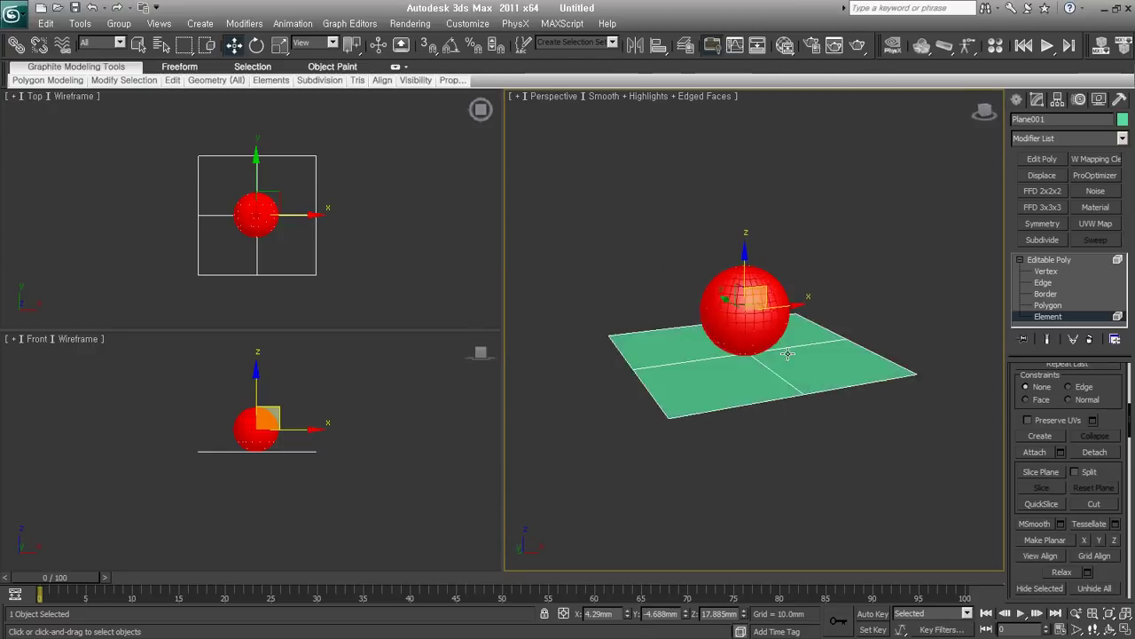
click(1047, 305)
- Box-select the sphere's top 192 polygons and detach them as a clone named Object001
drag(798, 233, 686, 299)
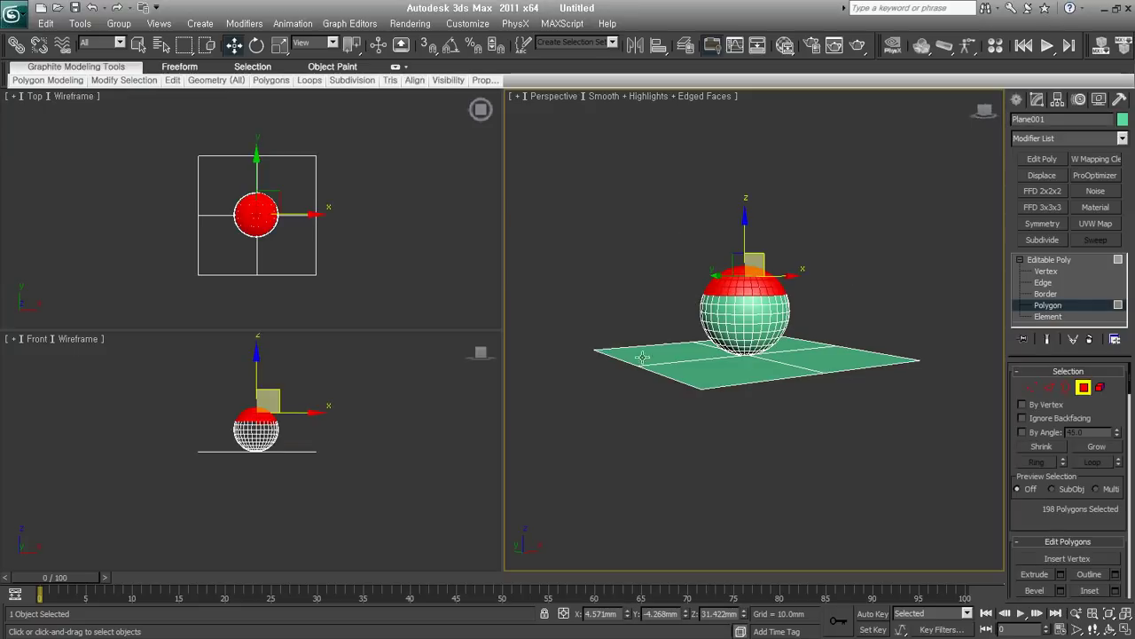
alt+middle_drag(654, 332, 899, 371)
alt+drag(869, 429, 692, 366)
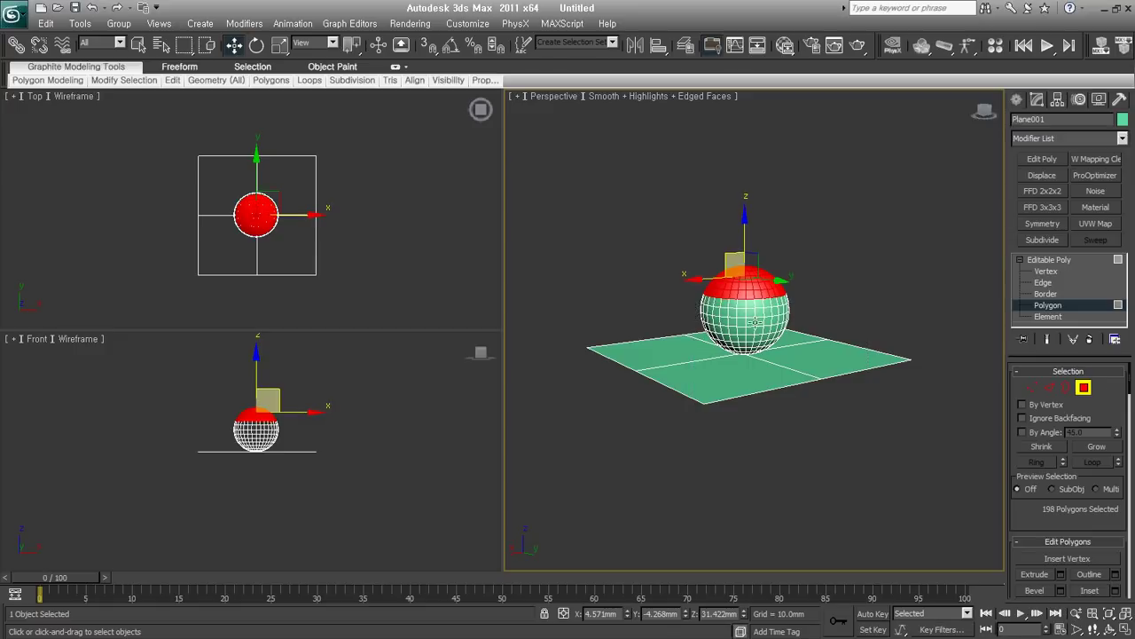
alt+middle_drag(692, 381, 694, 407)
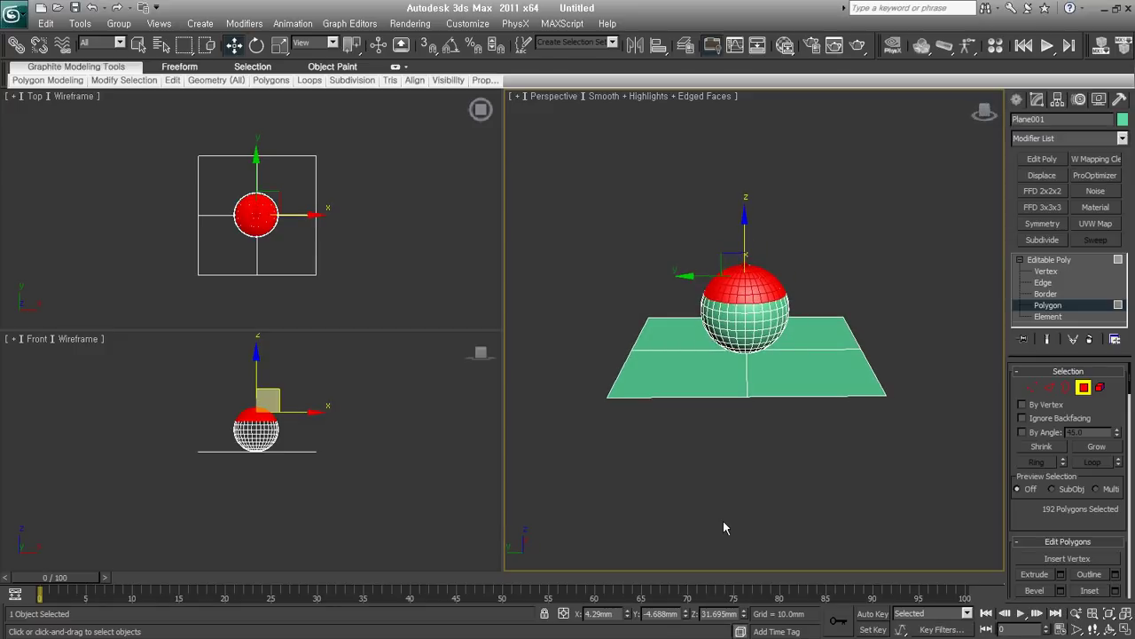
drag(1049, 510, 1058, 198)
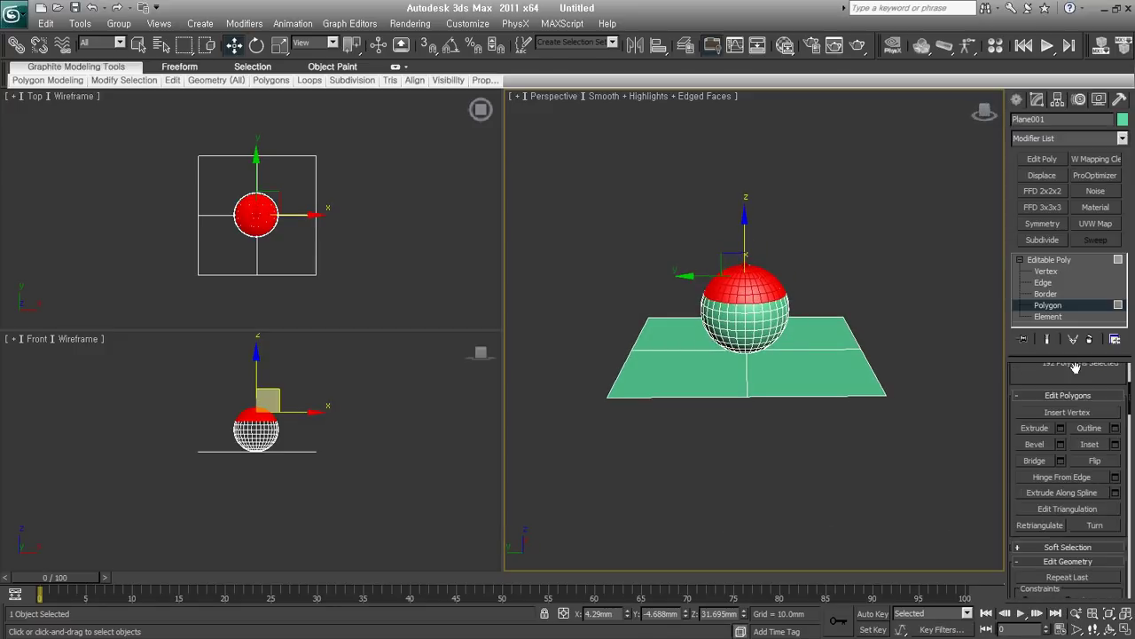
scroll(1100, 346, down, 1)
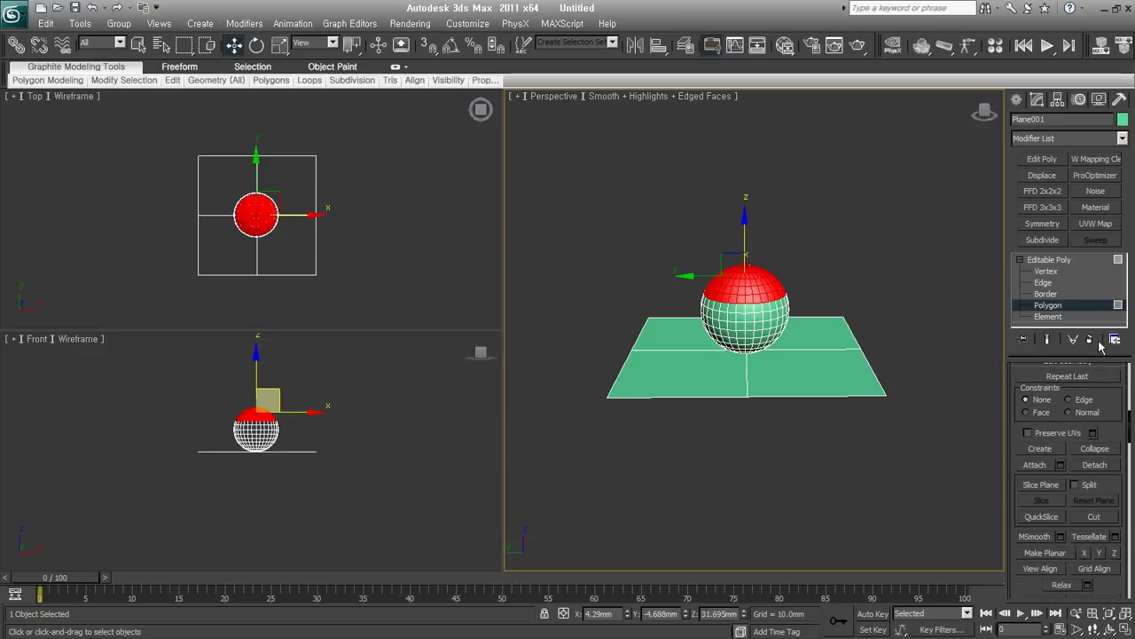
click(1098, 465)
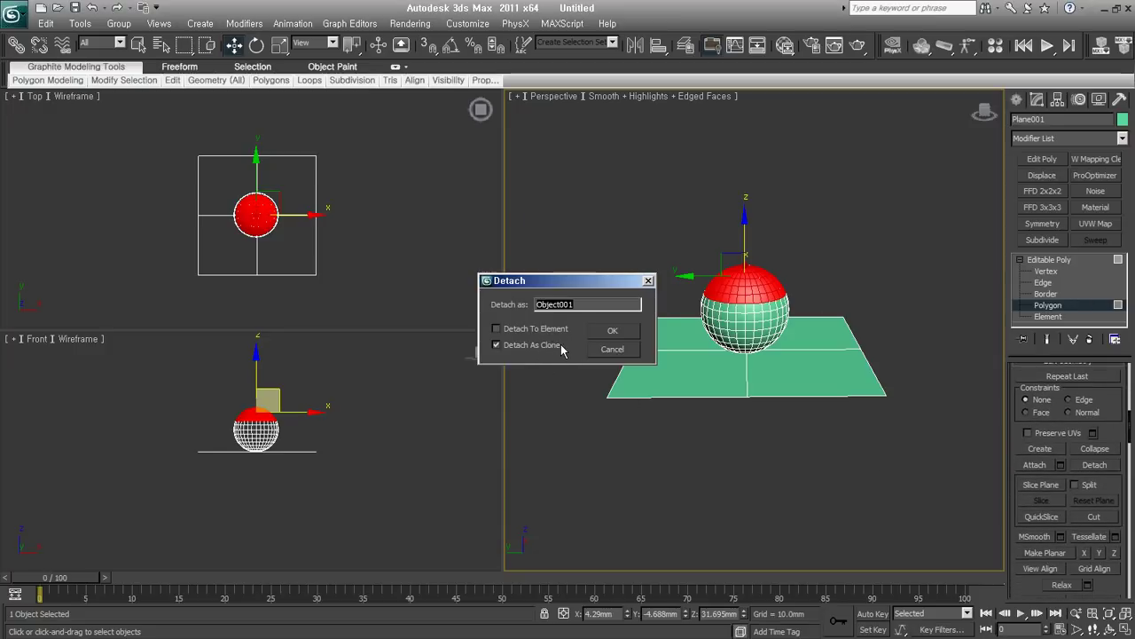
click(610, 330)
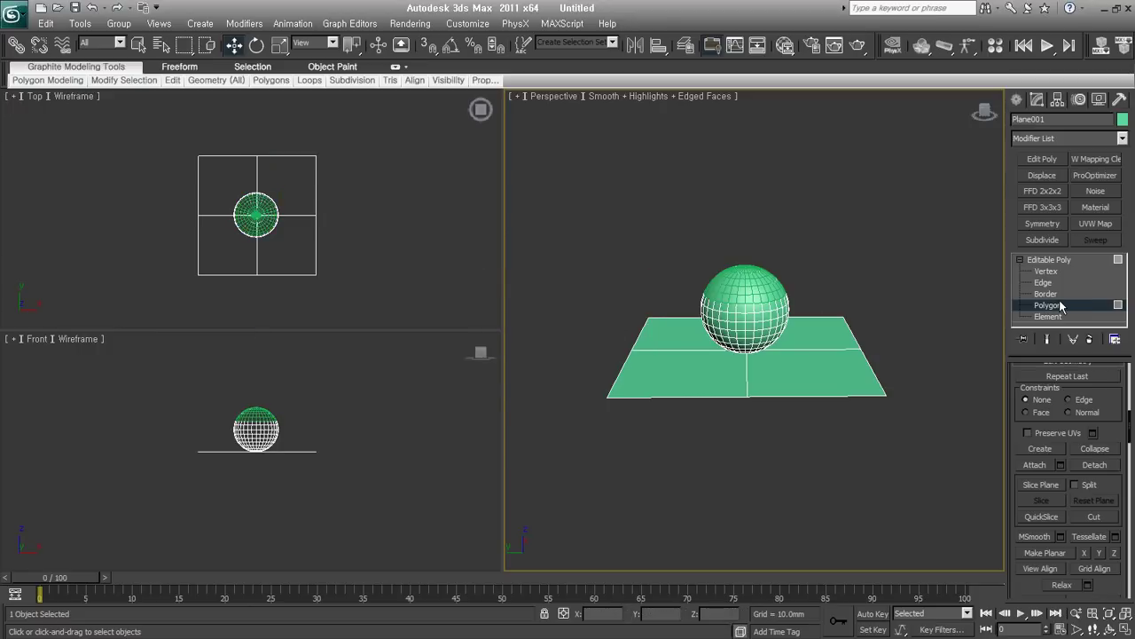
- Select Object001, test-lift it off the sphere and undo, then select its polygons
alt+middle_drag(953, 352, 816, 388)
click(882, 293)
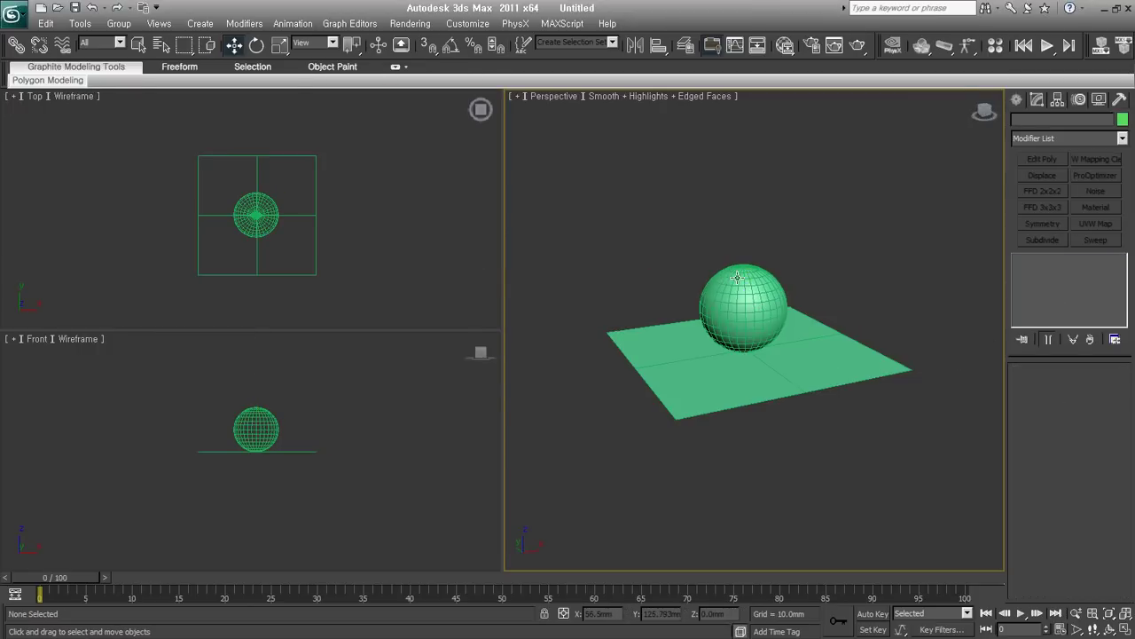
click(737, 278)
drag(746, 290, 764, 236)
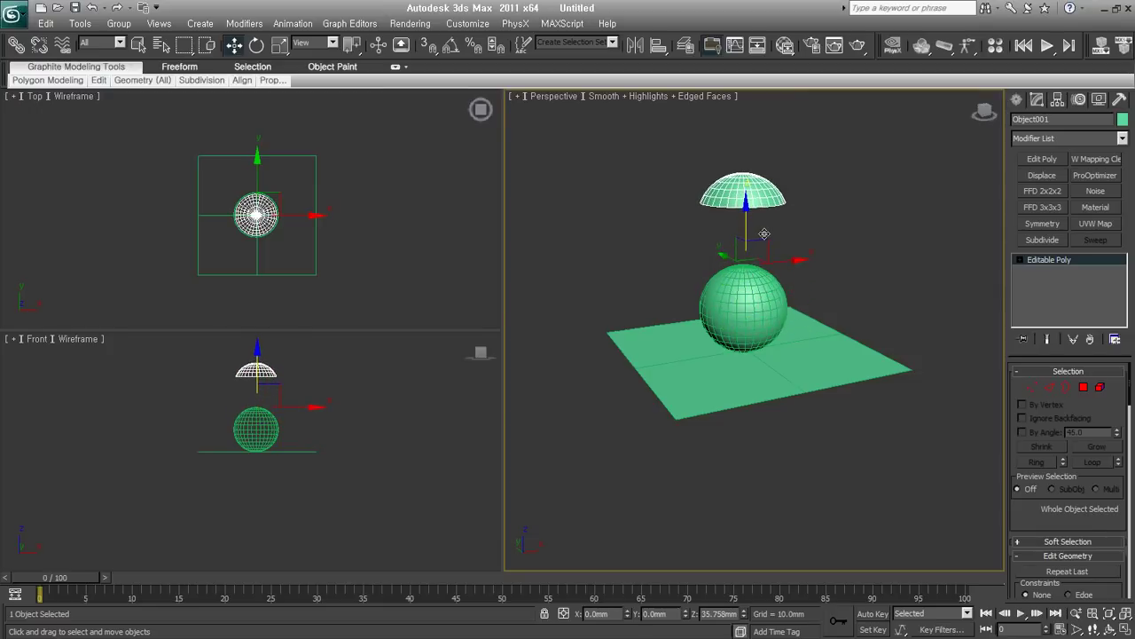
key(ctrl+z)
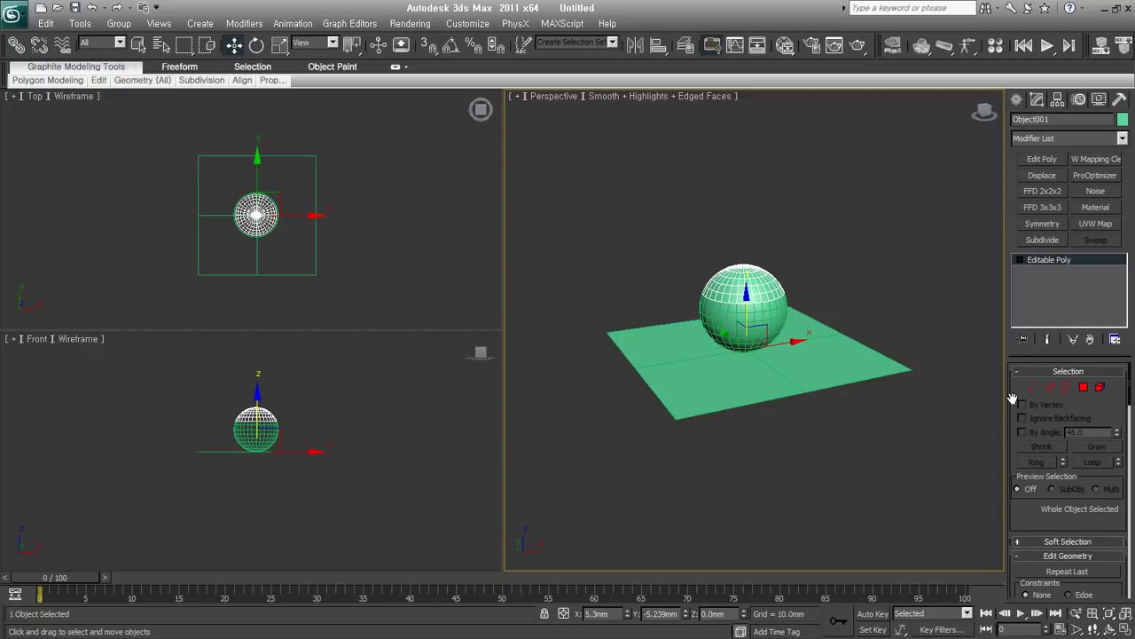
click(1083, 386)
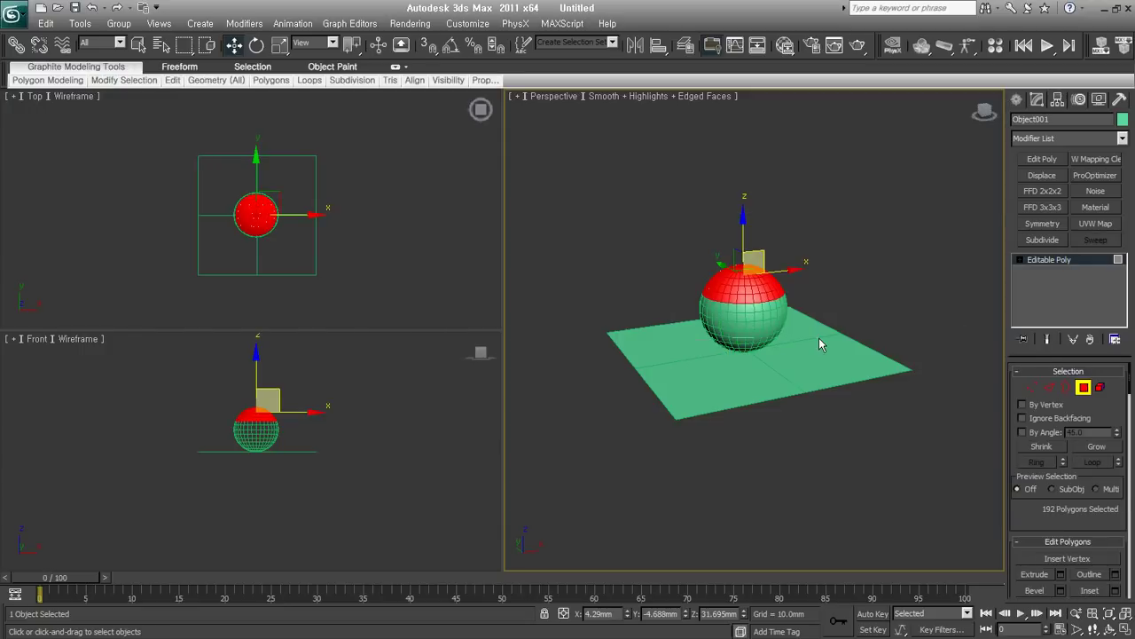
- Test interactive upward extrusions of the red cap polygons, undoing each attempt
drag(1024, 526, 1043, 346)
click(1036, 387)
scroll(736, 358, up, 1)
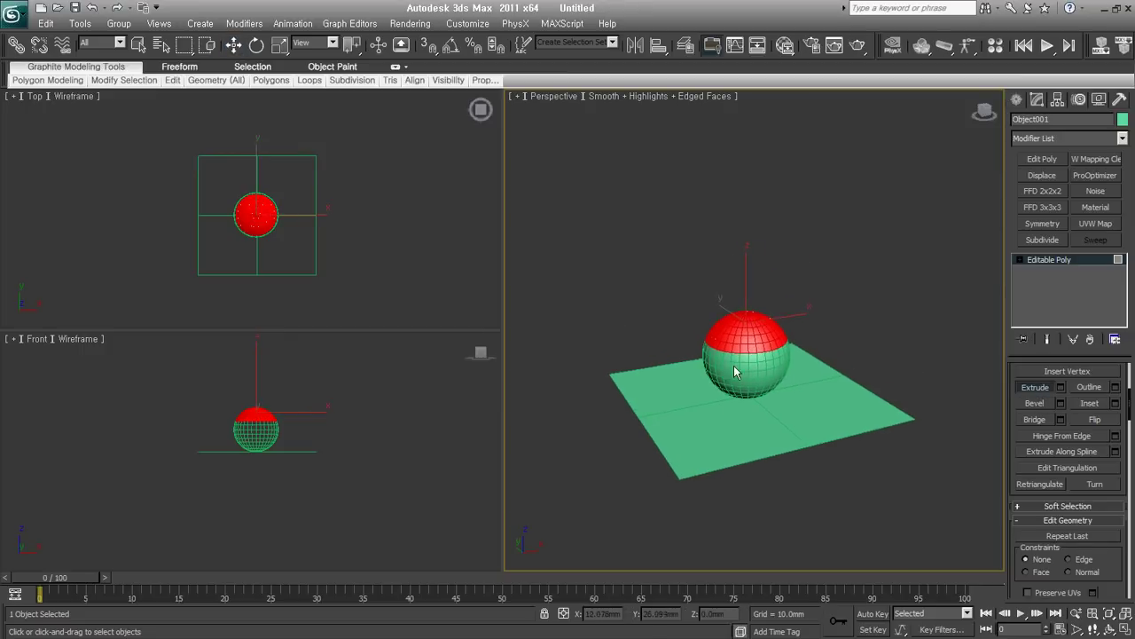
scroll(736, 357, up, 3)
drag(752, 373, 773, 303)
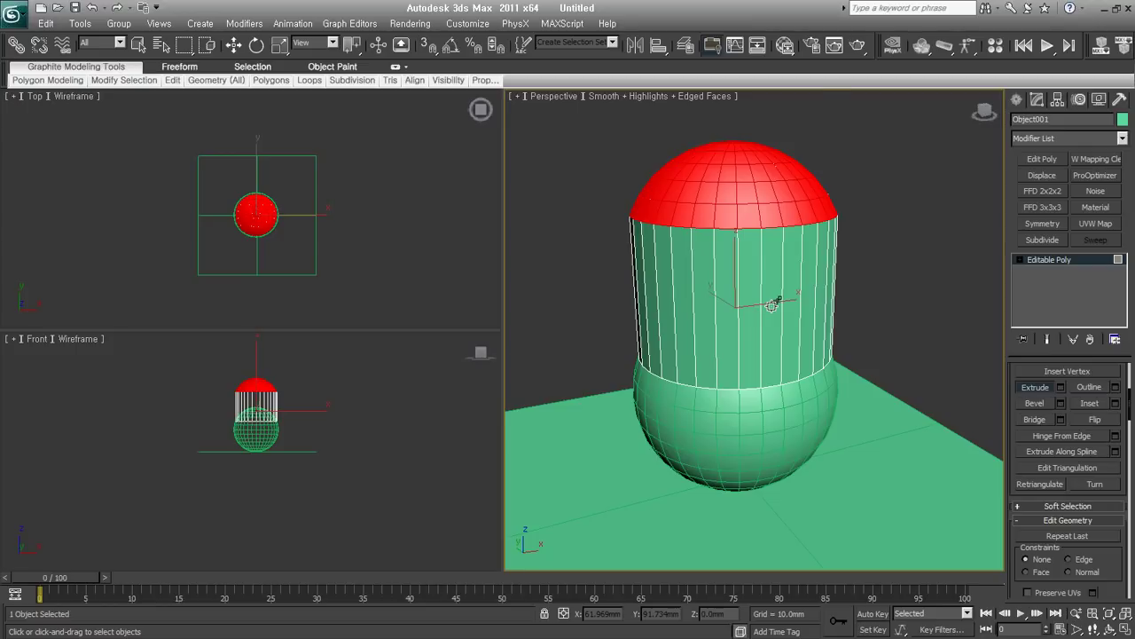
key(ctrl+z)
drag(753, 359, 761, 296)
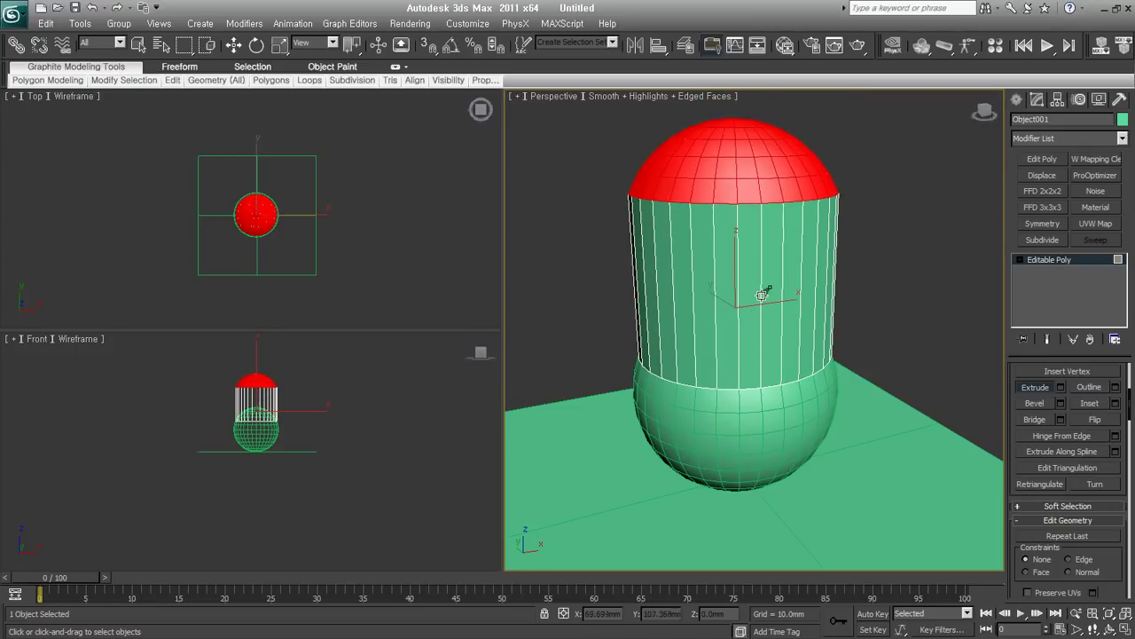
key(ctrl+z)
mouse_move(755, 375)
mouse_down()
mouse_move(763, 287)
mouse_move(771, 291)
mouse_up()
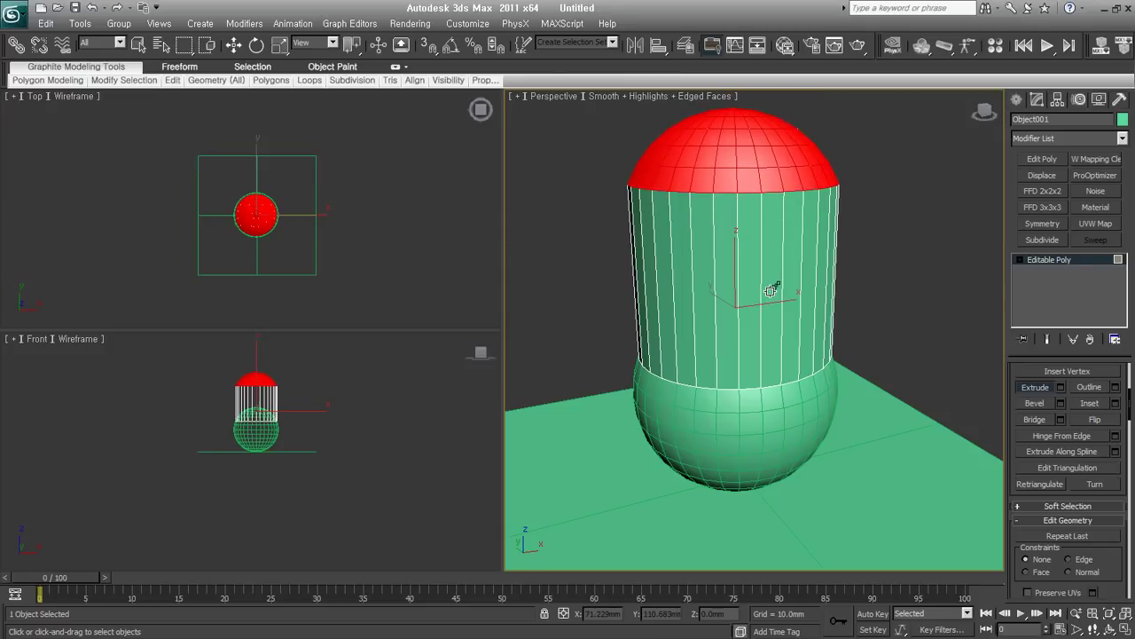
key(ctrl+z)
- Open the Extrude Polygons settings from the right-click menu, previewing a 28.322mm Group extrusion
scroll(750, 375, down, 5)
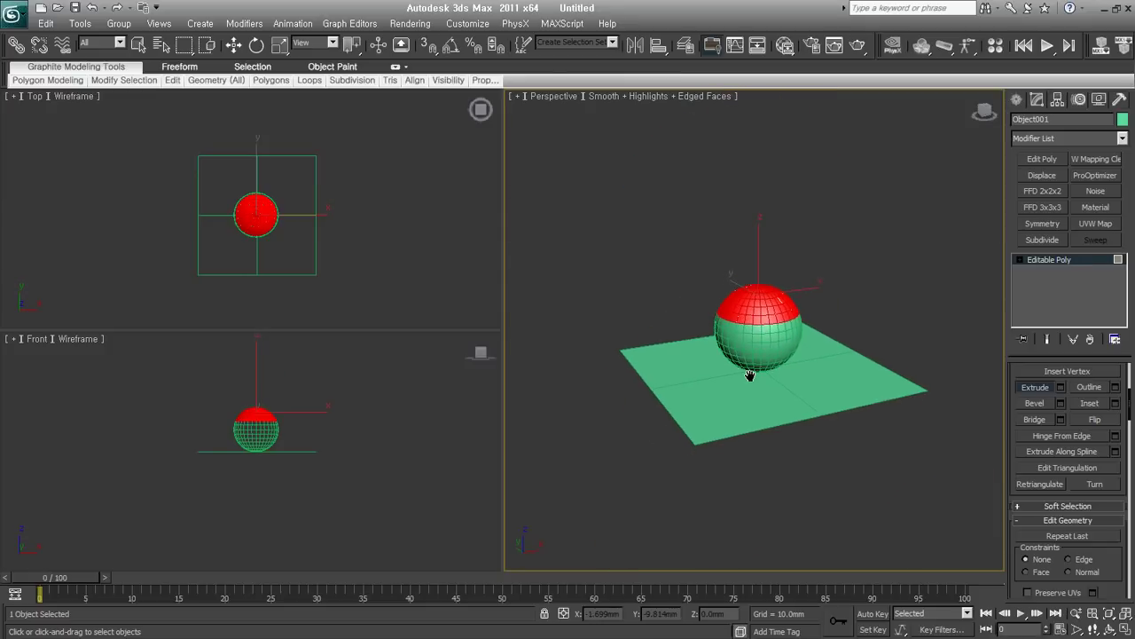
middle_drag(753, 385, 763, 364)
key(w)
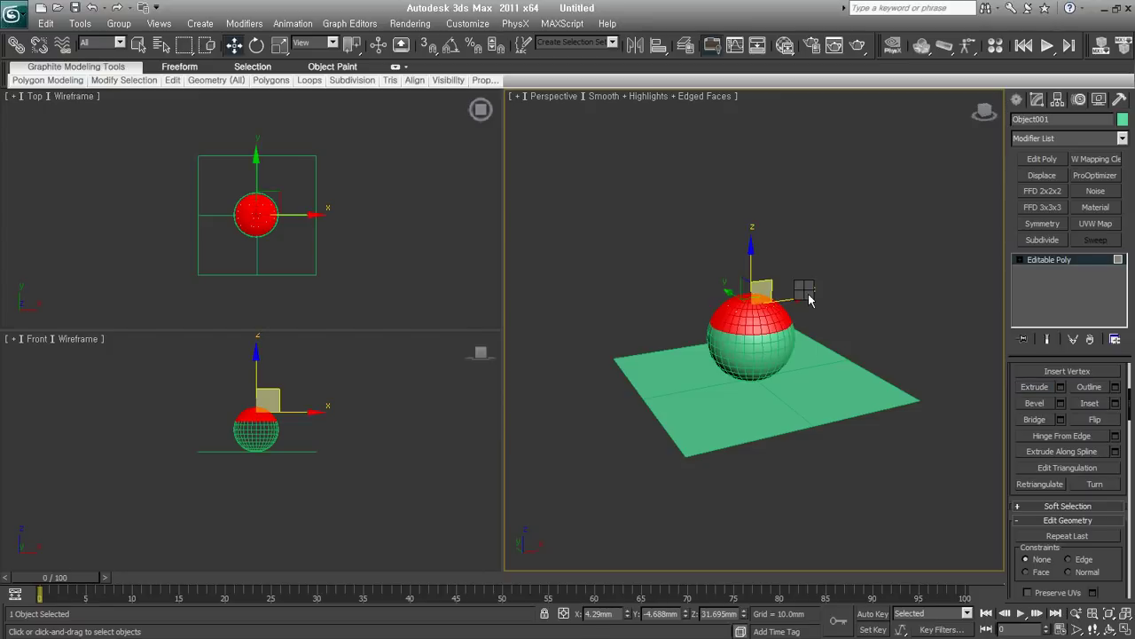
right_click(806, 291)
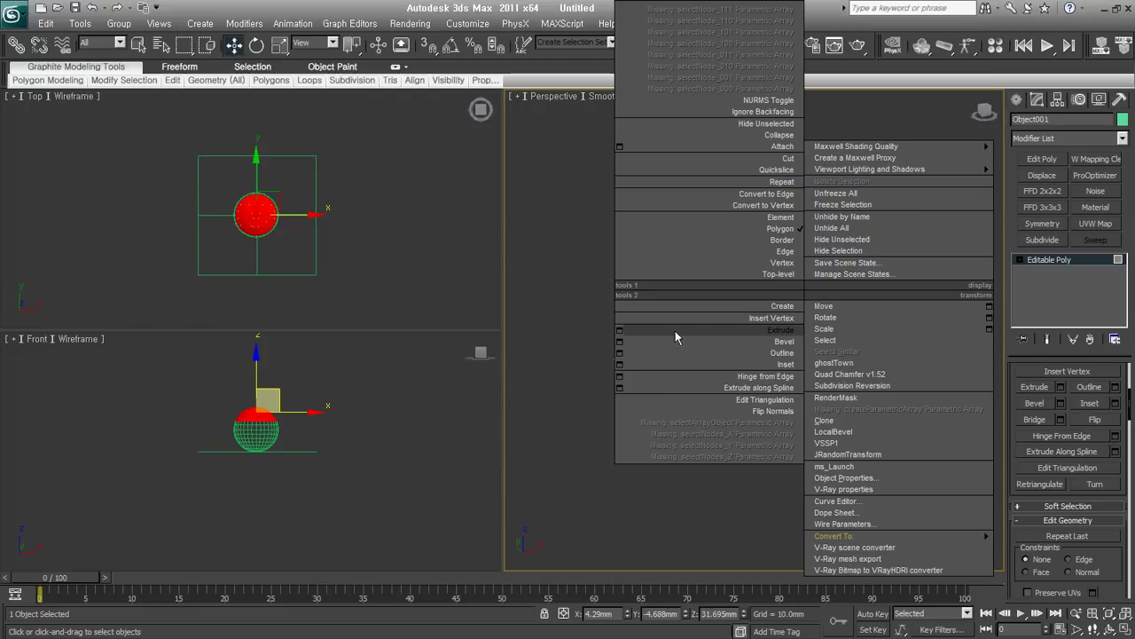
click(621, 334)
drag(611, 287, 679, 376)
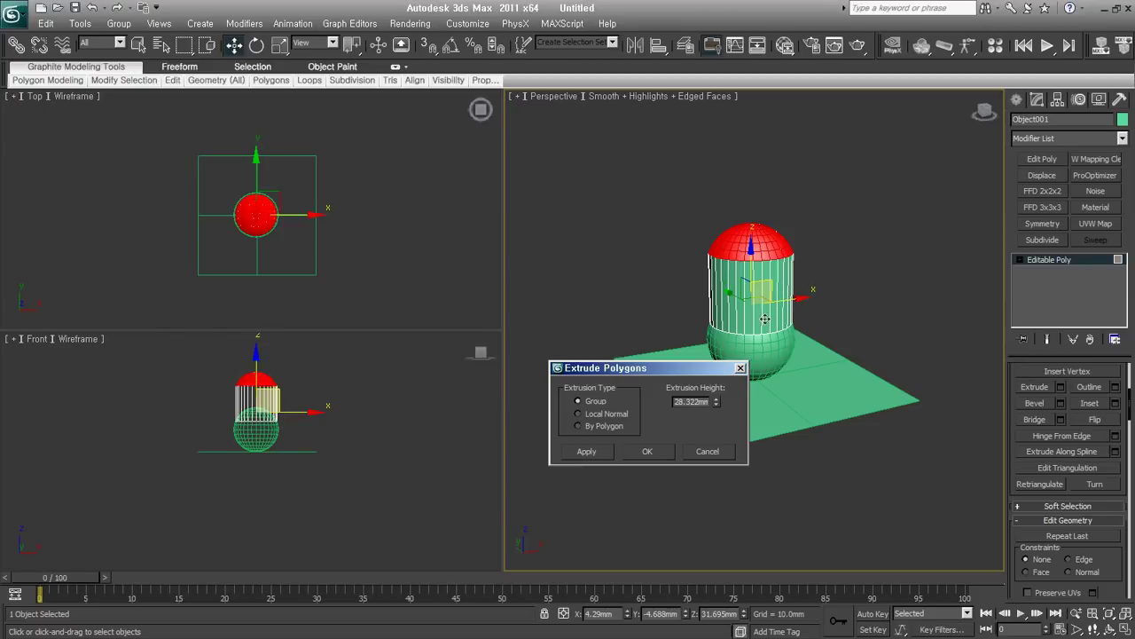
- Extrude the sphere's top polygons By Polygon at about 18.3mm, then clear the selection
click(611, 417)
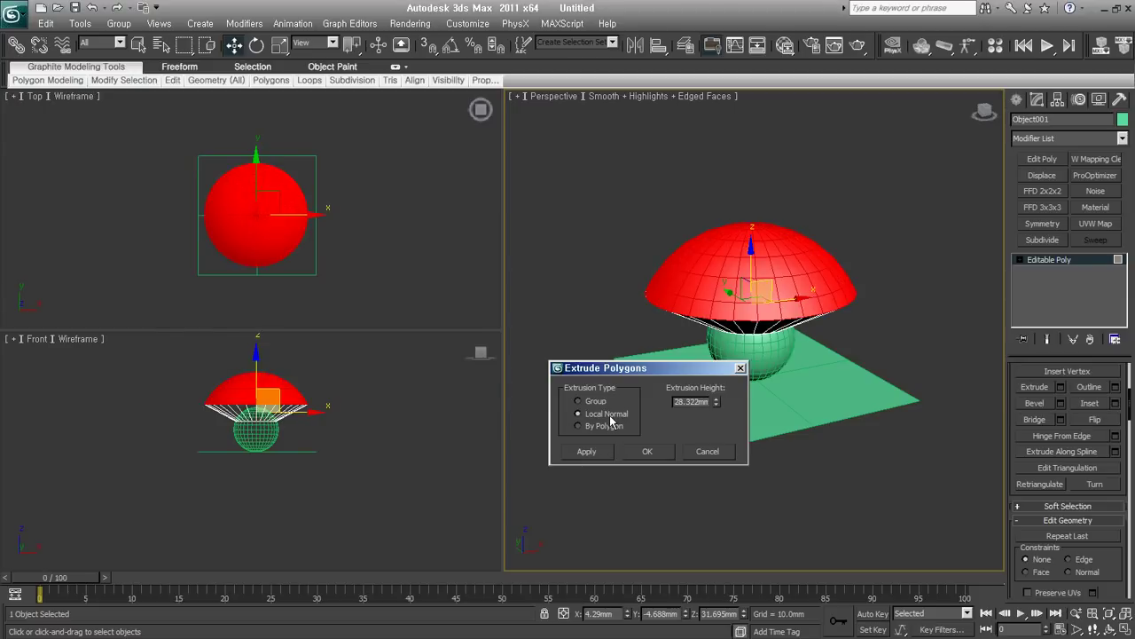
drag(716, 405, 723, 434)
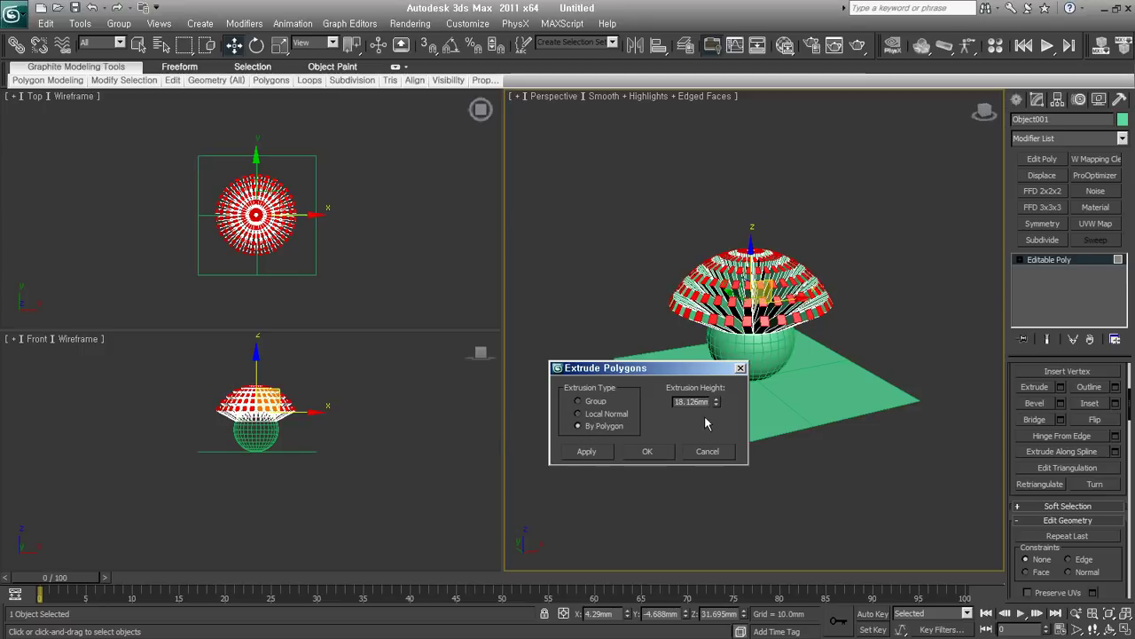
mouse_move(717, 402)
mouse_down()
mouse_move(707, 376)
mouse_move(717, 401)
mouse_up()
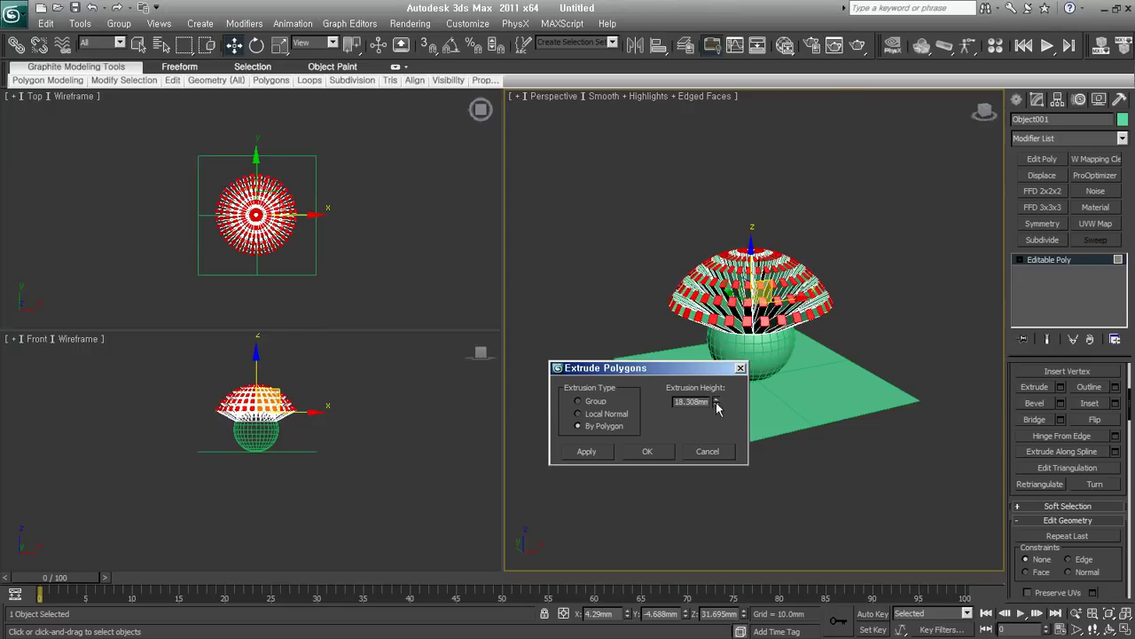
click(647, 451)
mouse_move(763, 417)
alt+middle_down()
mouse_move(923, 342)
mouse_move(940, 315)
mouse_move(822, 363)
mouse_move(768, 359)
alt+middle_up()
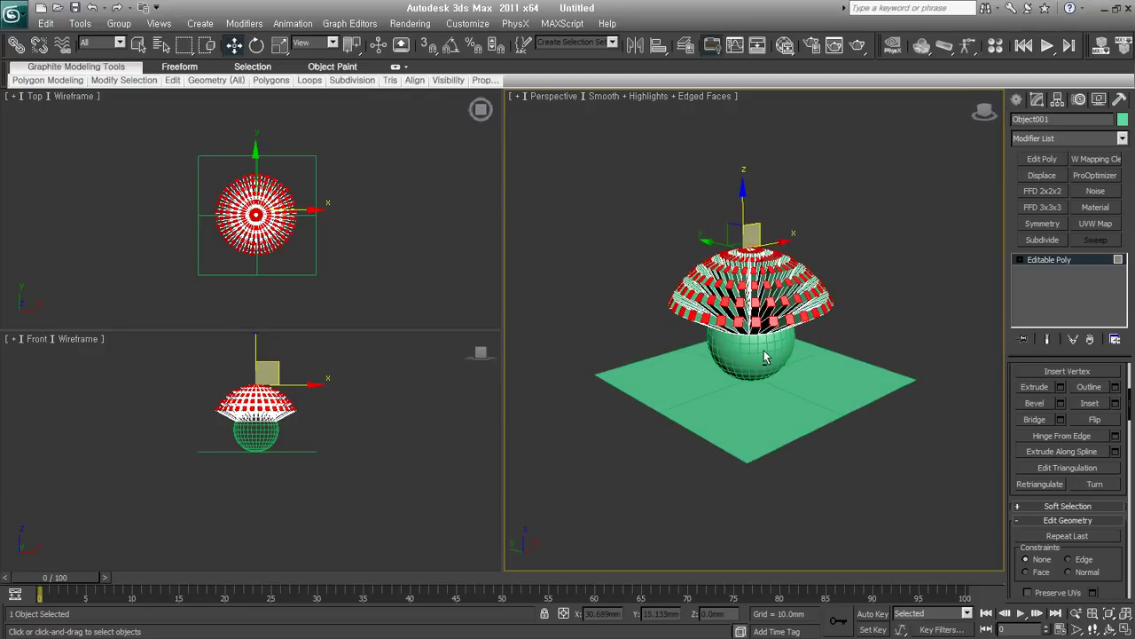
click(812, 465)
middle_drag(812, 465, 850, 500)
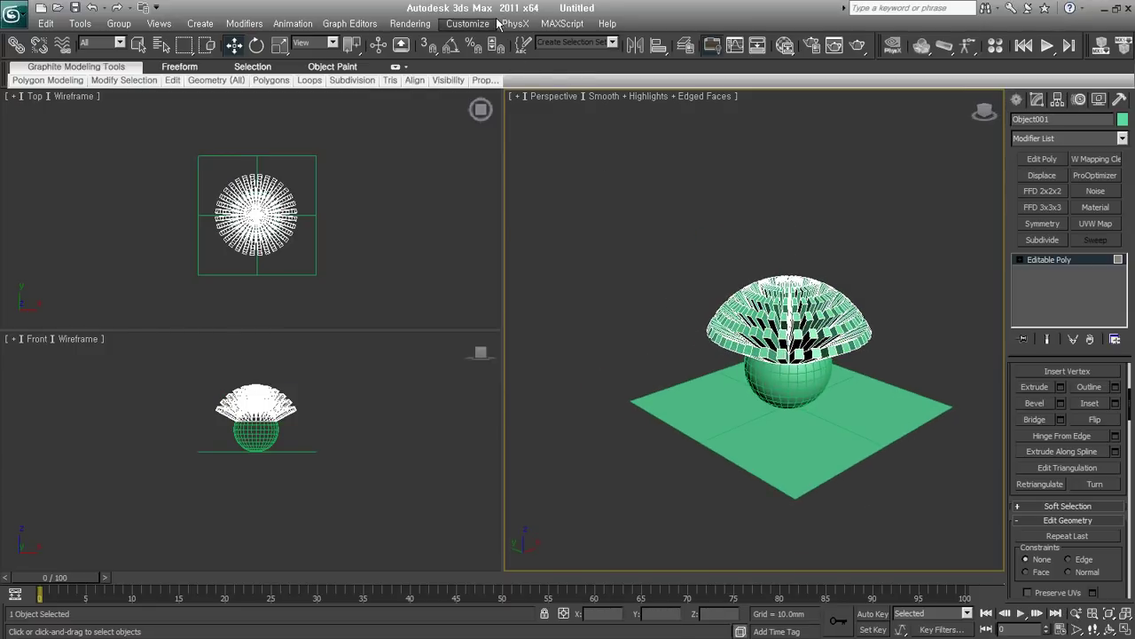
- Undo the By Polygon extrusion, cancel the reopened Extrude settings and re-enter Polygon level
alt+middle_drag(849, 380, 874, 370)
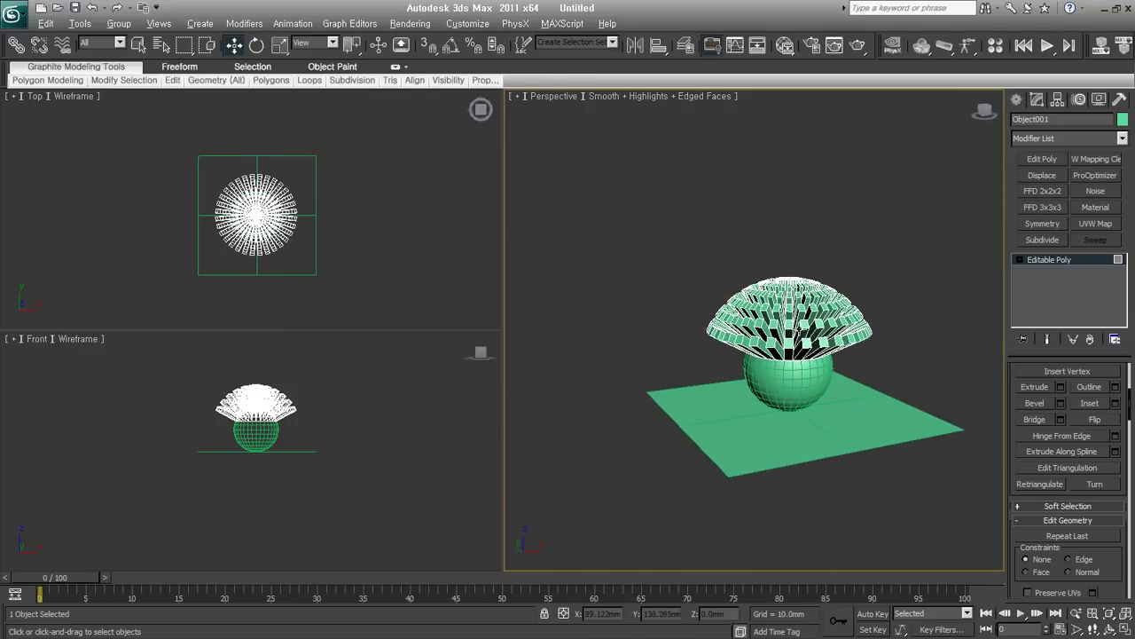
key(ctrl+a)
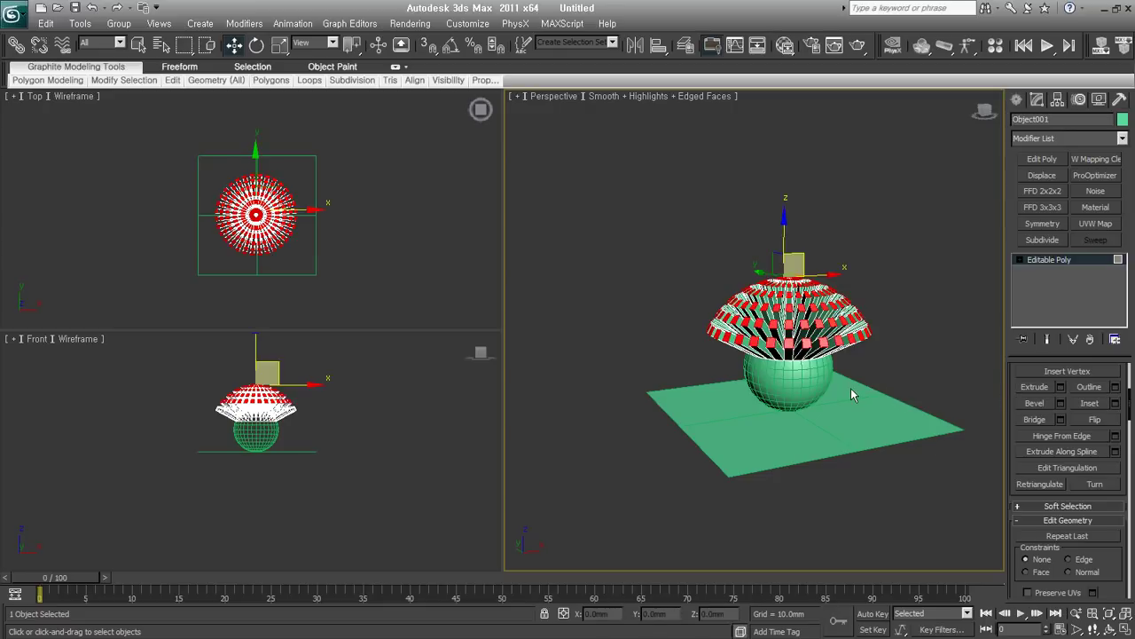
key(ctrl+z)
alt+middle_drag(851, 396, 812, 408)
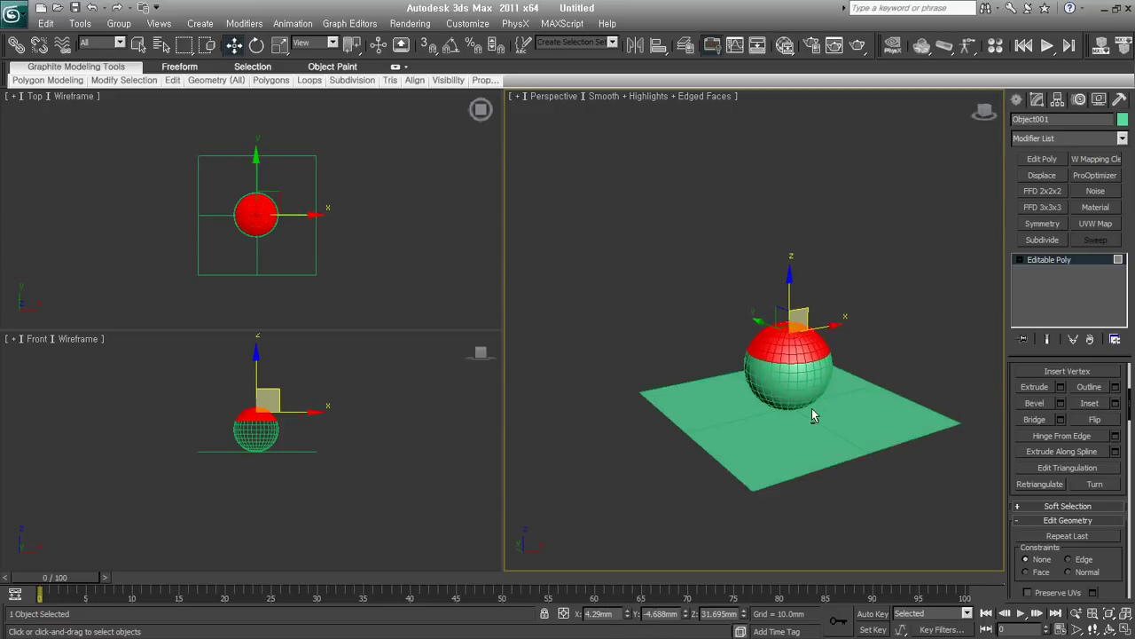
click(1061, 388)
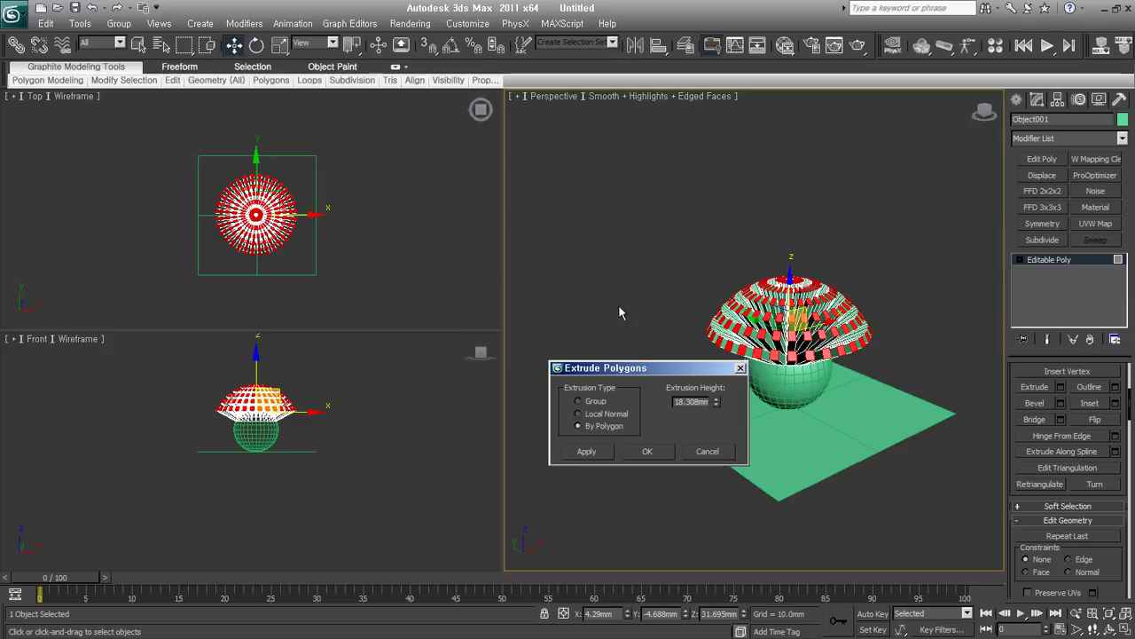
click(700, 451)
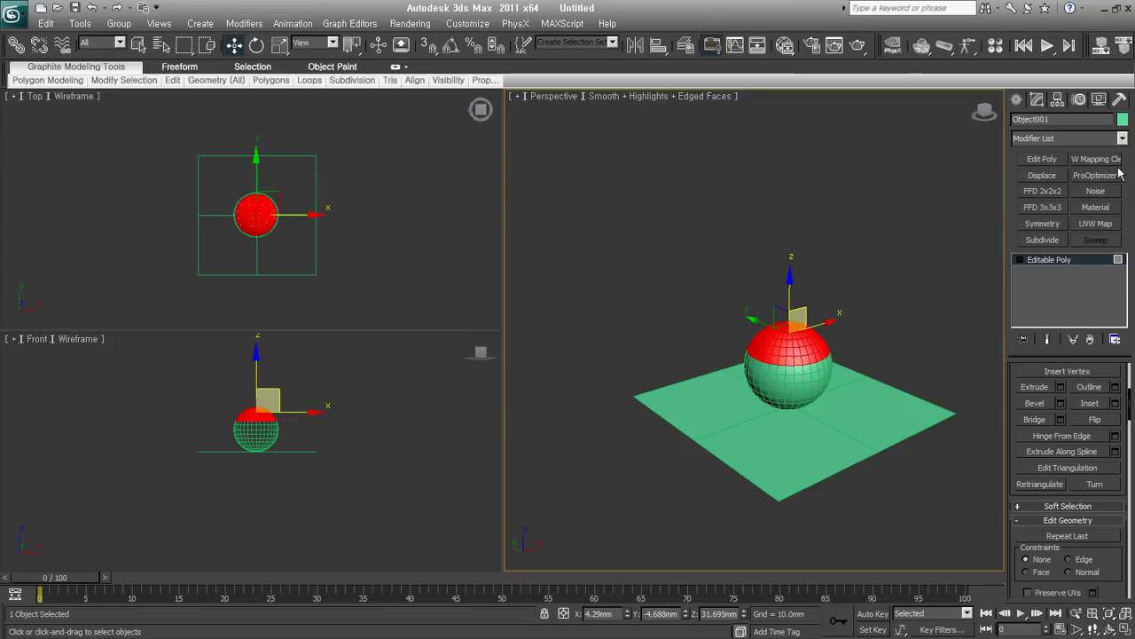
click(1047, 259)
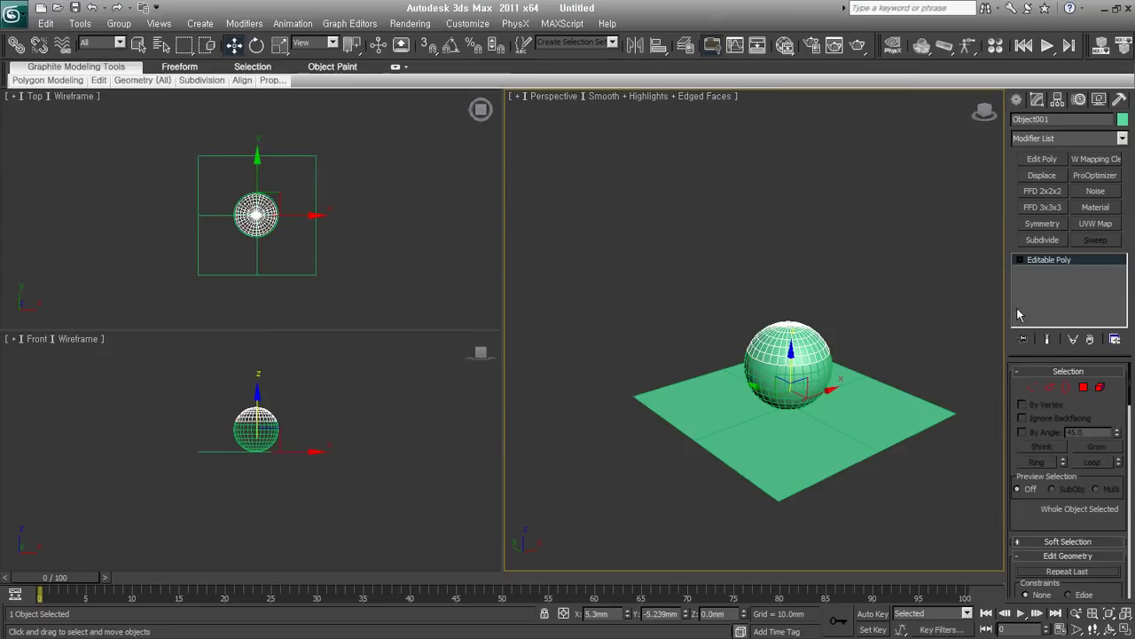
click(1083, 387)
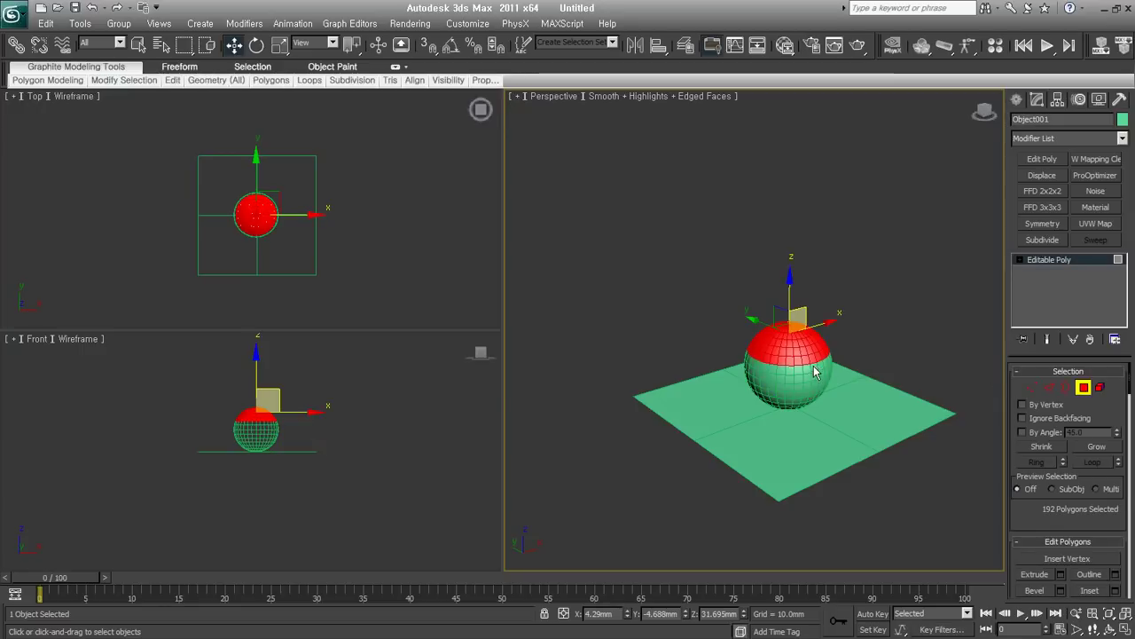
alt+middle_drag(816, 374, 852, 354)
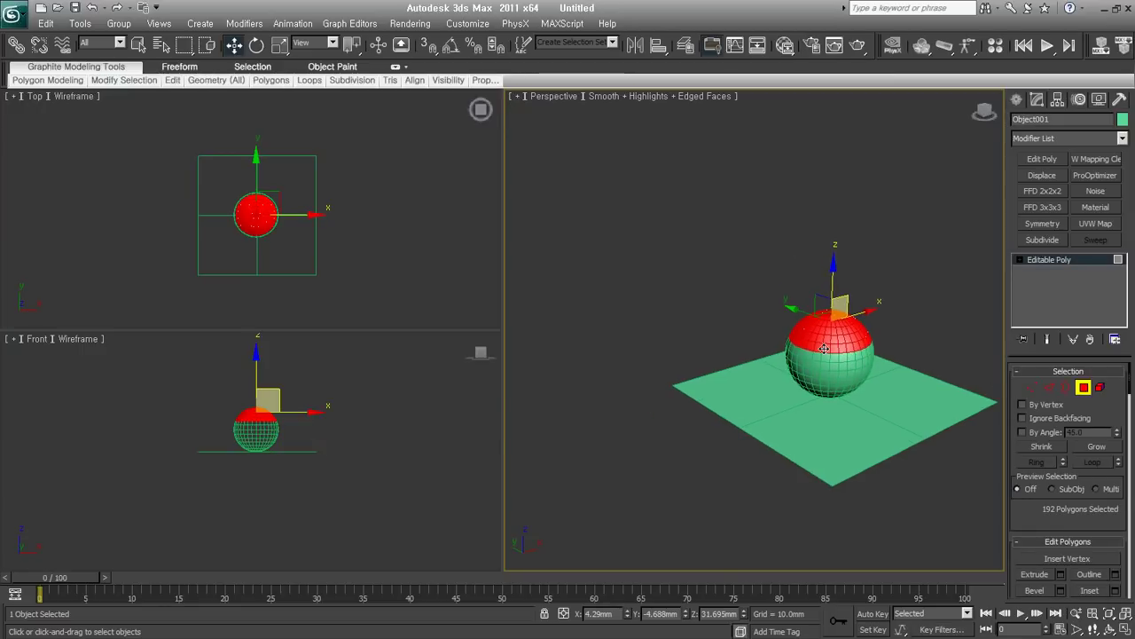
- Bring up the Extrude caddy from the quad menu and preview the Group and Local Normal extrusion types
right_click(857, 309)
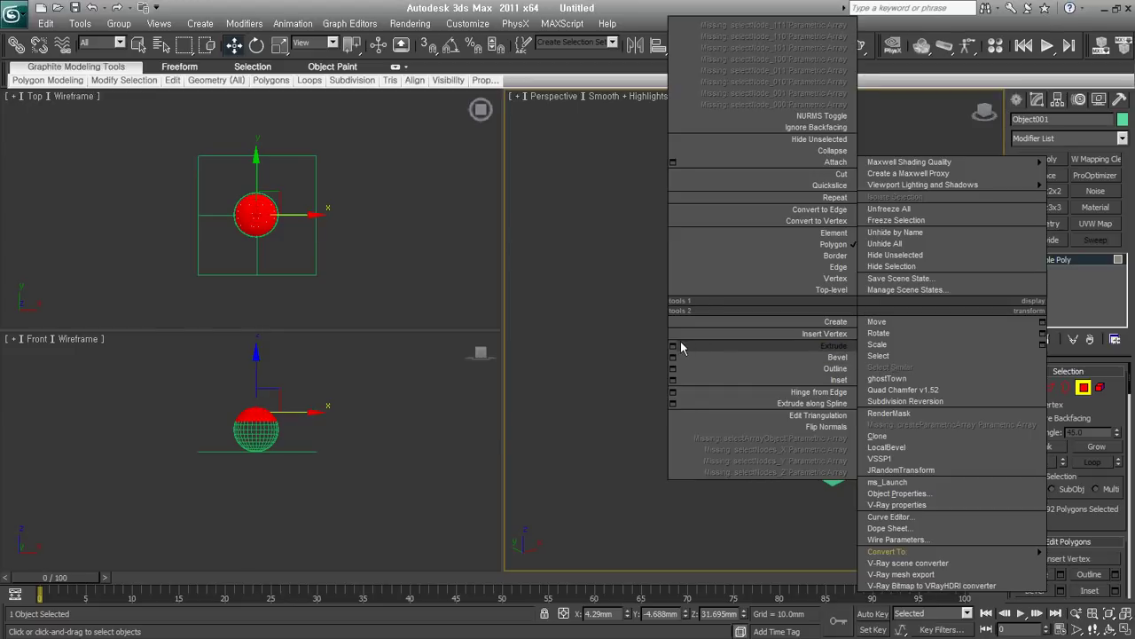
click(677, 342)
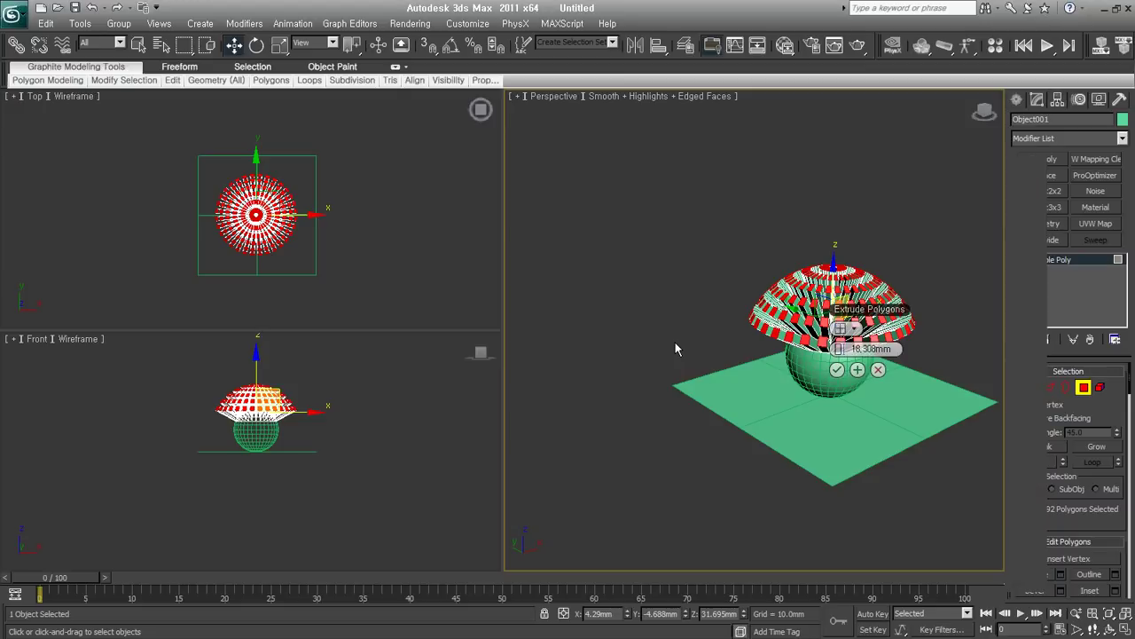
drag(870, 310, 662, 277)
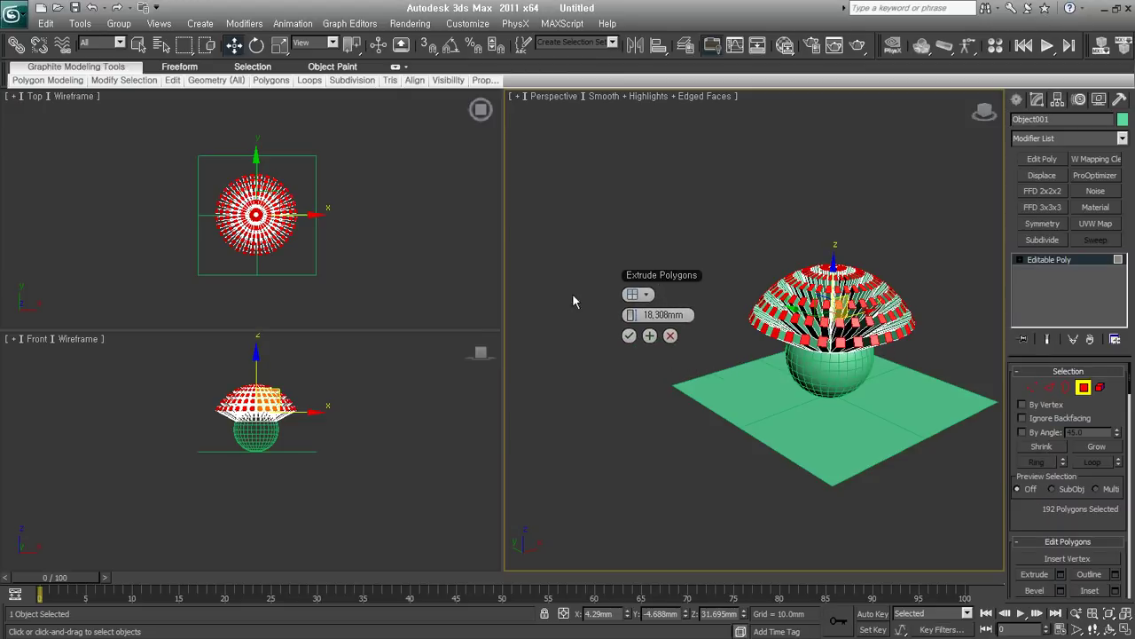
click(646, 296)
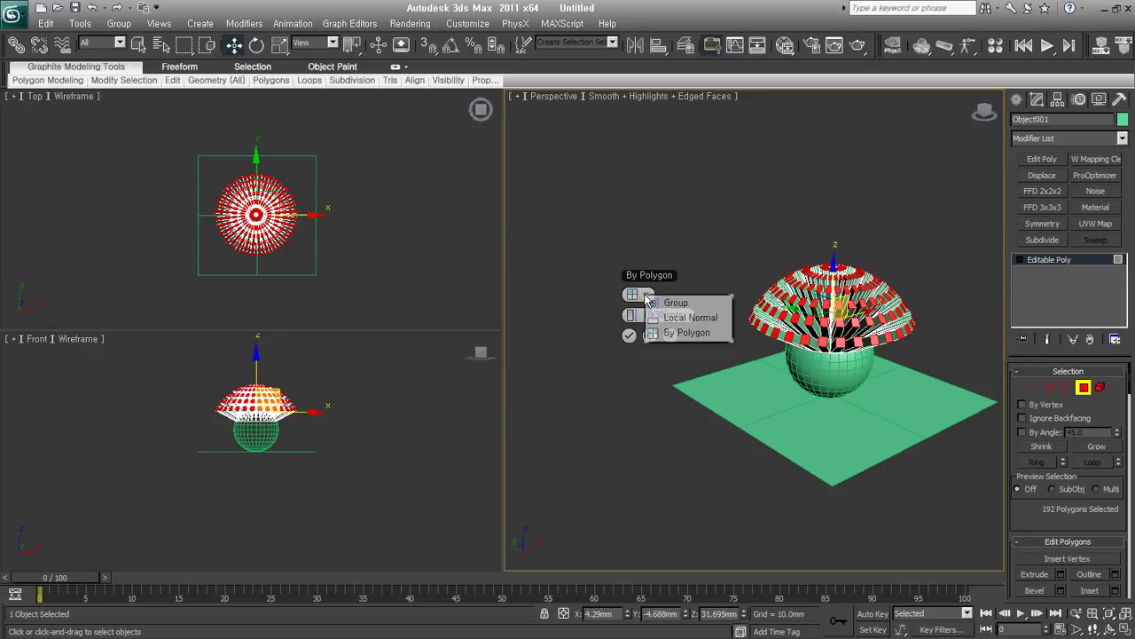
click(667, 303)
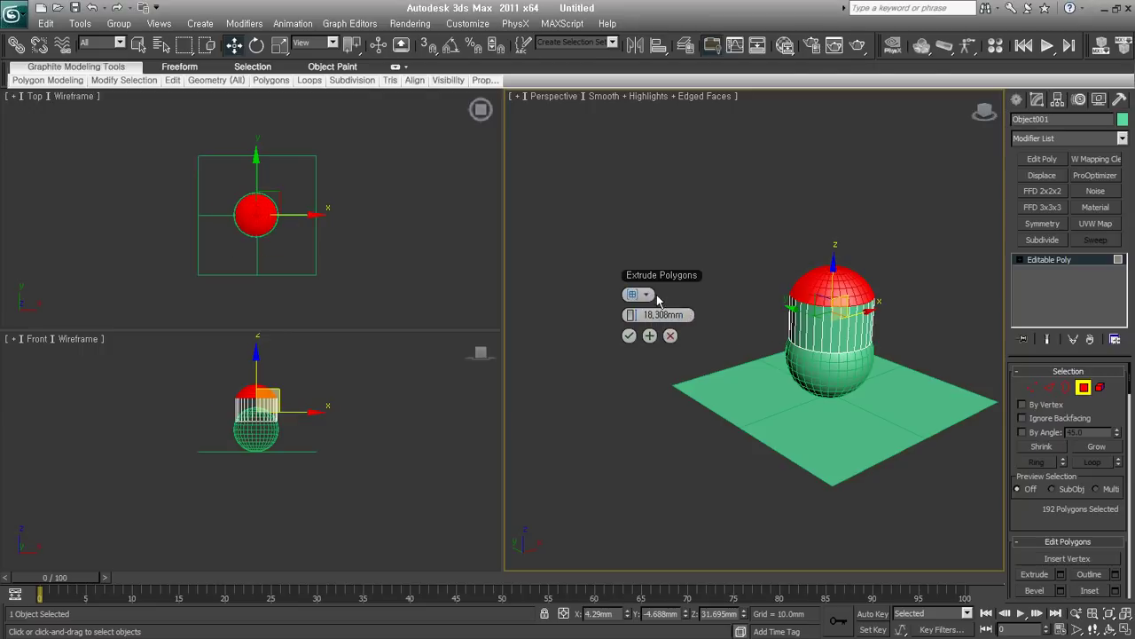
click(647, 296)
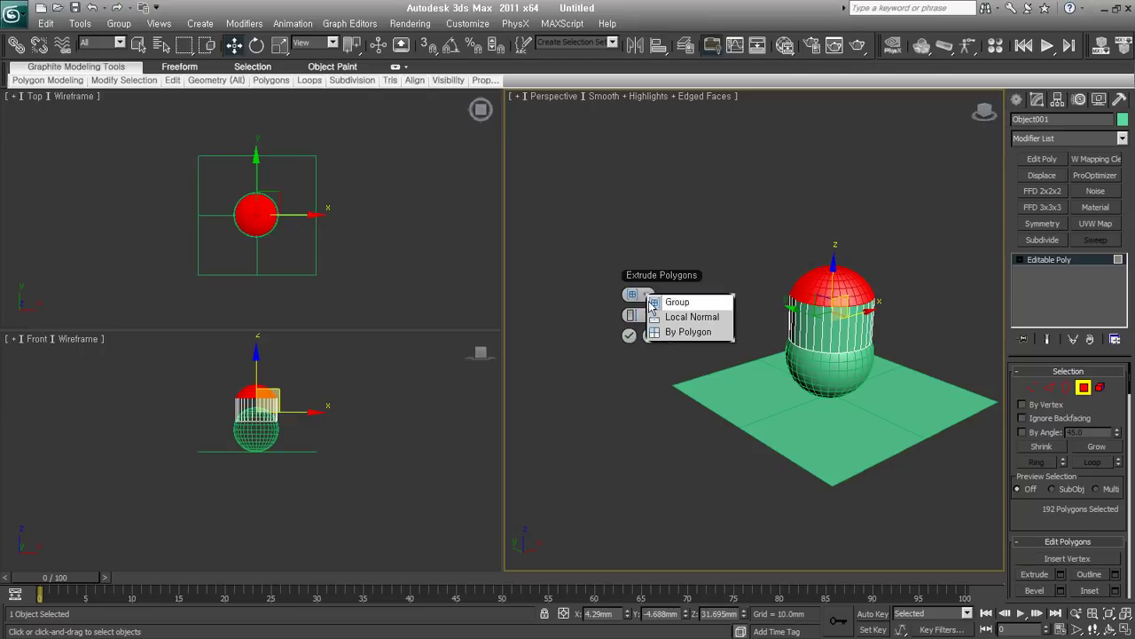
click(710, 325)
- Preview By Polygon, lower the Height to about 16.2mm, and settle on a Group extrusion
click(646, 297)
click(646, 329)
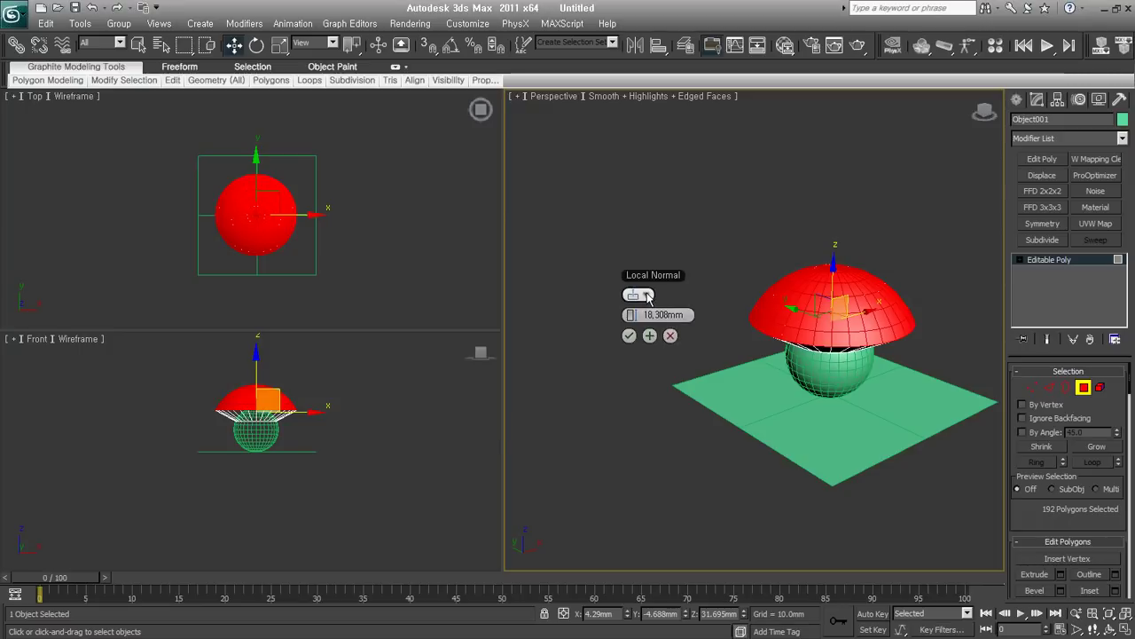
click(647, 296)
click(688, 334)
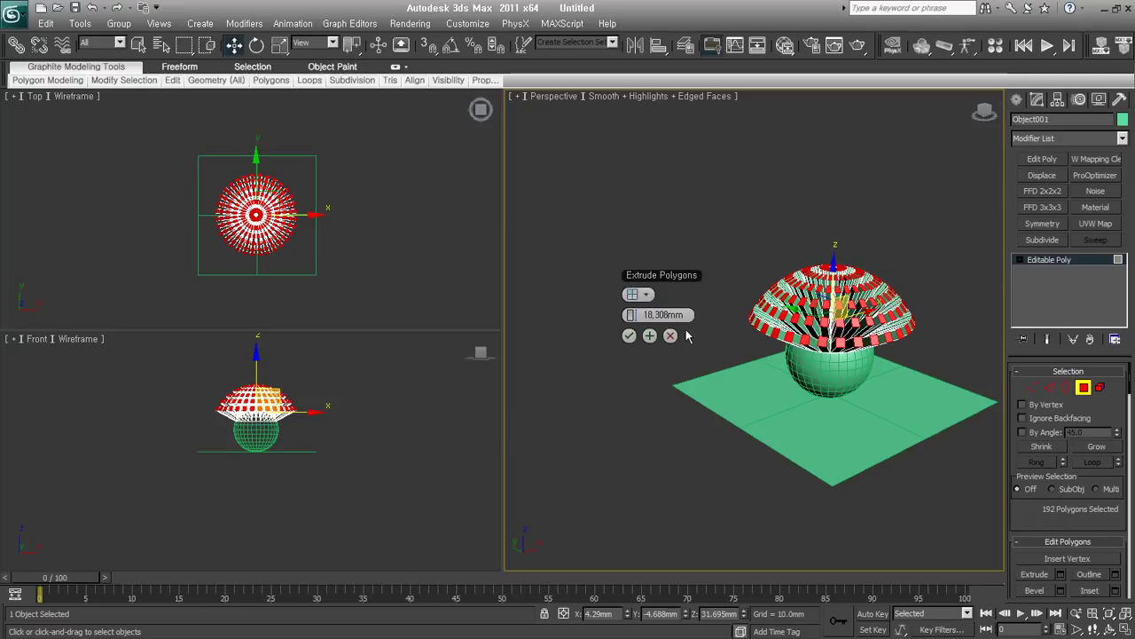
click(633, 296)
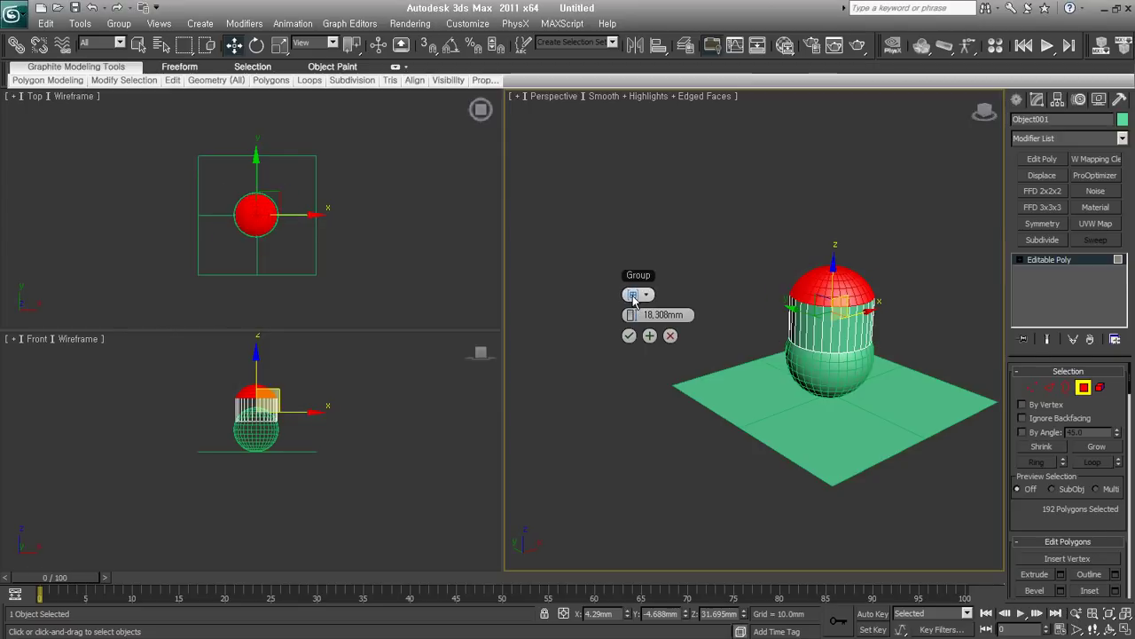
click(633, 295)
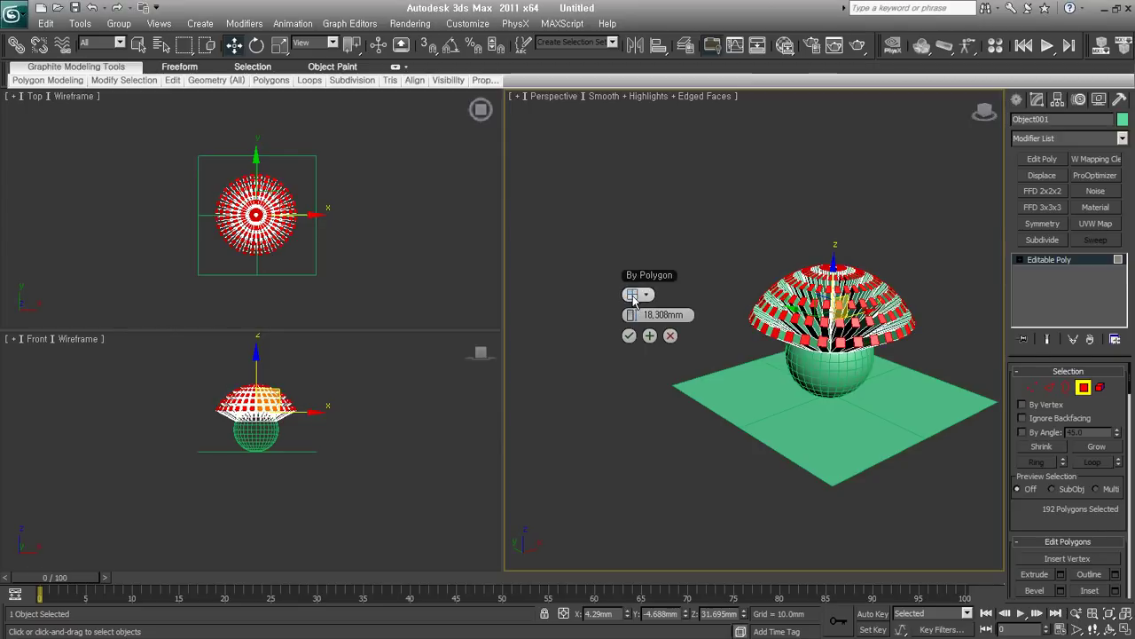
double_click(654, 314)
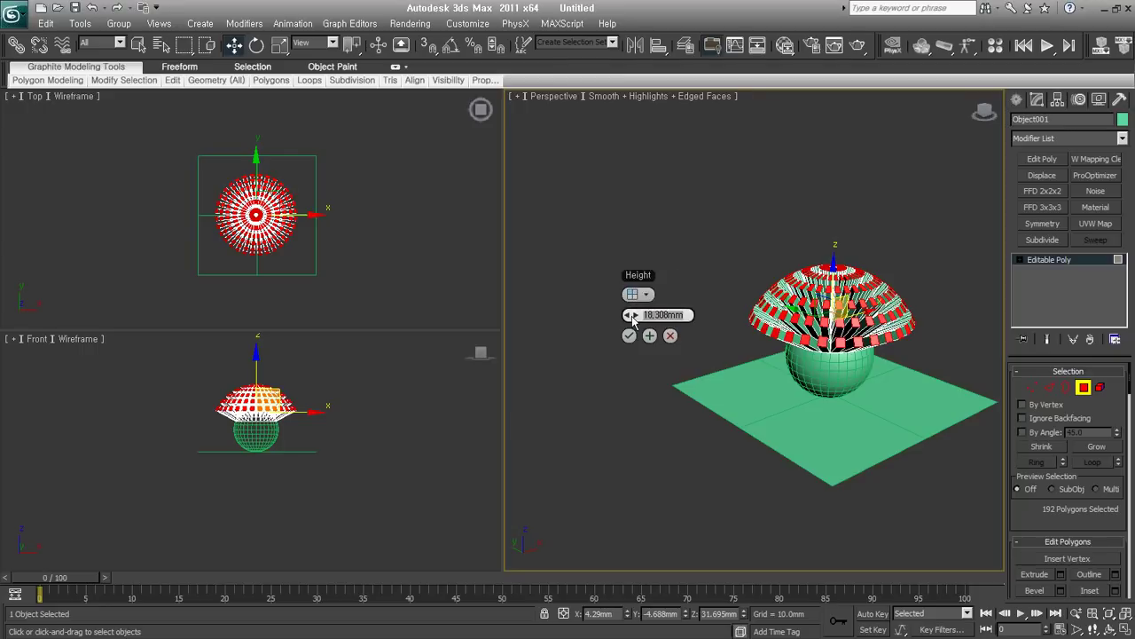
mouse_move(631, 317)
mouse_down()
mouse_move(608, 318)
mouse_move(621, 318)
mouse_up()
click(632, 294)
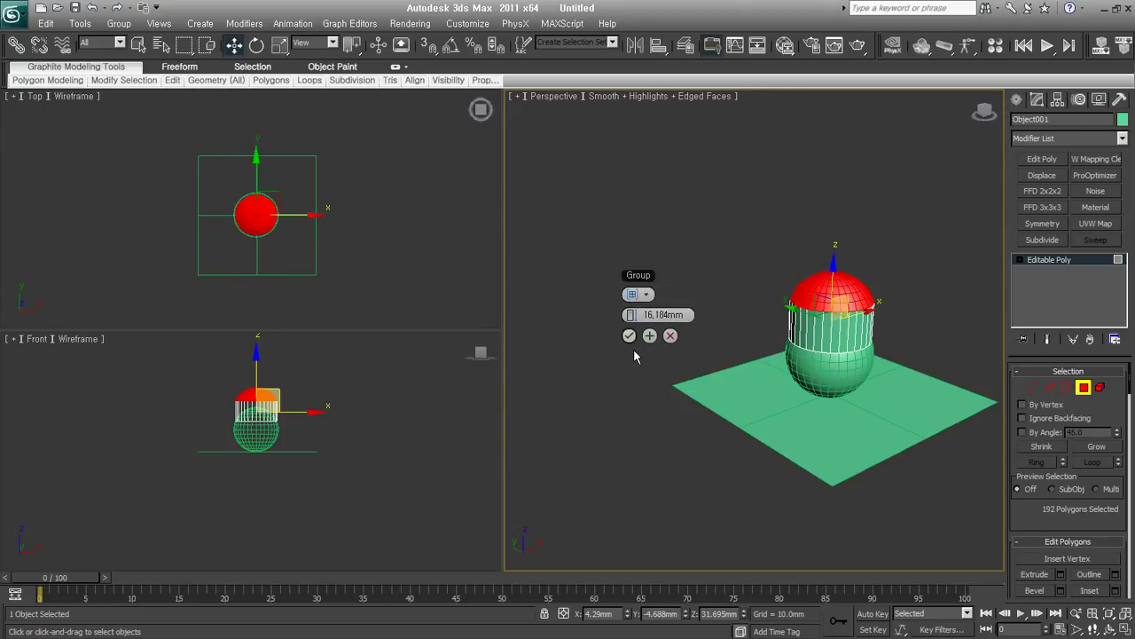
- Extrude the top along Local Normal by 5.091mm and apply it, keeping the caddy open
click(639, 294)
click(632, 311)
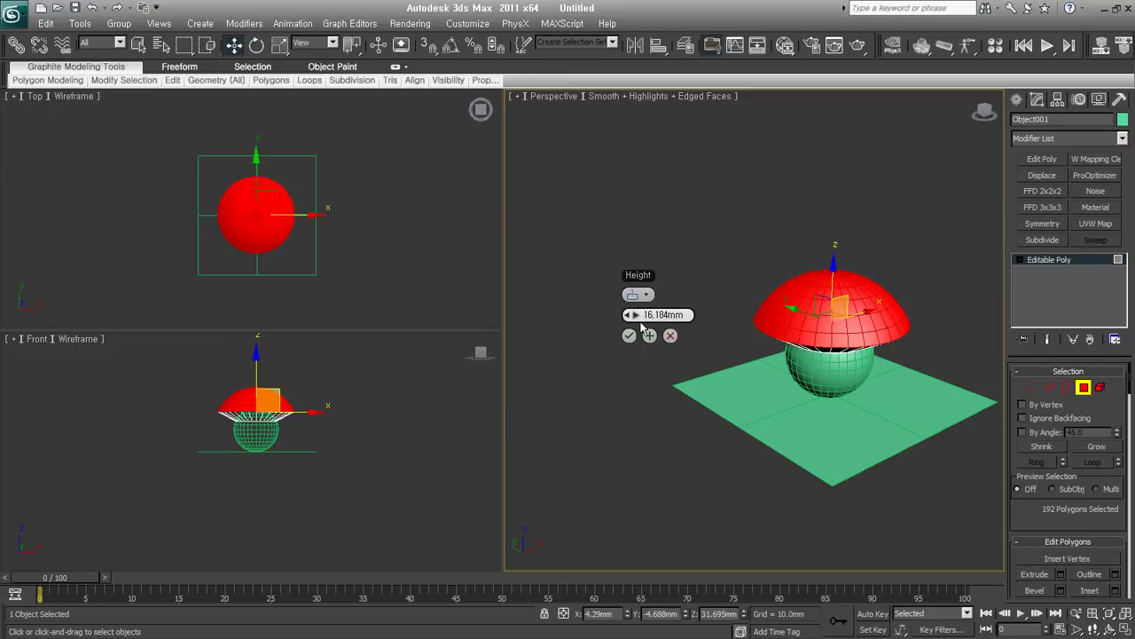
drag(631, 315, 601, 316)
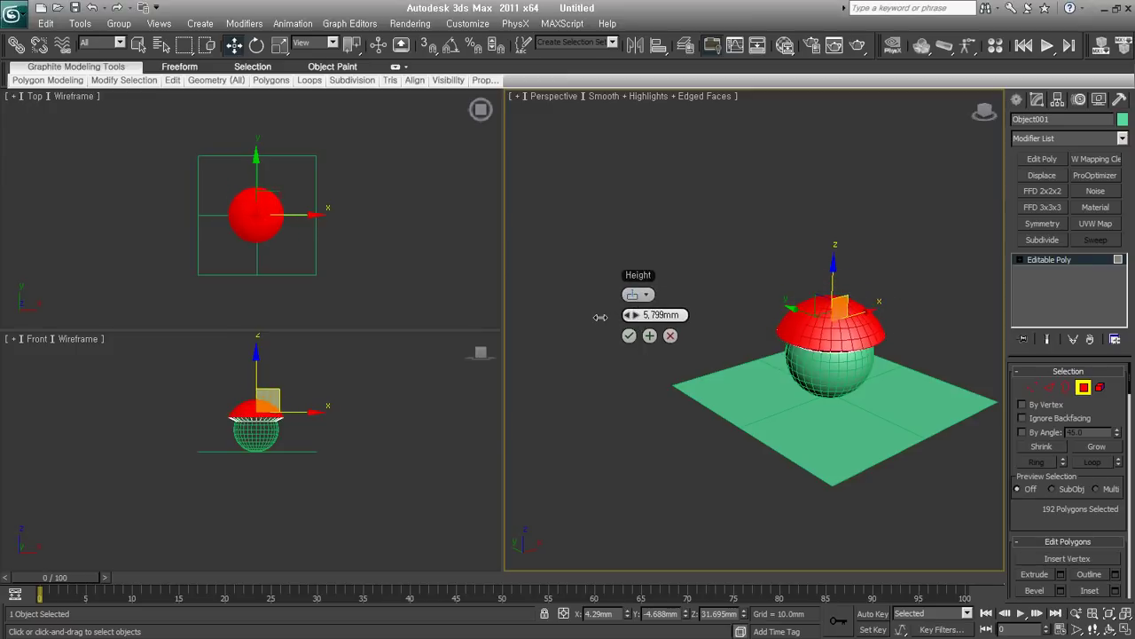
click(650, 336)
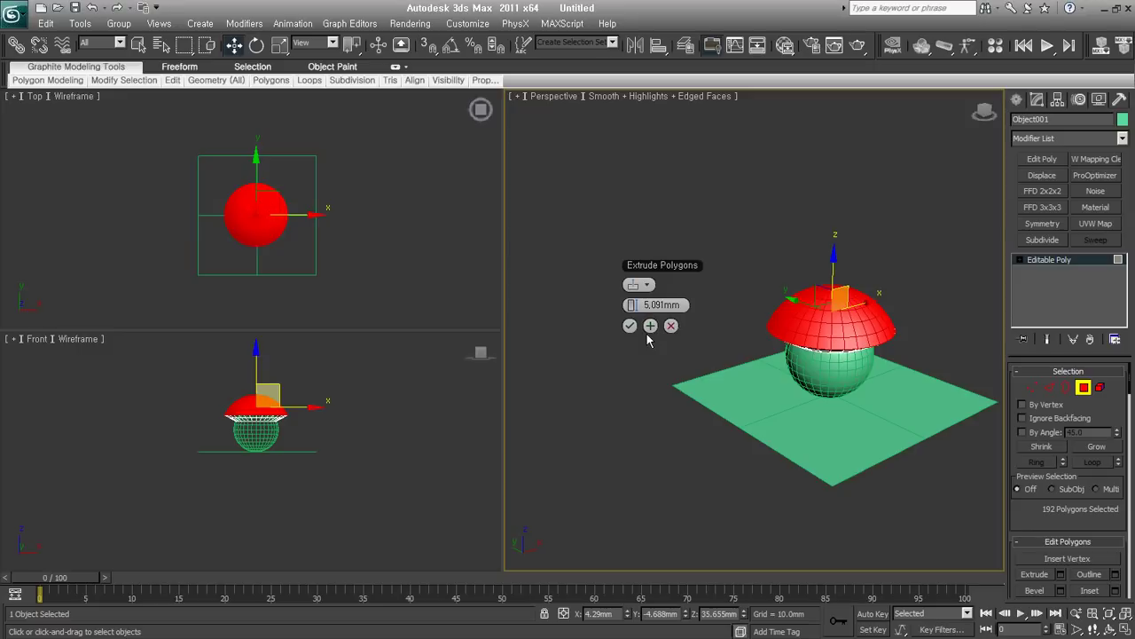
- Add a By Polygon extrusion of -1.045mm and commit it
click(636, 286)
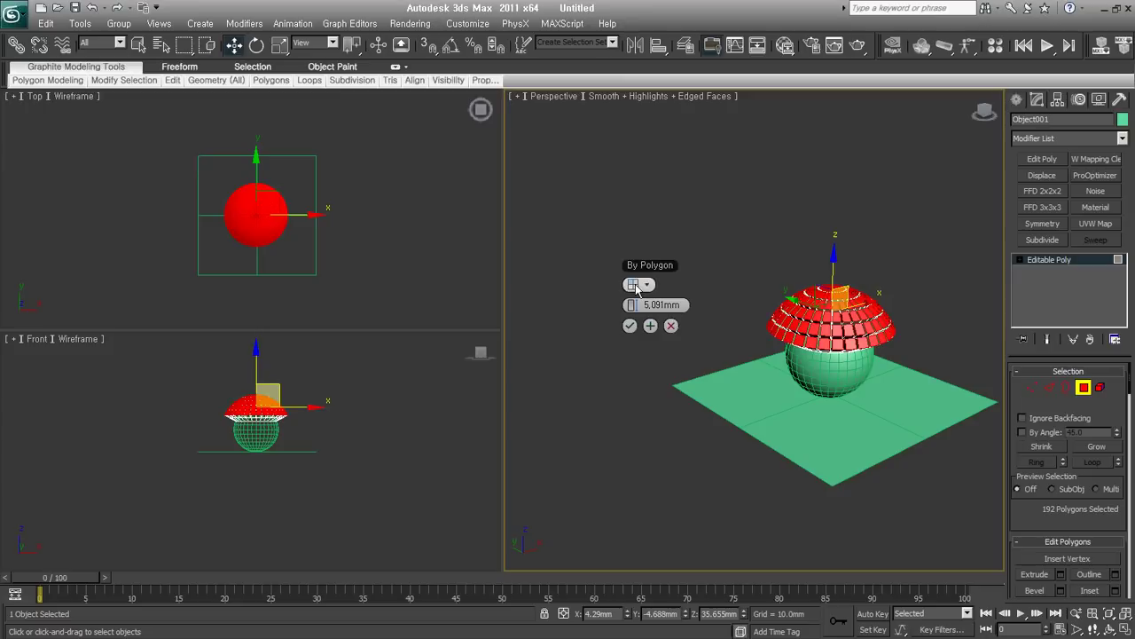
drag(630, 305, 619, 316)
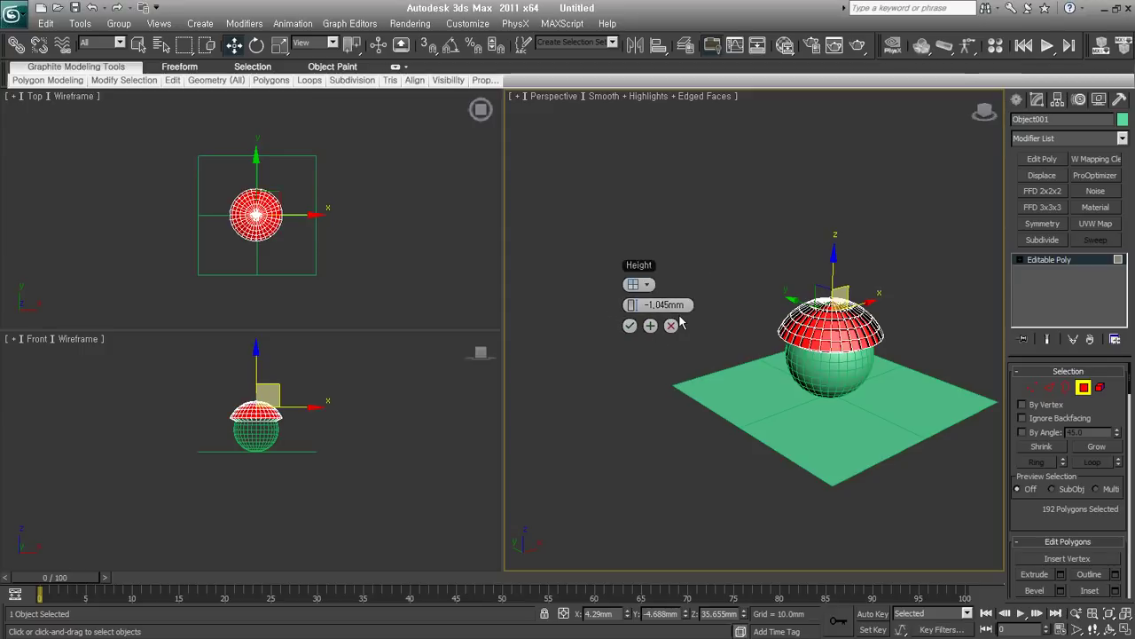
click(630, 326)
mouse_move(907, 346)
middle_down()
mouse_move(852, 370)
mouse_move(887, 461)
middle_up()
scroll(887, 460, up, 5)
scroll(887, 460, up, 3)
scroll(887, 461, down, 2)
scroll(887, 460, down, 5)
alt+middle_drag(807, 417, 730, 398)
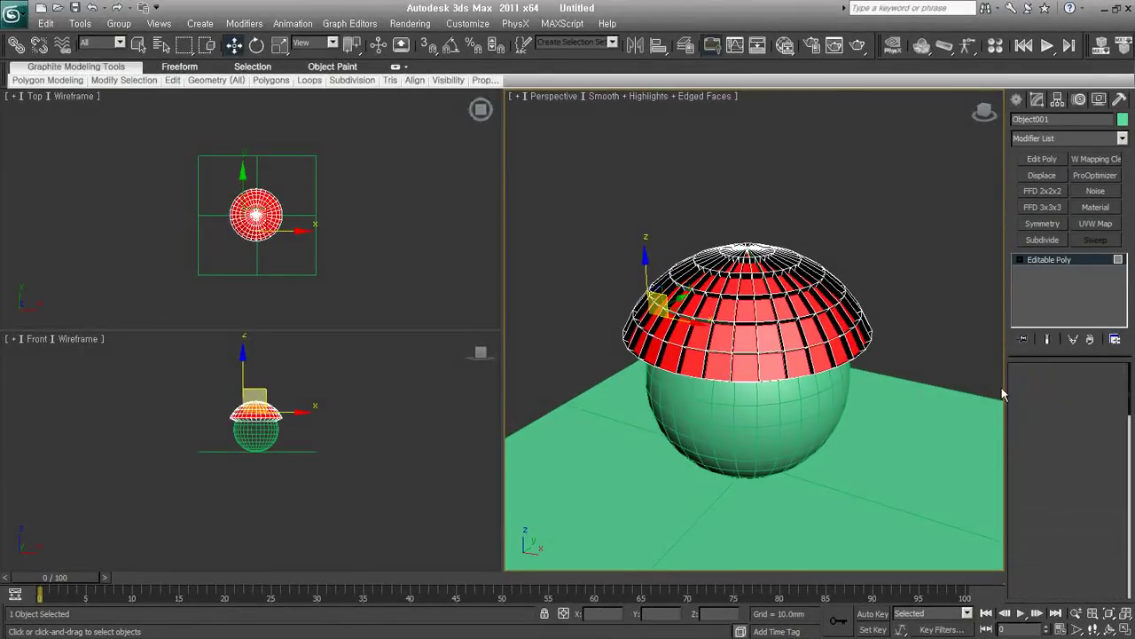
- Exit sub-object level, lift the dome off the sphere and delete it
key(4)
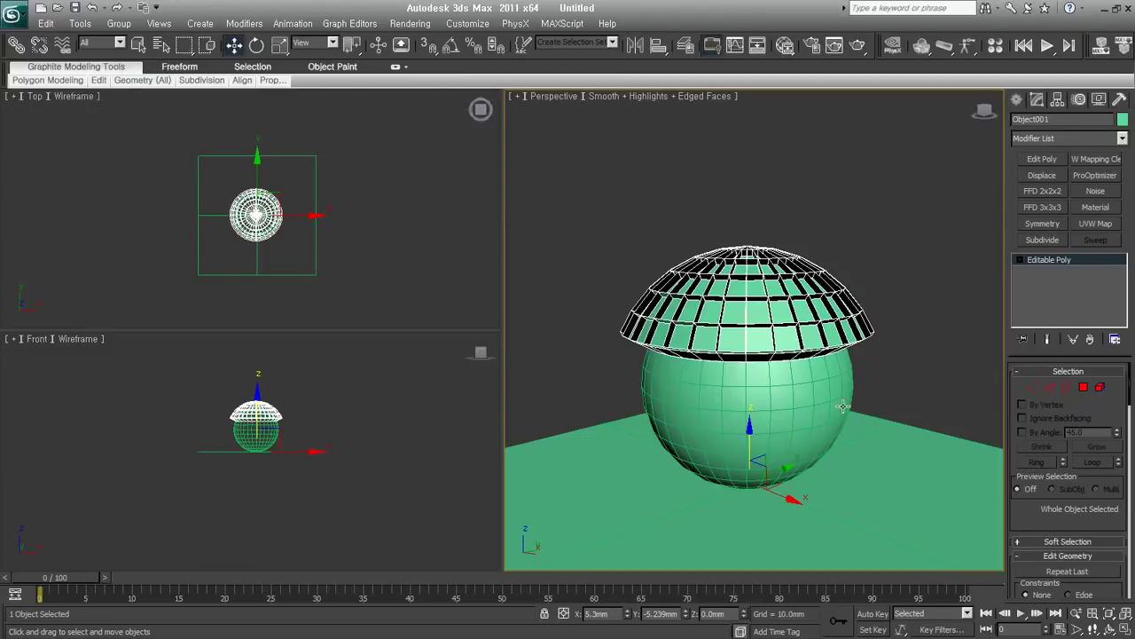
drag(753, 450, 754, 395)
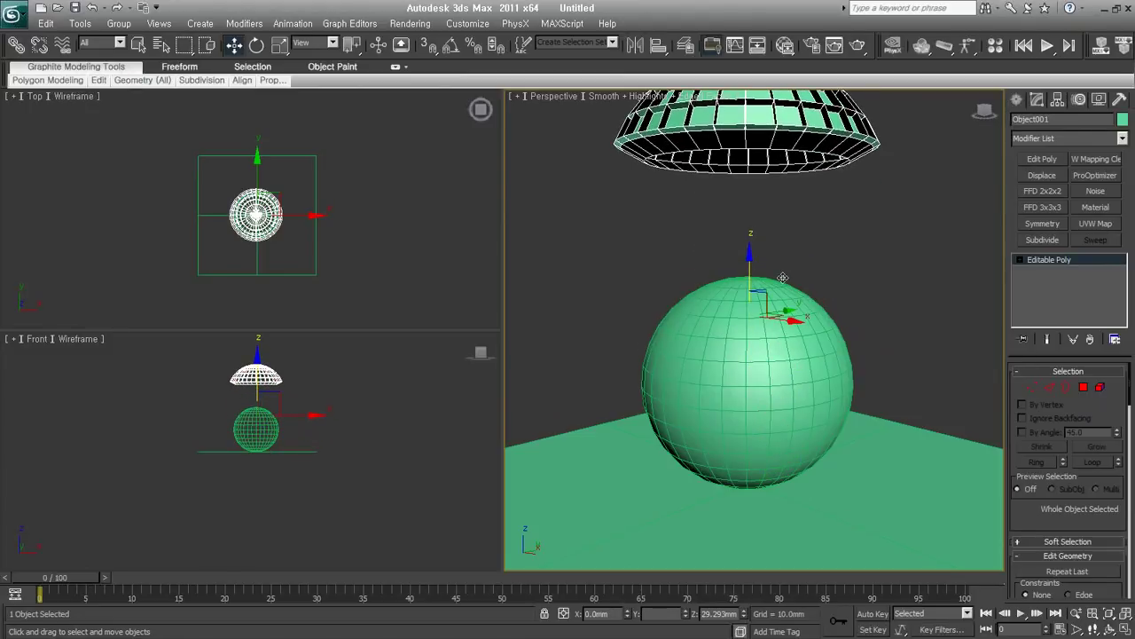
drag(781, 286, 786, 311)
mouse_move(786, 312)
alt+middle_down()
mouse_move(811, 393)
mouse_move(804, 361)
mouse_move(870, 413)
alt+middle_up()
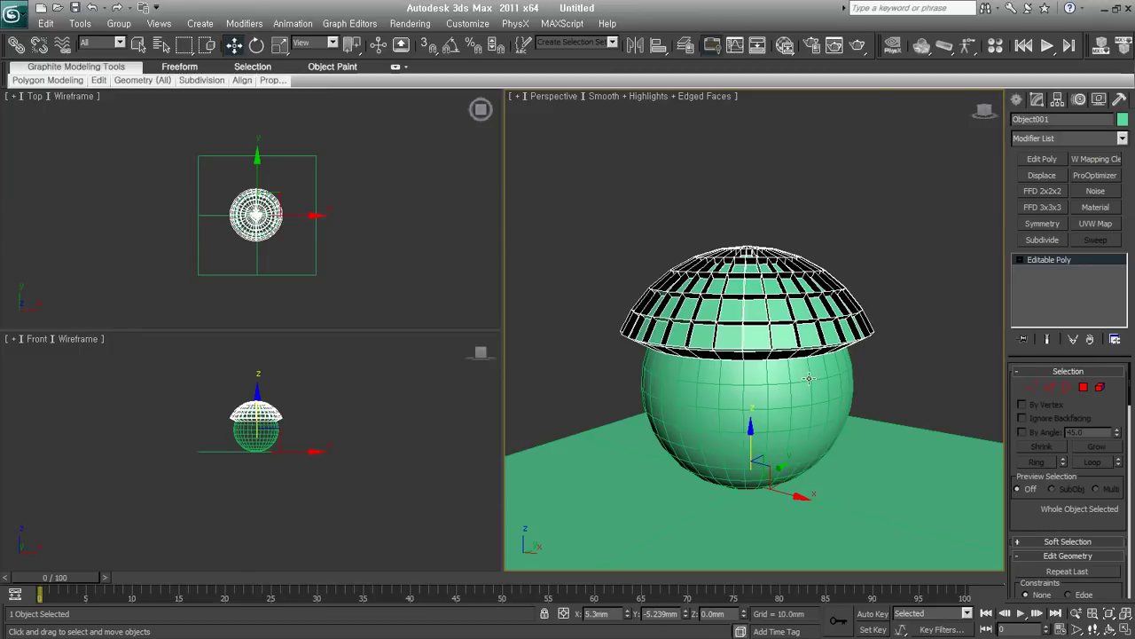
key(Delete)
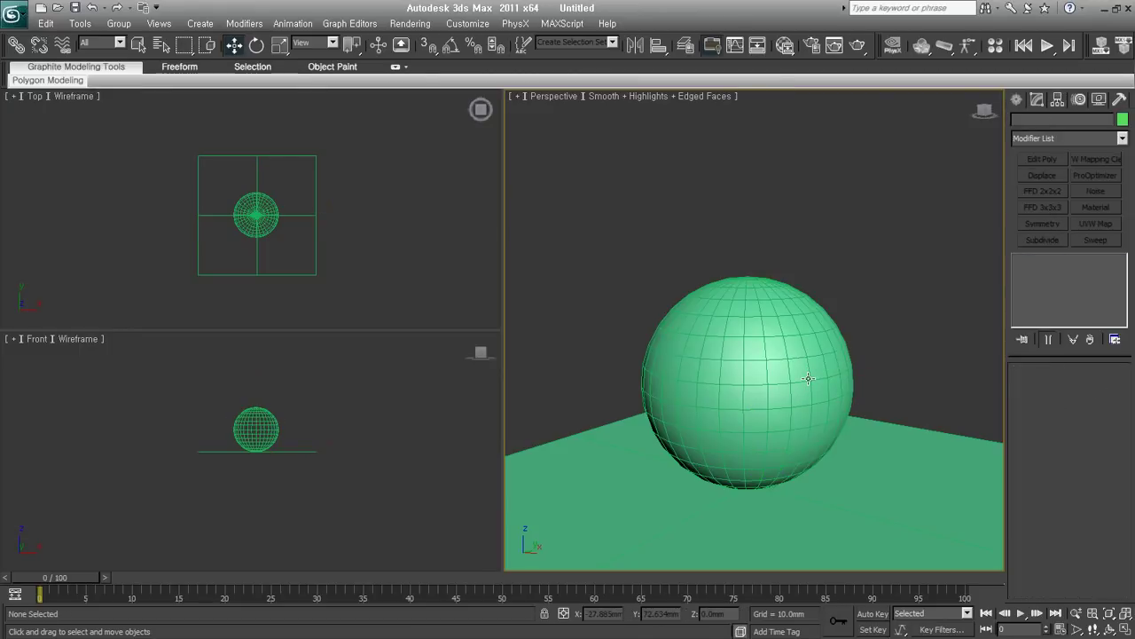
- Select the ground plane Plane001
click(808, 379)
scroll(801, 382, down, 1)
scroll(798, 416, down, 3)
scroll(796, 458, down, 2)
scroll(793, 443, down, 1)
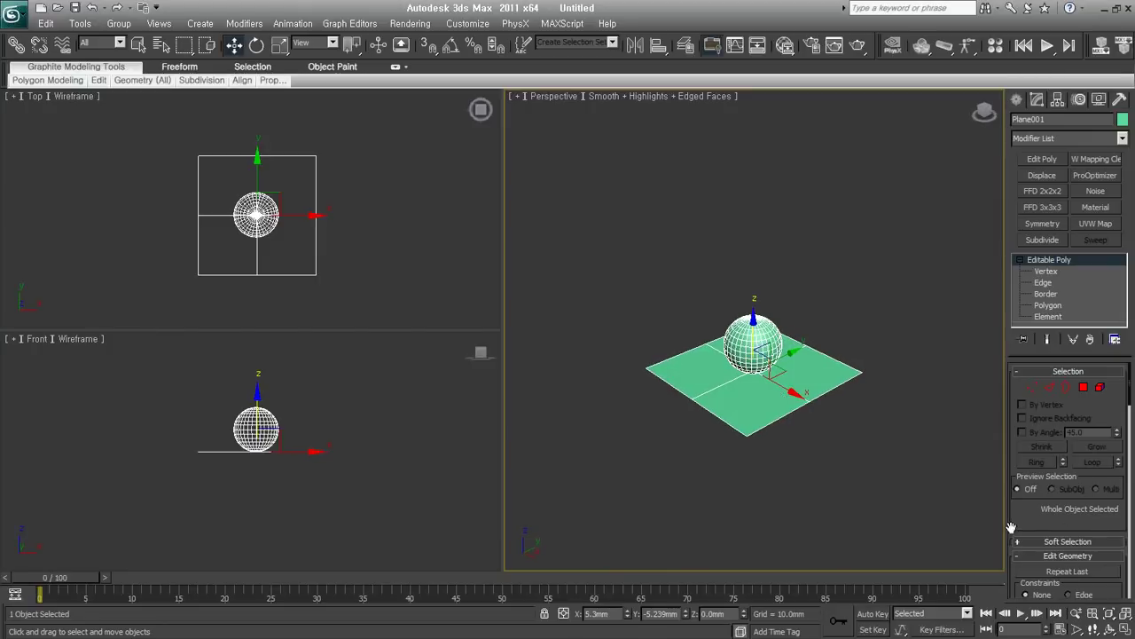
- Switch Plane001's Editable Poly to Vertex sub-object level
drag(1014, 525, 1044, 344)
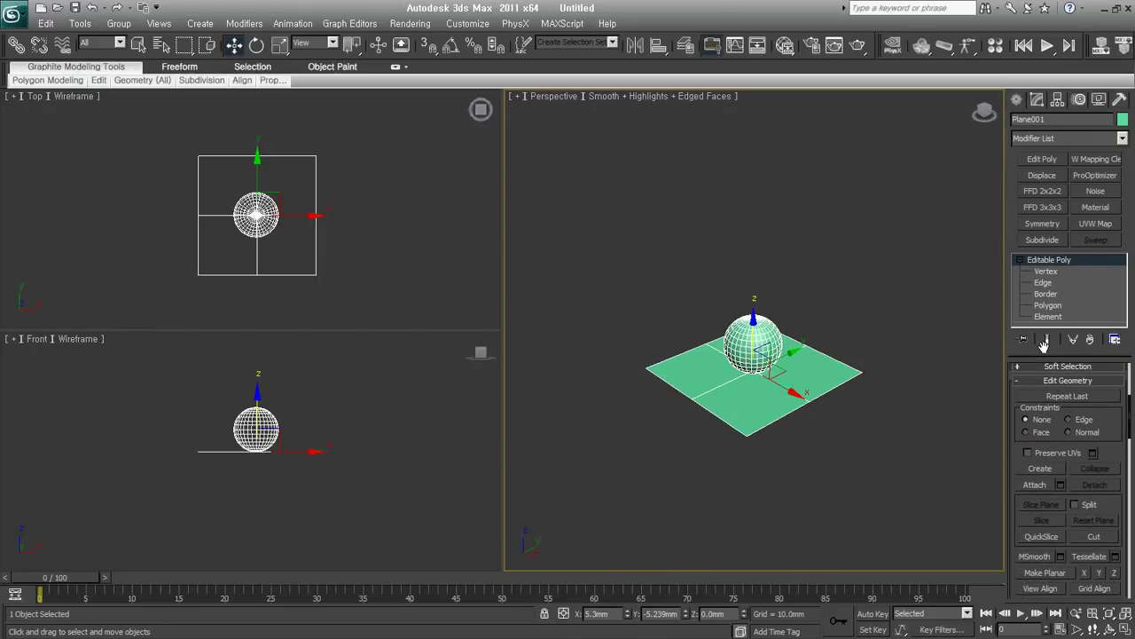
drag(1044, 344, 1055, 300)
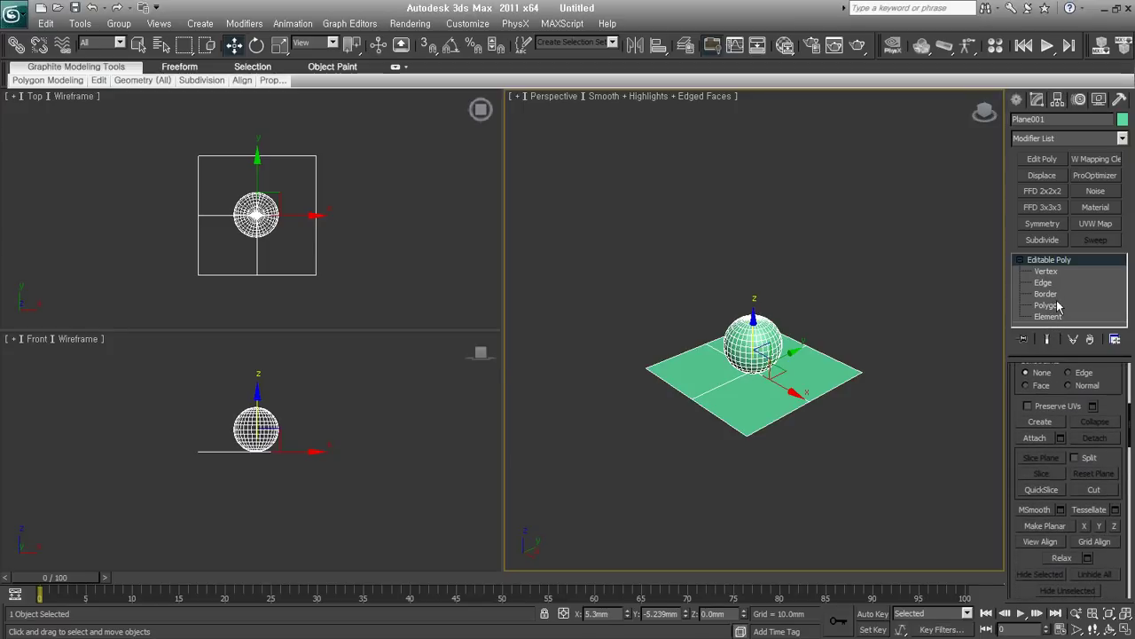
click(1048, 271)
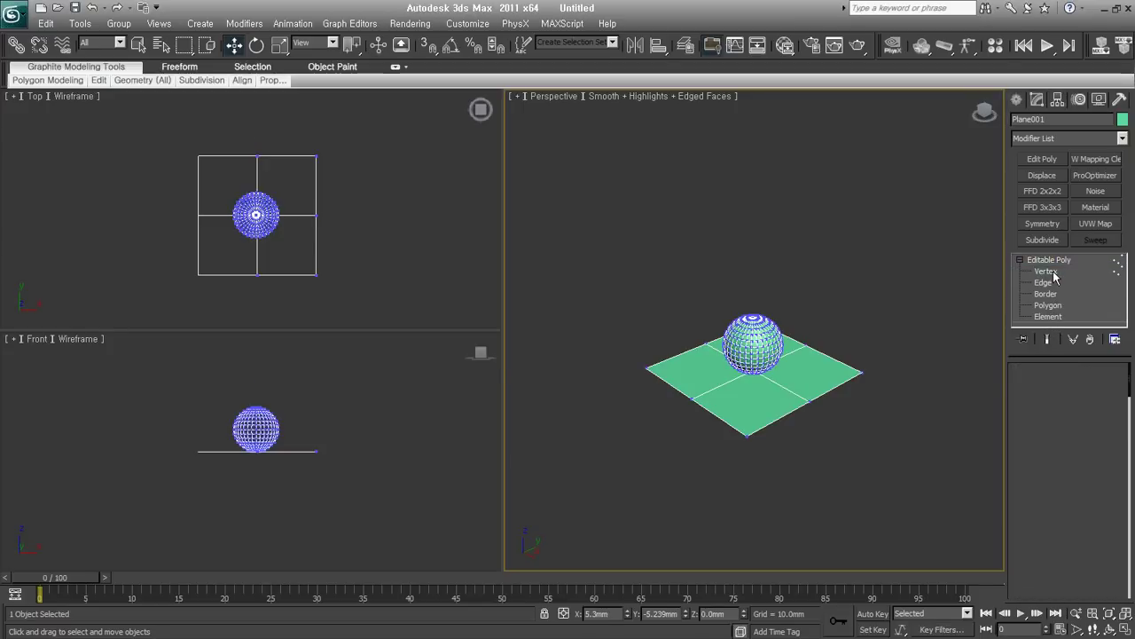
drag(1035, 525, 1035, 379)
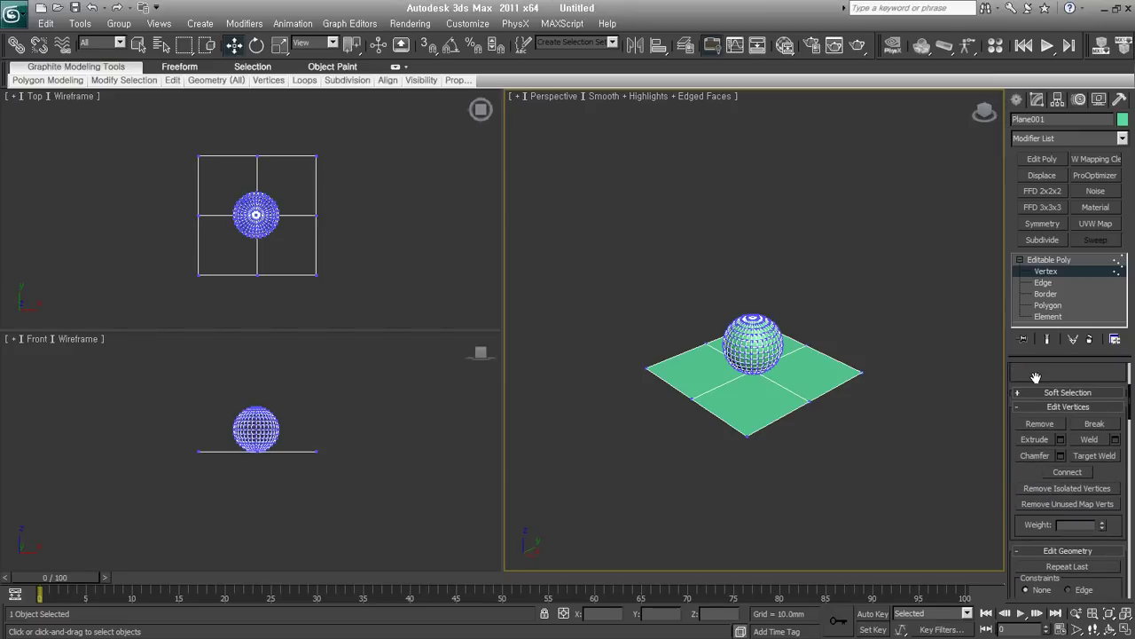
drag(1035, 378, 1039, 374)
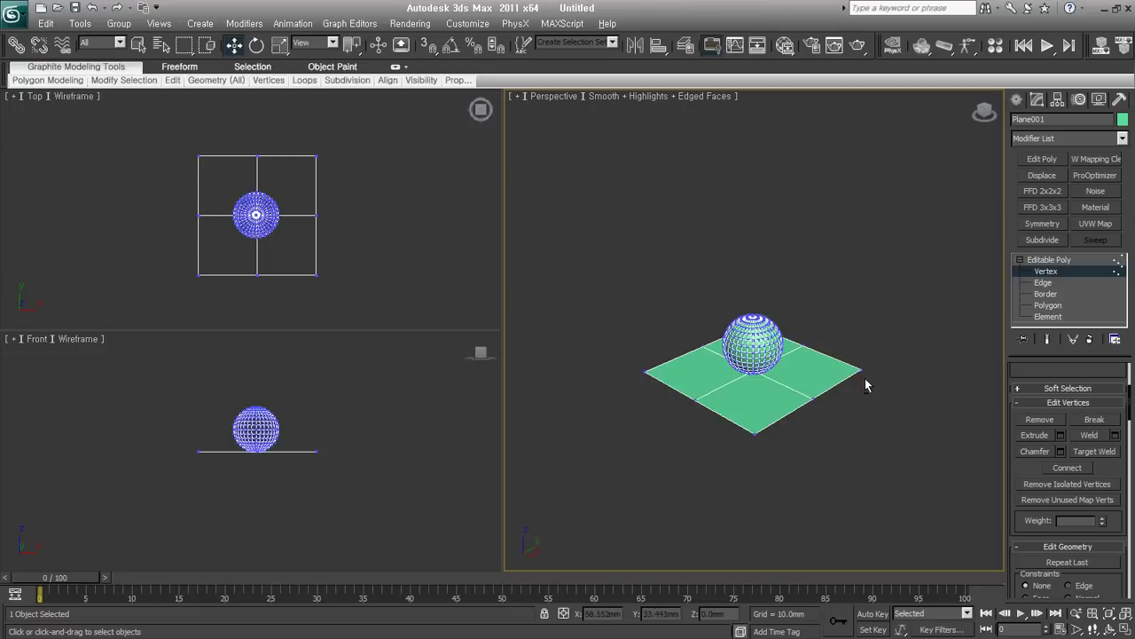
- Extrude a vertex on the sphere's upper side outward into a pointed spike
scroll(815, 403, up, 4)
scroll(815, 403, down, 2)
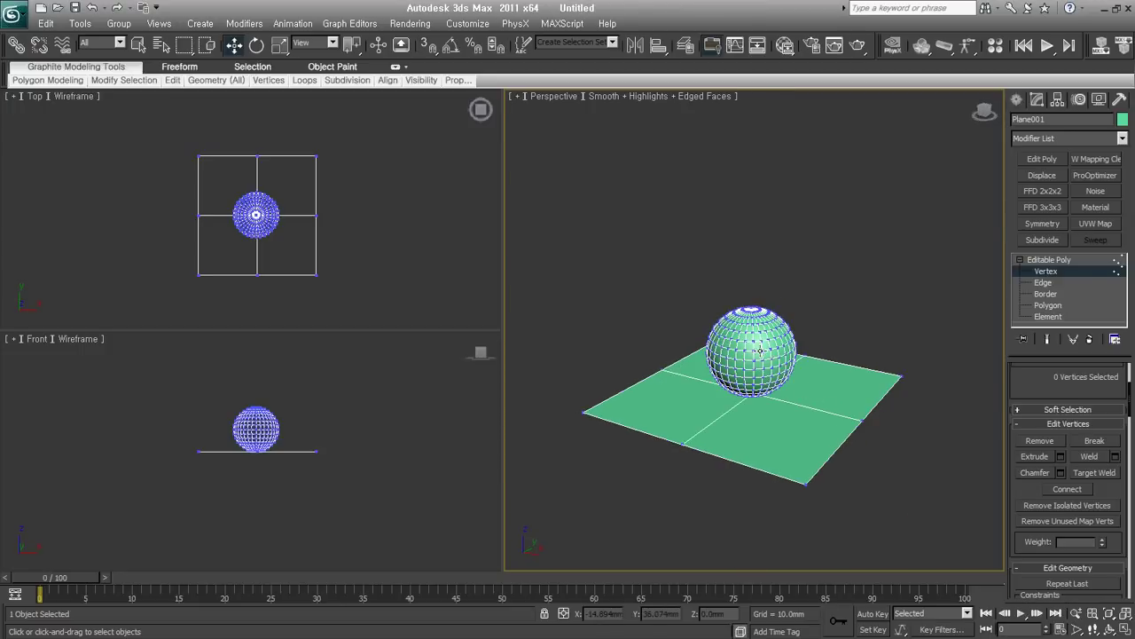
scroll(814, 403, up, 2)
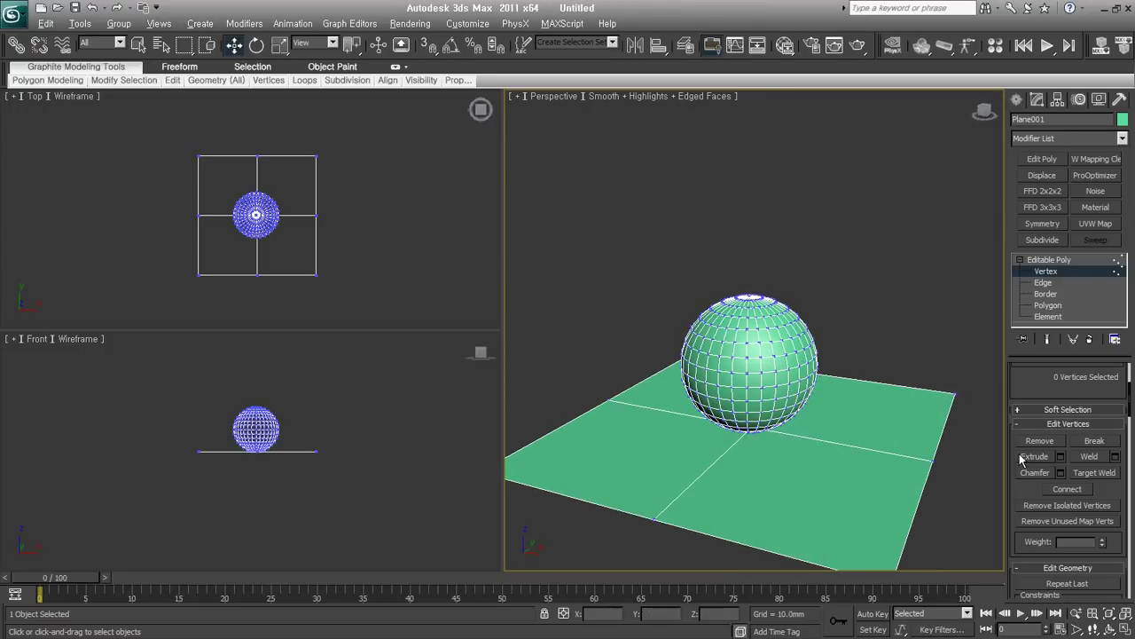
click(770, 340)
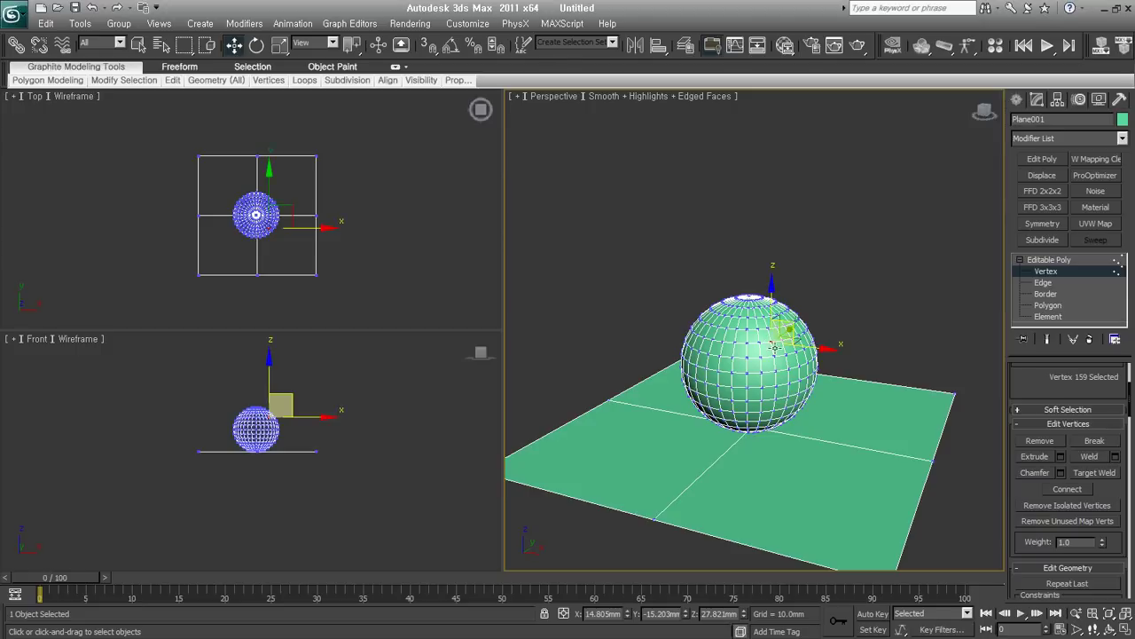
right_click(776, 347)
click(754, 402)
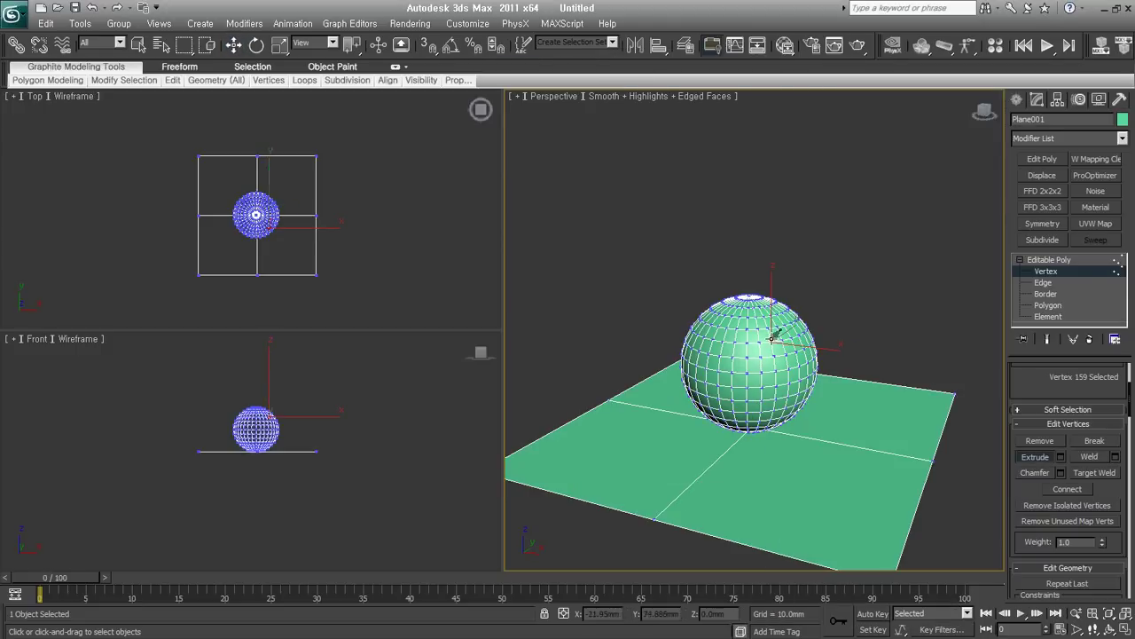
scroll(773, 339, up, 3)
scroll(785, 351, up, 3)
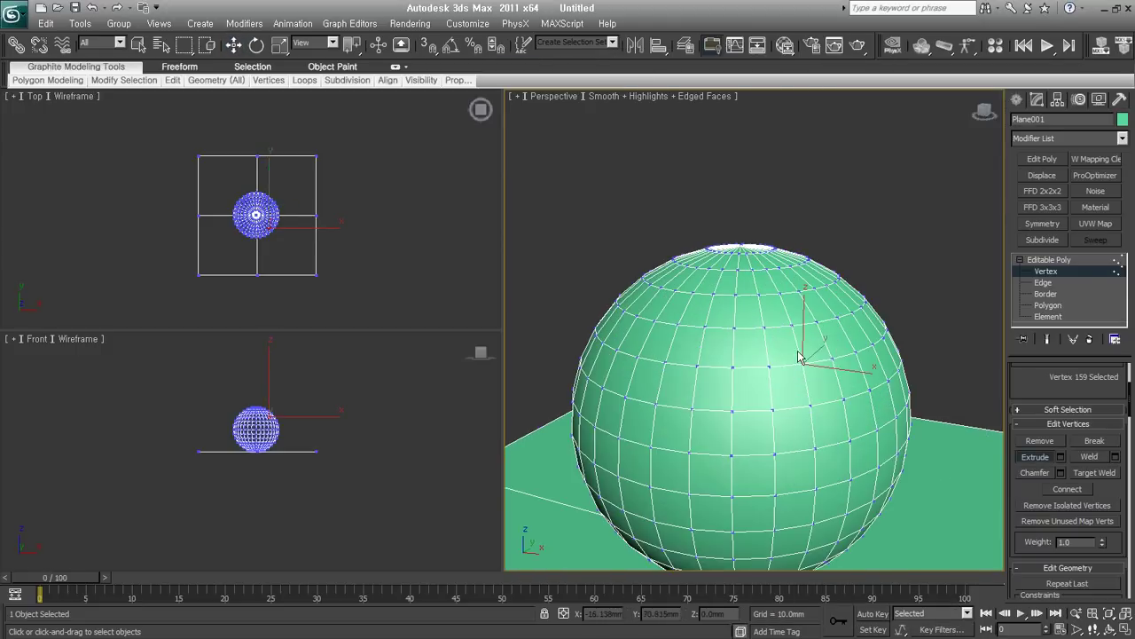
mouse_move(803, 360)
mouse_down()
mouse_move(814, 303)
mouse_move(807, 321)
mouse_up()
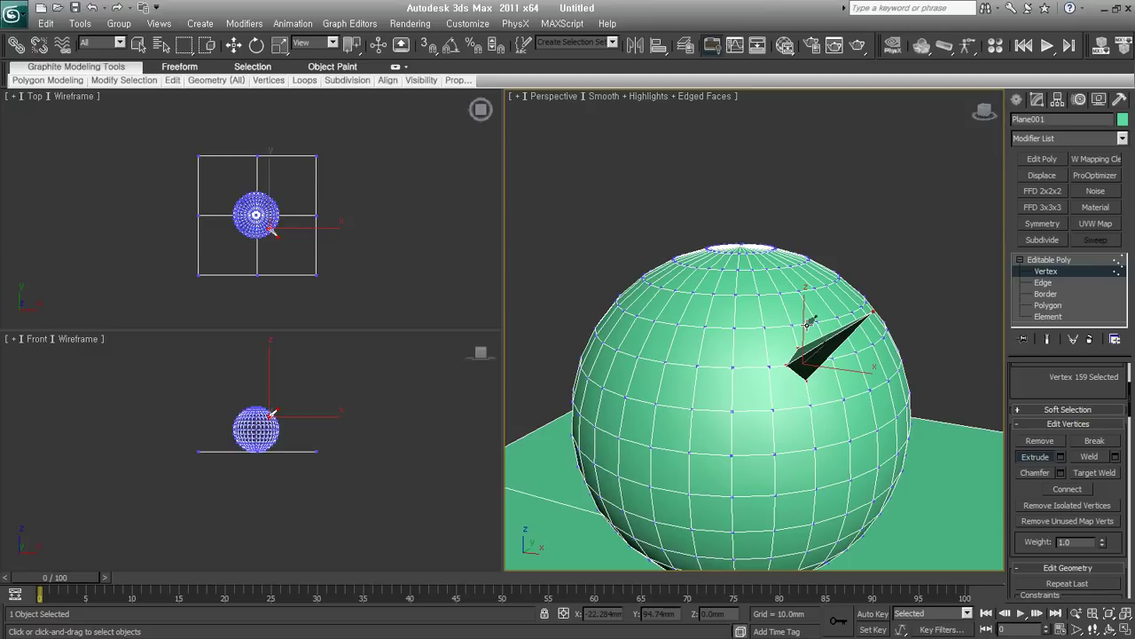
drag(808, 321, 809, 321)
- Inspect the spike from several angles, then pick the sphere at Element level
alt+middle_drag(874, 385, 803, 371)
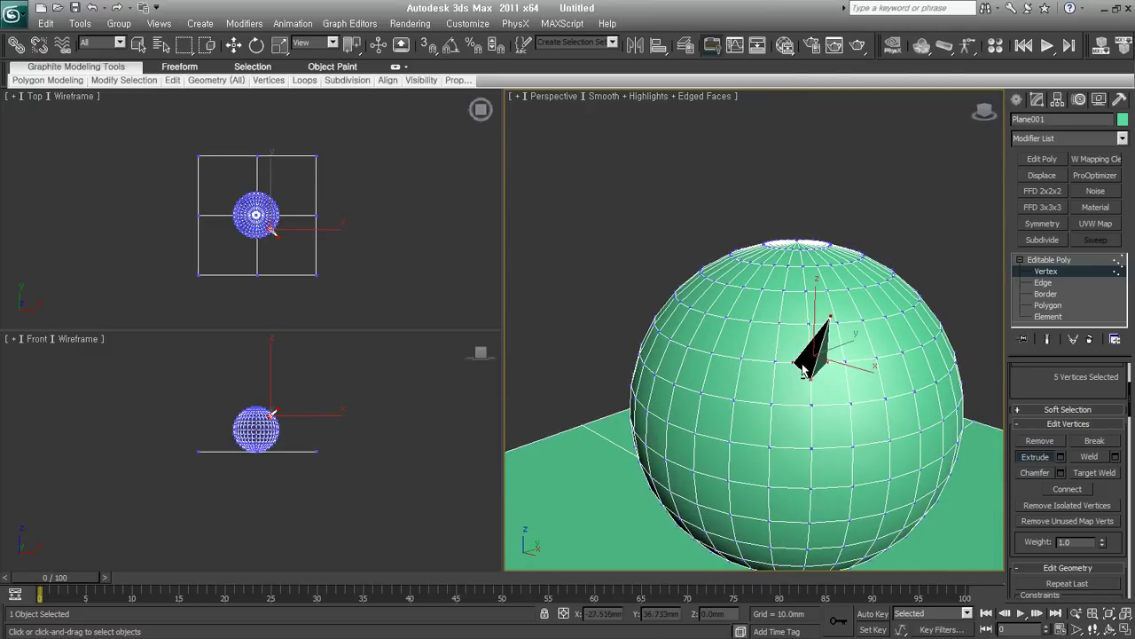
alt+middle_drag(804, 399, 849, 401)
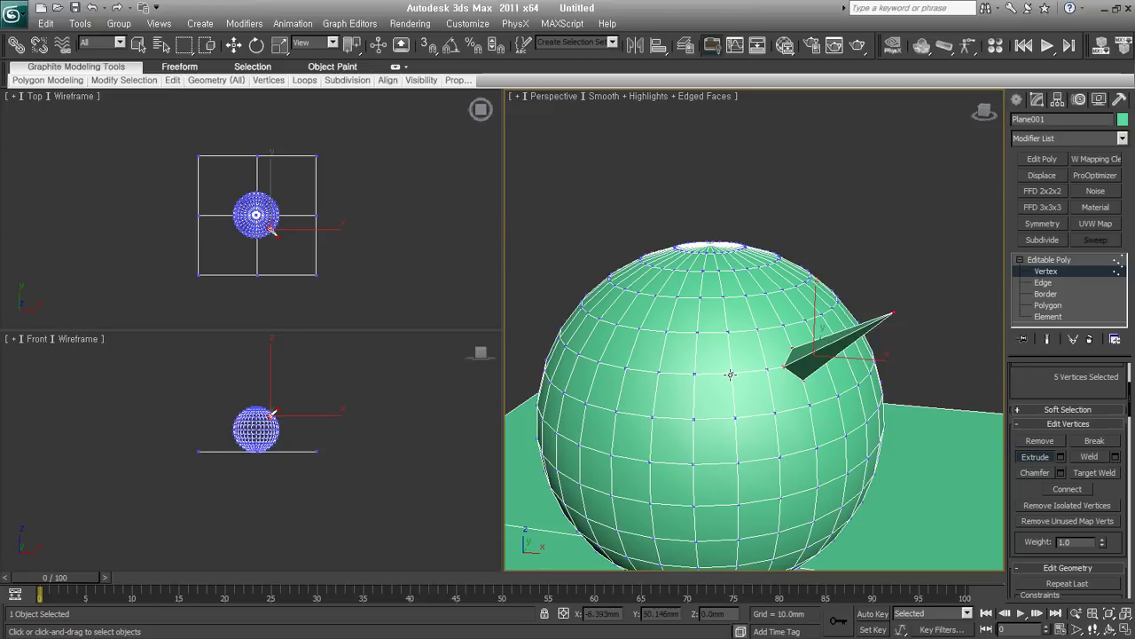
scroll(753, 456, down, 3)
mouse_move(753, 456)
alt+middle_down()
mouse_move(728, 385)
mouse_move(683, 396)
alt+middle_up()
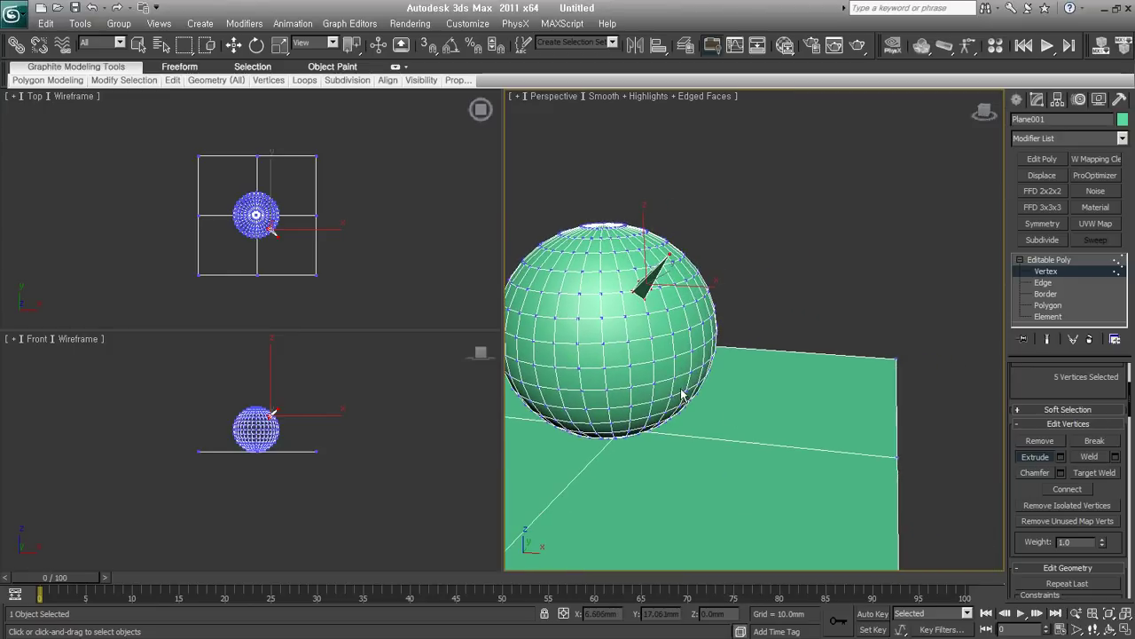
key(shift+z)
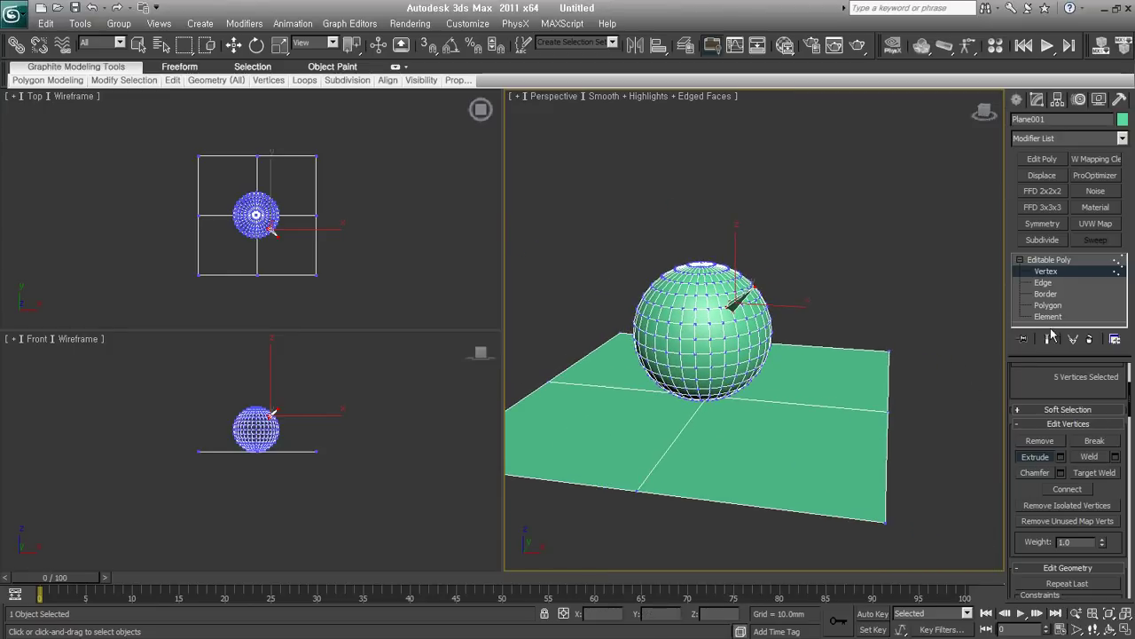
click(1048, 317)
click(722, 343)
- Delete the sphere element and select the plane's centre vertex in an orthographic view
key(Delete)
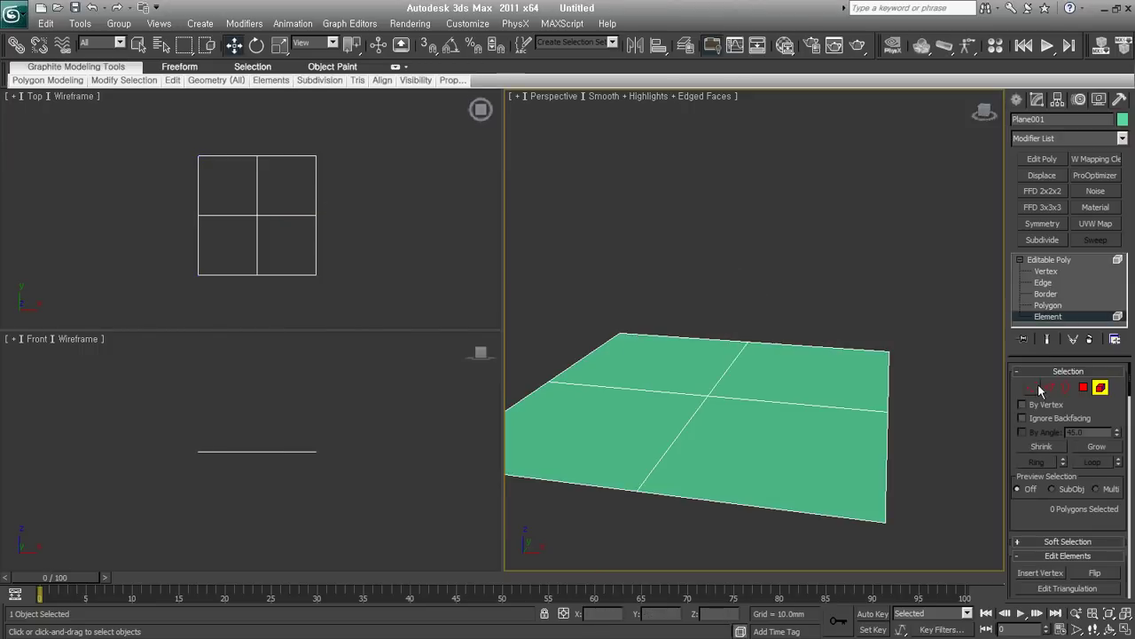
click(1036, 388)
click(708, 395)
middle_drag(712, 418, 764, 405)
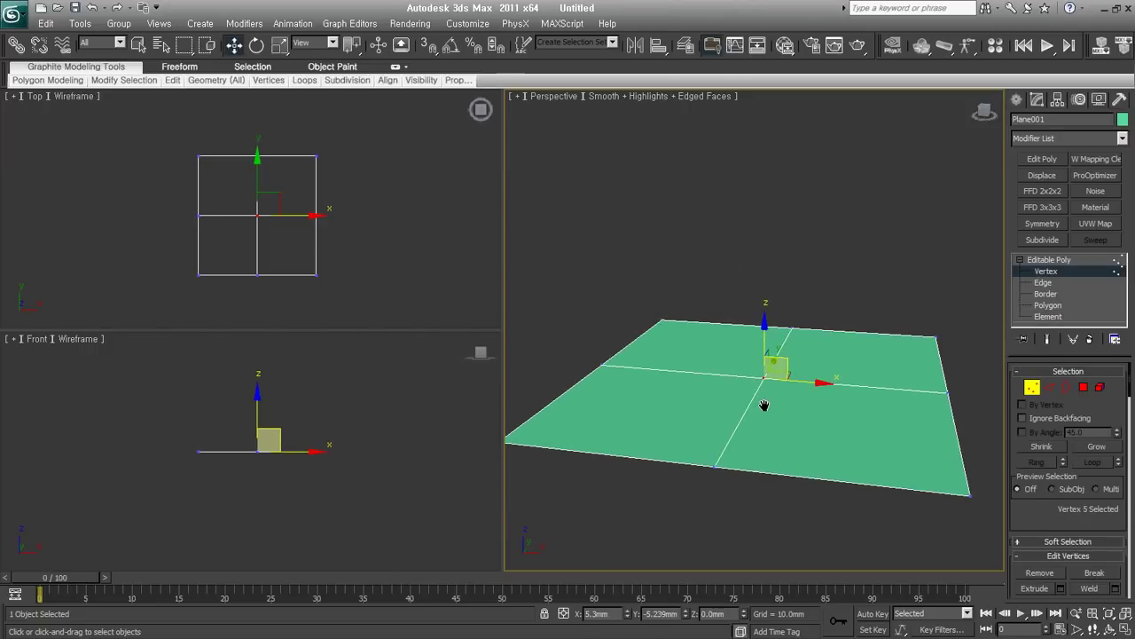
key(u)
key(ctrl+shift+z)
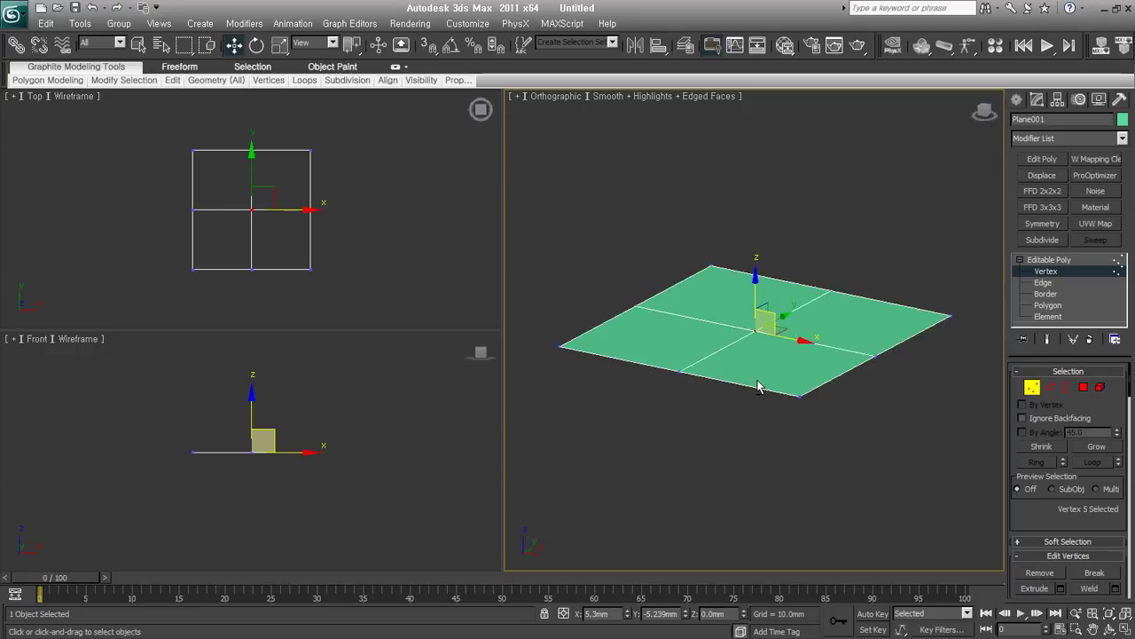
scroll(754, 368, up, 1)
scroll(748, 355, up, 2)
middle_drag(788, 337, 789, 426)
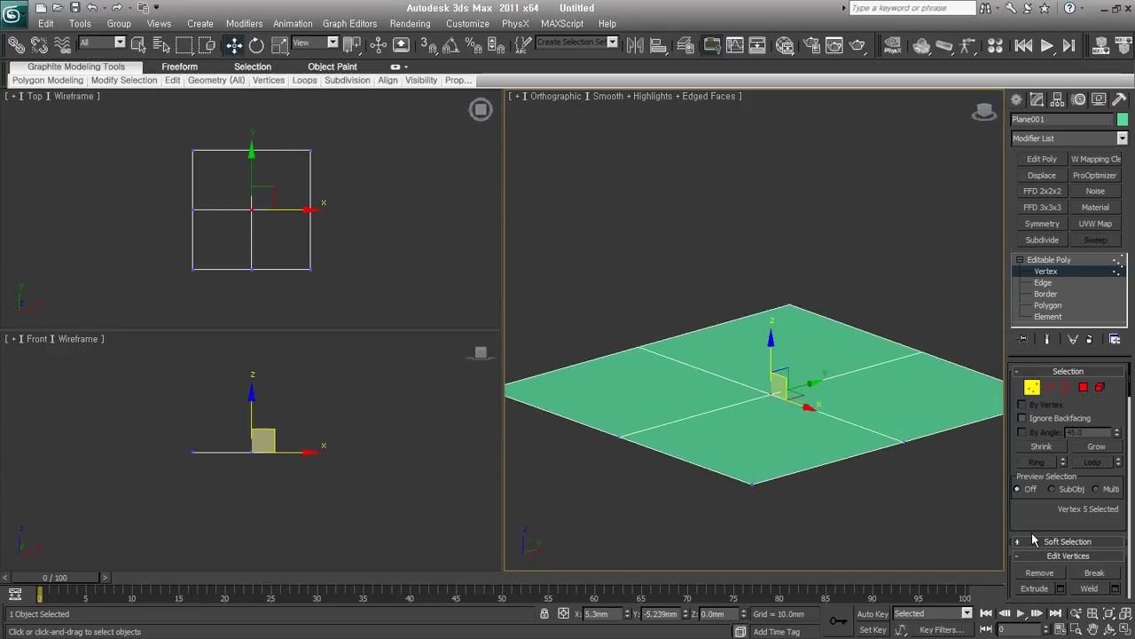
drag(1034, 539, 1043, 322)
- Extrude the centre vertex upward into a pyramid with a small inset base
click(1035, 392)
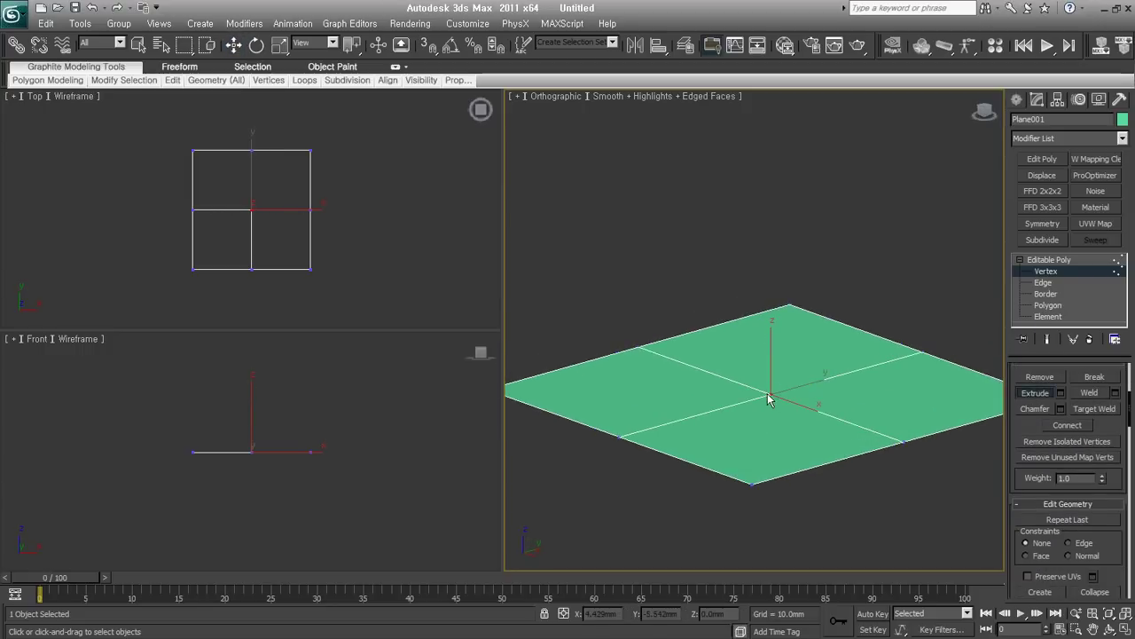
mouse_move(770, 393)
mouse_down()
mouse_move(774, 216)
mouse_move(775, 277)
mouse_up()
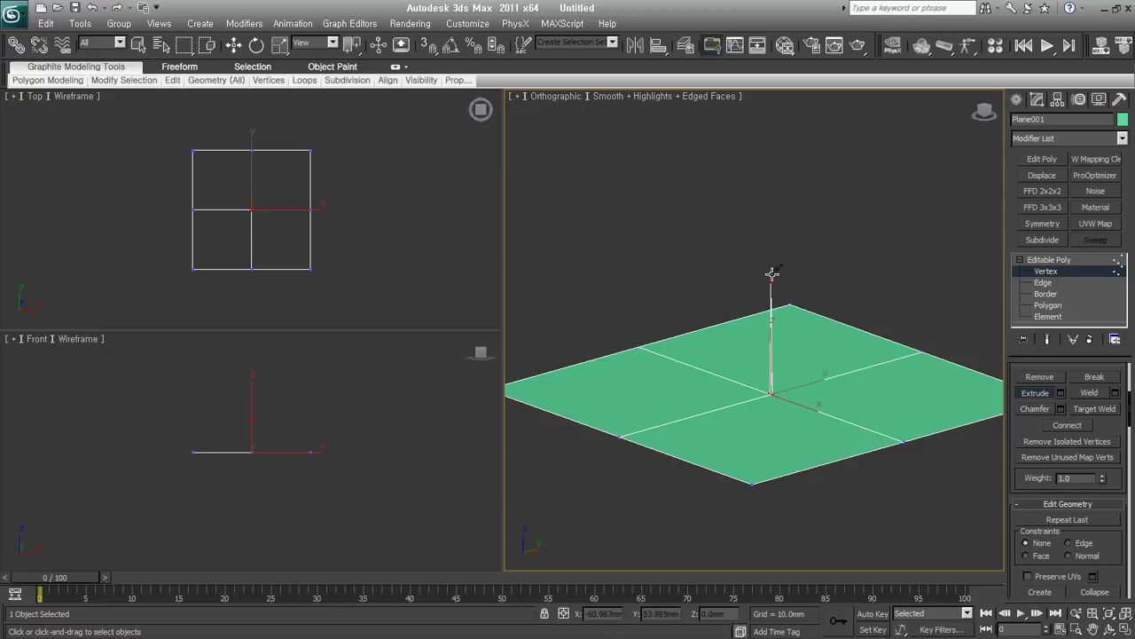
mouse_move(775, 278)
mouse_down()
mouse_move(838, 297)
mouse_move(765, 298)
mouse_move(812, 293)
mouse_move(785, 293)
mouse_move(784, 239)
mouse_move(799, 259)
mouse_move(786, 236)
mouse_move(790, 185)
mouse_move(849, 195)
mouse_move(784, 203)
mouse_move(781, 152)
mouse_move(841, 168)
mouse_move(794, 172)
mouse_move(779, 362)
mouse_move(831, 354)
mouse_move(845, 408)
mouse_up()
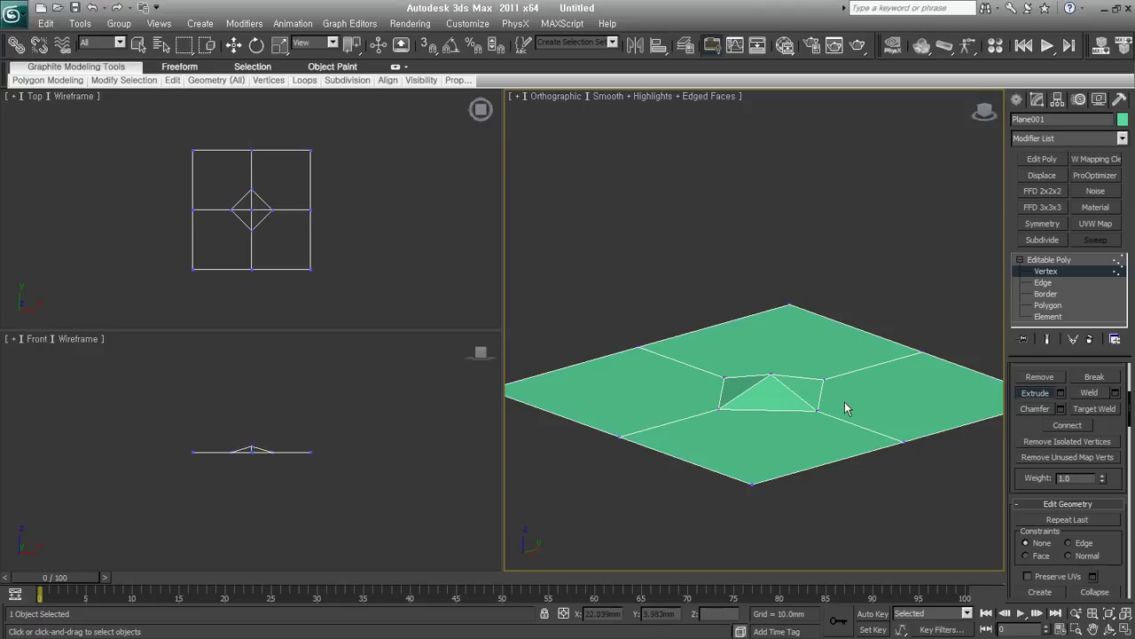
mouse_move(770, 373)
mouse_down()
mouse_move(773, 354)
mouse_move(826, 400)
mouse_move(775, 365)
mouse_move(801, 355)
mouse_move(814, 366)
mouse_move(816, 336)
mouse_up()
key(shift+z)
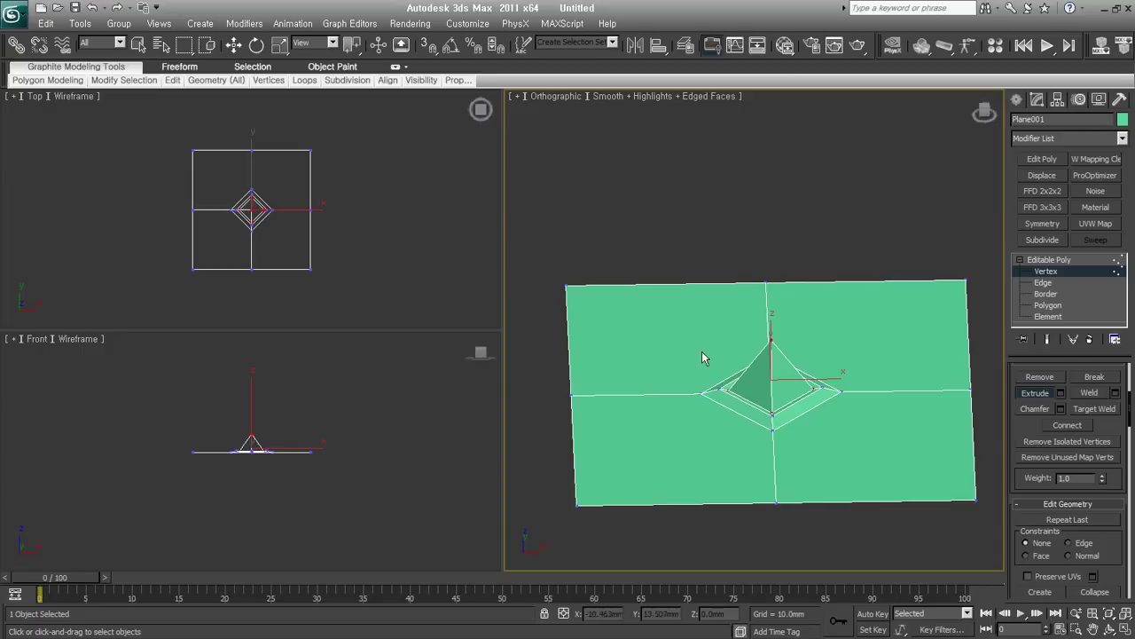
mouse_move(845, 422)
alt+middle_down()
mouse_move(914, 417)
mouse_move(898, 381)
alt+middle_up()
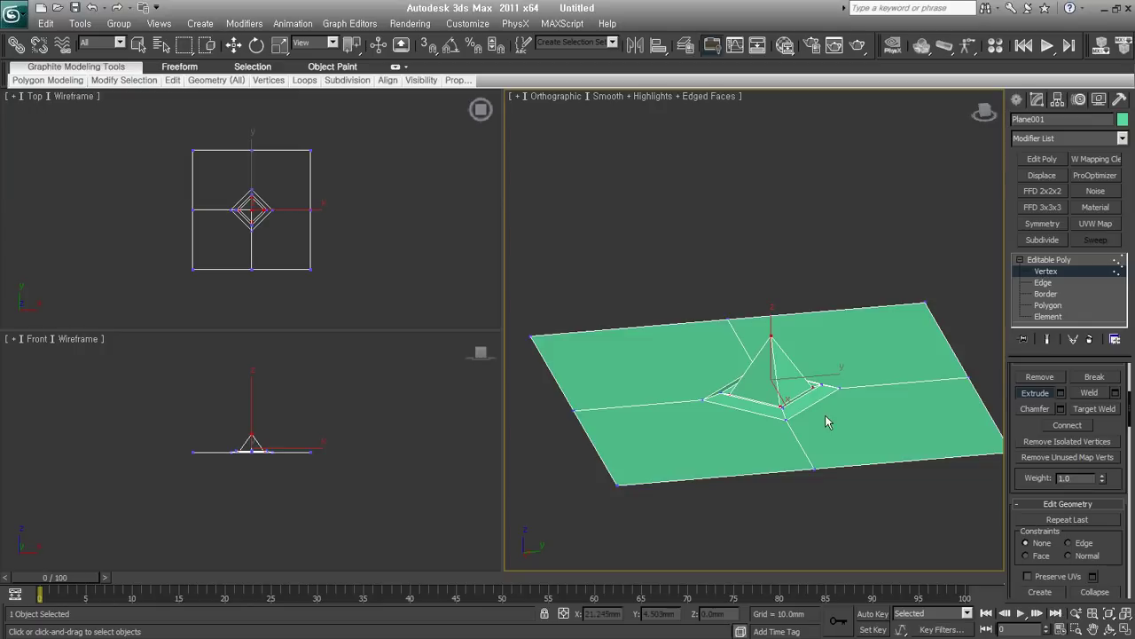
key(shift+z)
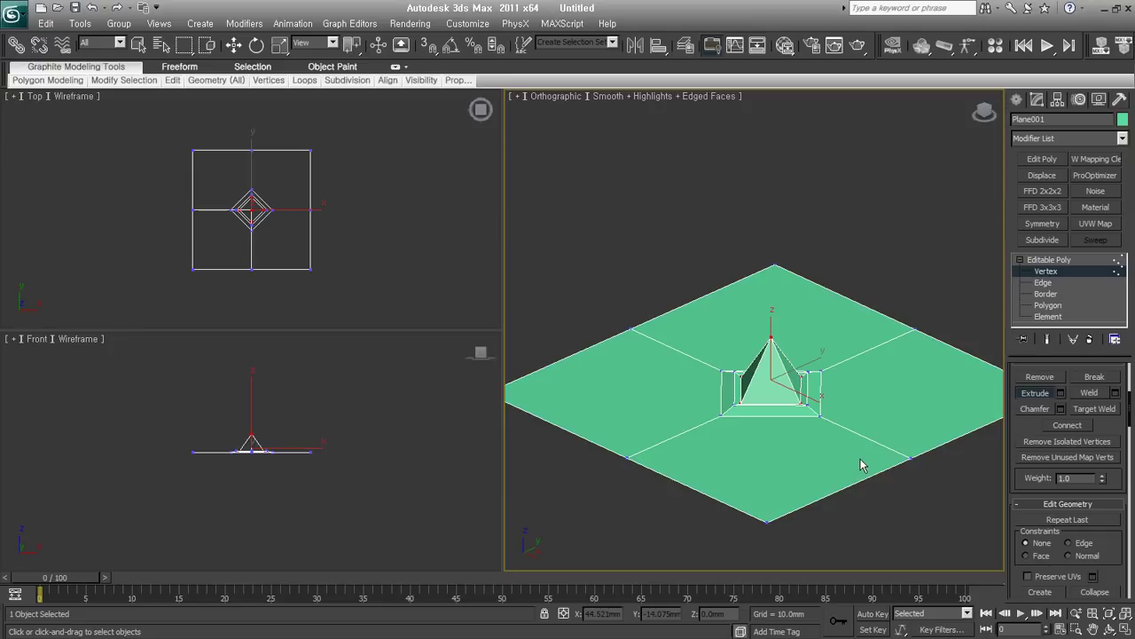
- Weld the pyramid's vertices at a 35.522mm threshold, reducing Plane001 from 21 to 9 vertices
key(w)
drag(693, 317, 823, 436)
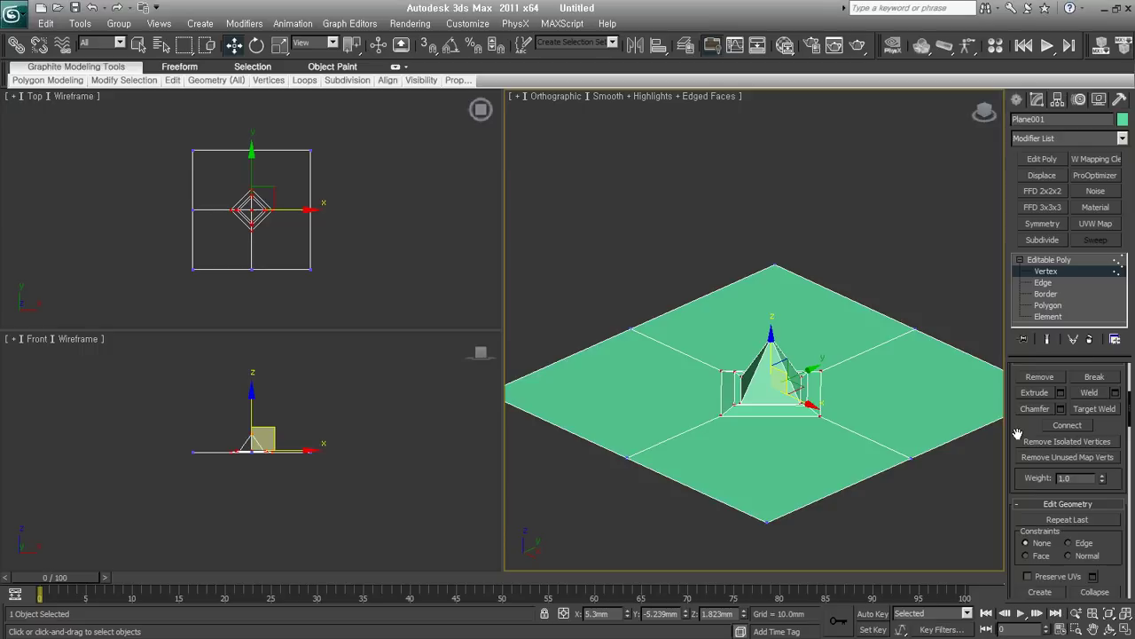
scroll(1047, 432, up, 2)
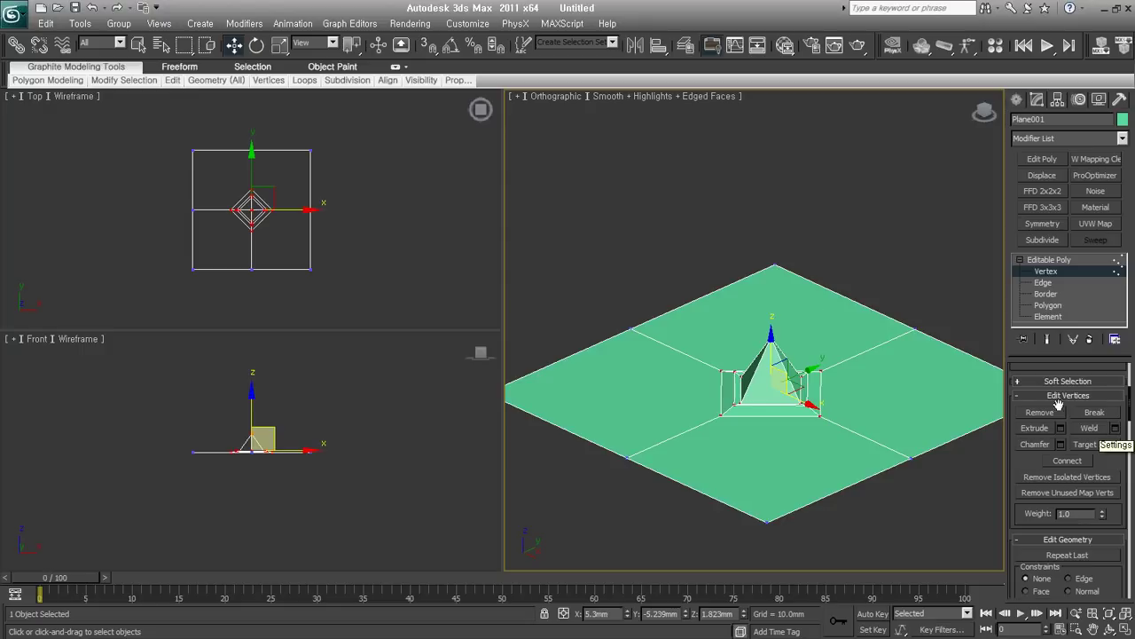
right_click(832, 300)
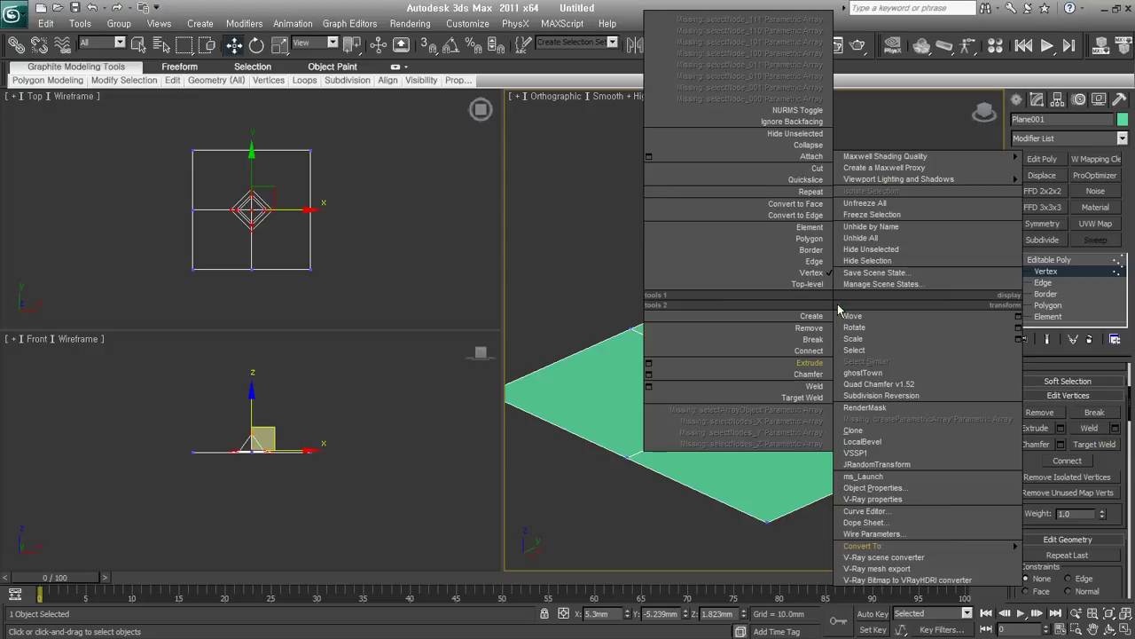
click(648, 388)
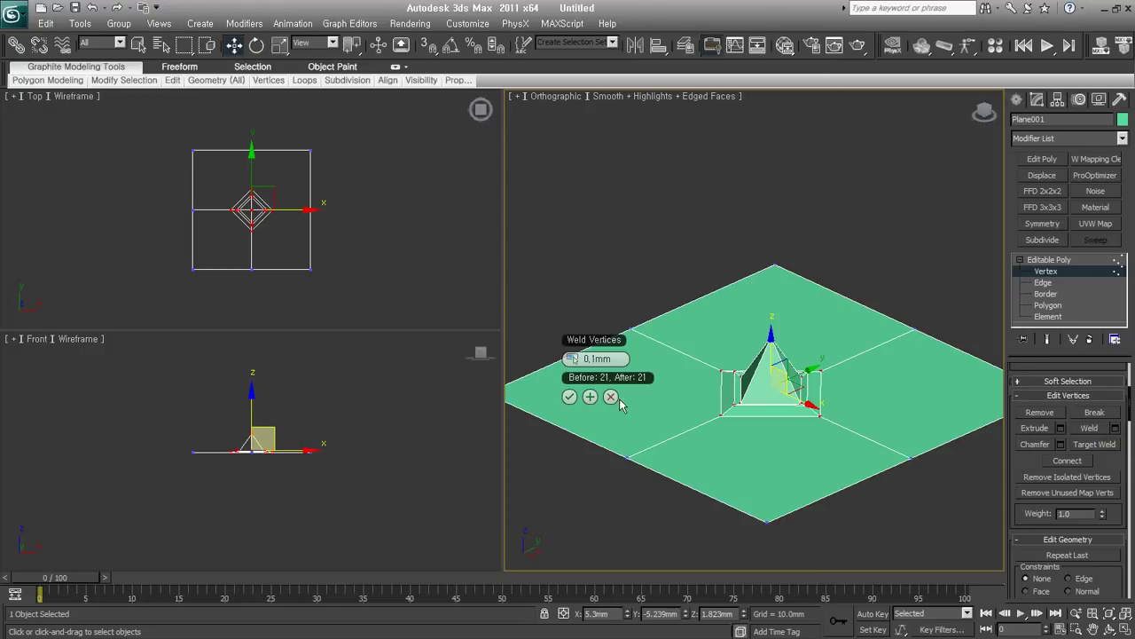
drag(575, 361, 725, 362)
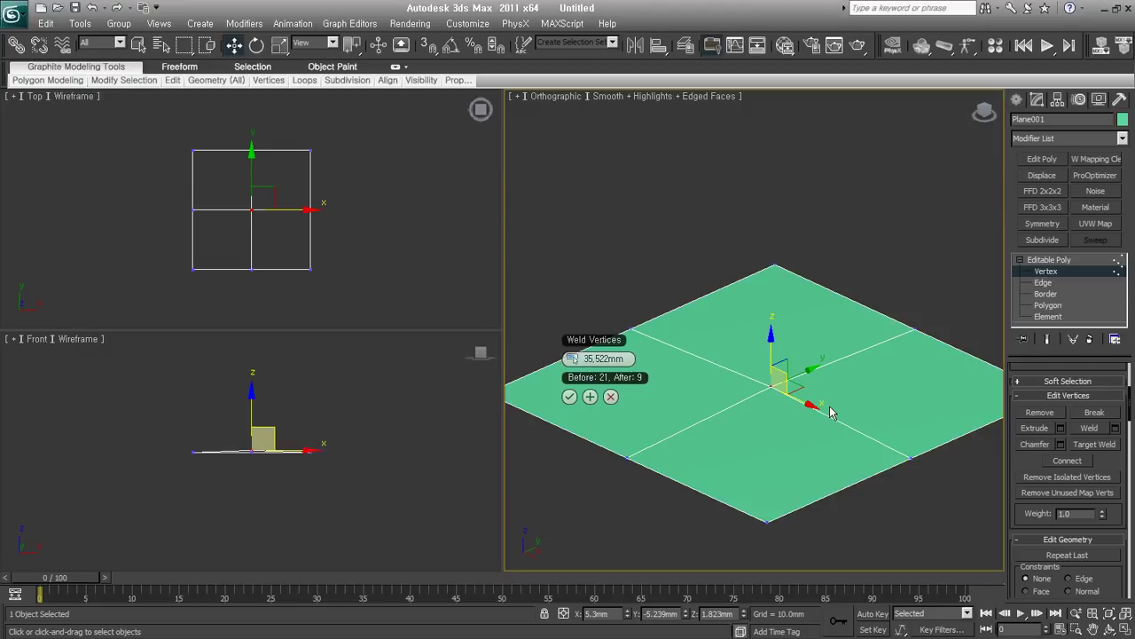
click(570, 397)
mouse_move(905, 499)
alt+middle_down()
mouse_move(743, 464)
mouse_move(734, 452)
mouse_move(742, 509)
mouse_move(745, 386)
alt+middle_up()
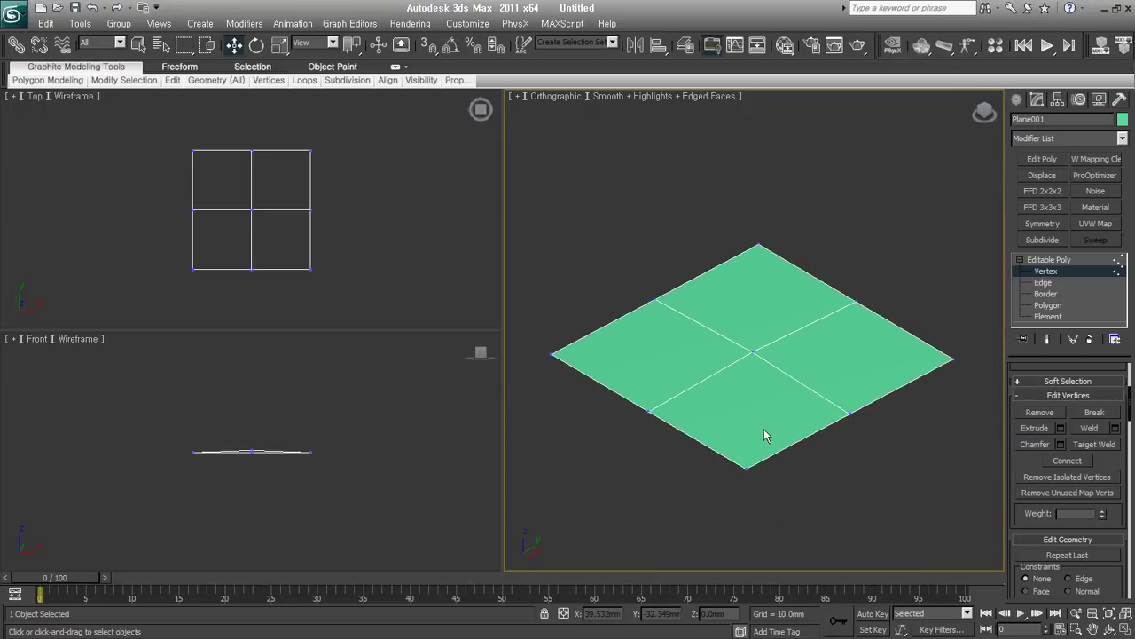
- Connect the centre vertex to the bottom, top, right and left outer vertices with new edges
click(751, 354)
ctrl+drag(735, 446, 771, 506)
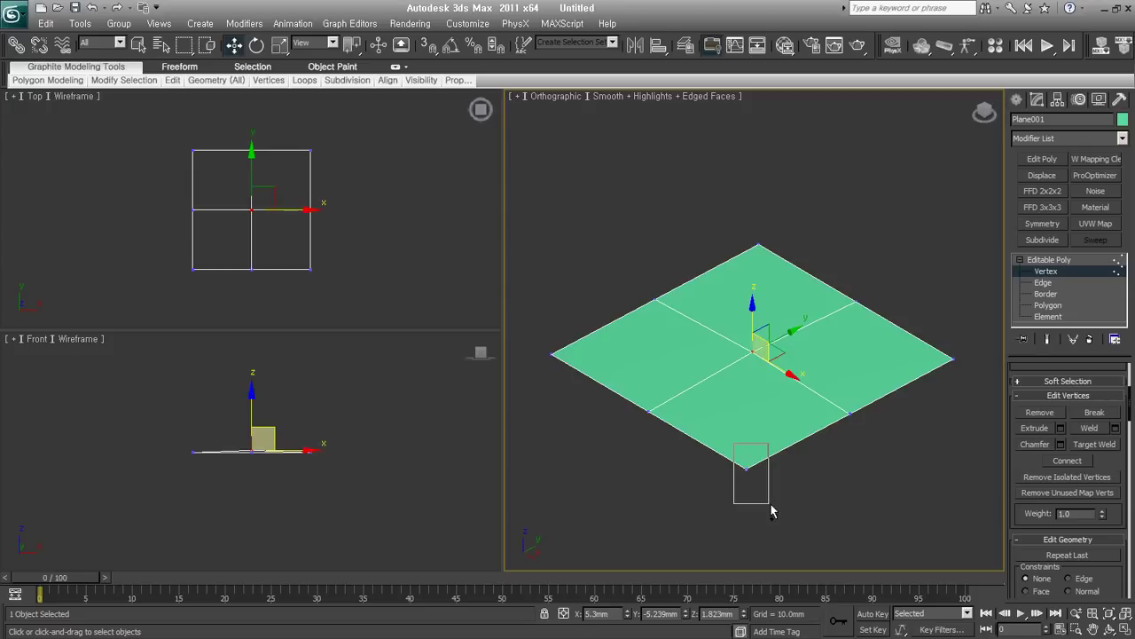
click(1075, 463)
drag(741, 215, 774, 256)
click(1086, 465)
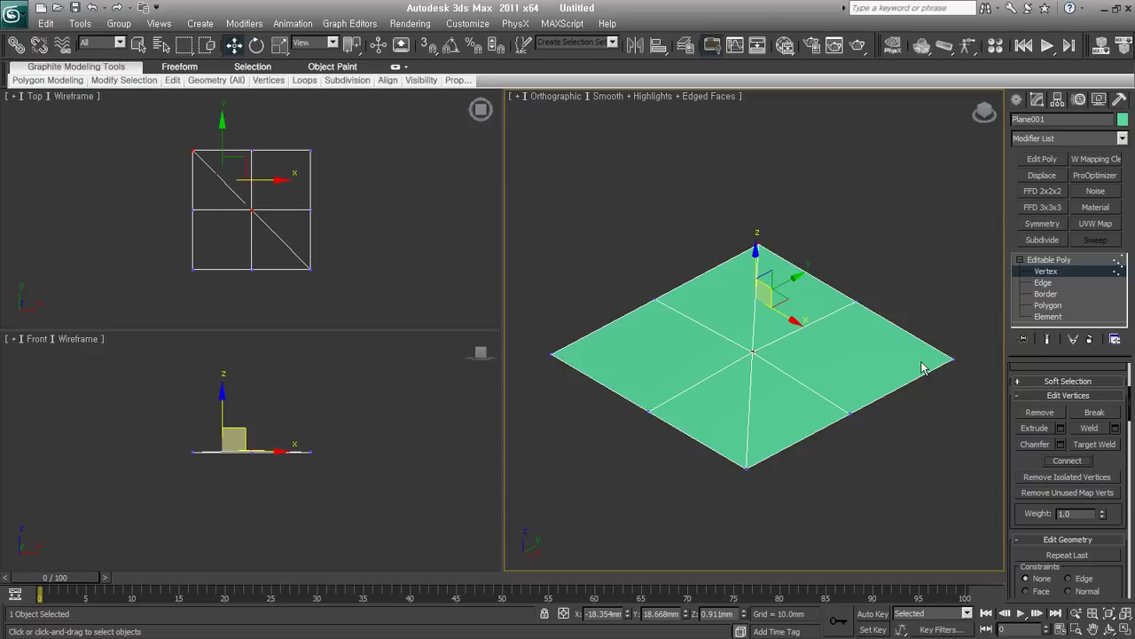
drag(735, 339, 980, 394)
key(ctrl+shift+e)
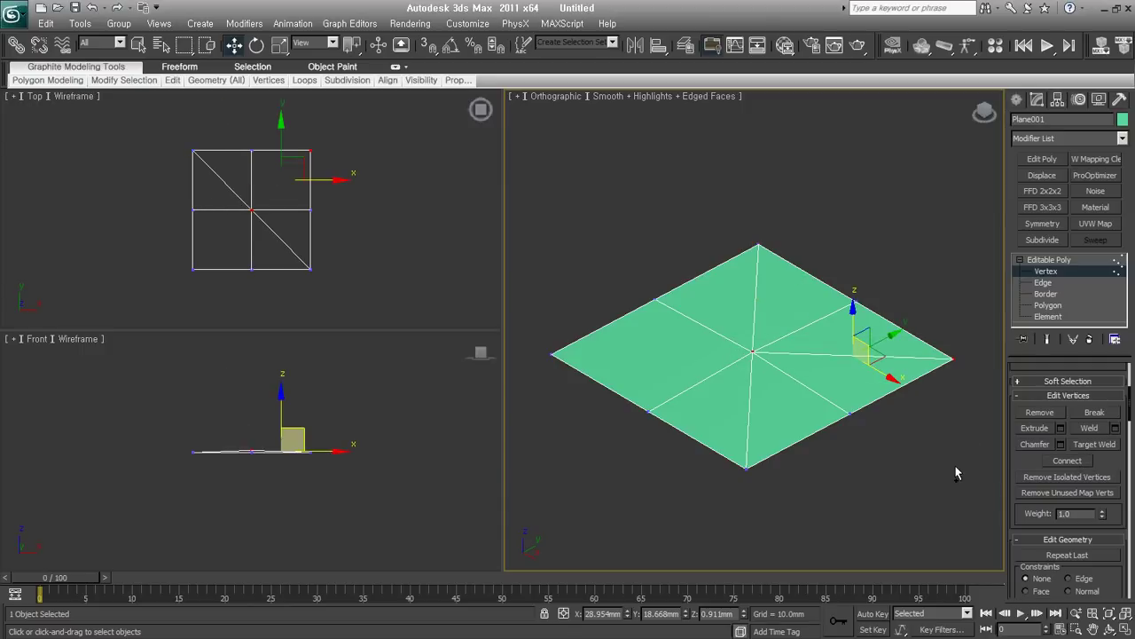
drag(559, 366, 760, 373)
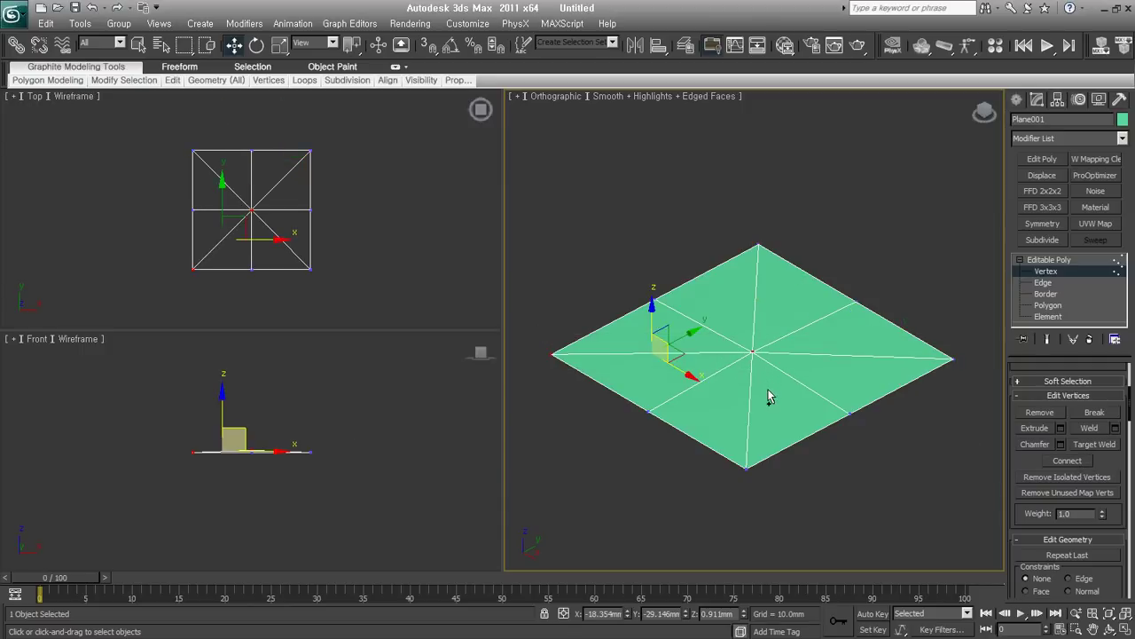
click(798, 453)
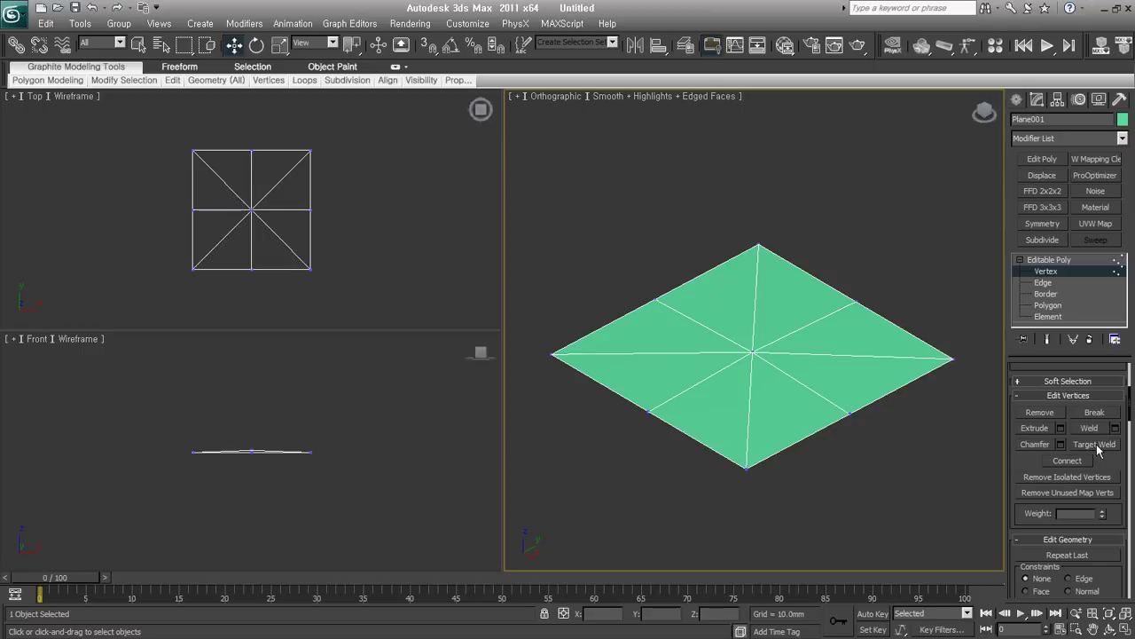
- Target-weld the plane's edge vertices onto its corners until only a triangle remains
click(1097, 445)
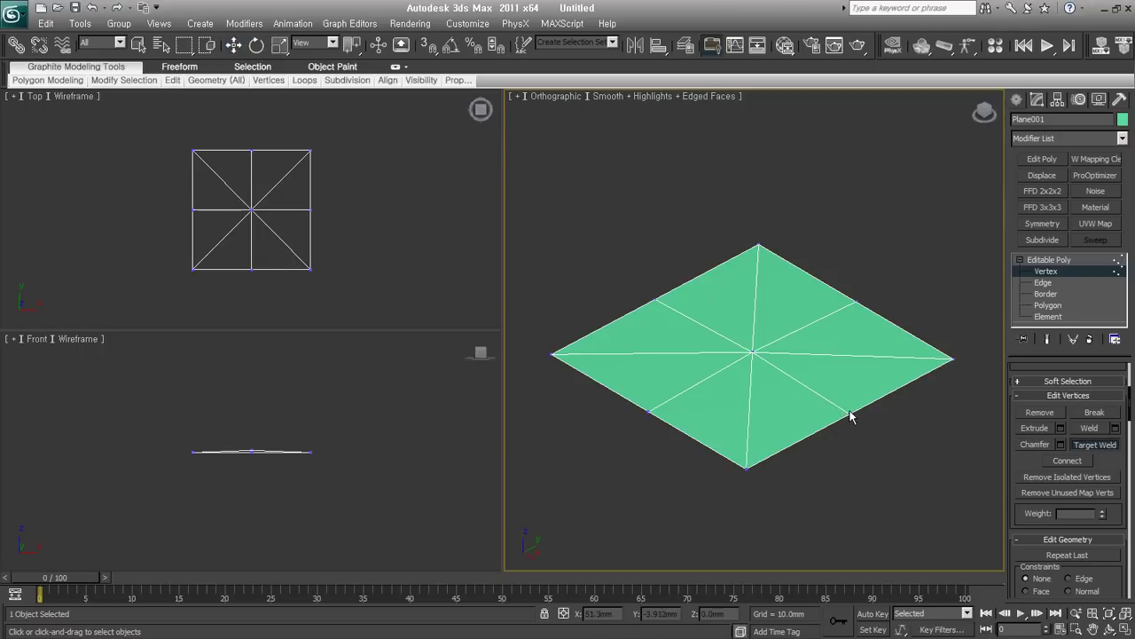
click(953, 357)
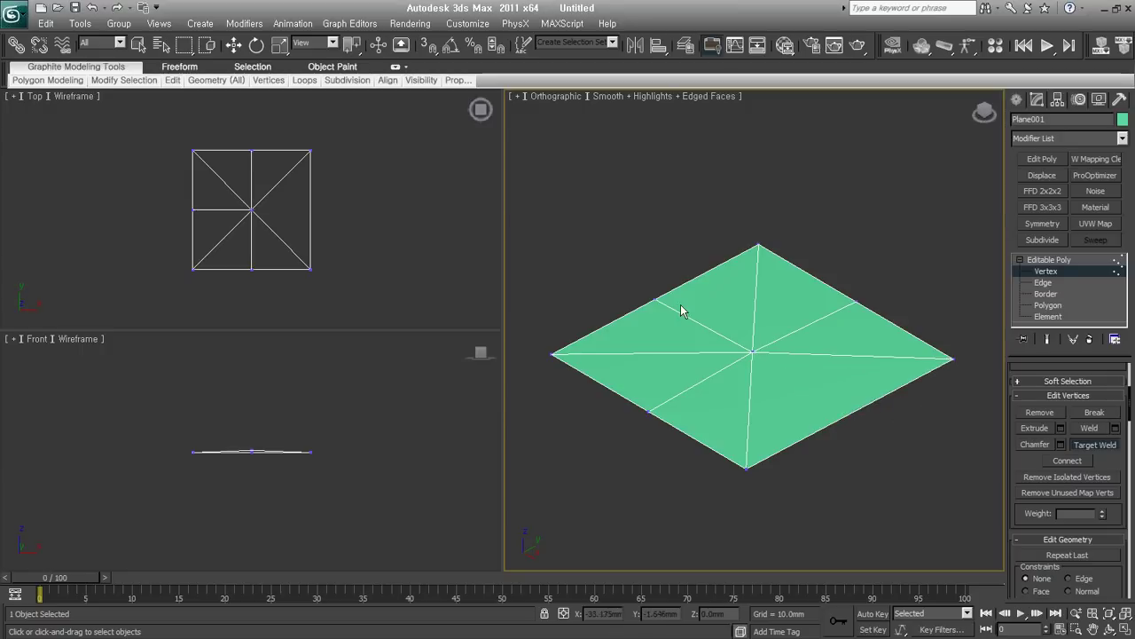
click(655, 295)
click(552, 360)
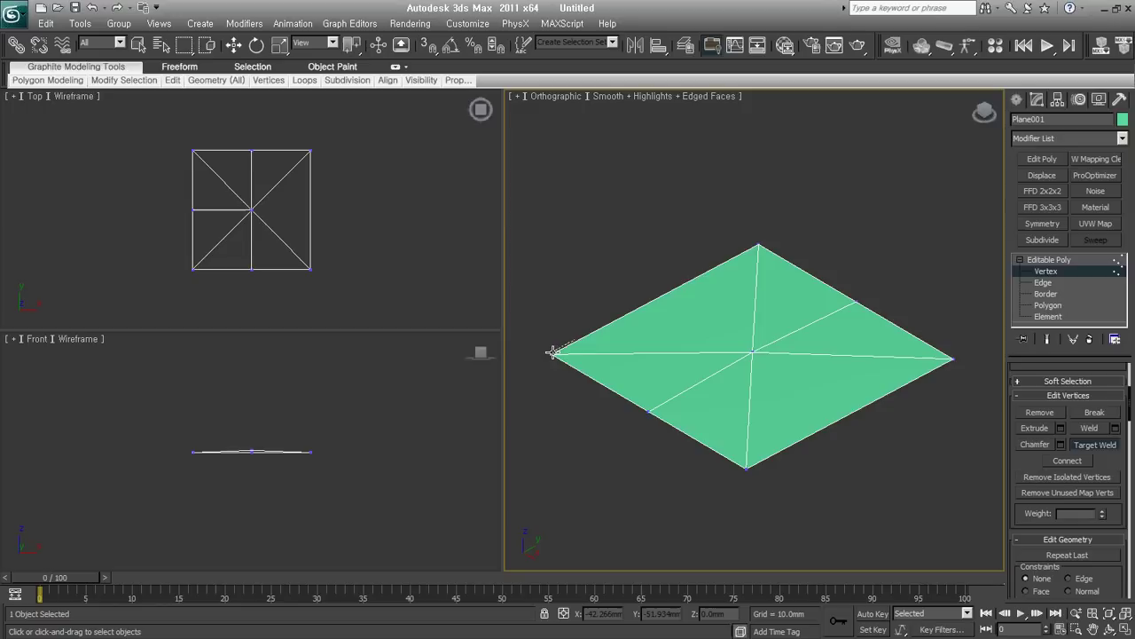
click(647, 409)
click(553, 356)
click(852, 299)
click(758, 246)
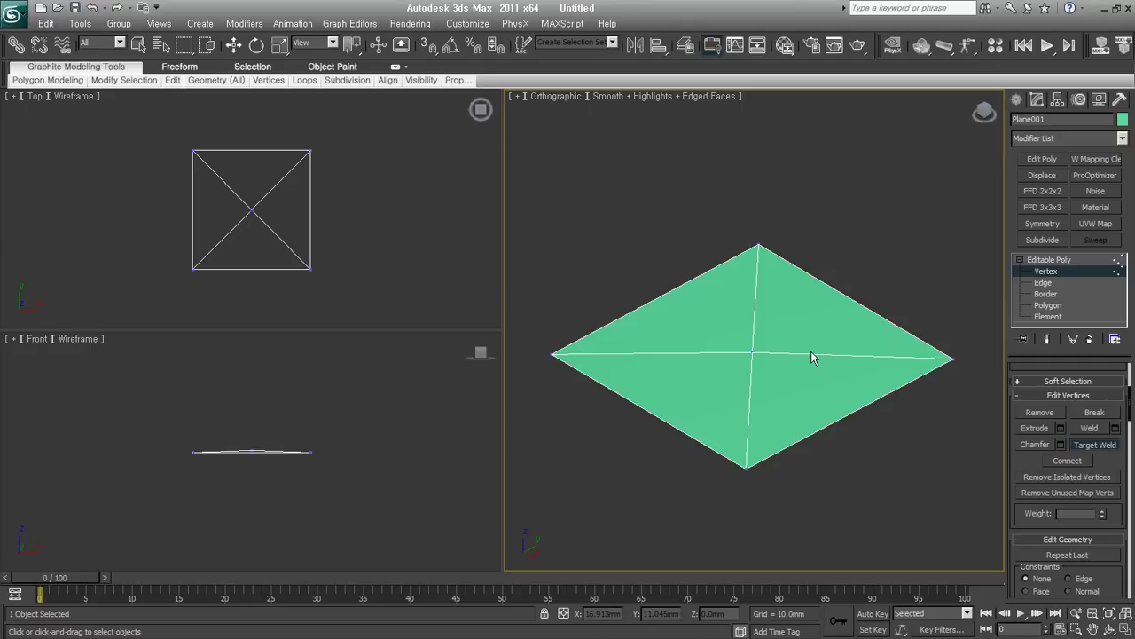
click(953, 360)
click(758, 246)
click(752, 350)
click(758, 246)
- Exit Vertex level and delete the remaining triangle, leaving the scene empty
key(w)
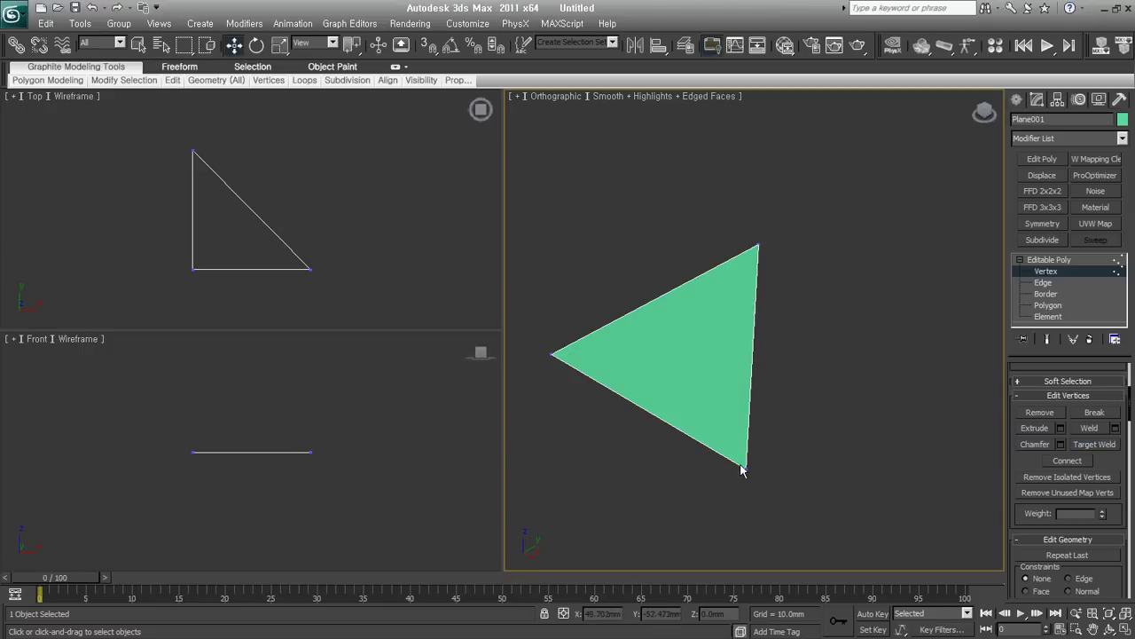
middle_drag(740, 468, 800, 441)
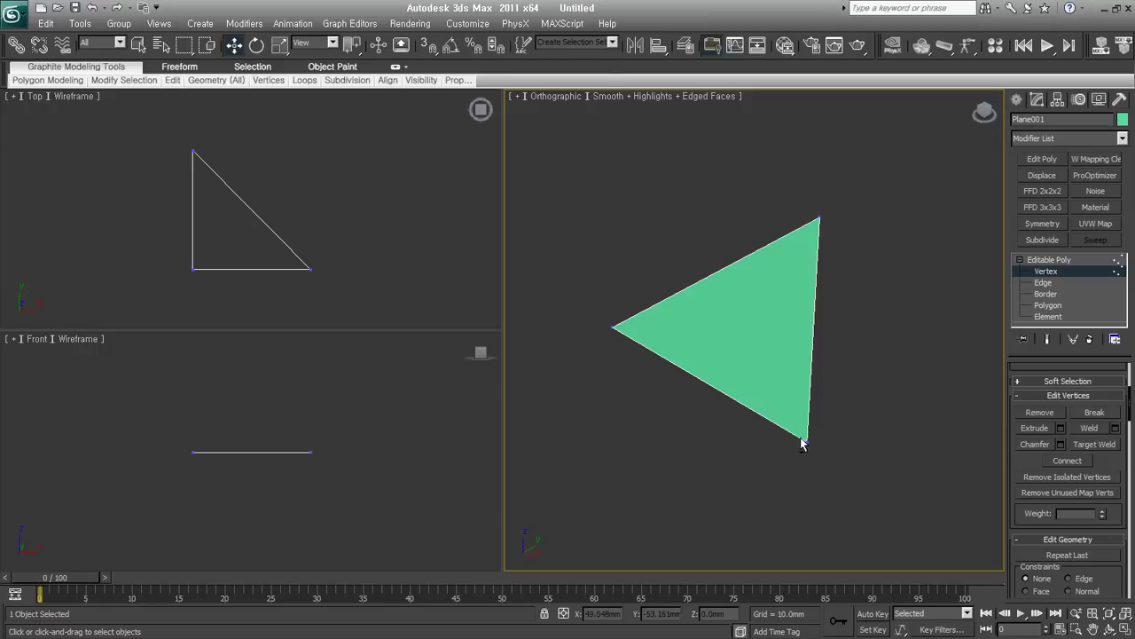
alt+middle_drag(801, 441, 793, 431)
click(1040, 272)
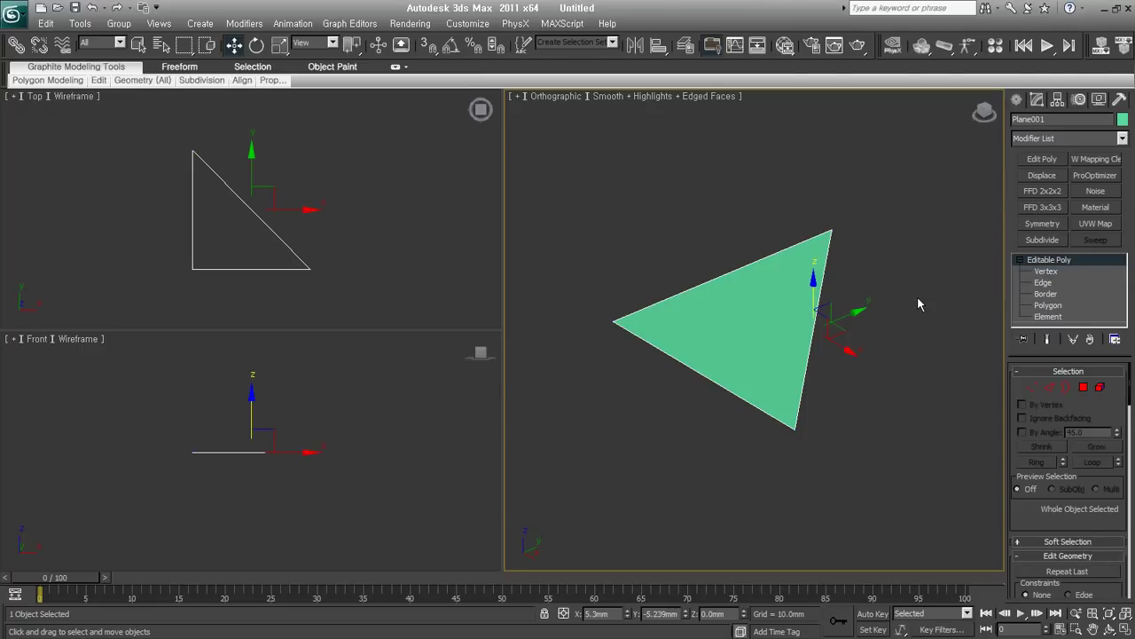
key(Delete)
click(1018, 100)
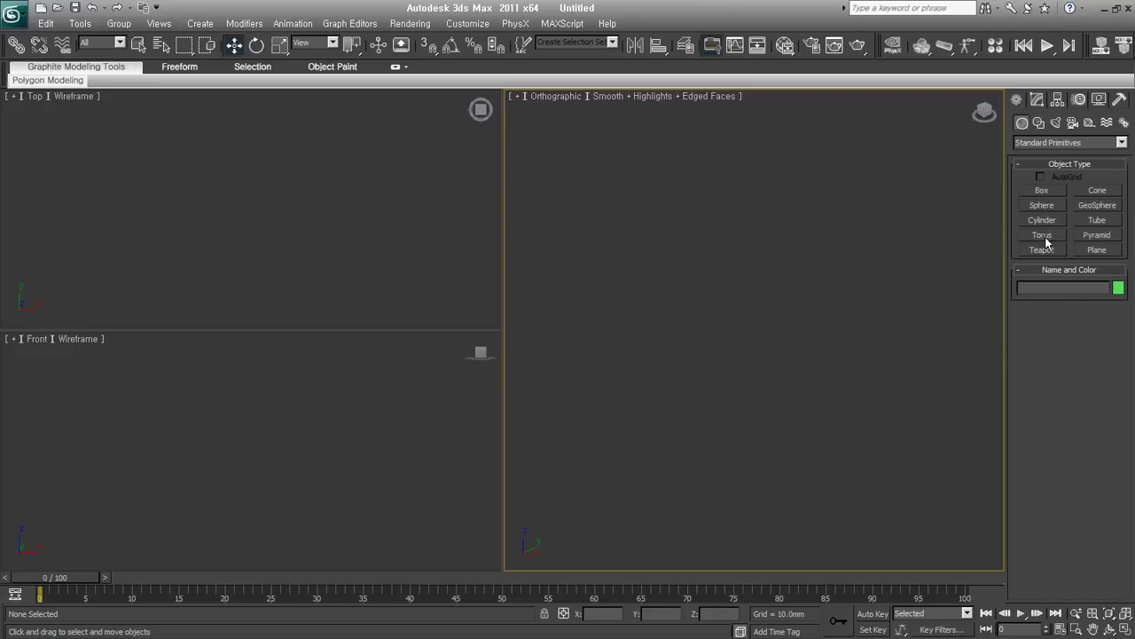
- Draw a new plane with 4 length and 4 width segments and convert it to Editable Mesh
click(1097, 250)
drag(801, 254, 759, 457)
click(1114, 414)
click(1114, 414)
click(1114, 429)
click(1114, 428)
mouse_move(859, 400)
alt+middle_down()
mouse_move(824, 426)
mouse_move(836, 471)
mouse_move(857, 431)
alt+middle_up()
right_click(837, 468)
click(861, 456)
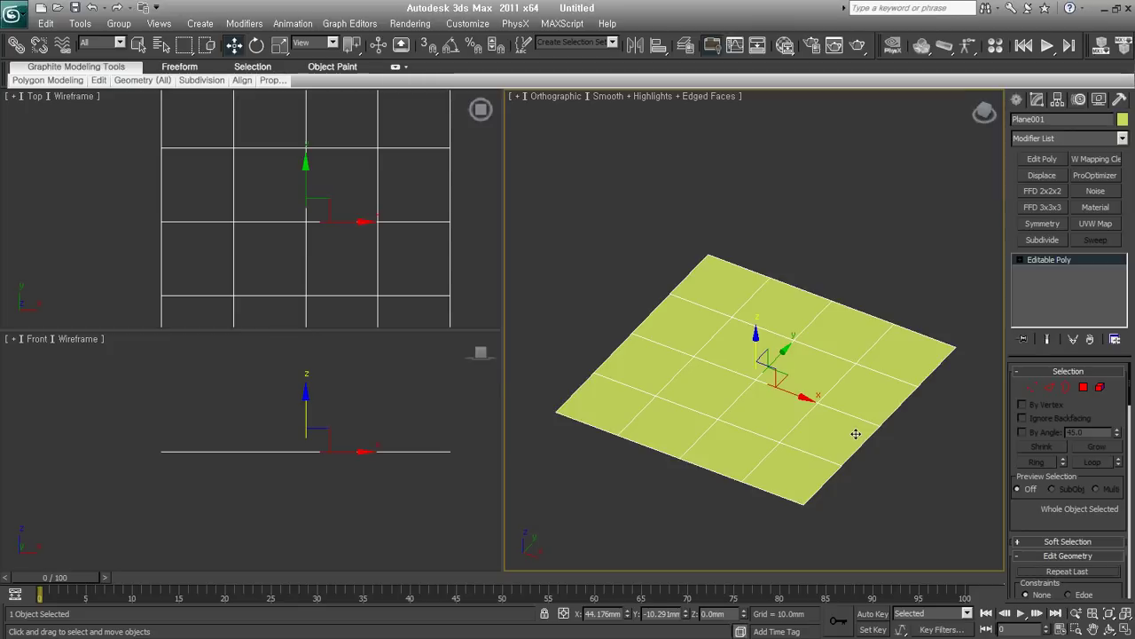
- Enter Vertex level and frame the plane's grid in the viewport
click(1032, 390)
middle_drag(893, 459, 856, 426)
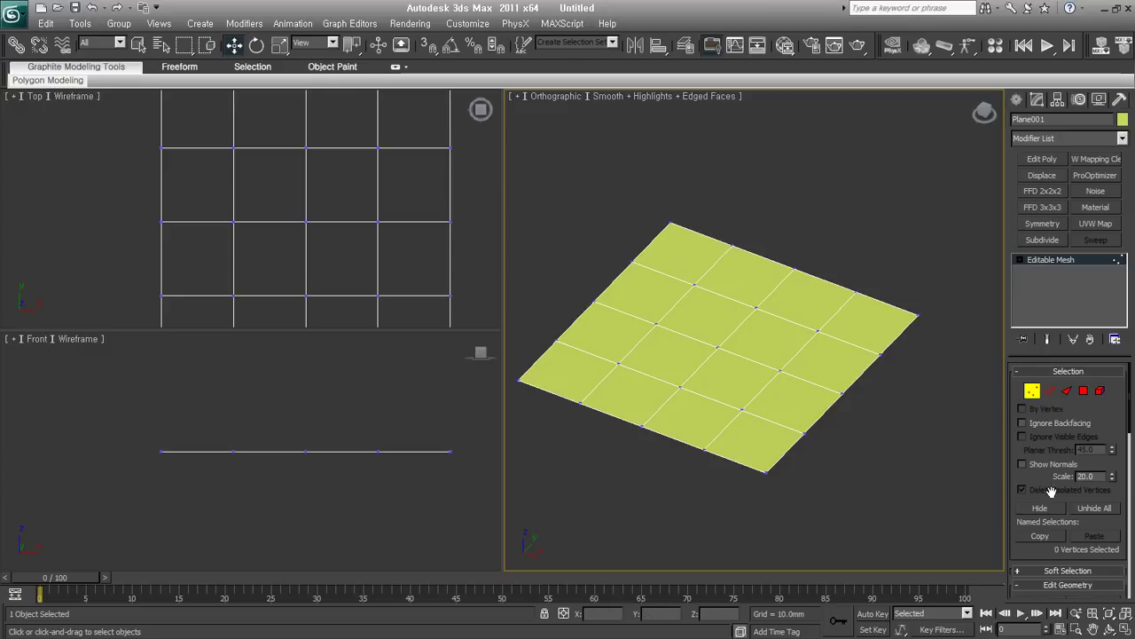
scroll(1054, 491, down, 3)
drag(899, 348, 807, 468)
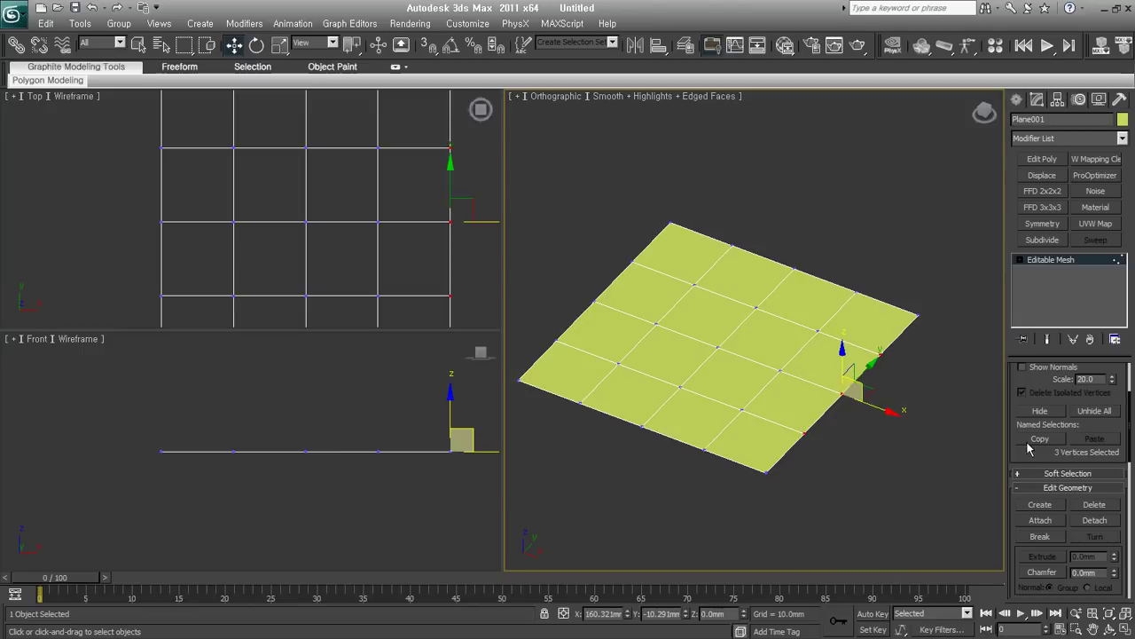
mouse_move(1021, 459)
mouse_down()
mouse_move(1036, 306)
mouse_move(1026, 453)
mouse_move(1017, 118)
mouse_up()
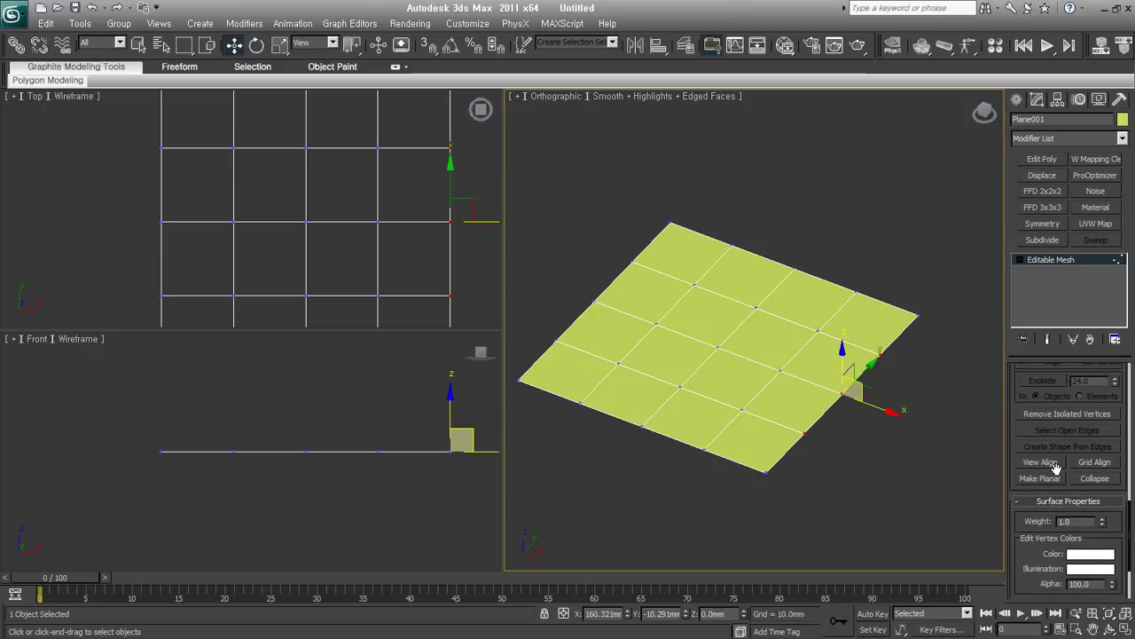
scroll(1026, 523, down, 2)
scroll(1042, 425, up, 5)
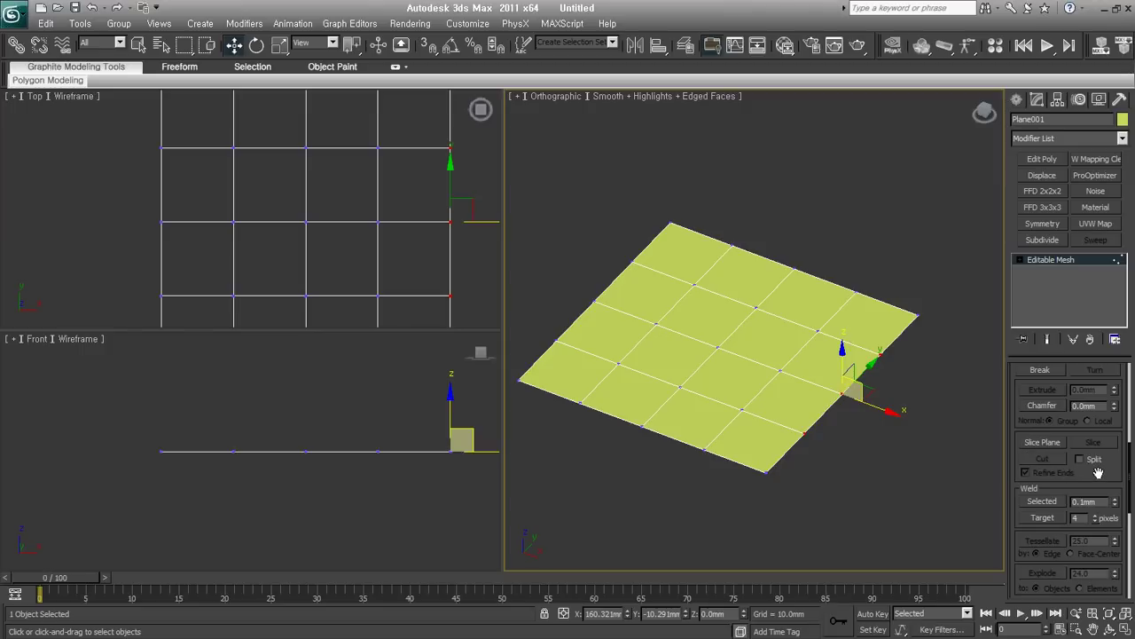
- Target-weld several inner vertices together into one point, forming a fan of triangles
click(1046, 519)
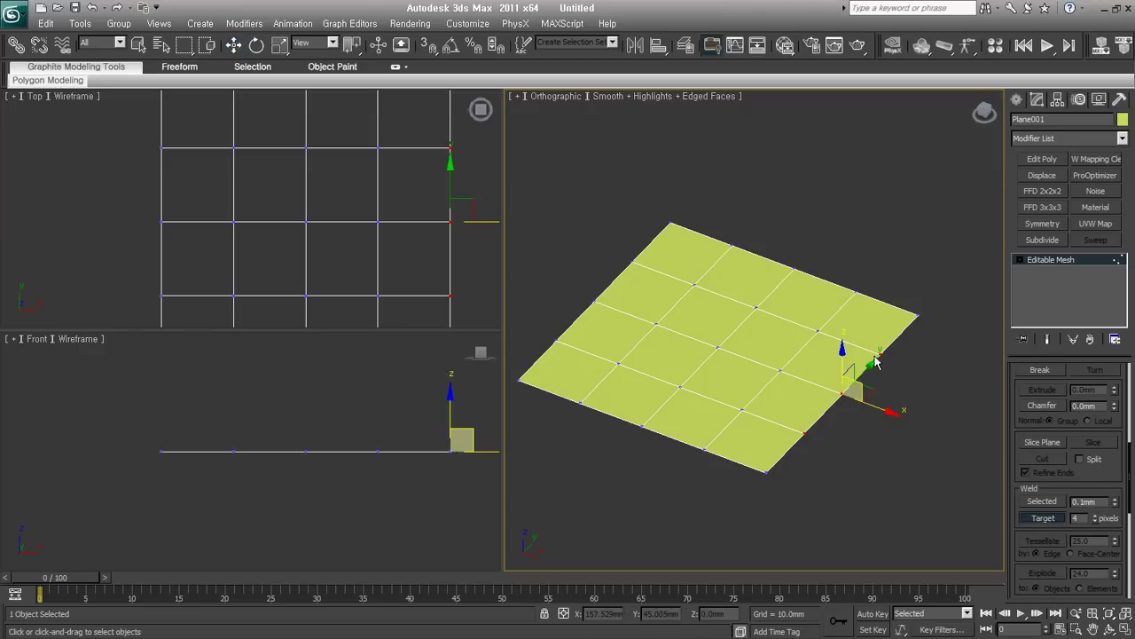
drag(877, 355, 917, 315)
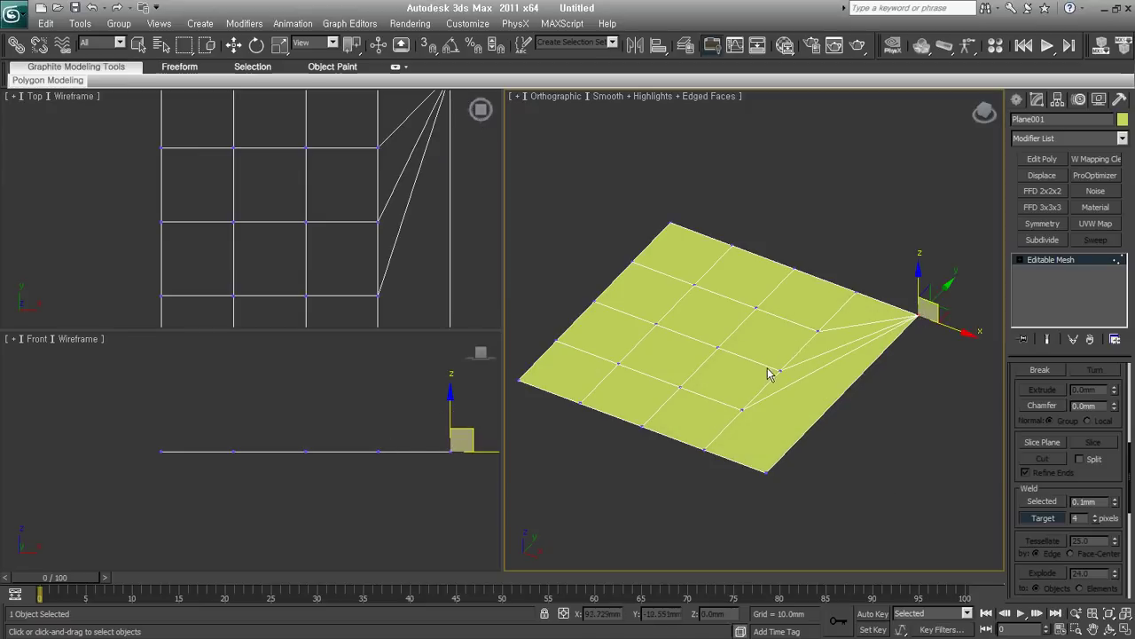
drag(733, 361, 807, 432)
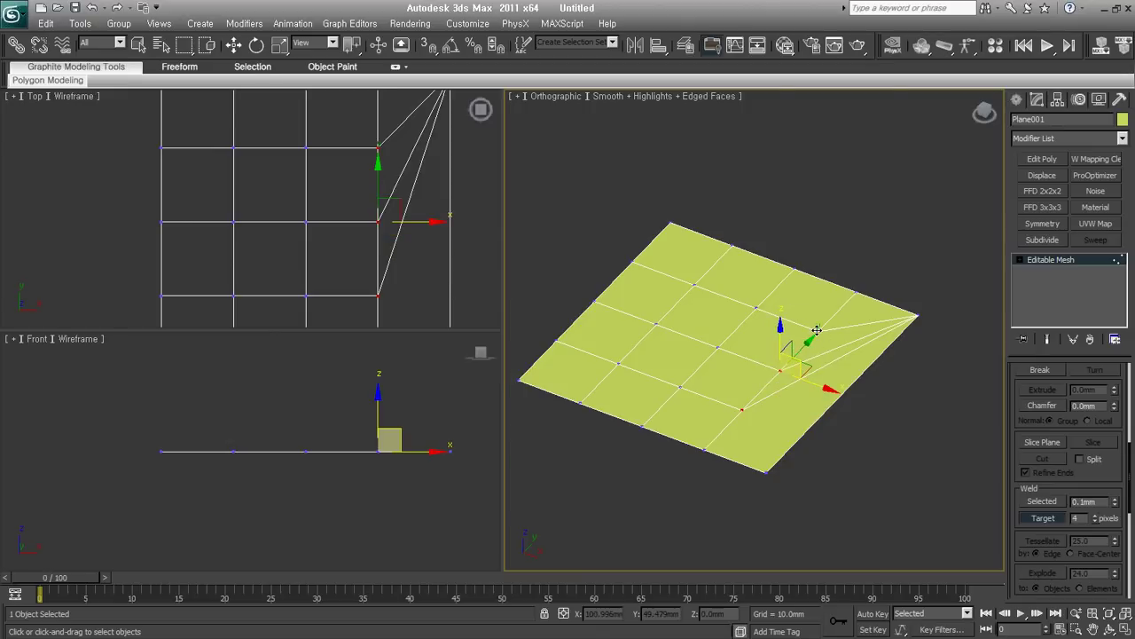
drag(820, 362, 836, 545)
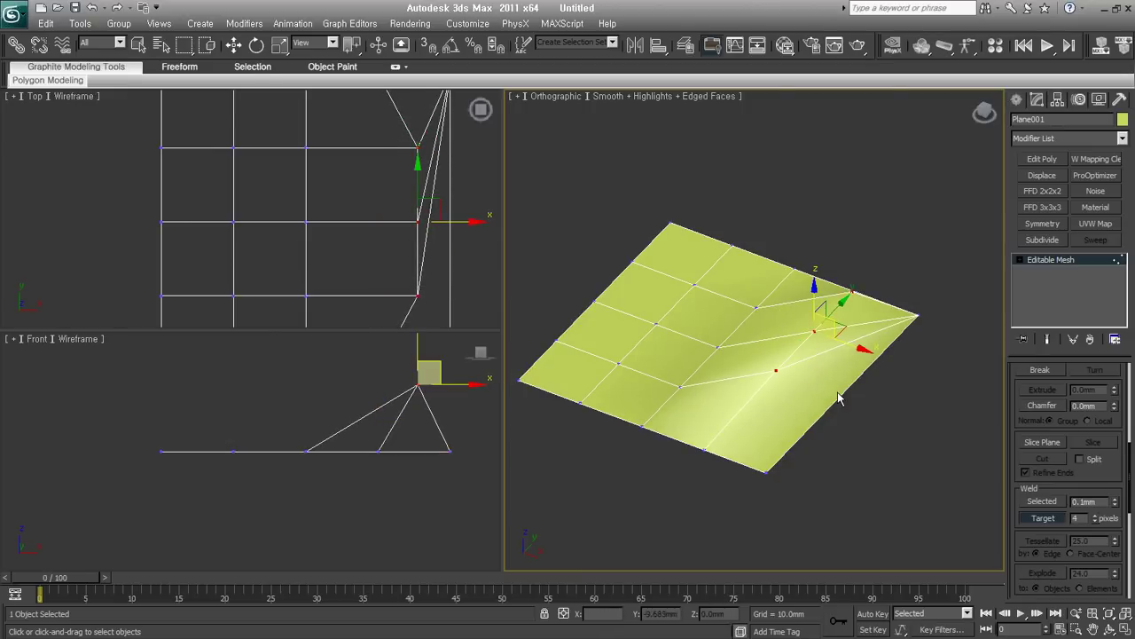
mouse_move(778, 370)
mouse_down()
mouse_move(697, 461)
mouse_move(792, 483)
mouse_up()
click(883, 447)
middle_drag(800, 488, 796, 495)
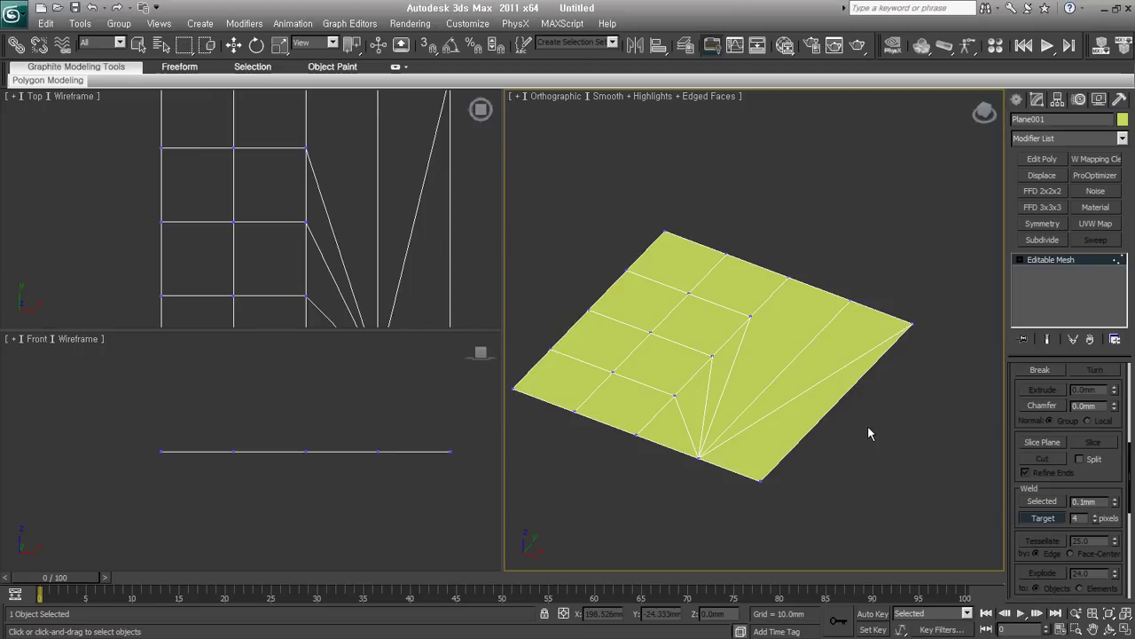
- Cut a final edge from an inner vertex to the plane's left edge
key(w)
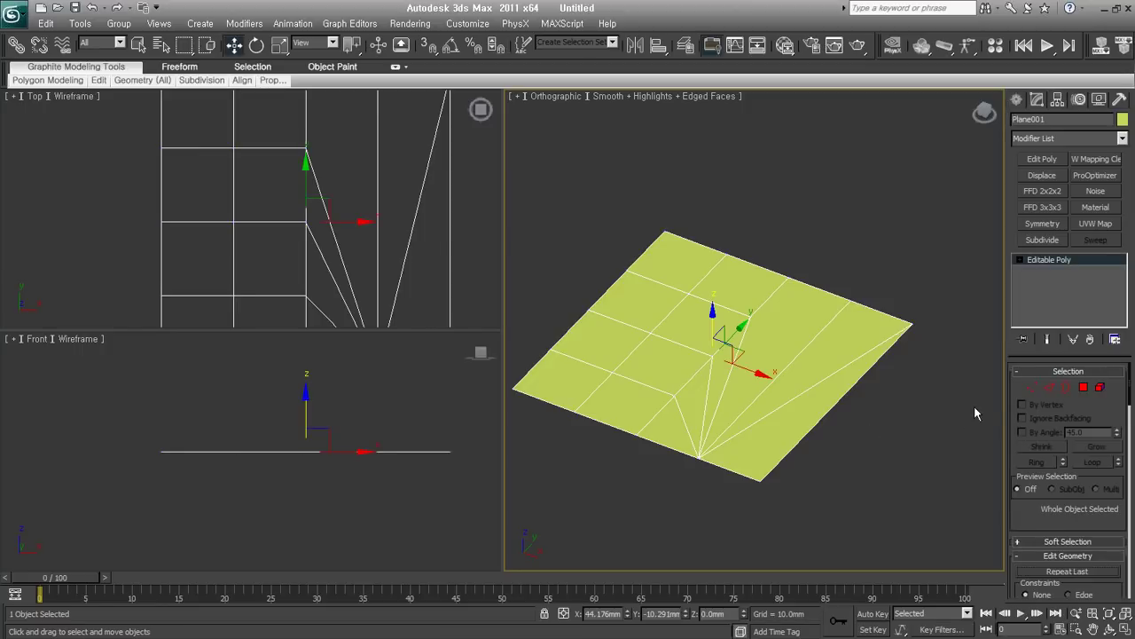
click(1034, 388)
mouse_move(769, 468)
alt+middle_down()
mouse_move(773, 452)
mouse_move(943, 416)
alt+middle_up()
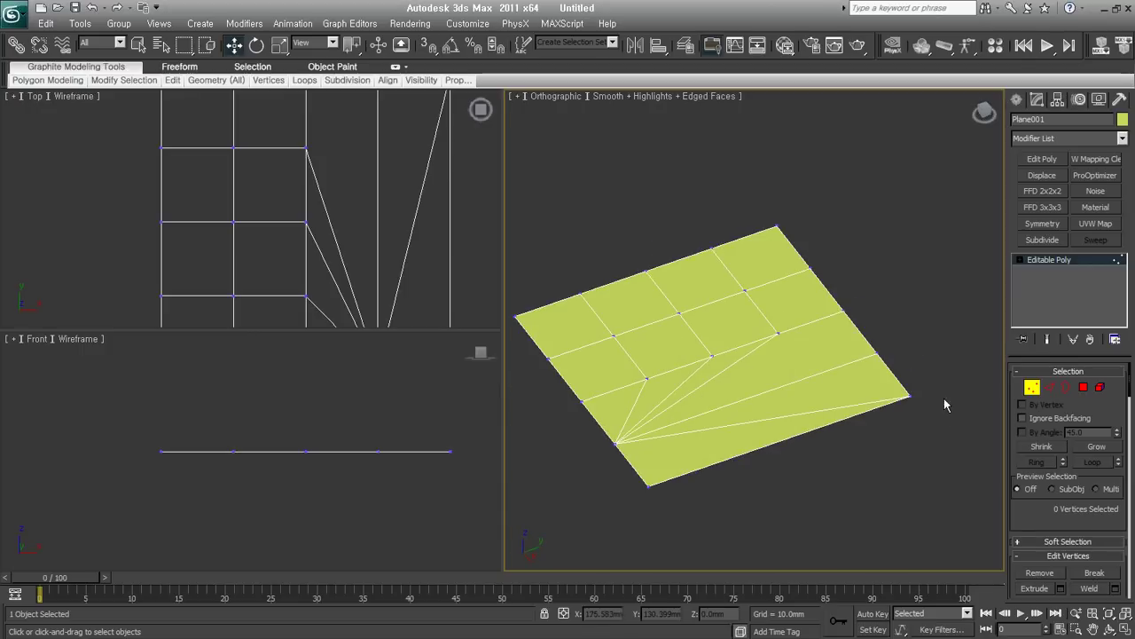
key(alt+c)
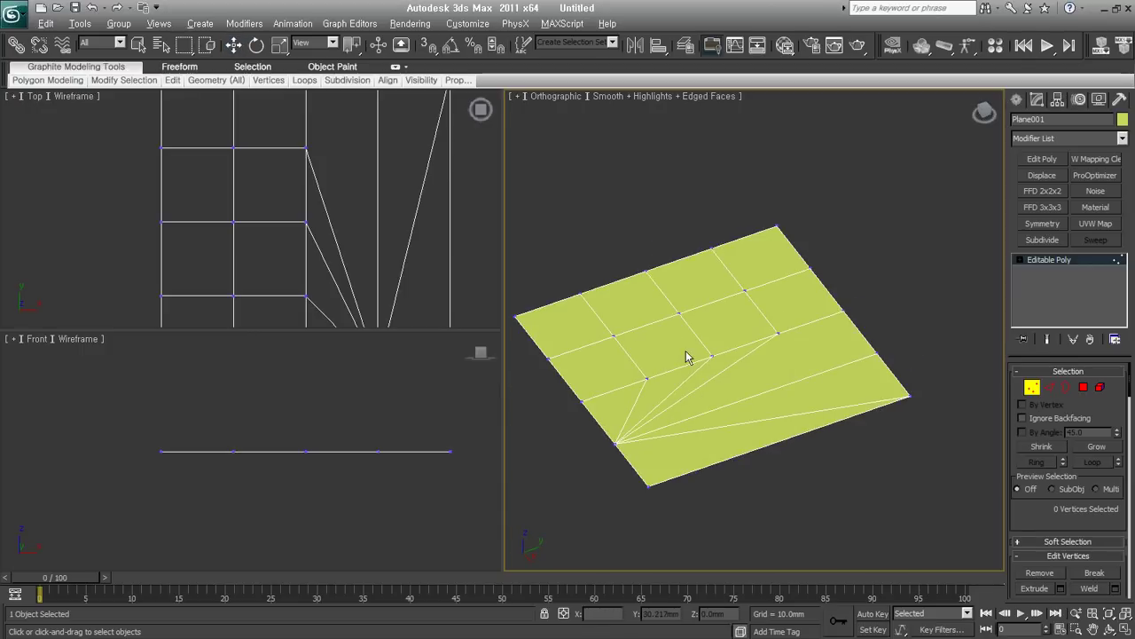
click(646, 379)
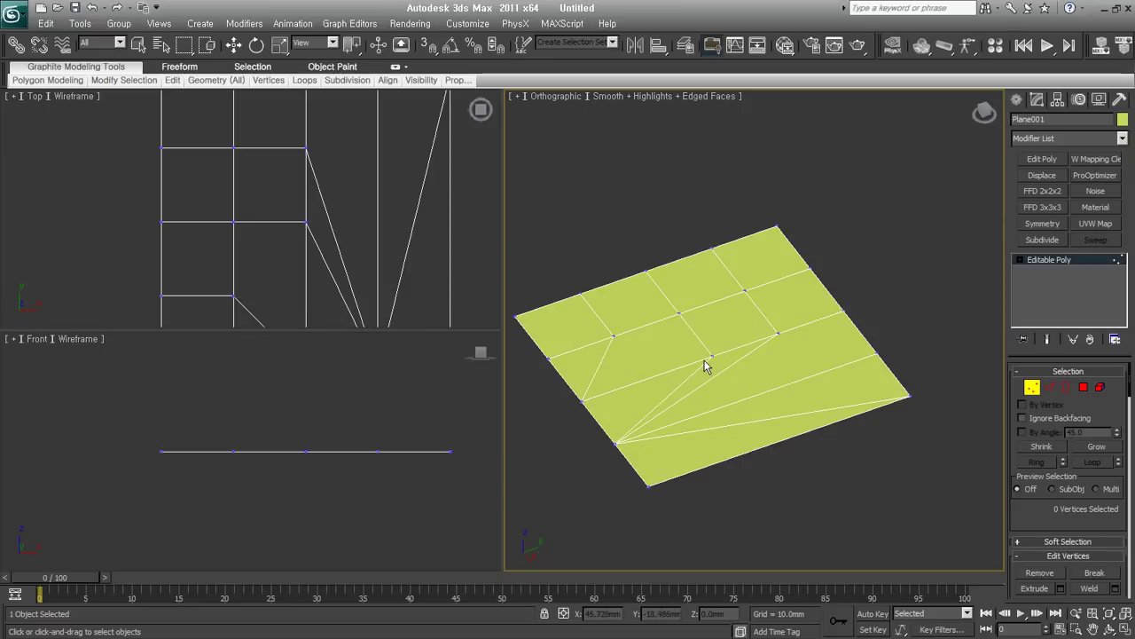
click(578, 404)
- Exit Vertex level and delete Plane001 so every viewport is empty
key(w)
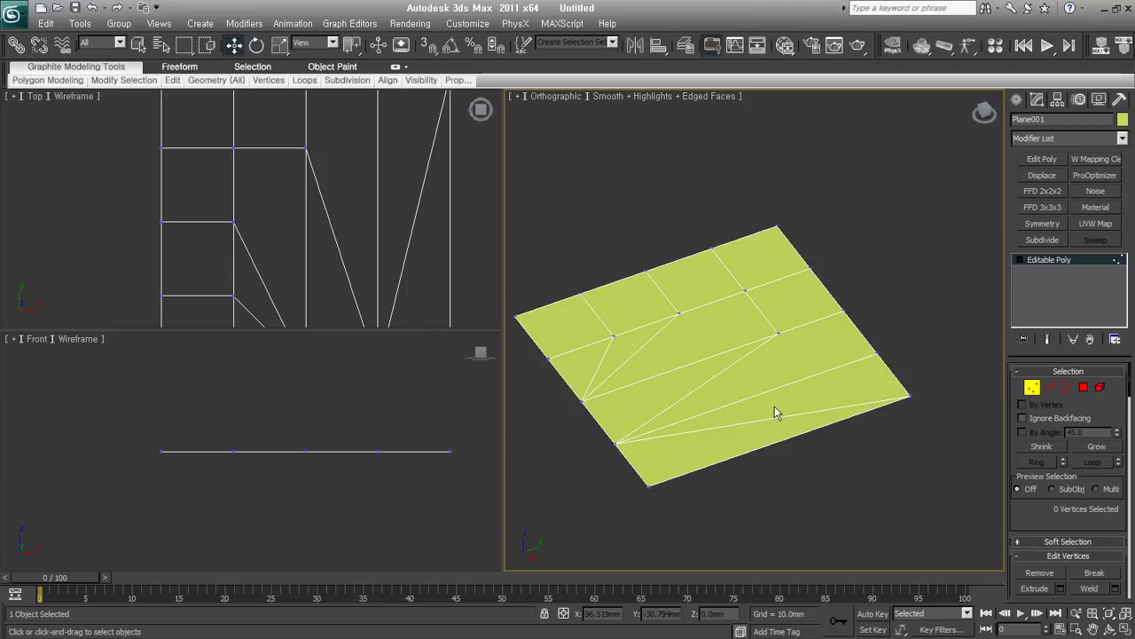
click(1032, 386)
alt+middle_drag(869, 417, 801, 423)
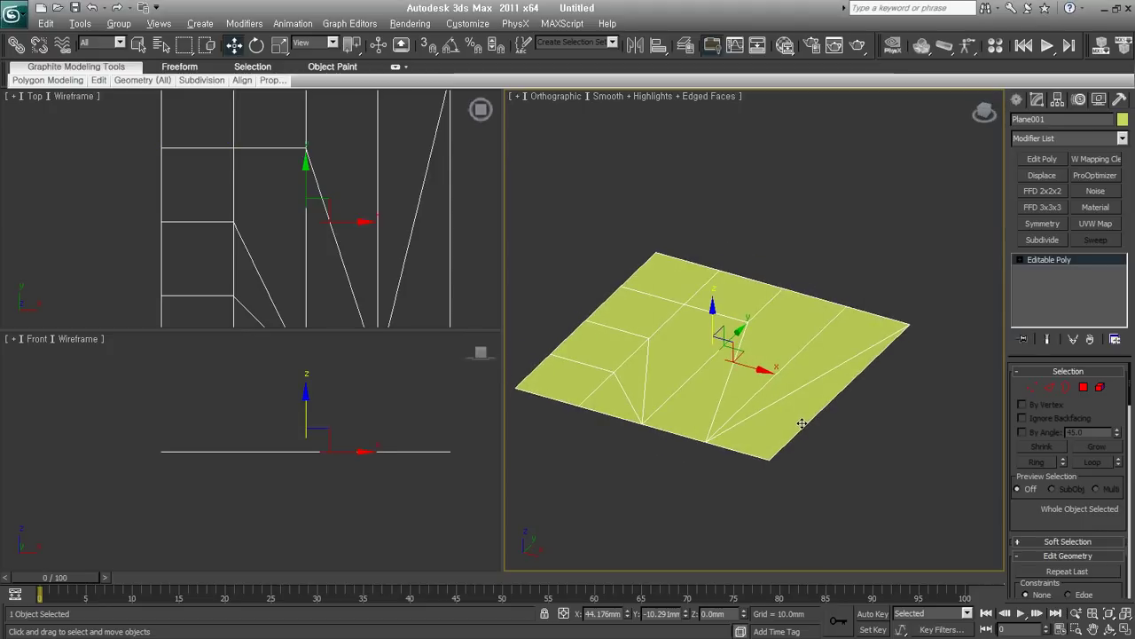
middle_drag(776, 401, 807, 385)
drag(1109, 523, 1109, 354)
key(Delete)
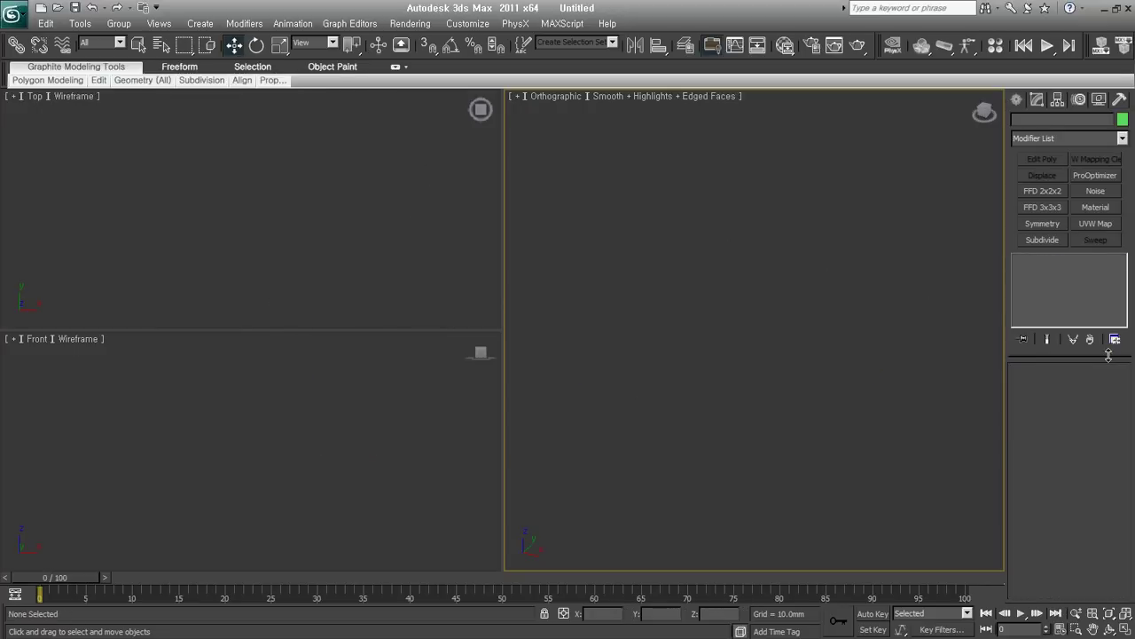
- Draw a fresh 4×4-segment Plane001 and convert it to Editable Poly
click(1017, 100)
click(1097, 250)
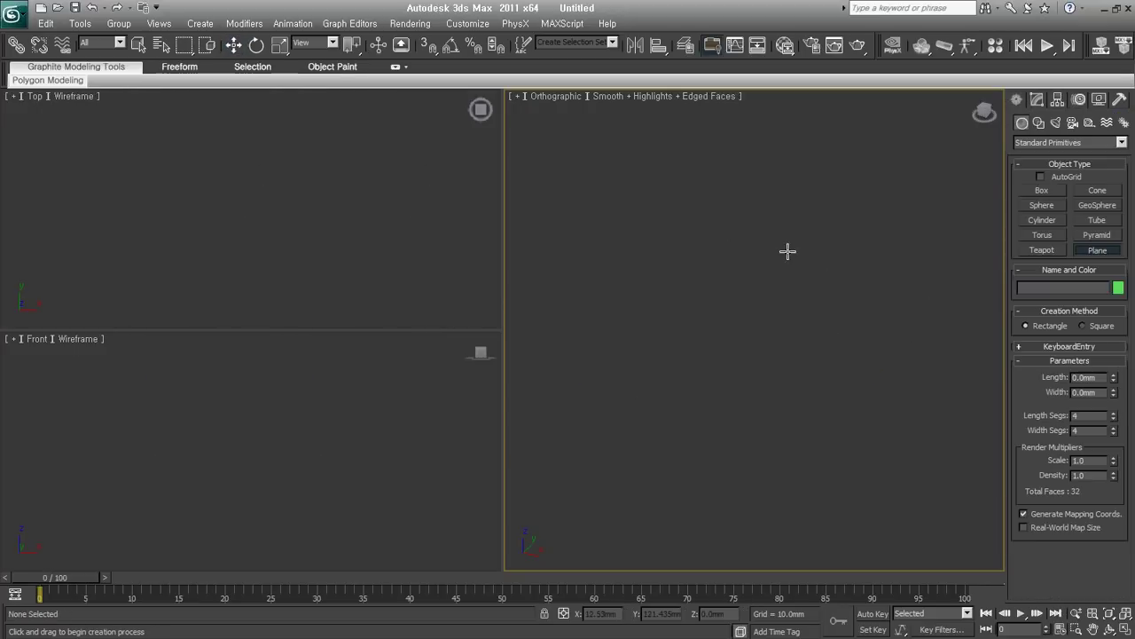
drag(788, 256, 895, 484)
mouse_move(896, 484)
alt+middle_down()
mouse_move(798, 405)
mouse_move(803, 390)
alt+middle_up()
right_click(798, 405)
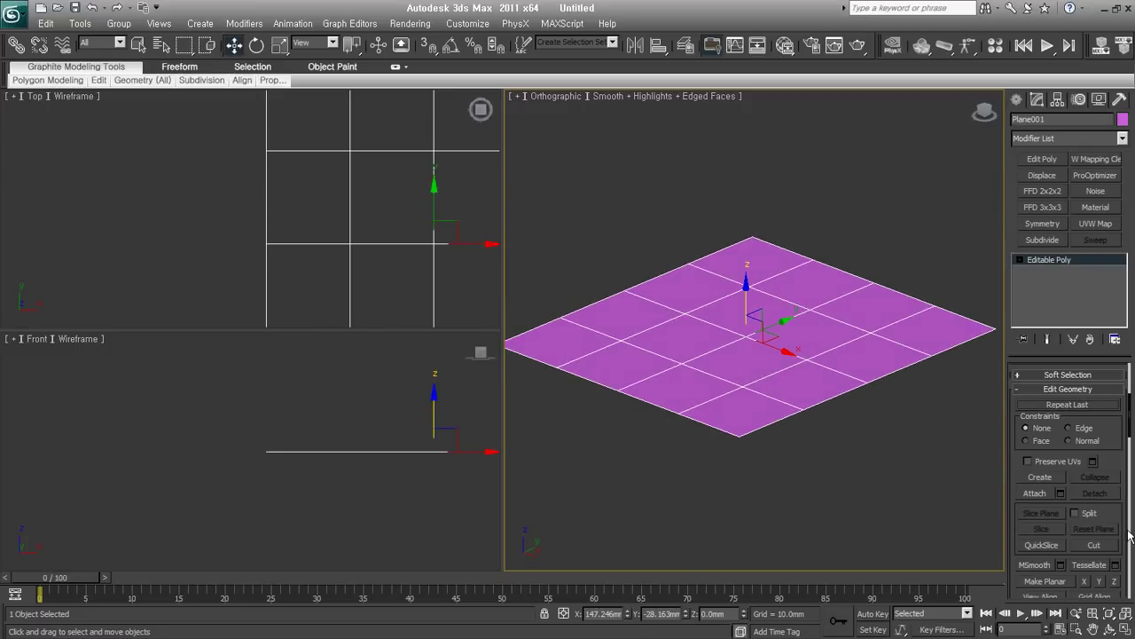
mouse_move(1108, 438)
mouse_down()
mouse_move(1116, 330)
mouse_move(1099, 416)
mouse_up()
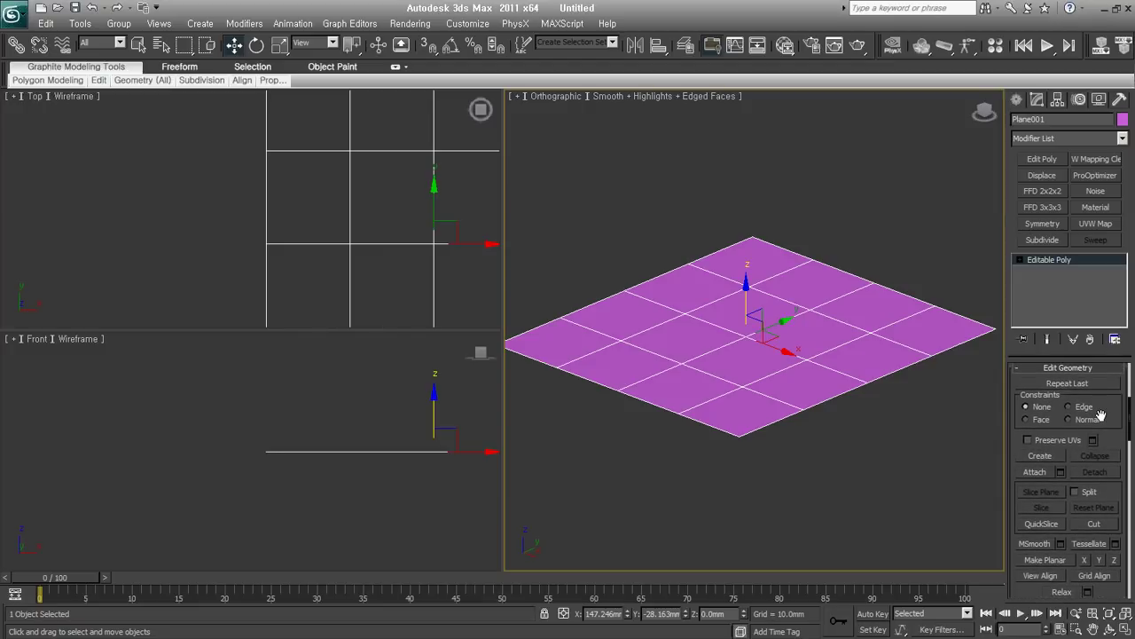
alt+middle_drag(811, 390, 810, 400)
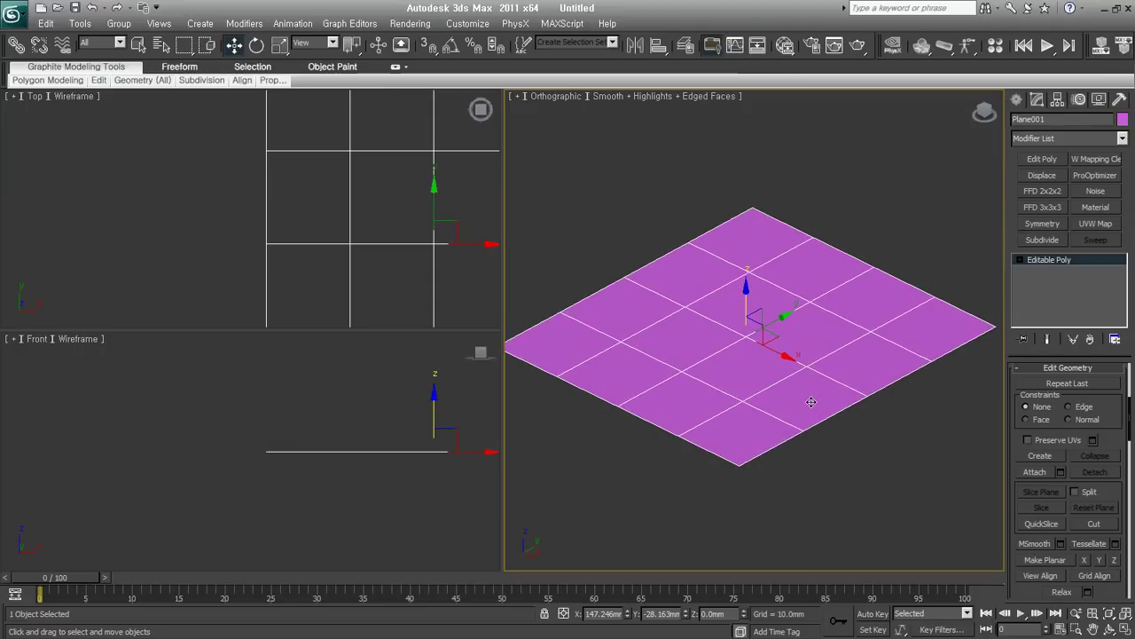
click(1019, 260)
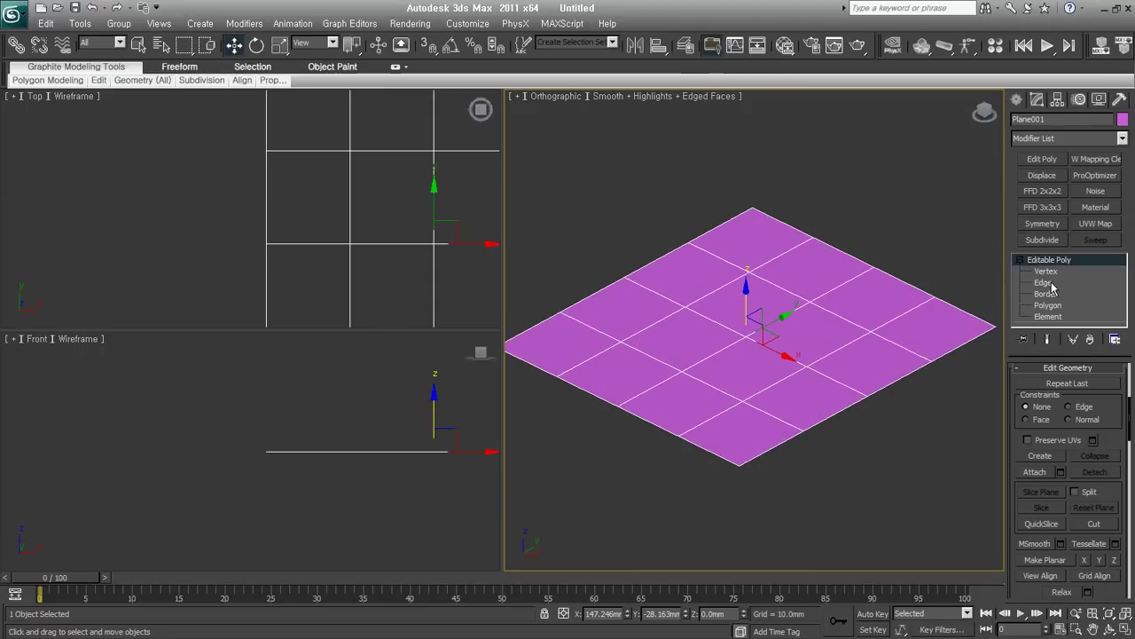
click(1043, 282)
mouse_move(836, 414)
alt+middle_down()
mouse_move(794, 411)
mouse_move(828, 436)
alt+middle_up()
click(786, 410)
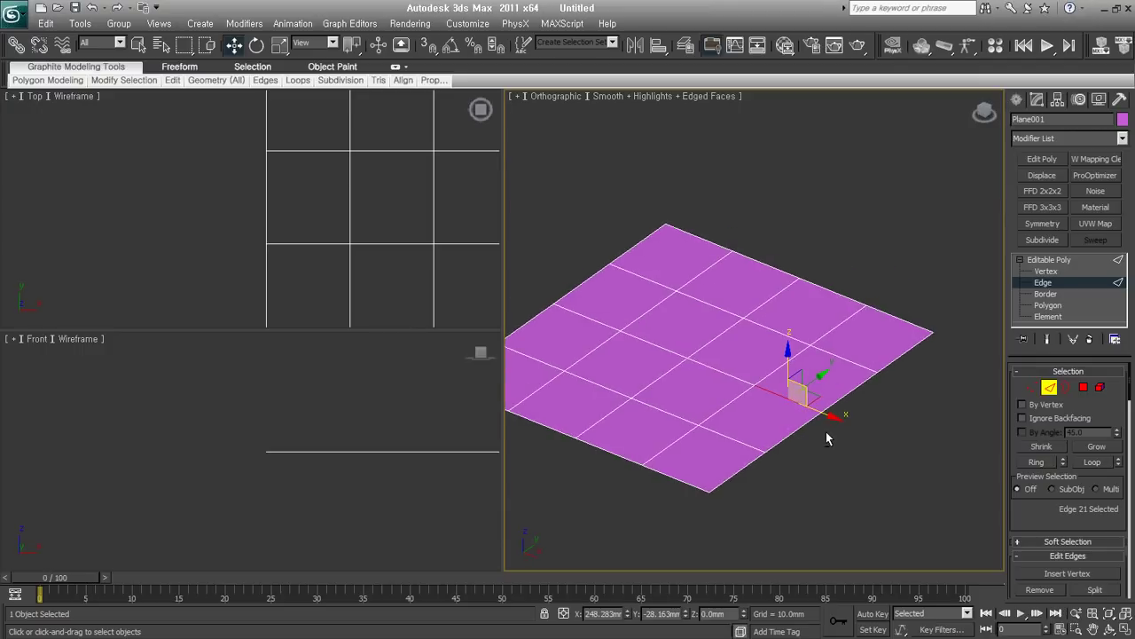
ctrl+click(755, 448)
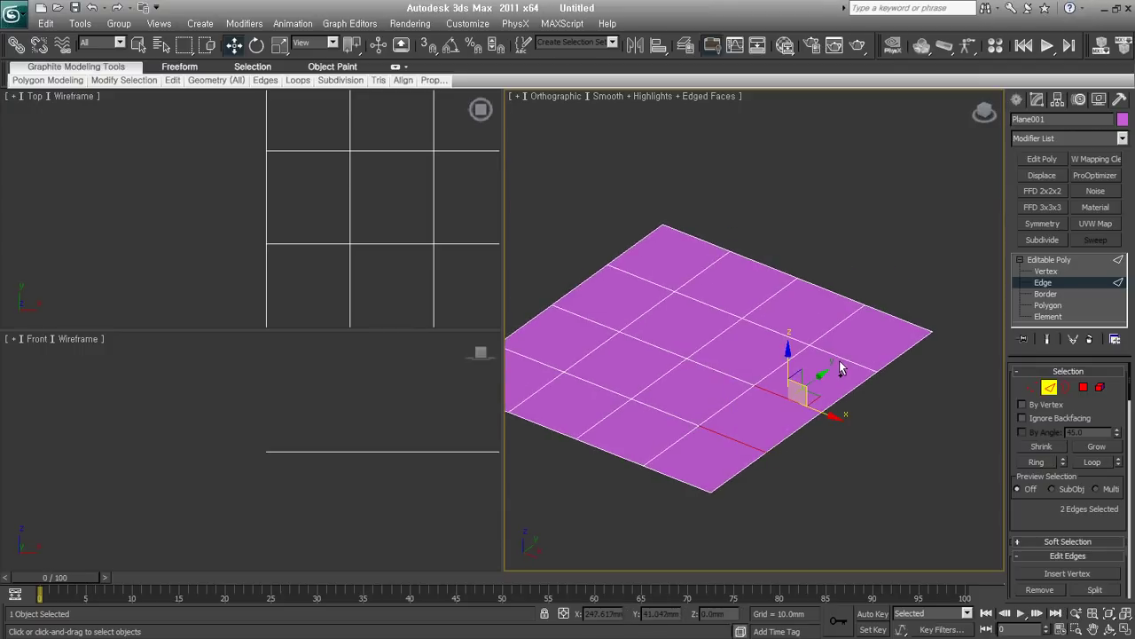
ctrl+click(839, 358)
drag(1070, 528, 1055, 358)
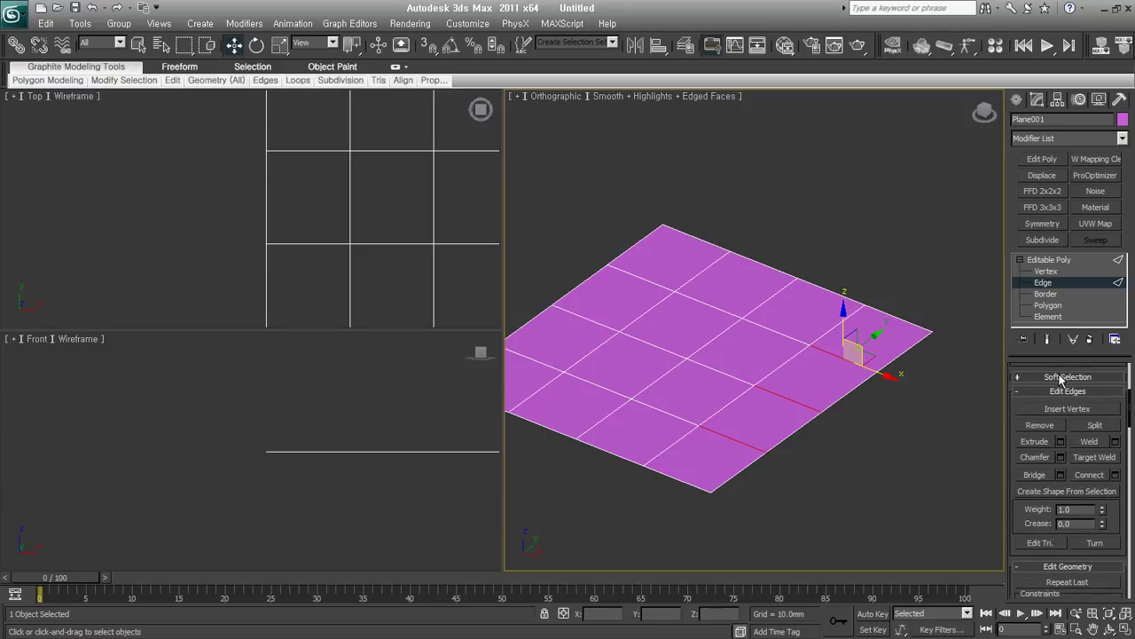
click(1089, 477)
mouse_move(868, 459)
alt+middle_down()
mouse_move(880, 495)
mouse_move(817, 491)
mouse_move(850, 422)
alt+middle_up()
mouse_move(869, 322)
alt+middle_down()
mouse_move(852, 445)
mouse_move(878, 423)
alt+middle_up()
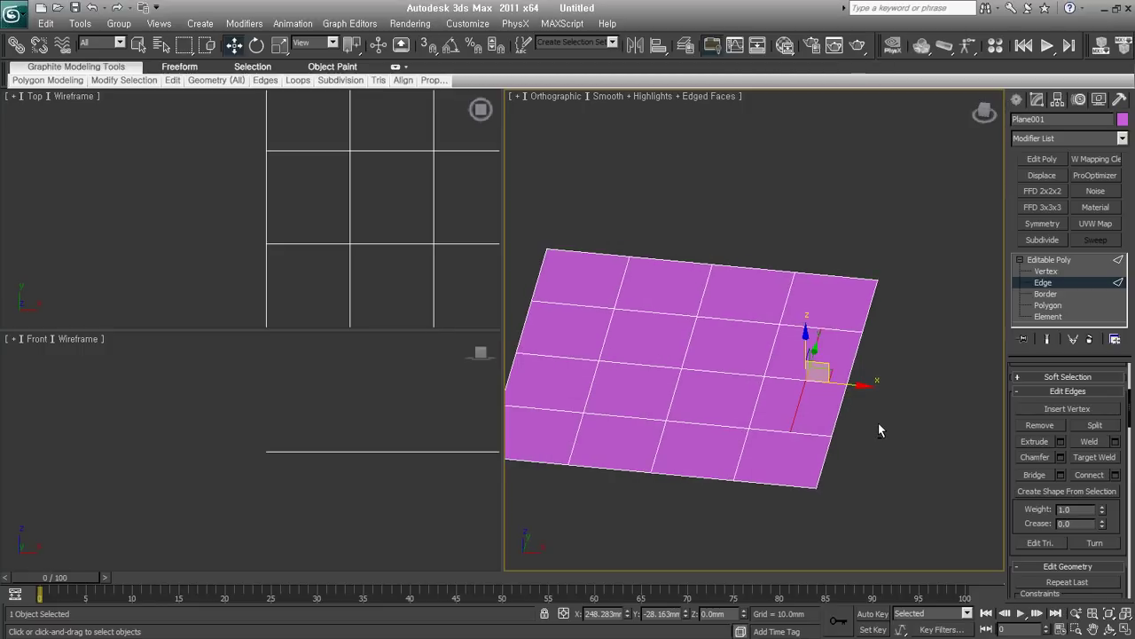
click(1041, 427)
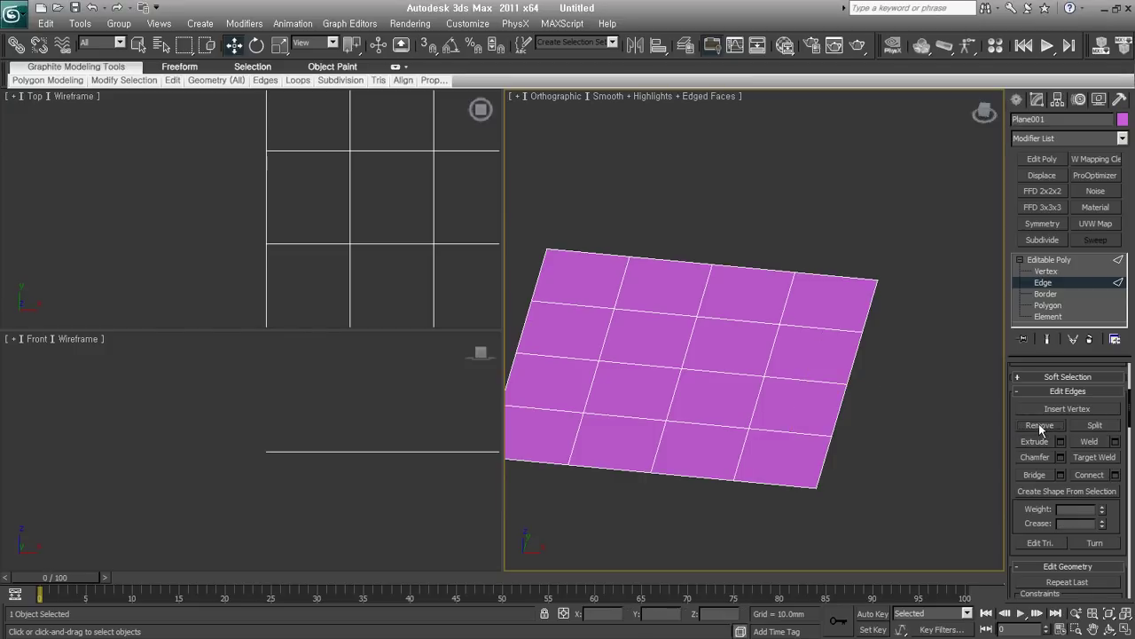
click(1045, 272)
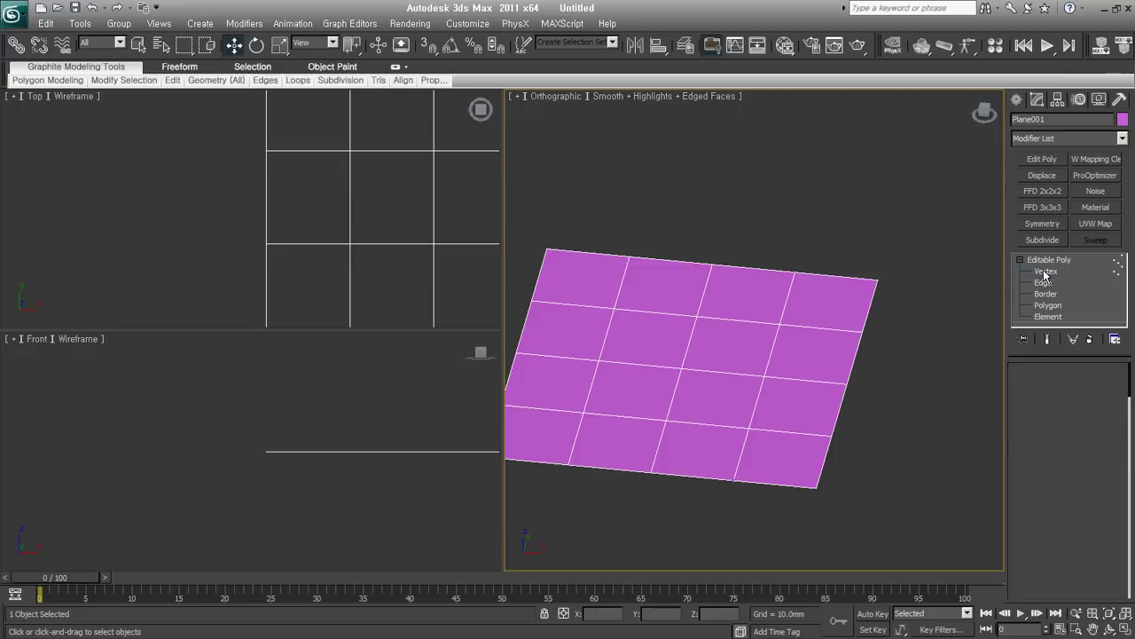
click(818, 329)
ctrl+click(806, 379)
ctrl+click(789, 431)
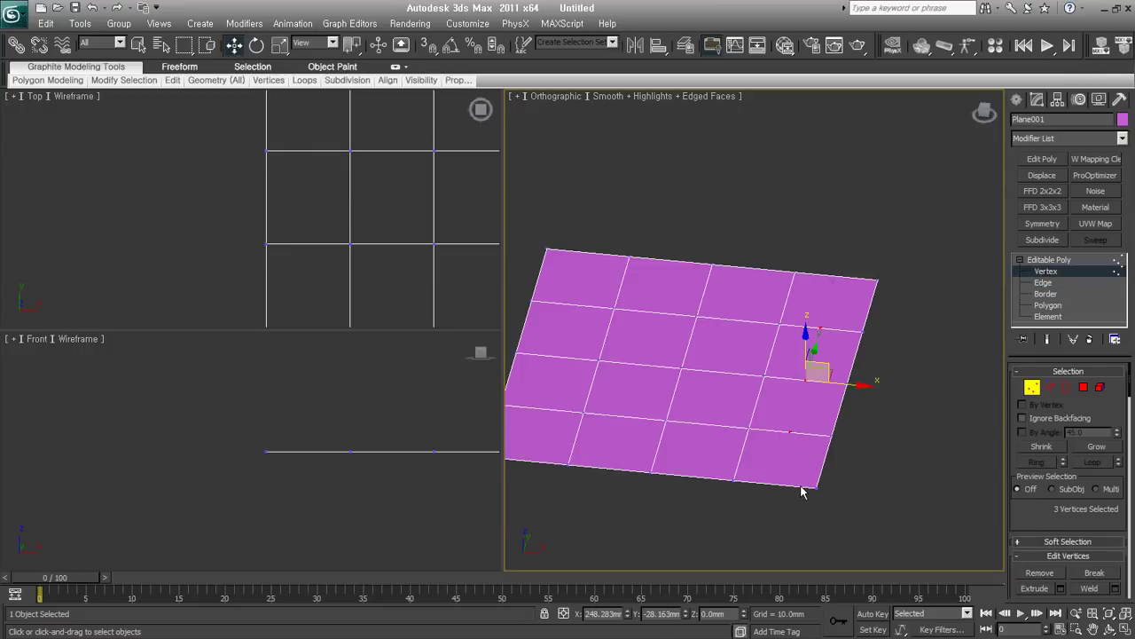
click(941, 399)
middle_drag(770, 396, 805, 391)
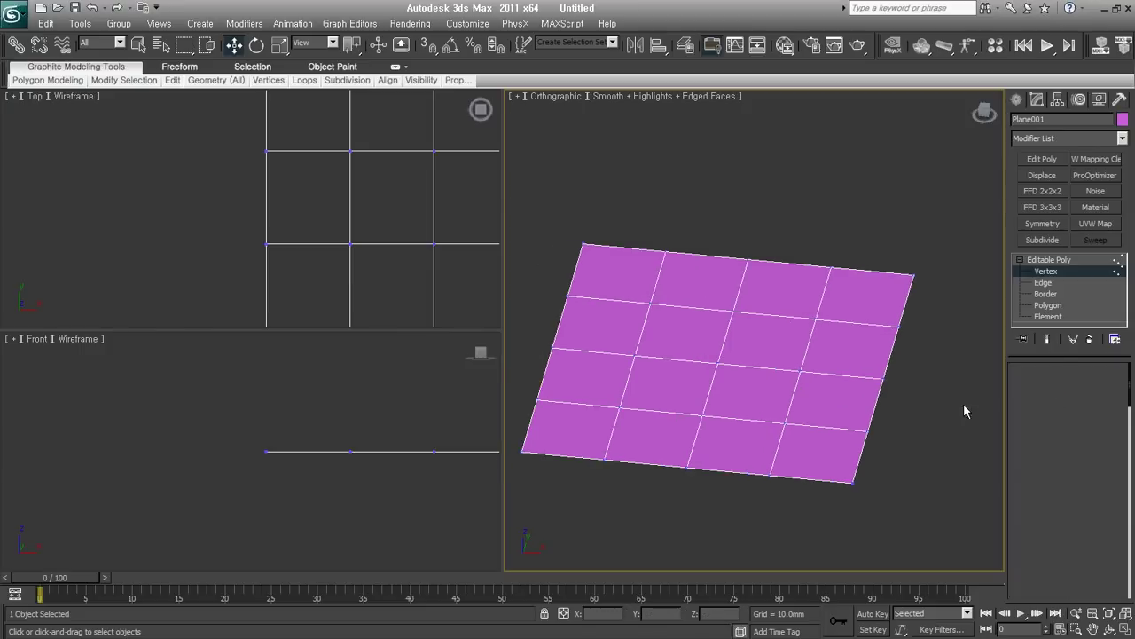
key(2)
mouse_move(786, 426)
alt+middle_down()
mouse_move(816, 435)
mouse_move(796, 451)
alt+middle_up()
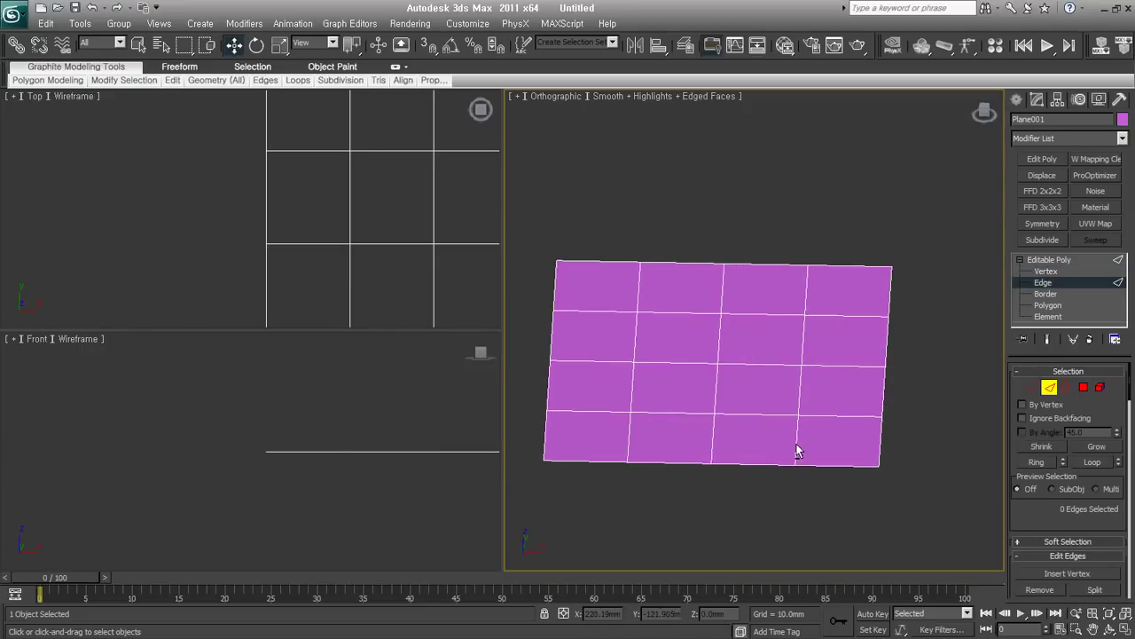
drag(761, 479, 751, 254)
key(alt+l)
middle_drag(800, 375, 816, 373)
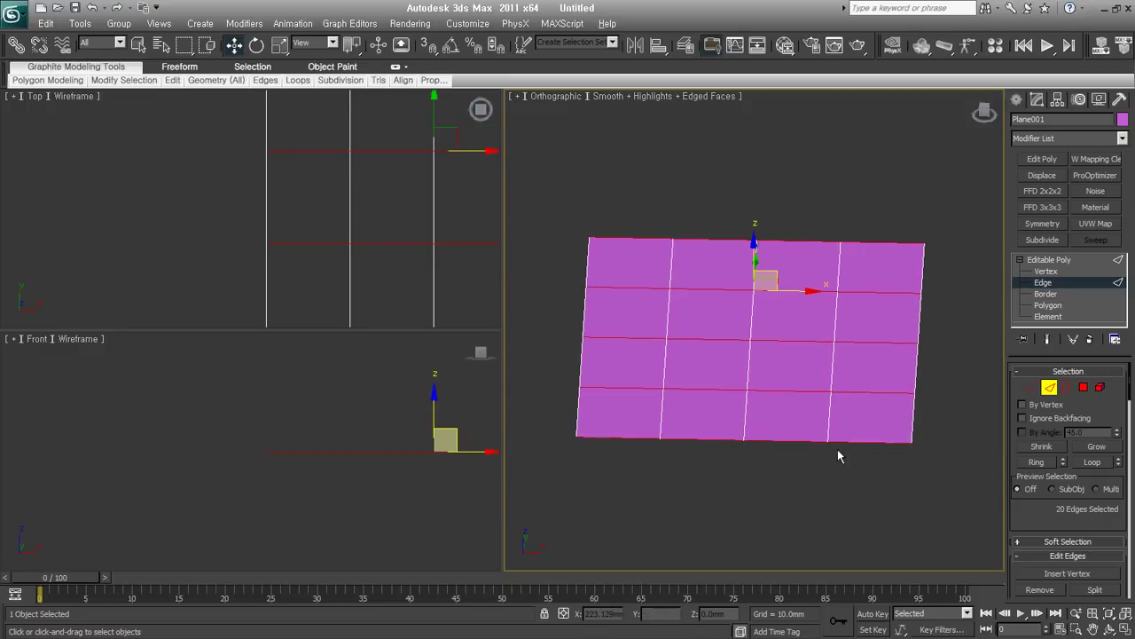
key(ctrl+shift+e)
alt+middle_drag(803, 472, 844, 479)
scroll(1064, 467, down, 2)
scroll(1060, 465, down, 2)
scroll(1051, 463, down, 1)
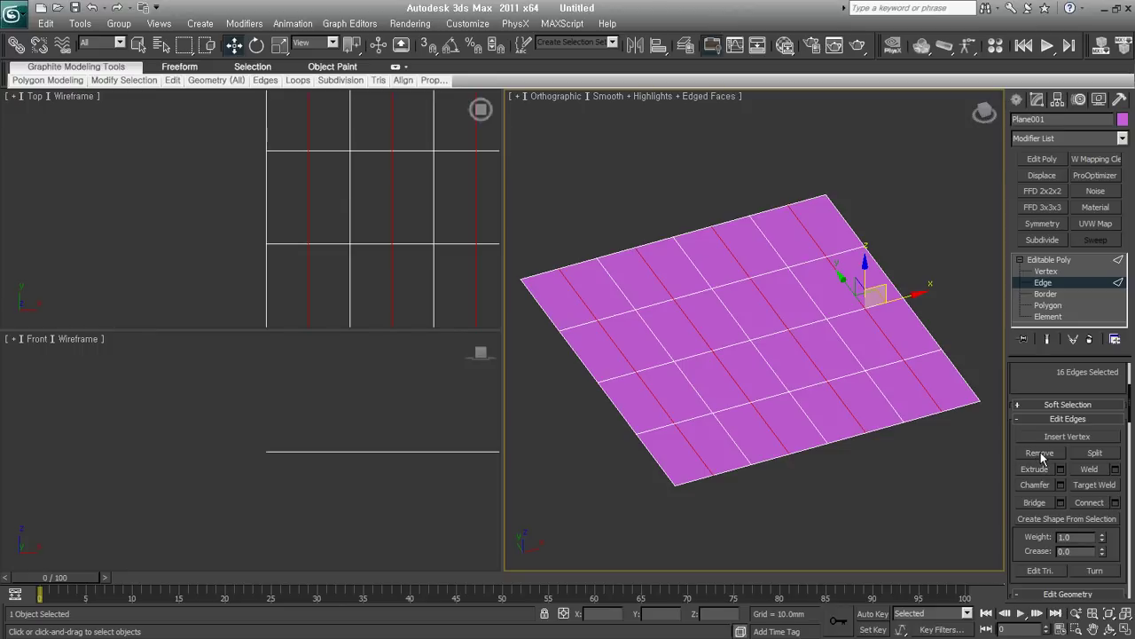
click(1041, 454)
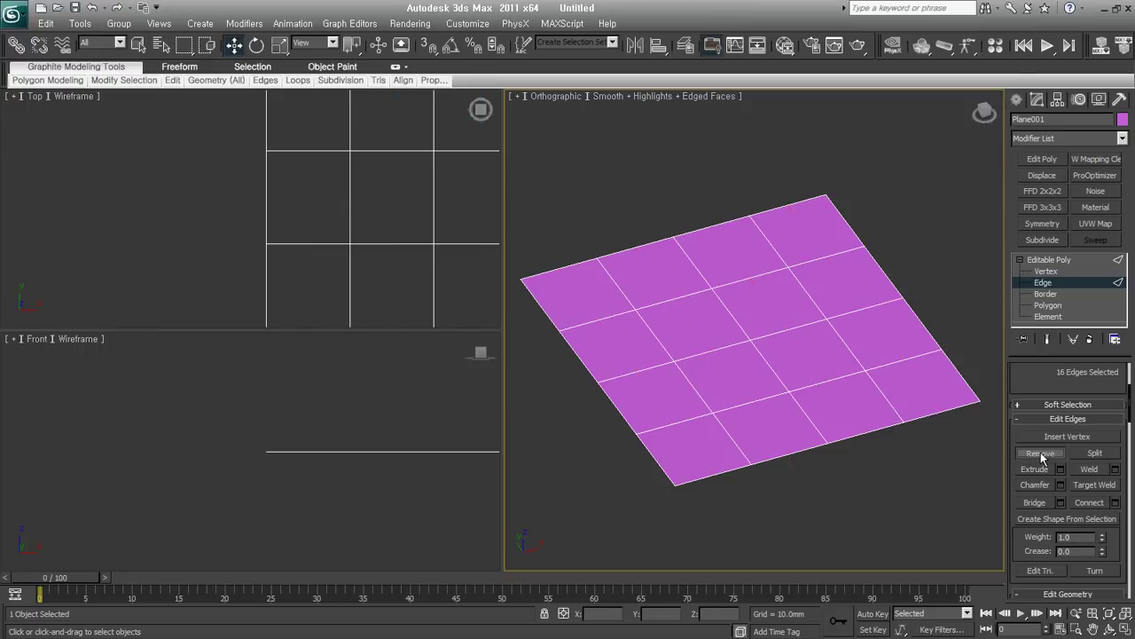
click(1043, 271)
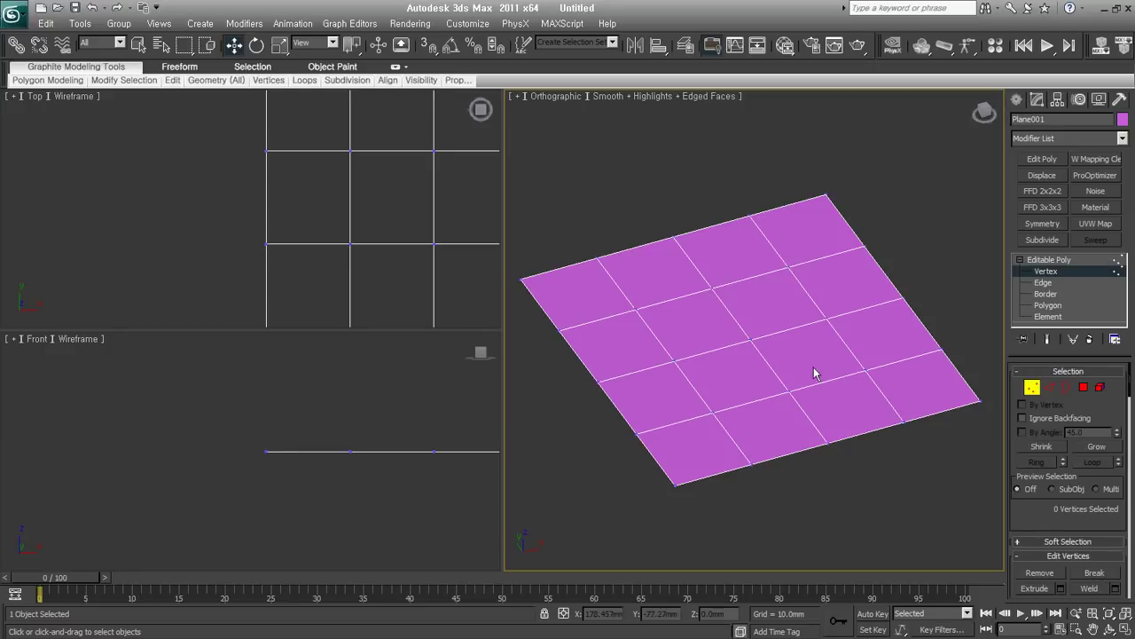
mouse_move(766, 436)
alt+middle_down()
mouse_move(805, 423)
mouse_move(997, 470)
alt+middle_up()
- At Edge level, trial-extrude an edge row upward and drag it back flat
click(1049, 387)
drag(1044, 523, 1063, 355)
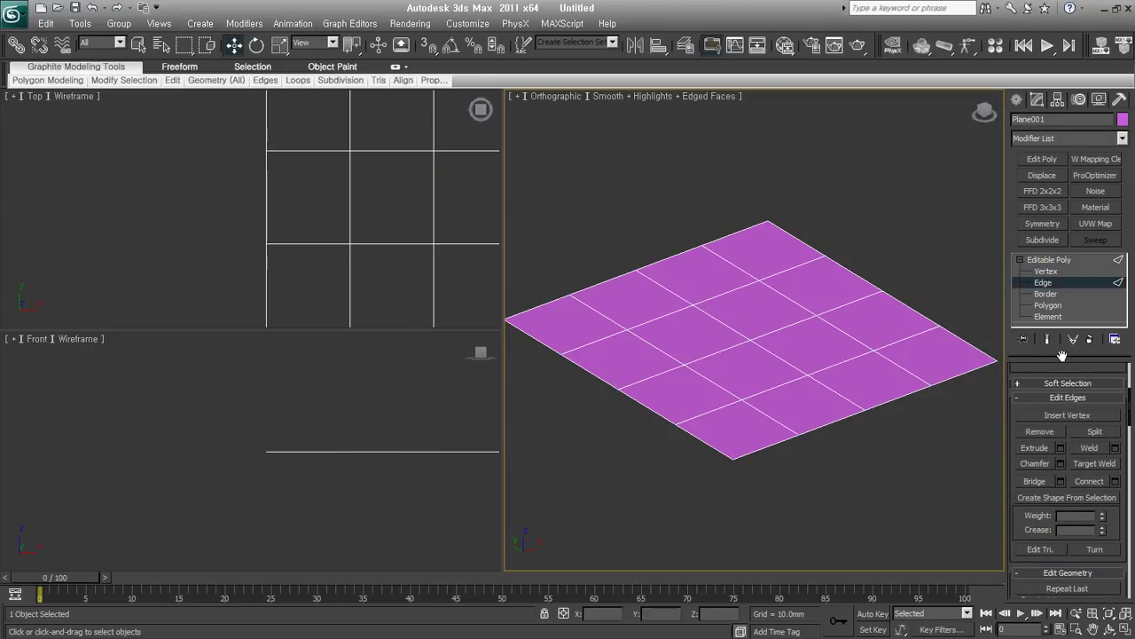
click(1034, 449)
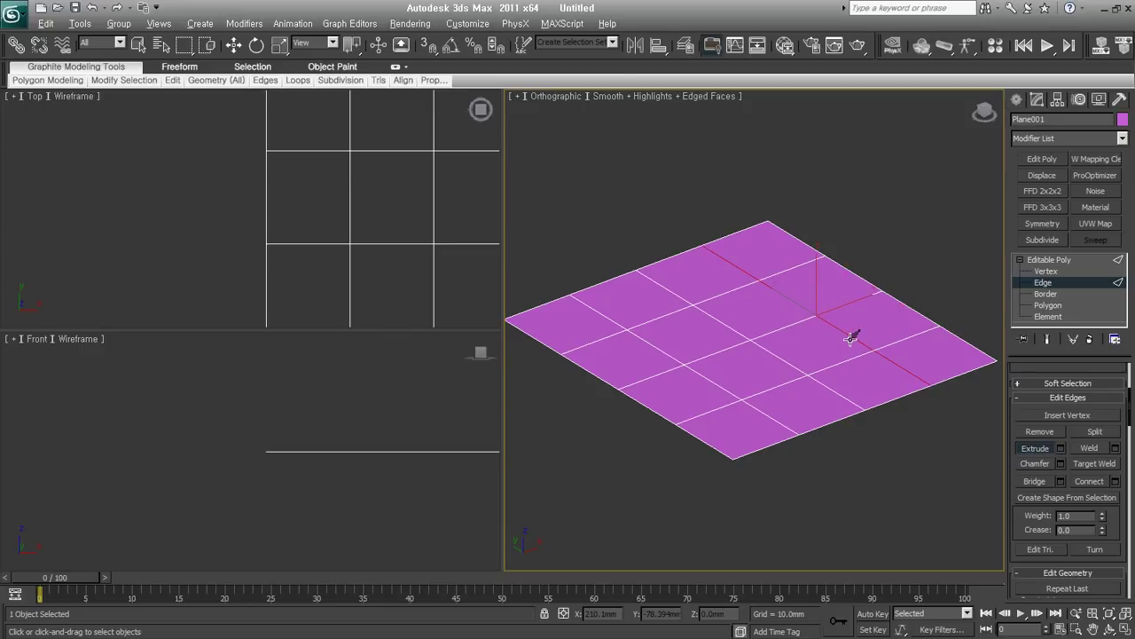
mouse_move(849, 329)
mouse_down()
mouse_move(844, 297)
mouse_move(898, 288)
mouse_up()
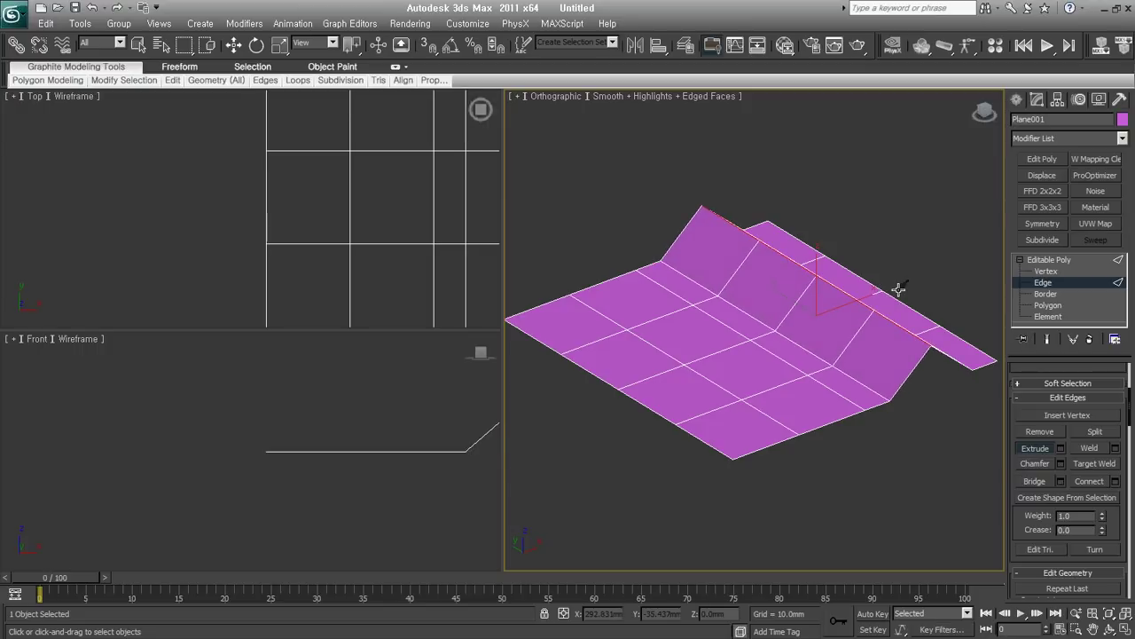
drag(899, 289, 843, 331)
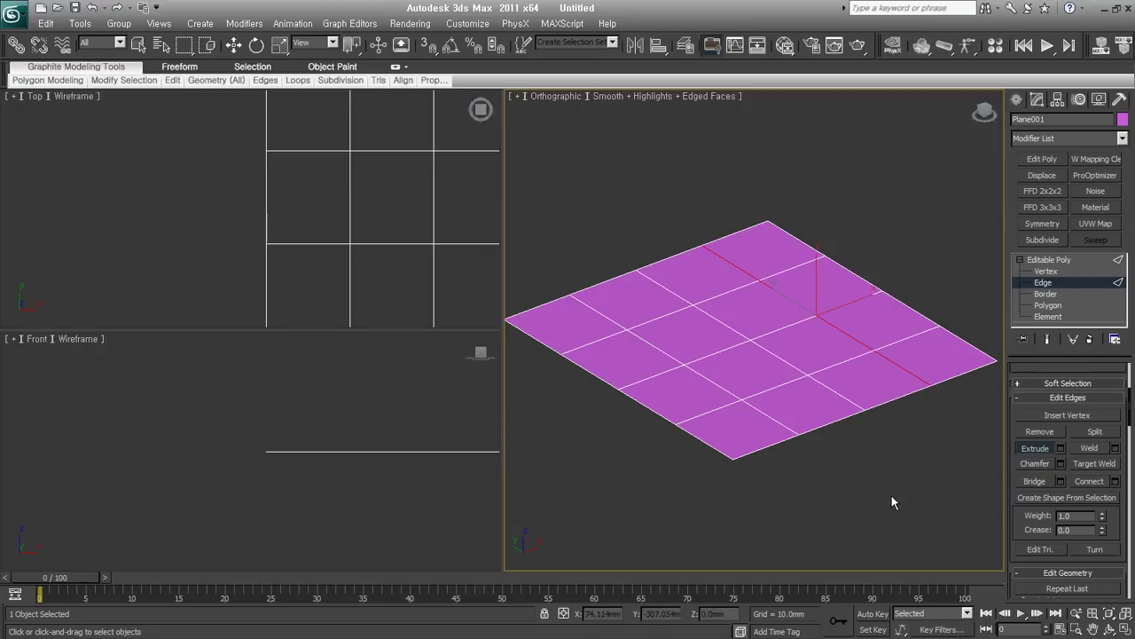
- Chamfer one row of edges slightly
click(1034, 463)
click(837, 391)
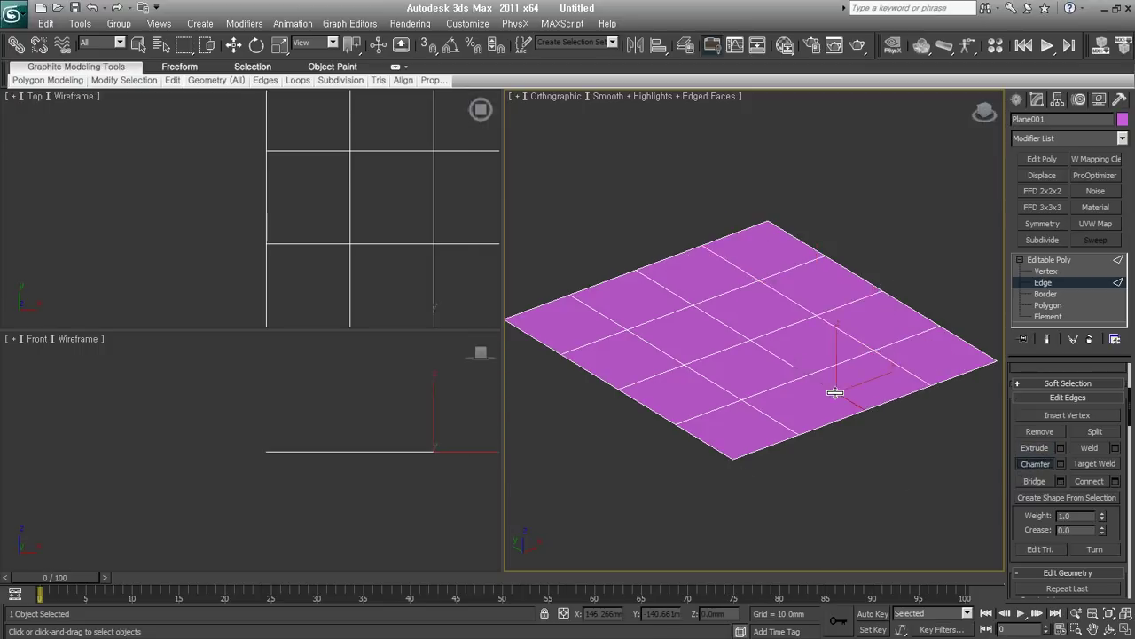
drag(838, 391, 864, 451)
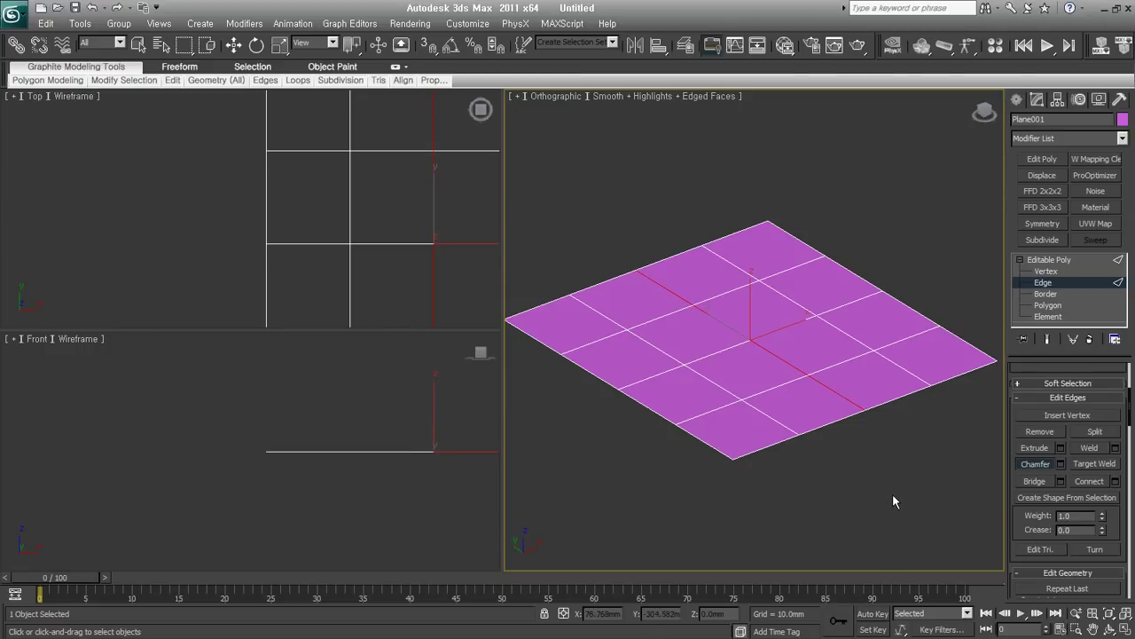
key(w)
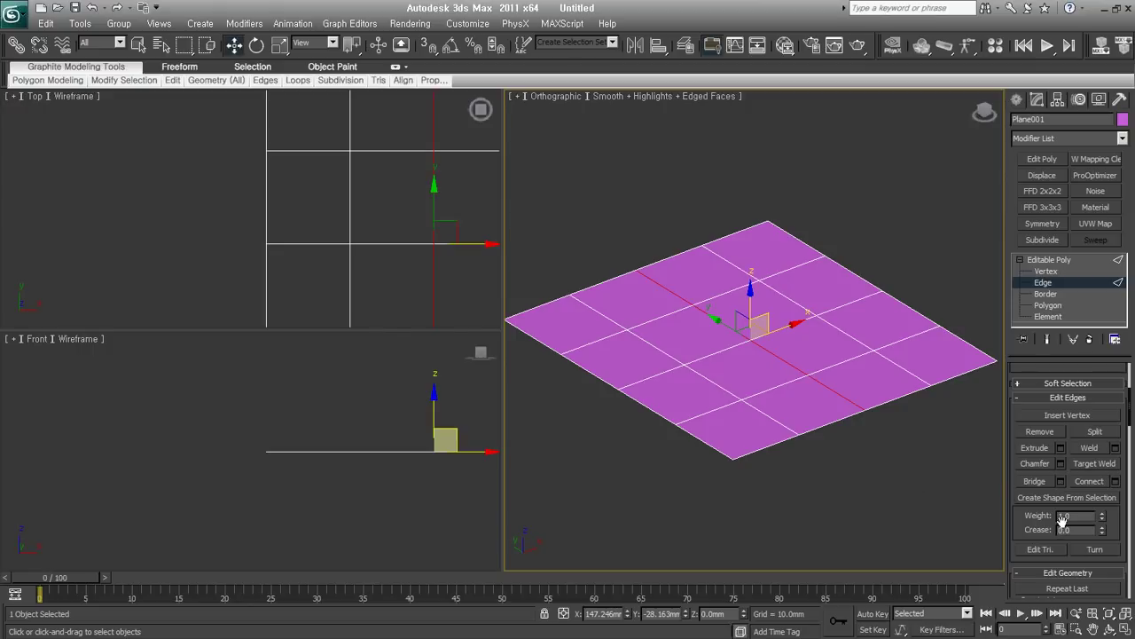
- Switch to Border level and select the plane's outer border
mouse_move(1121, 530)
mouse_down()
mouse_move(1132, 353)
mouse_move(1132, 458)
mouse_up()
click(1046, 294)
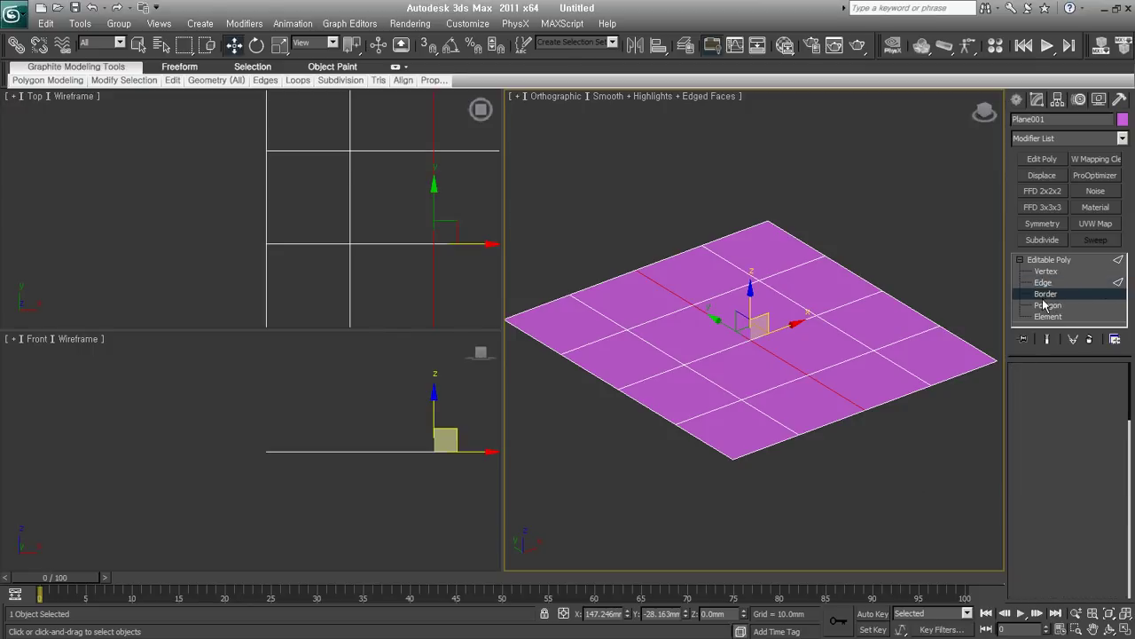
click(918, 393)
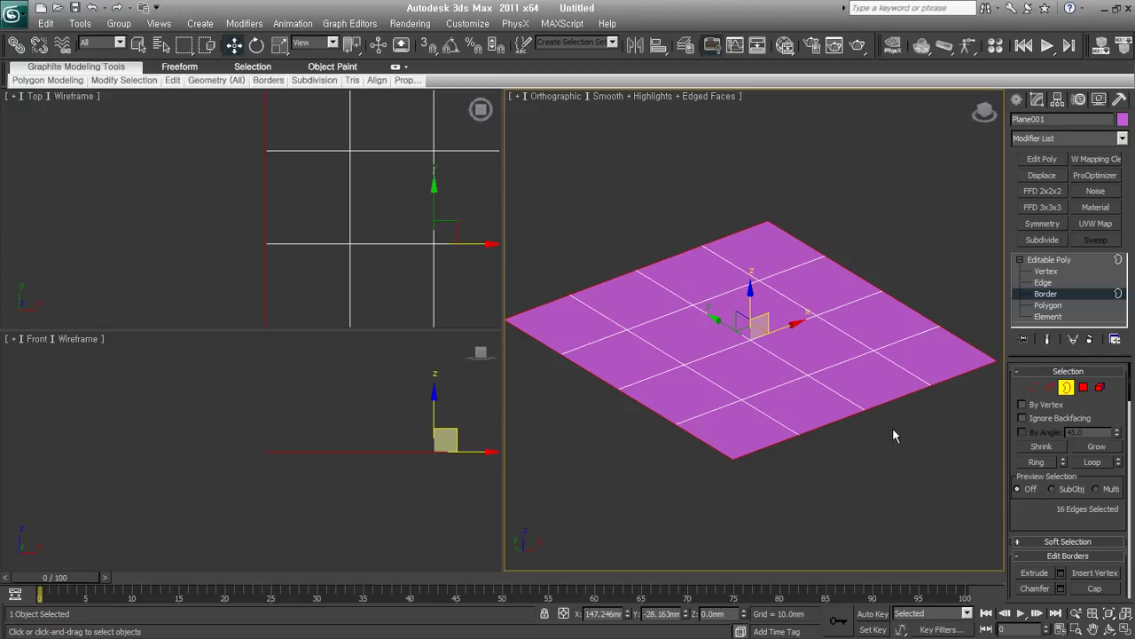
- Shift-drag the outer border up along Z into four walls, then Cap the open border
mouse_move(1058, 511)
mouse_down()
mouse_move(1041, 471)
mouse_move(841, 385)
mouse_up()
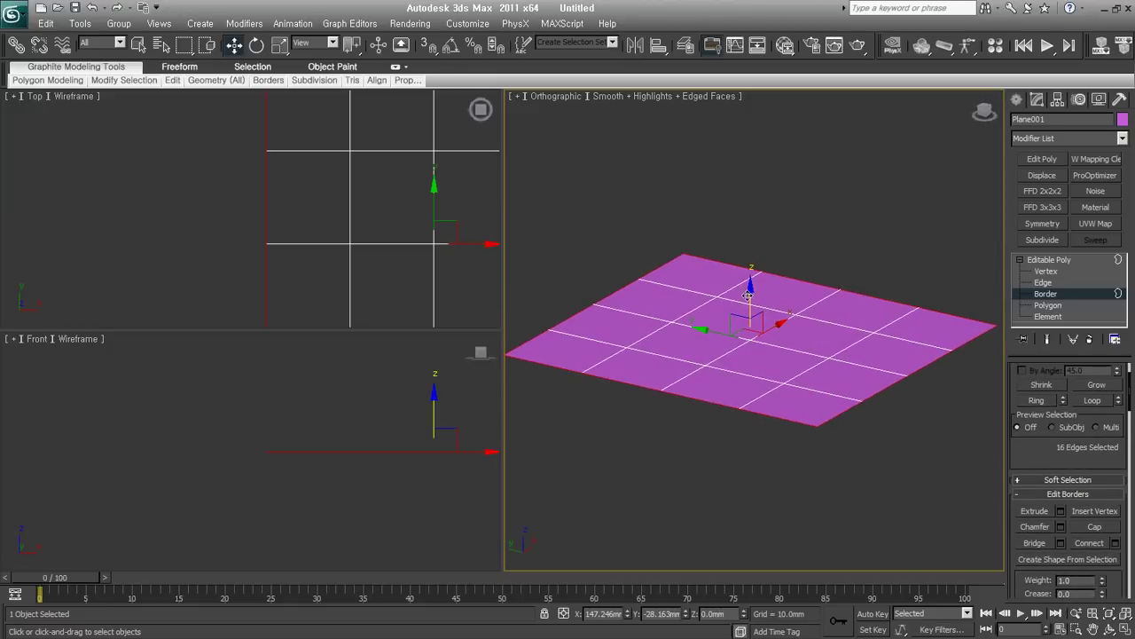
shift+drag(750, 293, 748, 201)
alt+middle_drag(745, 190, 754, 319)
mouse_move(925, 478)
alt+middle_down()
mouse_move(867, 351)
mouse_move(872, 375)
mouse_move(831, 322)
mouse_move(854, 354)
mouse_move(892, 493)
alt+middle_up()
drag(1073, 450, 1055, 386)
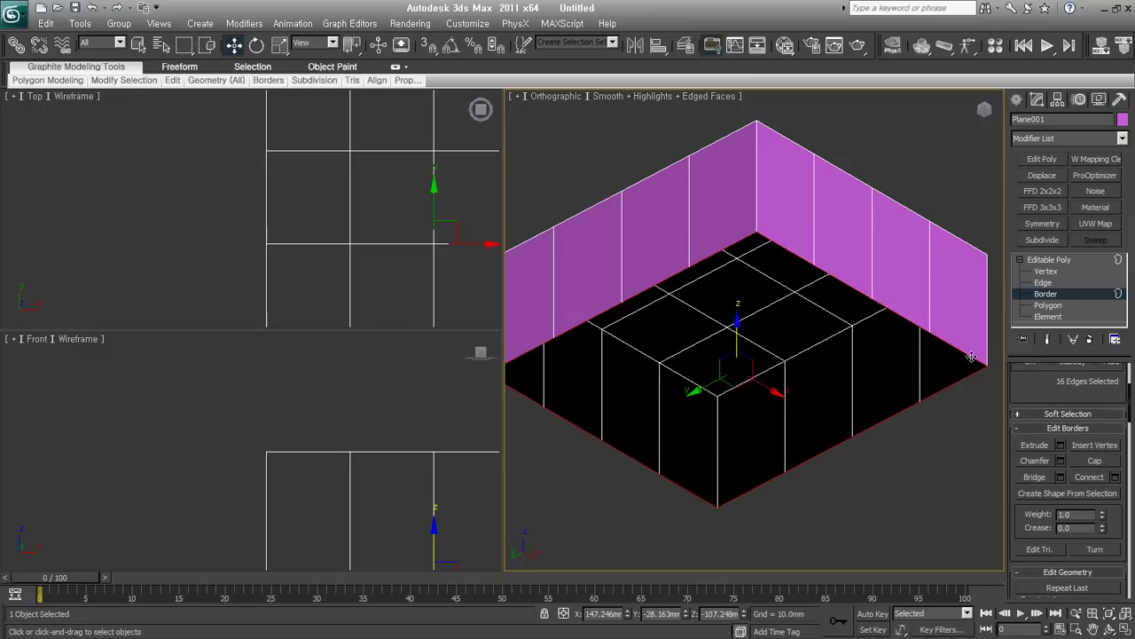
click(1111, 464)
click(1111, 465)
- Exit Border level, preview TurboSmooth on the box, then delete TurboSmooth from the stack
click(1057, 294)
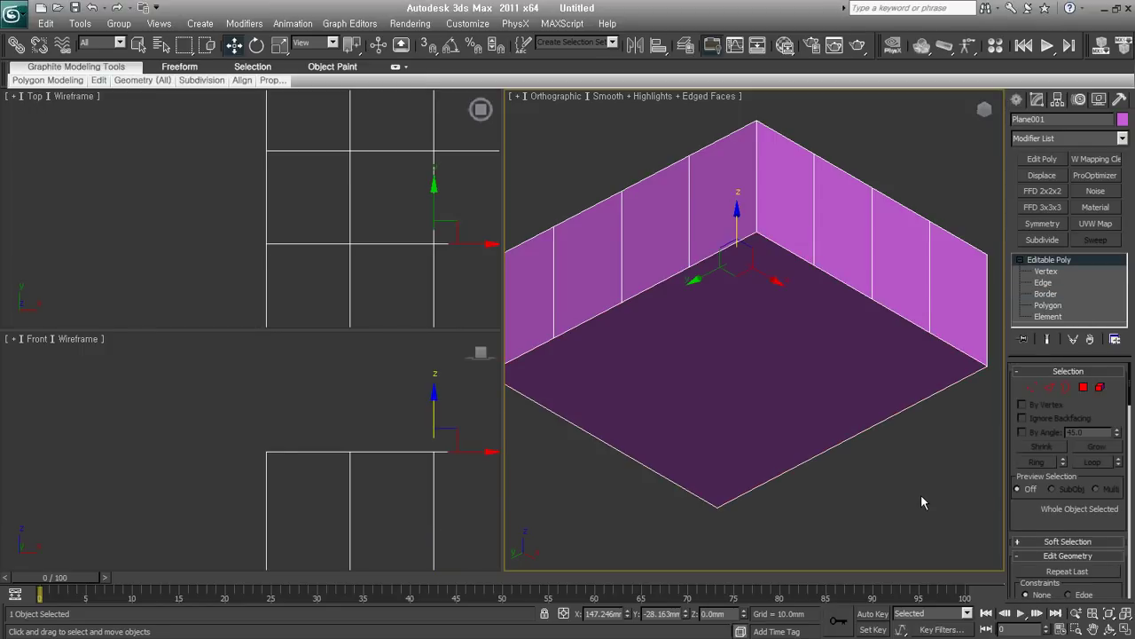
click(1090, 338)
mouse_move(745, 443)
alt+middle_down()
mouse_move(764, 451)
mouse_move(796, 433)
alt+middle_up()
mouse_move(844, 348)
alt+middle_down()
mouse_move(891, 346)
mouse_move(881, 322)
mouse_move(833, 366)
alt+middle_up()
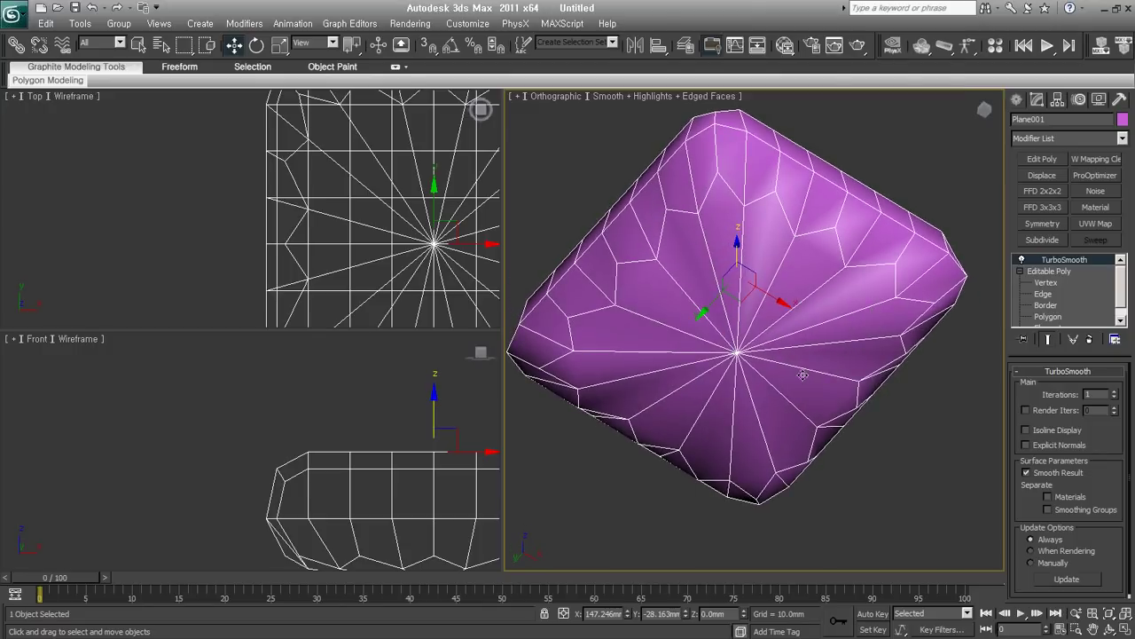
scroll(692, 353, down, 3)
middle_drag(702, 351, 710, 353)
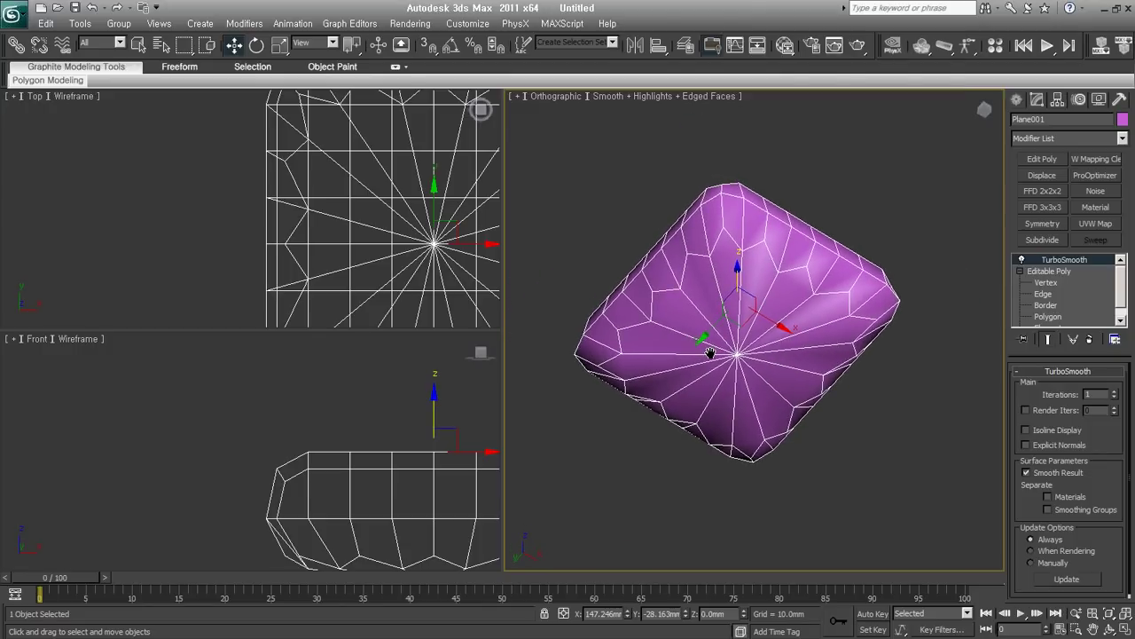
click(1090, 339)
mouse_move(857, 367)
alt+middle_down()
mouse_move(832, 454)
mouse_move(811, 367)
mouse_move(820, 394)
mouse_move(780, 337)
mouse_move(743, 405)
alt+middle_up()
mouse_move(811, 369)
alt+middle_down()
mouse_move(824, 409)
mouse_move(856, 396)
alt+middle_up()
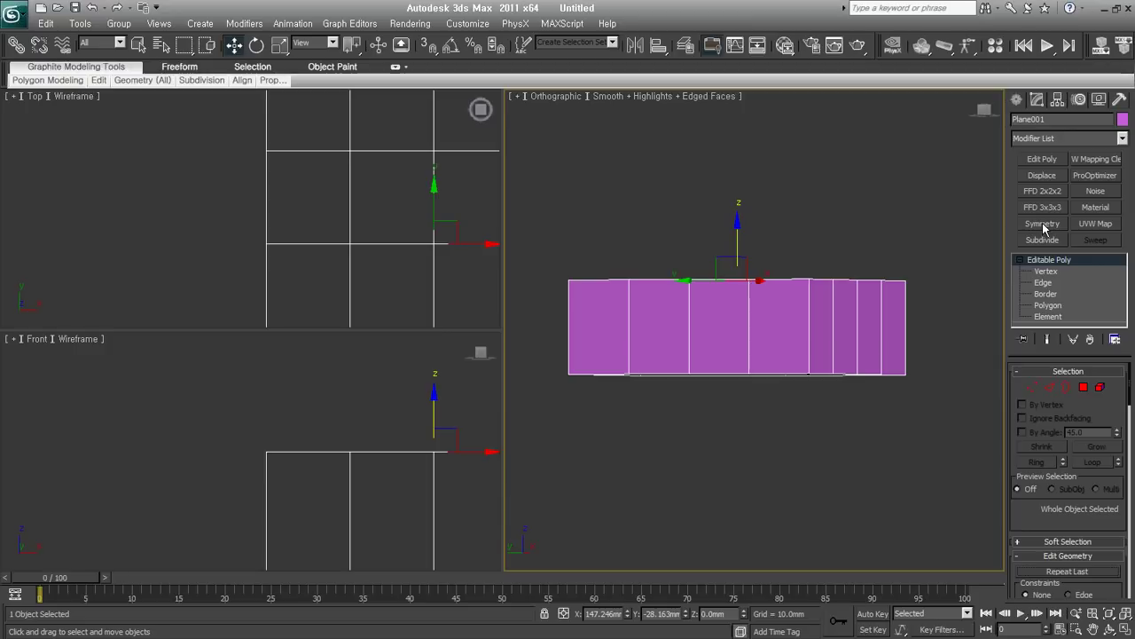
- Add Symmetry on the Z axis, lower its Mirror gizmo under the box, and collapse to Editable Poly
click(1043, 224)
mouse_move(917, 331)
alt+middle_down()
mouse_move(872, 375)
mouse_move(870, 360)
alt+middle_up()
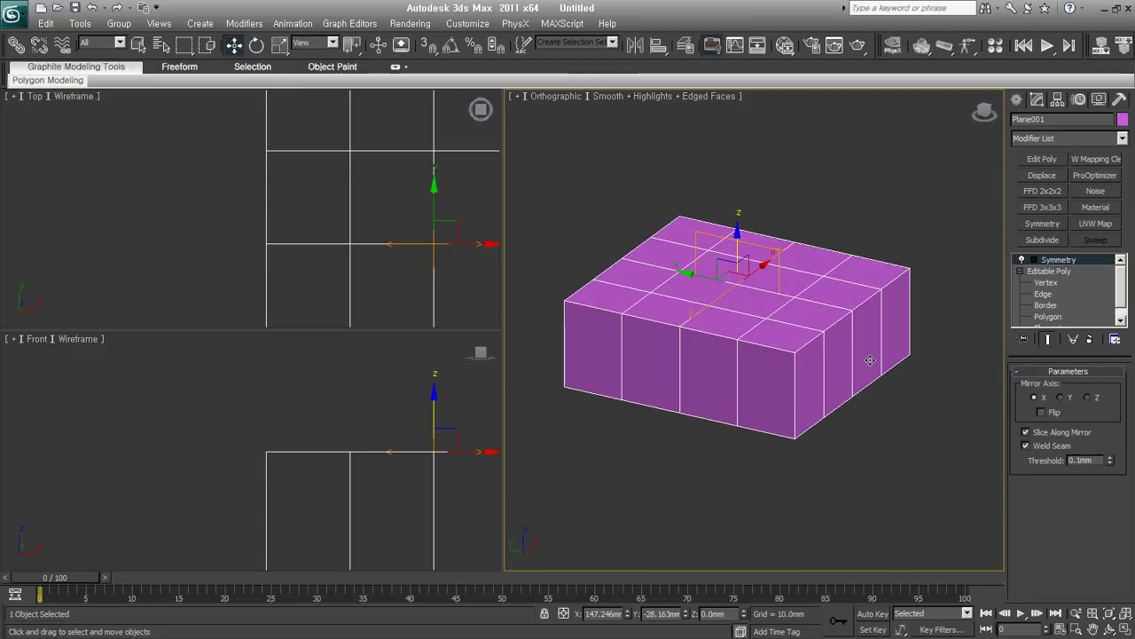
click(1062, 398)
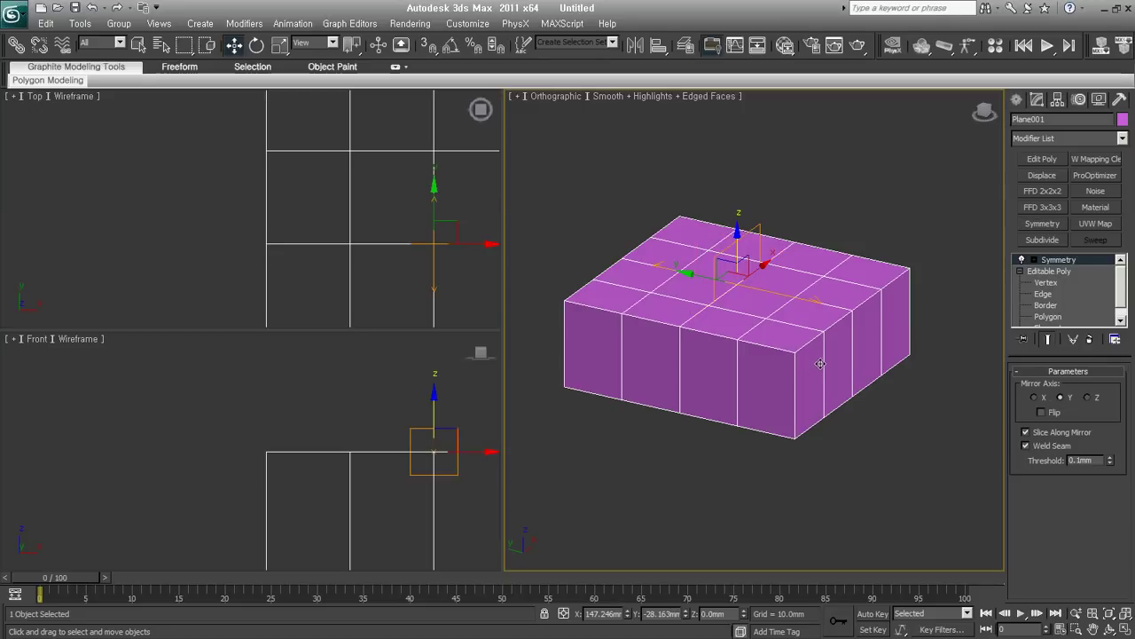
click(1092, 400)
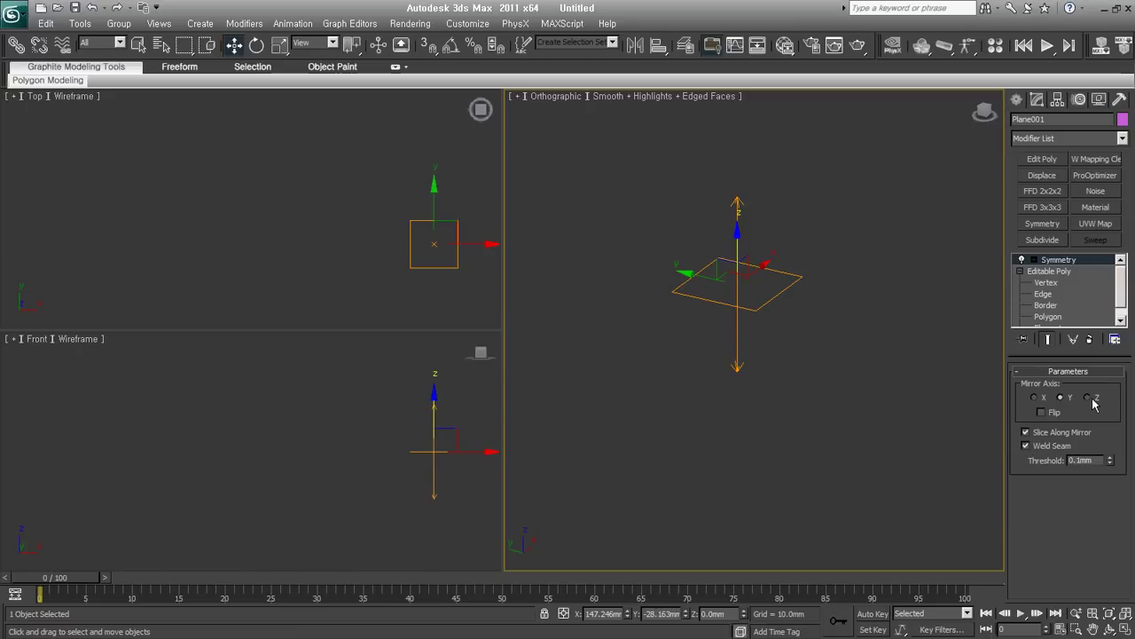
click(1033, 259)
click(1047, 271)
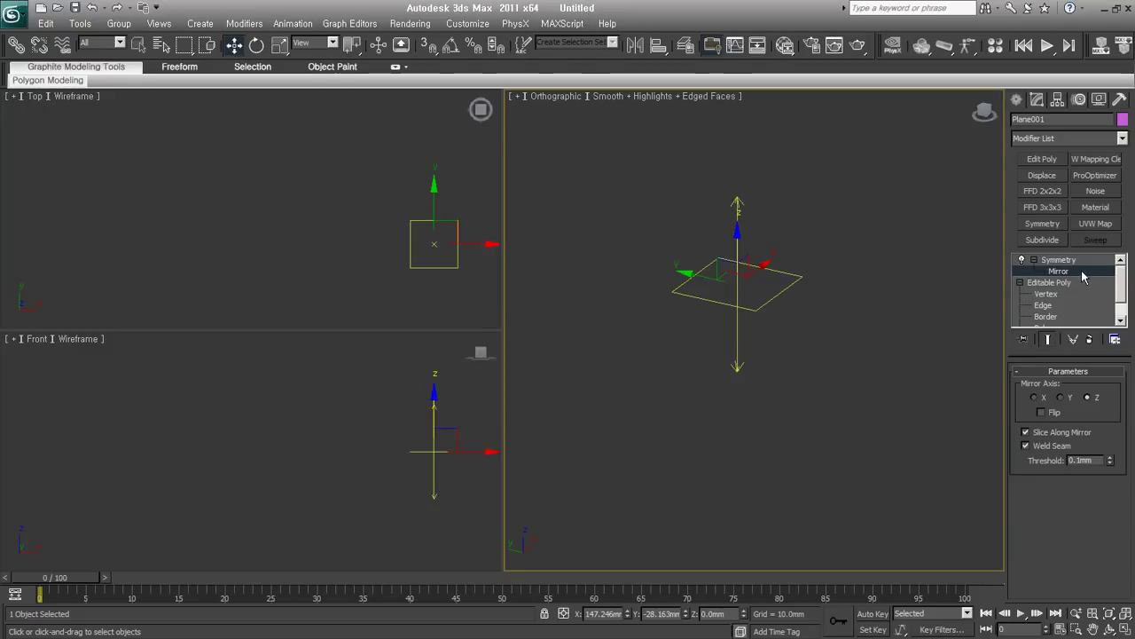
mouse_move(760, 251)
mouse_down()
mouse_move(741, 249)
mouse_move(847, 315)
mouse_move(750, 331)
mouse_up()
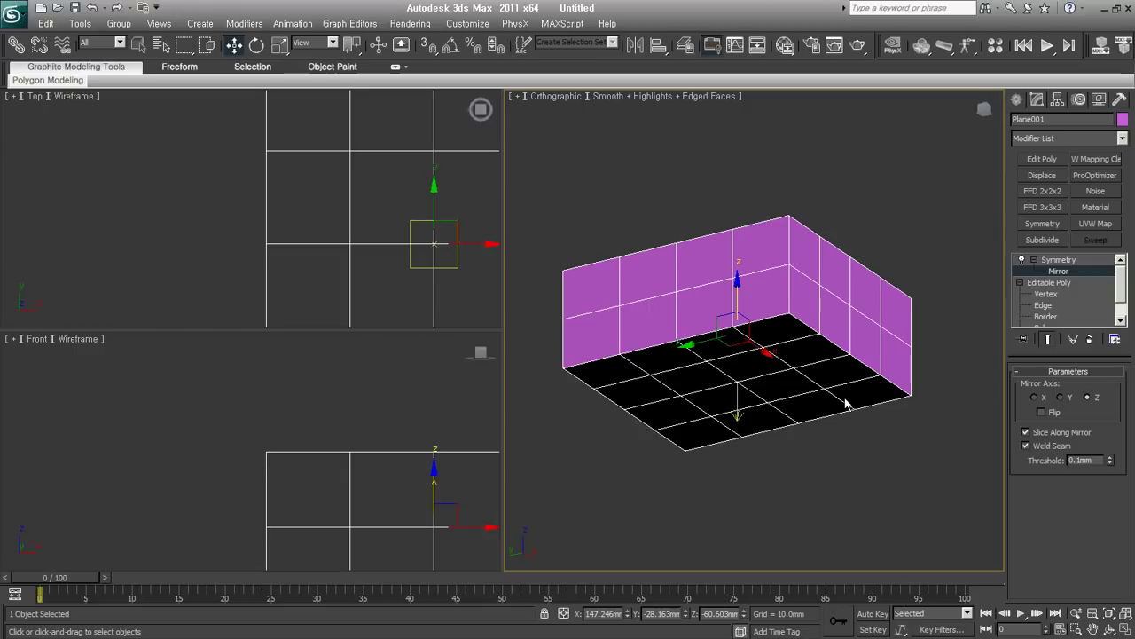
mouse_move(814, 372)
alt+middle_down()
mouse_move(801, 464)
mouse_move(801, 339)
mouse_move(787, 430)
alt+middle_up()
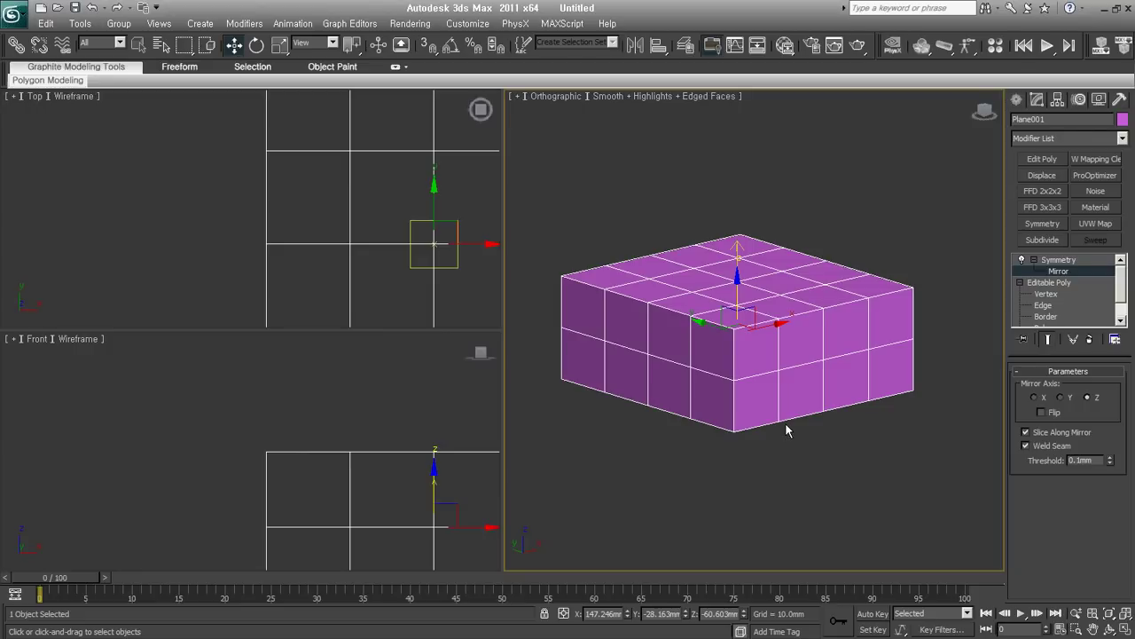
key(ctrl+z)
key(ctrl+z)
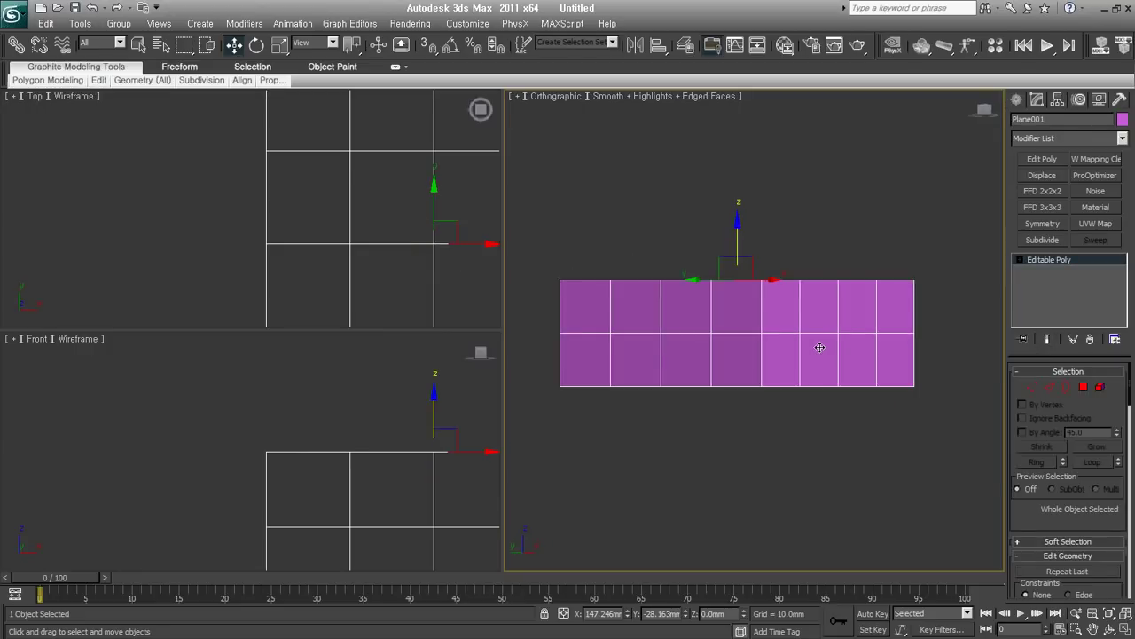
- Preview TurboSmooth on the two-tier box, remove it, and enter Polygon level
key(ctrl+y)
mouse_move(820, 347)
alt+middle_down()
mouse_move(804, 363)
mouse_move(800, 416)
alt+middle_up()
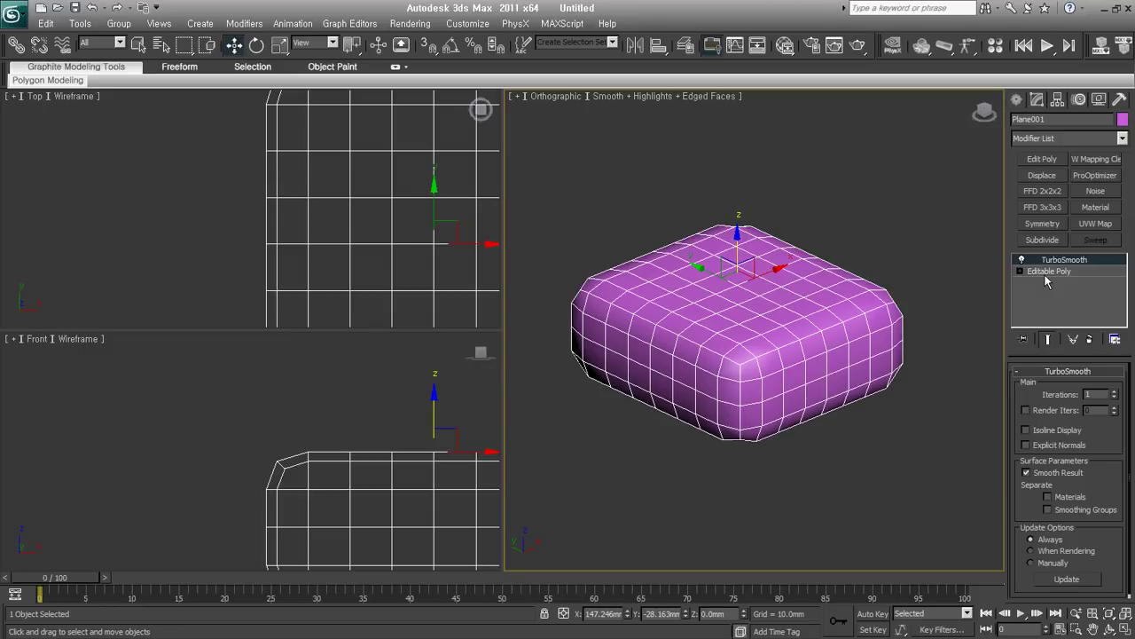
click(1091, 340)
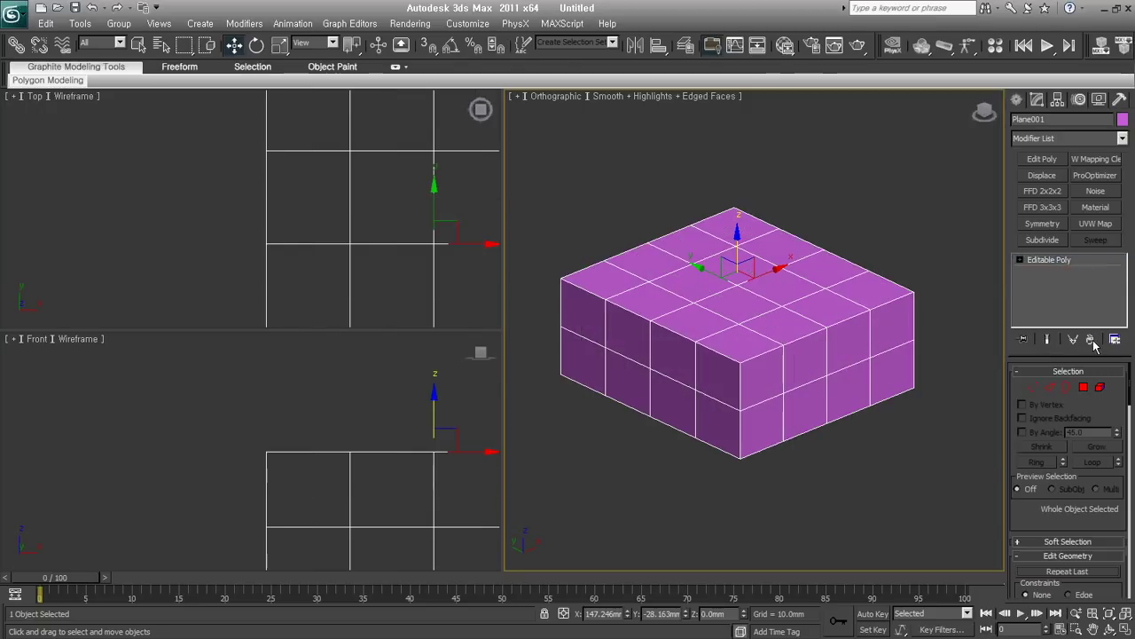
alt+middle_drag(896, 353, 812, 376)
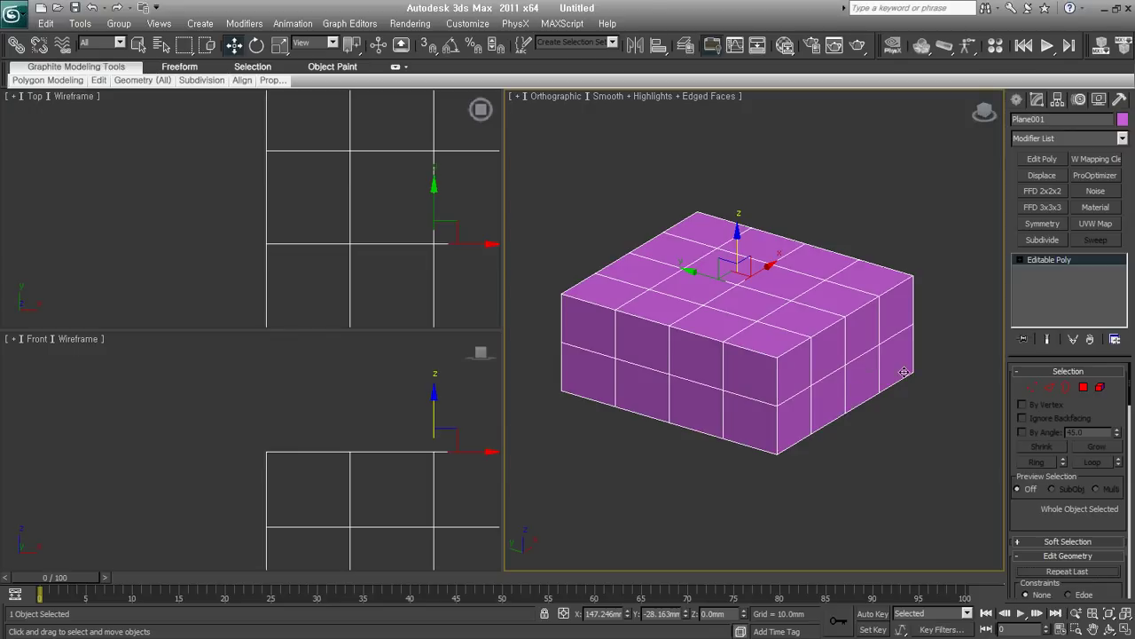
mouse_move(1119, 417)
mouse_down()
mouse_move(1121, 100)
mouse_move(1121, 415)
mouse_up()
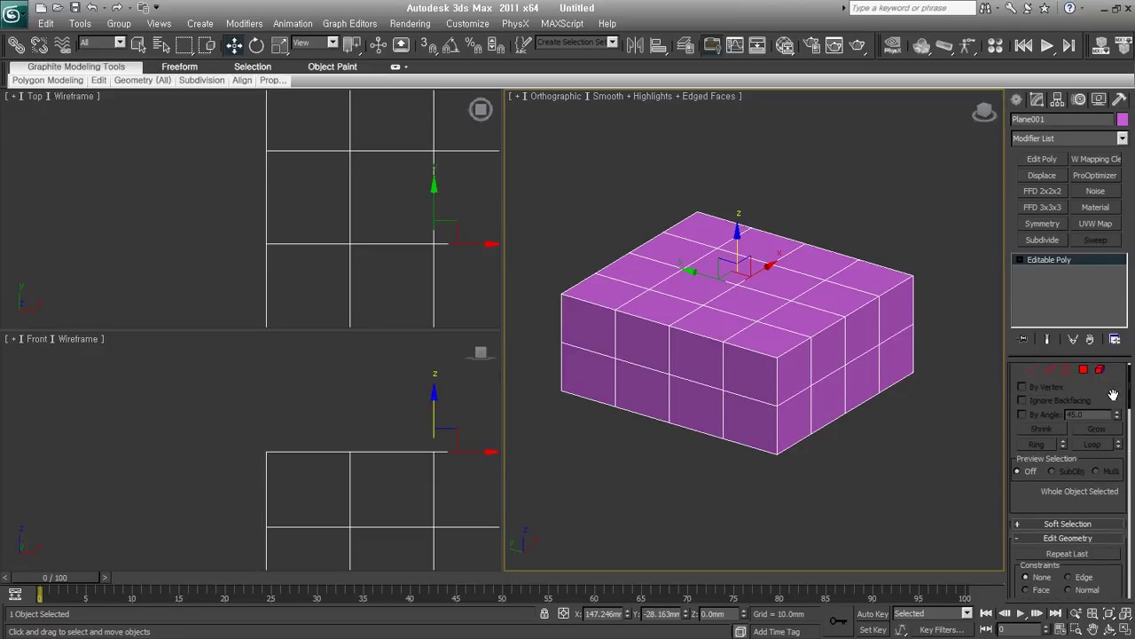
click(1084, 388)
mouse_move(735, 352)
alt+middle_down()
mouse_move(755, 330)
mouse_move(771, 375)
alt+middle_up()
- Extrude two top polygons upward into tall columns
click(834, 301)
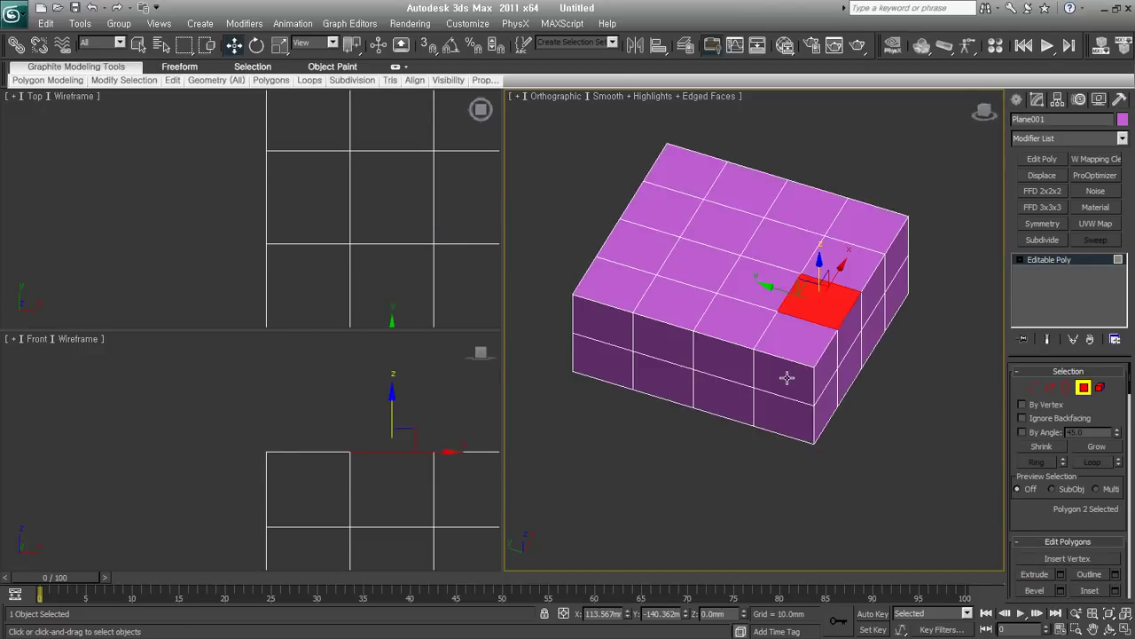
ctrl+click(650, 235)
alt+middle_drag(768, 333, 780, 363)
right_click(780, 363)
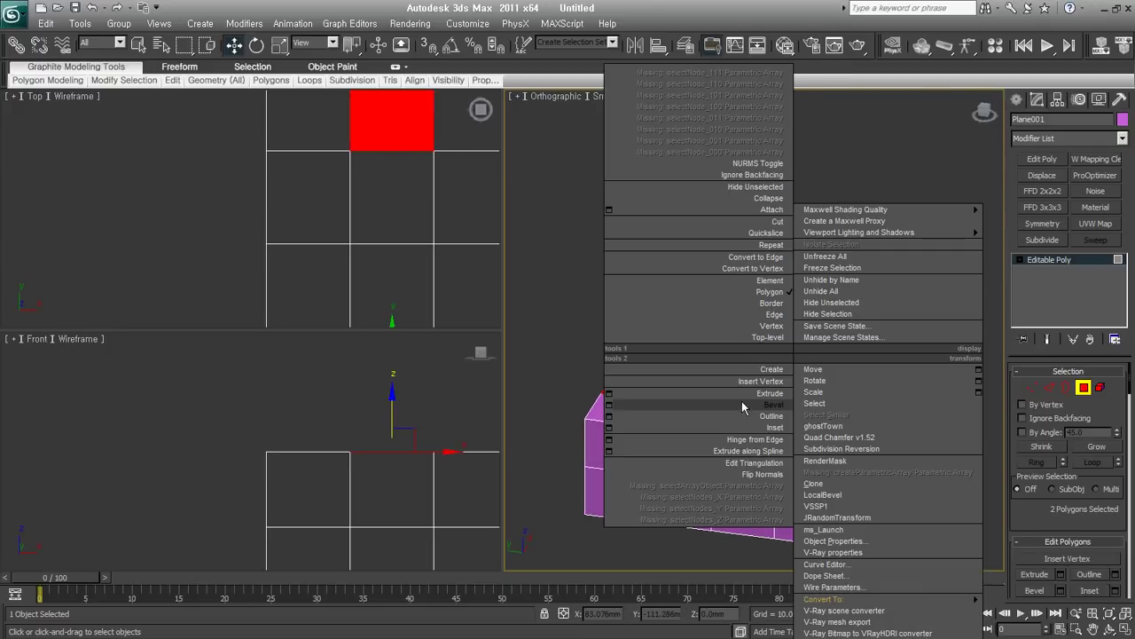
click(754, 409)
drag(849, 408, 849, 284)
mouse_move(849, 292)
alt+middle_down()
mouse_move(886, 412)
mouse_move(935, 400)
alt+middle_up()
click(951, 300)
- Bevel two lower-tier front polygons outward with taper and pull them further into prongs
scroll(1037, 441, down, 2)
scroll(1028, 446, down, 2)
click(1034, 472)
click(756, 457)
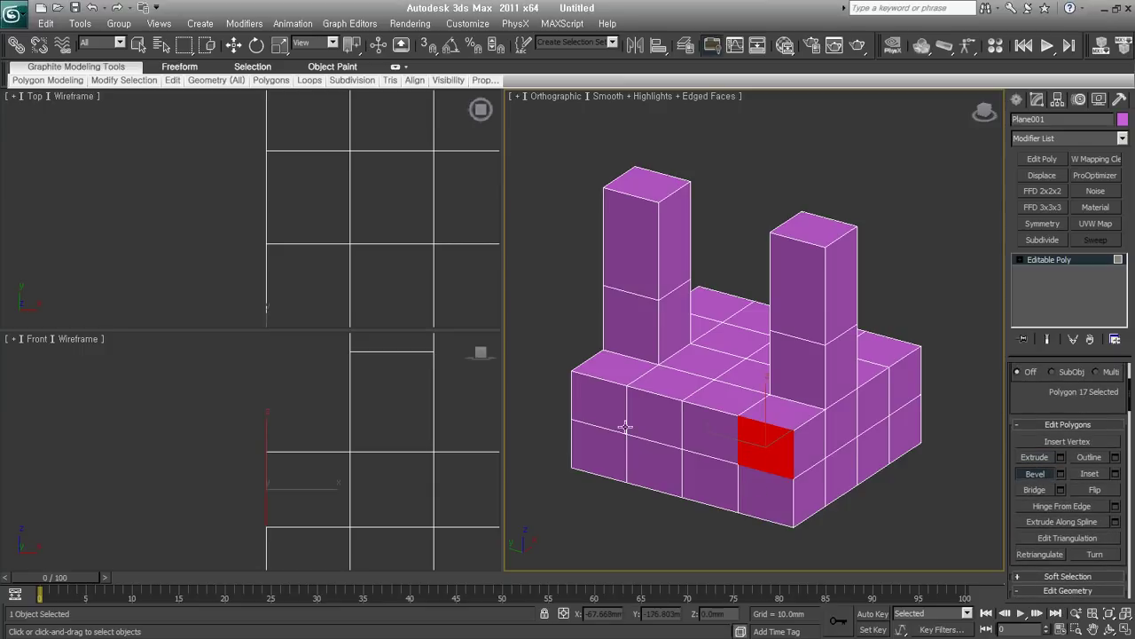
ctrl+click(625, 427)
middle_drag(778, 444, 793, 414)
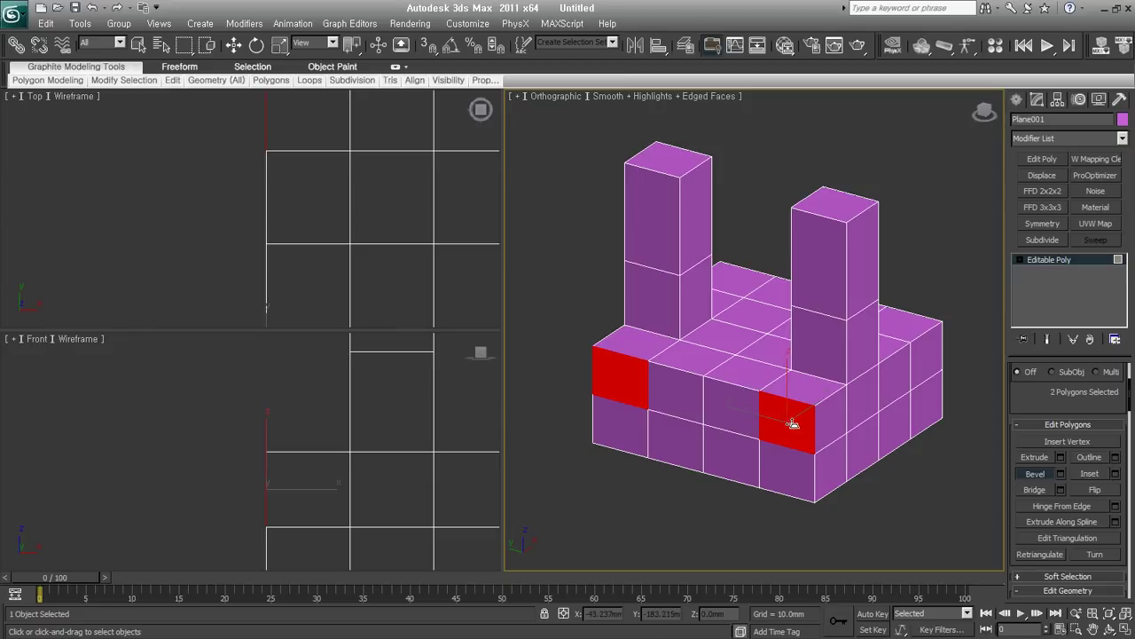
drag(792, 424, 805, 363)
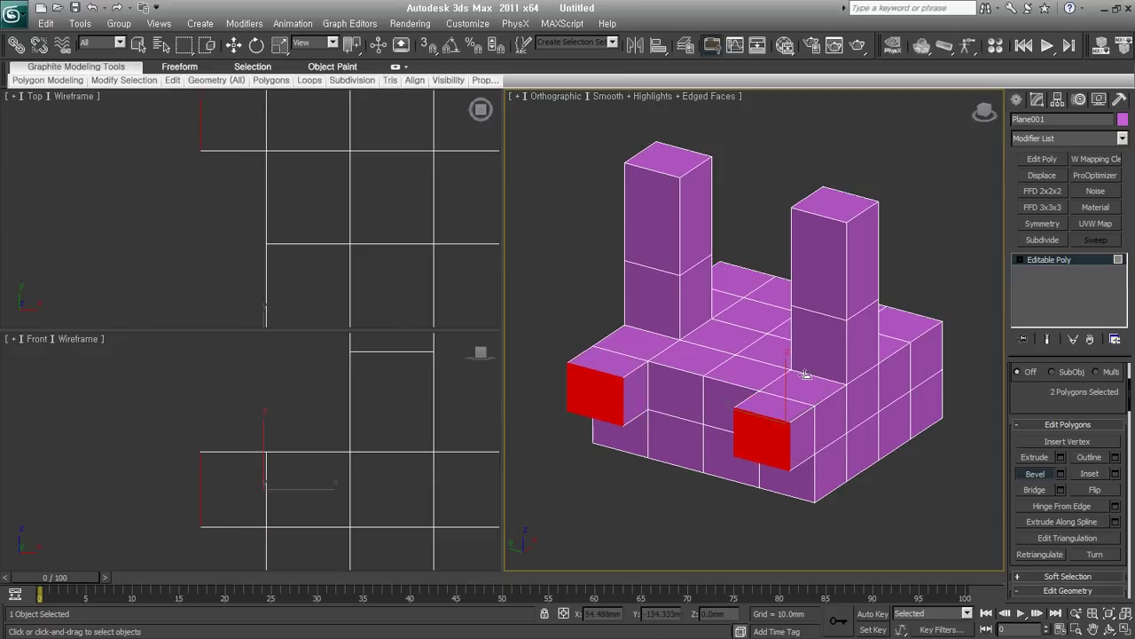
click(809, 375)
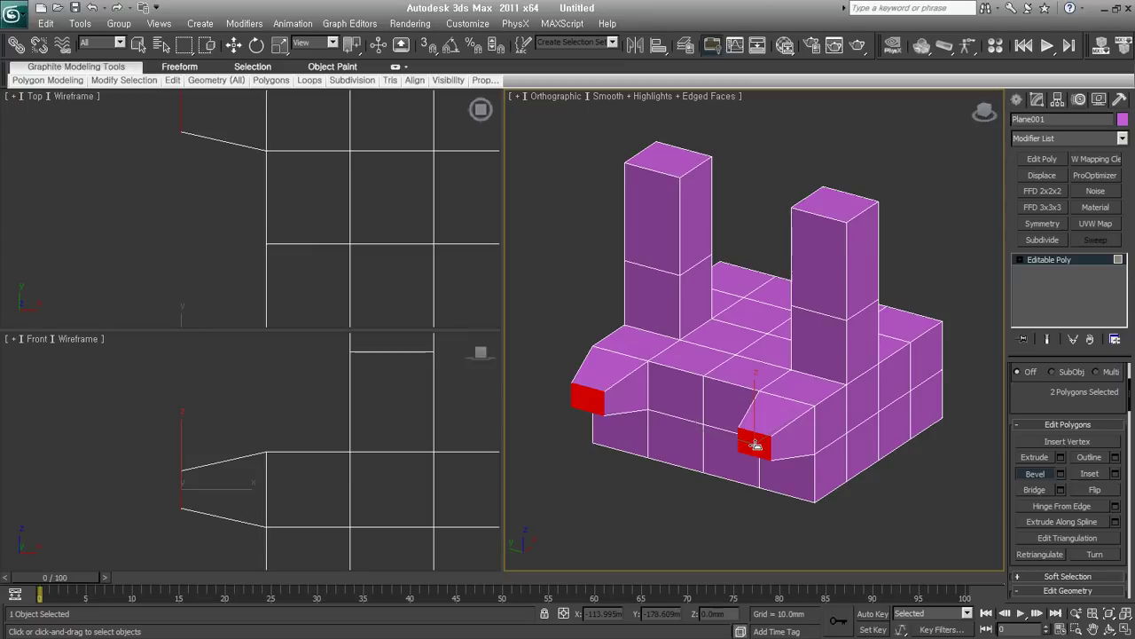
middle_drag(754, 443, 773, 418)
drag(779, 417, 812, 333)
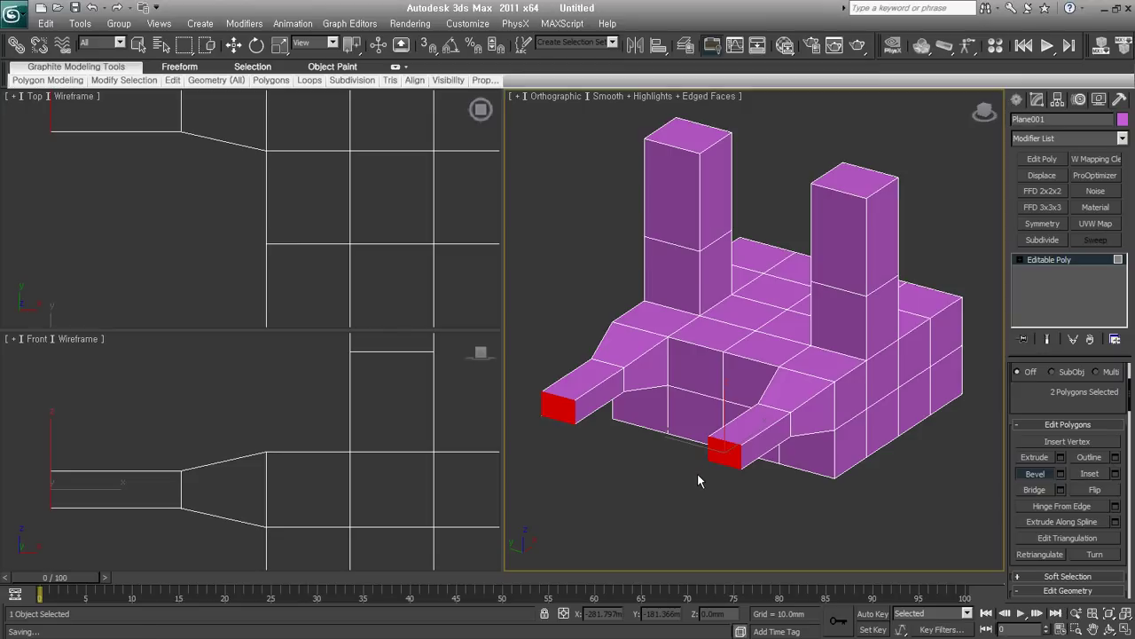
alt+middle_drag(834, 384, 704, 388)
- Shift-extrude the back-right corner top face upward into a third column
click(786, 373)
drag(796, 370, 798, 247)
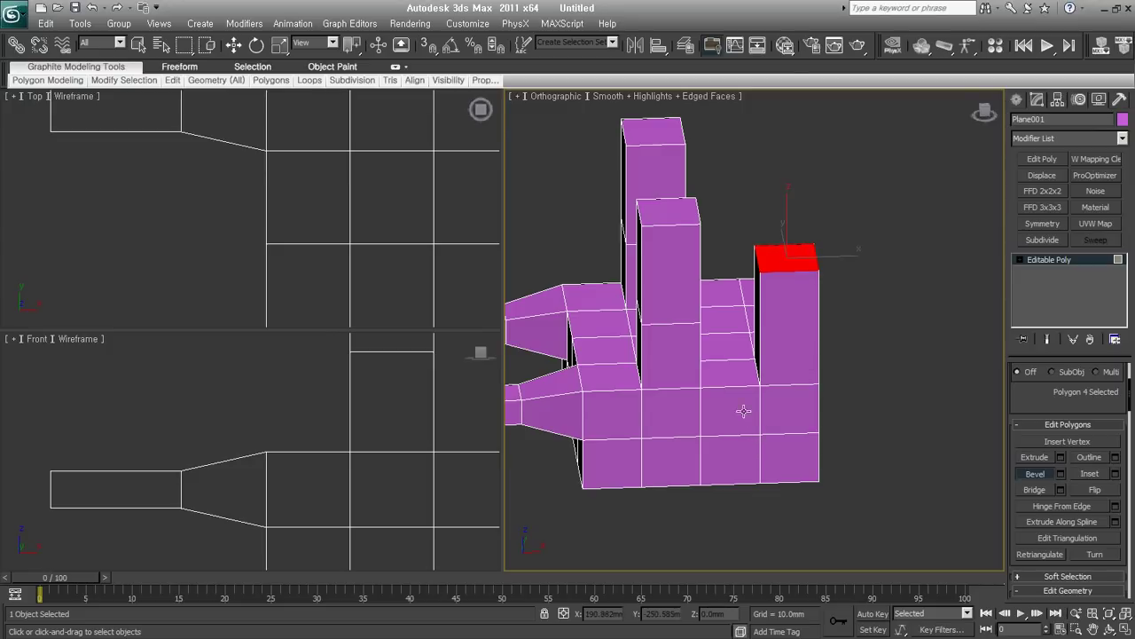
alt+middle_drag(744, 411, 797, 406)
middle_drag(736, 424, 870, 393)
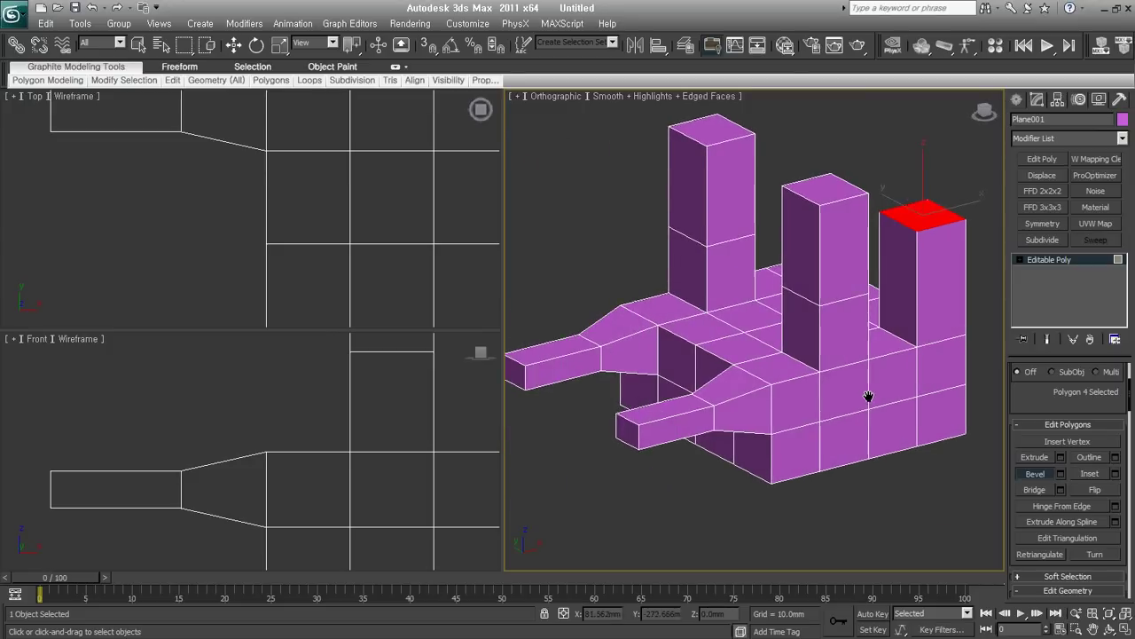
- Bevel one right-side face into a small tapered, inset square panel
click(841, 401)
drag(841, 401, 869, 343)
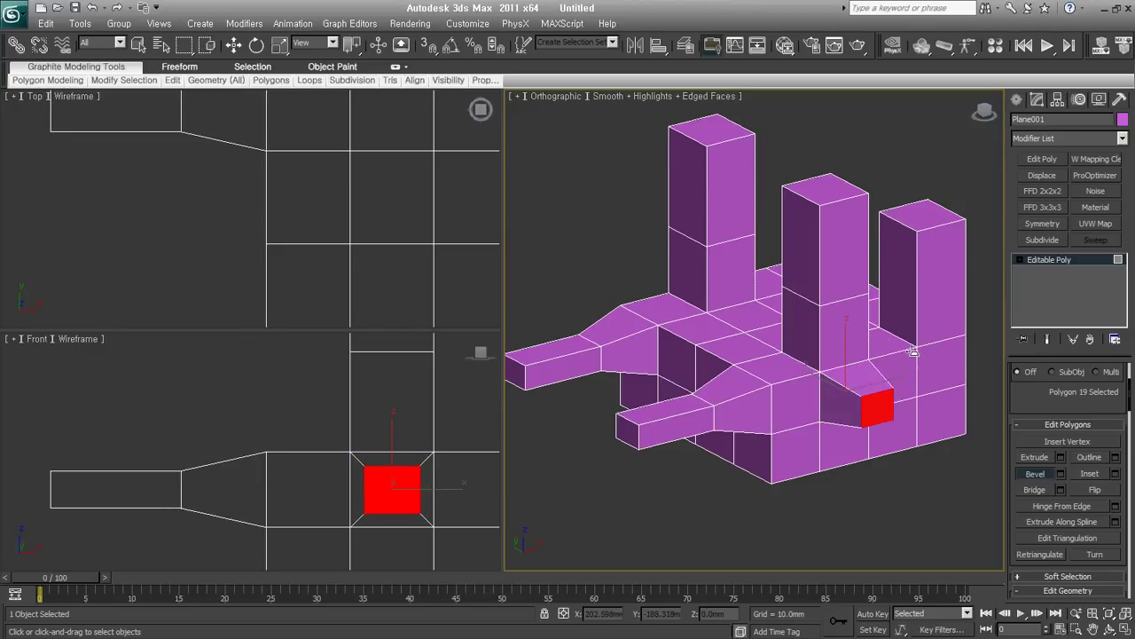
mouse_move(852, 356)
alt+middle_down()
mouse_move(709, 396)
mouse_move(785, 388)
alt+middle_up()
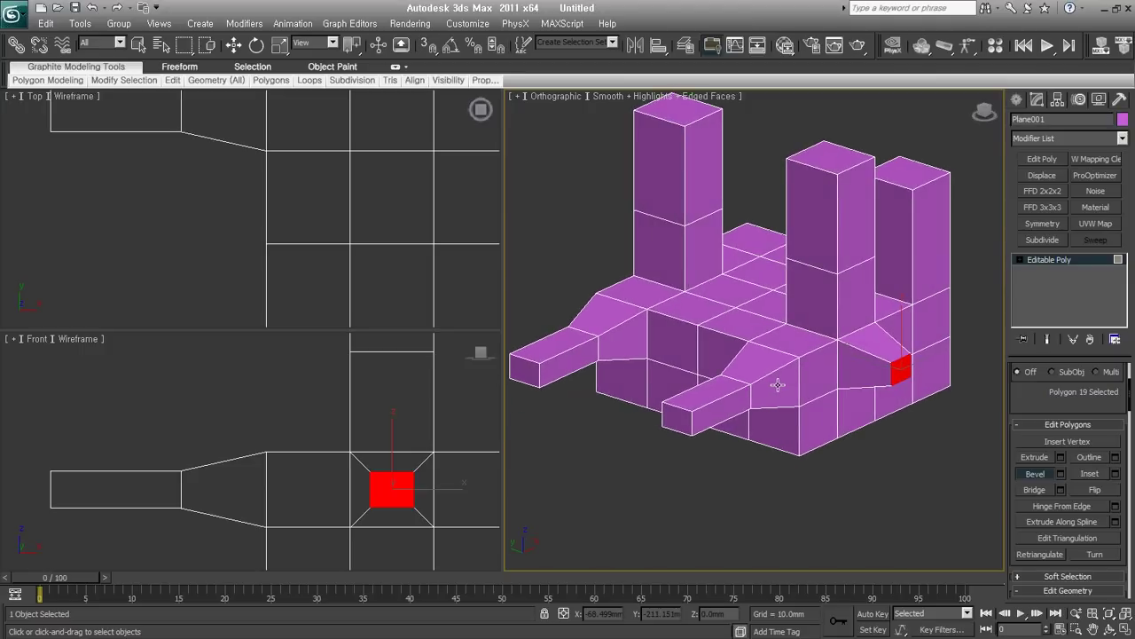
right_click(785, 388)
middle_drag(768, 422, 759, 440)
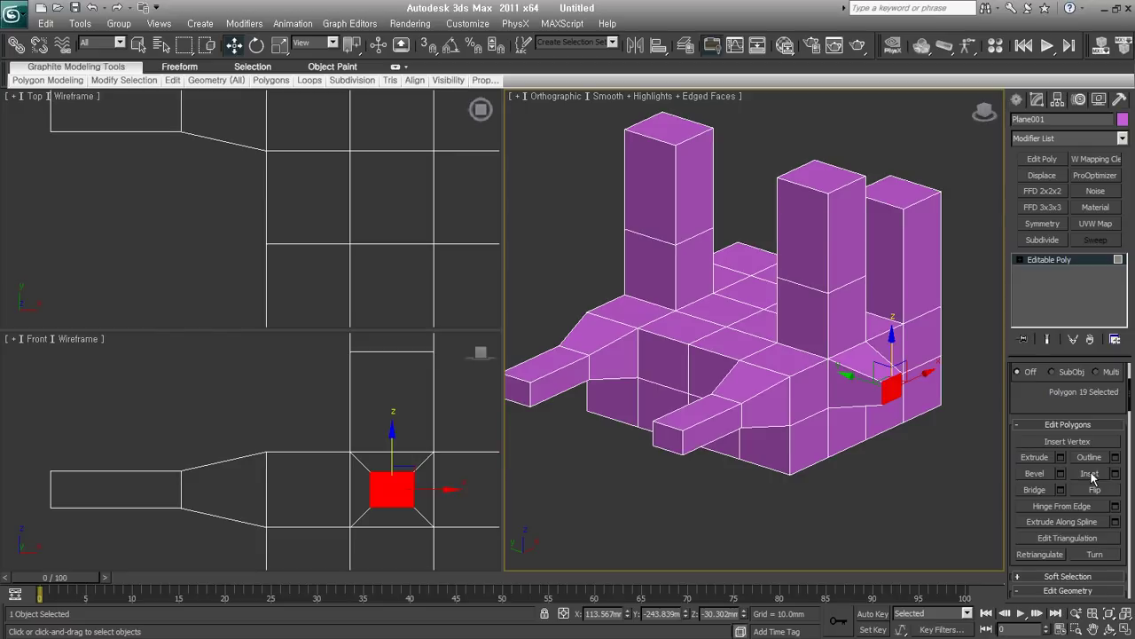
click(700, 335)
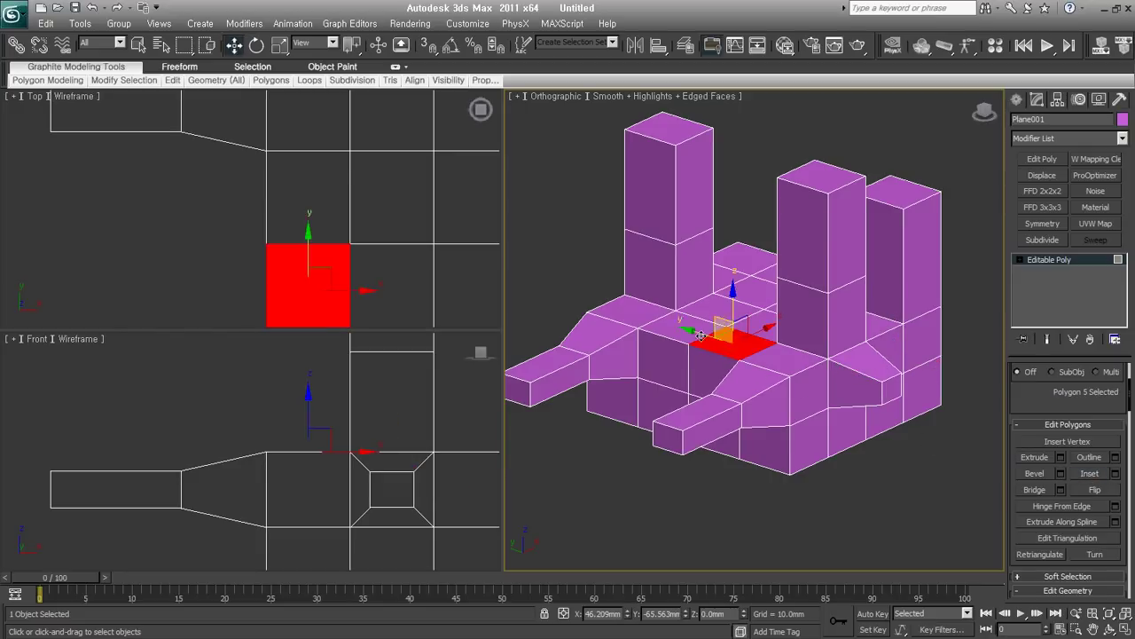
- Select the 10 courtyard floor polygons between the columns
alt+middle_drag(701, 335, 700, 344)
ctrl+click(674, 319)
ctrl+click(696, 262)
ctrl+click(714, 210)
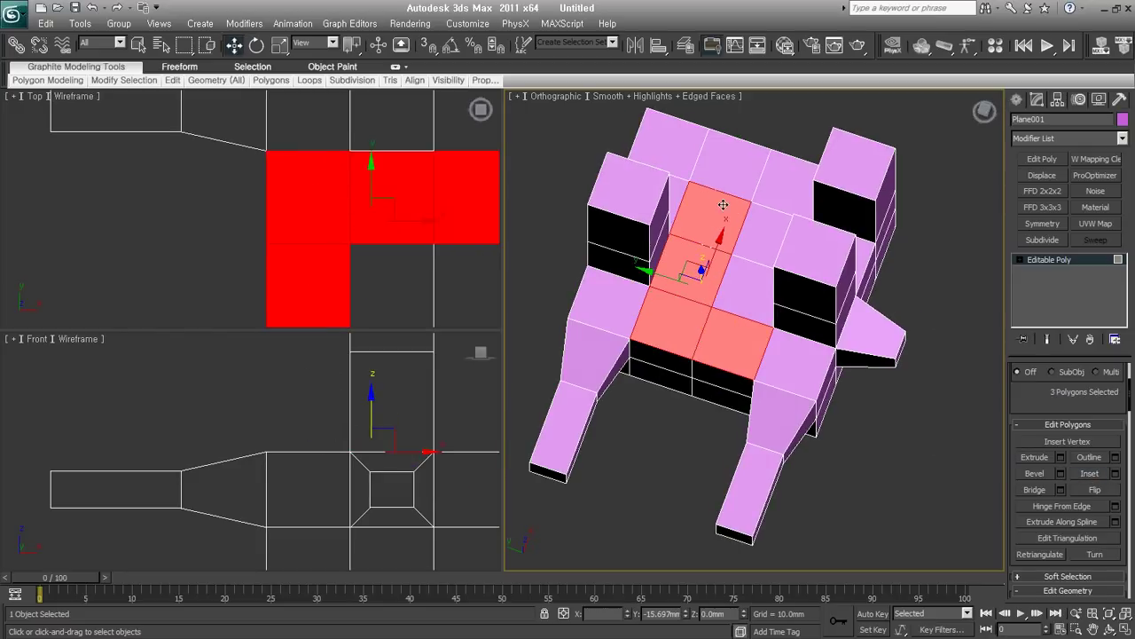
ctrl+click(674, 155)
ctrl+click(700, 133)
ctrl+click(736, 169)
ctrl+click(780, 178)
ctrl+click(749, 285)
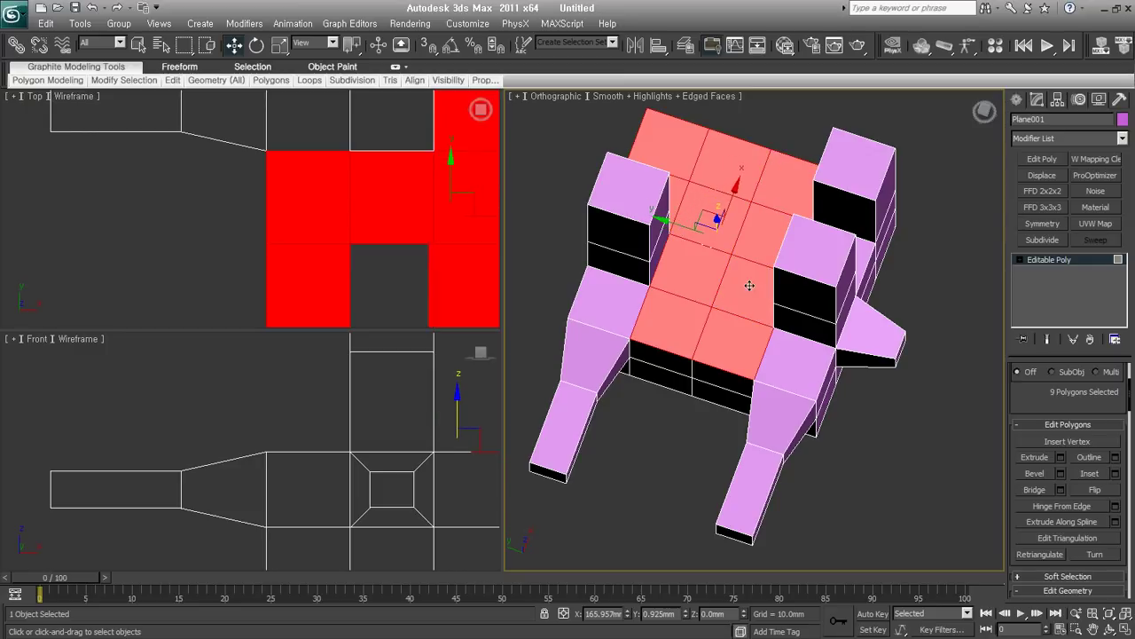
ctrl+click(700, 355)
alt+middle_drag(701, 354, 758, 279)
- Inset the selected floor polygons to leave a rim around them
click(1104, 489)
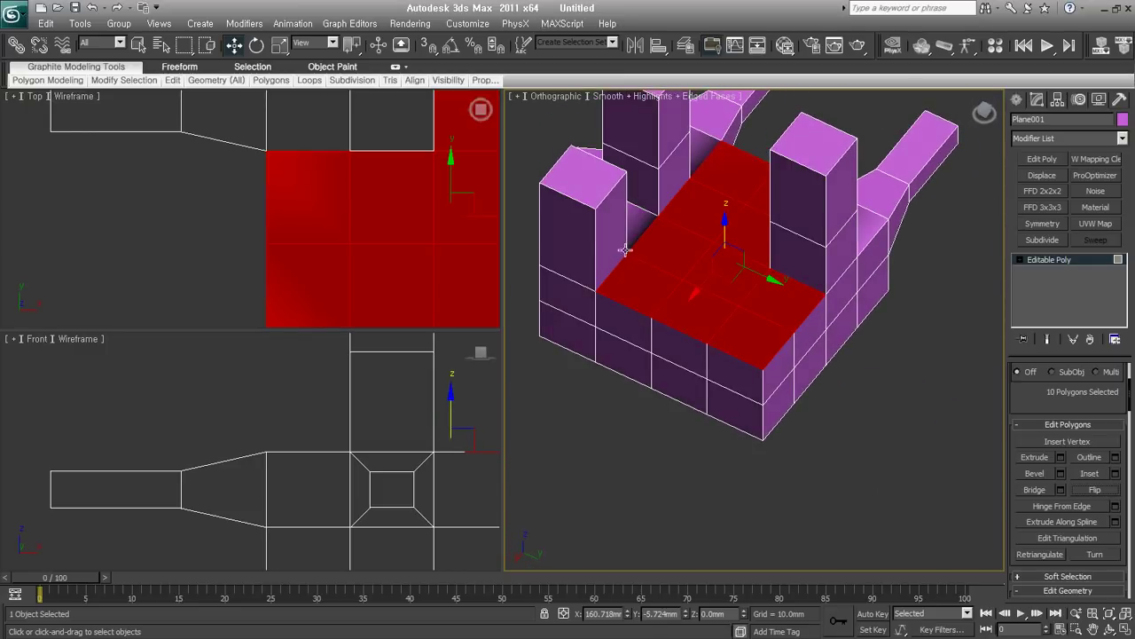
click(1090, 473)
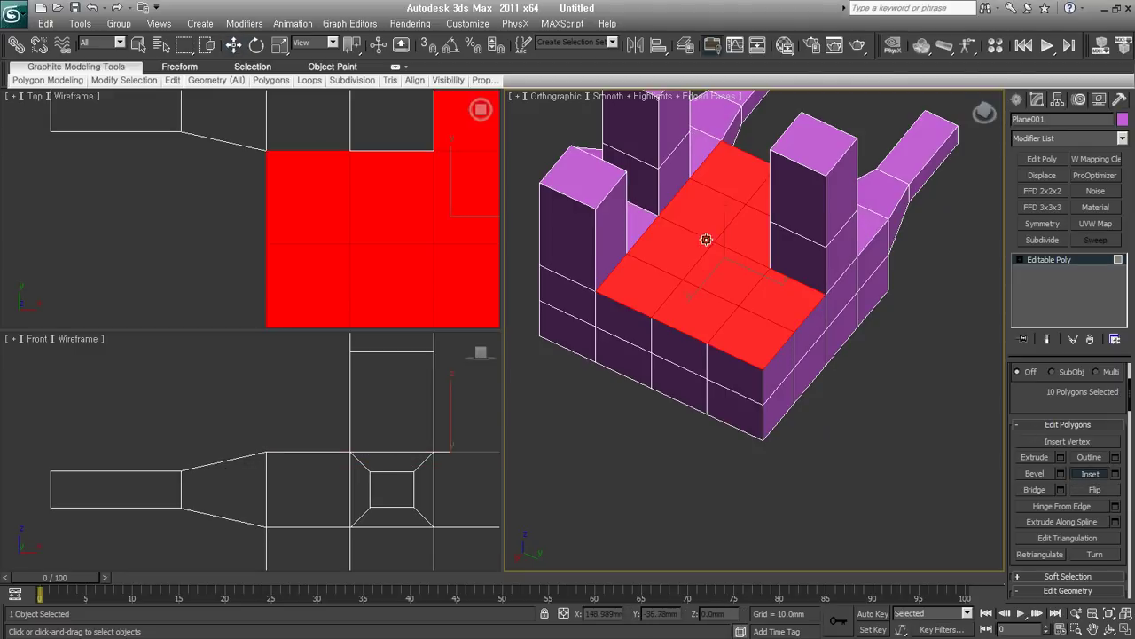
drag(697, 223, 677, 246)
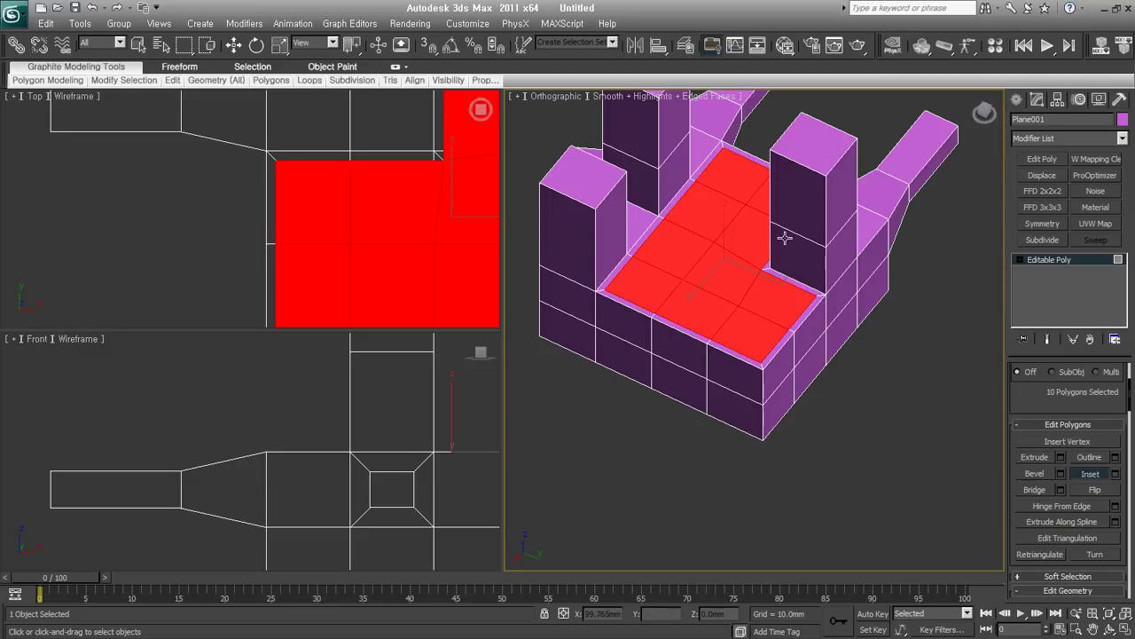
alt+middle_drag(699, 312, 723, 301)
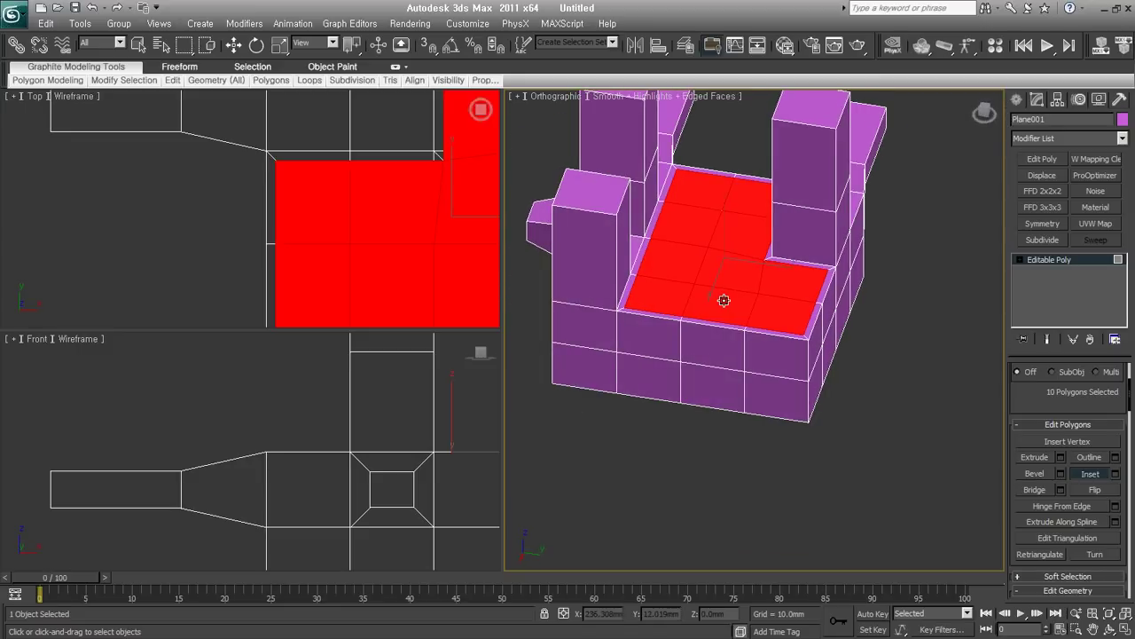
mouse_move(724, 301)
alt+middle_down()
mouse_move(722, 321)
mouse_move(715, 314)
alt+middle_up()
- Extrude the inset courtyard floor downward into a sunken basin
key(w)
right_click(703, 230)
click(683, 273)
drag(683, 273, 619, 264)
mouse_move(619, 264)
alt+middle_down()
mouse_move(730, 299)
mouse_move(664, 296)
alt+middle_up()
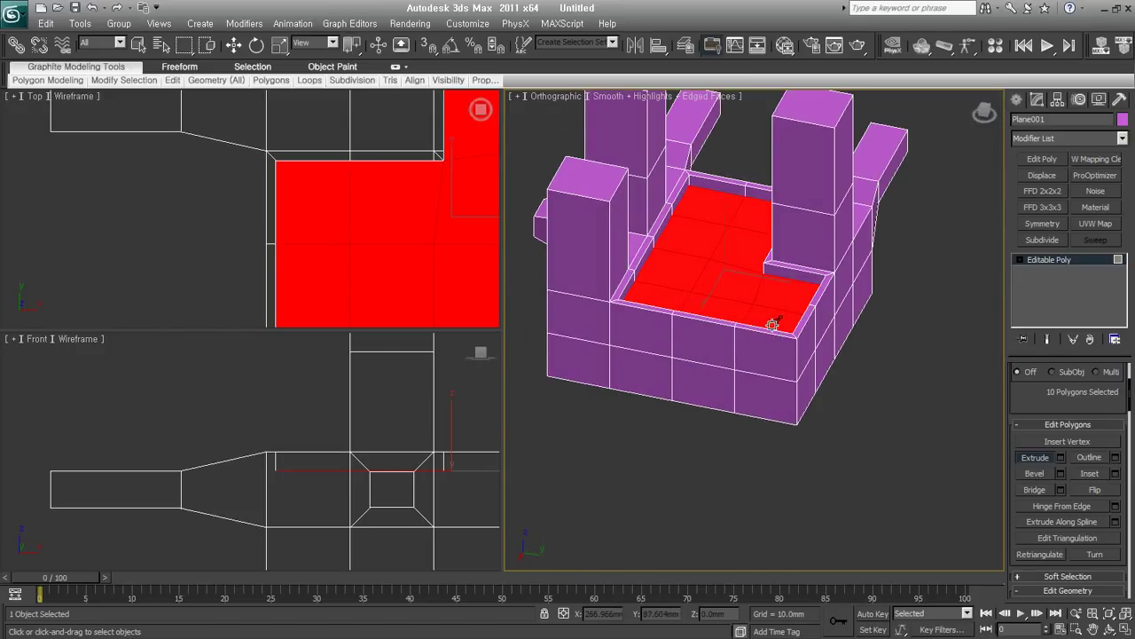
alt+middle_drag(779, 334, 701, 258)
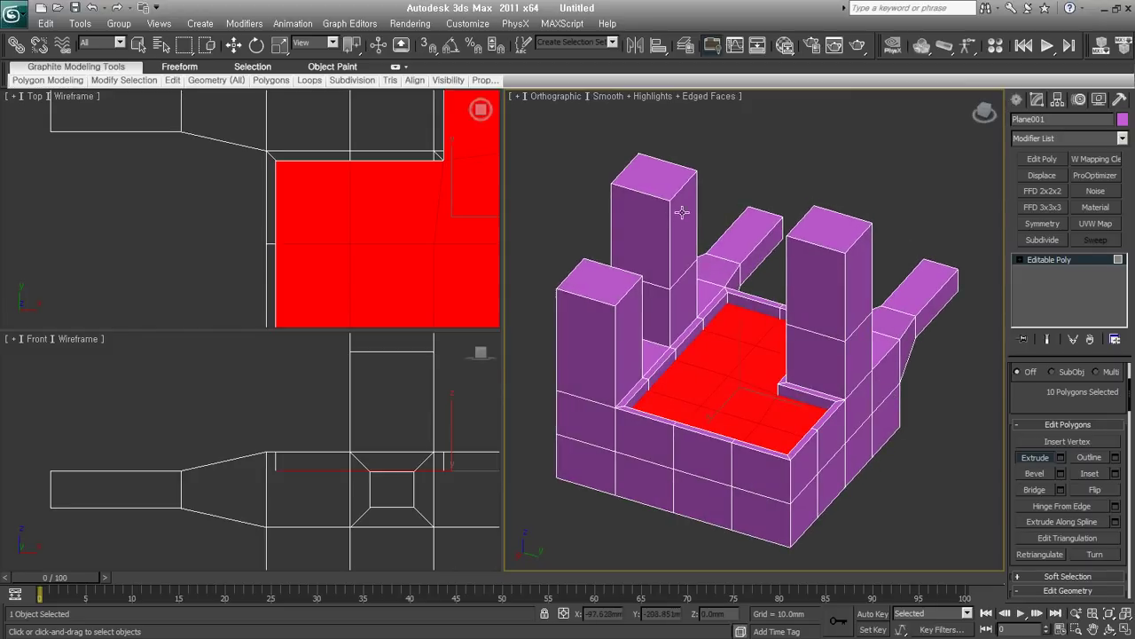
- Select the two facing inner sides of the opposite towers
click(685, 211)
alt+middle_drag(616, 259, 733, 249)
ctrl+click(645, 156)
mouse_move(648, 144)
alt+middle_down()
mouse_move(814, 292)
mouse_move(749, 288)
alt+middle_up()
mouse_move(817, 290)
alt+middle_down()
mouse_move(736, 299)
mouse_move(618, 194)
mouse_move(772, 271)
mouse_move(788, 238)
alt+middle_up()
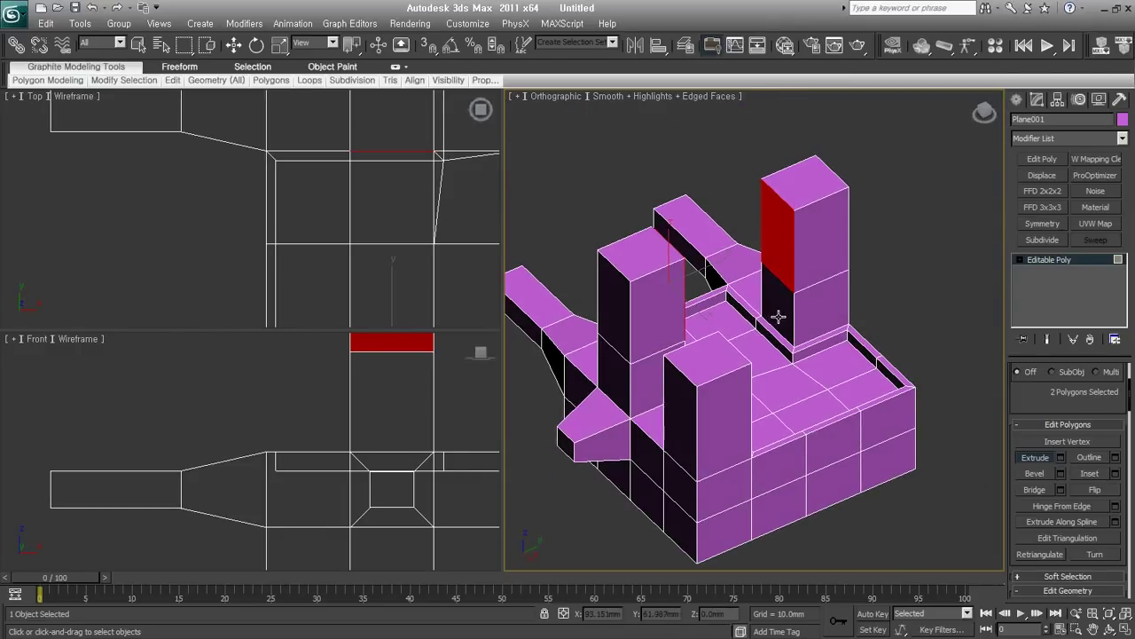
alt+middle_drag(775, 315, 668, 273)
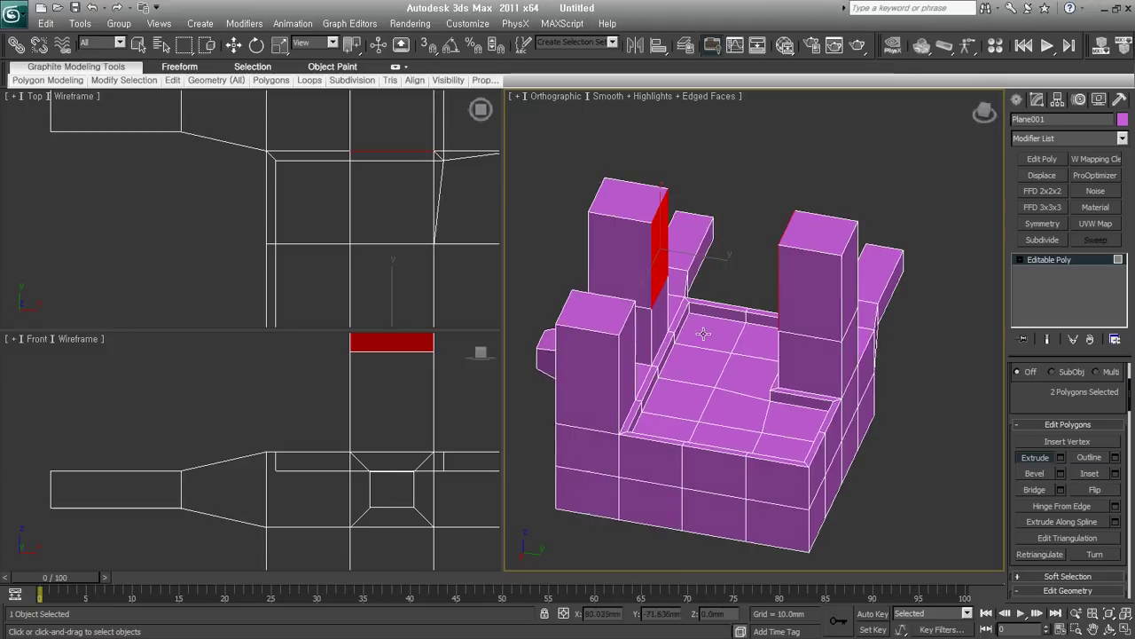
alt+middle_drag(771, 259, 773, 325)
alt+middle_drag(954, 492, 1060, 513)
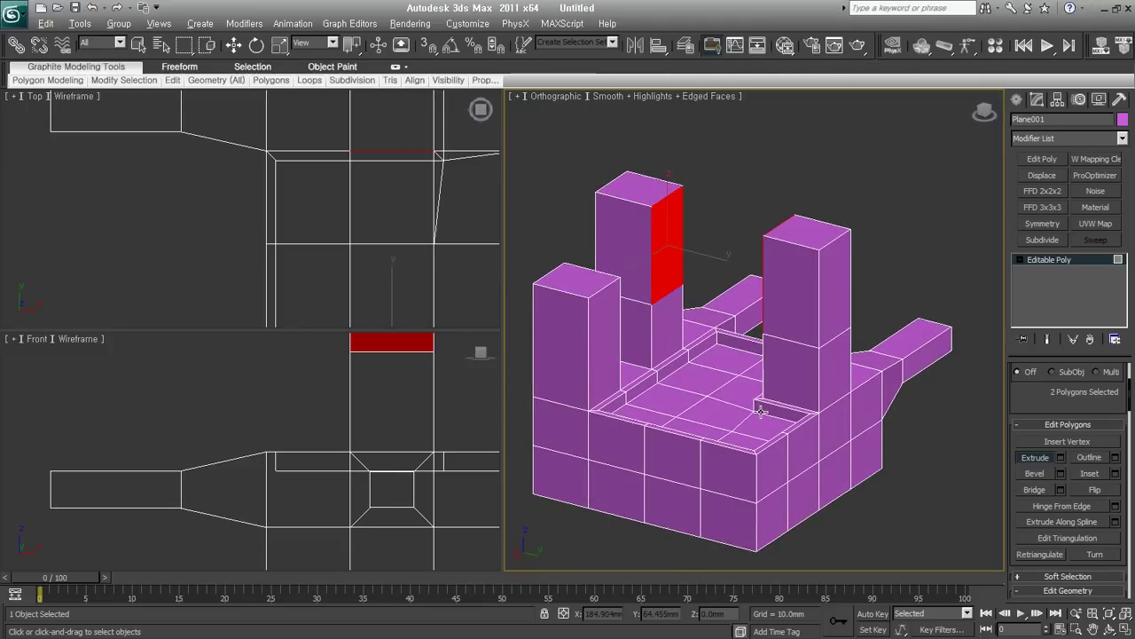
- Bridge the two tower faces into a connecting wall, then clear the selection
click(1035, 490)
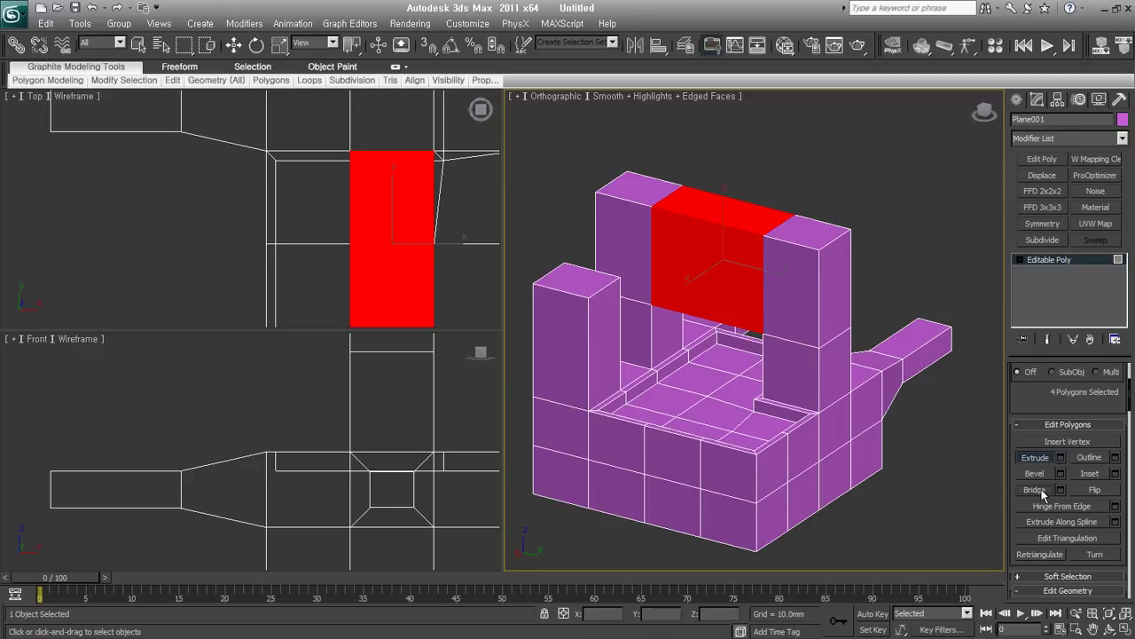
mouse_move(700, 392)
alt+middle_down()
mouse_move(703, 273)
mouse_move(654, 308)
alt+middle_up()
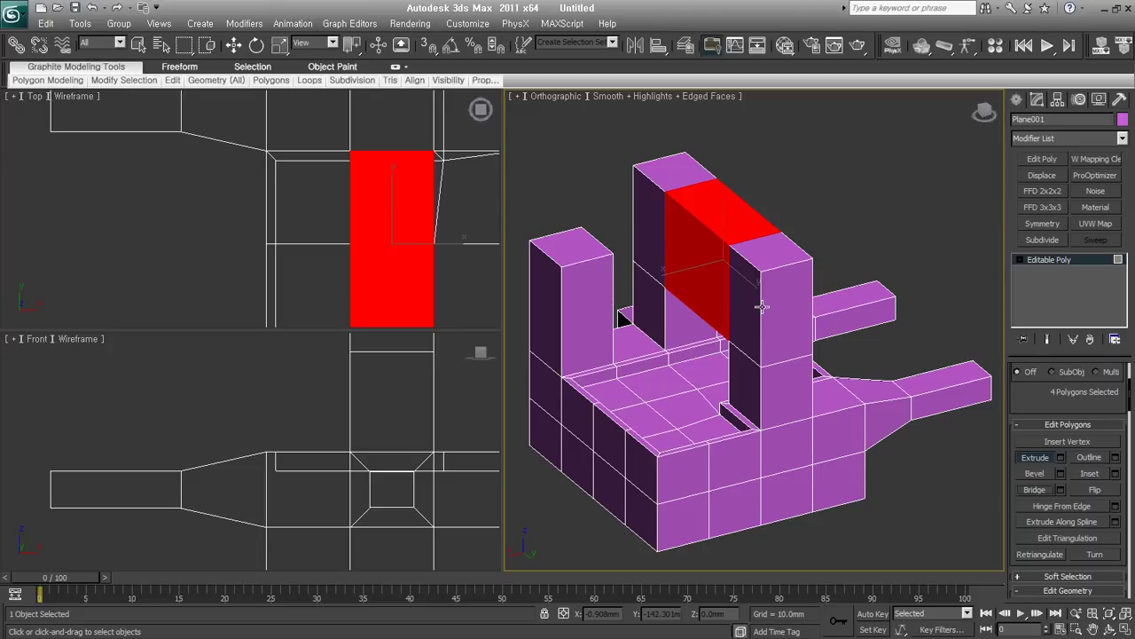
click(882, 197)
mouse_move(730, 298)
alt+middle_down()
mouse_move(776, 421)
mouse_move(745, 379)
mouse_move(722, 464)
mouse_move(808, 396)
alt+middle_up()
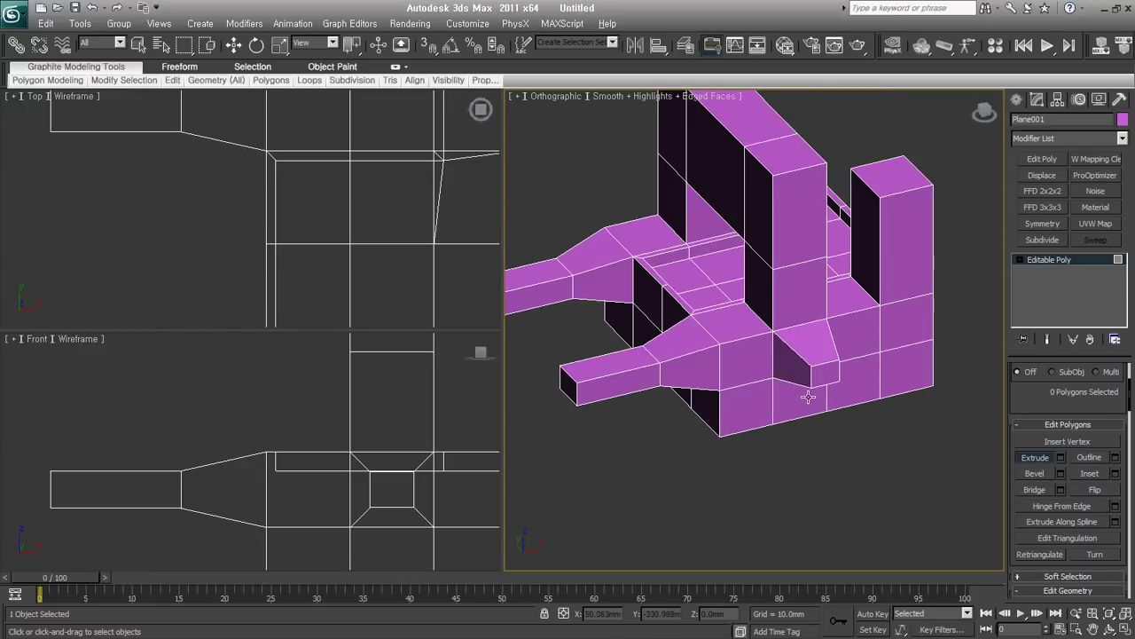
- Exit Polygon sub-object level and delete the castle model
scroll(809, 397, down, 2)
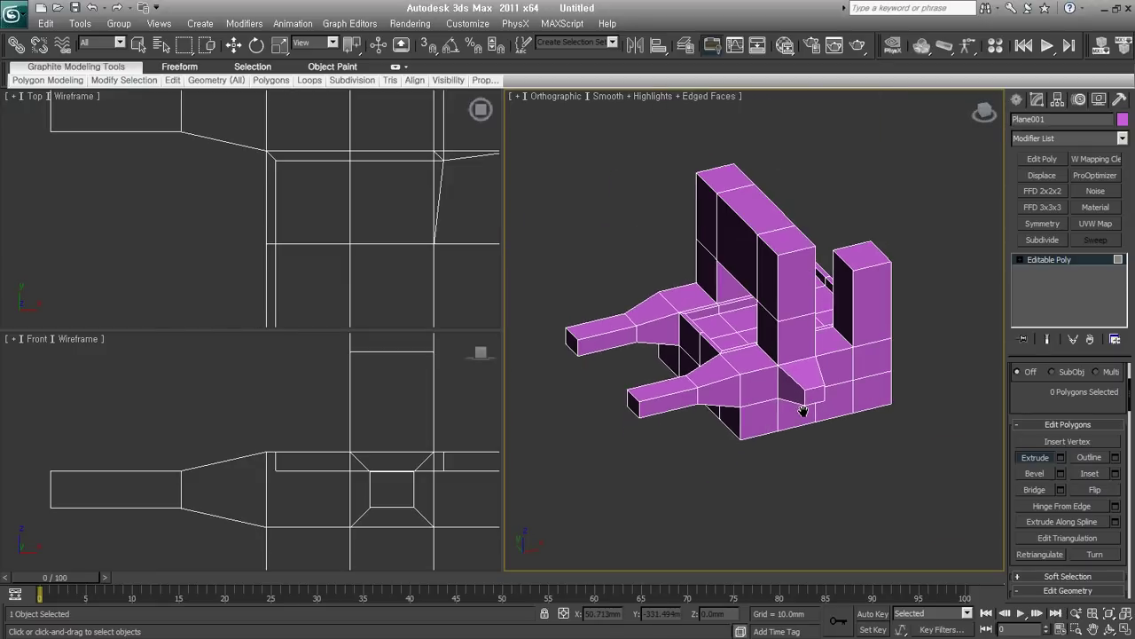
alt+middle_drag(801, 411, 773, 385)
key(w)
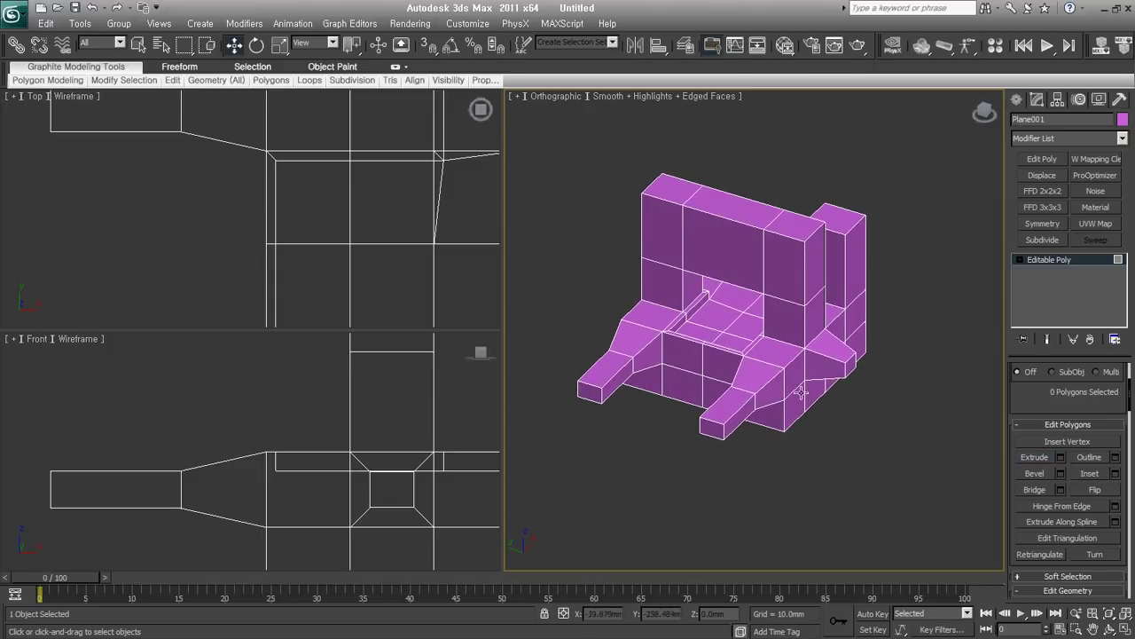
mouse_move(809, 360)
middle_down()
mouse_move(821, 383)
mouse_move(982, 335)
middle_up()
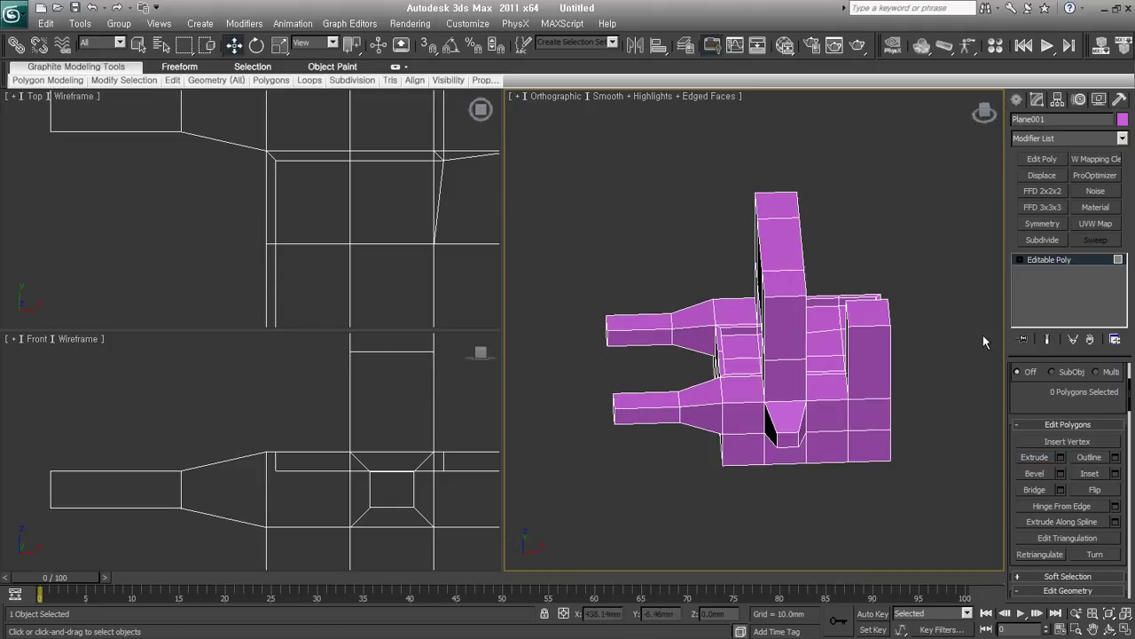
click(1083, 258)
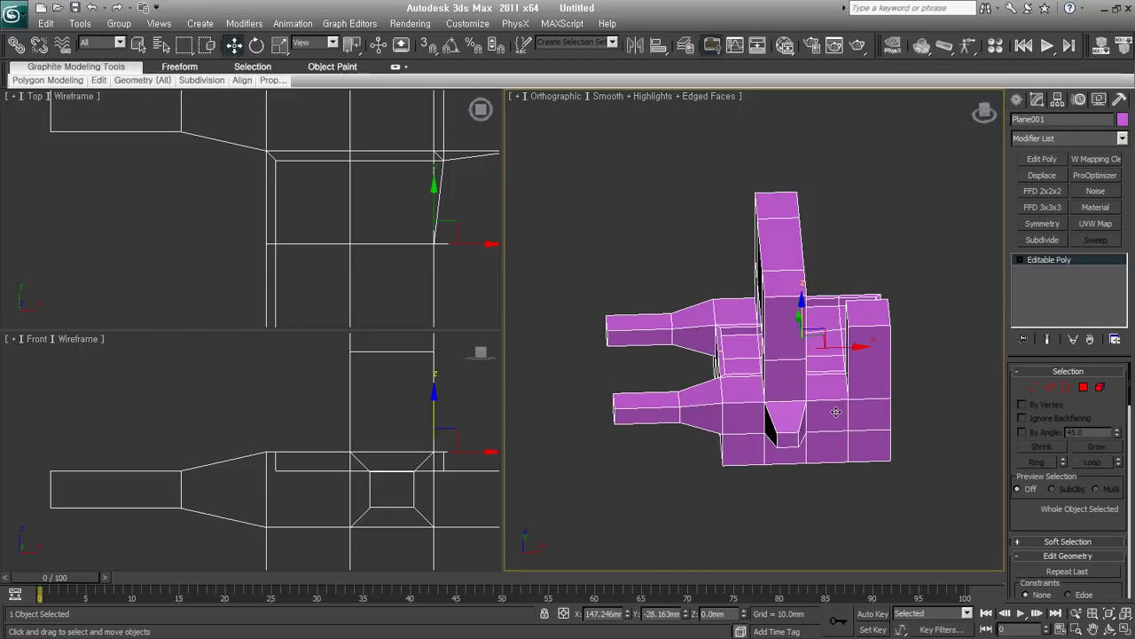
key(Delete)
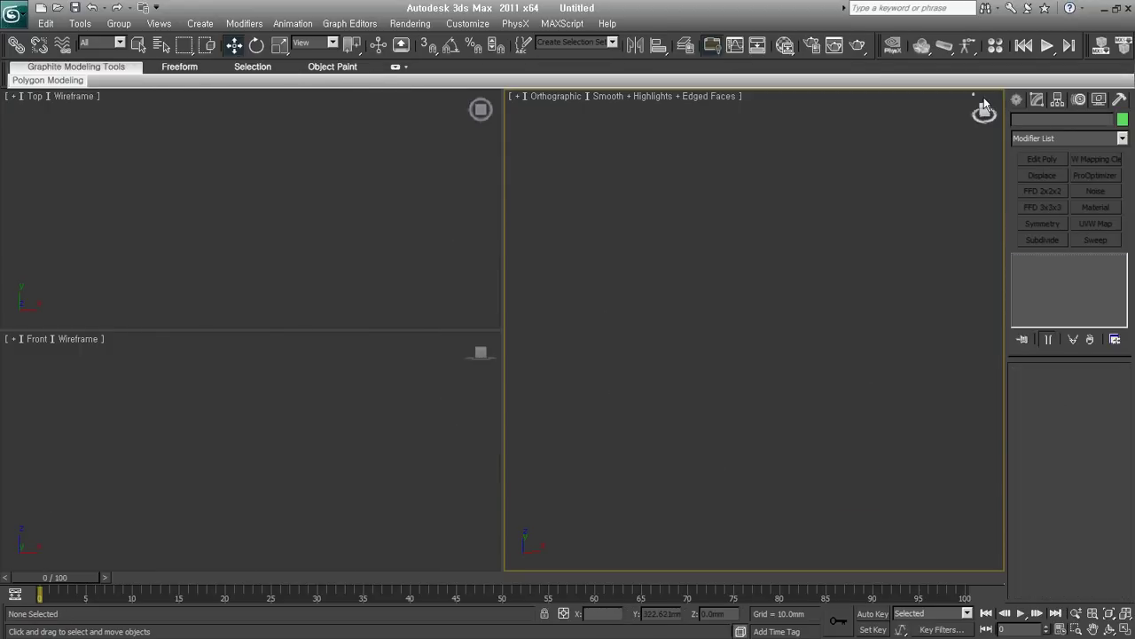
- Draw a new 4×4-segment plane and zoom all views to frame it
click(1017, 102)
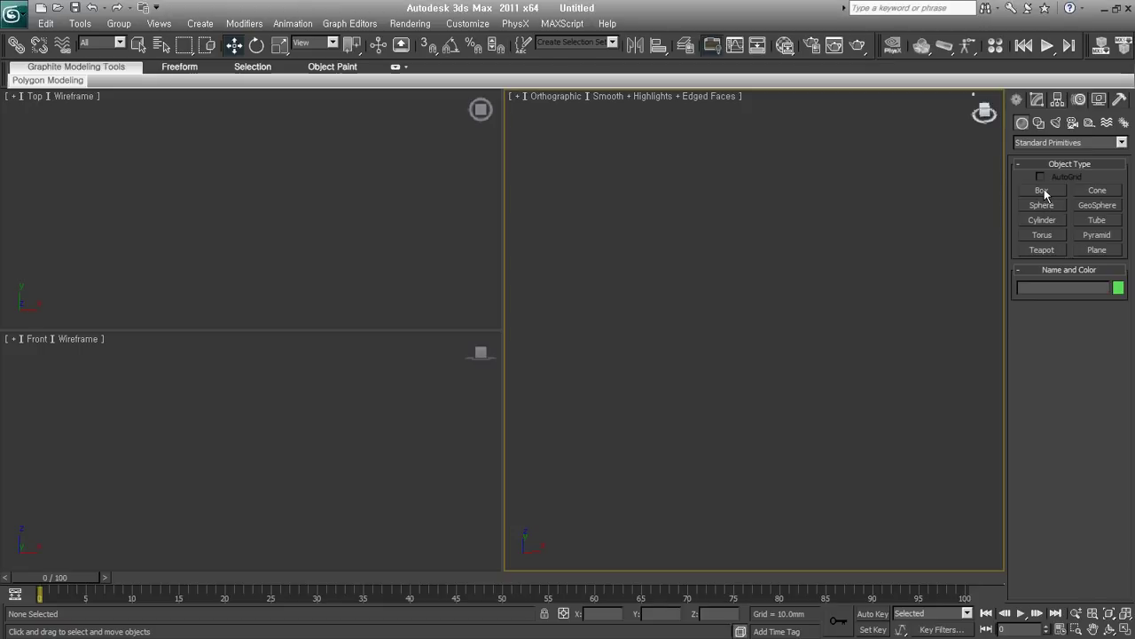
click(1097, 249)
drag(772, 310, 904, 415)
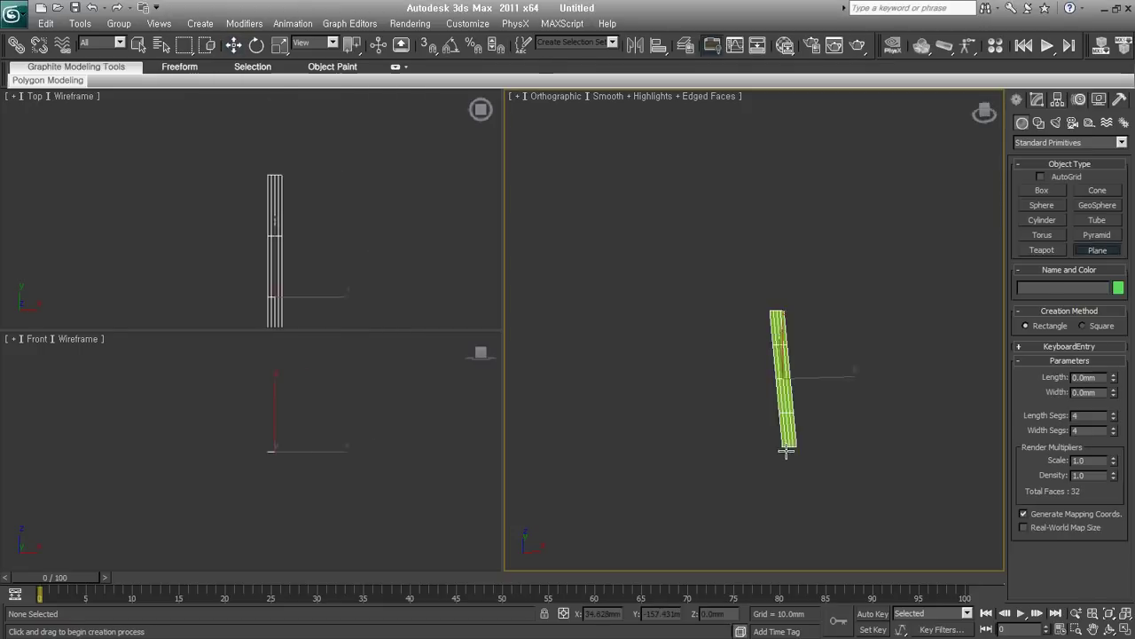
alt+middle_drag(904, 415, 811, 420)
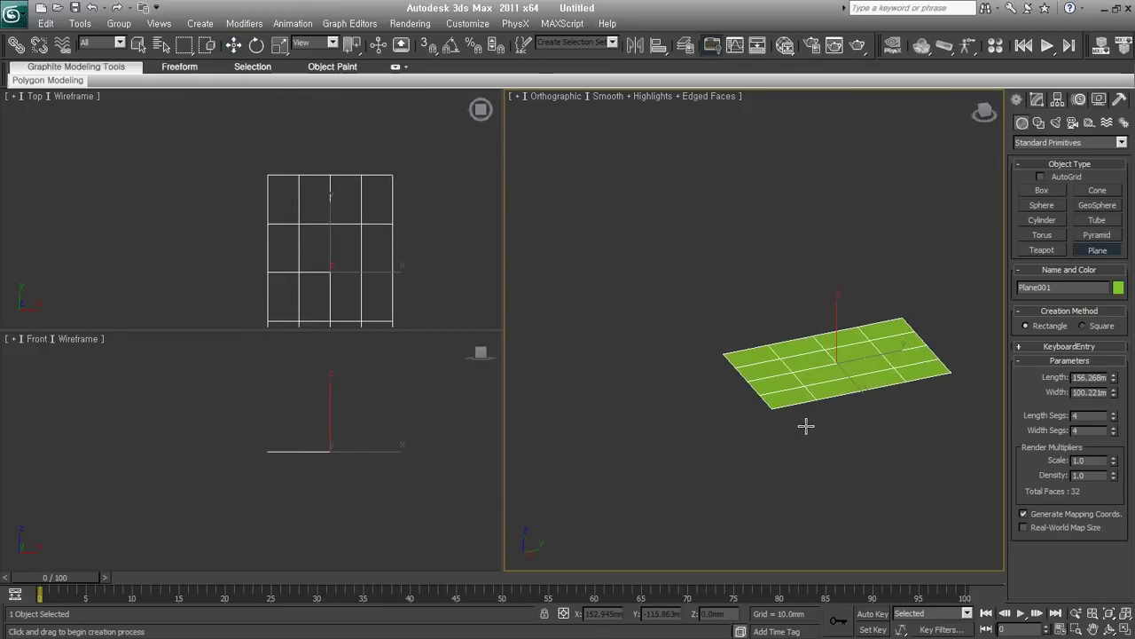
key(shift+ctrl+z)
- Convert the plane to Editable Poly and box-select 15 of its vertices
right_click(747, 418)
right_click(803, 411)
click(844, 400)
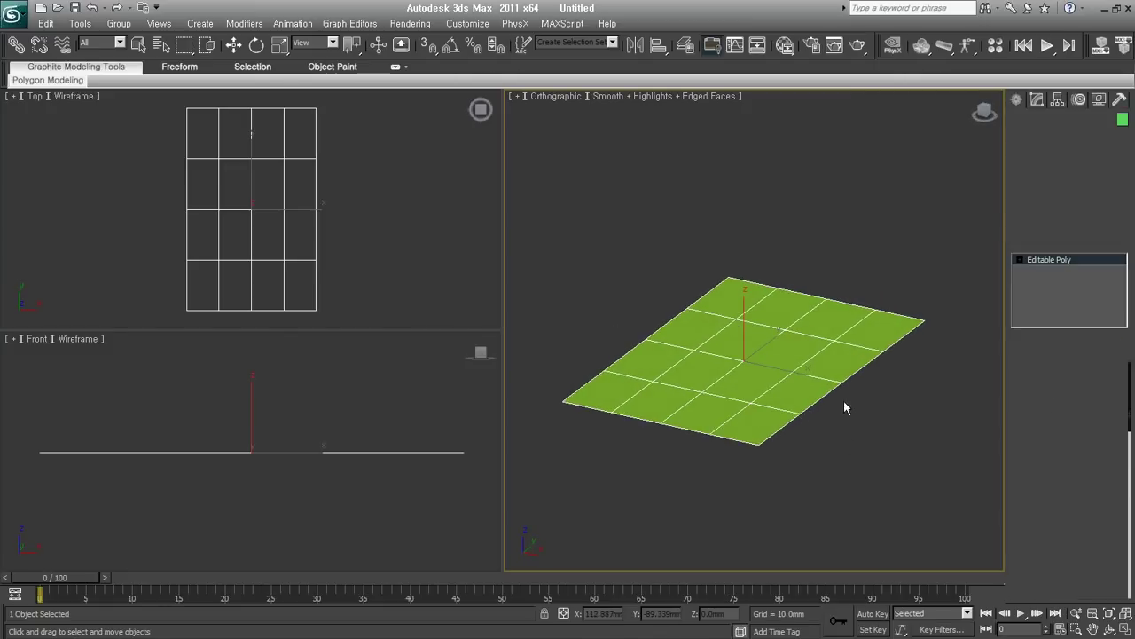
click(1032, 387)
mouse_move(806, 482)
alt+middle_down()
mouse_move(772, 417)
mouse_move(754, 423)
alt+middle_up()
drag(668, 262, 816, 463)
mouse_move(815, 458)
alt+middle_down()
mouse_move(884, 454)
mouse_move(824, 451)
mouse_move(838, 455)
alt+middle_up()
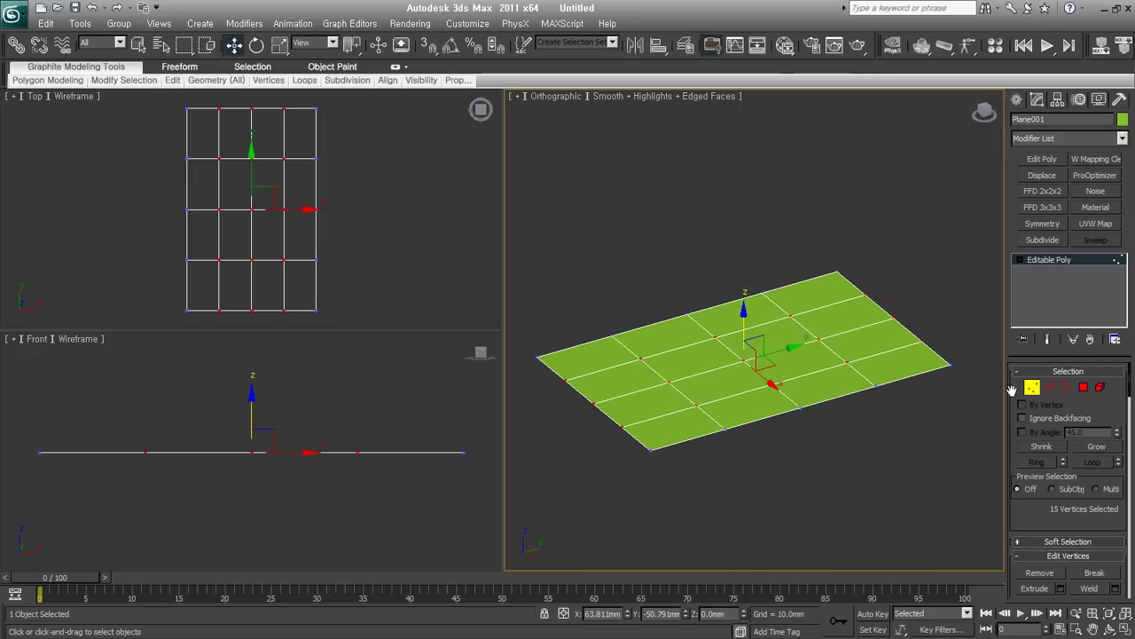
- Add an FFD 2x2x2 lattice modifier to the plane
click(1043, 192)
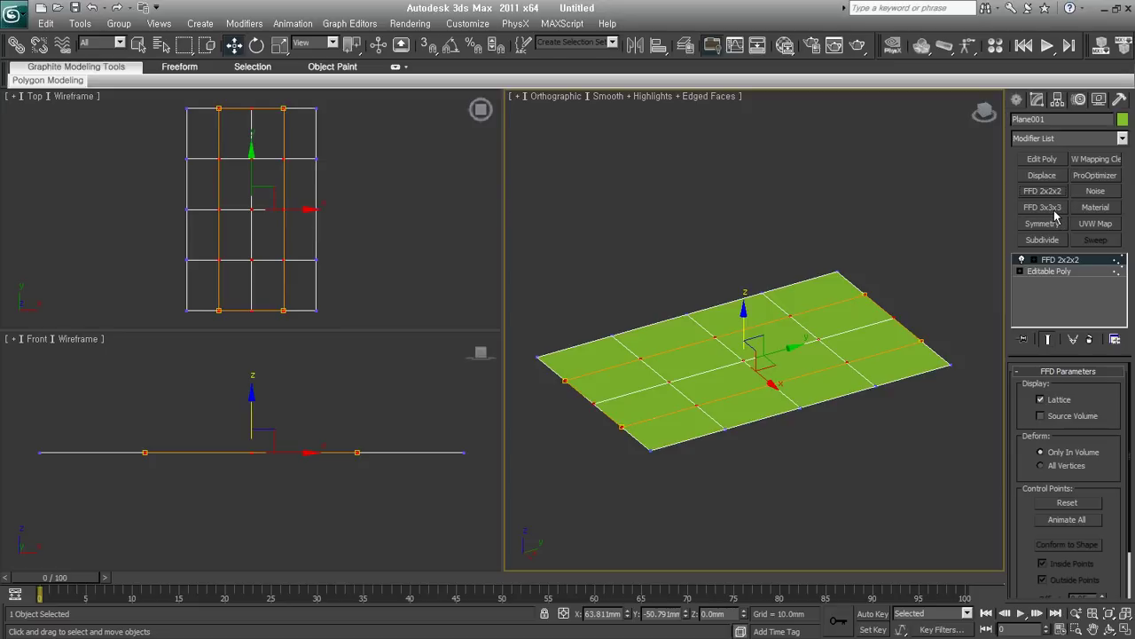
middle_drag(871, 406, 859, 434)
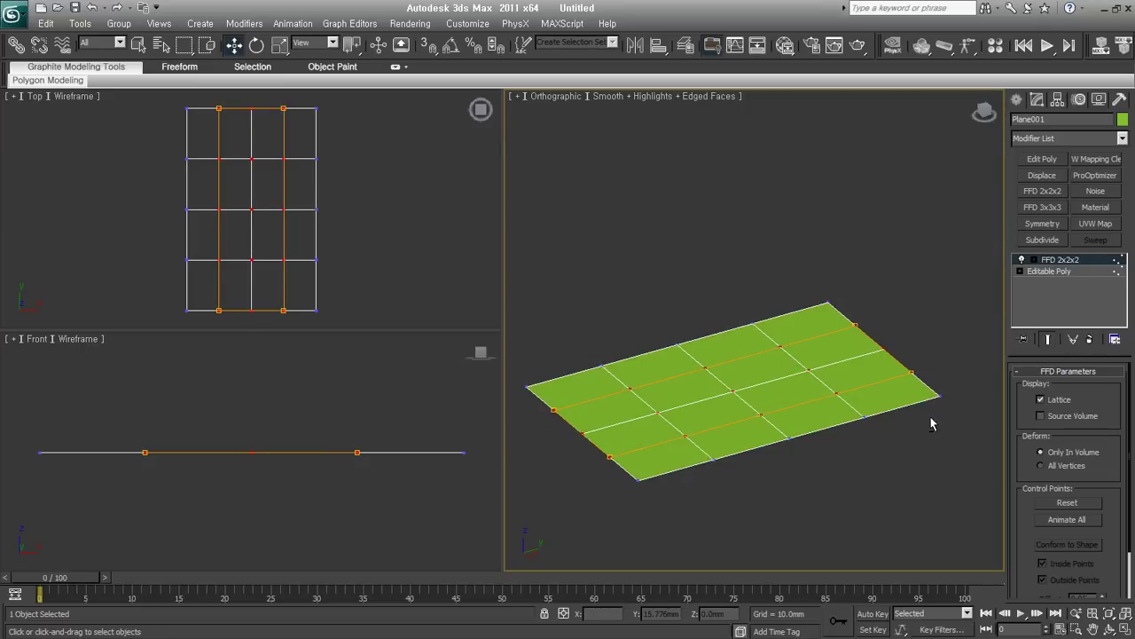
alt+middle_drag(930, 423, 906, 407)
- Select the lattice's corner control points, then exit the sub-level and delete the plane
click(1035, 260)
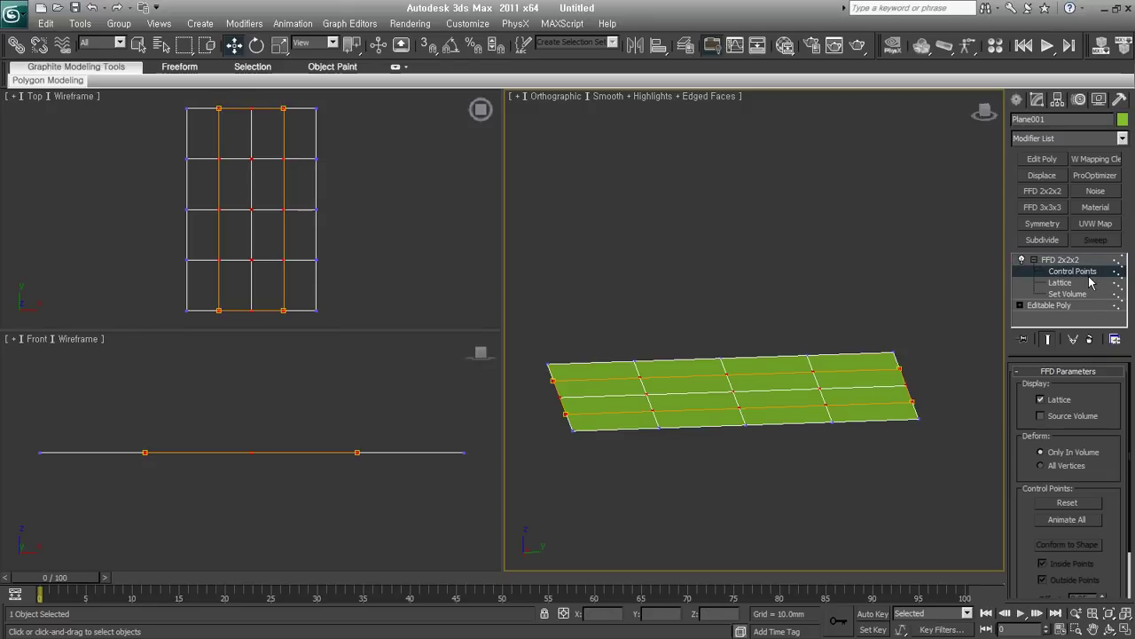
drag(885, 355, 937, 427)
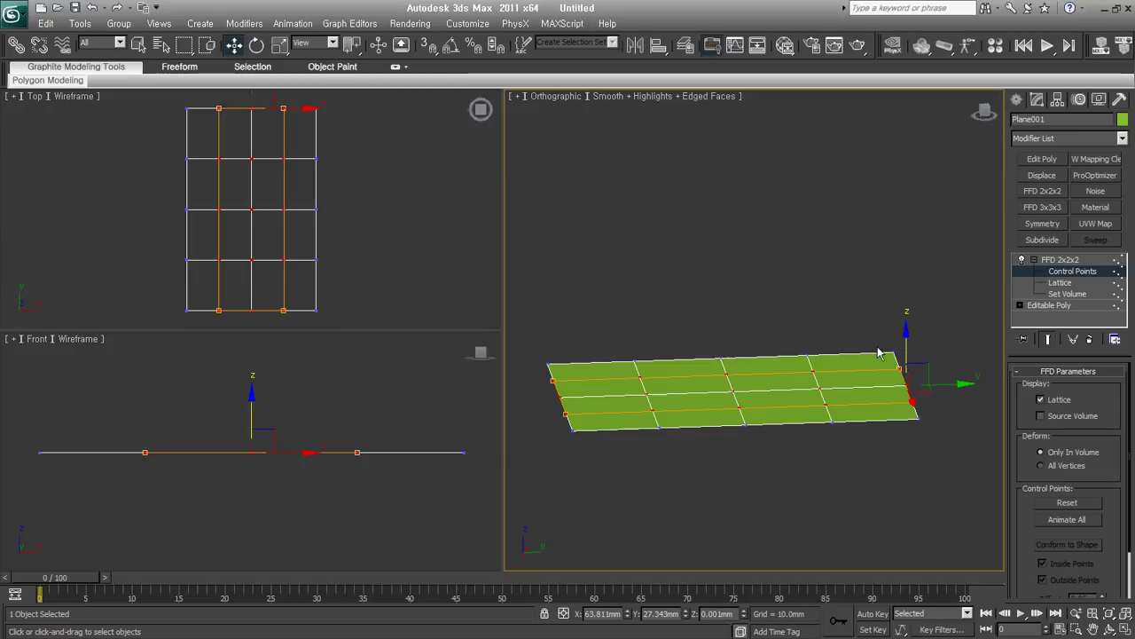
drag(546, 351, 616, 478)
drag(873, 323, 942, 448)
mouse_move(942, 448)
alt+middle_down()
mouse_move(728, 451)
mouse_move(792, 377)
mouse_move(847, 381)
alt+middle_up()
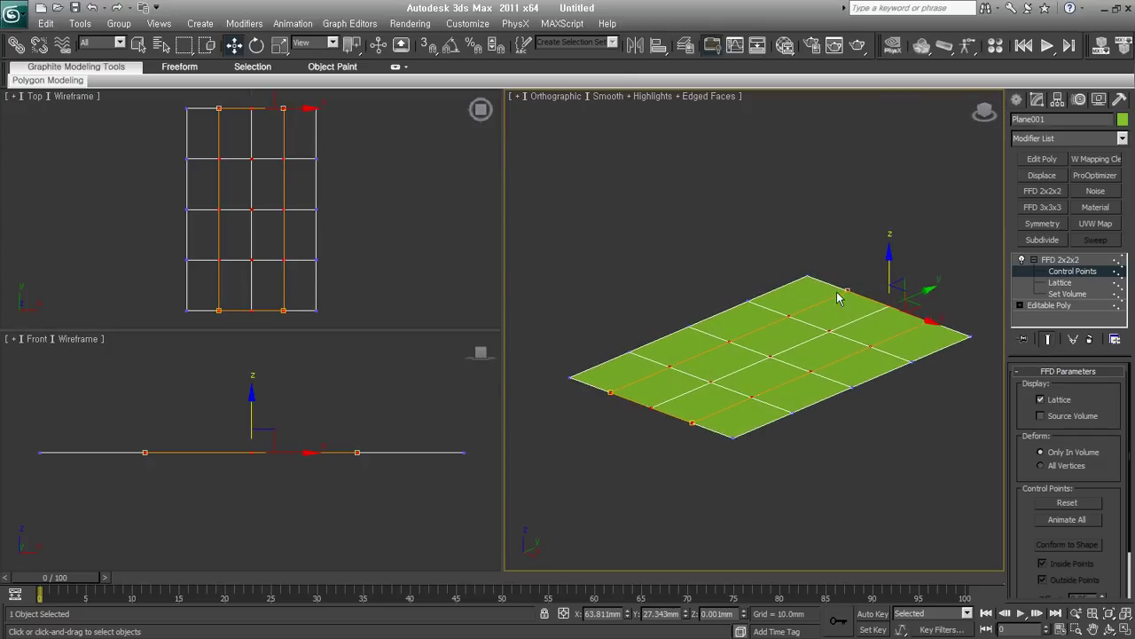
click(1104, 272)
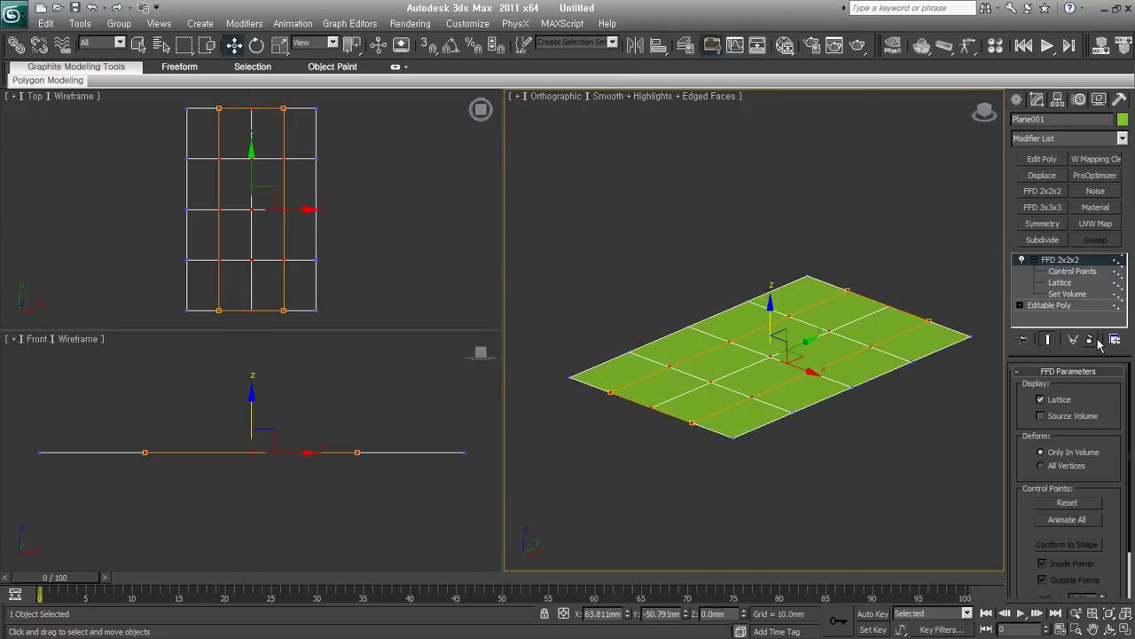
key(Delete)
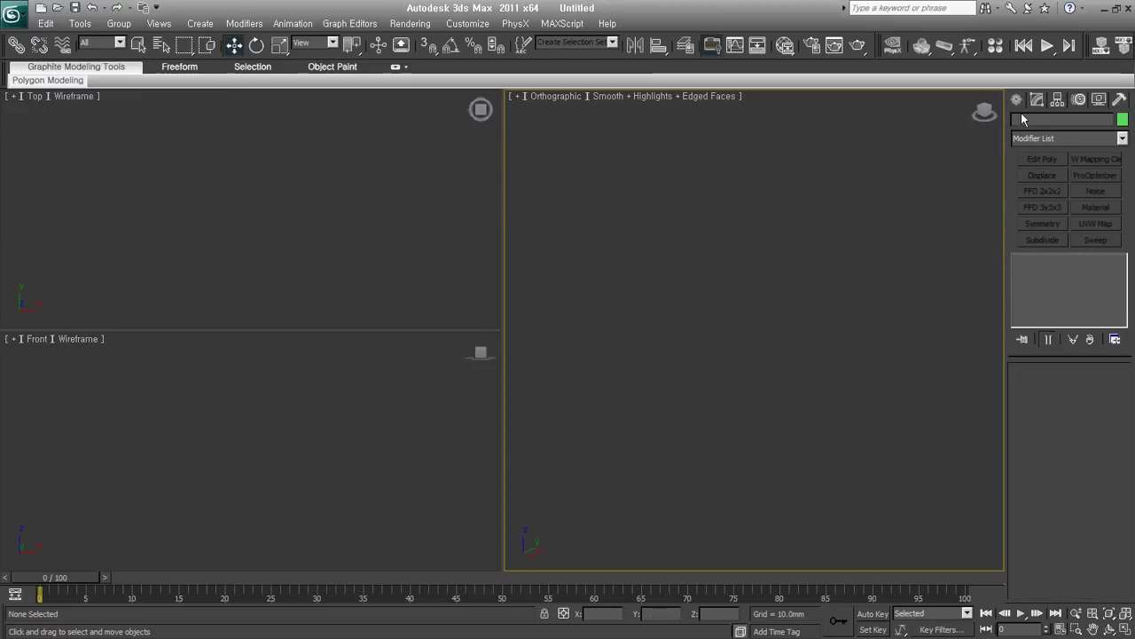
- Cancel an accidental flat box and create a sphere in the viewport instead
click(1016, 99)
click(1042, 191)
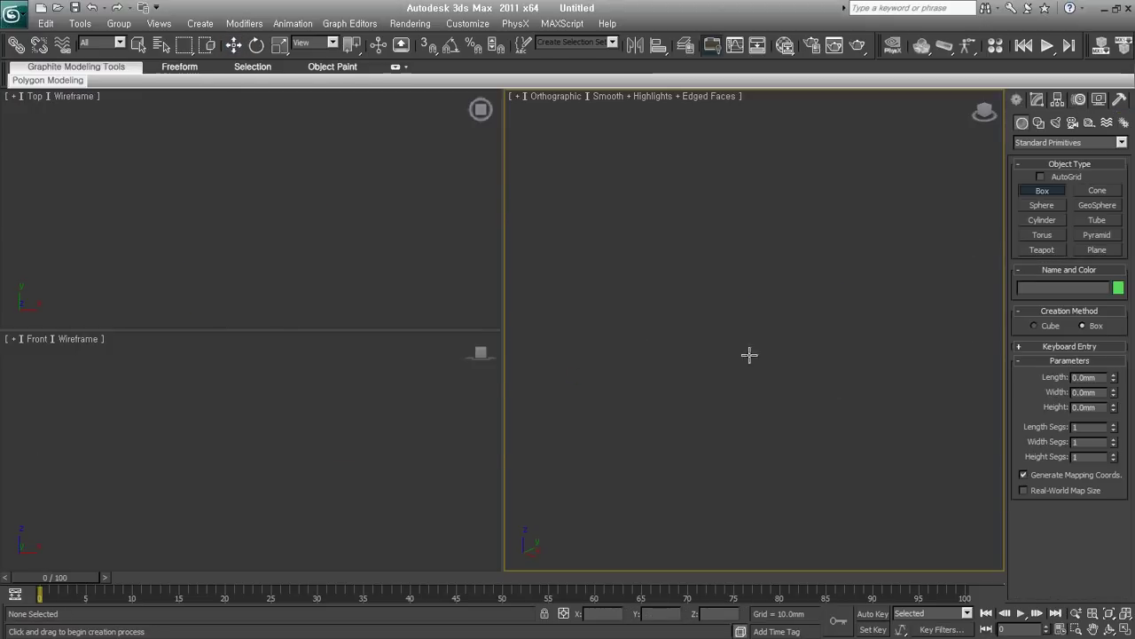
drag(759, 316, 770, 482)
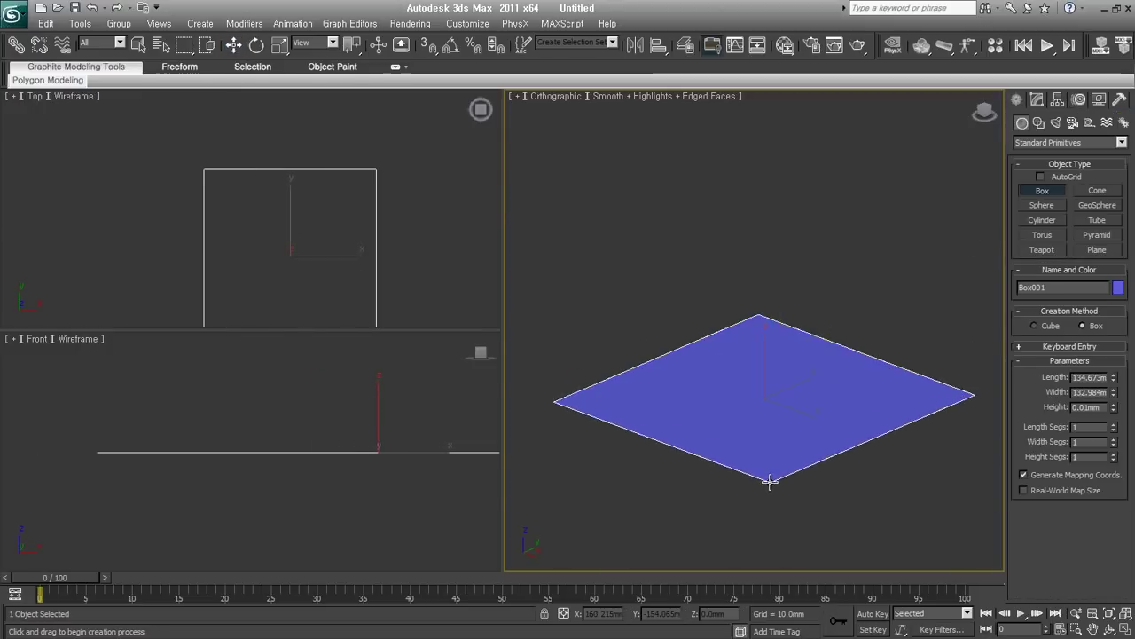
right_click(770, 482)
click(1042, 205)
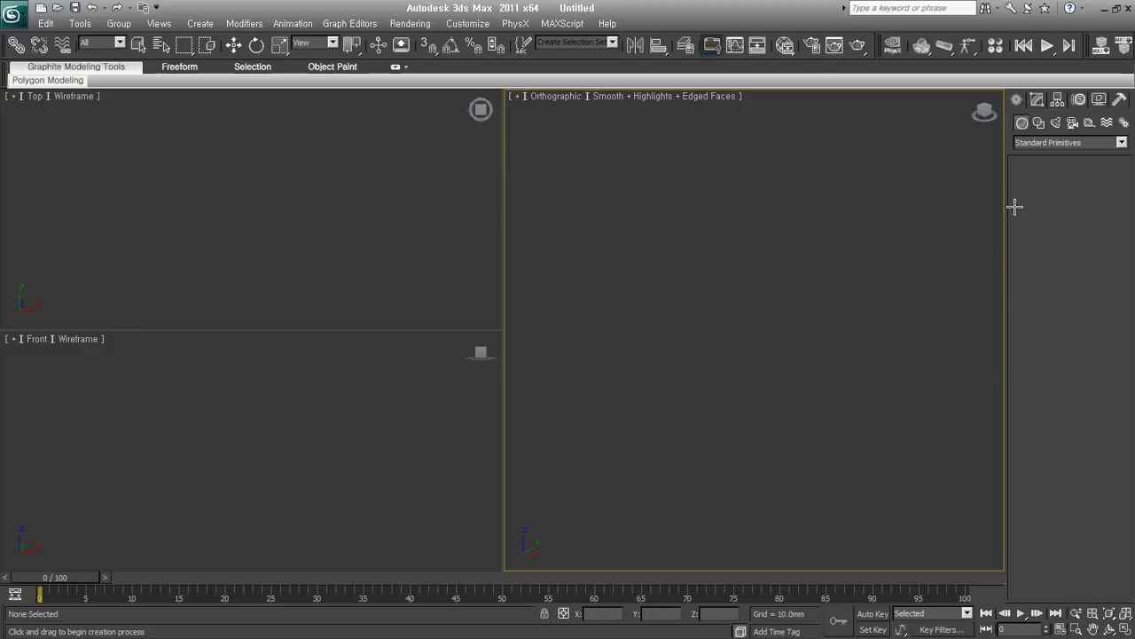
drag(754, 404, 809, 329)
- Convert the sphere to Editable Poly and add an FFD 2x2x2 modifier
click(1036, 99)
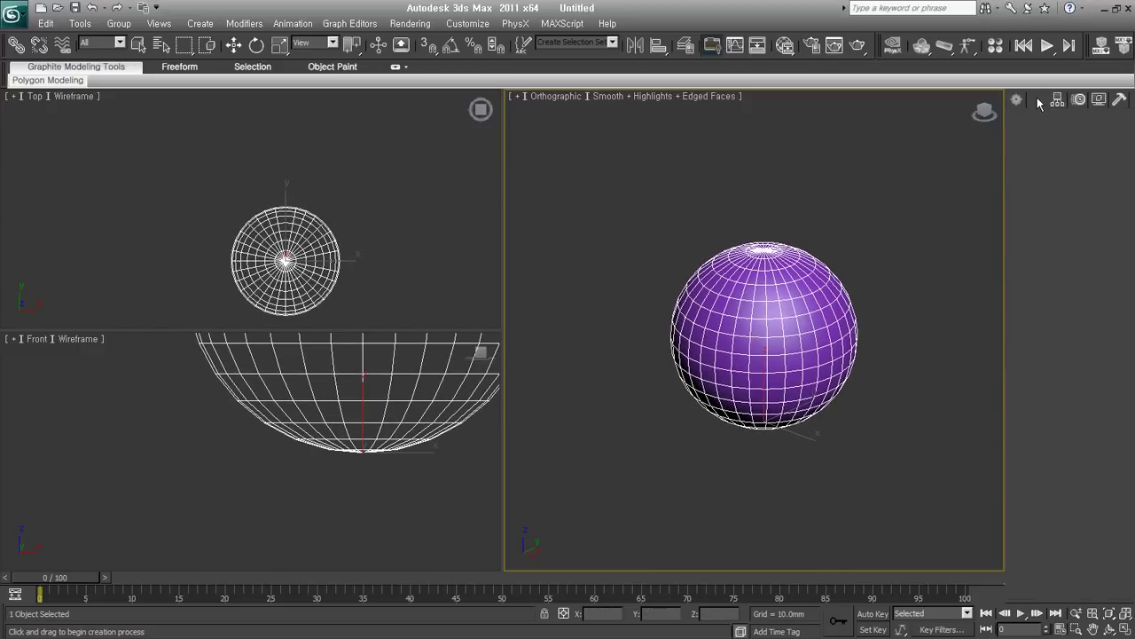
right_click(1049, 253)
click(1056, 215)
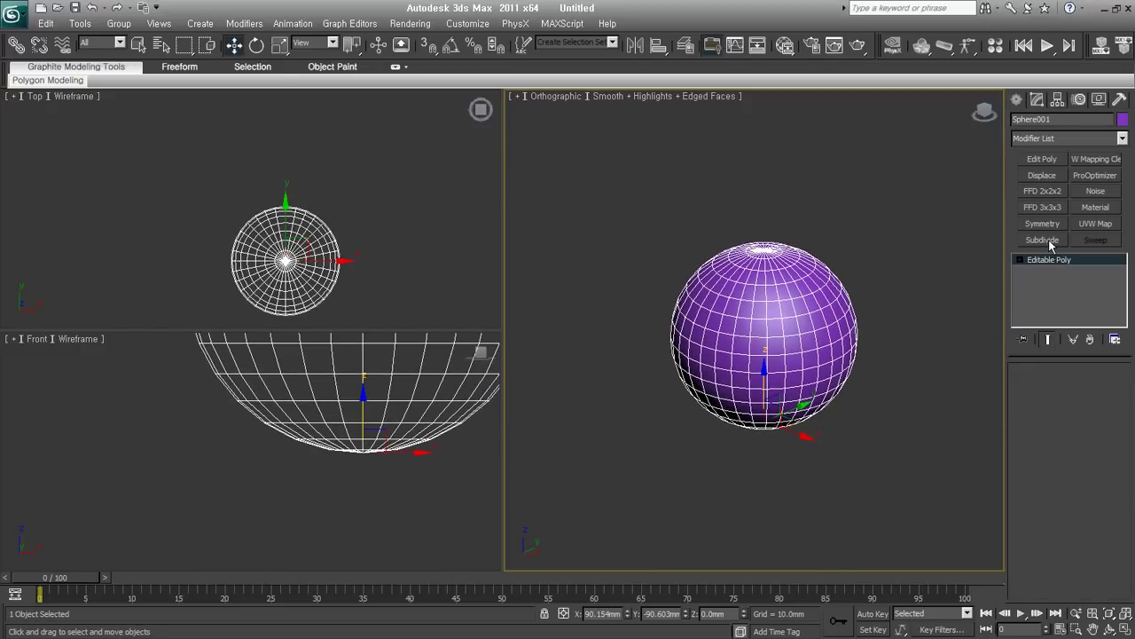
click(1043, 190)
mouse_move(1009, 346)
alt+middle_down()
mouse_move(904, 360)
mouse_move(886, 418)
alt+middle_up()
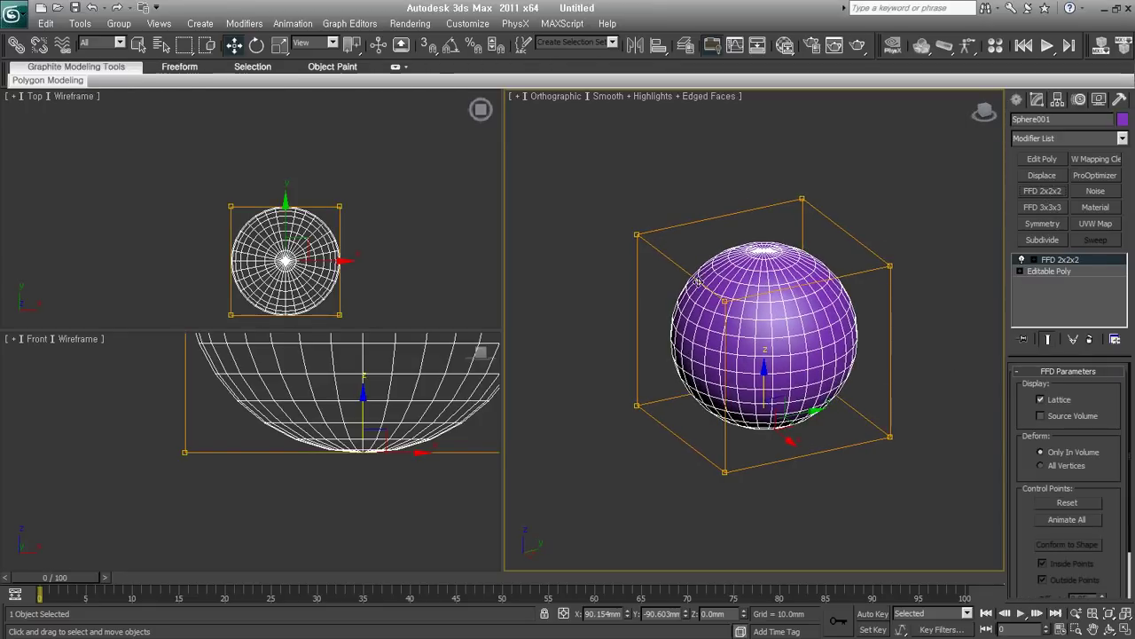
- Lower the lattice's upper control points to squash the sphere into a tilted egg
click(1051, 263)
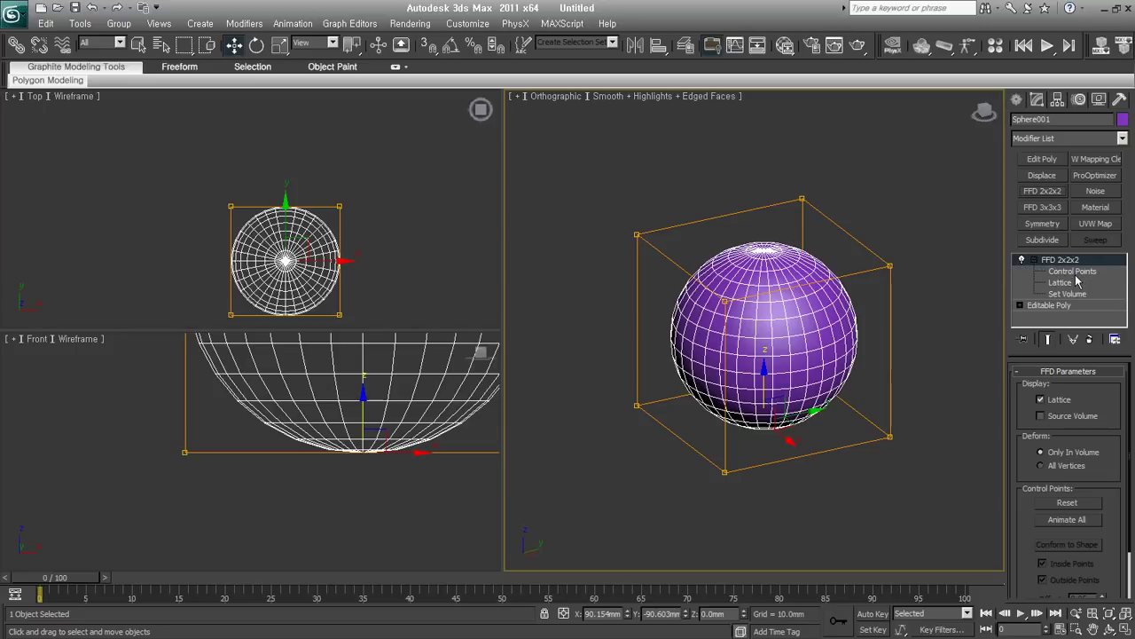
click(1073, 272)
drag(764, 159, 944, 310)
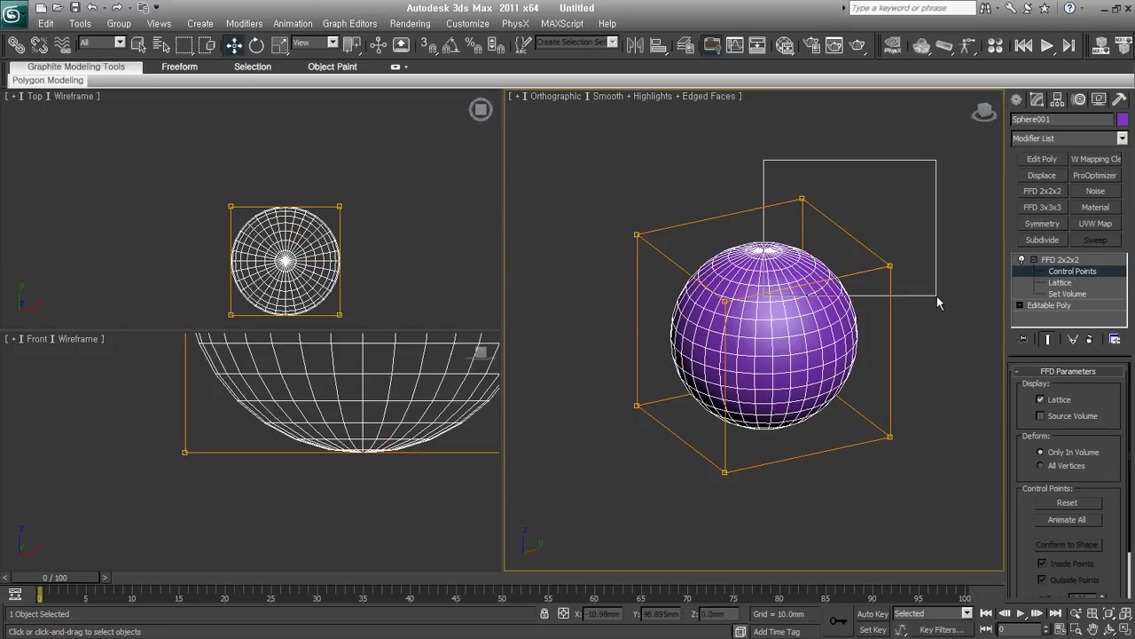
drag(847, 184, 903, 378)
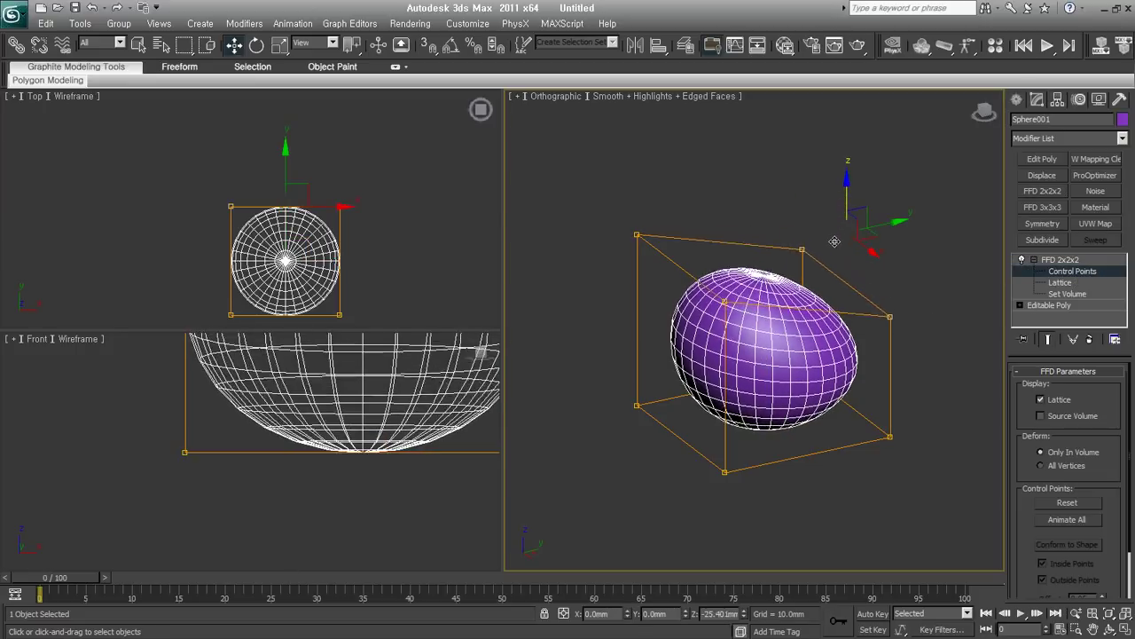
alt+middle_drag(903, 378, 719, 248)
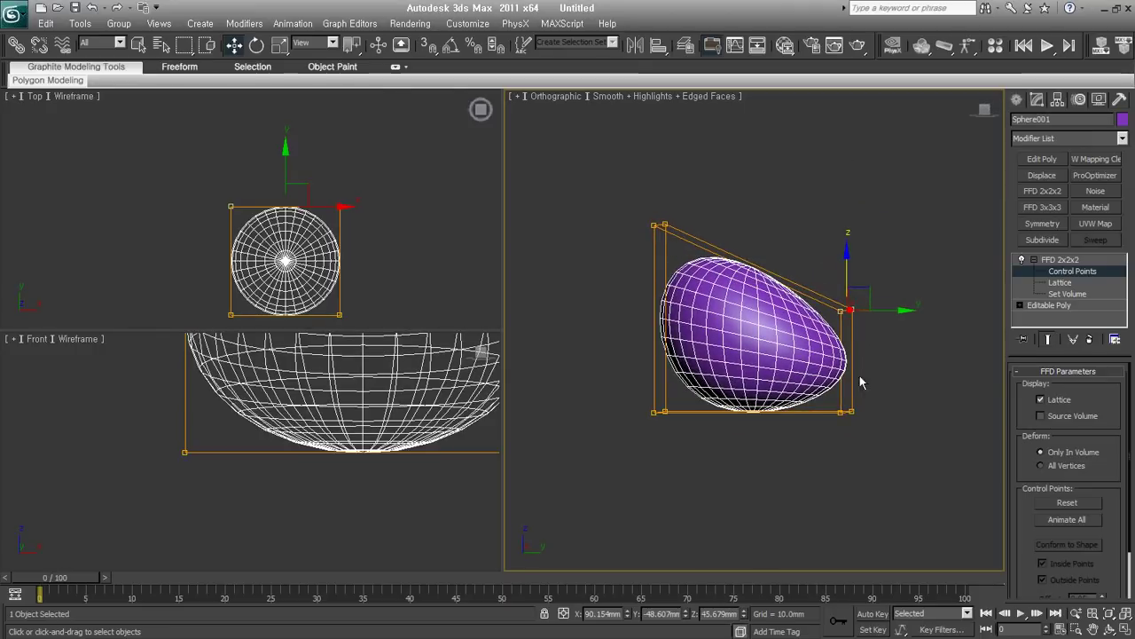
mouse_move(788, 358)
alt+middle_down()
mouse_move(850, 379)
mouse_move(768, 357)
alt+middle_up()
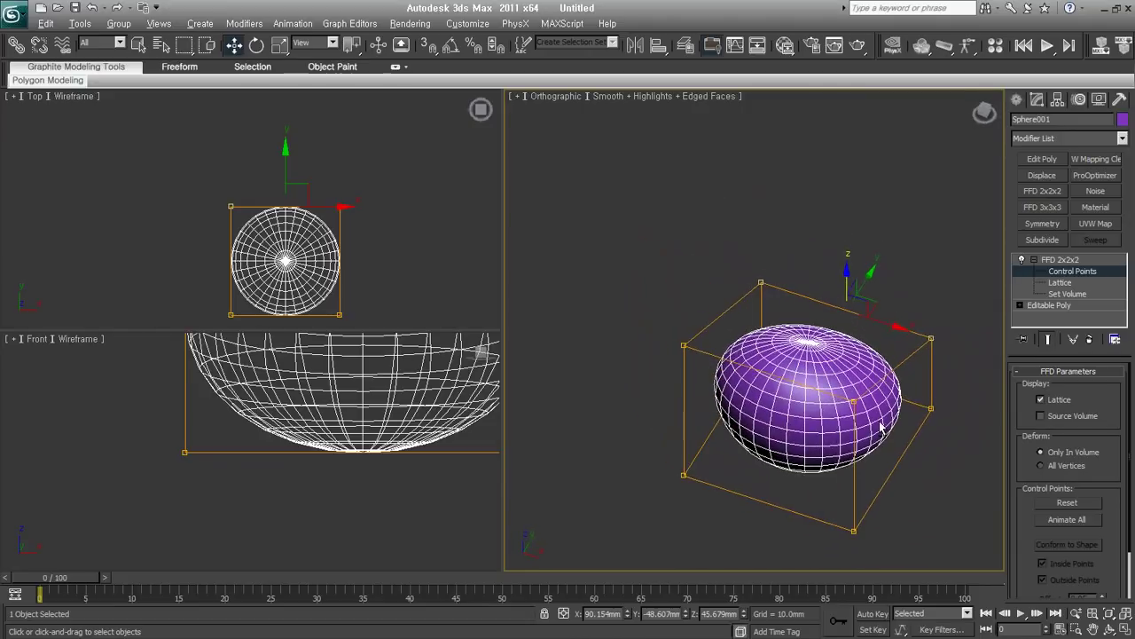
mouse_move(902, 417)
alt+middle_down()
mouse_move(938, 477)
mouse_move(768, 367)
alt+middle_up()
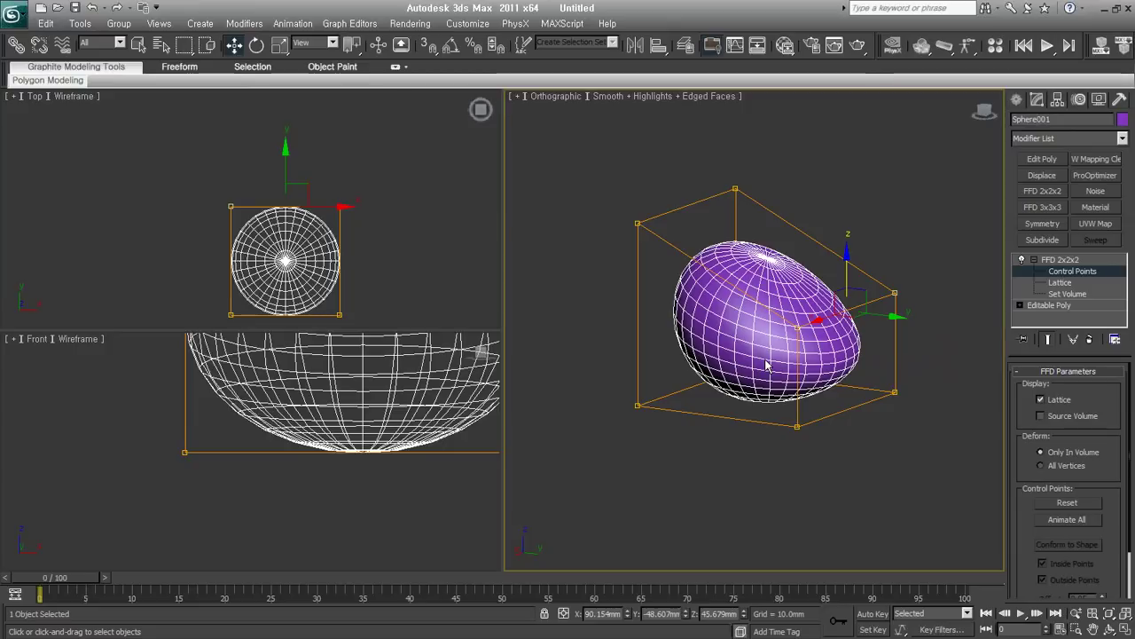
alt+middle_drag(769, 366, 780, 378)
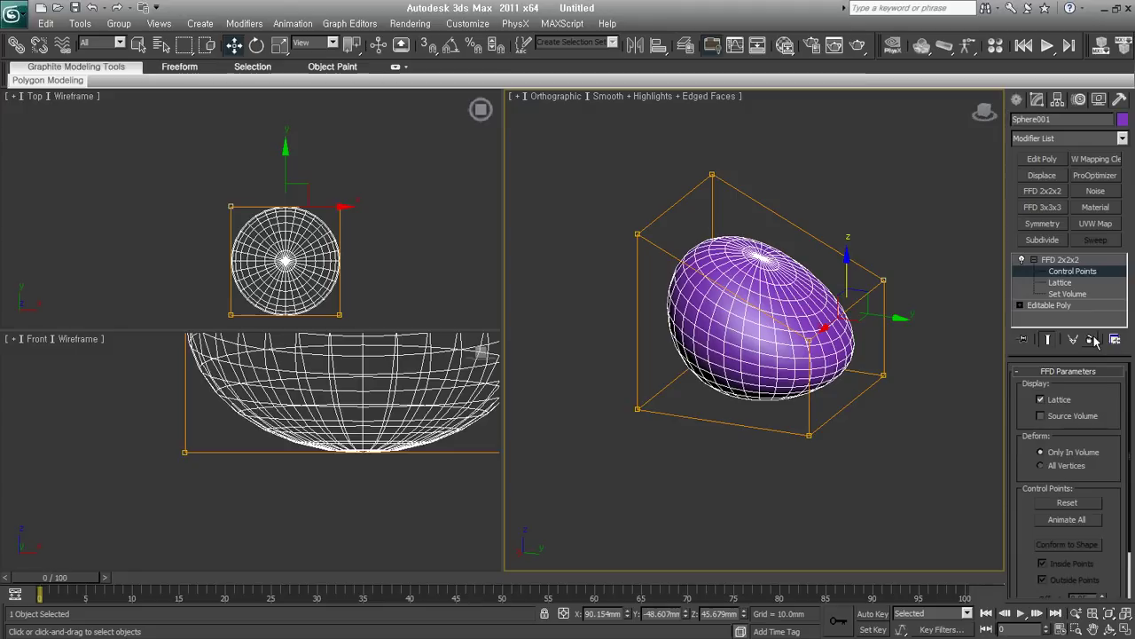
click(1089, 338)
- Add an FFD 3x3x3 and move its control points to bend the sphere into a bean
click(1056, 210)
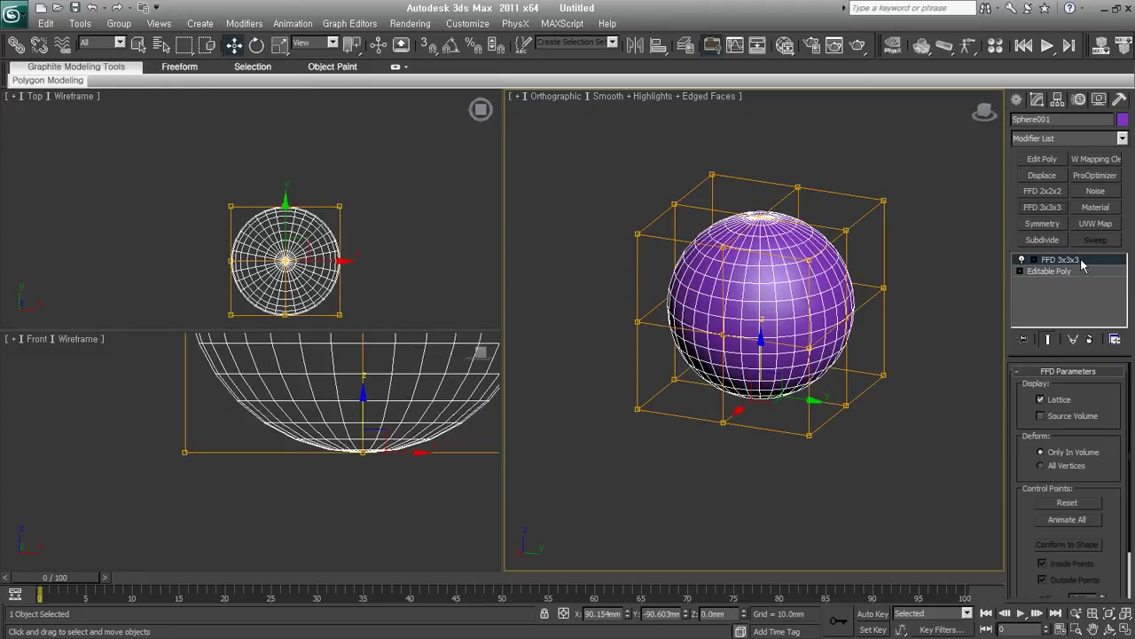
mouse_move(773, 411)
alt+middle_down()
mouse_move(825, 388)
mouse_move(842, 293)
alt+middle_up()
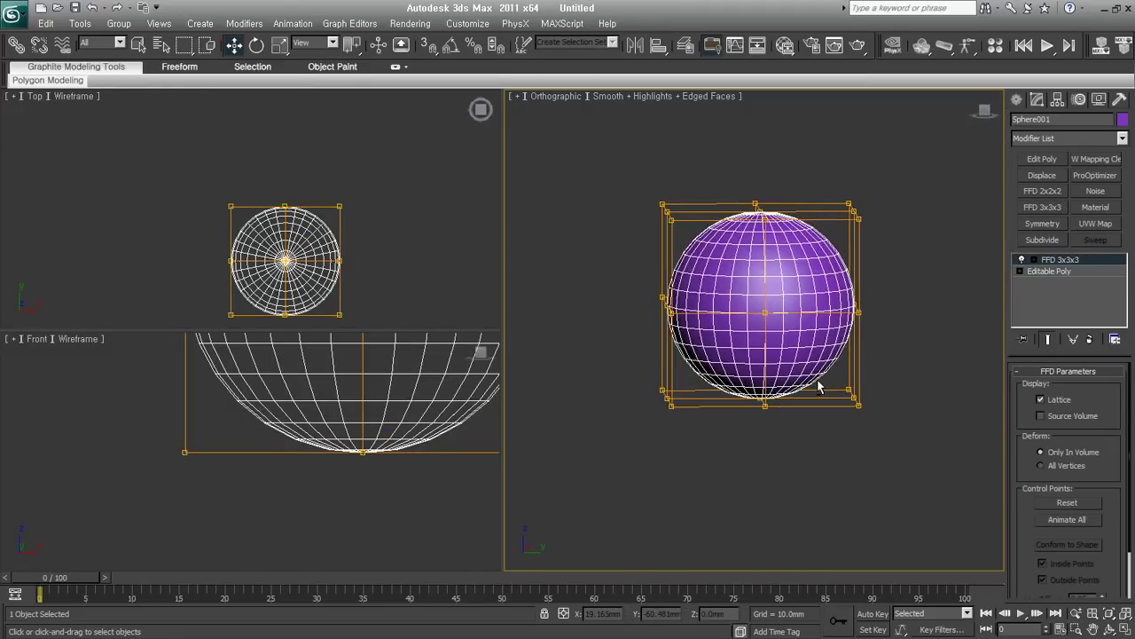
alt+middle_drag(932, 356, 869, 231)
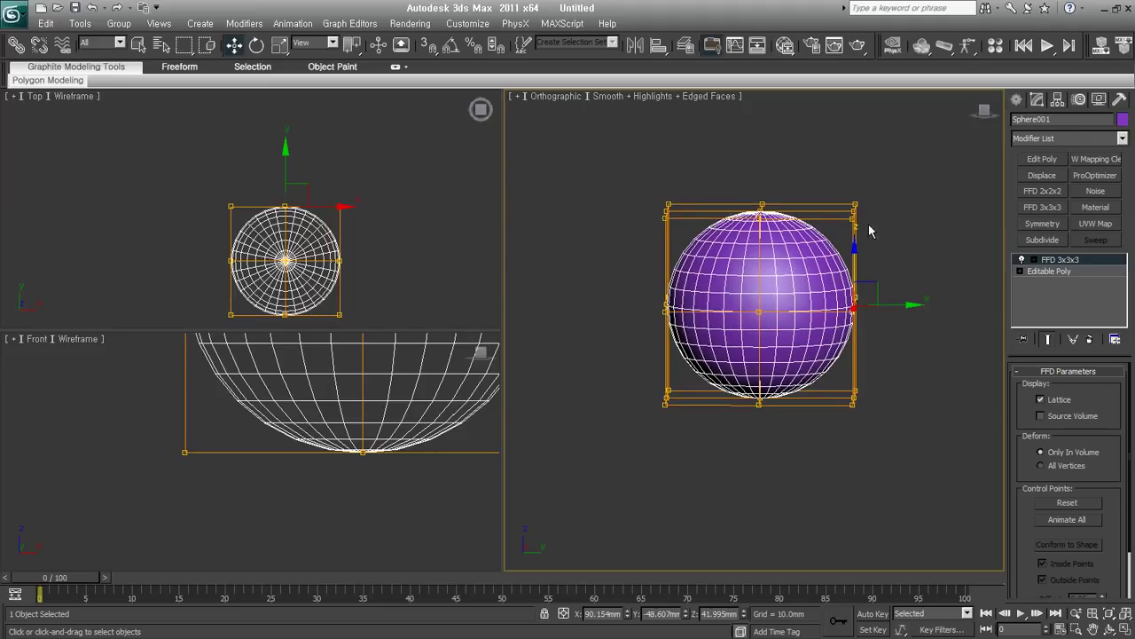
mouse_move(899, 307)
mouse_down()
mouse_move(935, 307)
mouse_move(685, 312)
mouse_move(961, 324)
mouse_move(784, 325)
mouse_up()
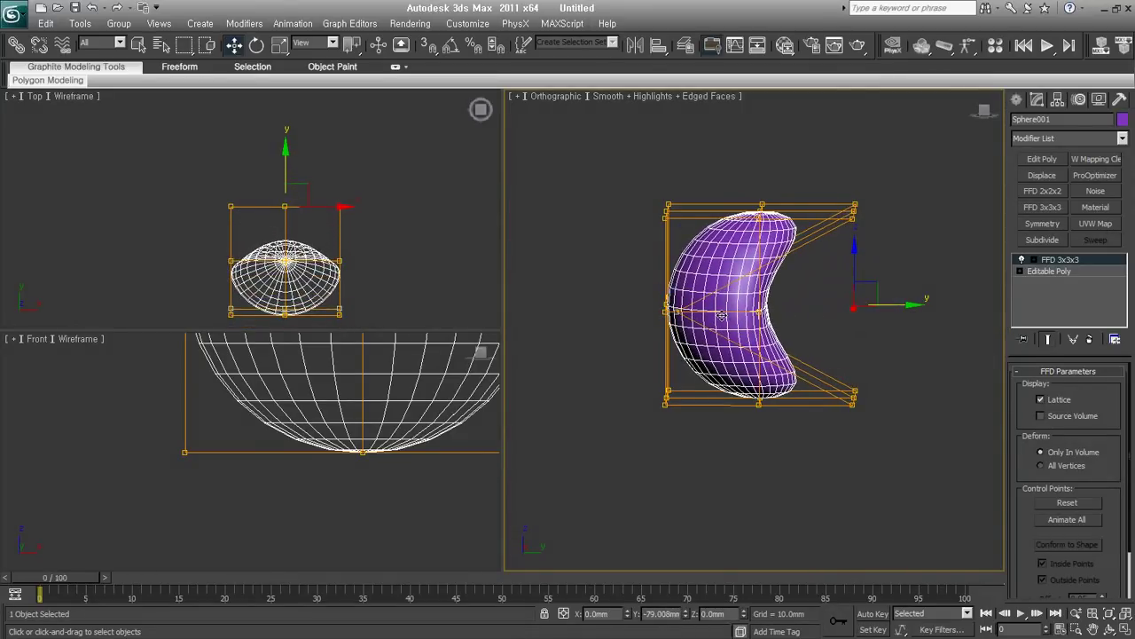
mouse_move(834, 379)
alt+middle_down()
mouse_move(902, 388)
mouse_move(867, 391)
alt+middle_up()
mouse_move(867, 390)
mouse_down()
mouse_move(798, 387)
mouse_move(853, 404)
mouse_up()
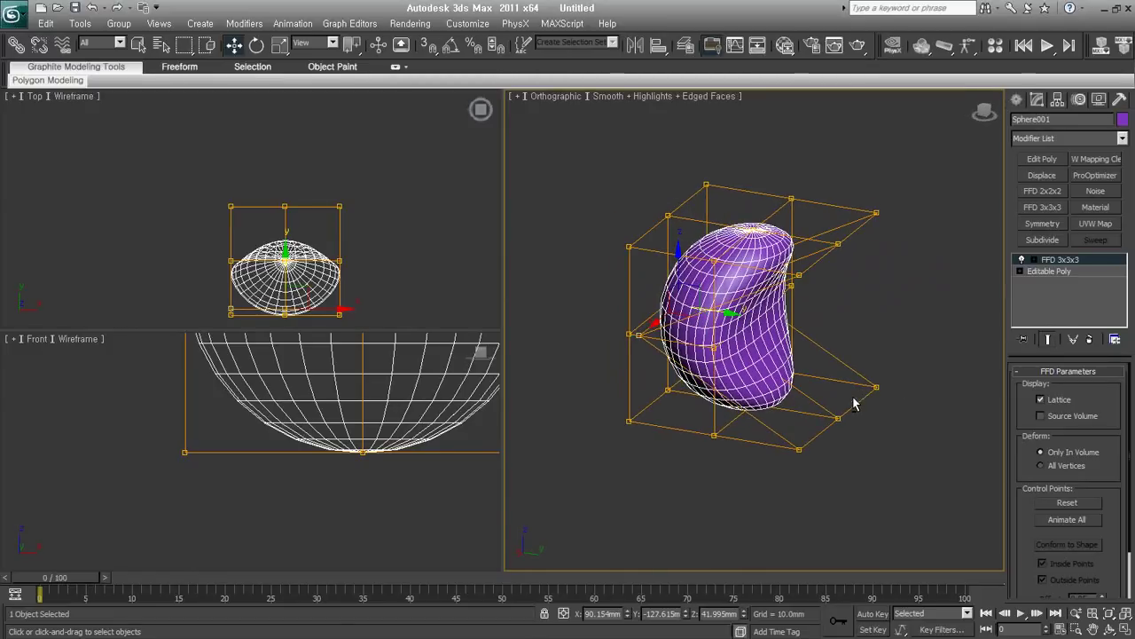
- Exit control point editing and delete the deformed sphere
click(1098, 263)
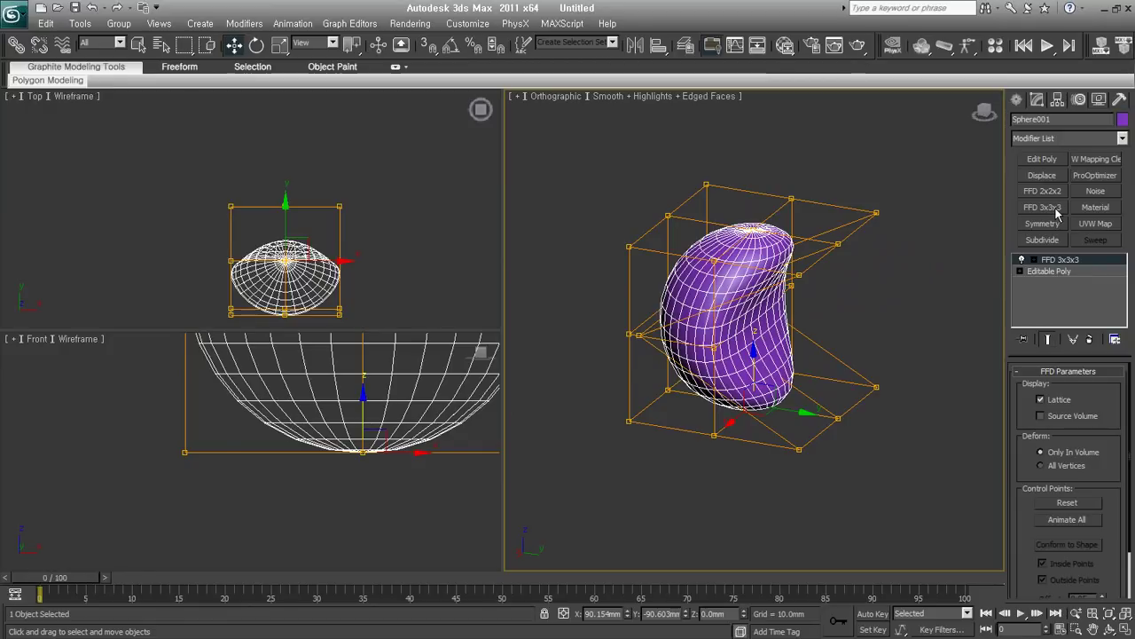
key(Delete)
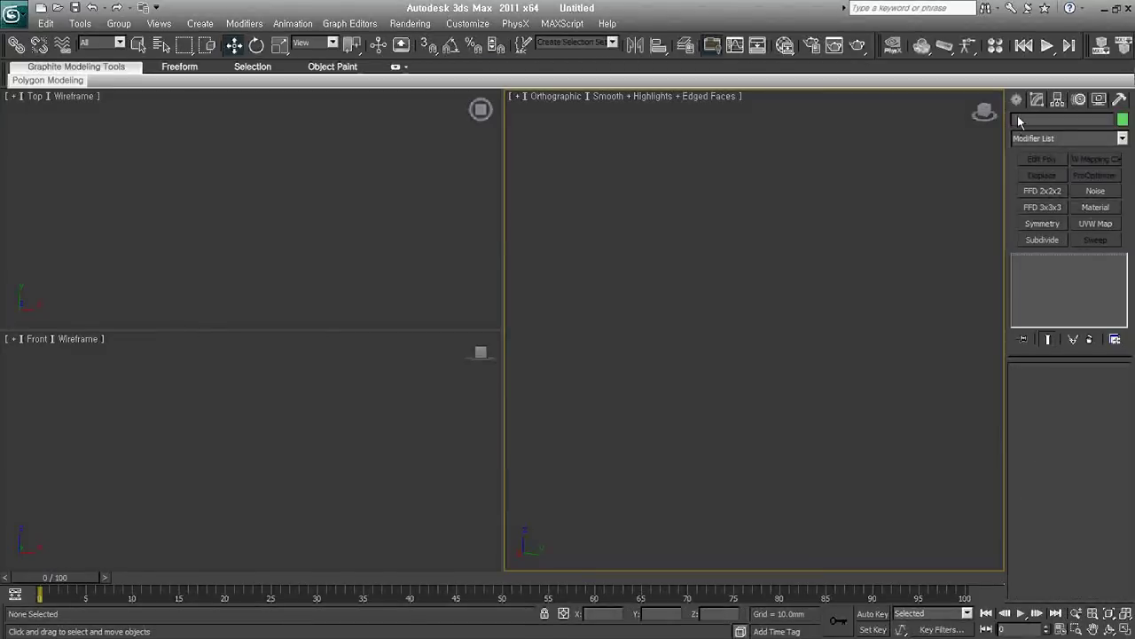
click(1018, 98)
click(1045, 190)
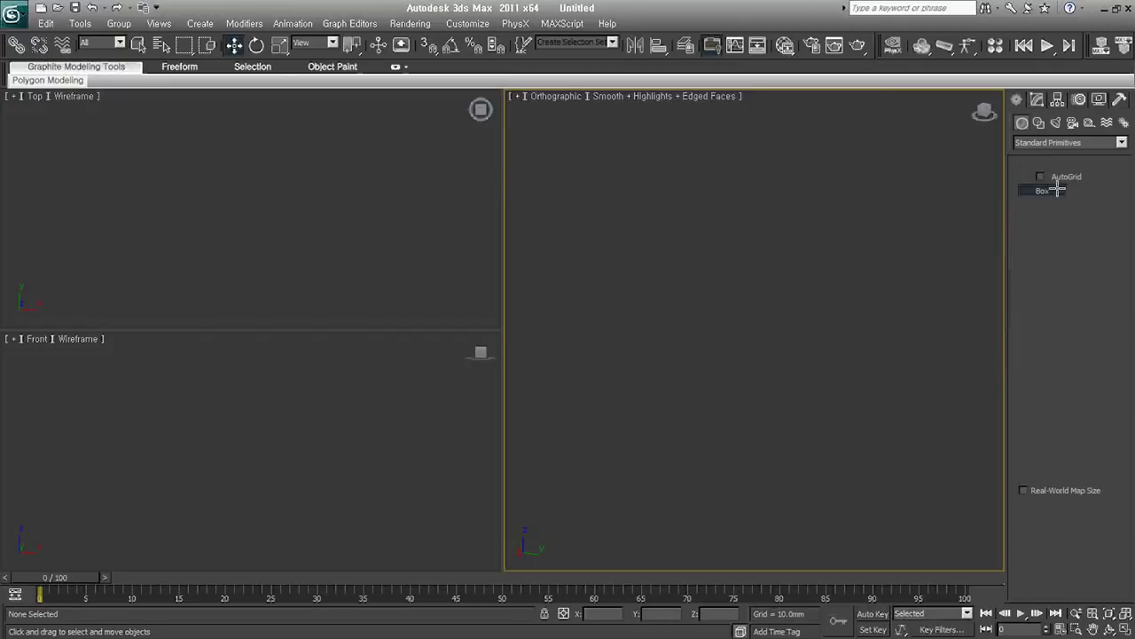
- Draw a box in the Top view and pull it up to its height
key(t)
drag(666, 330, 842, 389)
mouse_move(849, 337)
alt+middle_down()
mouse_move(762, 441)
mouse_move(776, 353)
alt+middle_up()
click(777, 353)
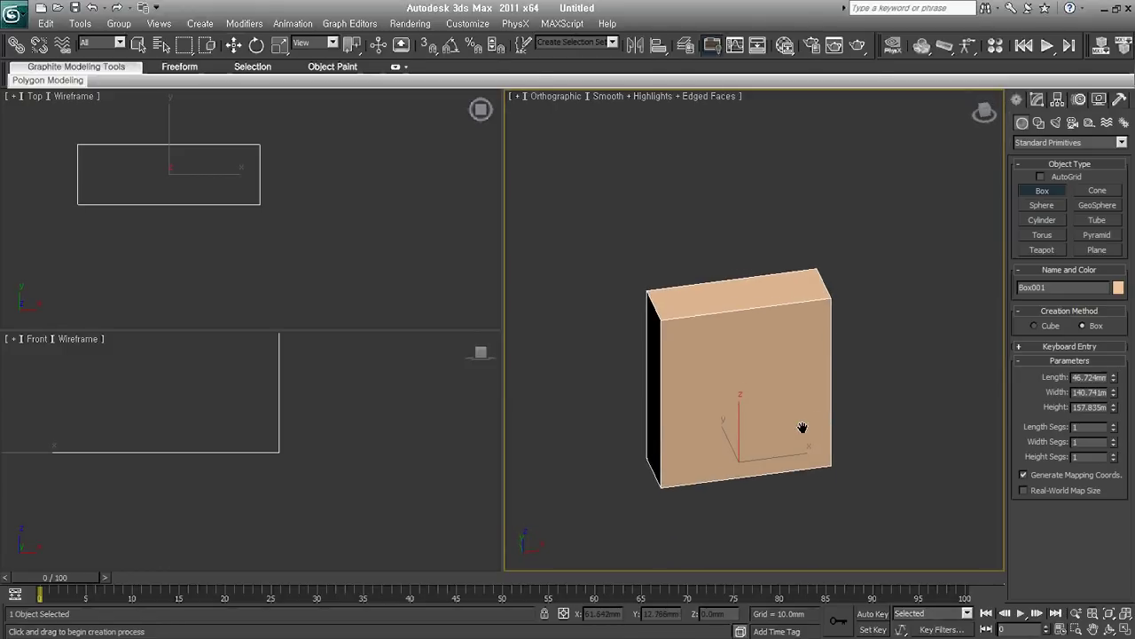
- Set the box to Length Segs 2, Width Segs 4 and Height Segs 3
click(1114, 426)
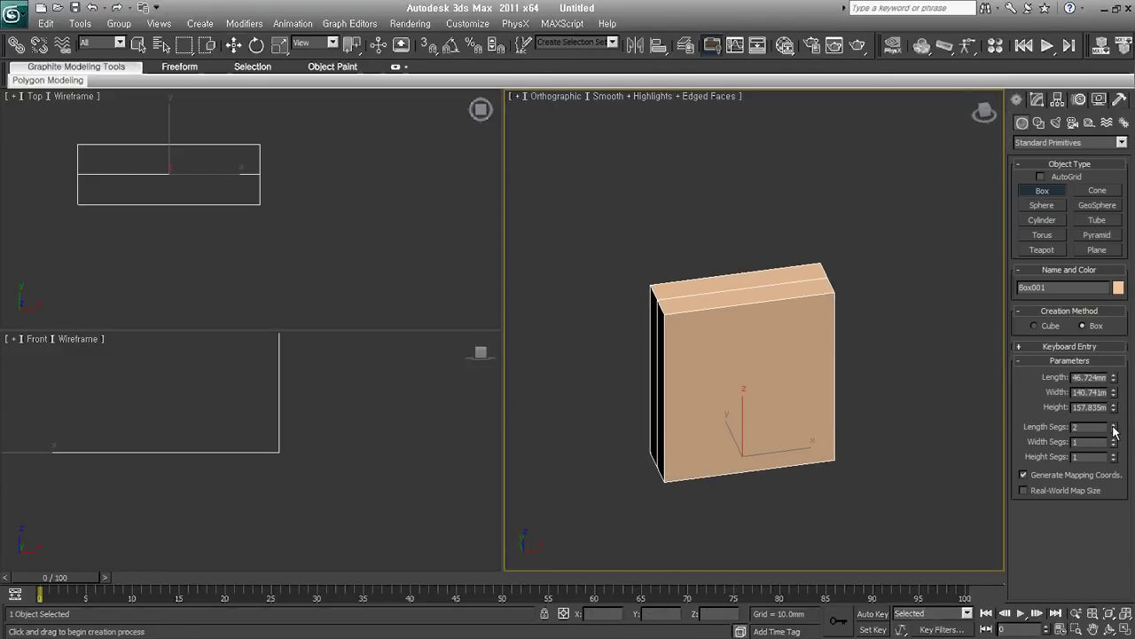
click(1114, 440)
click(1114, 439)
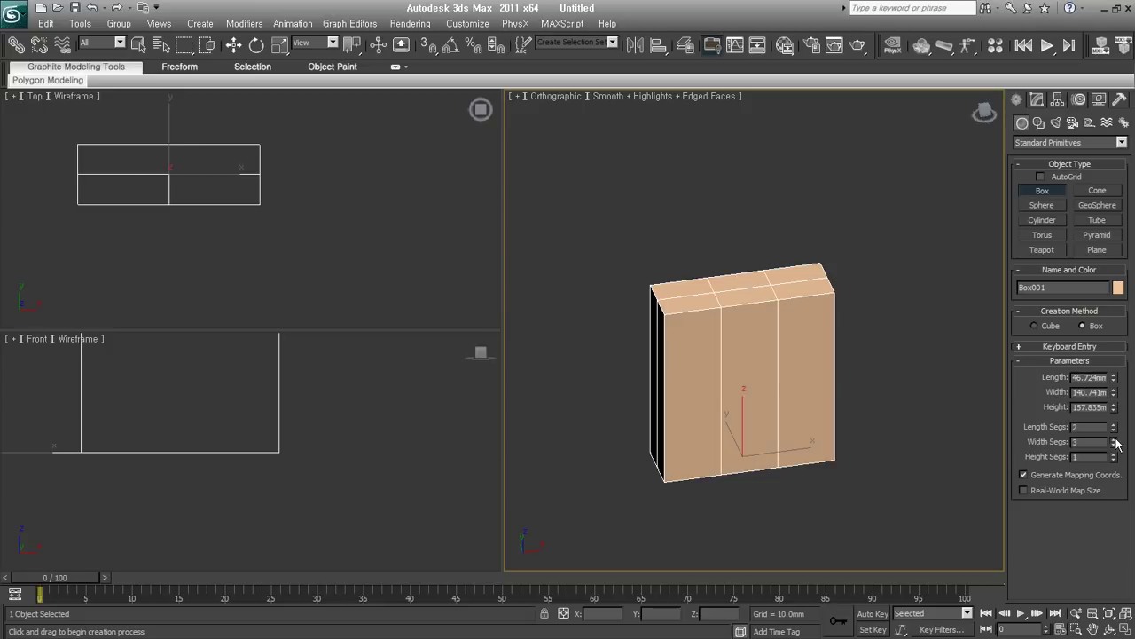
click(1114, 440)
click(1114, 454)
click(1114, 455)
mouse_move(910, 457)
middle_down()
mouse_move(879, 446)
mouse_move(875, 386)
middle_up()
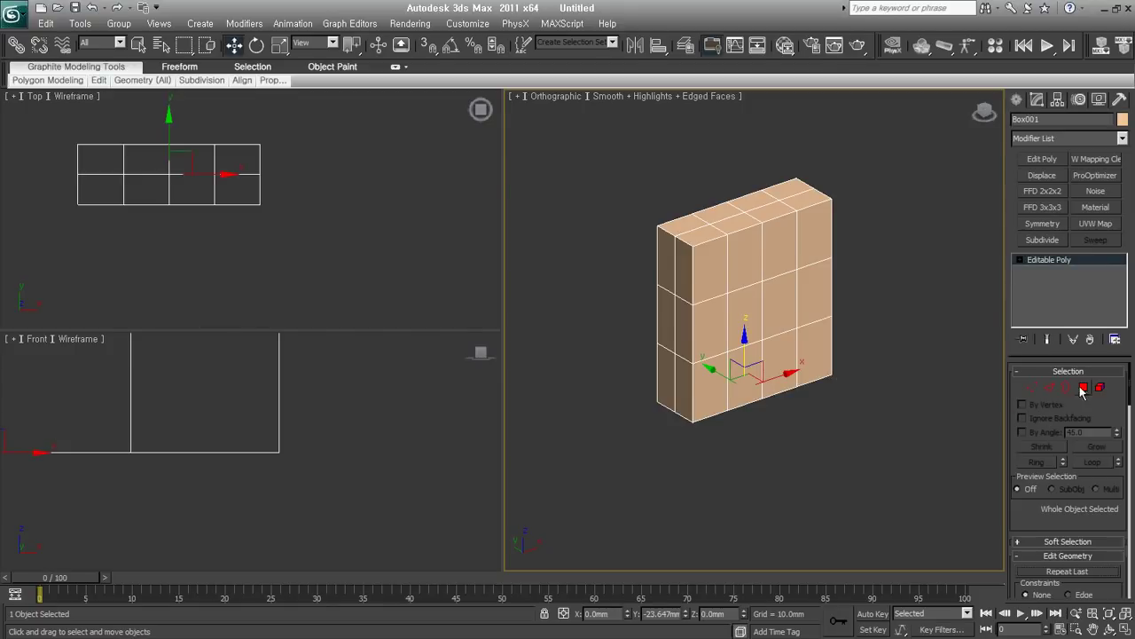
- In Polygon mode, enable By Angle selection at 45.0 and select the front face polygons
click(1083, 388)
alt+middle_drag(752, 380, 843, 375)
click(1033, 432)
click(751, 329)
alt+click(751, 329)
click(802, 362)
mouse_move(835, 400)
alt+middle_down()
mouse_move(811, 392)
mouse_move(874, 284)
mouse_move(766, 413)
mouse_move(558, 396)
mouse_move(679, 407)
mouse_move(728, 386)
mouse_move(720, 468)
mouse_move(938, 453)
alt+middle_up()
- Turn on Ignore Backfacing and select only the box's 12 front-face polygons
click(937, 453)
click(730, 296)
mouse_move(730, 296)
alt+middle_down()
mouse_move(841, 387)
mouse_move(777, 285)
alt+middle_up()
alt+middle_drag(687, 335, 763, 373)
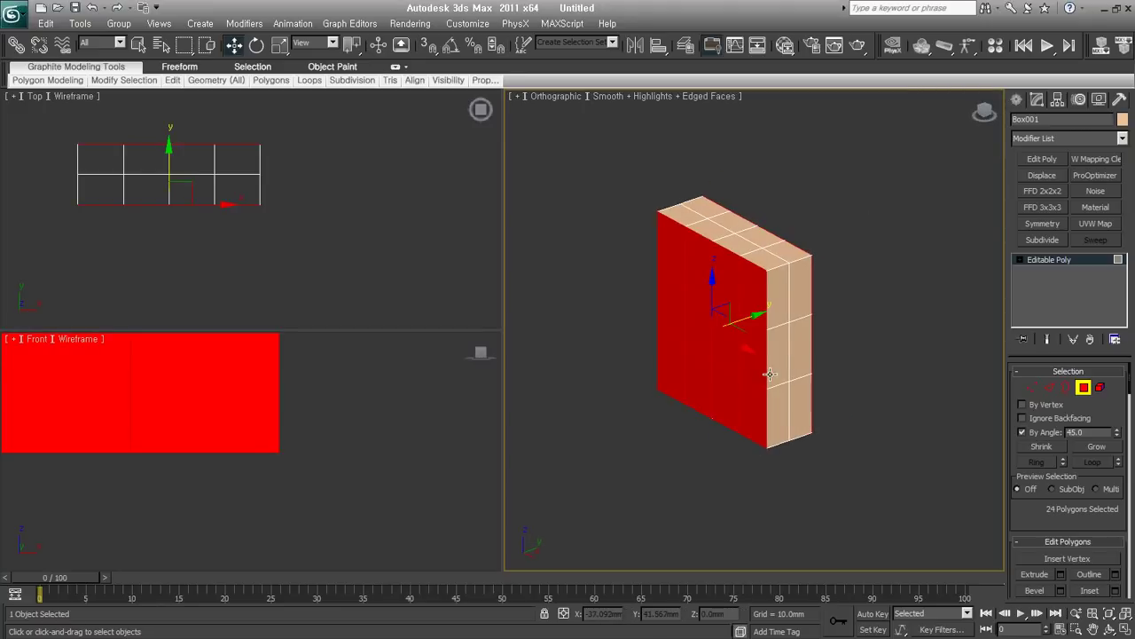
click(856, 501)
click(727, 339)
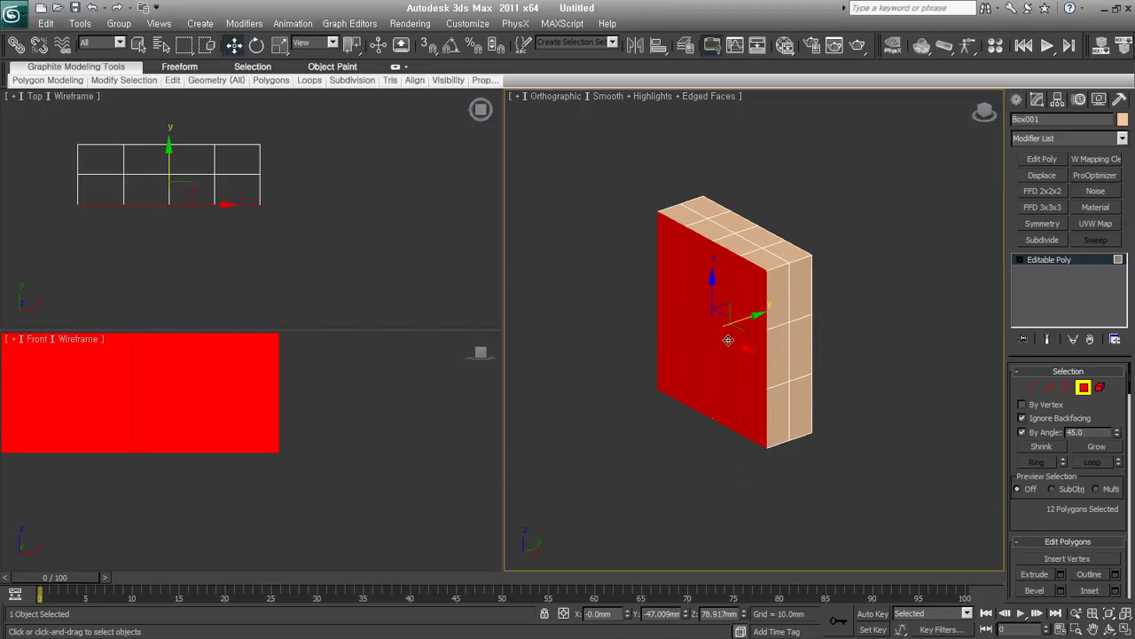
alt+middle_drag(728, 339, 860, 377)
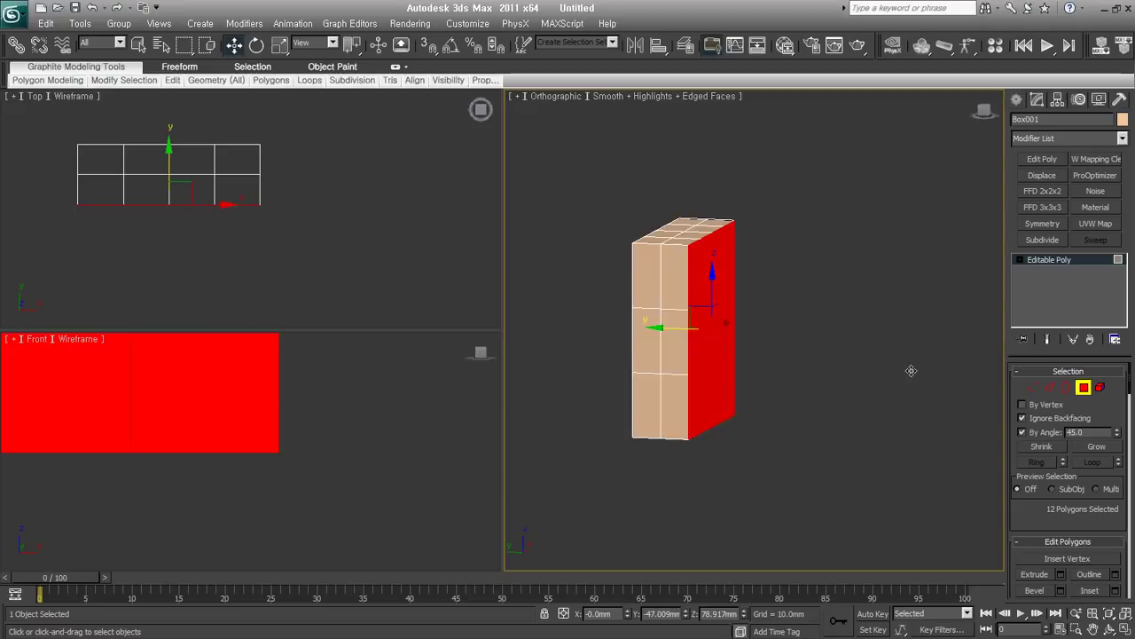
mouse_move(785, 379)
alt+middle_down()
mouse_move(753, 400)
mouse_move(636, 399)
alt+middle_up()
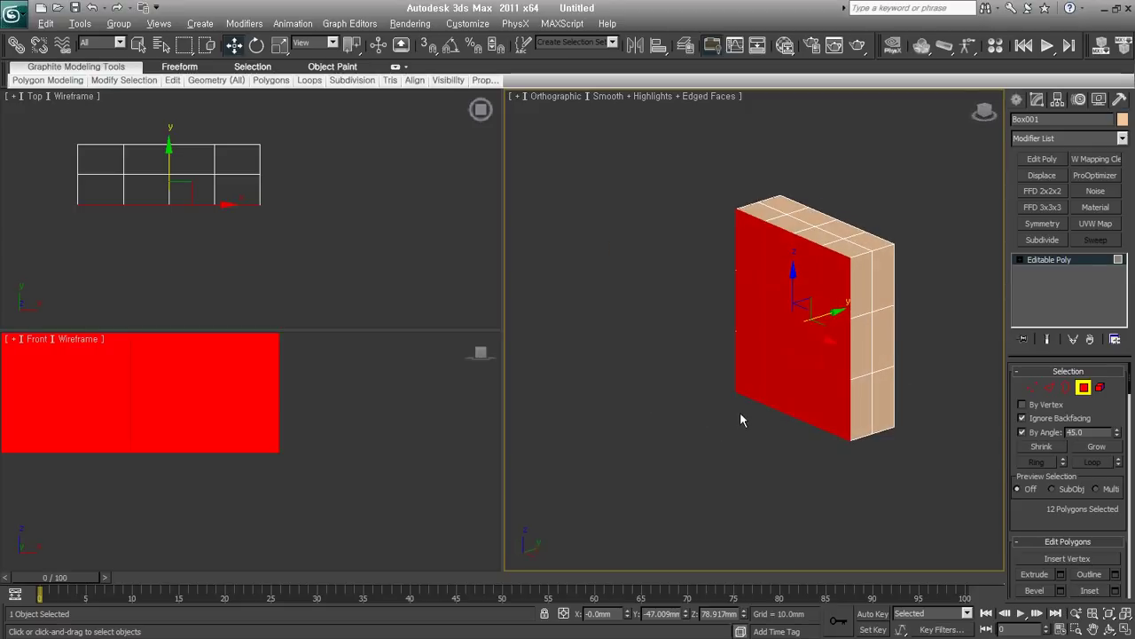
- Add an FFD 3x3x3 modifier to the box and enter its Control Points level
click(1052, 207)
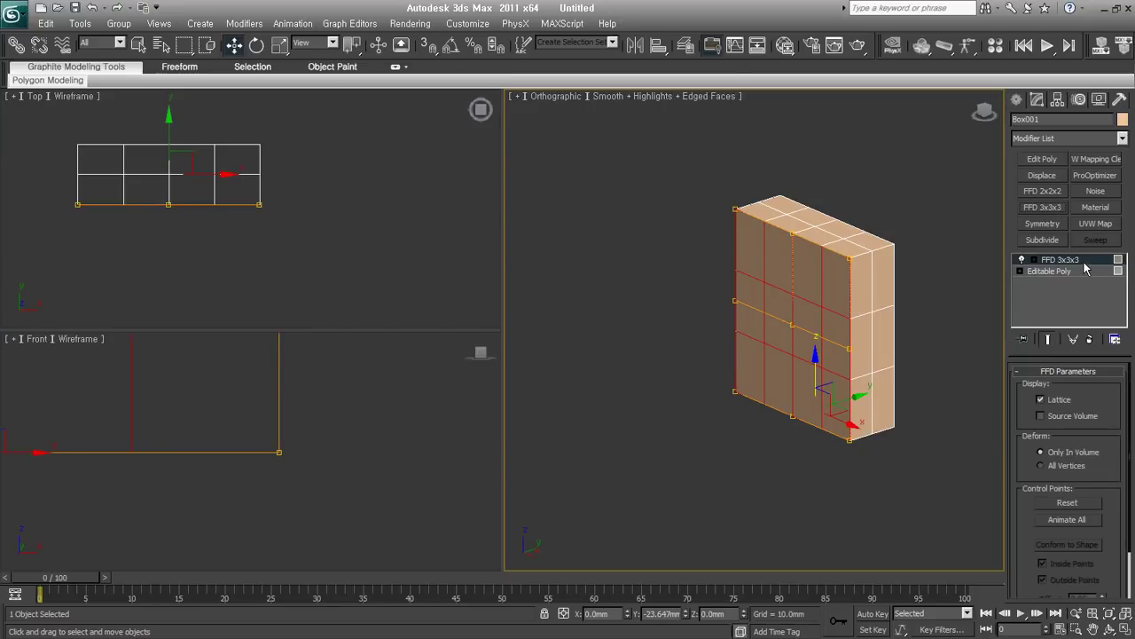
click(1033, 261)
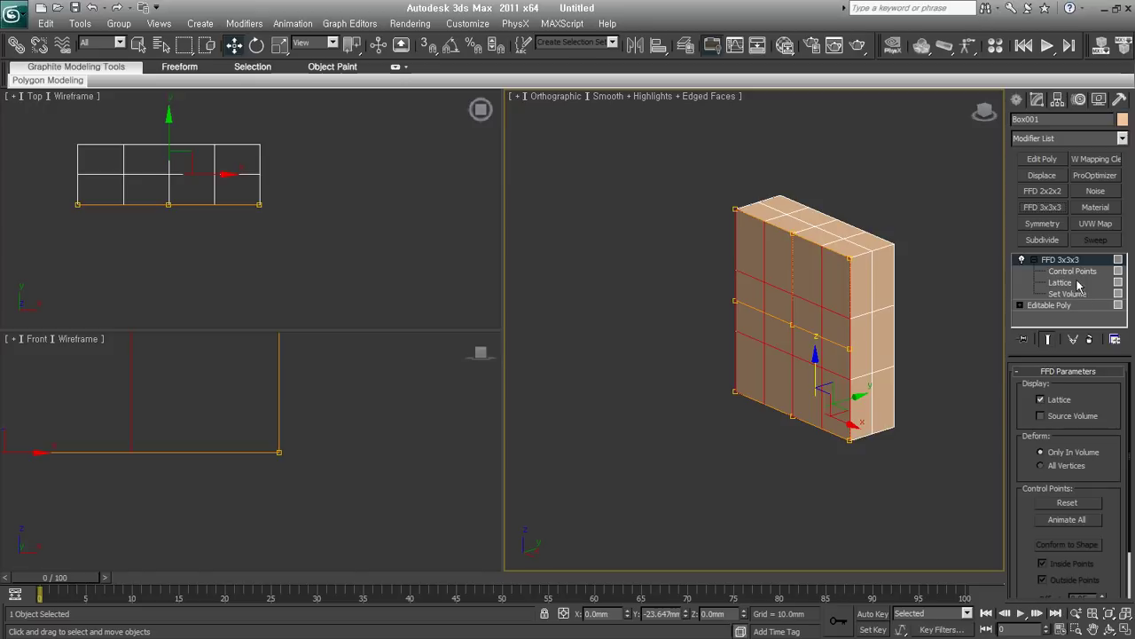
click(1080, 272)
click(1079, 273)
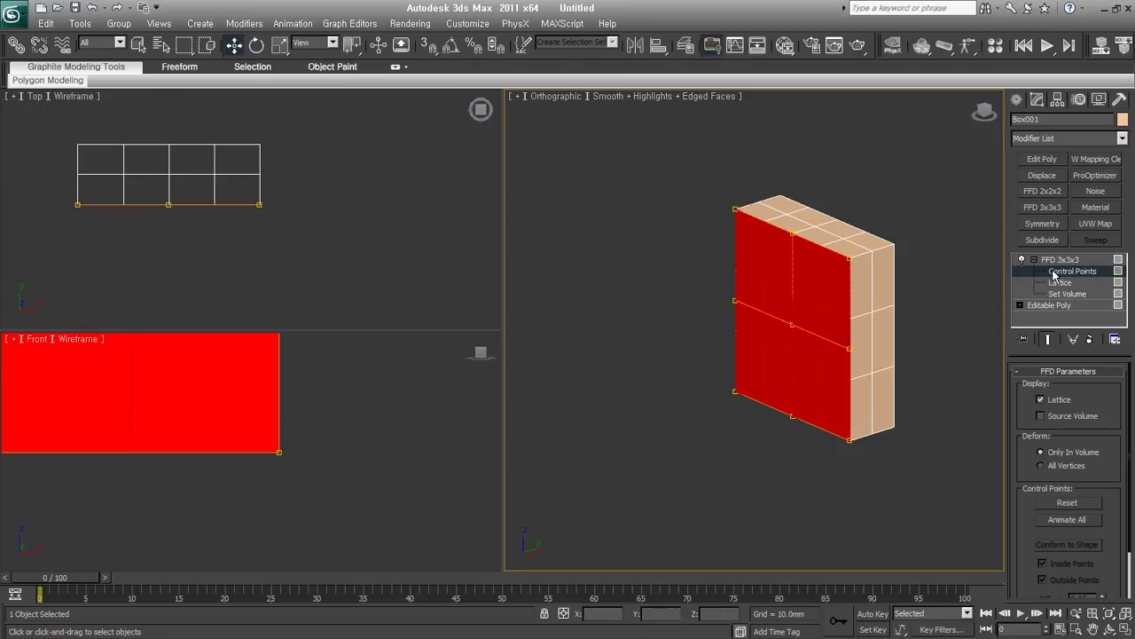
click(1035, 260)
click(1059, 272)
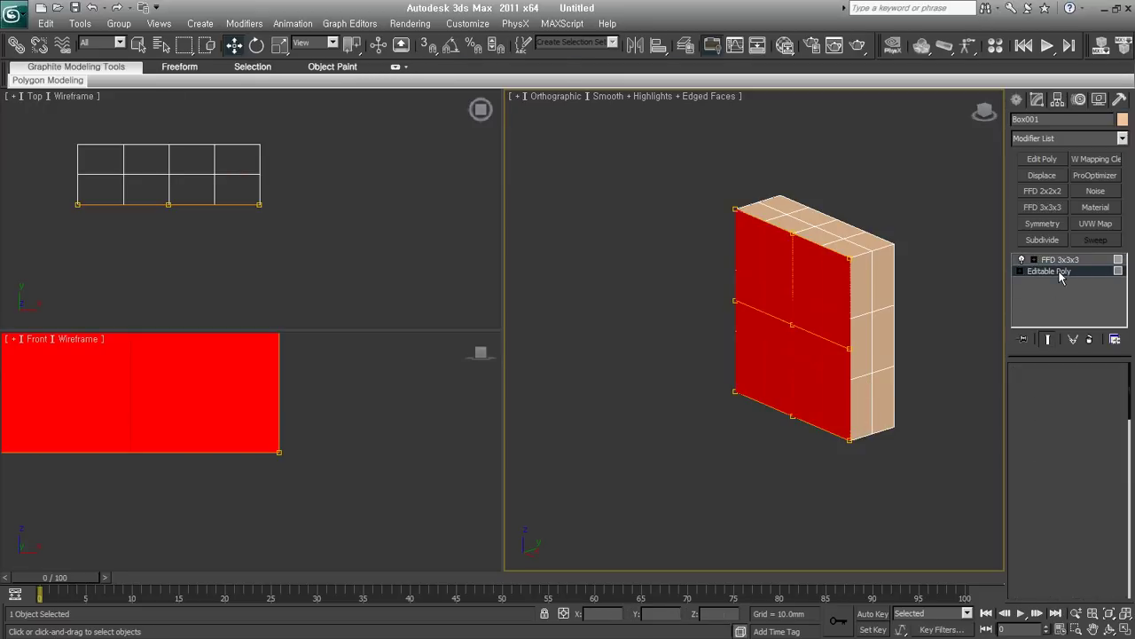
click(1061, 260)
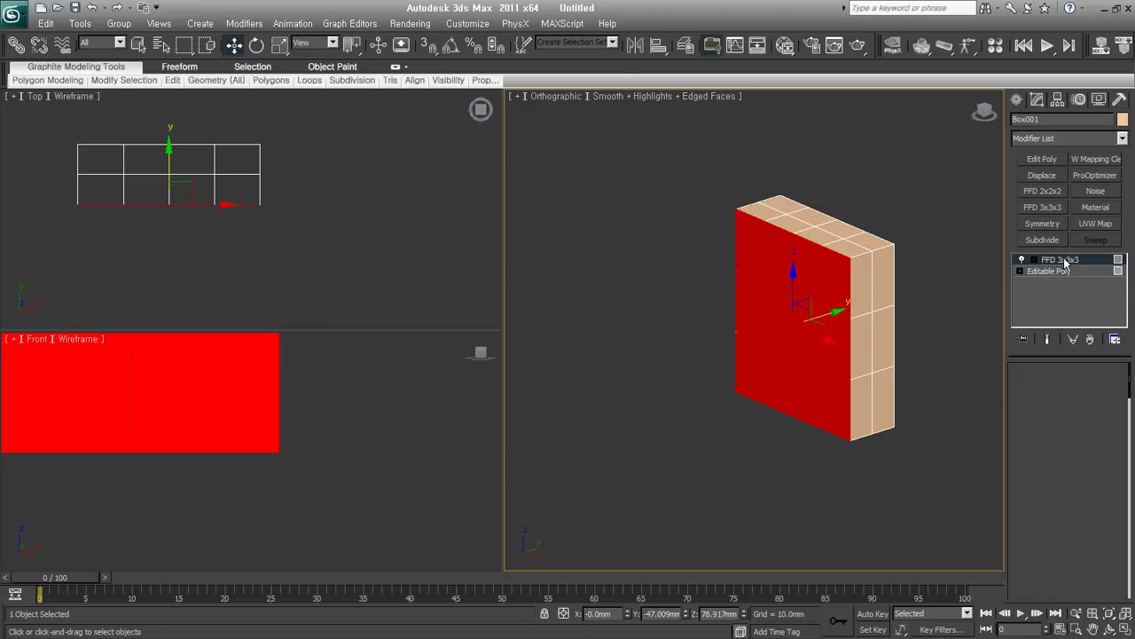
click(1063, 262)
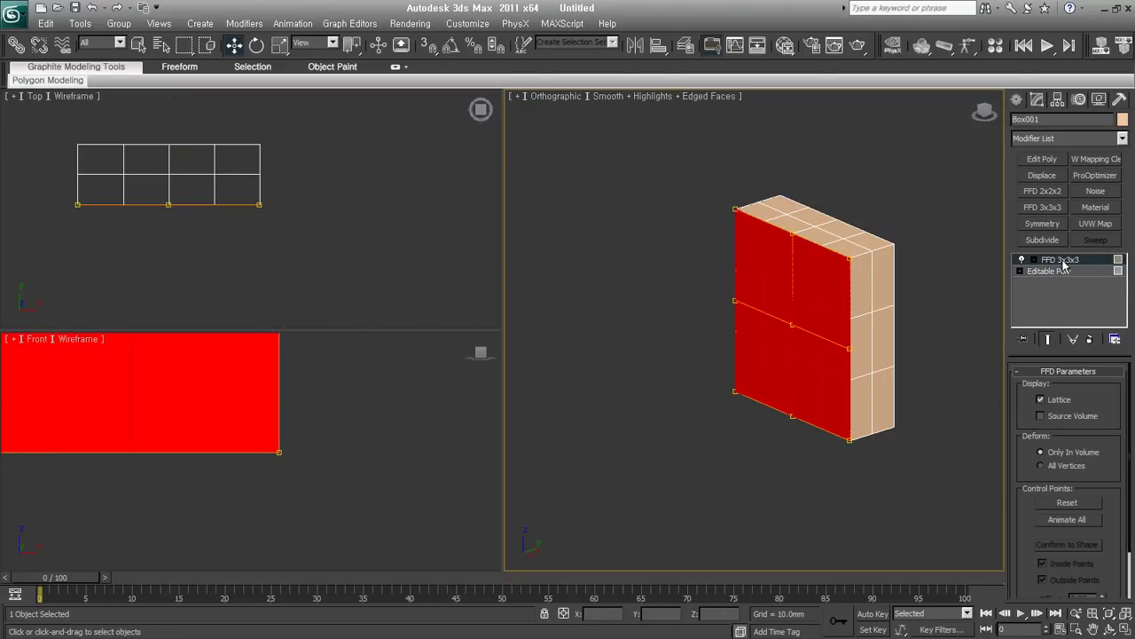
- Pull the middle lattice column into a deep V, then delete the FFD 3x3x3 modifier
drag(787, 433, 810, 191)
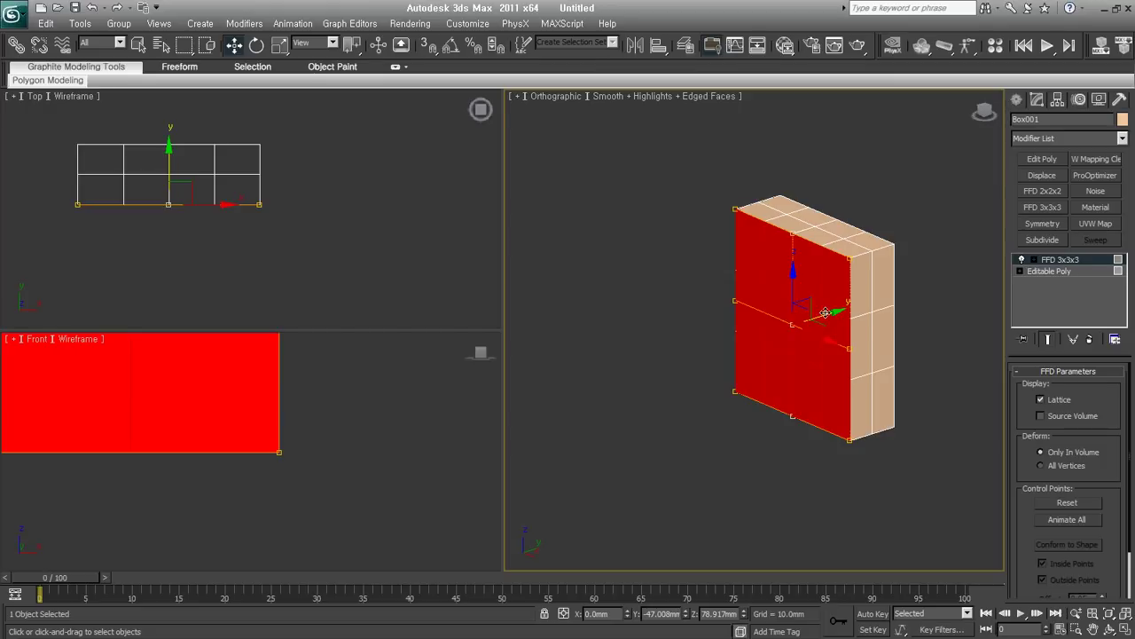
drag(827, 313, 781, 335)
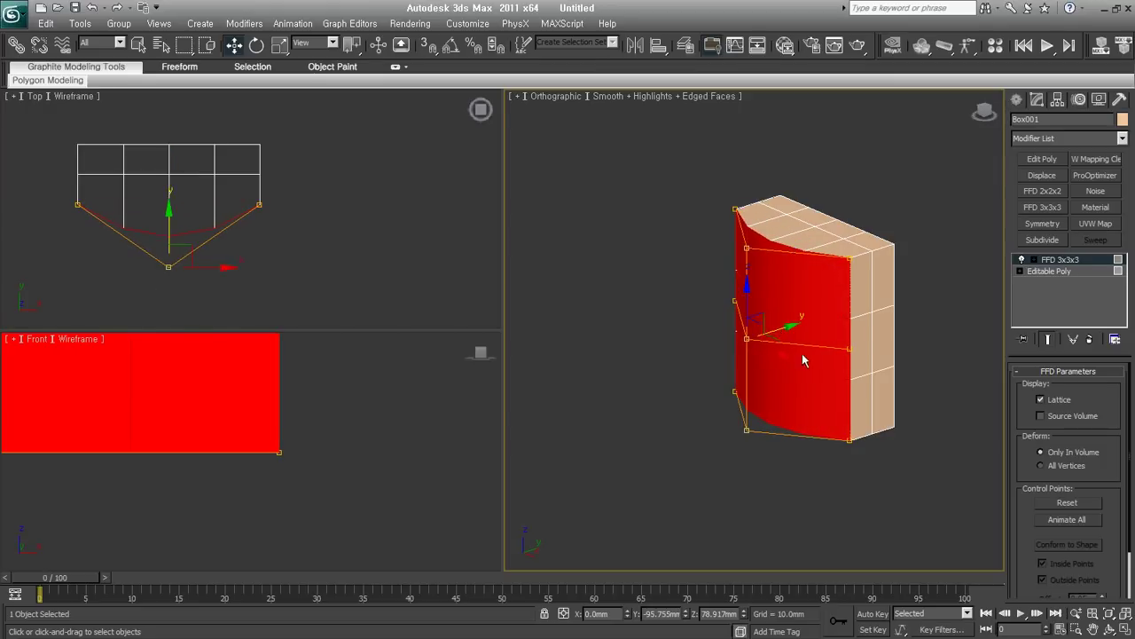
mouse_move(802, 353)
alt+middle_down()
mouse_move(813, 429)
mouse_move(792, 449)
mouse_move(798, 437)
mouse_move(746, 372)
alt+middle_up()
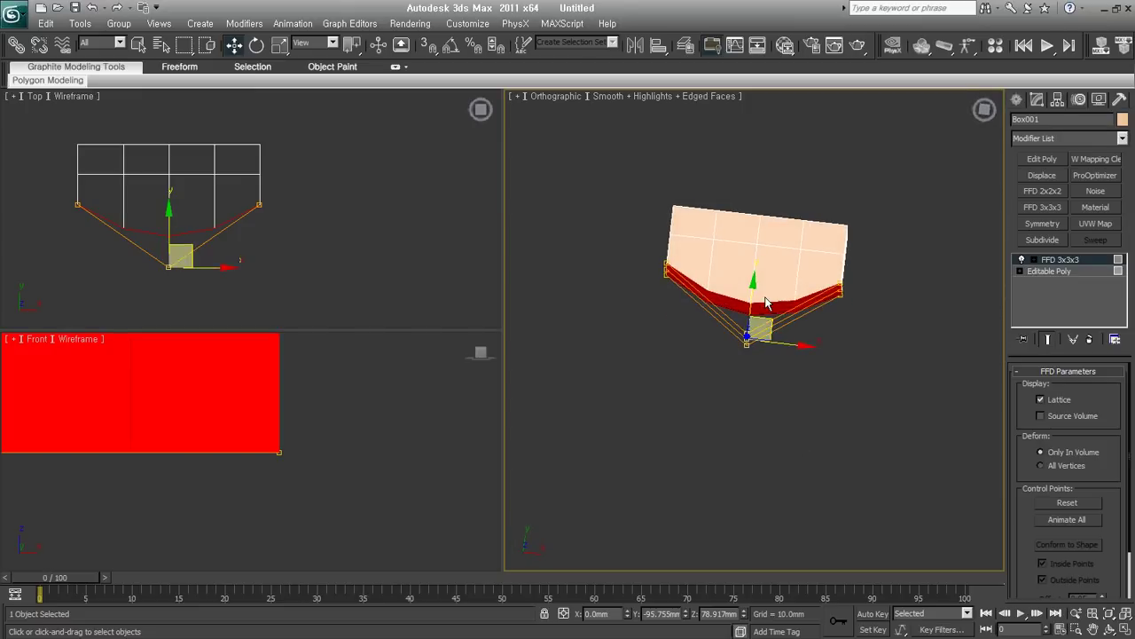
drag(751, 298, 731, 477)
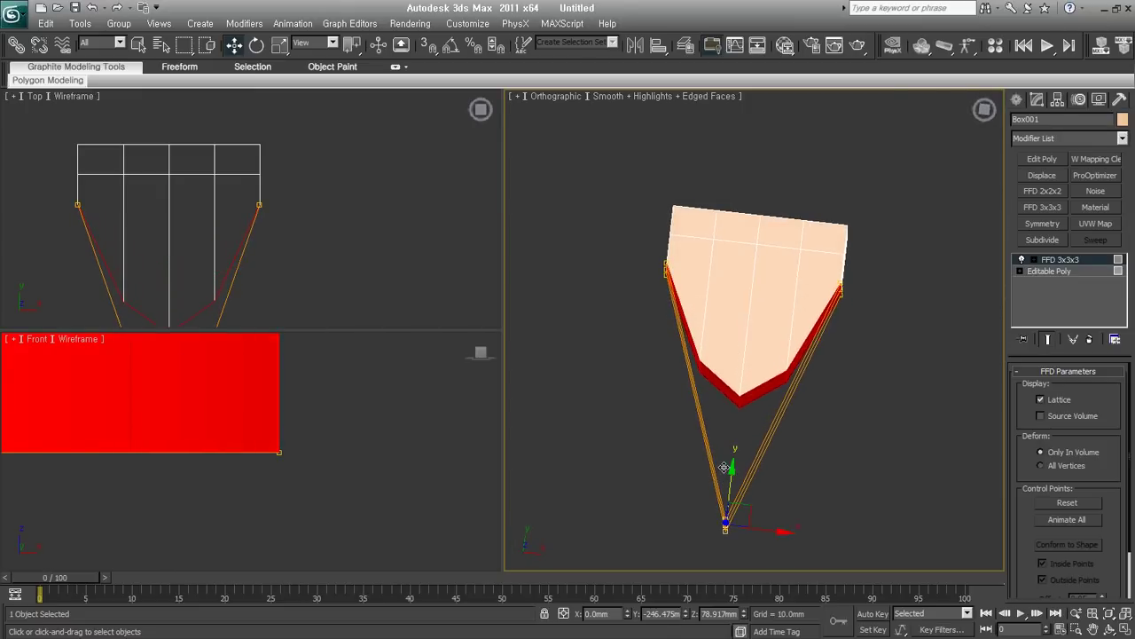
mouse_move(850, 288)
alt+middle_down()
mouse_move(831, 406)
mouse_move(782, 379)
mouse_move(836, 366)
alt+middle_up()
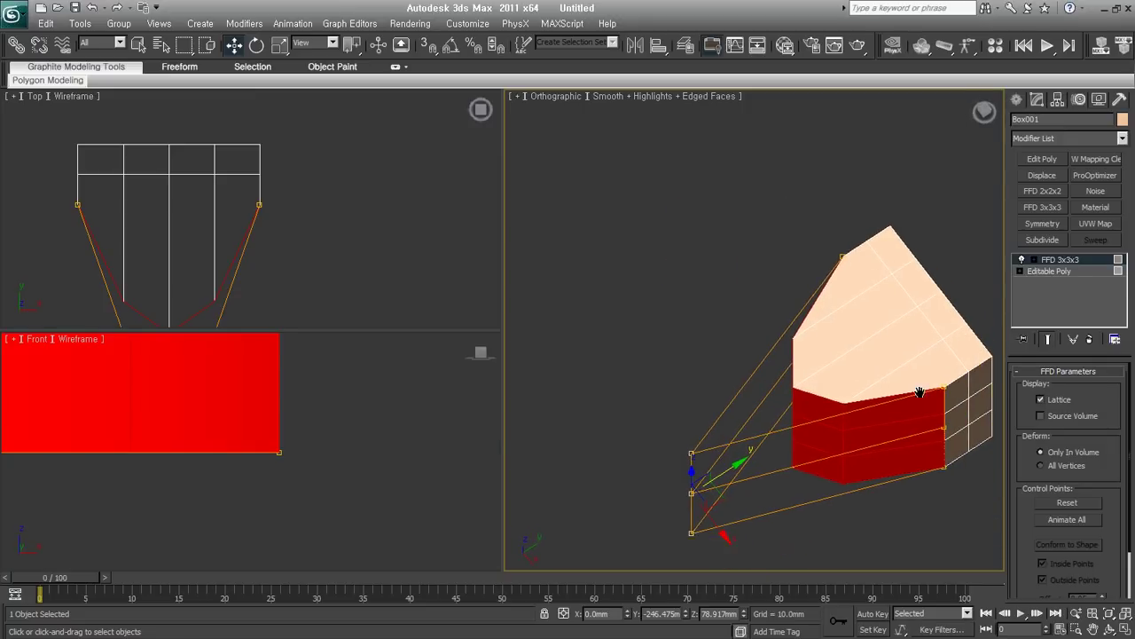
click(1091, 343)
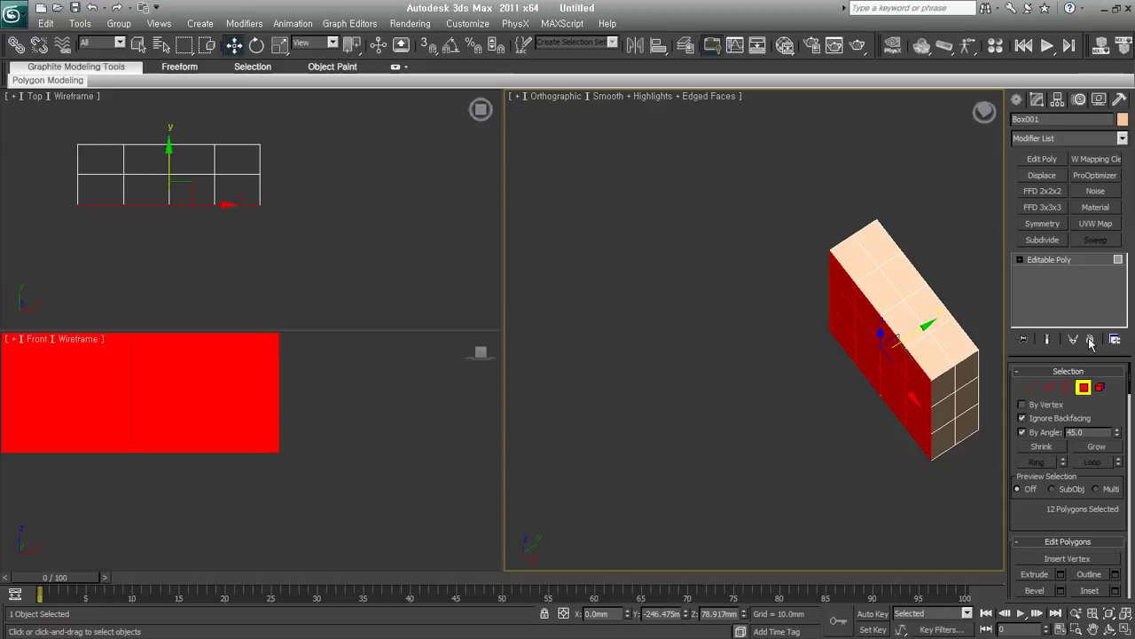
- Apply an FFD 4x4x4 modifier to Box001 from the Modifier List
click(1123, 139)
scroll(1102, 301, up, 6)
scroll(1094, 307, down, 5)
scroll(1090, 222, down, 1)
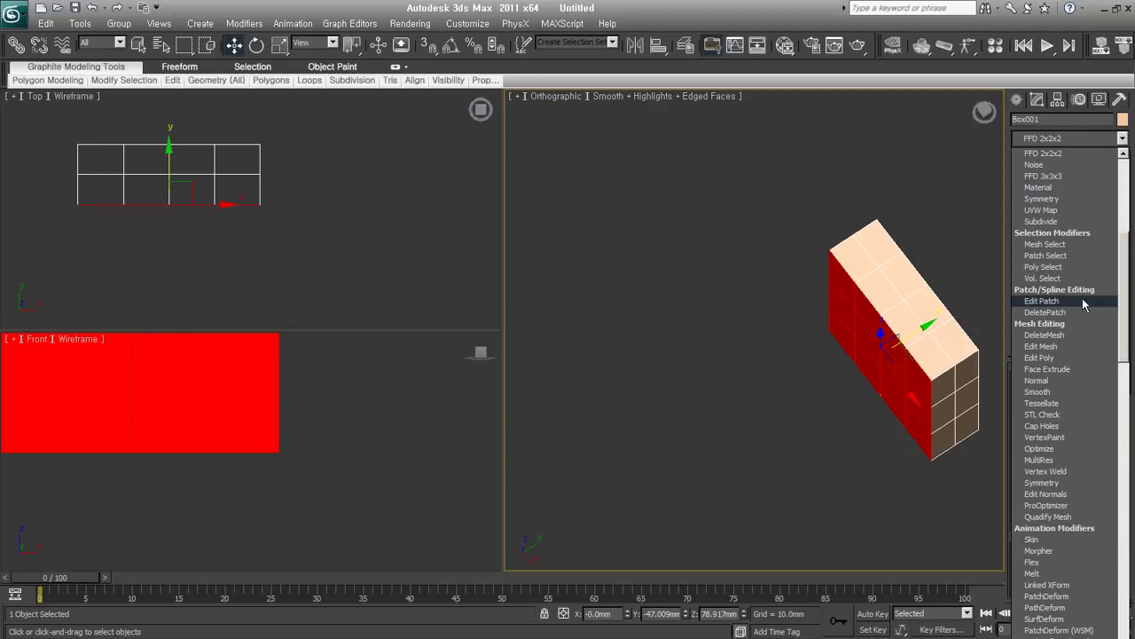
scroll(1082, 316, down, 6)
scroll(1092, 382, up, 6)
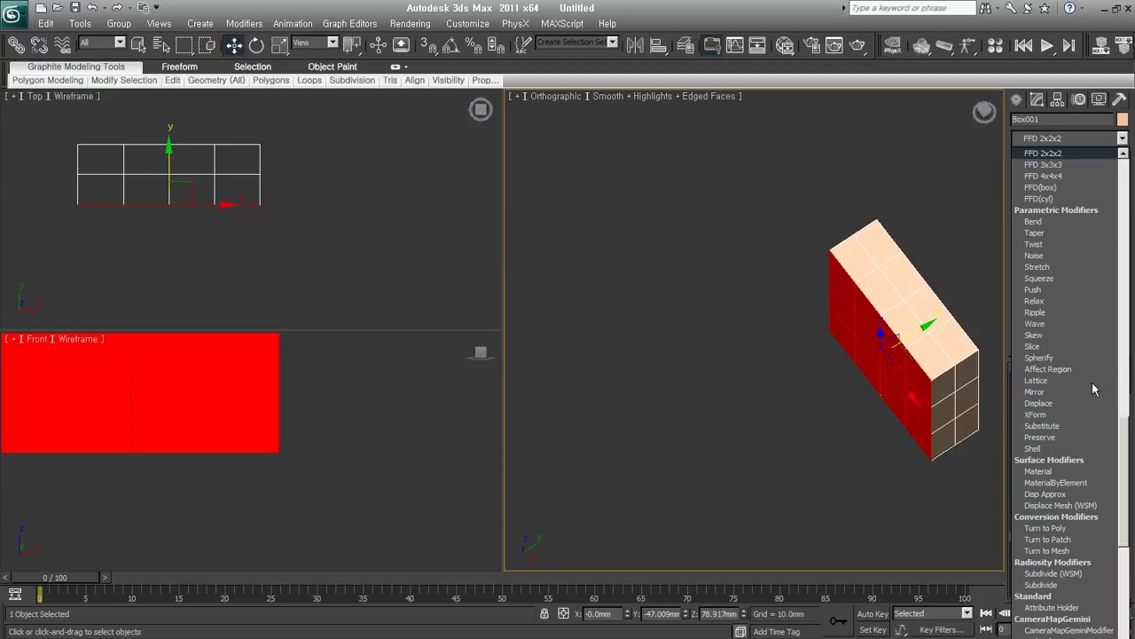
click(1084, 176)
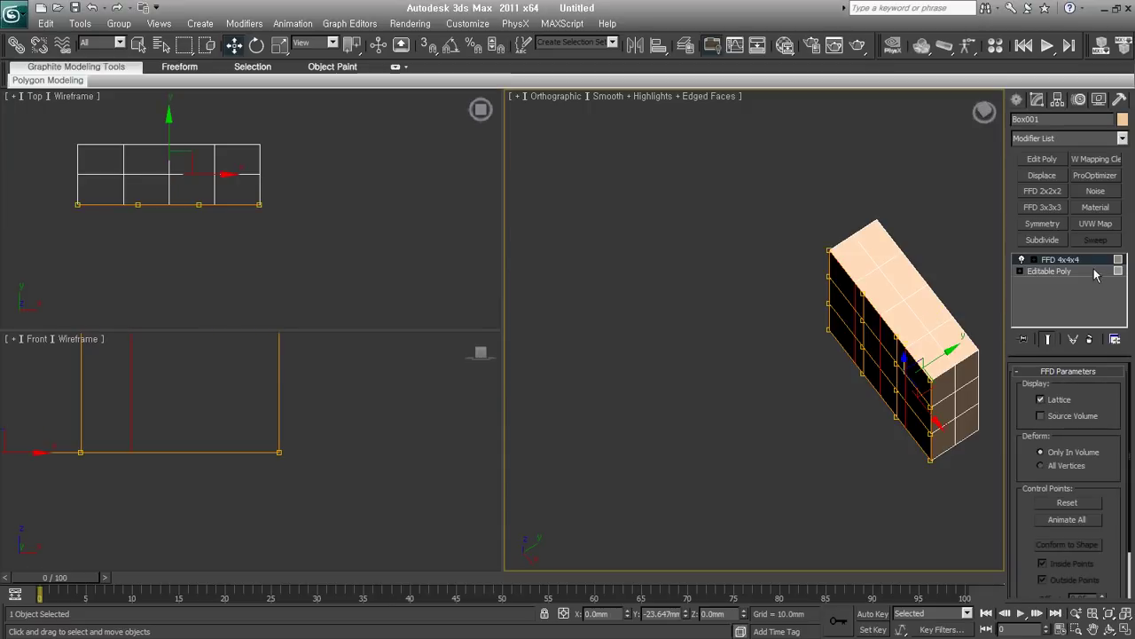
- Select the middle FFD 4x4x4 control points and pull them to curve the front face
key(F2)
alt+middle_drag(842, 446, 885, 444)
drag(875, 428, 951, 278)
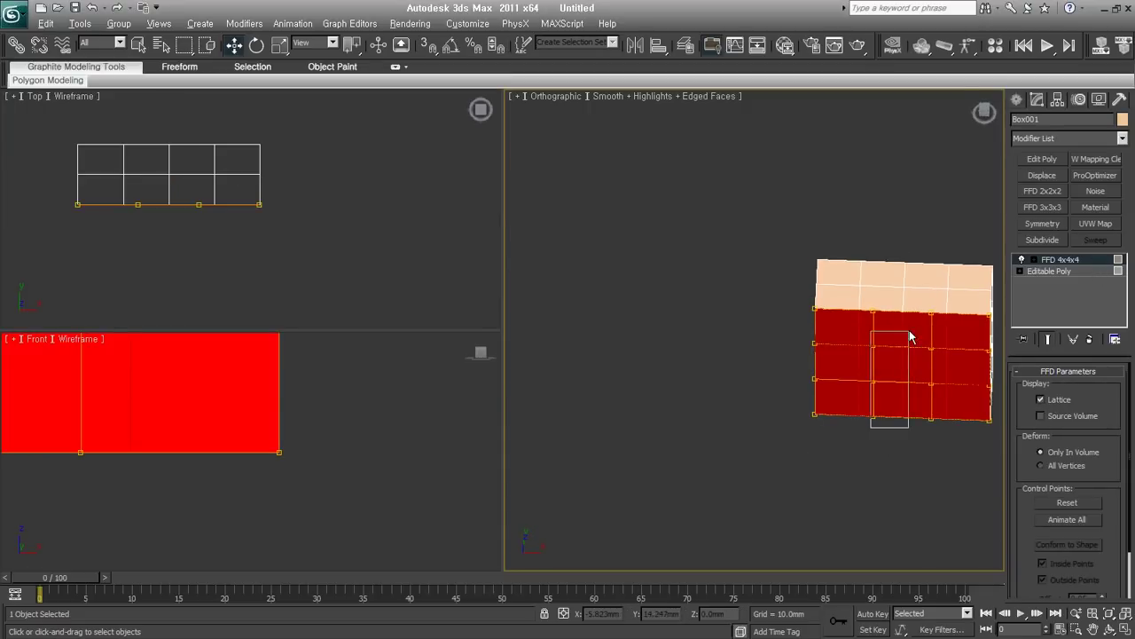
alt+middle_drag(914, 456, 891, 431)
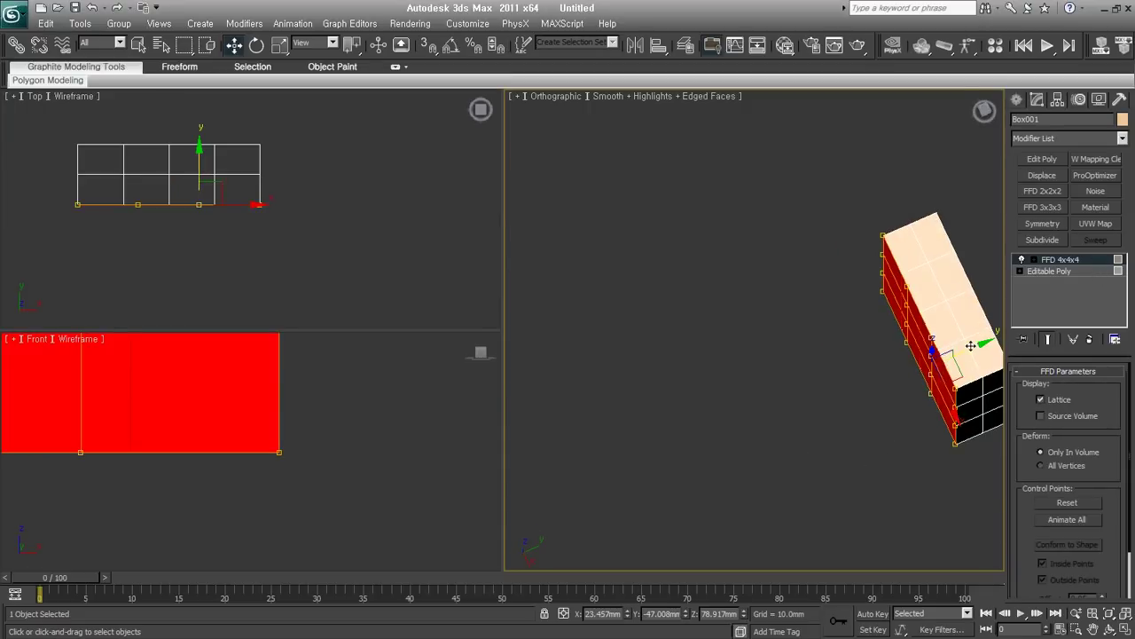
mouse_move(971, 345)
mouse_down()
mouse_move(884, 379)
mouse_move(878, 340)
mouse_up()
key(ctrl+z)
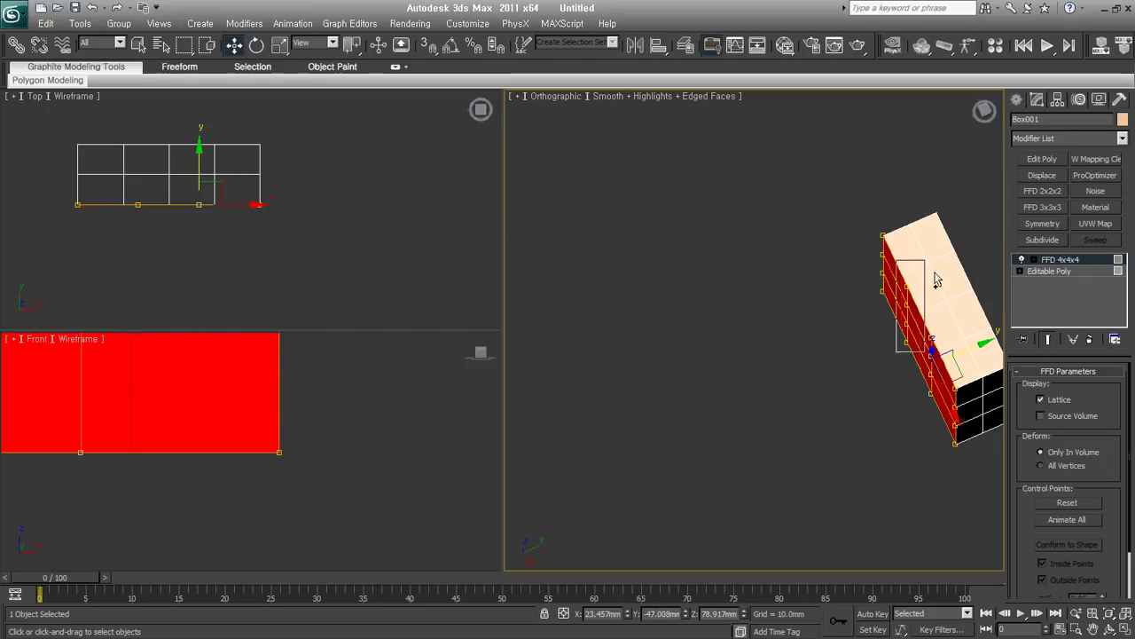
mouse_move(967, 330)
mouse_down()
mouse_move(925, 330)
mouse_move(848, 392)
mouse_up()
mouse_move(848, 393)
alt+middle_down()
mouse_move(938, 445)
mouse_move(903, 382)
alt+middle_up()
- Push further middle control points into a chevron, then collapse the bend into the editable poly
mouse_move(927, 419)
alt+middle_down()
mouse_move(875, 355)
mouse_move(818, 420)
alt+middle_up()
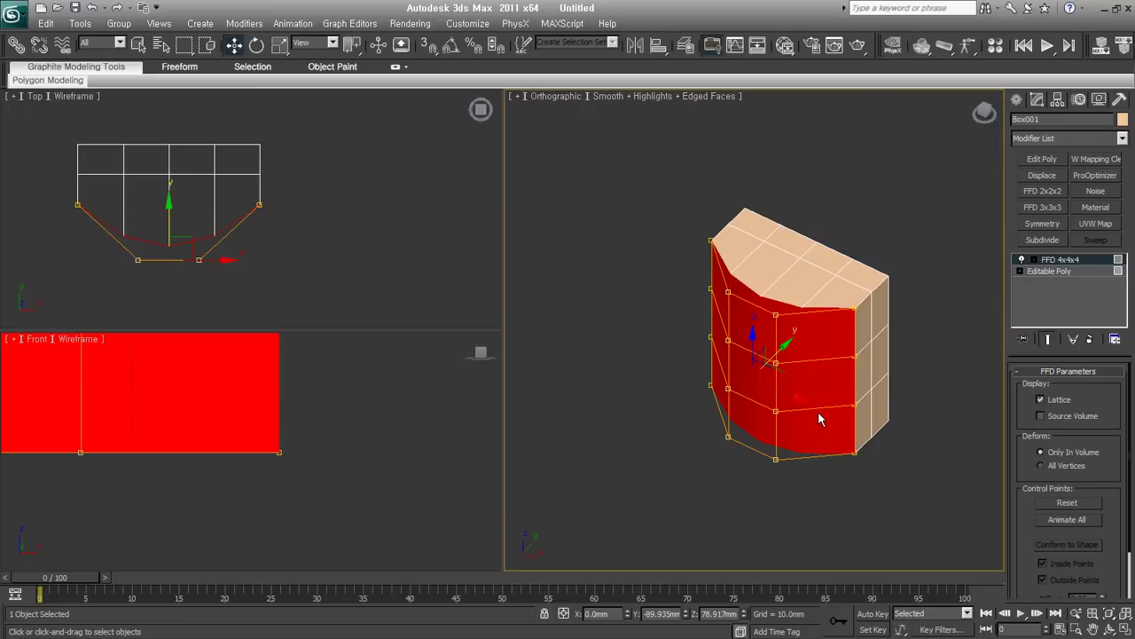
mouse_move(820, 421)
alt+middle_down()
mouse_move(854, 417)
mouse_move(811, 375)
alt+middle_up()
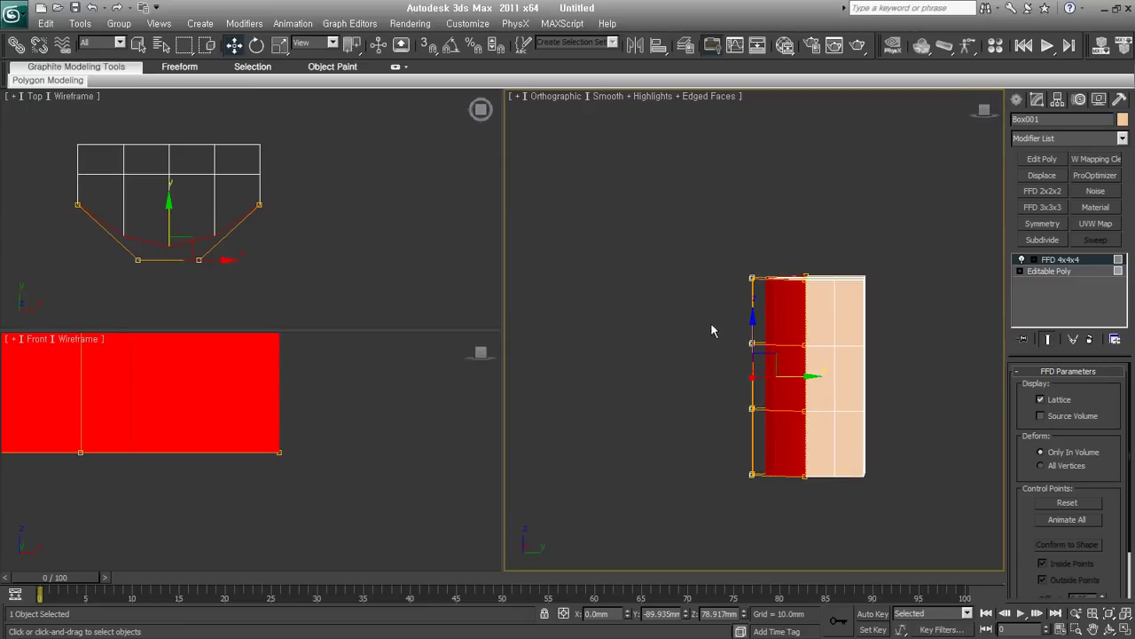
mouse_move(753, 319)
alt+middle_down()
mouse_move(829, 464)
mouse_move(710, 227)
mouse_move(711, 329)
alt+middle_up()
drag(708, 325, 834, 429)
drag(729, 321, 756, 437)
drag(830, 378, 785, 376)
mouse_move(842, 346)
alt+middle_down()
mouse_move(857, 461)
mouse_move(824, 469)
mouse_move(799, 366)
mouse_move(898, 321)
mouse_move(951, 334)
mouse_move(857, 341)
mouse_move(843, 399)
mouse_move(823, 354)
alt+middle_up()
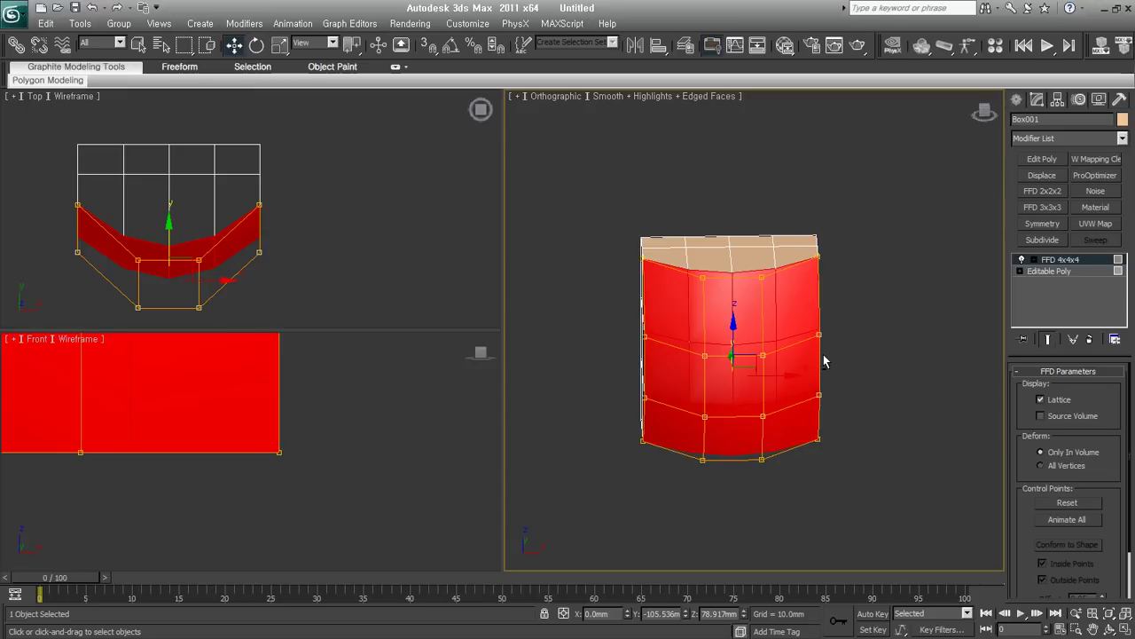
key(ctrl+z)
mouse_move(694, 467)
alt+middle_down()
mouse_move(788, 440)
mouse_move(794, 452)
mouse_move(667, 481)
alt+middle_up()
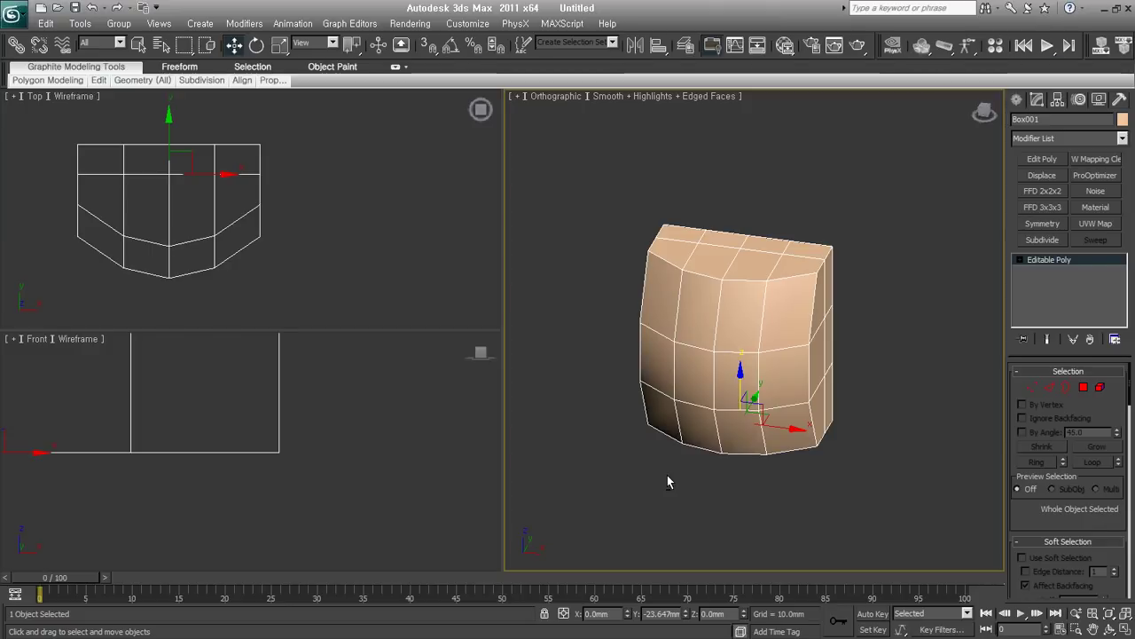
- Switch the box to Edge sub-object mode and reframe the view
middle_drag(736, 432, 751, 422)
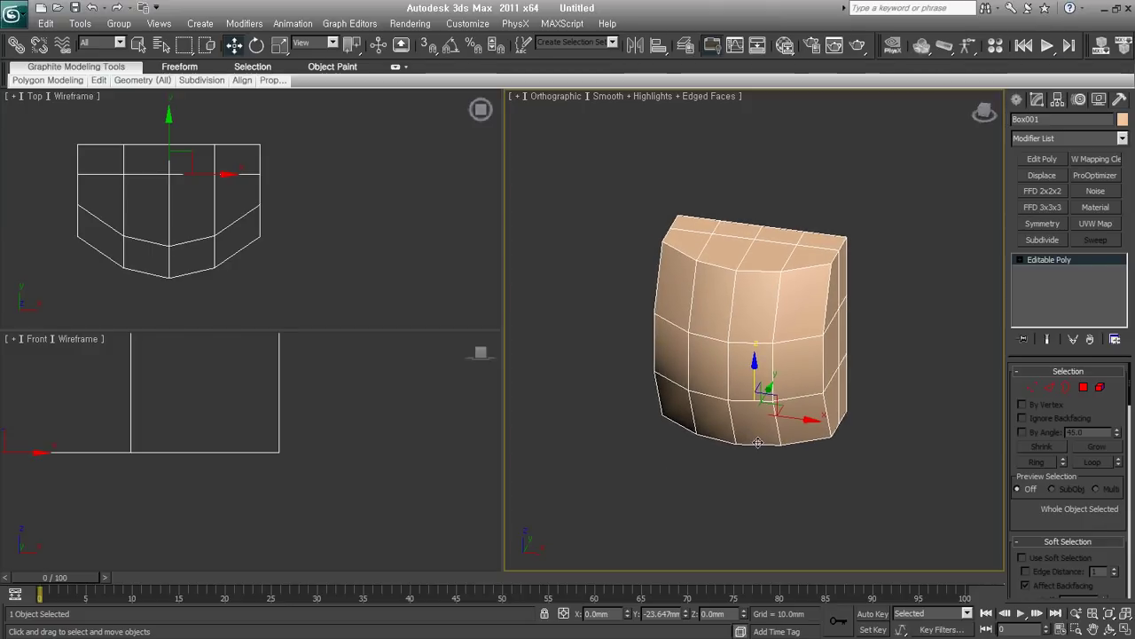
alt+middle_drag(758, 442, 918, 415)
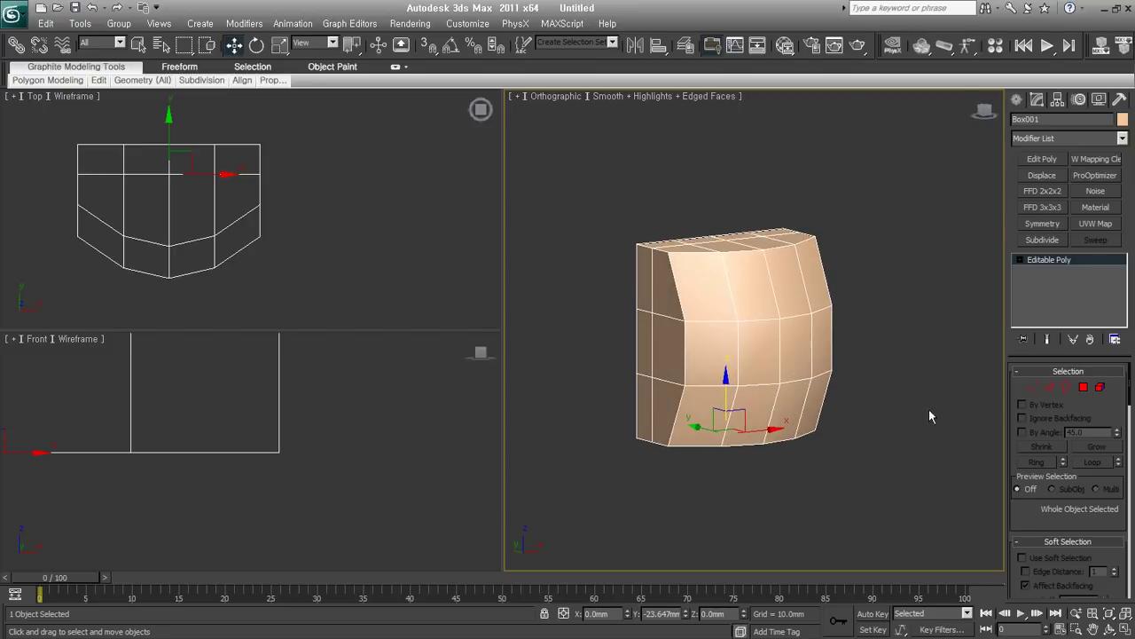
click(1050, 387)
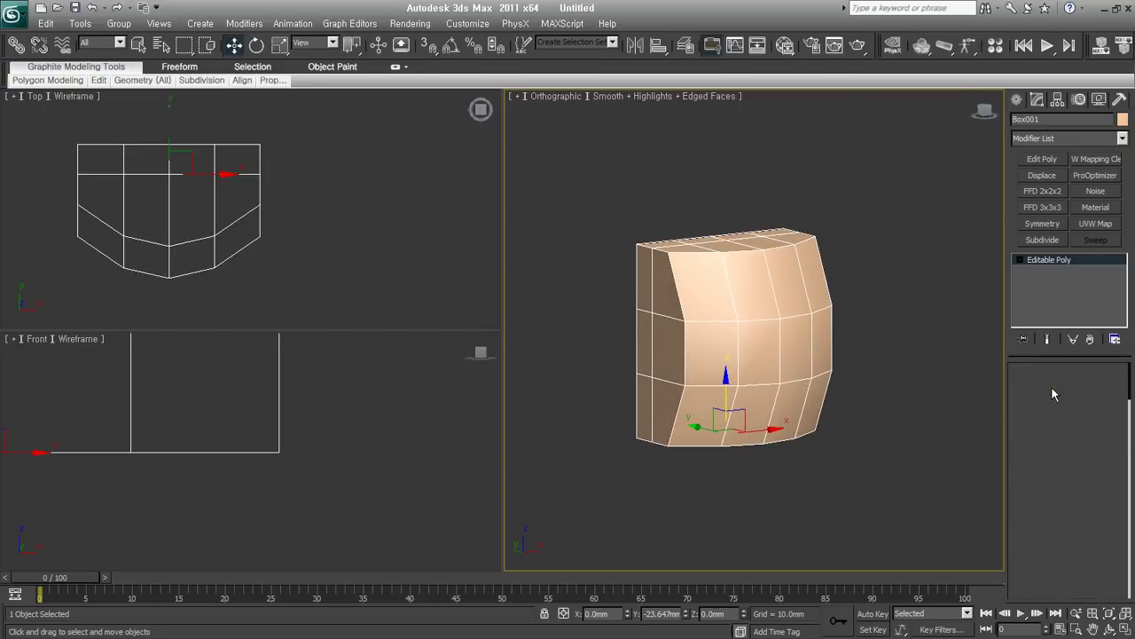
drag(1060, 363, 1060, 316)
mouse_move(762, 394)
middle_down()
mouse_move(770, 411)
mouse_move(755, 412)
mouse_move(795, 418)
middle_up()
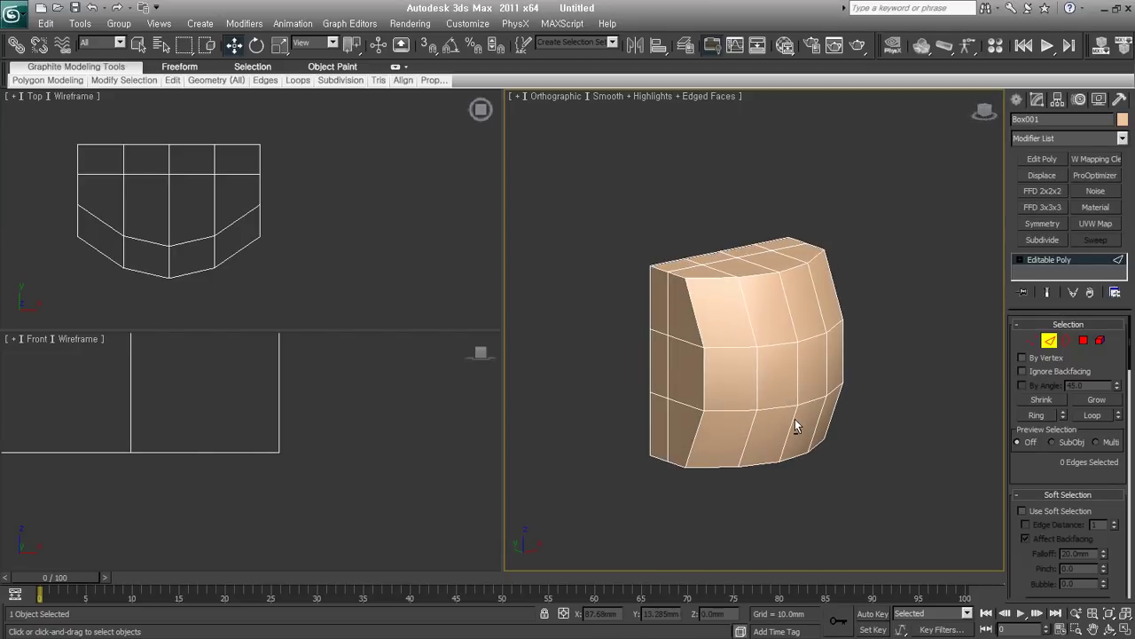
right_click(785, 356)
- Select the upper horizontal edge loop and remove it with Edit Edges > Remove
double_click(775, 343)
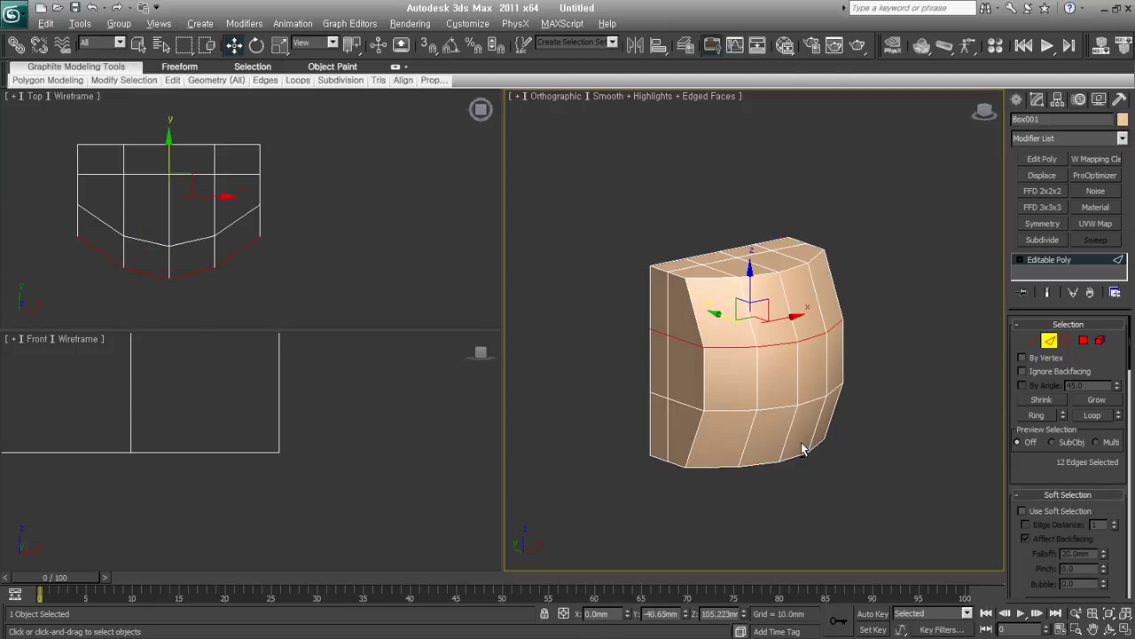
click(1046, 495)
scroll(1051, 443, down, 4)
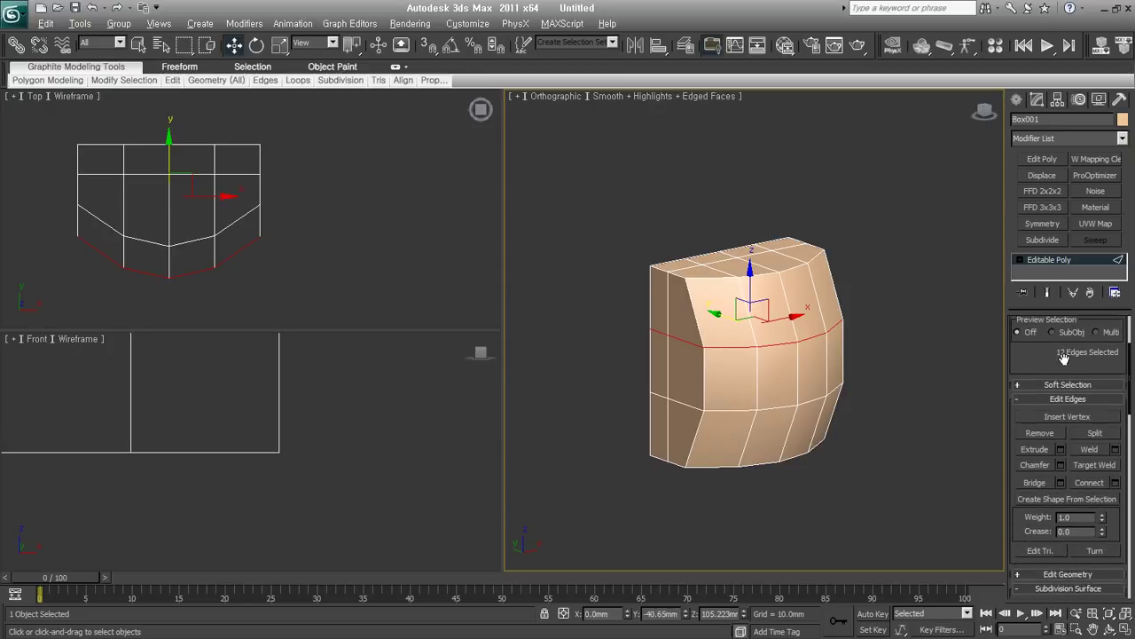
click(1039, 425)
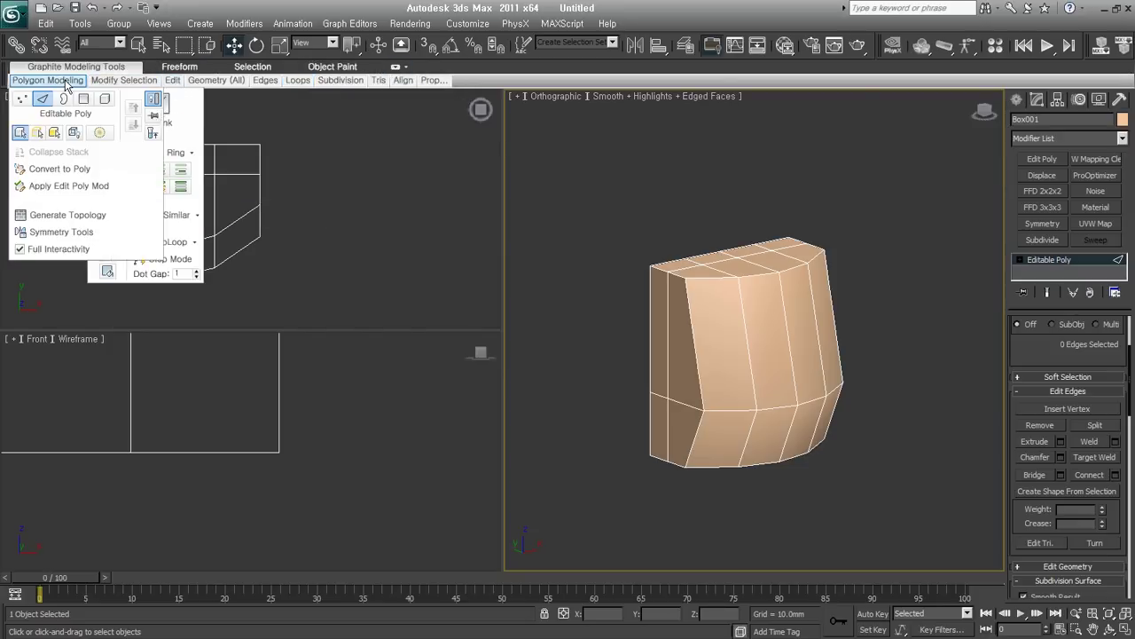
- Expand the Graphite modeling ribbon to its full panels
click(395, 68)
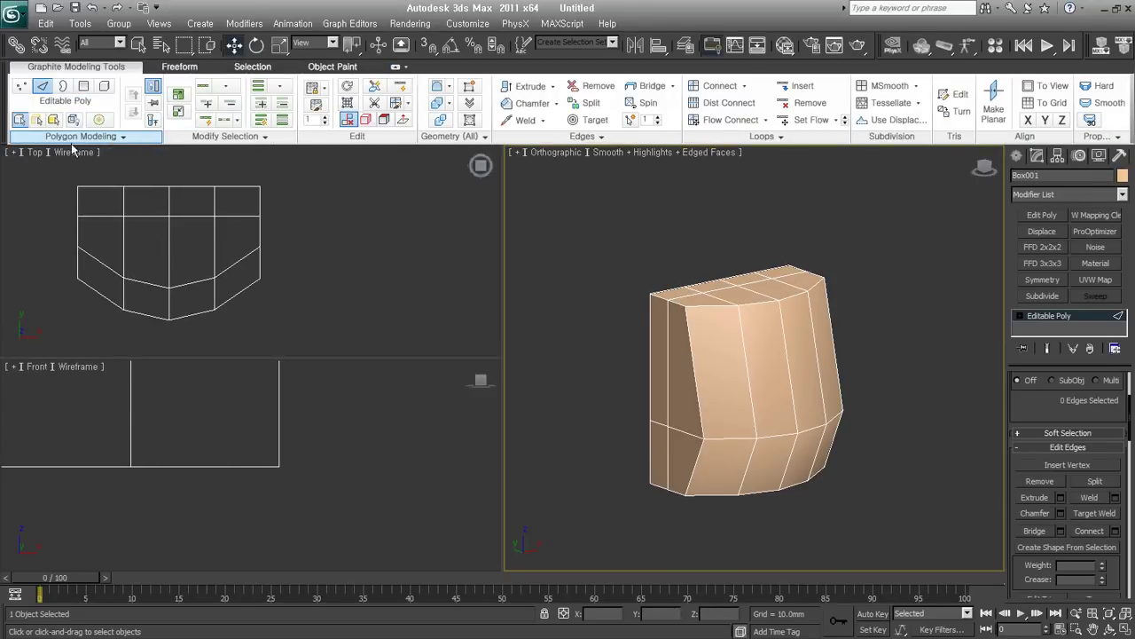
click(397, 70)
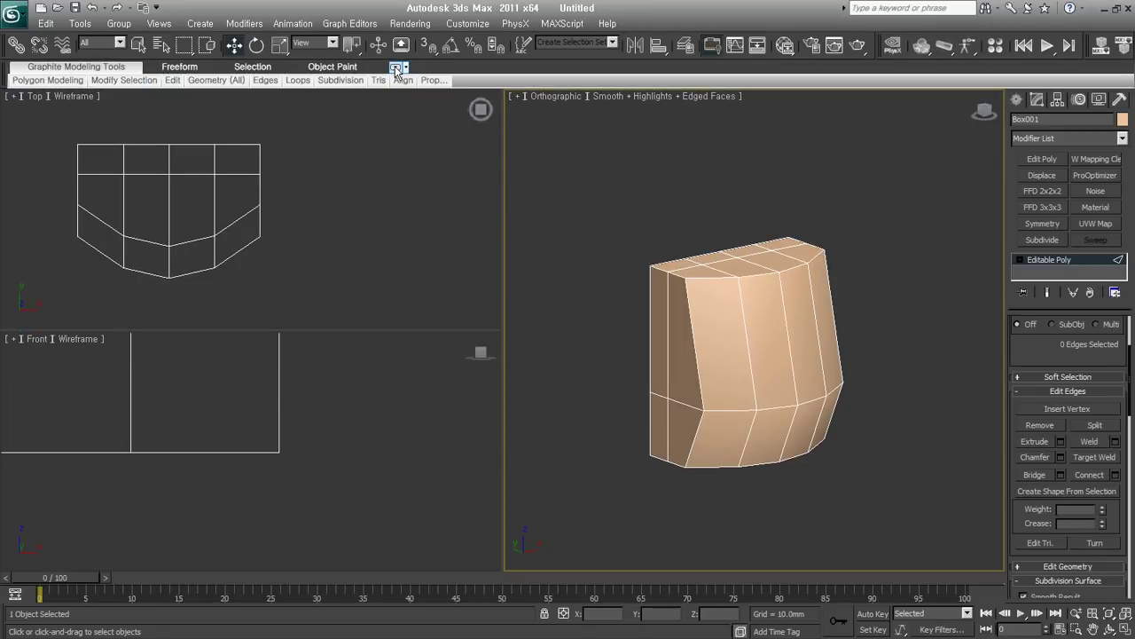
click(396, 70)
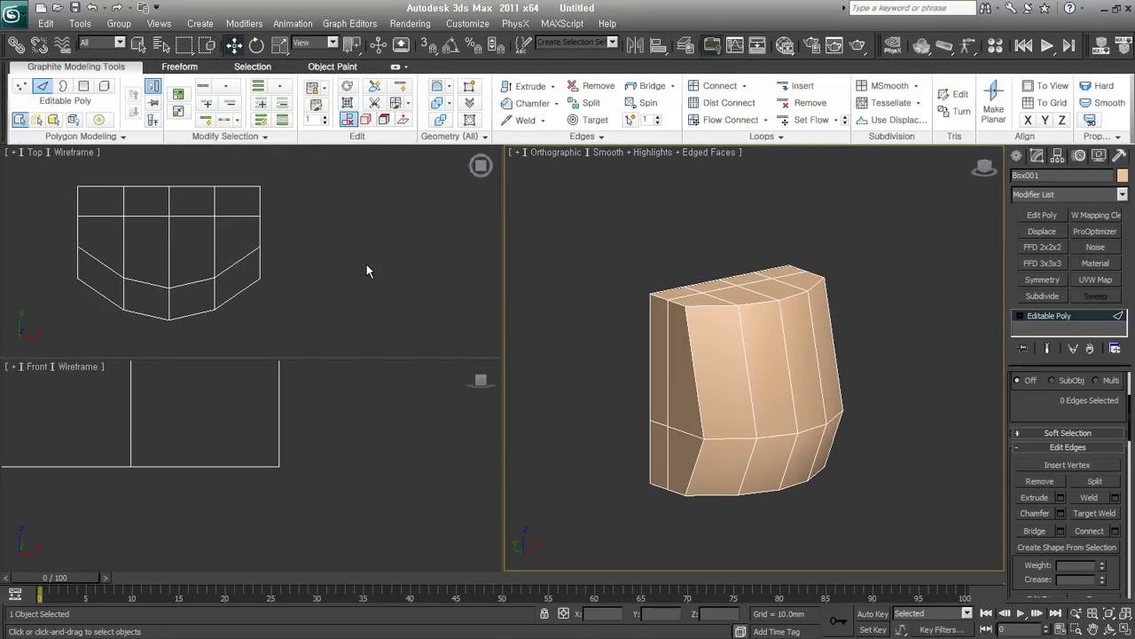
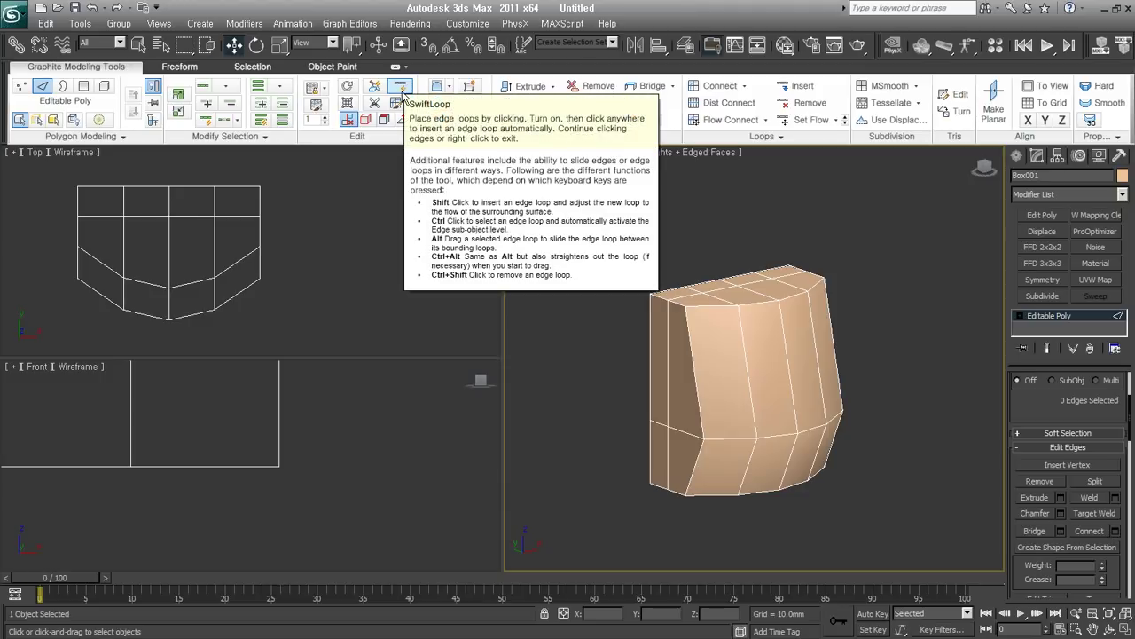
- Insert horizontal and vertical edge loops on the box, sliding the vertical loop rightward
click(400, 87)
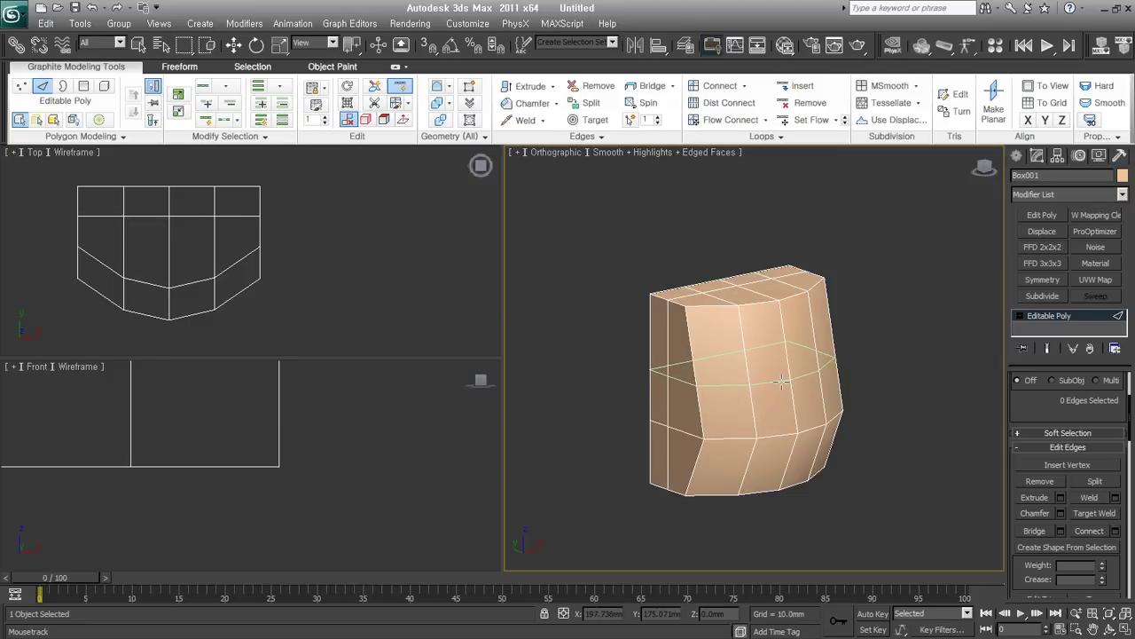
click(780, 381)
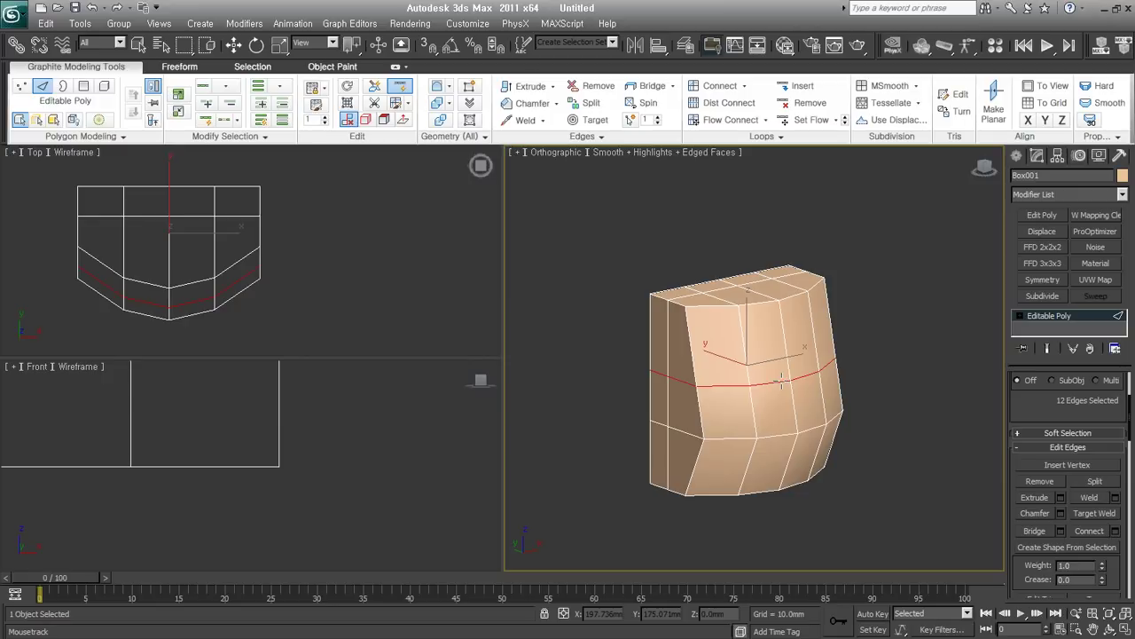
click(792, 335)
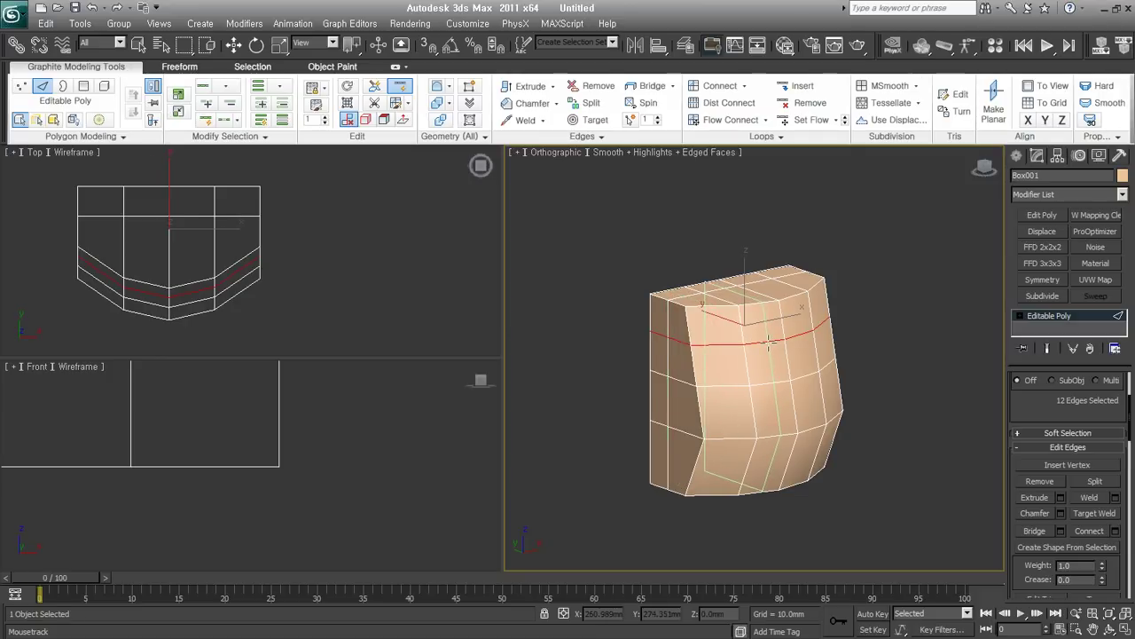
click(721, 348)
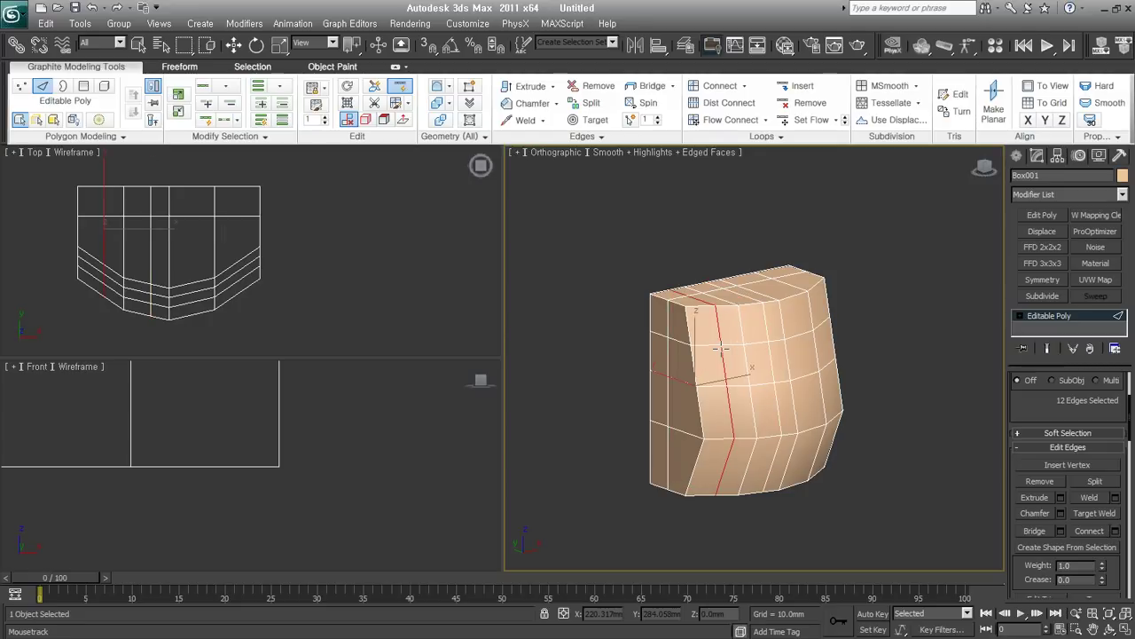
drag(721, 349, 805, 346)
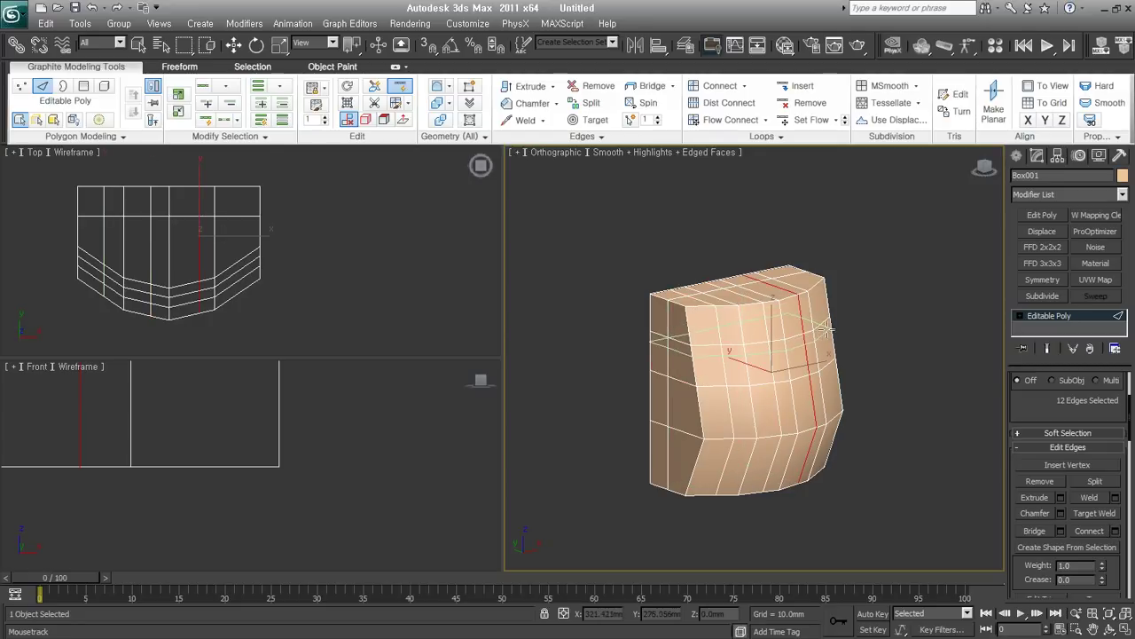
click(825, 330)
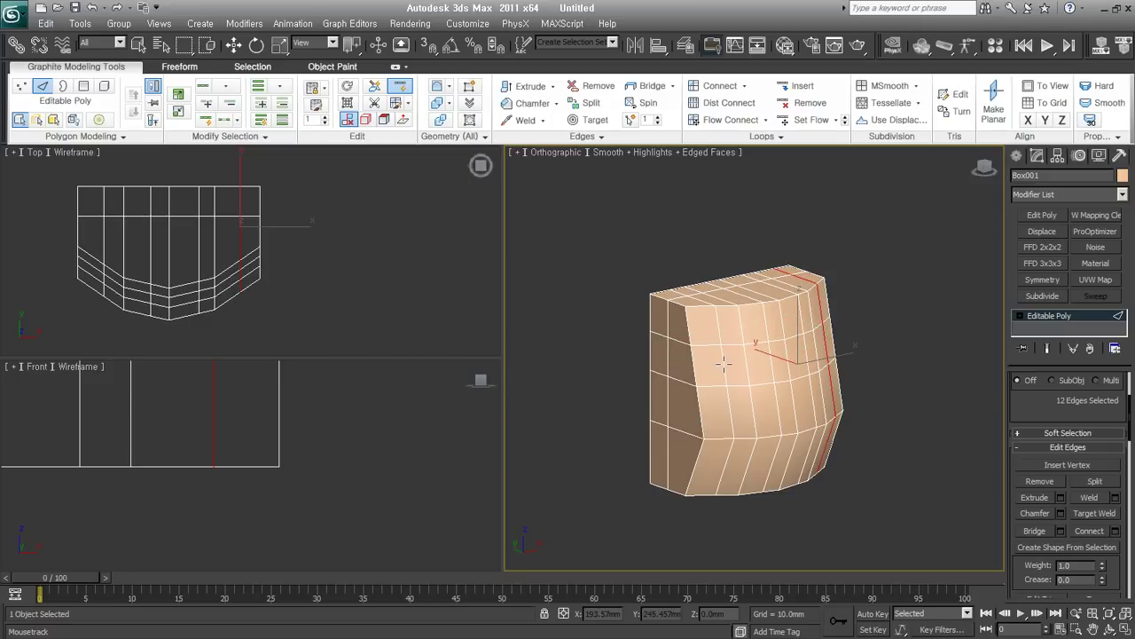
- Clear the selection and remove the vertical and horizontal loops just added
key(ctrl+d)
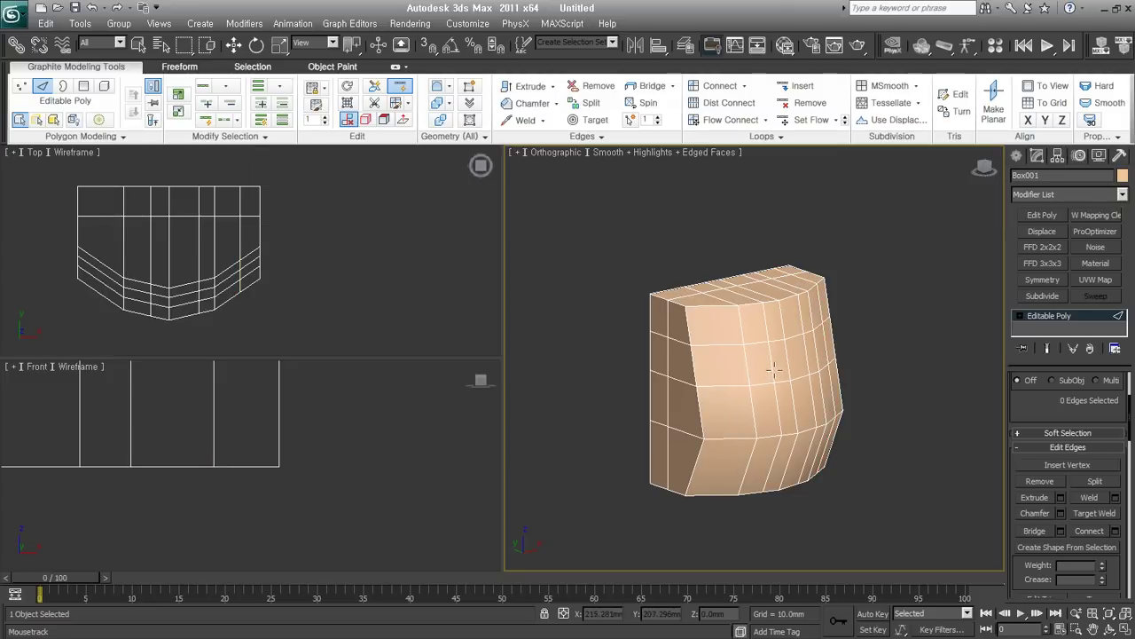
ctrl+alt+click(771, 366)
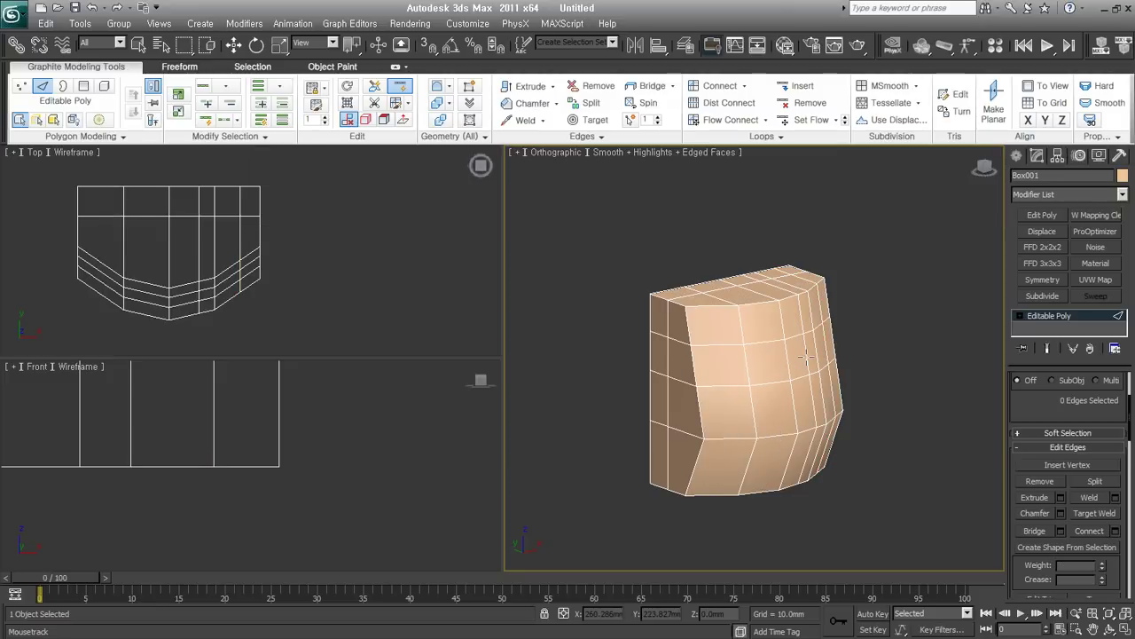
ctrl+alt+click(806, 358)
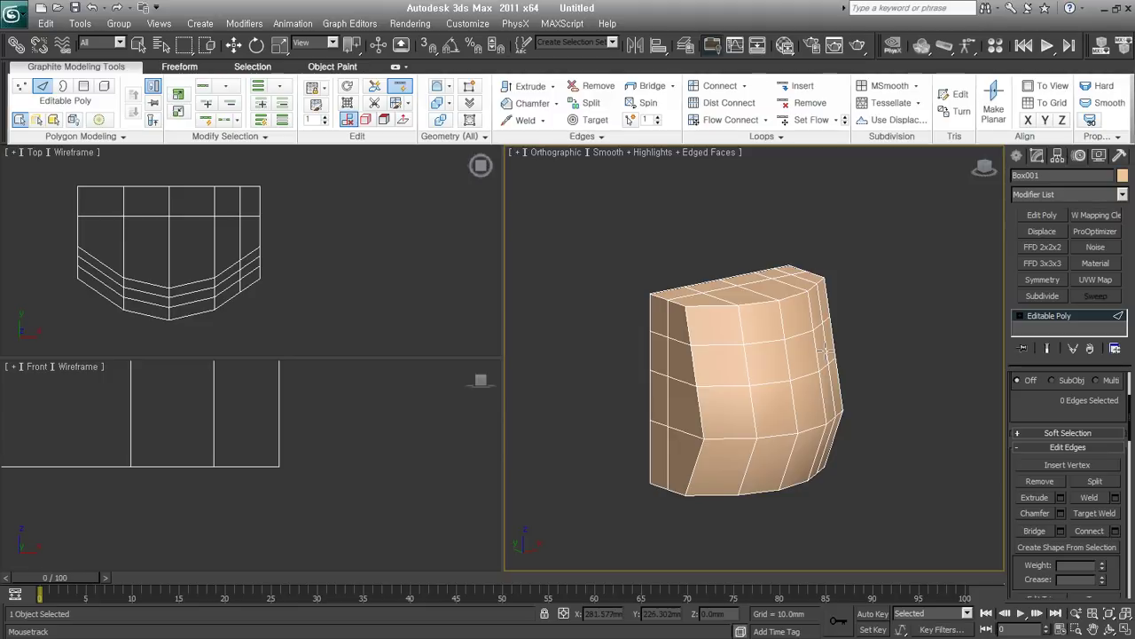
ctrl+alt+click(824, 351)
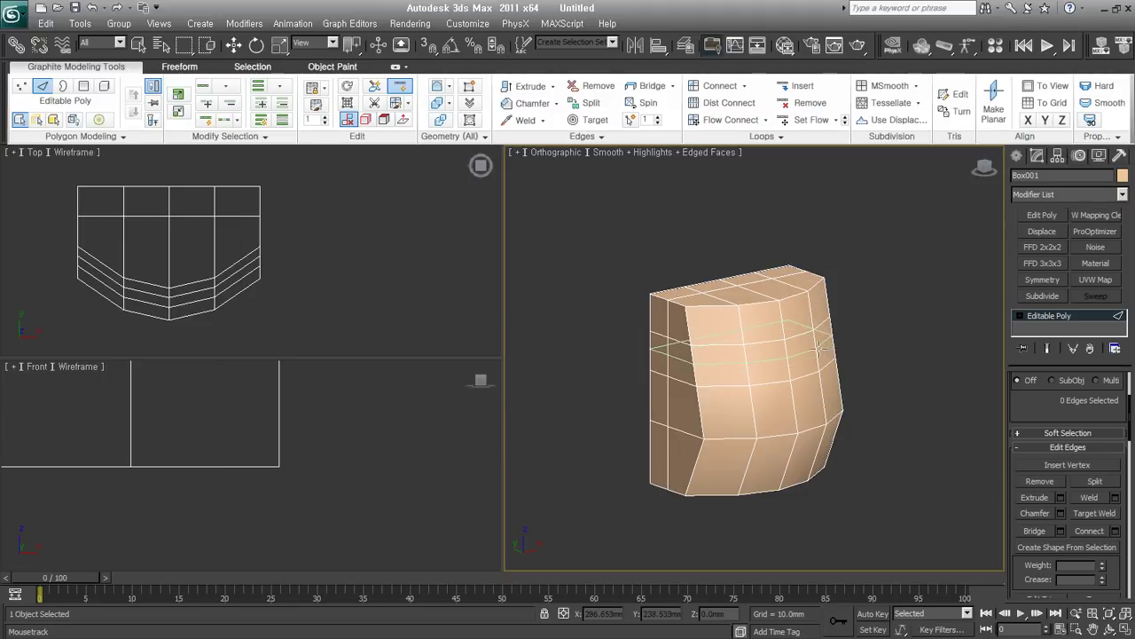
ctrl+alt+click(778, 341)
ctrl+alt+click(773, 388)
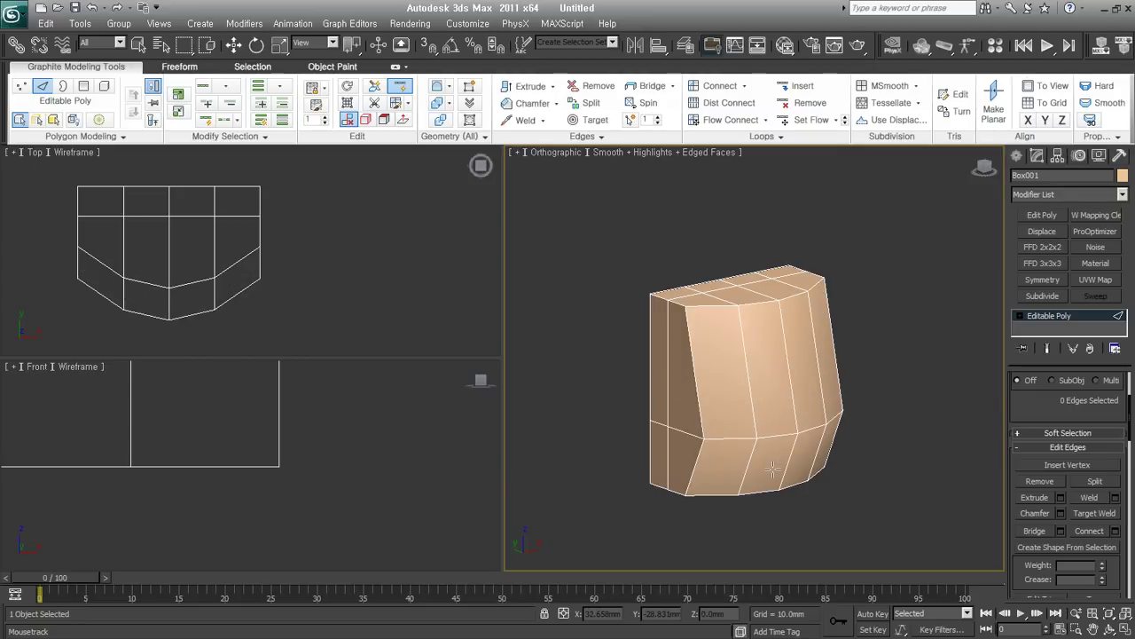
ctrl+alt+click(669, 393)
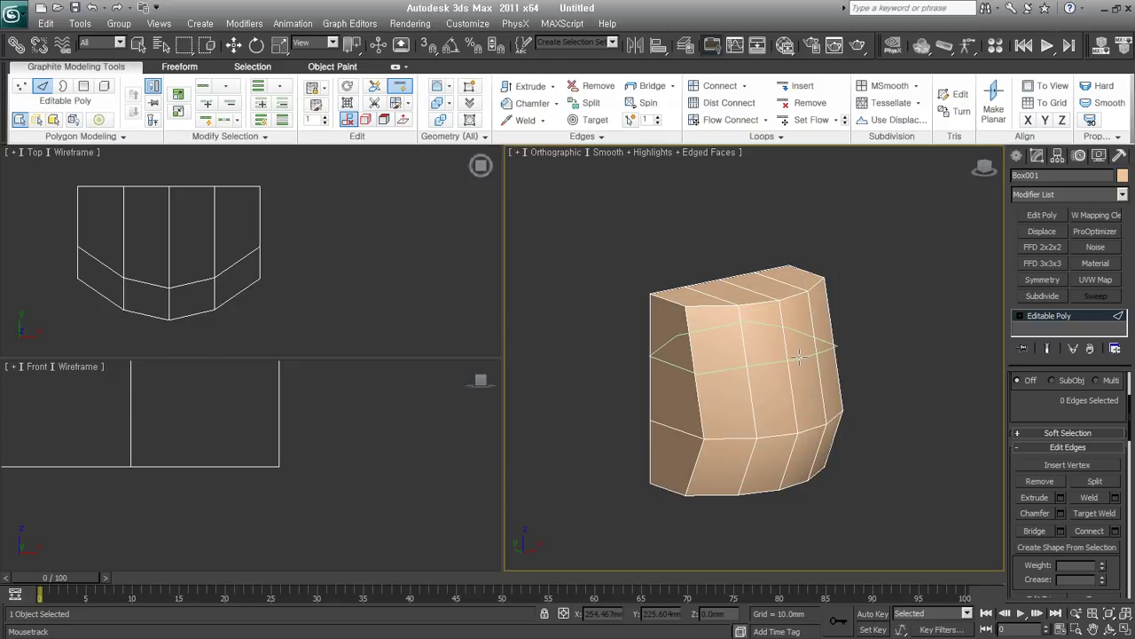
- Insert four horizontal edge loops at top, middle and bottom heights around the box
click(797, 357)
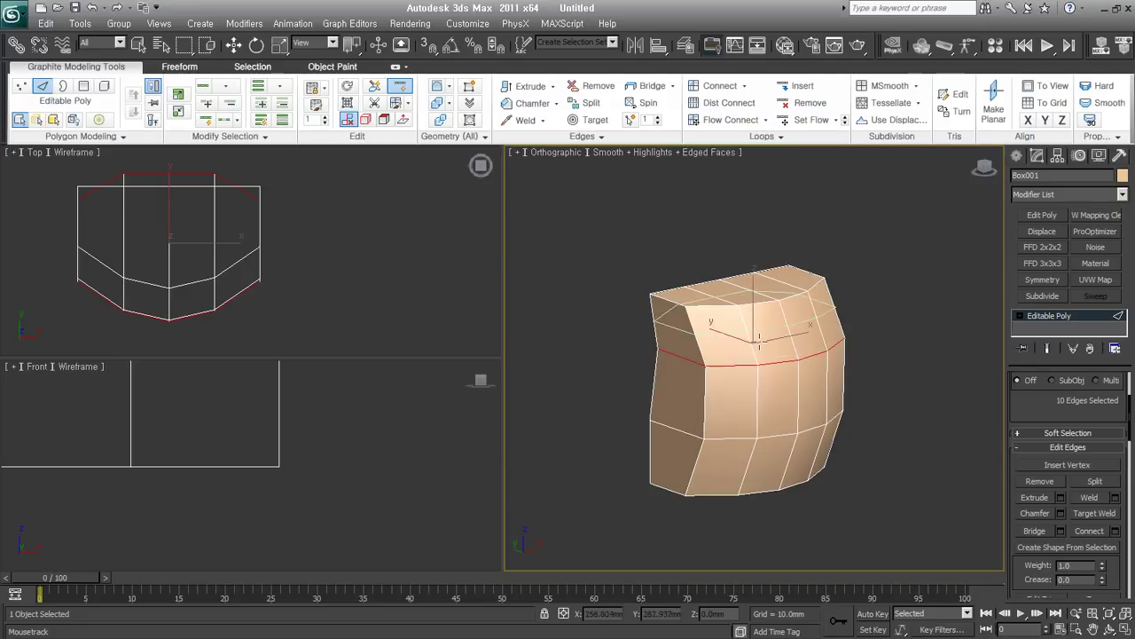
mouse_move(769, 393)
alt+middle_down()
mouse_move(814, 449)
mouse_move(652, 440)
mouse_move(660, 433)
alt+middle_up()
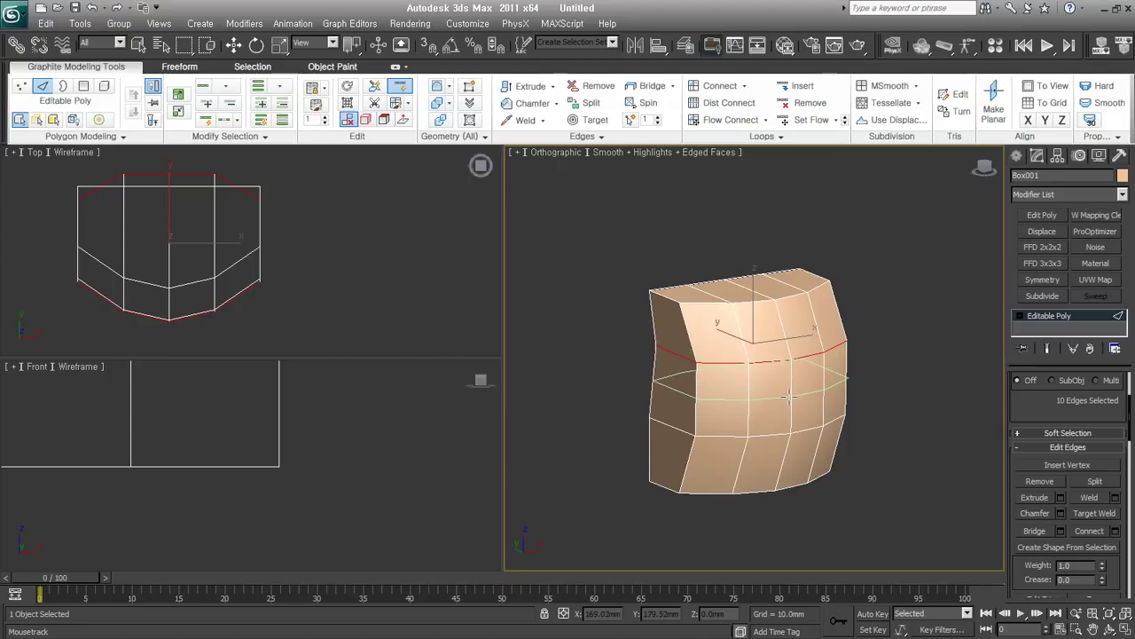
click(789, 397)
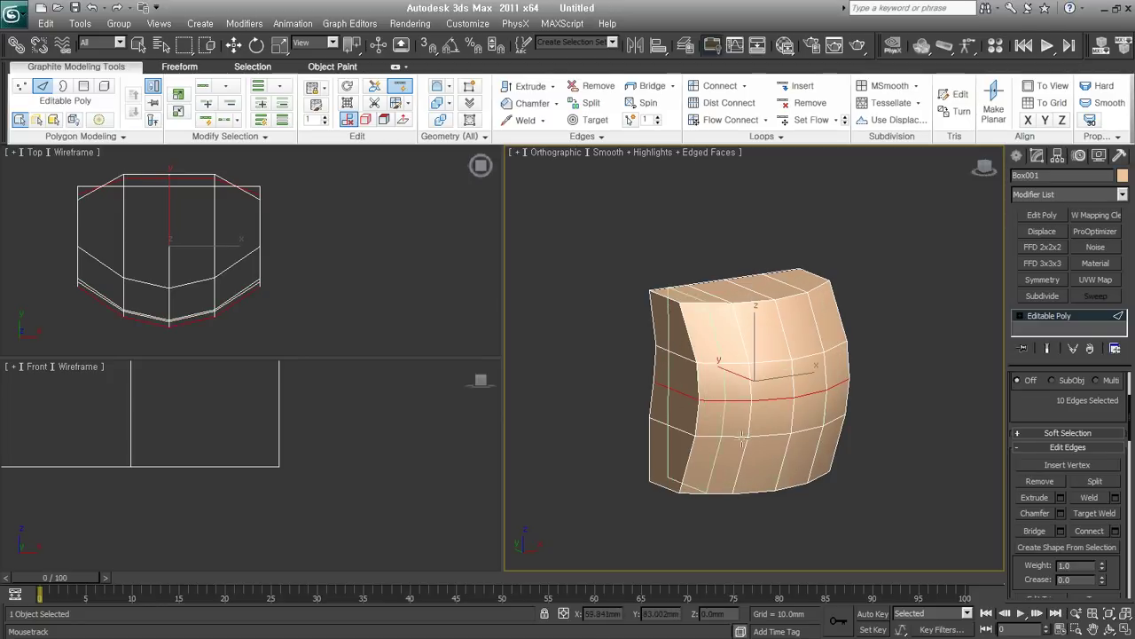
click(802, 321)
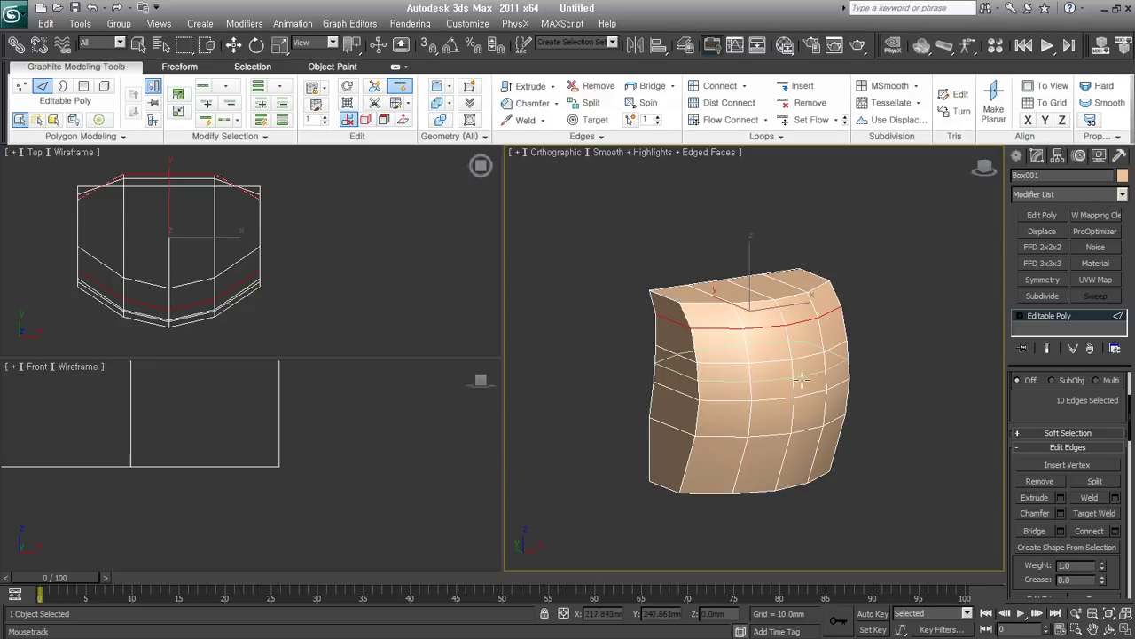
click(790, 470)
mouse_move(506, 519)
alt+middle_down()
mouse_move(686, 480)
mouse_move(639, 471)
mouse_move(765, 426)
alt+middle_up()
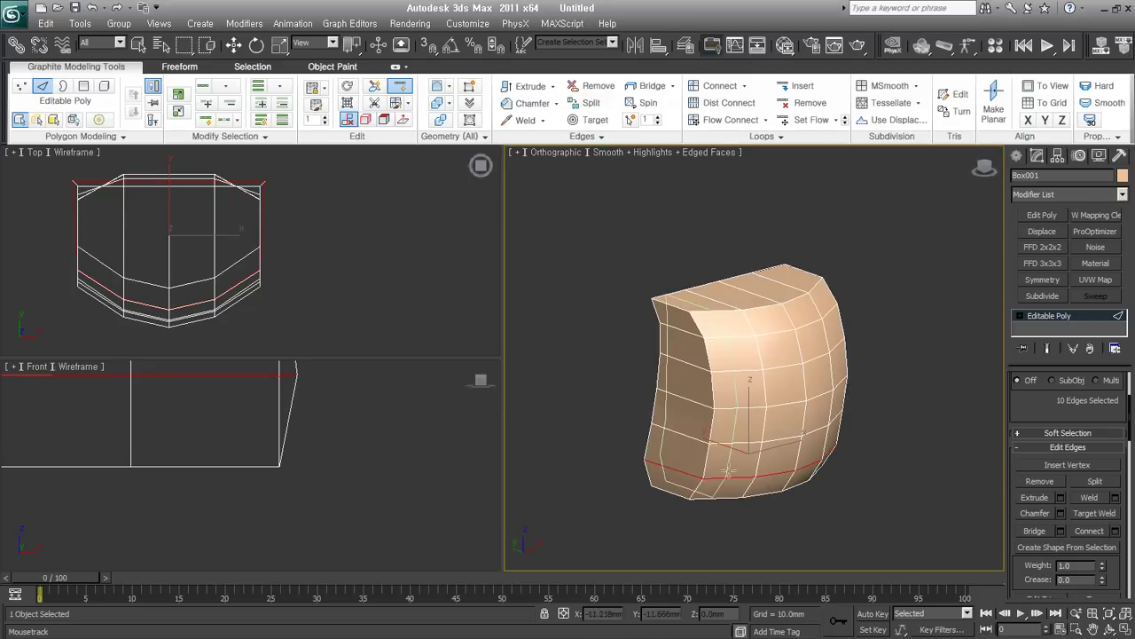
- Select several edge loops and slide a lower horizontal loop downward
double_click(761, 427)
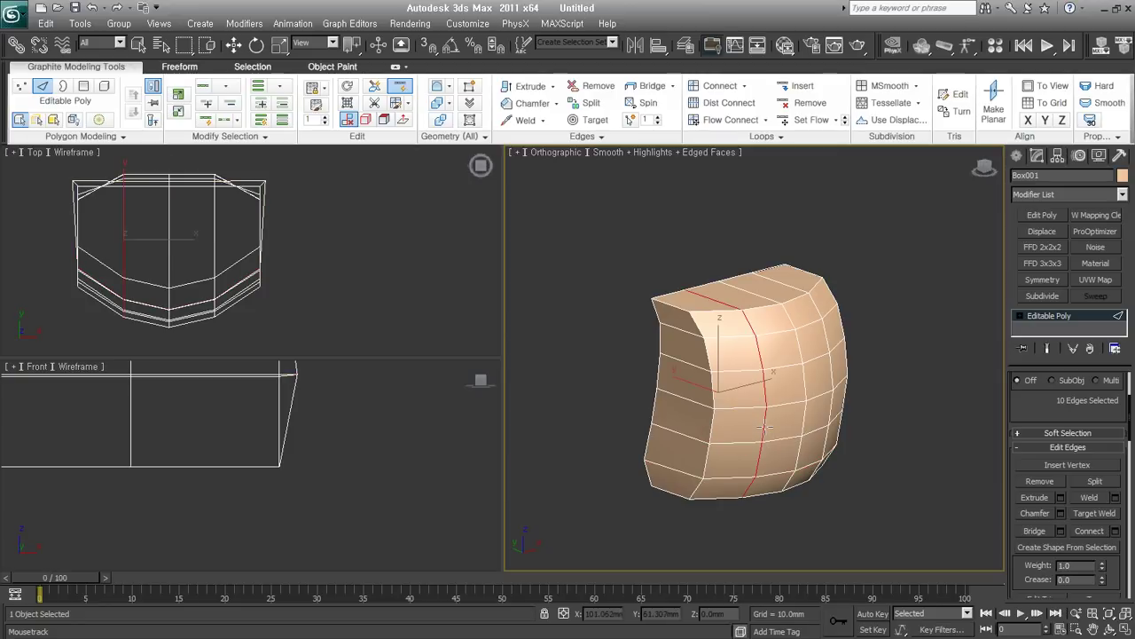
alt+middle_drag(839, 431, 827, 422)
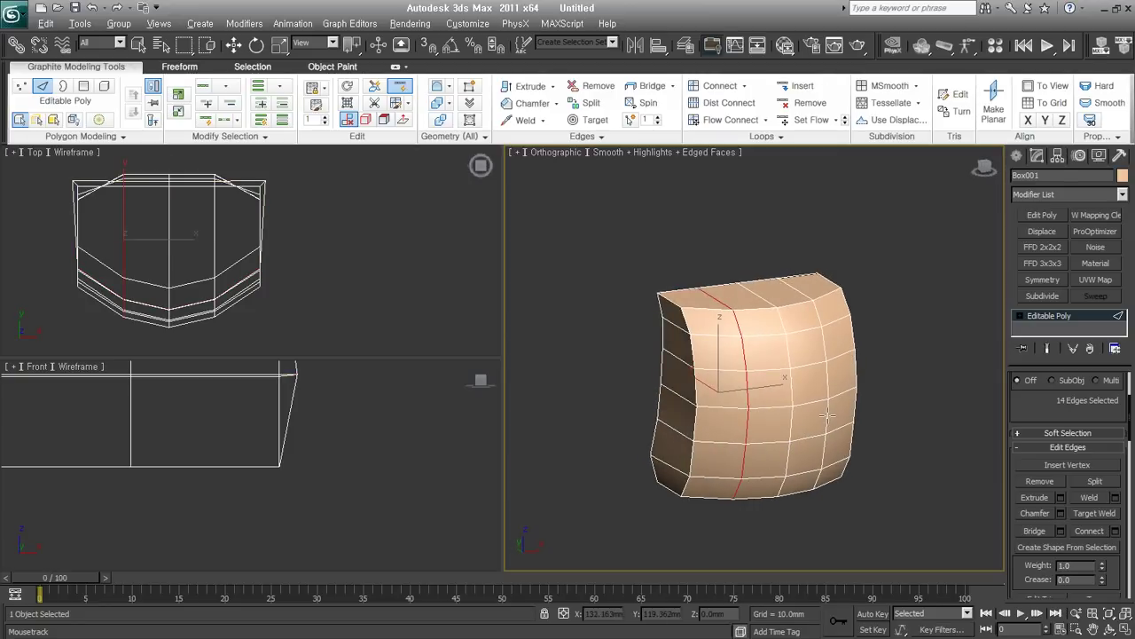
double_click(826, 417)
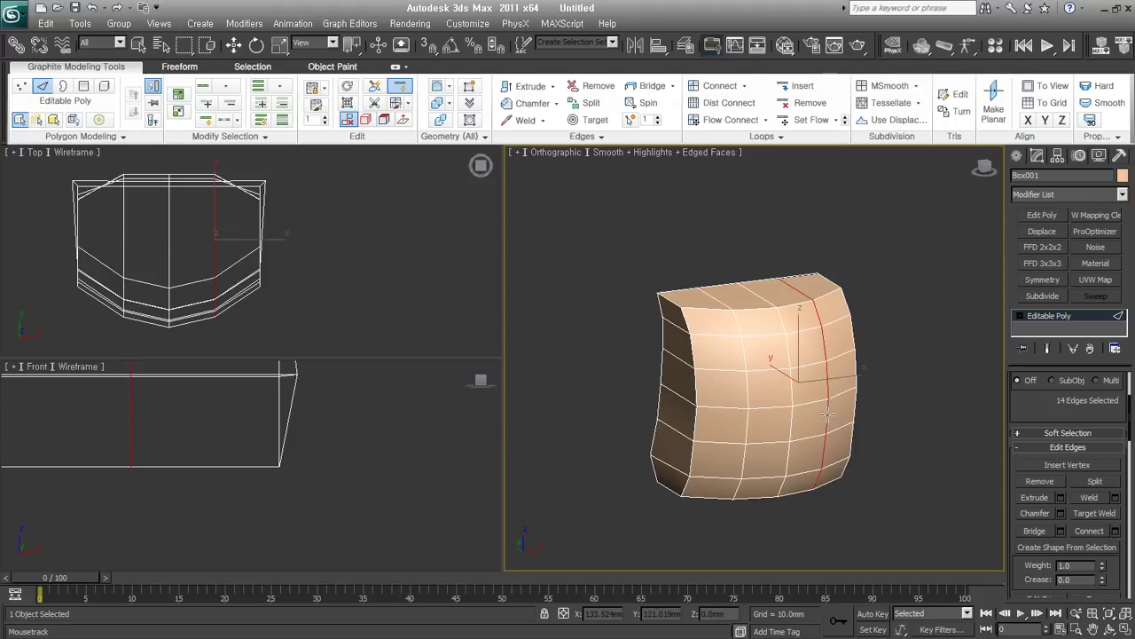
double_click(750, 426)
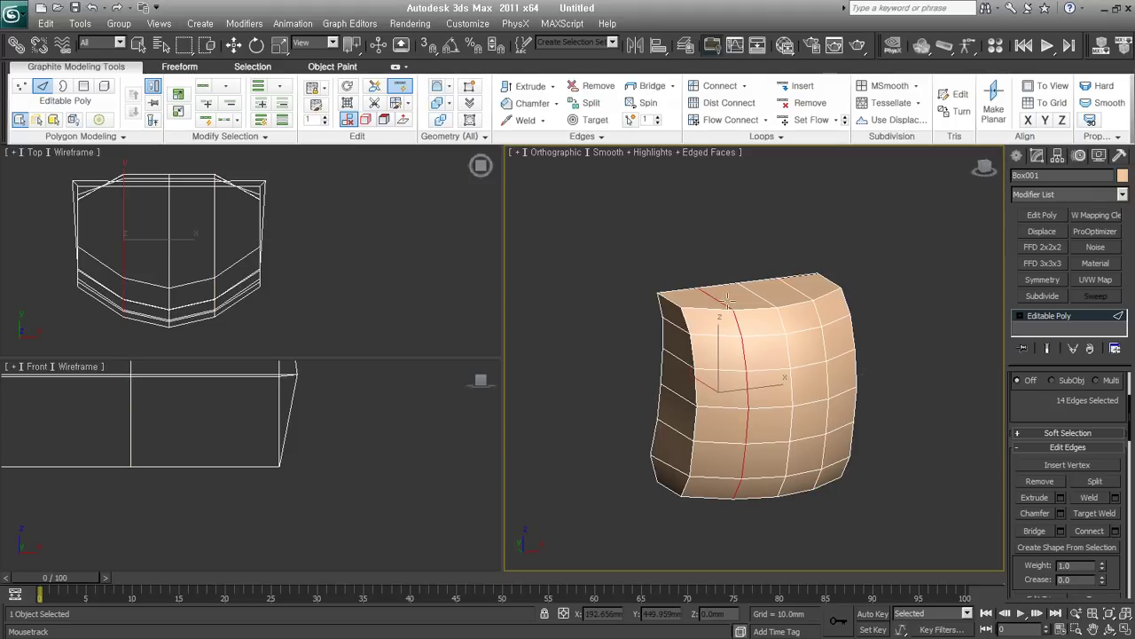
double_click(794, 422)
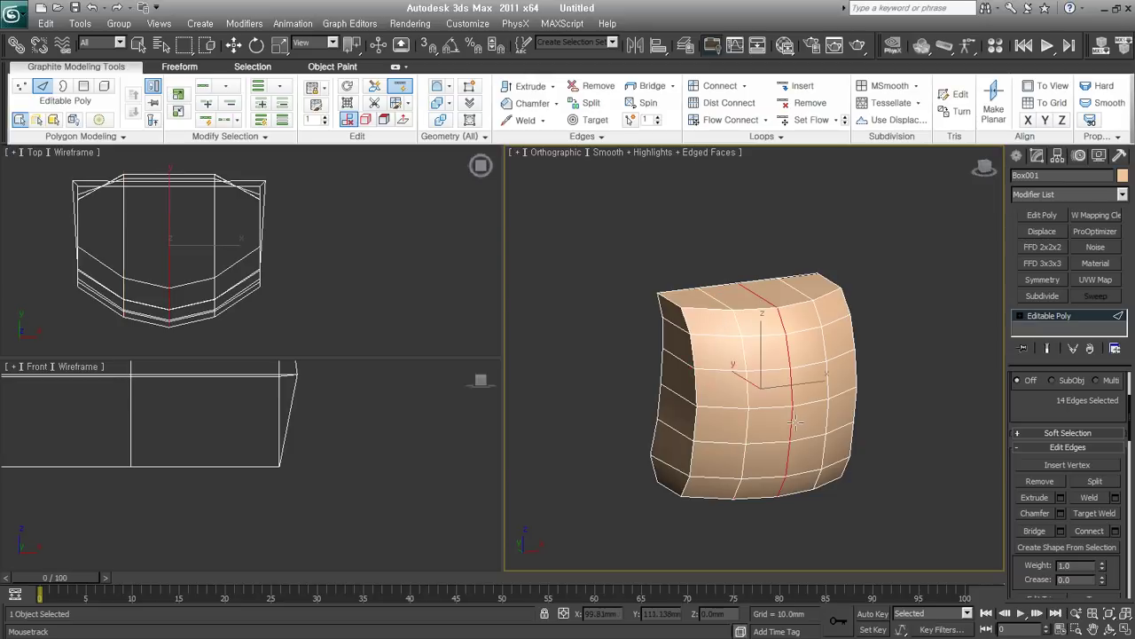
double_click(808, 360)
double_click(799, 328)
double_click(802, 405)
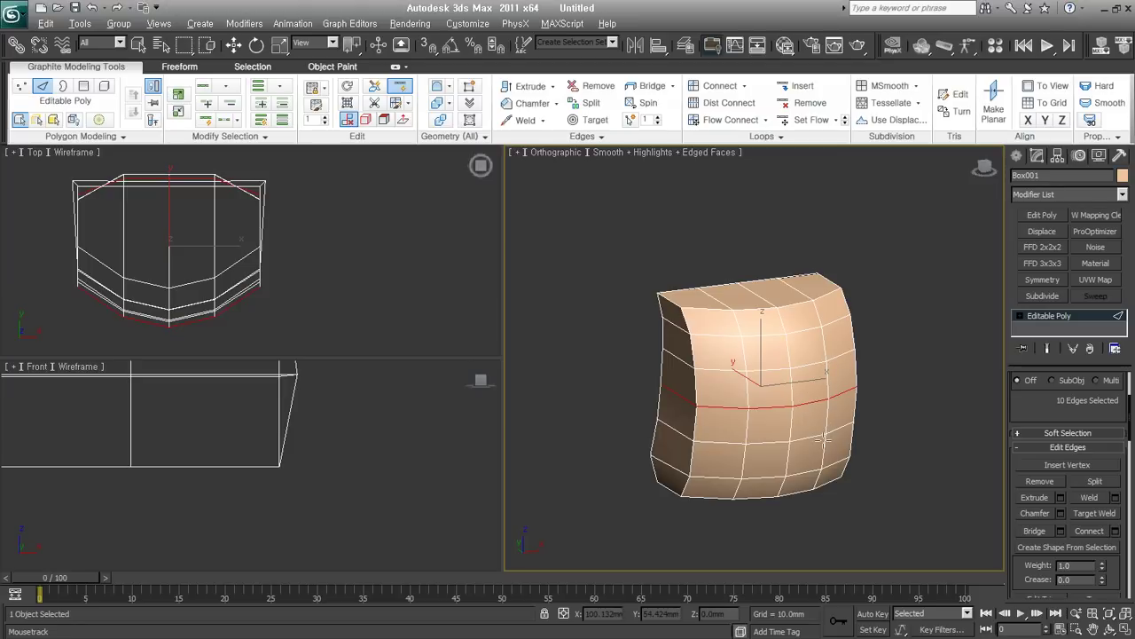
mouse_move(815, 403)
mouse_down()
mouse_move(817, 420)
mouse_move(832, 383)
mouse_move(844, 384)
mouse_move(842, 396)
mouse_up()
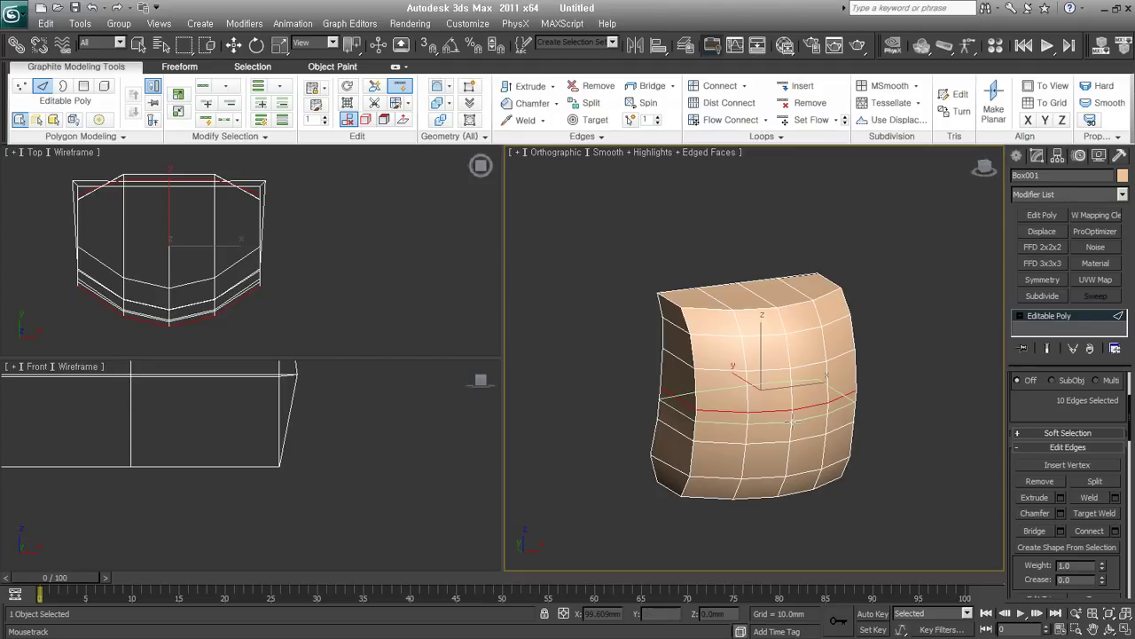
- Slide a vertical edge loop to the left, then leave Edge editing
double_click(795, 414)
mouse_move(796, 417)
mouse_down()
mouse_move(761, 419)
mouse_move(805, 416)
mouse_move(801, 437)
mouse_up()
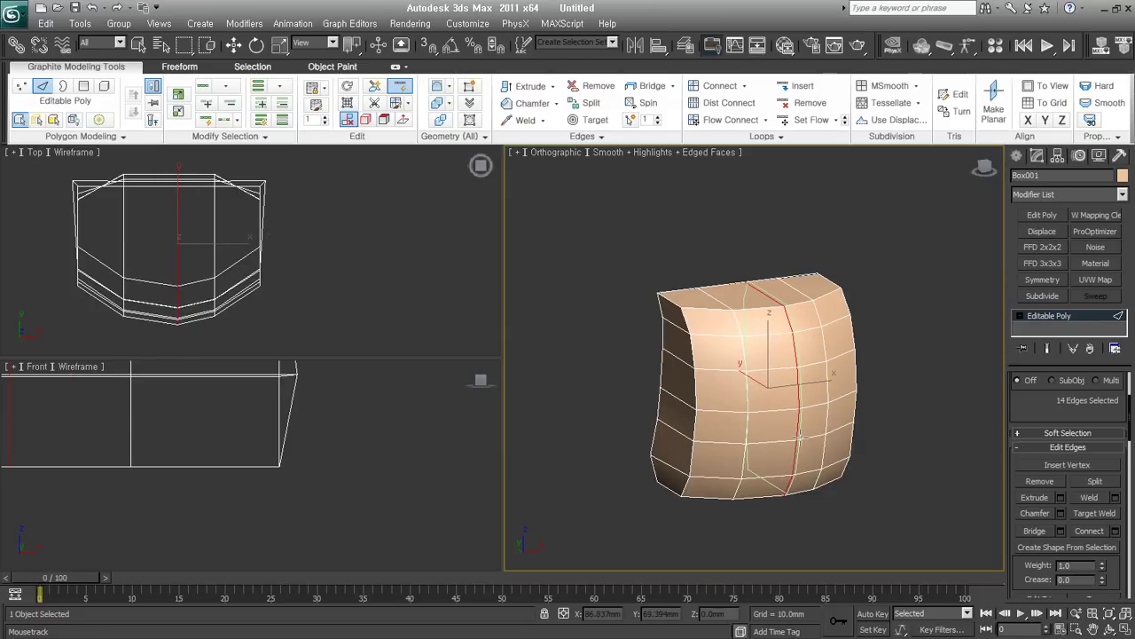
key(w)
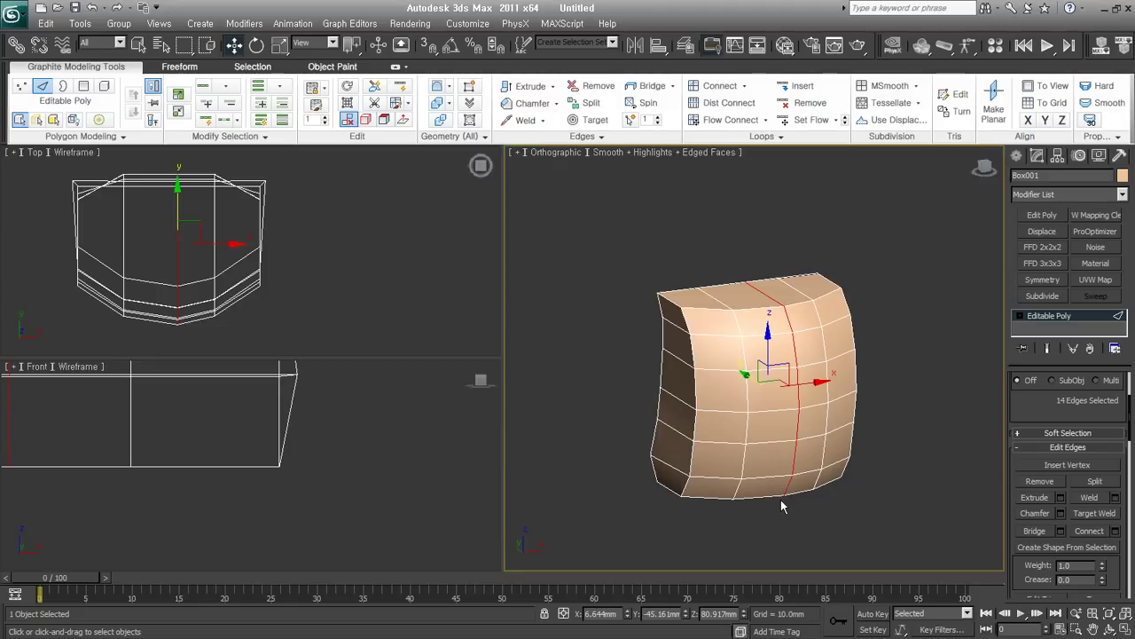
mouse_move(781, 484)
middle_down()
mouse_move(760, 439)
mouse_move(710, 417)
middle_up()
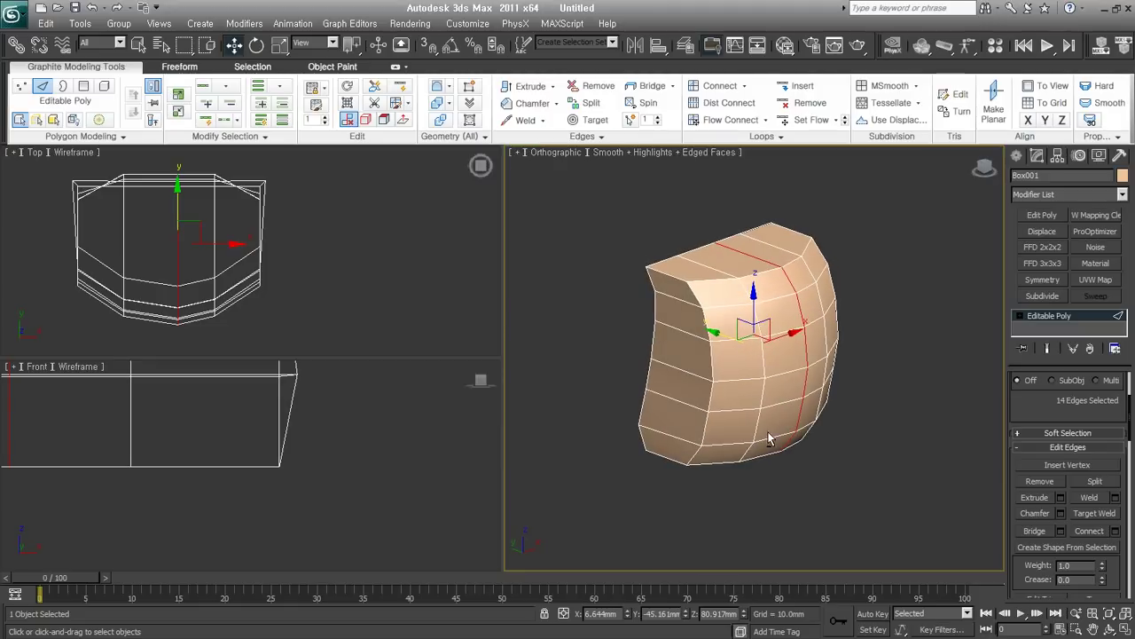
click(1082, 320)
- Delete Box001, draw a 4×4-segment Plane001, and convert it to Editable Poly
key(Delete)
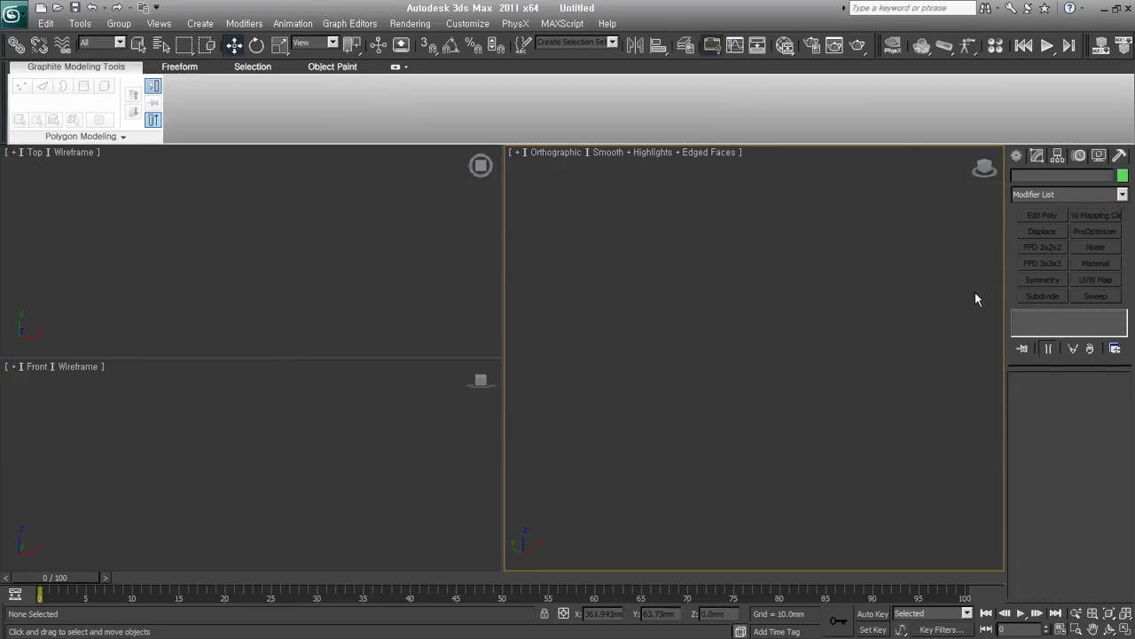
click(396, 68)
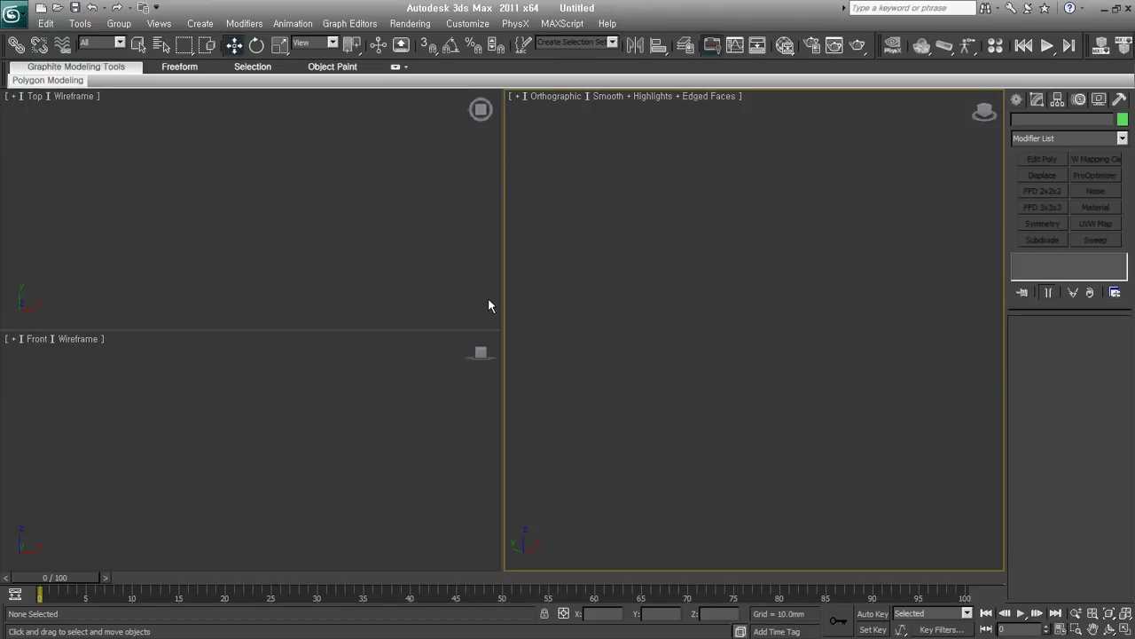
click(1016, 100)
click(1097, 249)
mouse_move(809, 295)
mouse_down()
mouse_move(793, 476)
mouse_move(809, 419)
mouse_move(801, 423)
mouse_up()
right_click(801, 423)
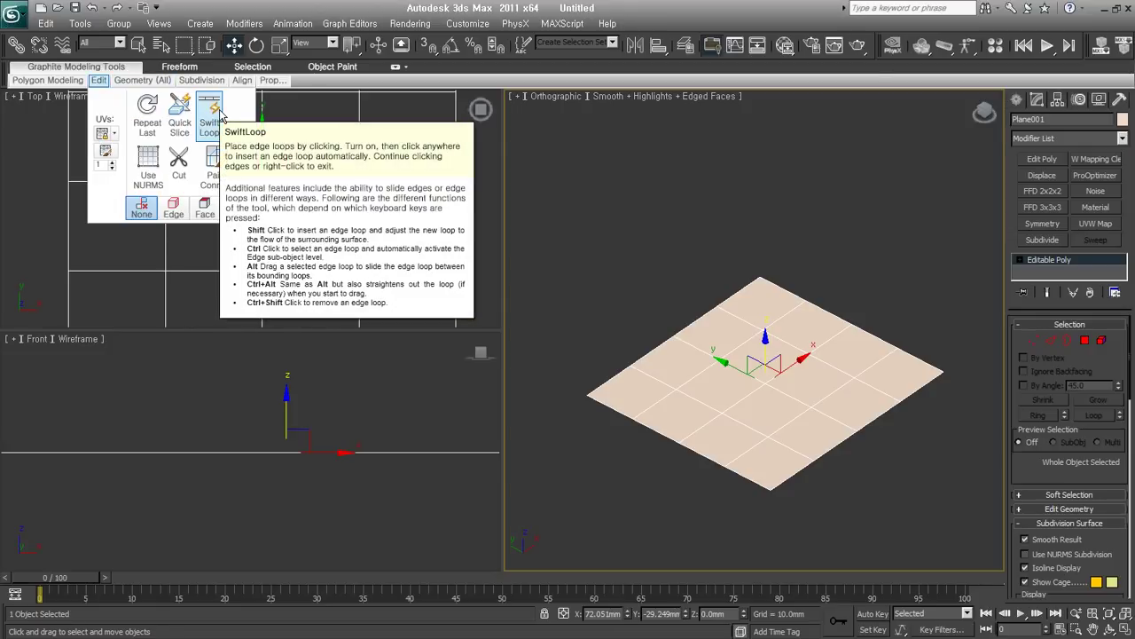
mouse_move(210, 117)
click(213, 117)
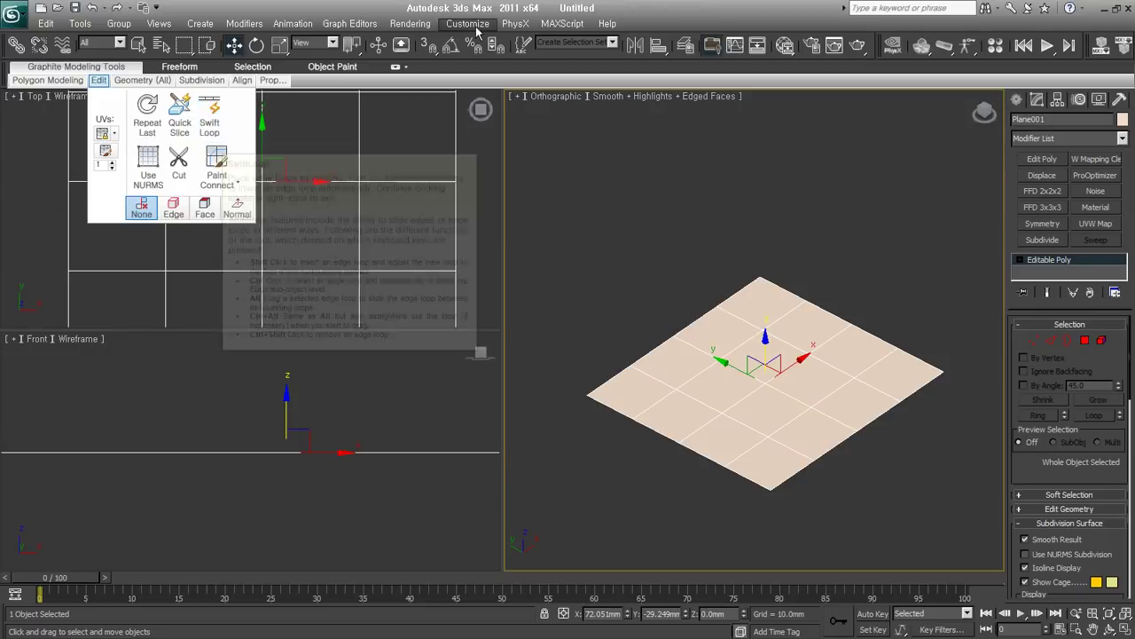
alt+middle_drag(842, 415, 828, 414)
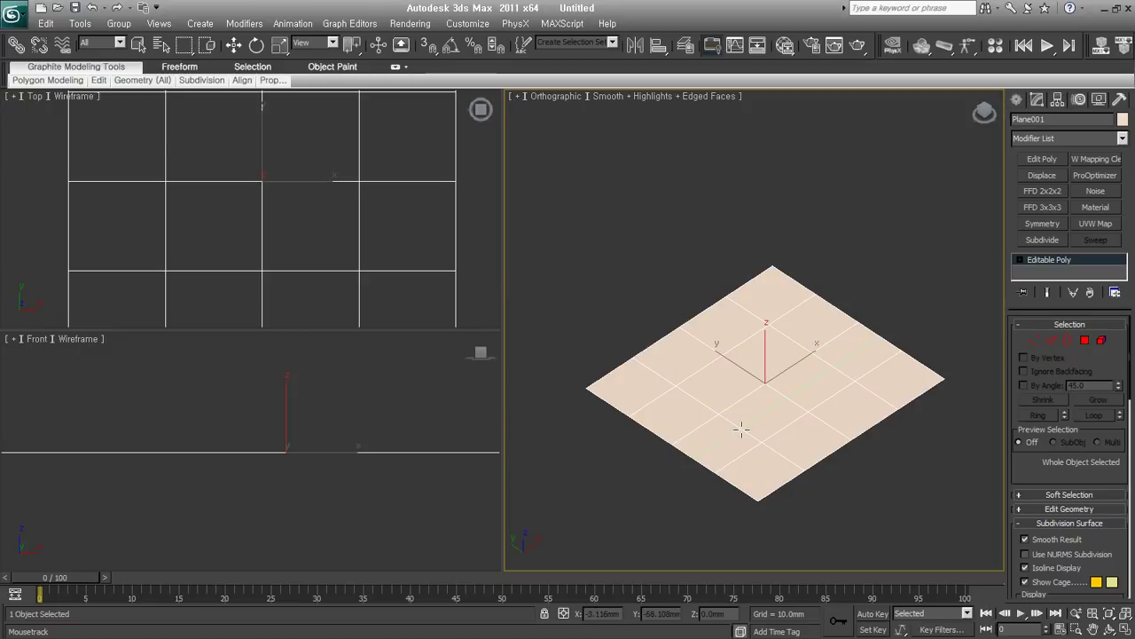
- Undo the last loops, rebuild the 4×4 edge grid, and add one extra loop across the plane
key(ctrl+z)
key(ctrl+z)
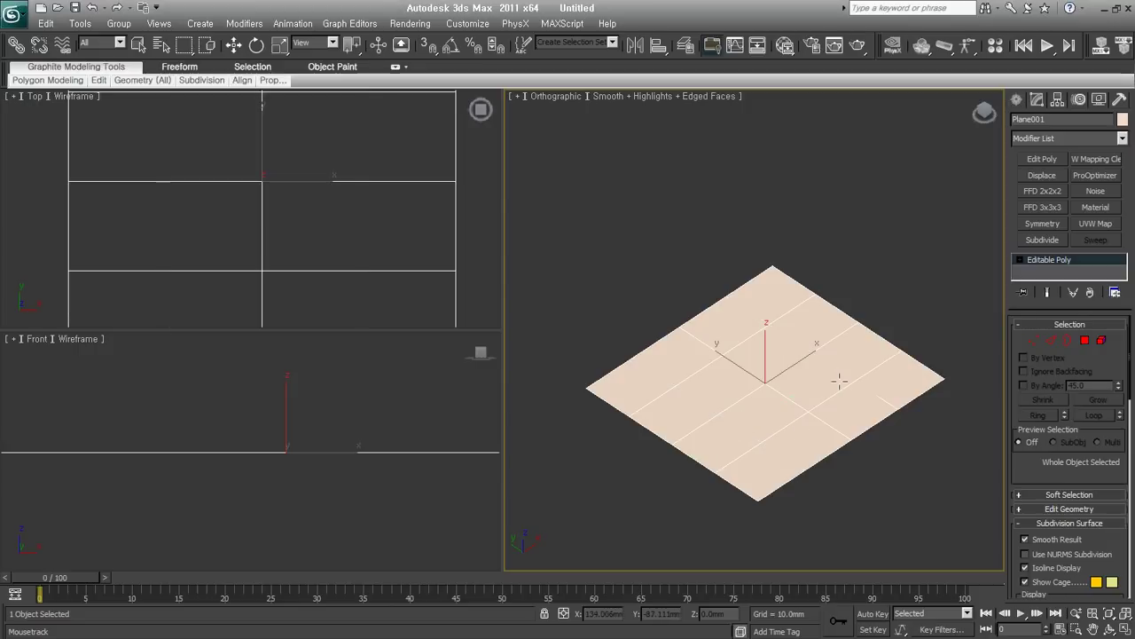
key(ctrl+z)
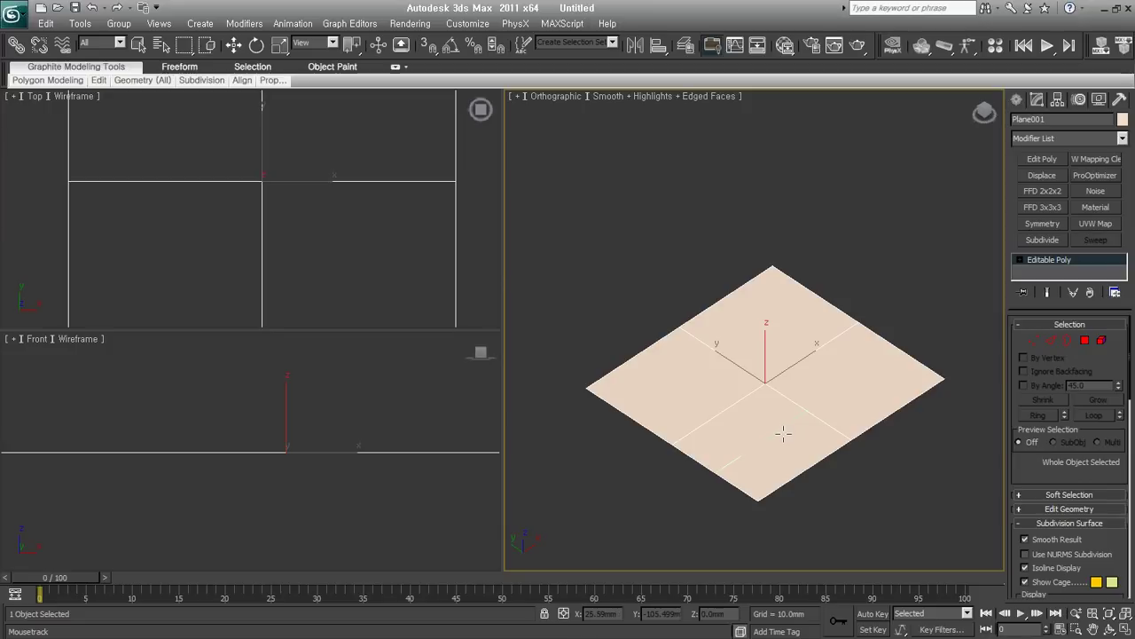
click(718, 390)
click(700, 402)
click(798, 348)
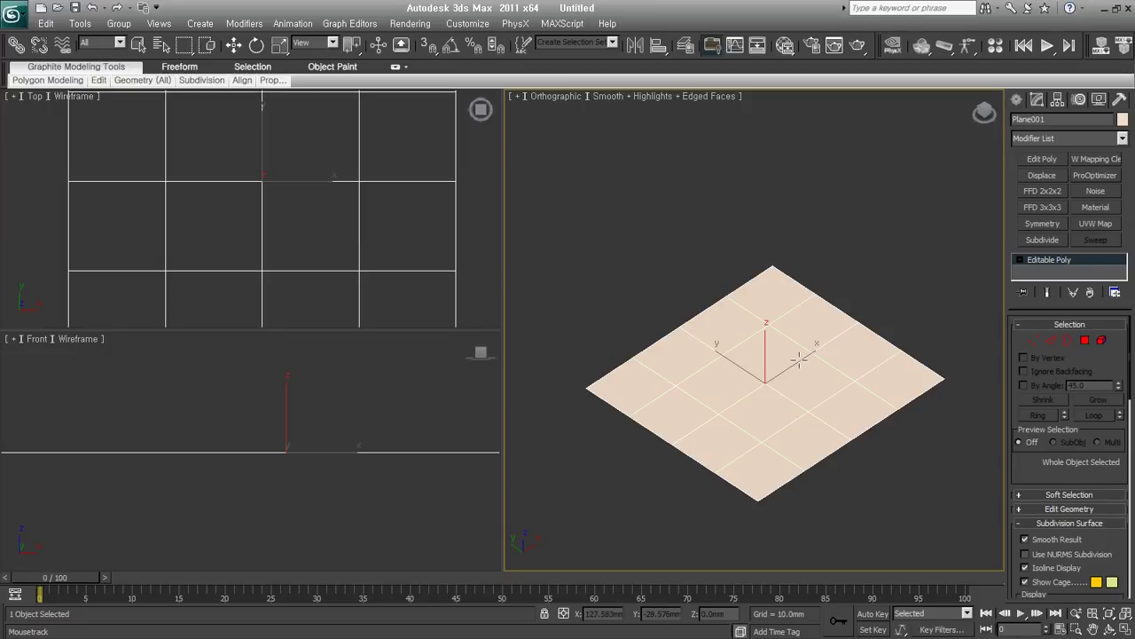
click(788, 424)
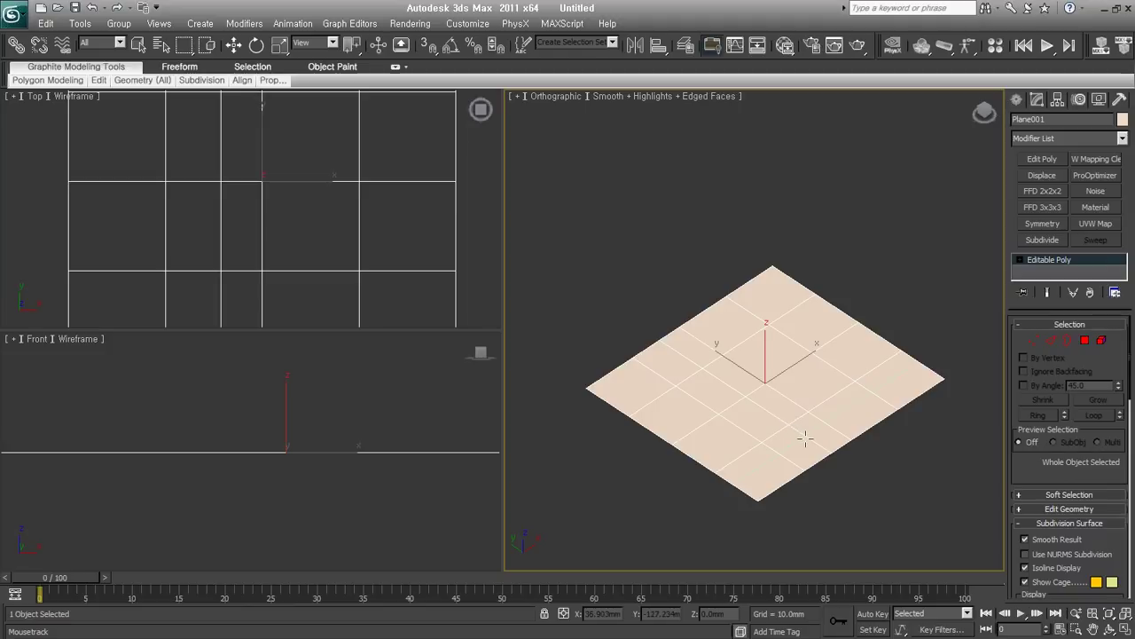
key(2)
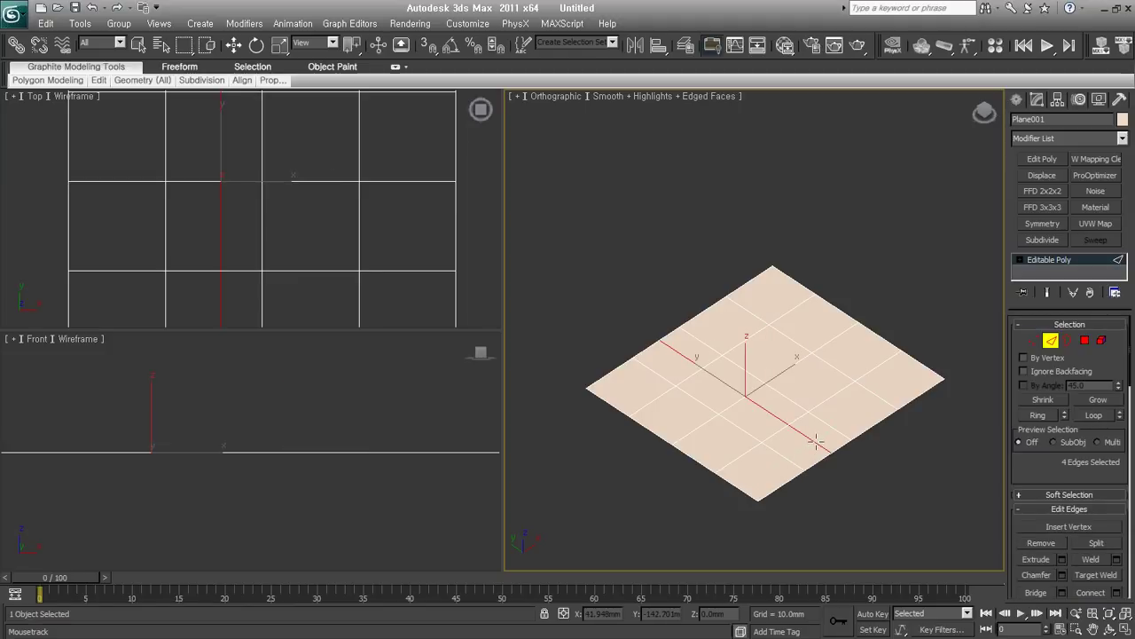
- Slide the extra edge loop to the left, then exit Edge sub-object level
mouse_move(814, 448)
mouse_down()
mouse_move(796, 448)
mouse_move(825, 428)
mouse_up()
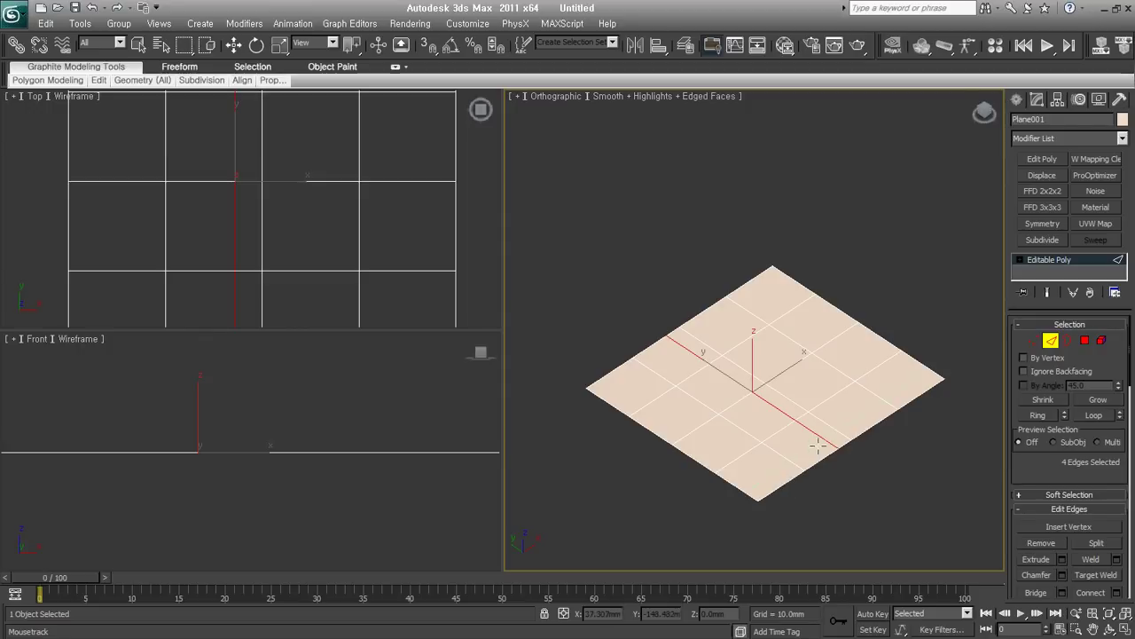
alt+middle_drag(789, 483, 816, 428)
key(w)
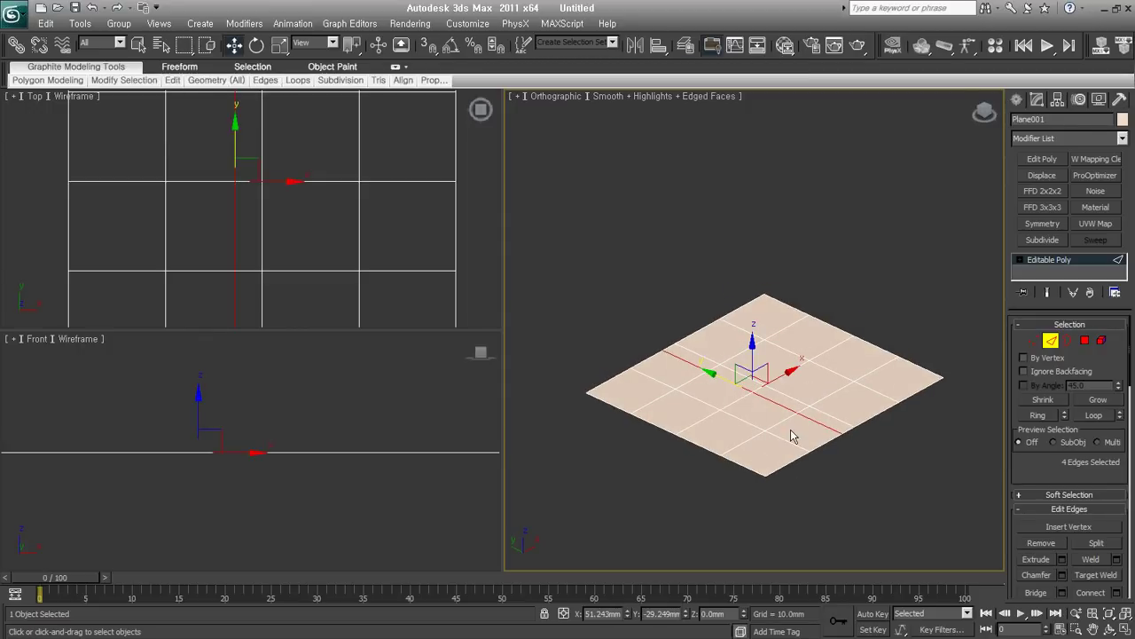
middle_drag(810, 446, 809, 409)
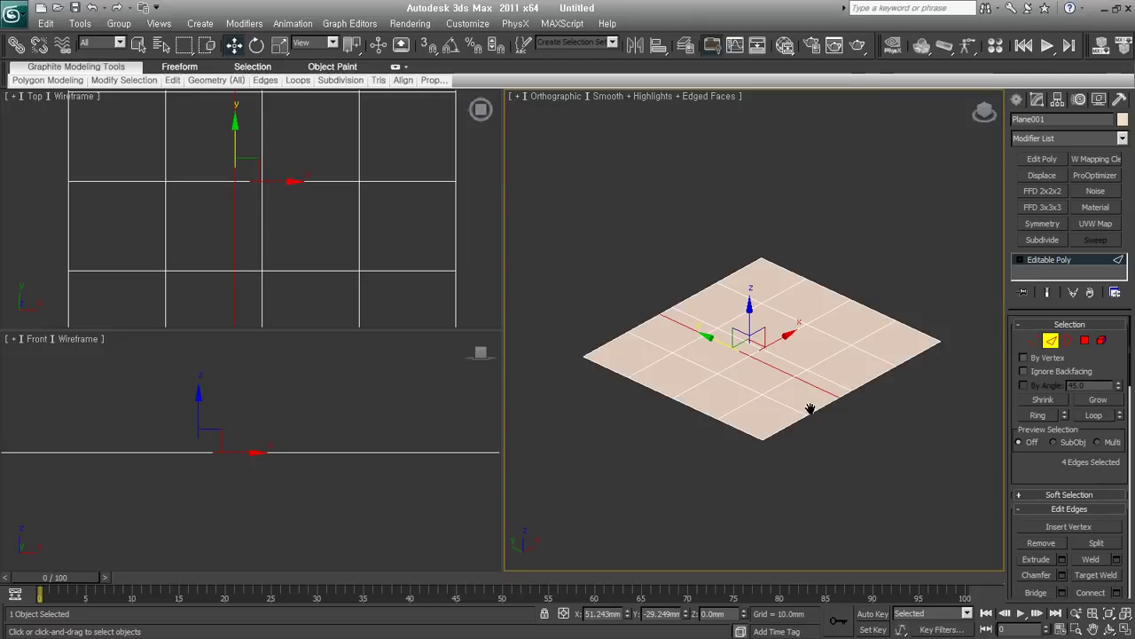
middle_drag(810, 409, 824, 391)
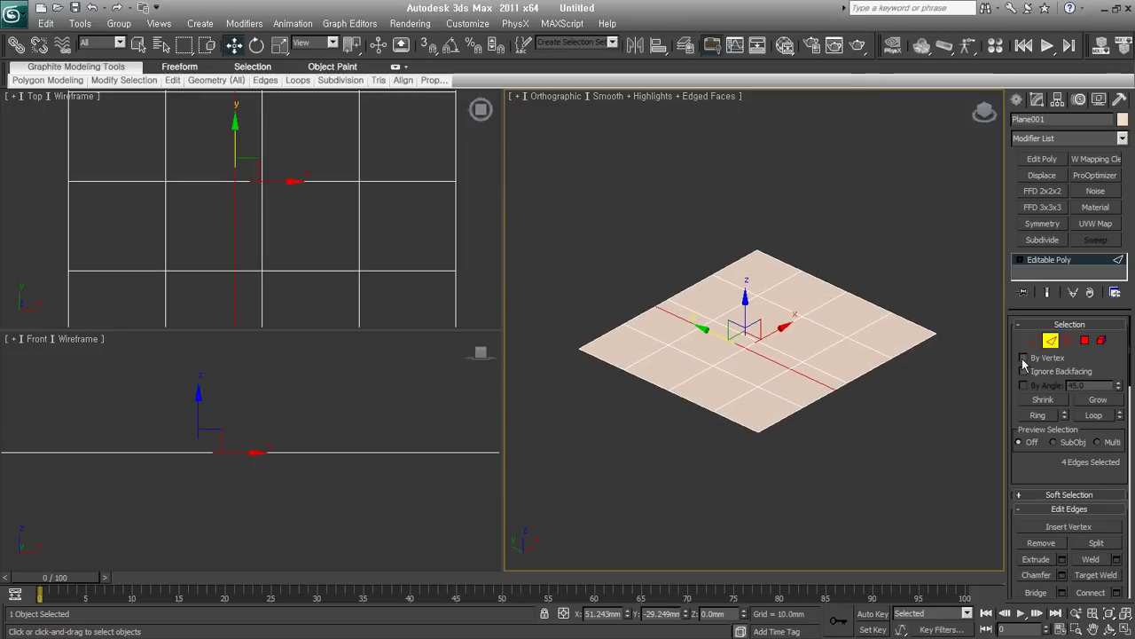
click(1051, 343)
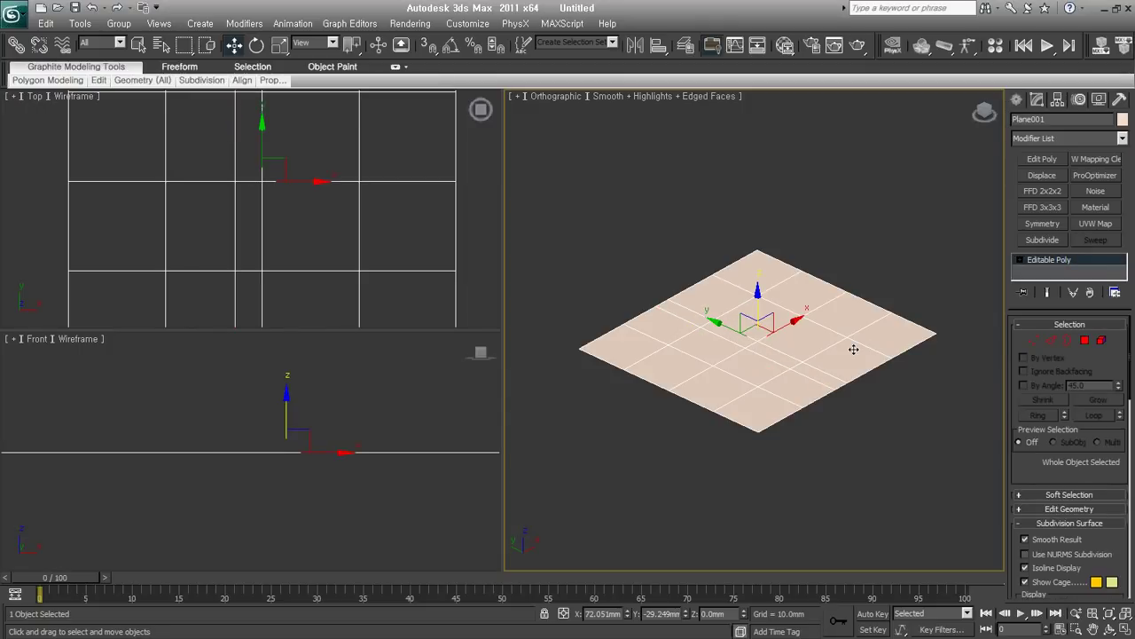
- Delete Plane001 and make the Top view active
key(Delete)
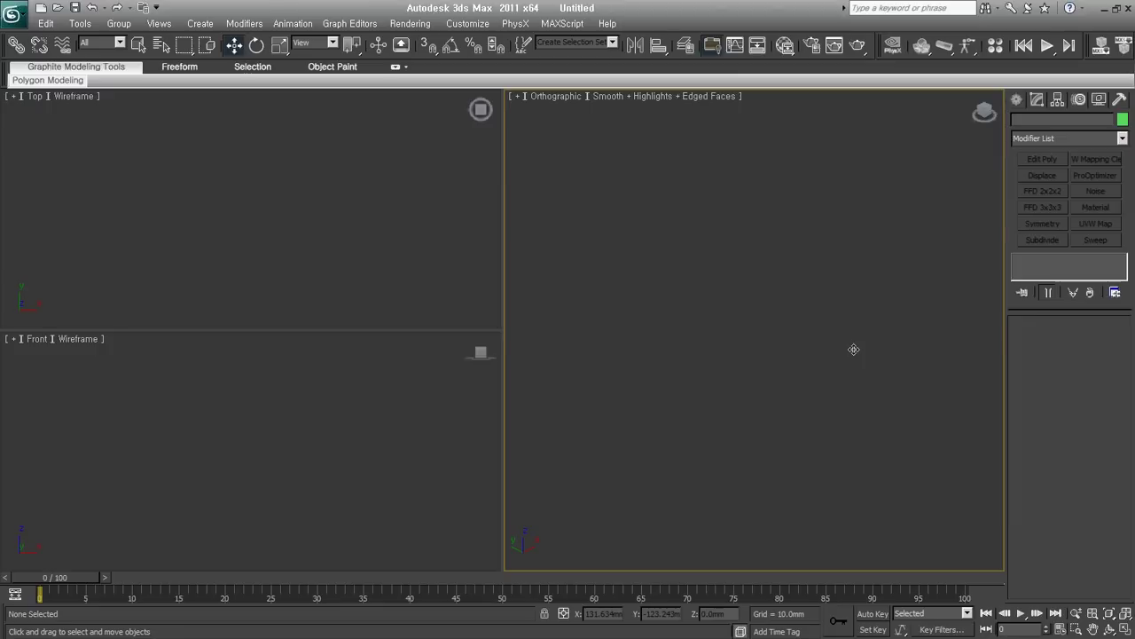
click(303, 221)
click(606, 405)
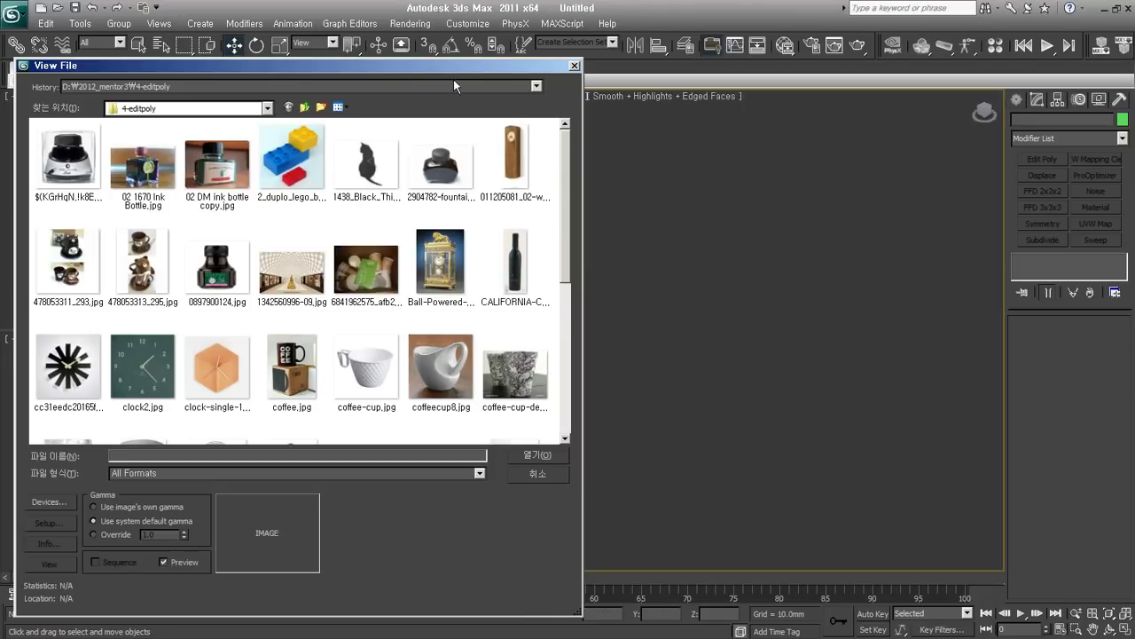
- Browse the image files and open lego bricks_detail.jpg in an image viewer
drag(453, 71, 477, 29)
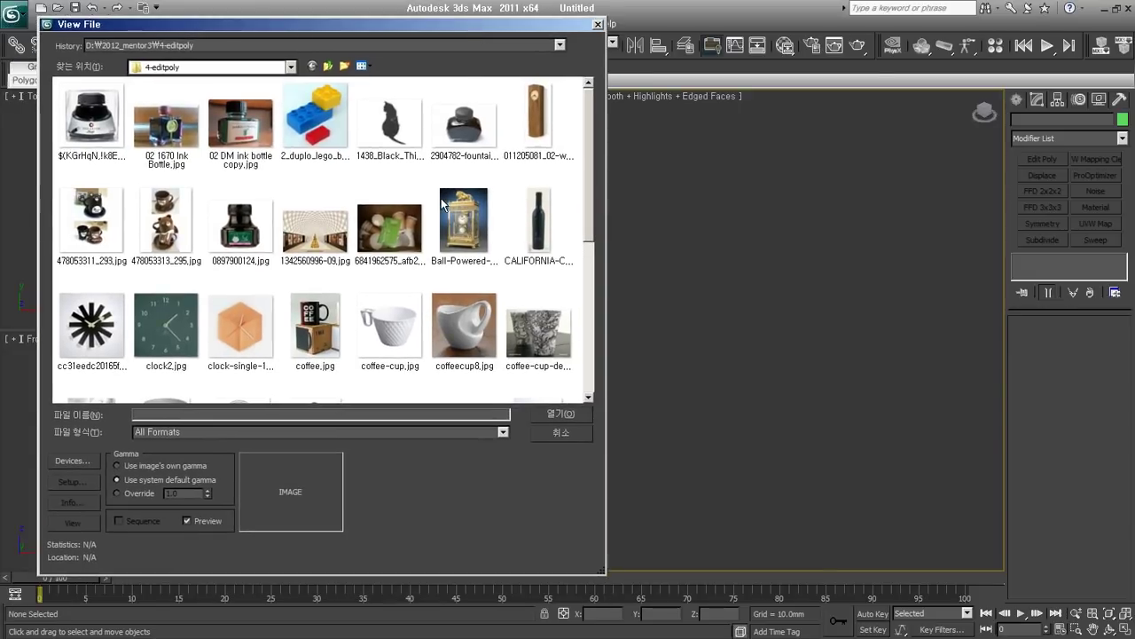
scroll(593, 135, down, 1)
scroll(593, 118, up, 1)
click(554, 217)
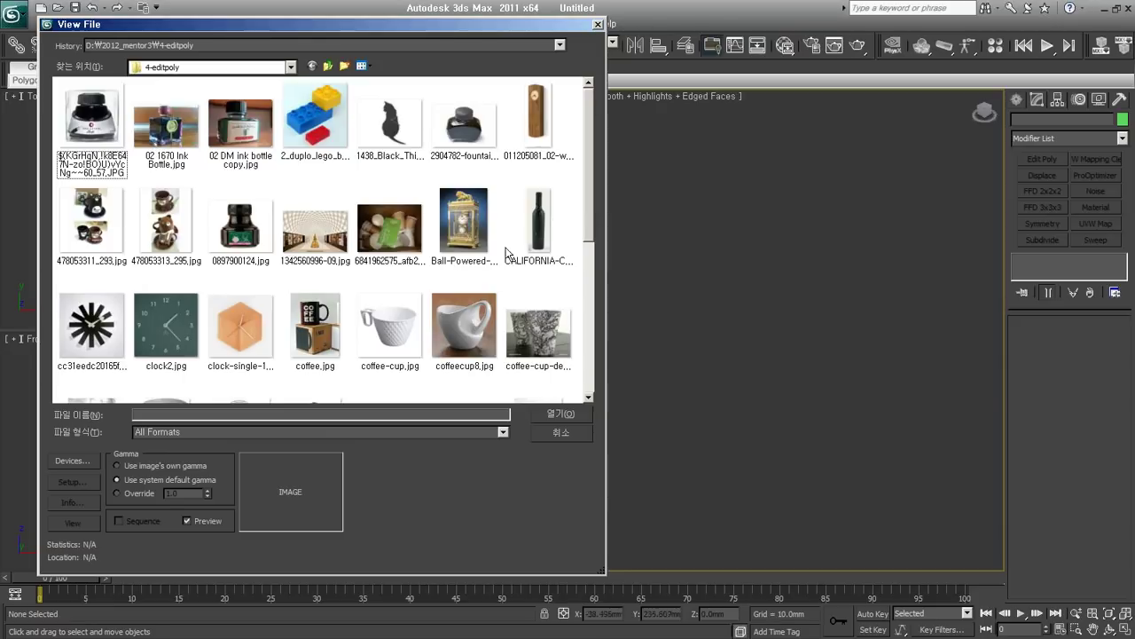
mouse_move(241, 326)
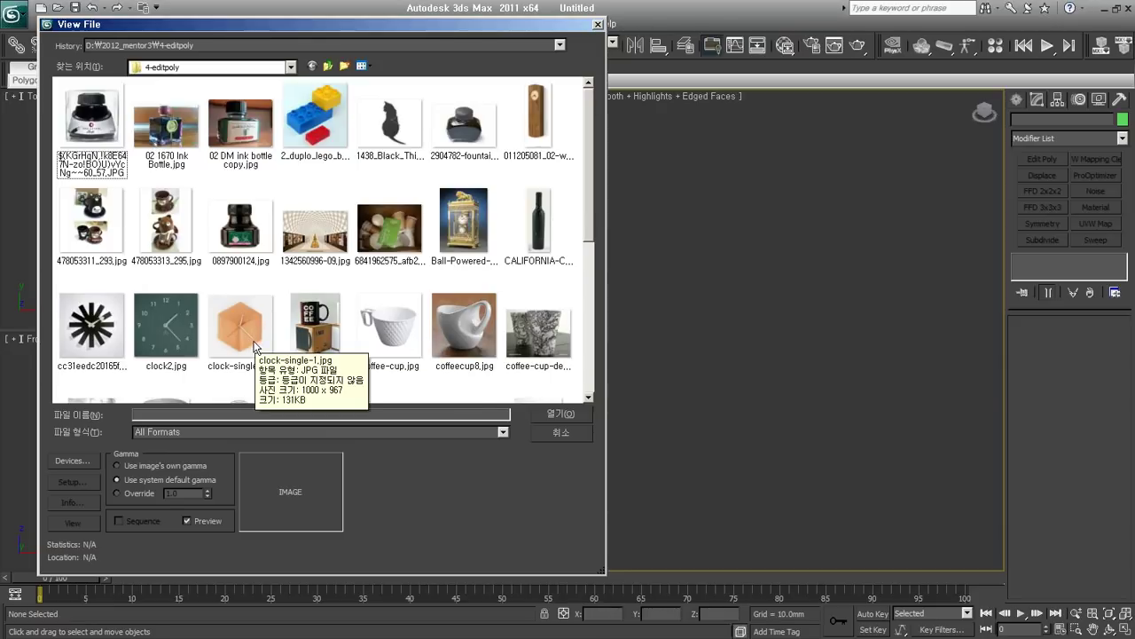
scroll(510, 281, down, 3)
scroll(514, 284, down, 3)
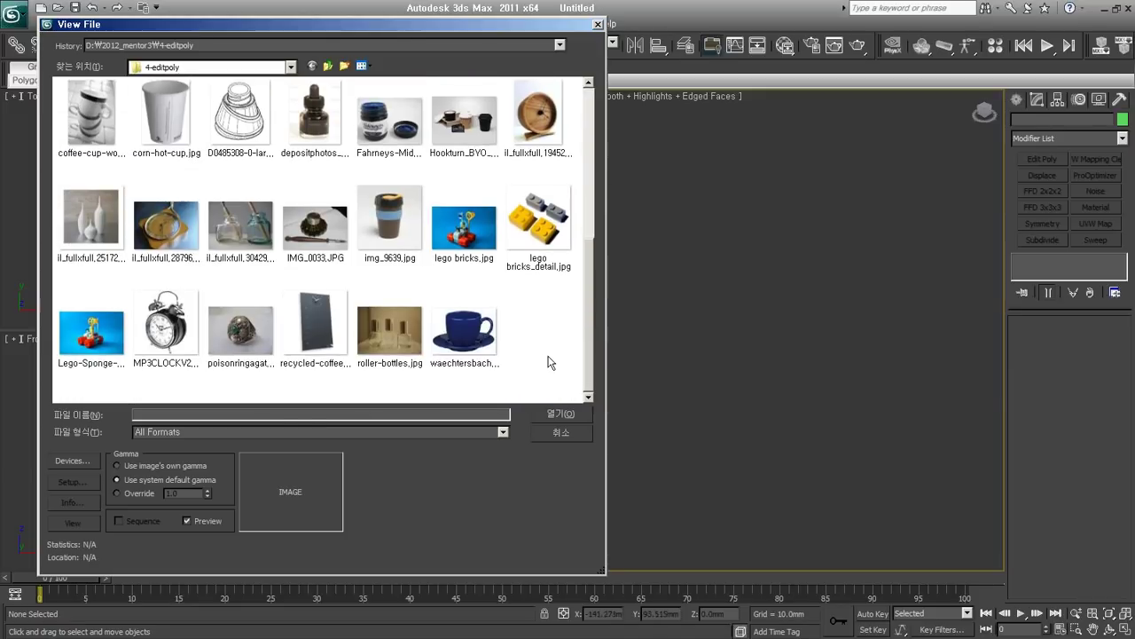
click(479, 348)
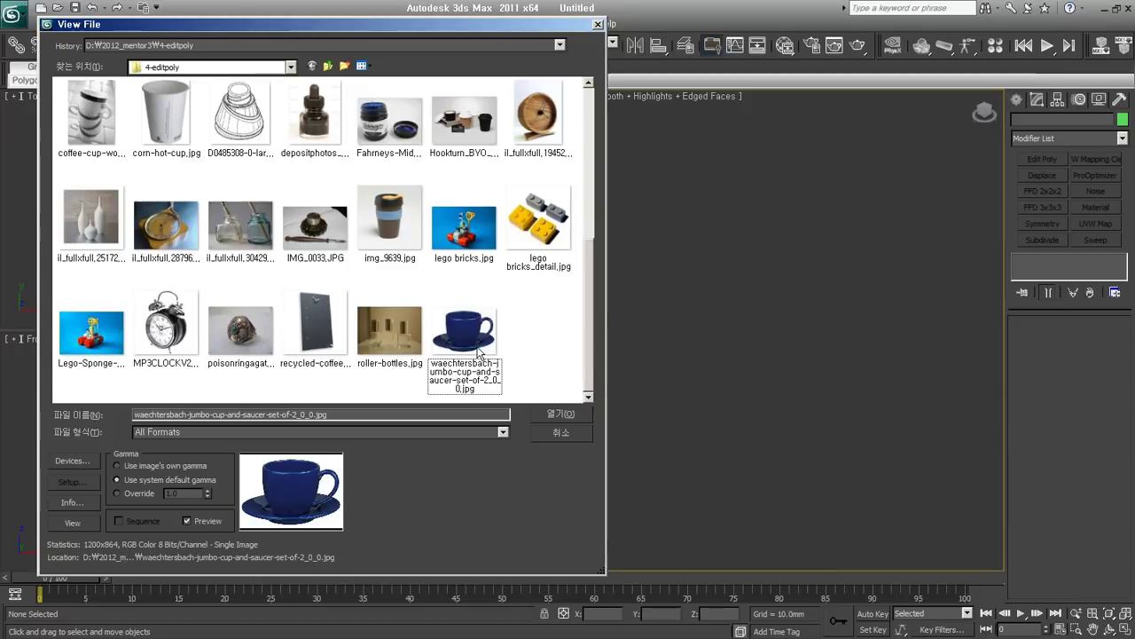
click(546, 233)
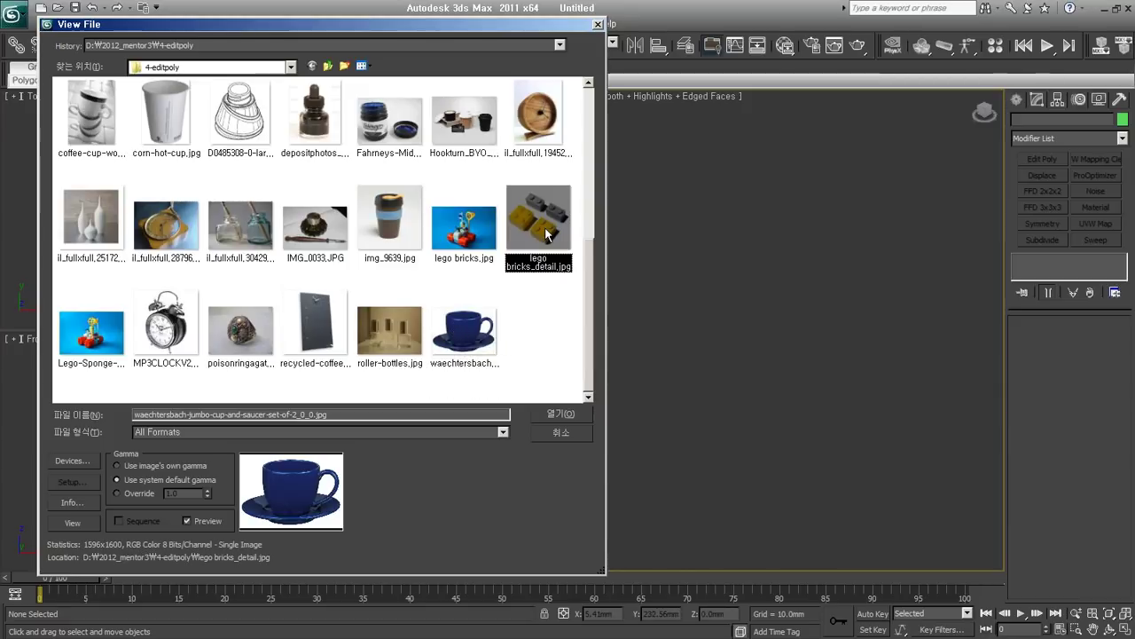
double_click(545, 233)
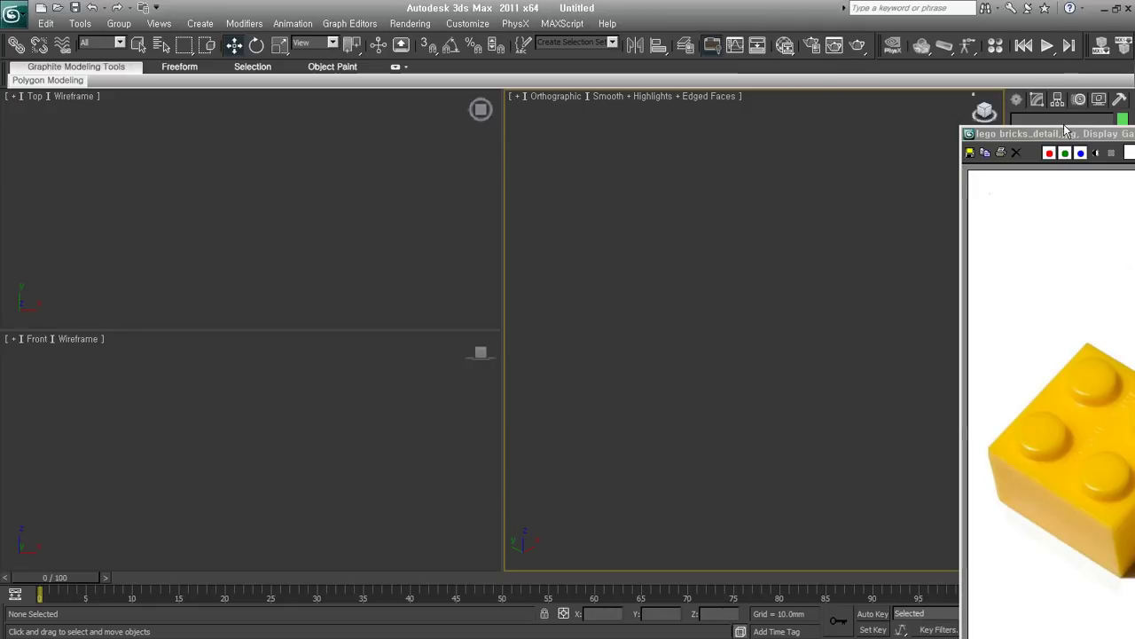
- Shrink the lego photo window over the upper-left view, then switch to Perspective
drag(1060, 134, 98, 16)
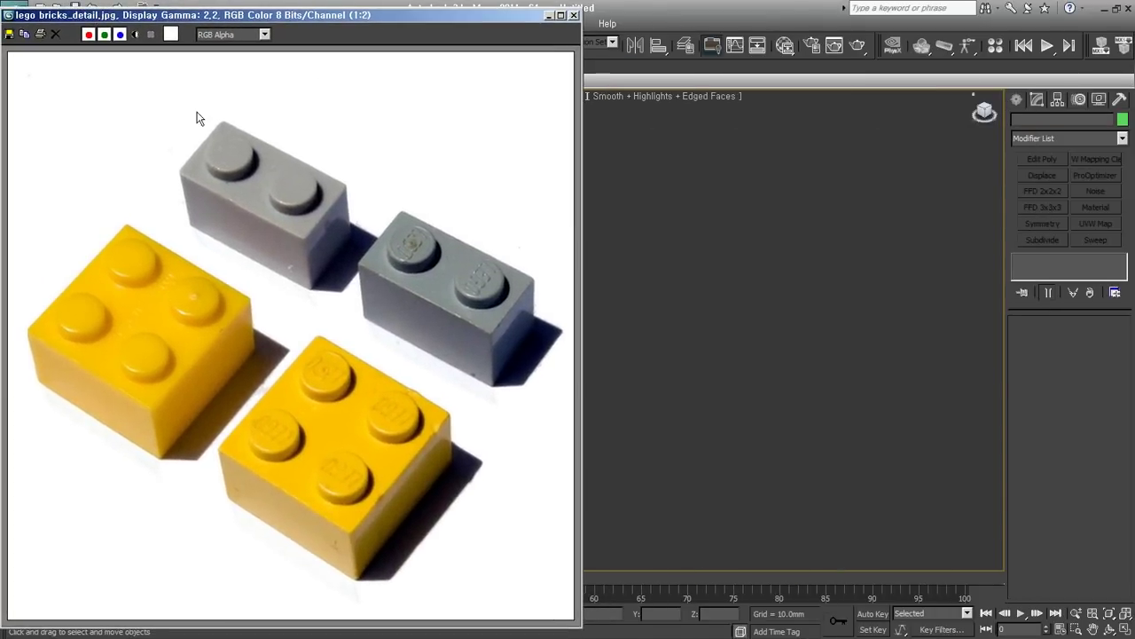
click(710, 348)
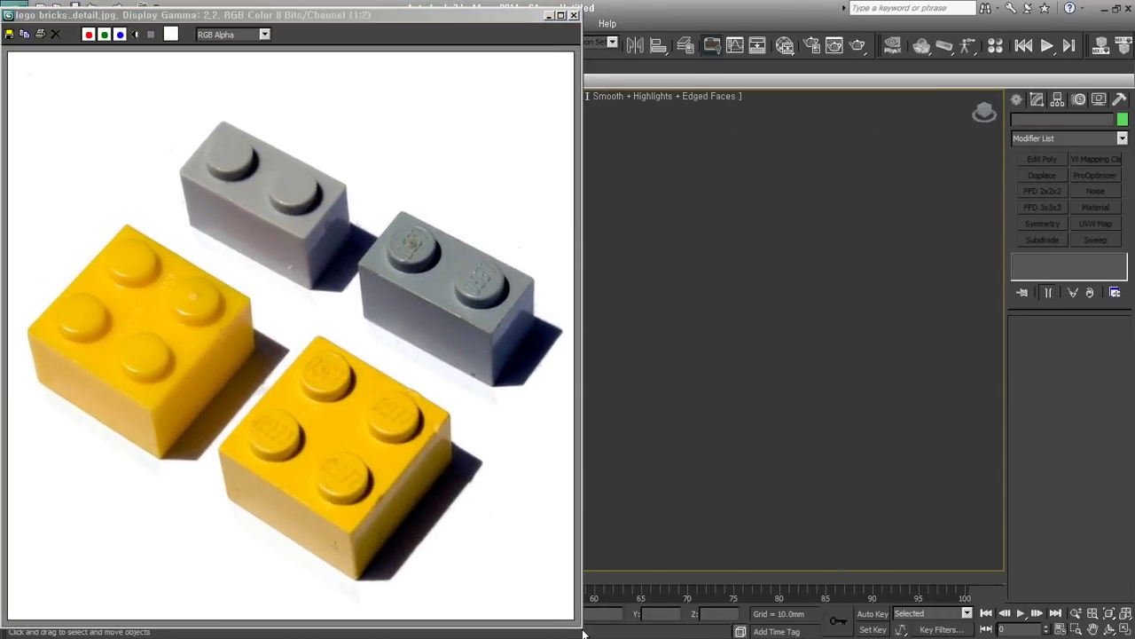
drag(578, 625, 406, 418)
scroll(212, 252, down, 2)
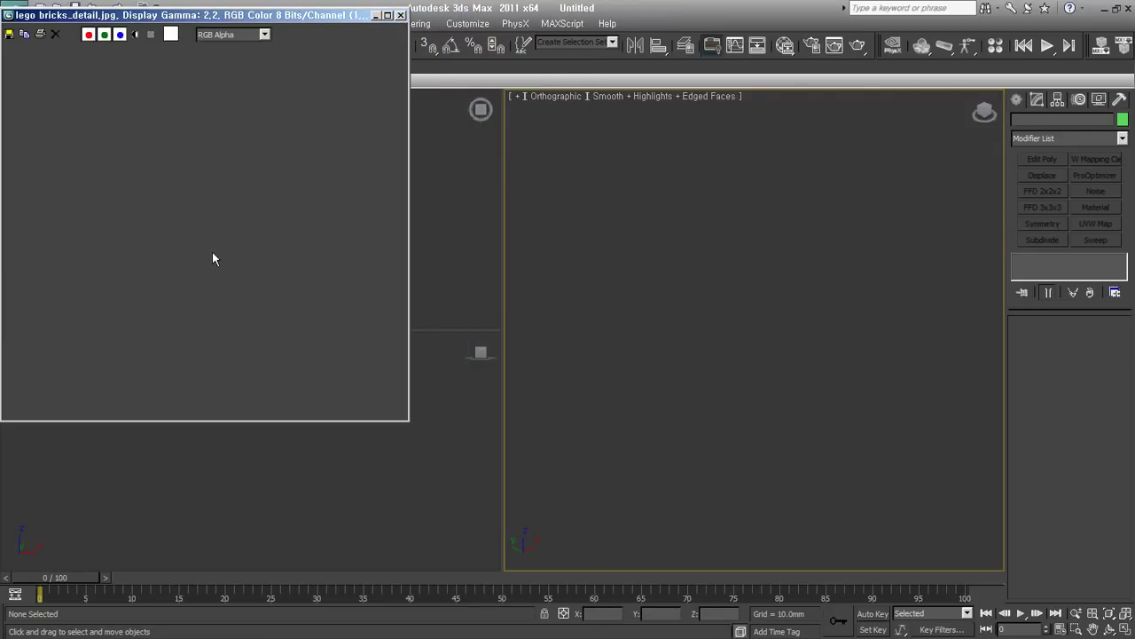
drag(330, 15, 358, 120)
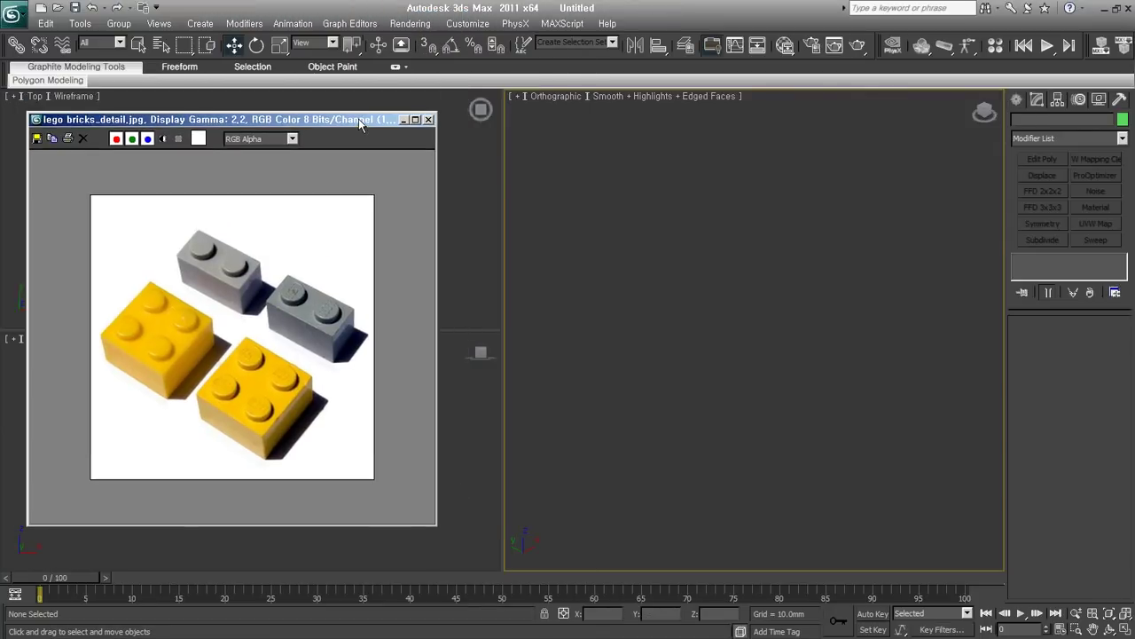
drag(436, 522, 325, 450)
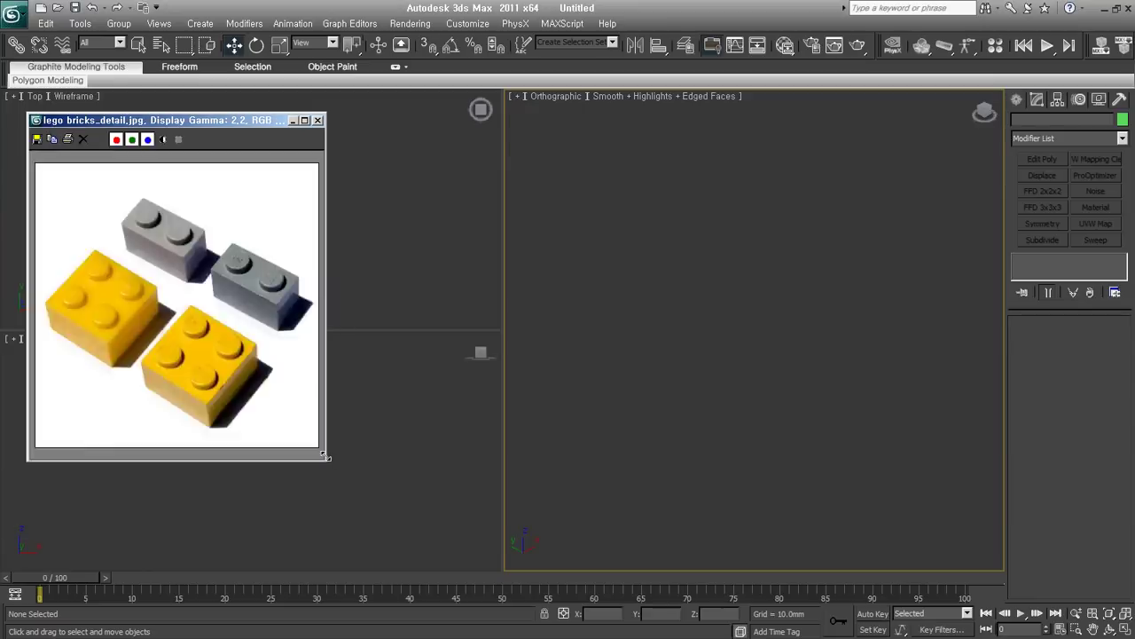
click(1018, 99)
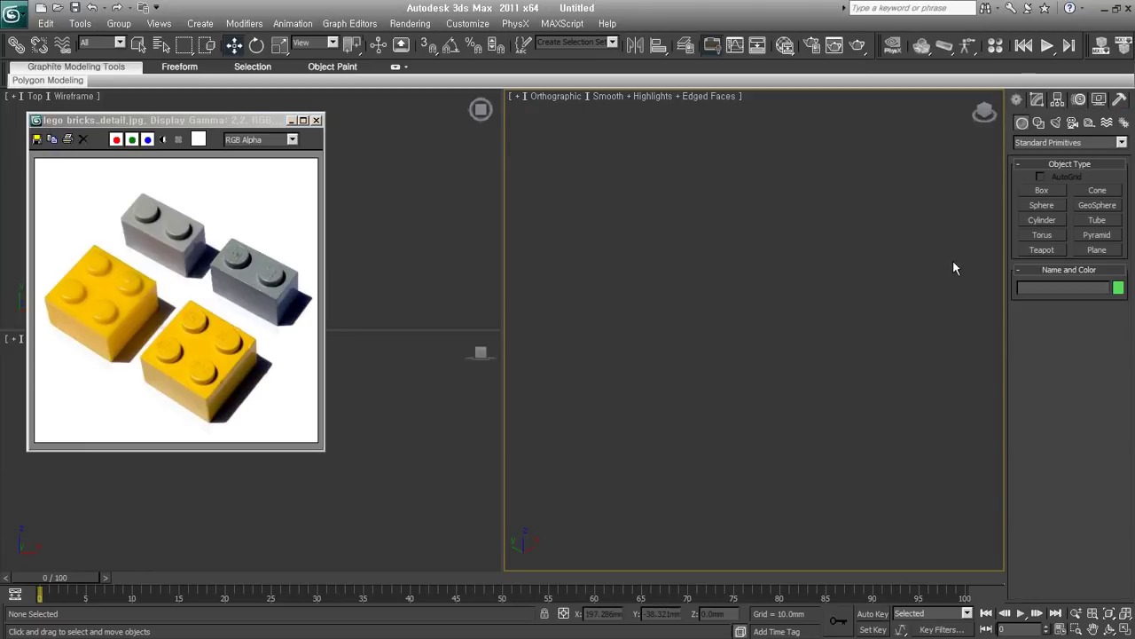
key(p)
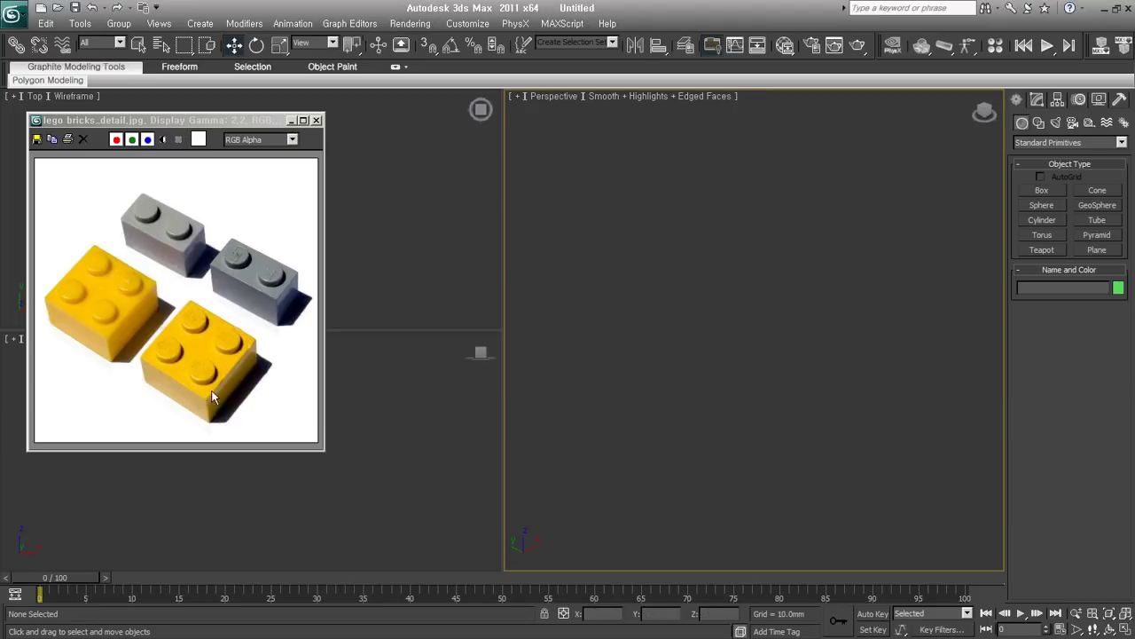
- Drag out a box and reduce its length and width segments to 1
click(1042, 190)
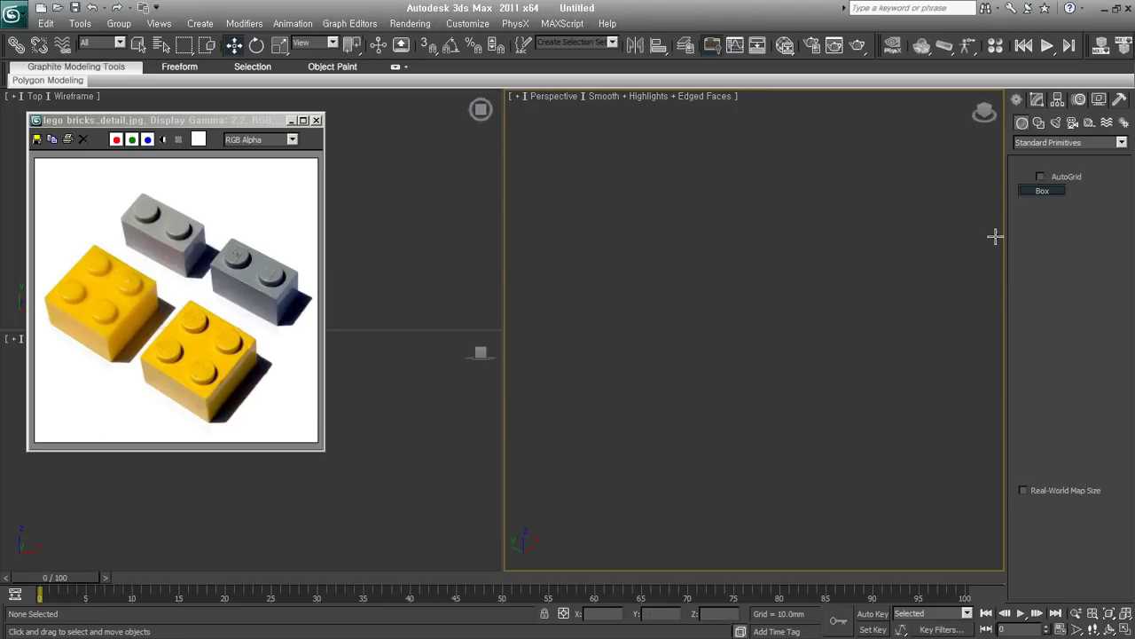
drag(729, 353, 744, 468)
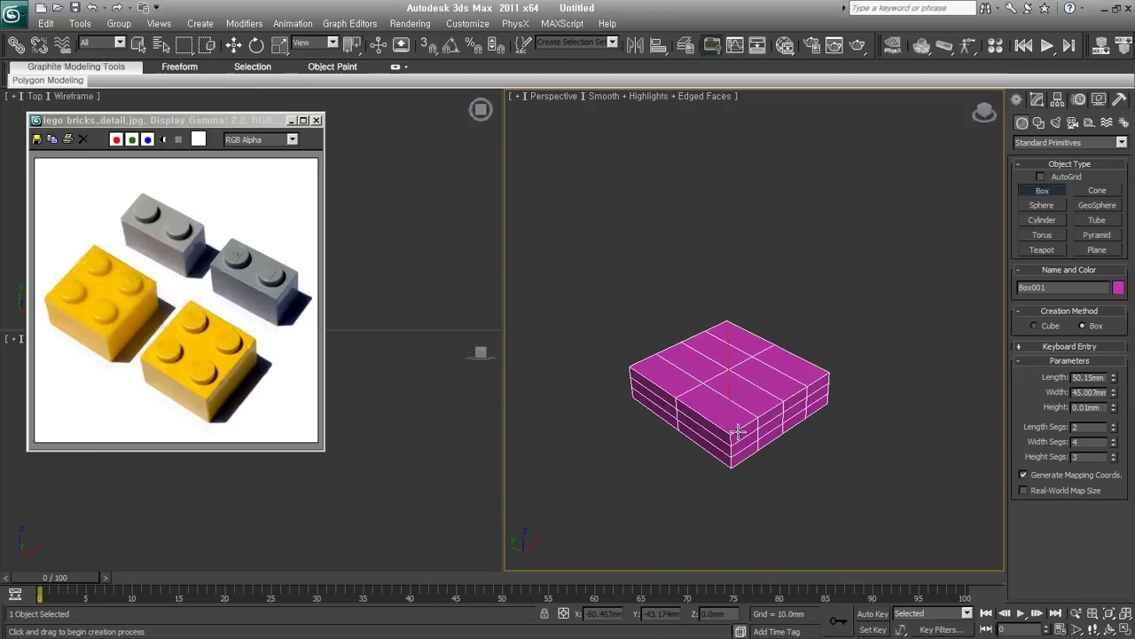
click(747, 424)
click(1114, 430)
drag(1114, 444, 1114, 466)
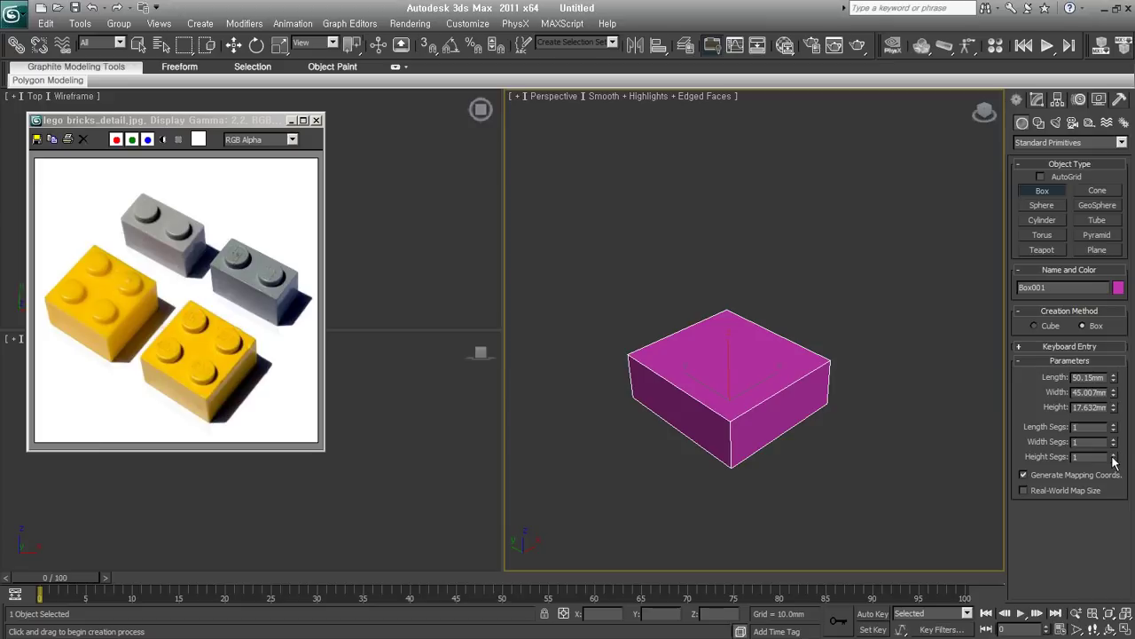
- Set the box to Length 50, Width 50, Height 20 mm and convert it to Editable Poly
double_click(1091, 377)
text(50)
key(Tab)
text(50)
key(Tab)
text(20)
key(Return)
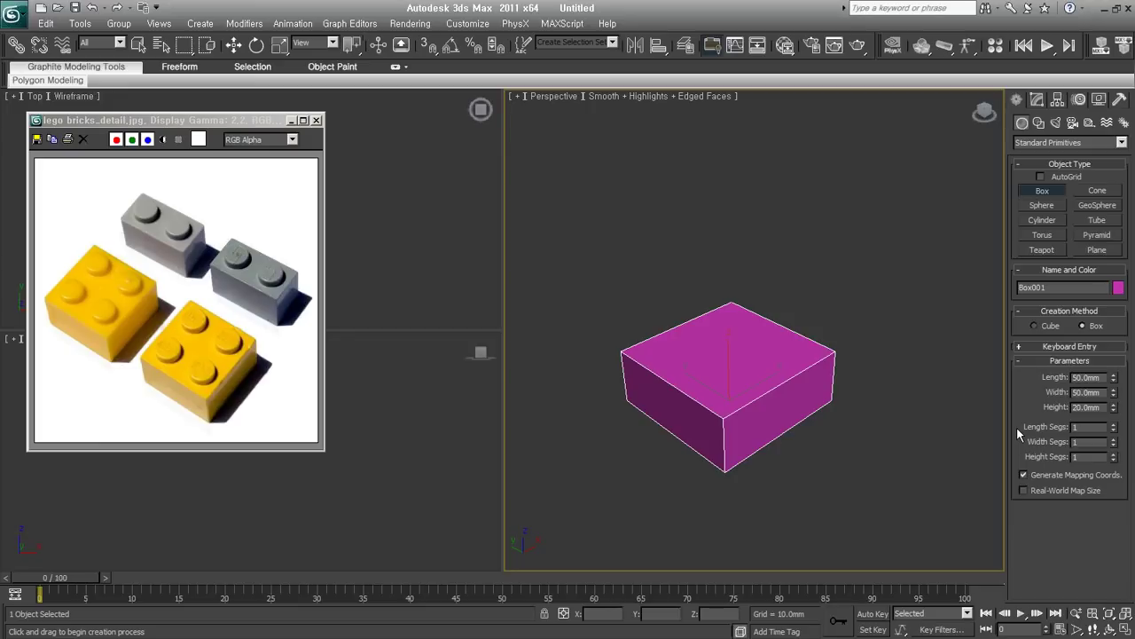
key(ctrl+e)
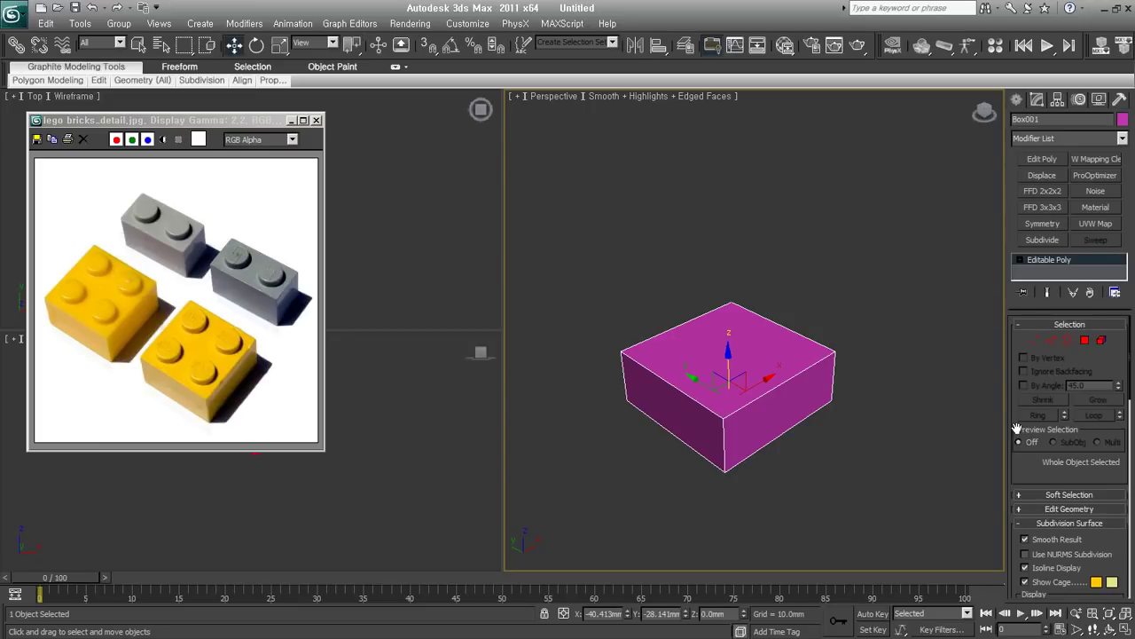
- Enter Edge level and window-select all twelve edges of Box001
click(1050, 339)
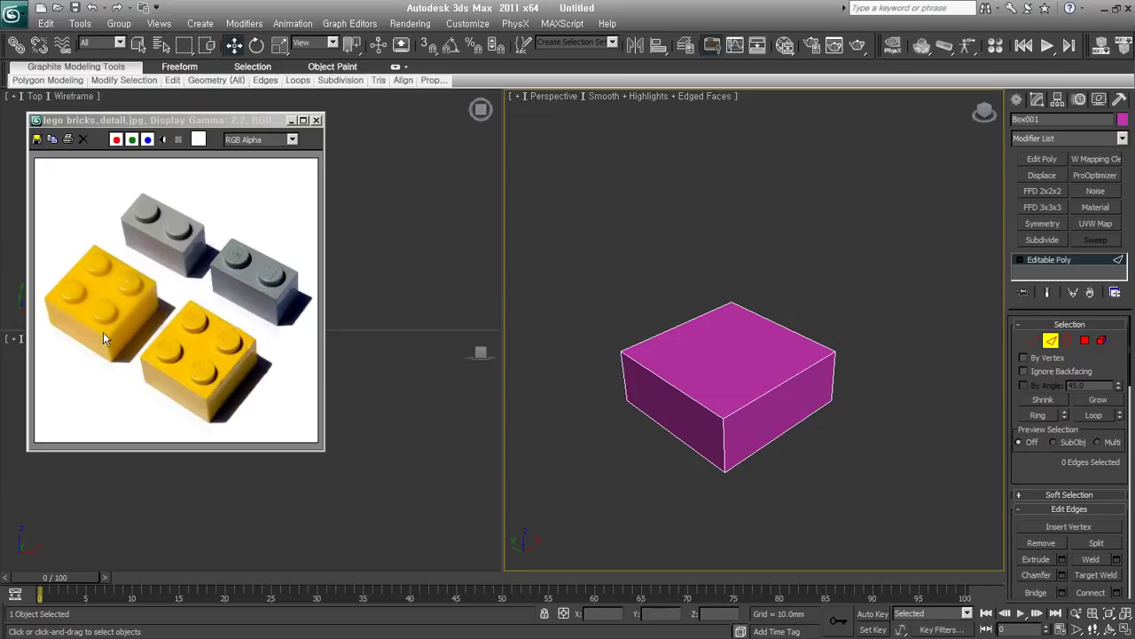
drag(573, 261, 929, 520)
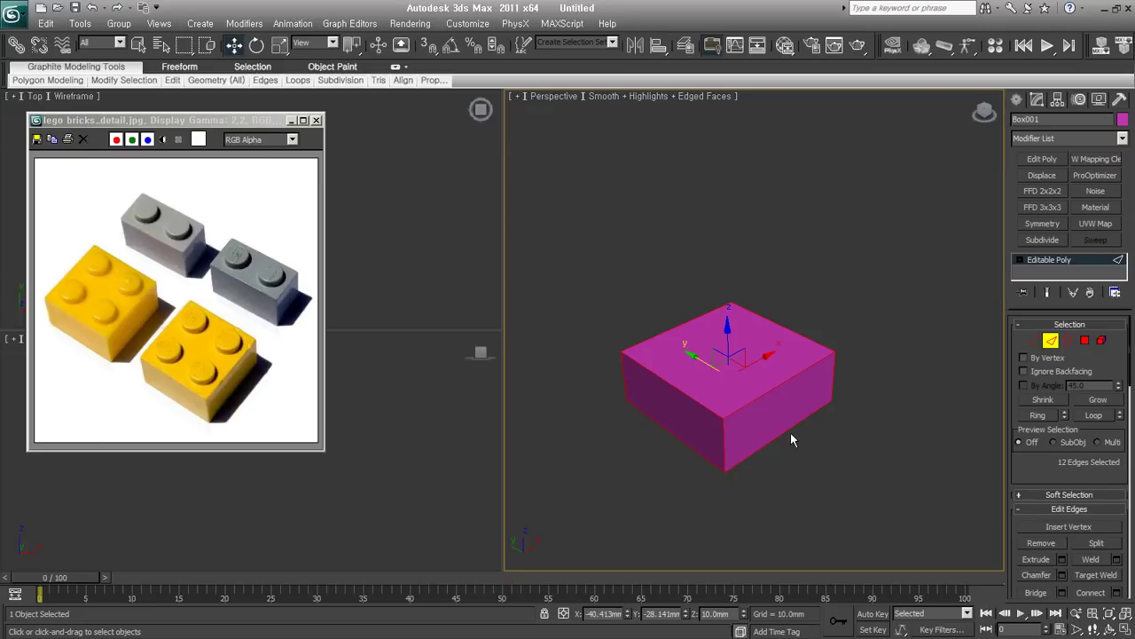
middle_drag(789, 421, 801, 418)
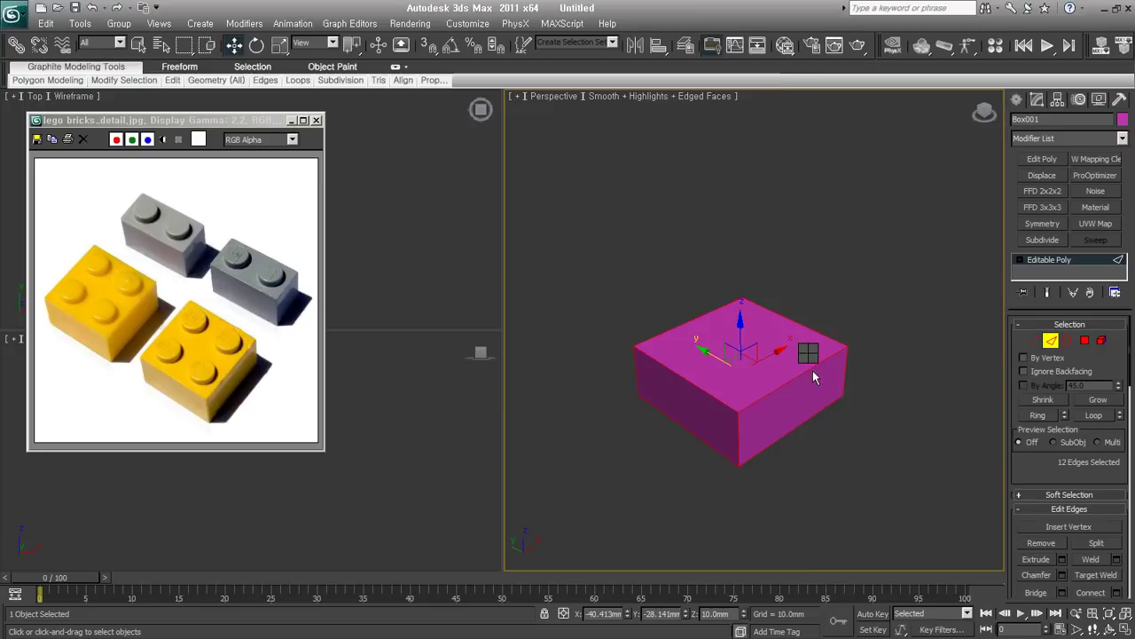
- Chamfer the selected box edges by 1.0 mm with 1 segment
right_click(809, 360)
click(623, 438)
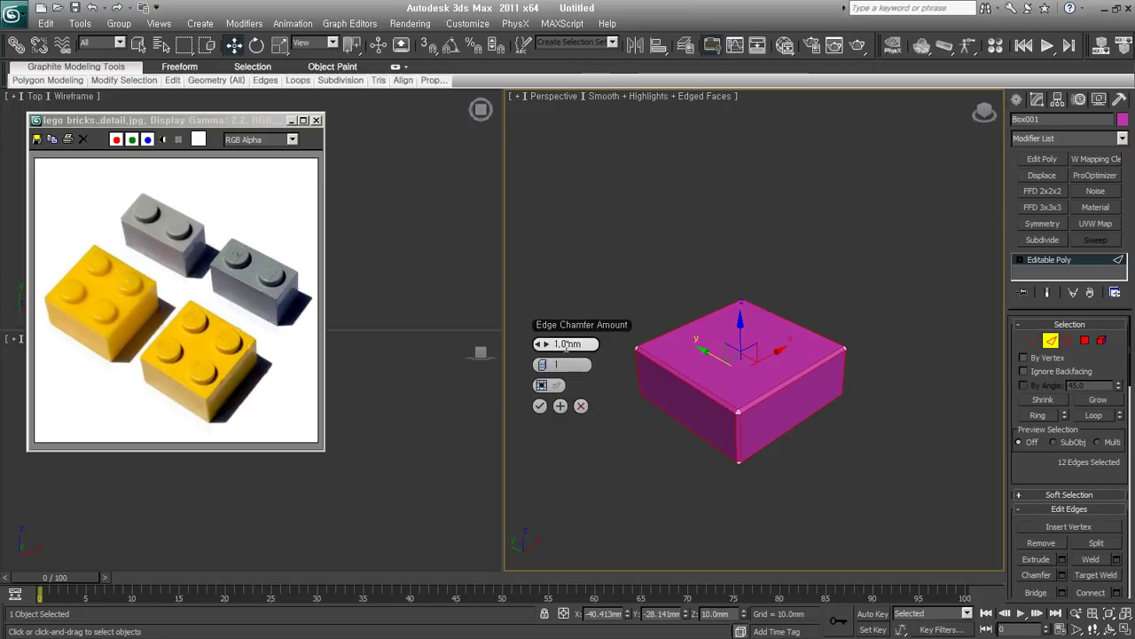
click(539, 405)
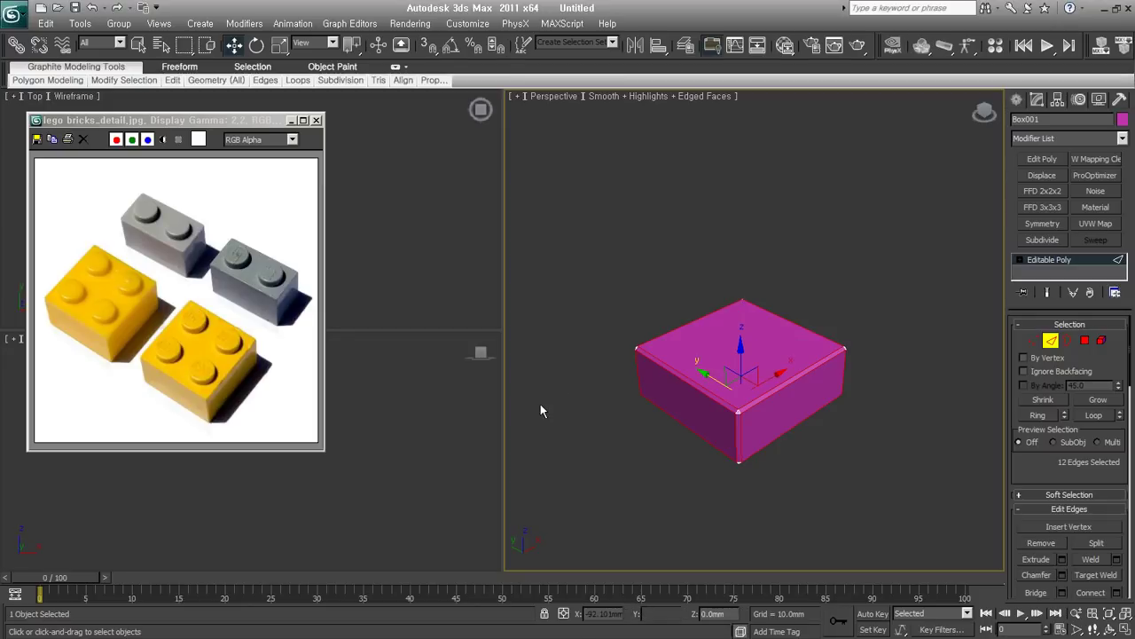
click(1050, 340)
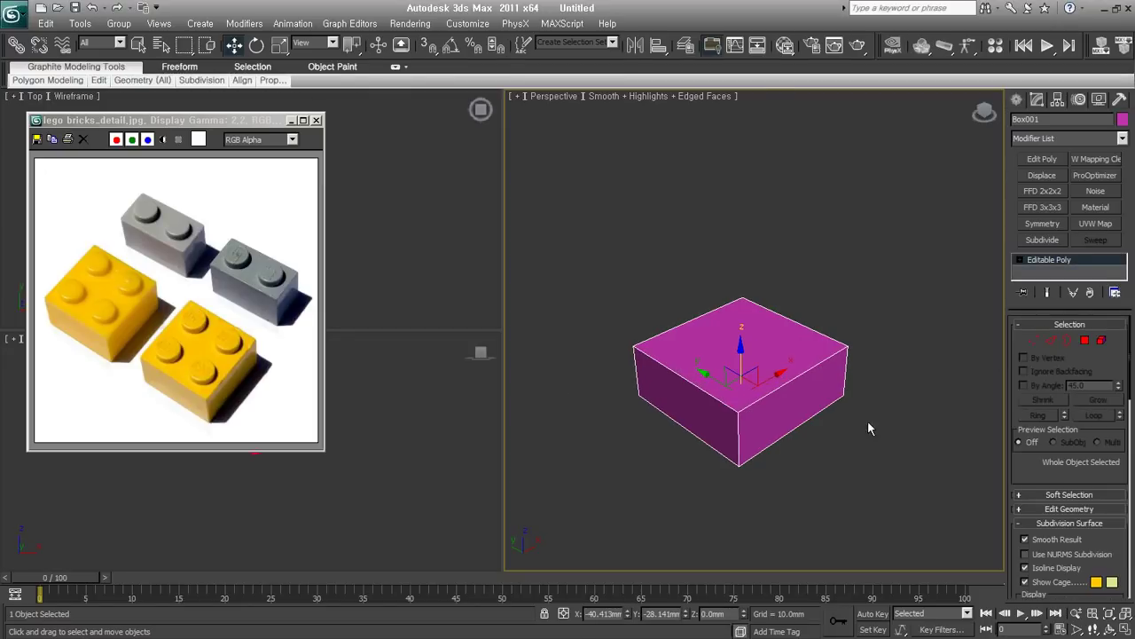
- Chamfer the box edges again interactively, then clear the selection and exit Edge level
right_click(830, 353)
click(851, 403)
right_click(800, 350)
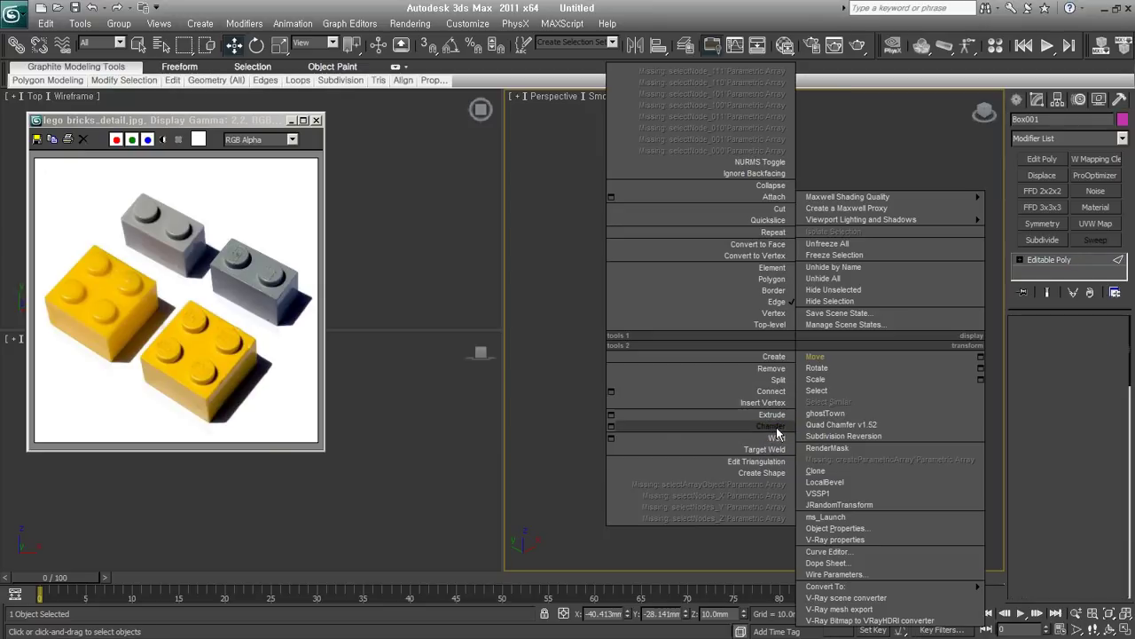
click(777, 432)
drag(784, 398, 787, 384)
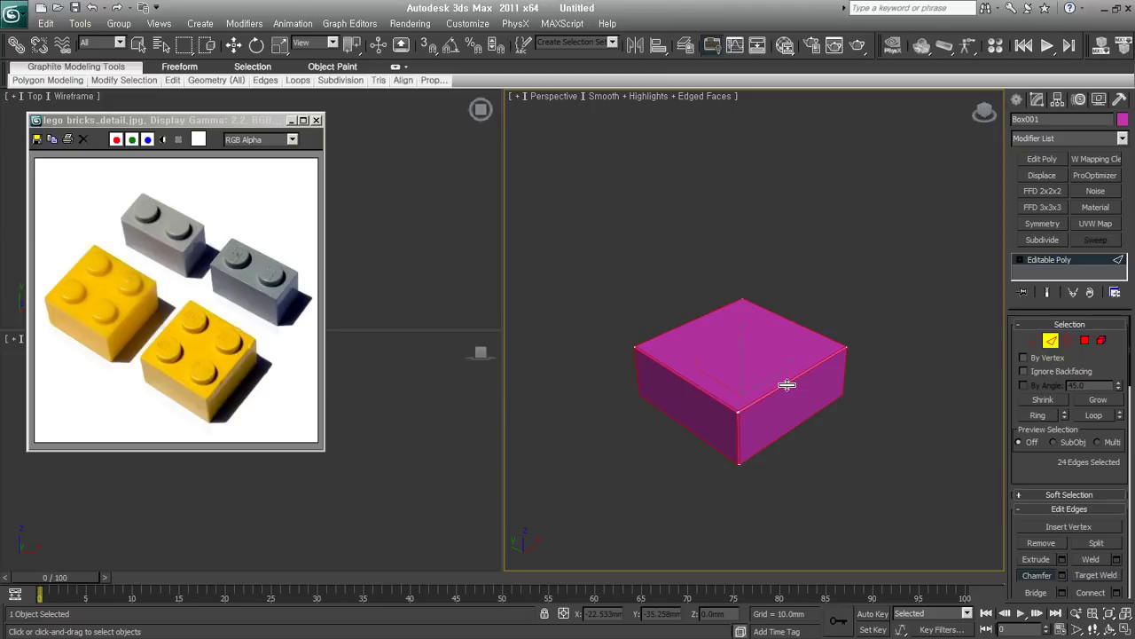
click(839, 465)
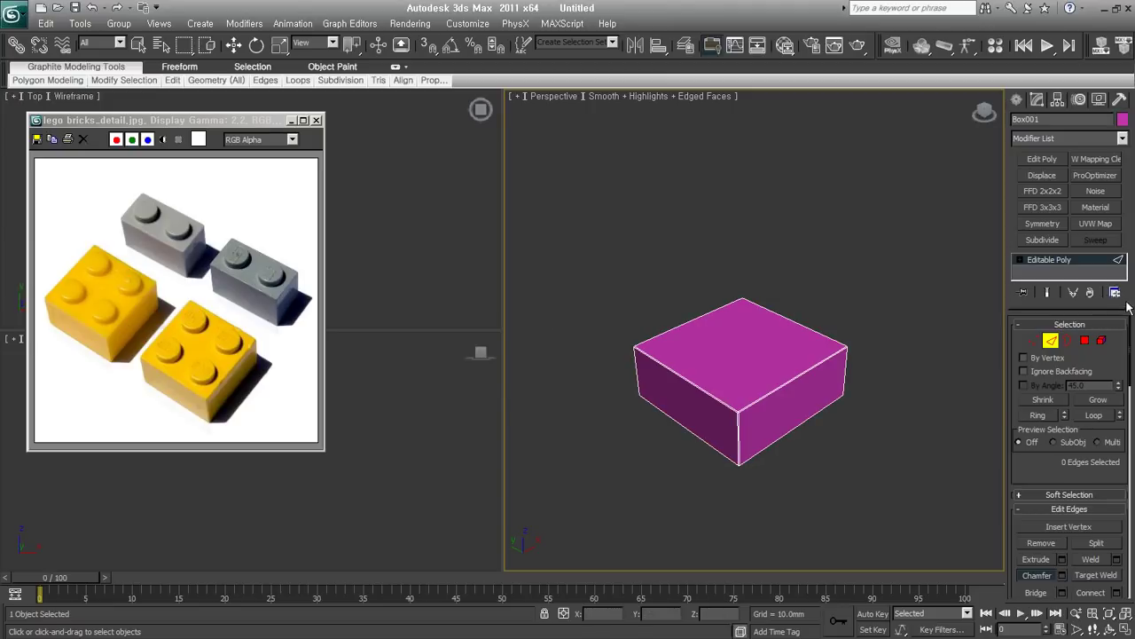
click(1059, 339)
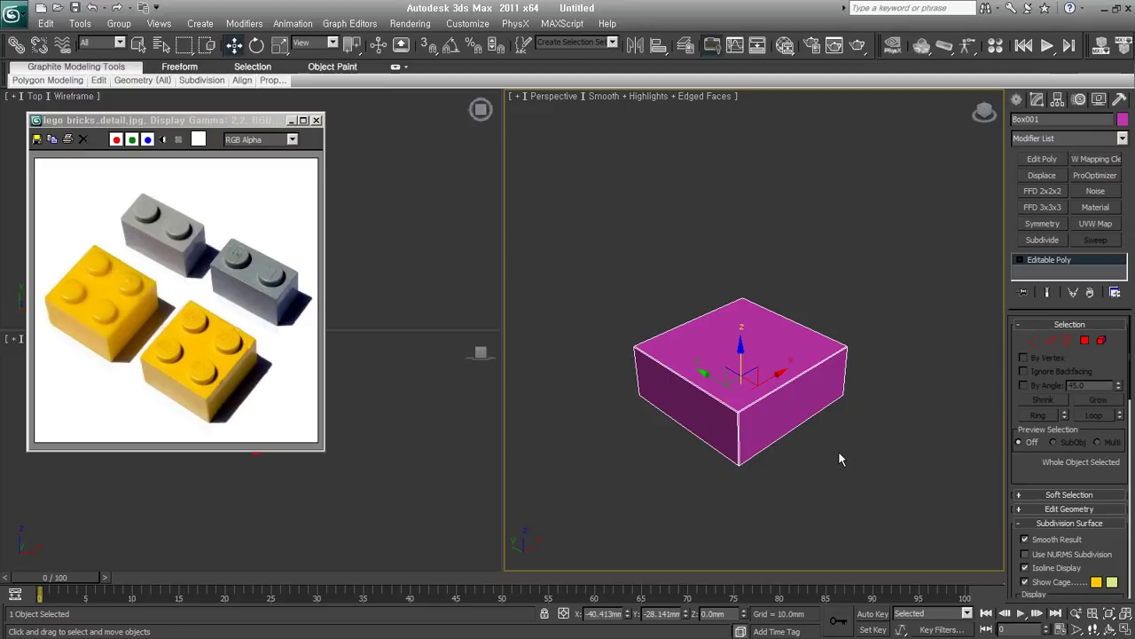
- Draw a cylinder on the box's top face with AutoGrid enabled
click(1017, 100)
click(1043, 225)
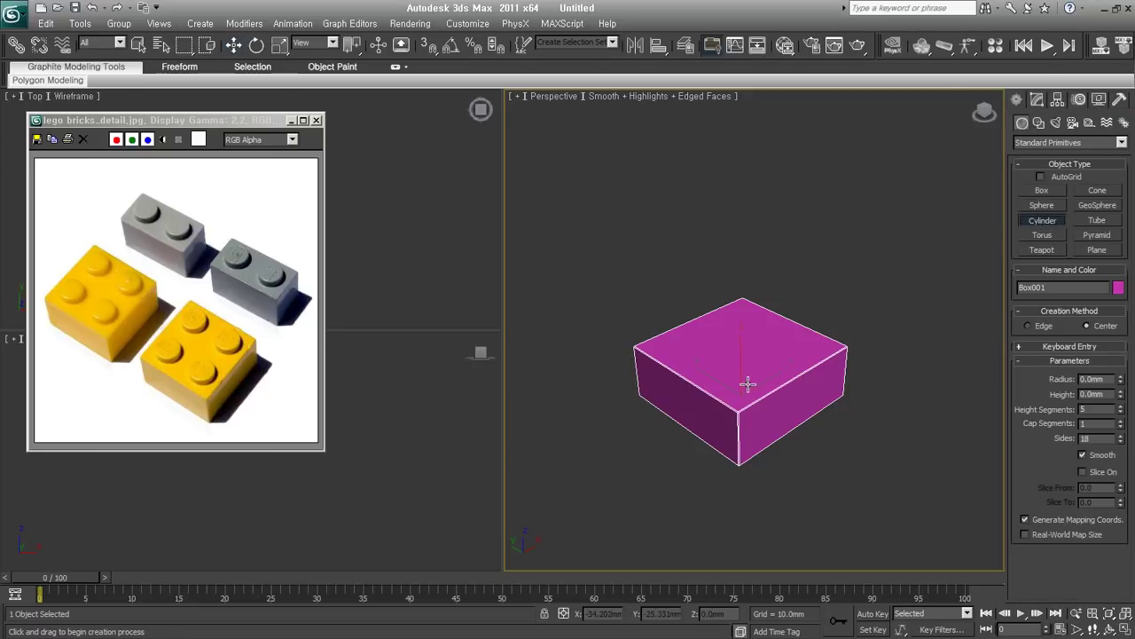
drag(740, 384, 740, 384)
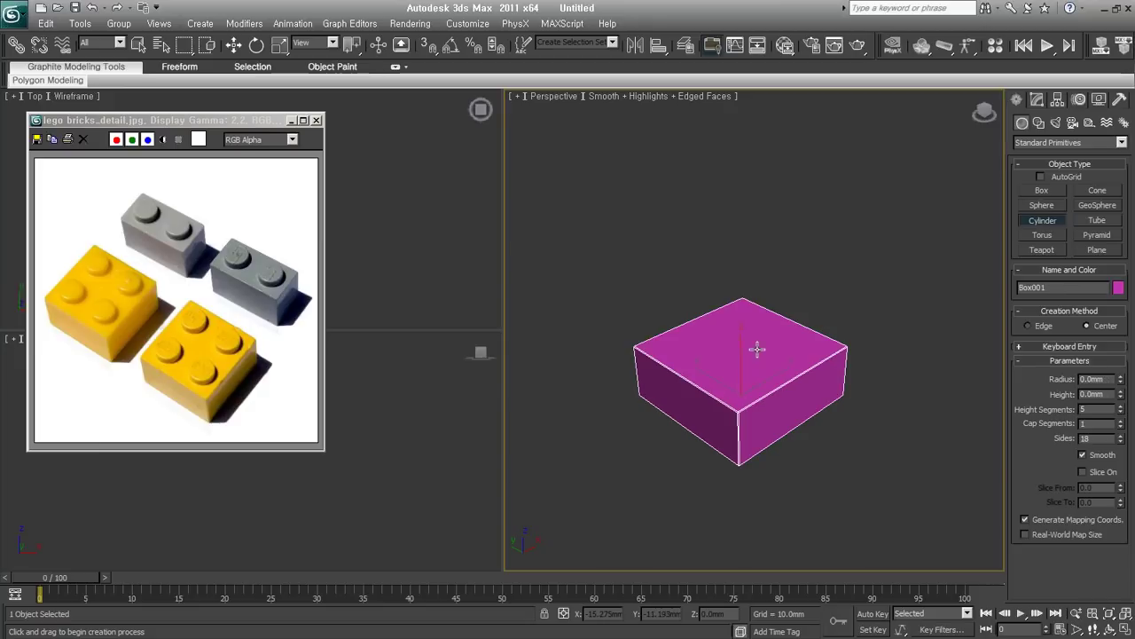
click(1070, 181)
drag(740, 376, 744, 385)
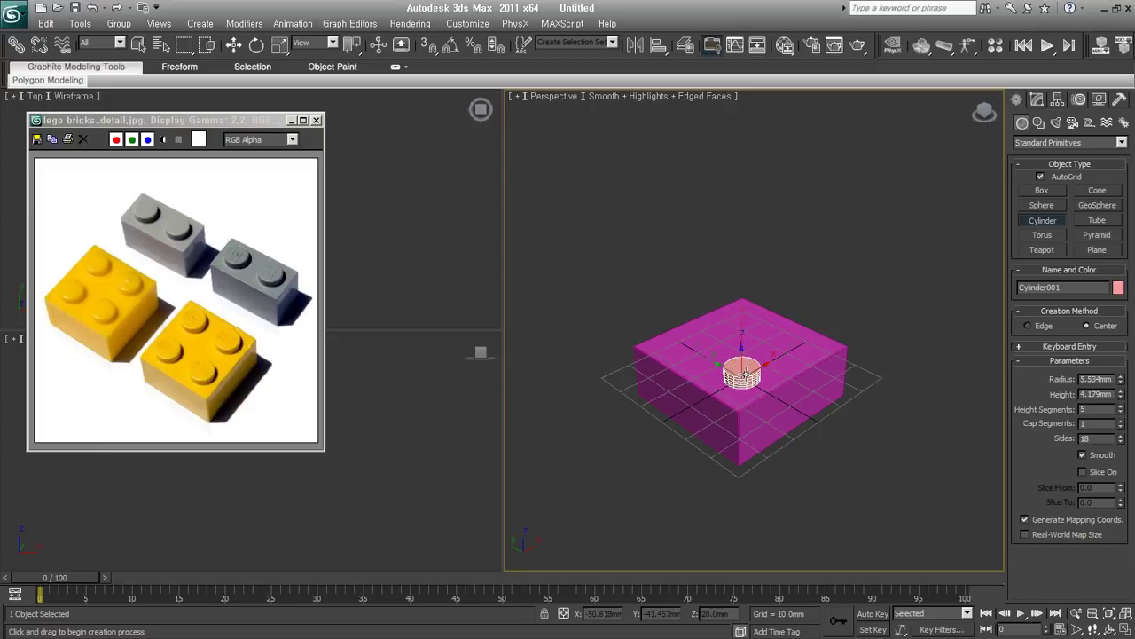
click(743, 374)
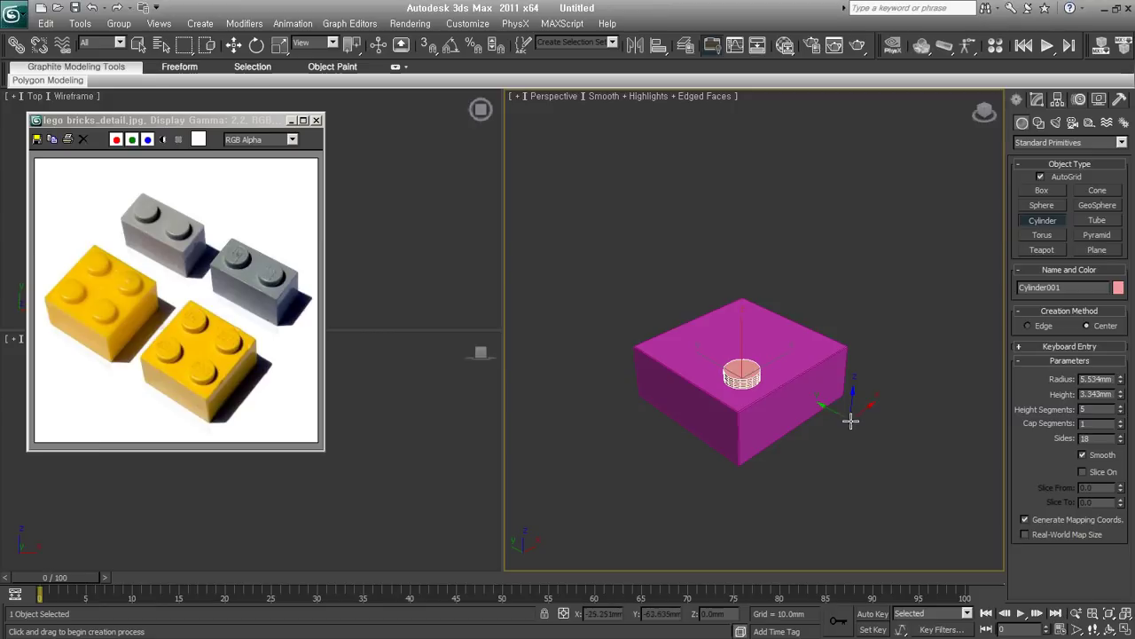
- Set the cylinder to 1 height segment and 24 sides
scroll(755, 385, up, 4)
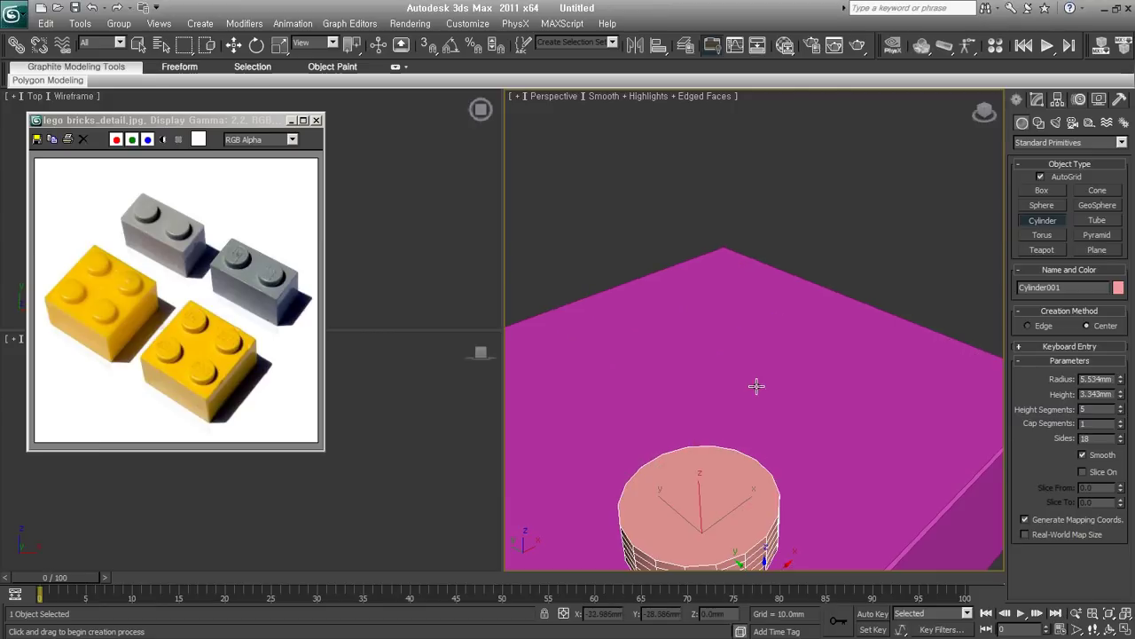
scroll(780, 319, down, 2)
scroll(786, 346, down, 1)
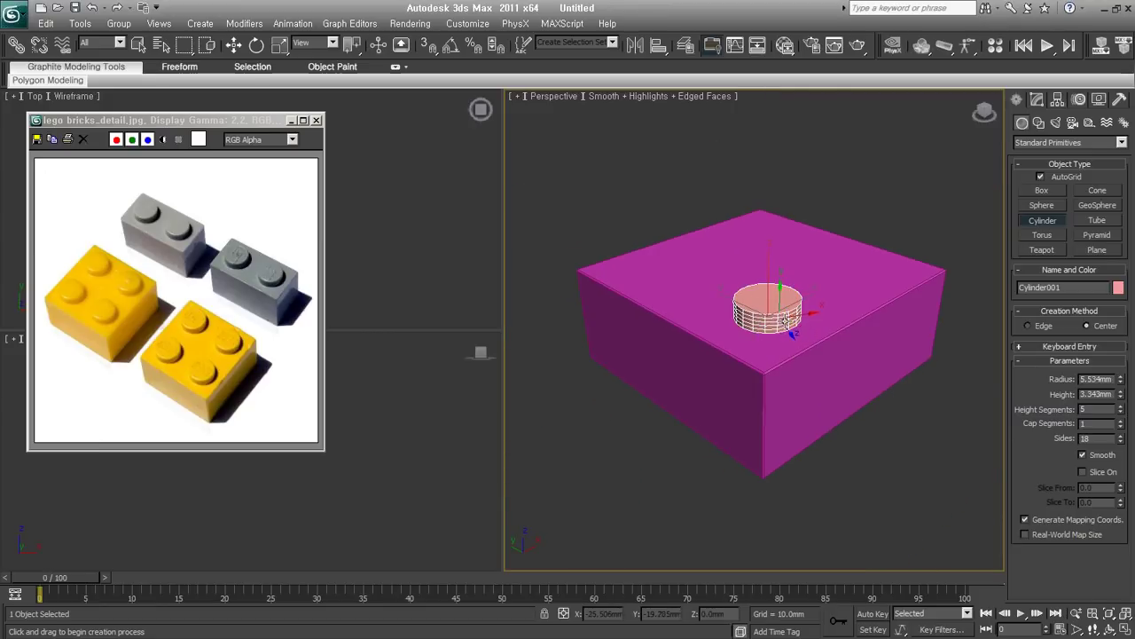
right_click(1120, 409)
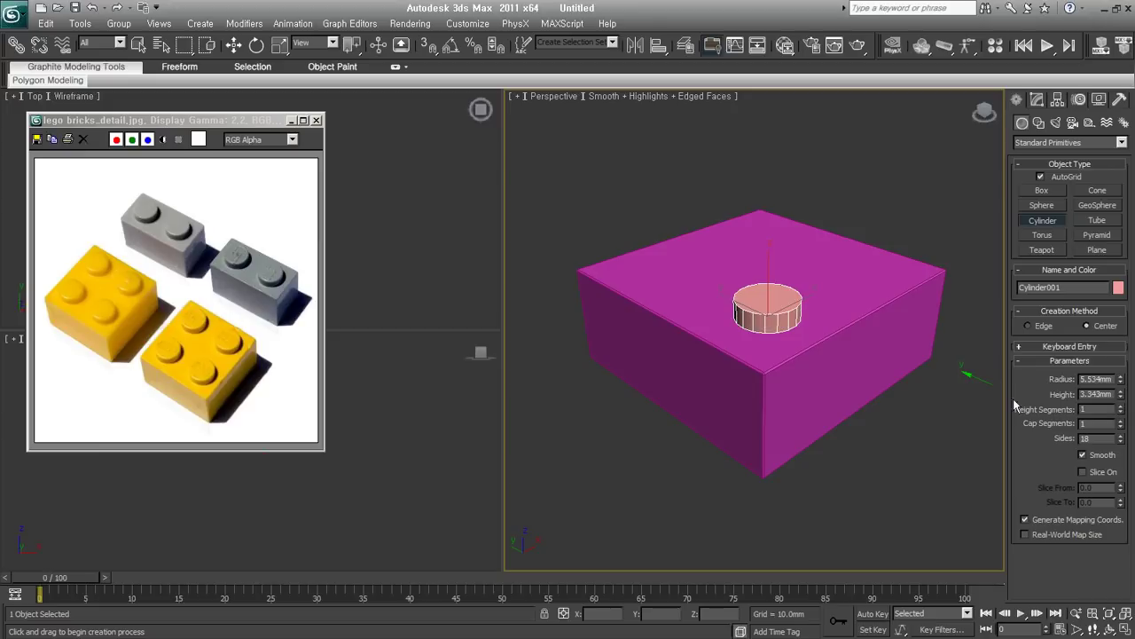
scroll(799, 299, up, 3)
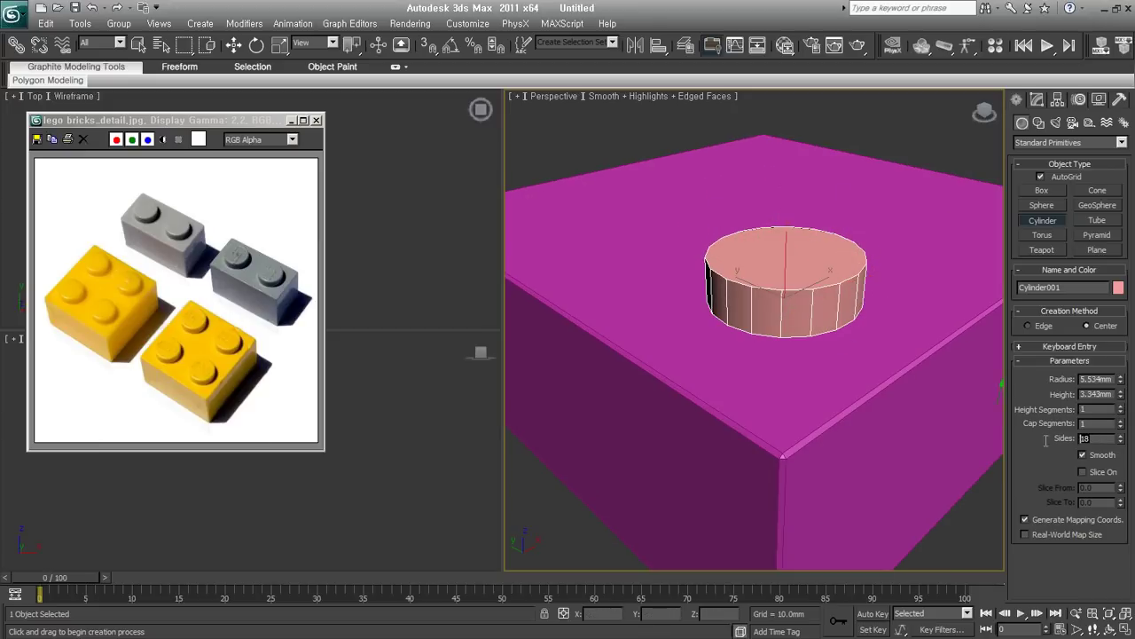
text(24)
key(Return)
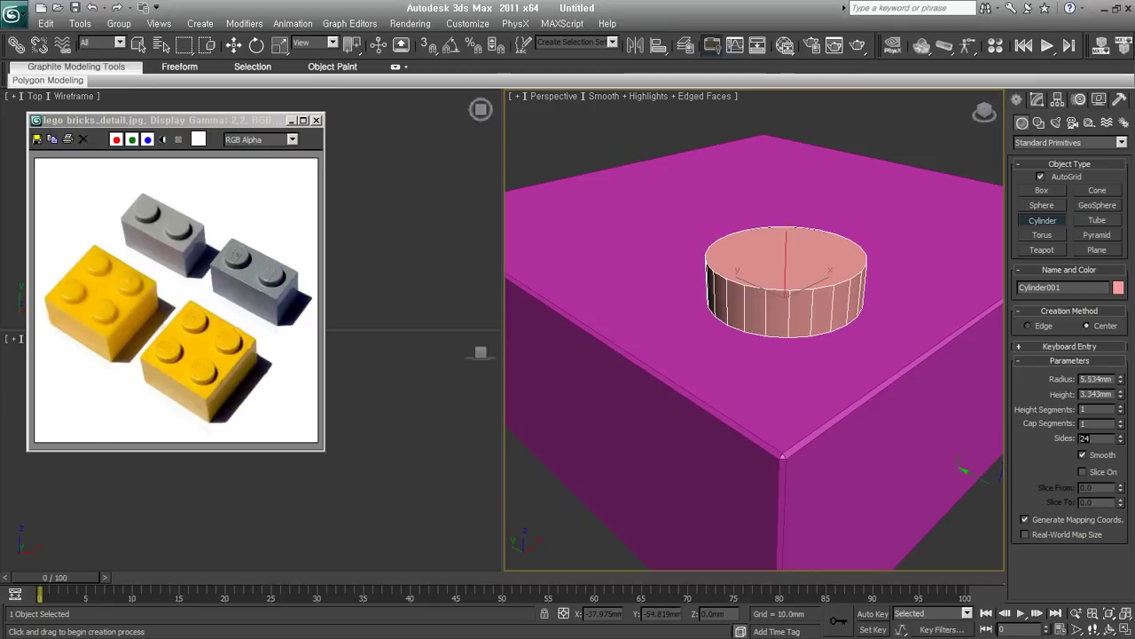
- Convert the cylinder to an Editable Poly
scroll(879, 385, down, 4)
middle_drag(879, 385, 869, 400)
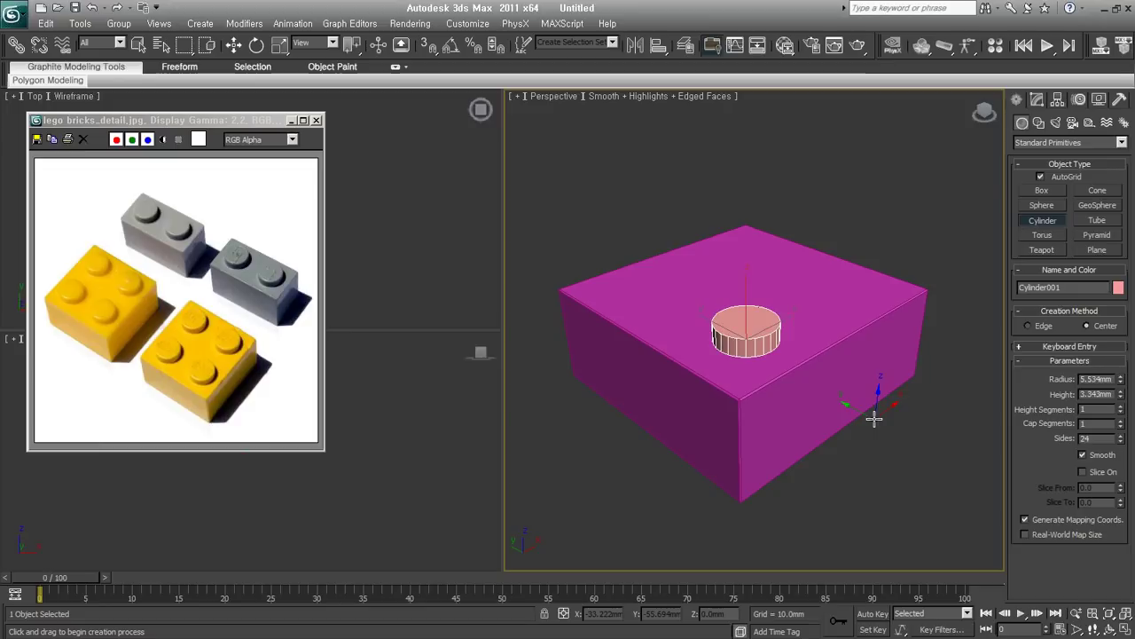
mouse_move(804, 384)
alt+middle_down()
mouse_move(828, 426)
mouse_move(822, 465)
mouse_move(813, 405)
mouse_move(768, 406)
mouse_move(878, 413)
alt+middle_up()
right_click(768, 407)
click(795, 409)
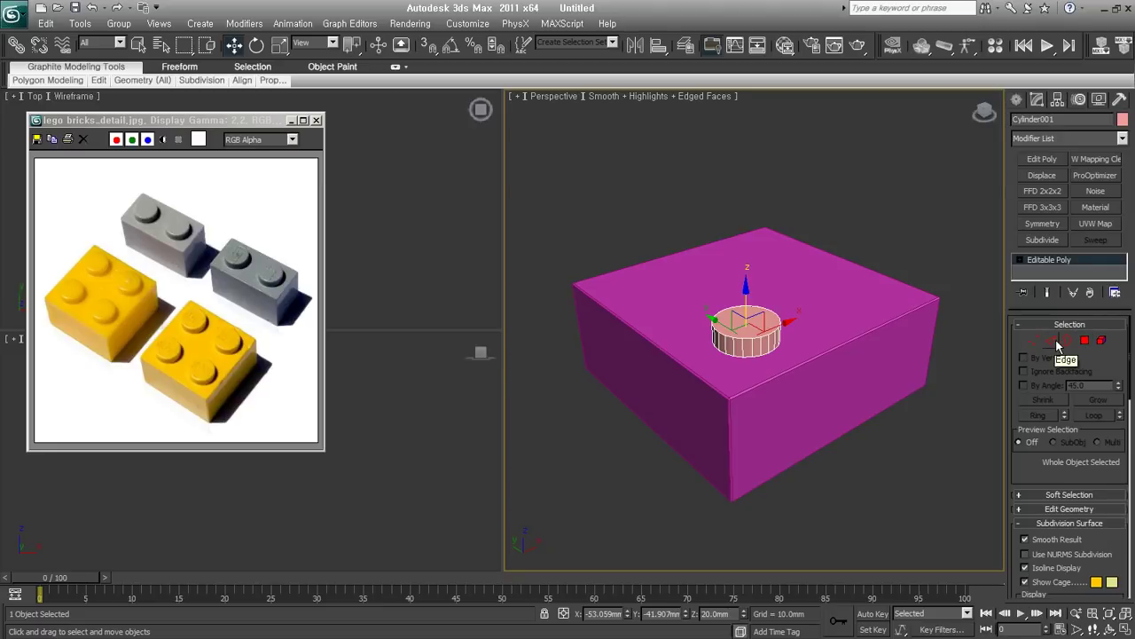
- Select the cylinder's top edge loop and chamfer the rim
click(1052, 346)
mouse_move(861, 347)
alt+middle_down()
mouse_move(773, 307)
mouse_move(675, 296)
alt+middle_up()
double_click(781, 329)
alt+middle_drag(781, 330, 768, 403)
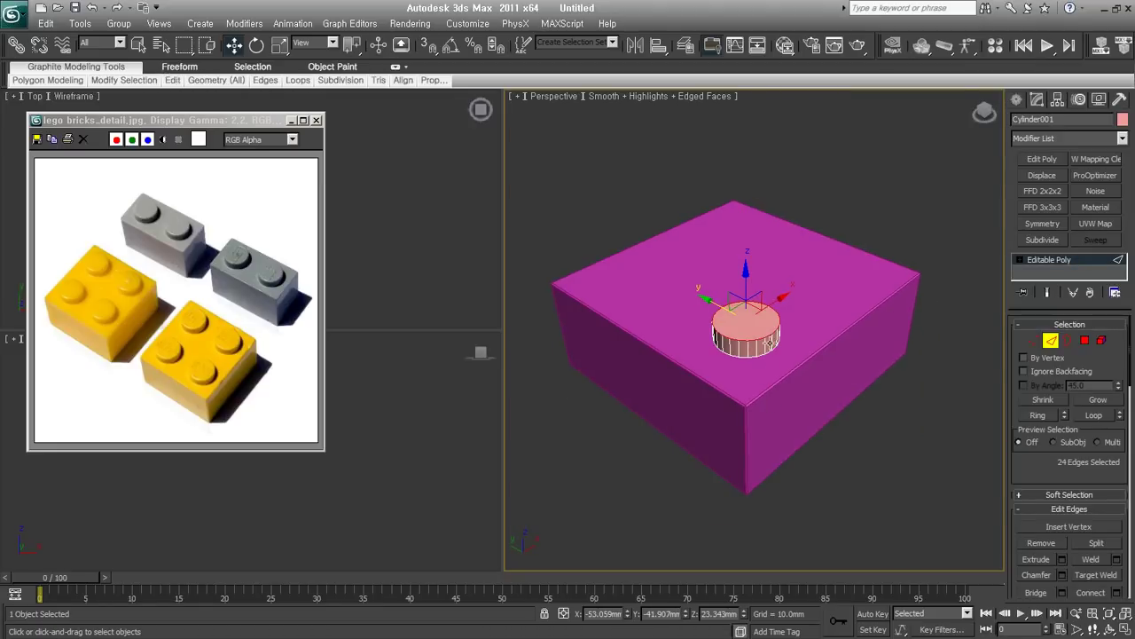
right_click(769, 344)
click(761, 351)
drag(761, 338, 761, 340)
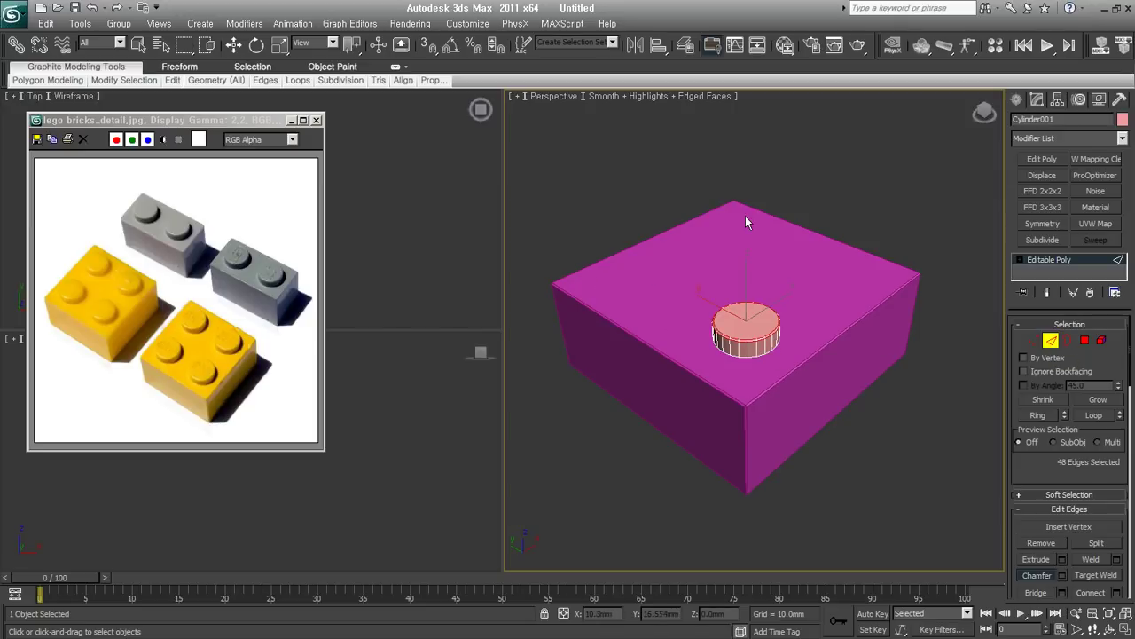
- Shift-drag the stud toward the upper-left and clone it as a new element
click(1102, 340)
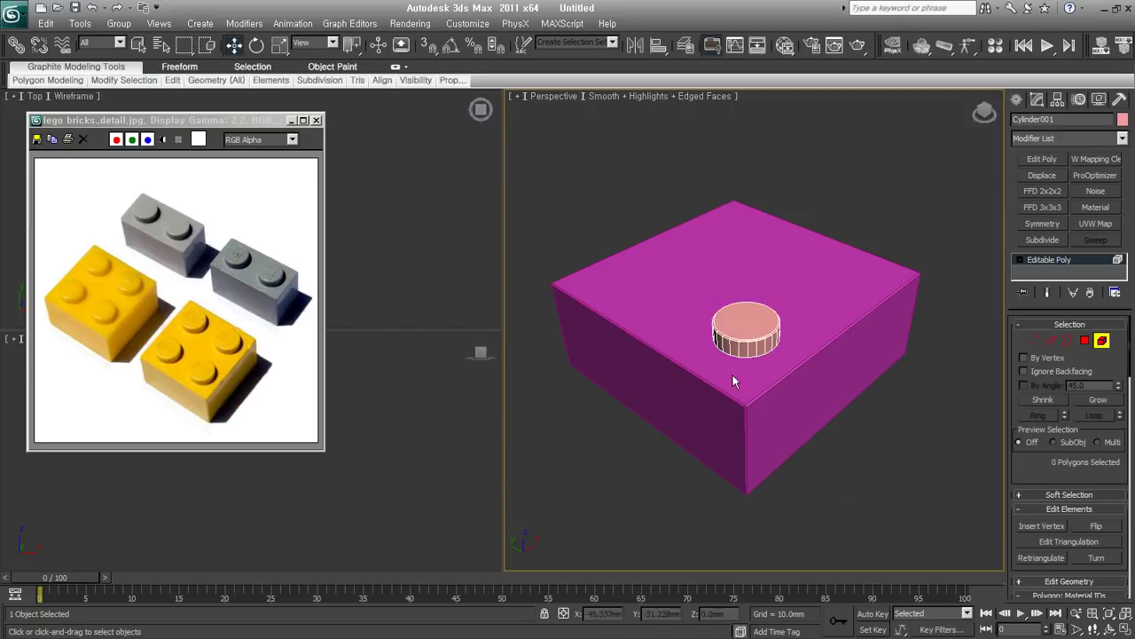
click(751, 313)
shift+drag(745, 312, 617, 267)
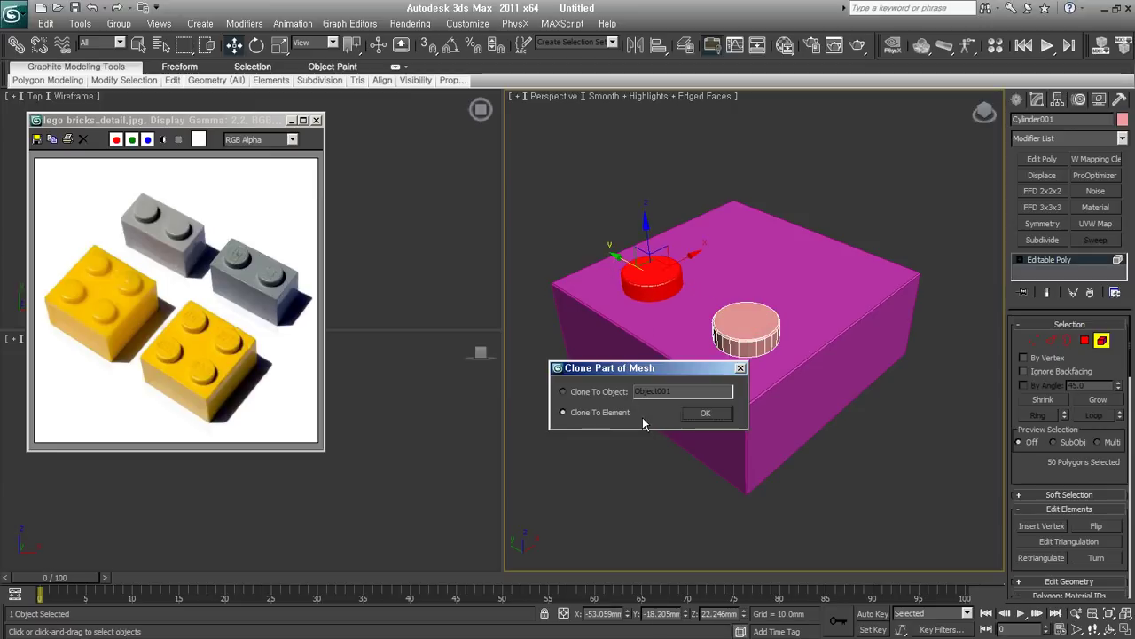
click(705, 414)
- Select both studs, clone them to the right as elements, then exit Element mode
ctrl+click(746, 328)
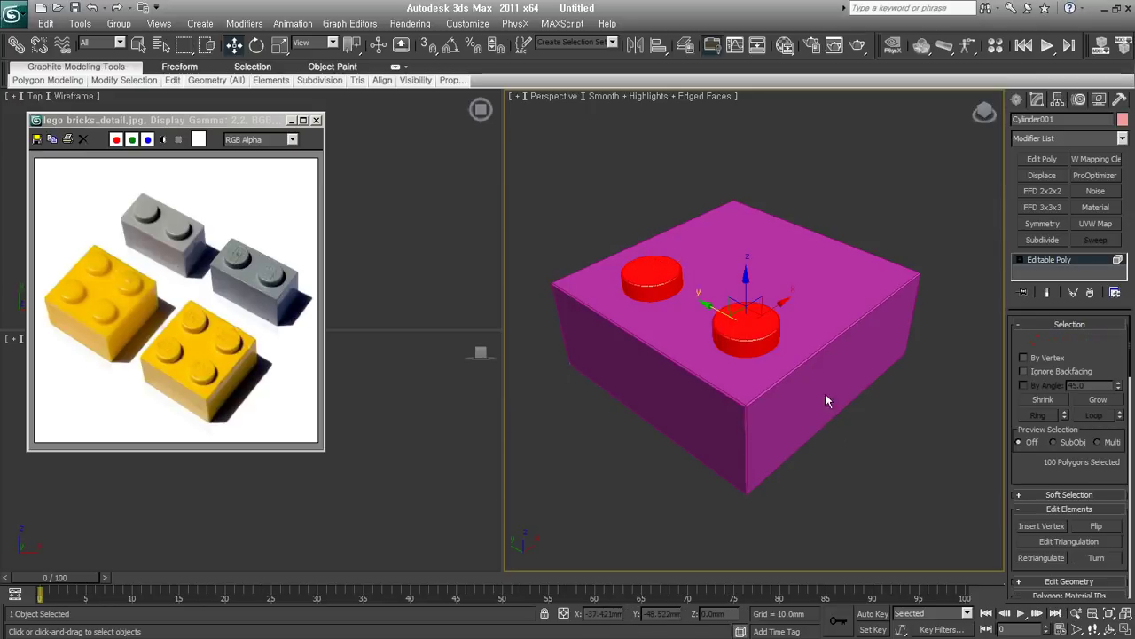
shift+drag(772, 311, 872, 260)
click(705, 415)
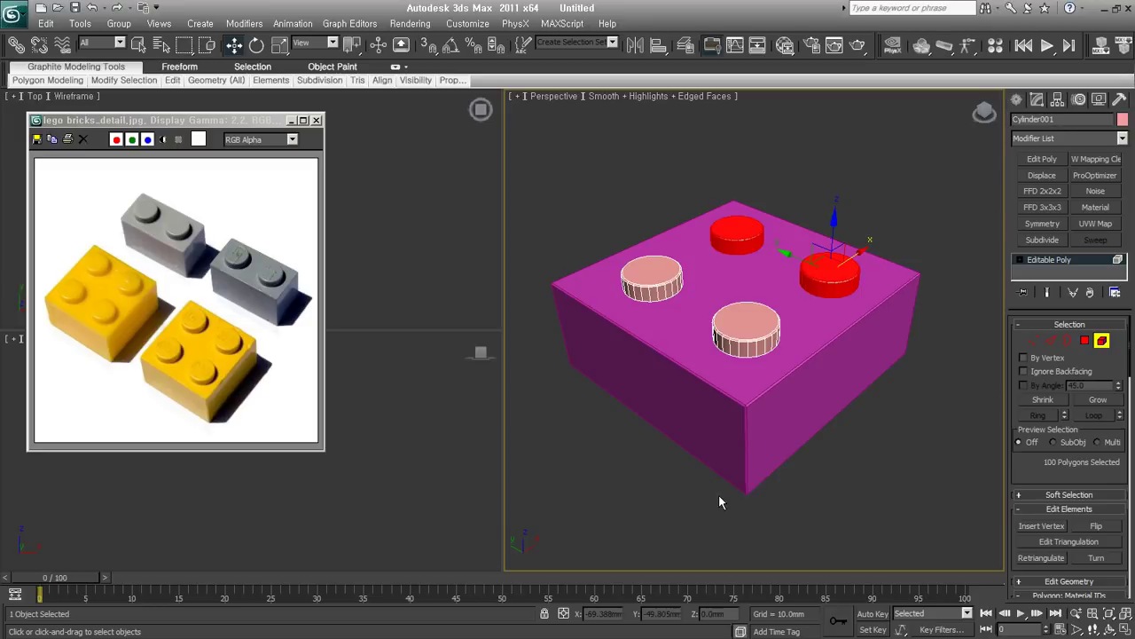
click(1101, 340)
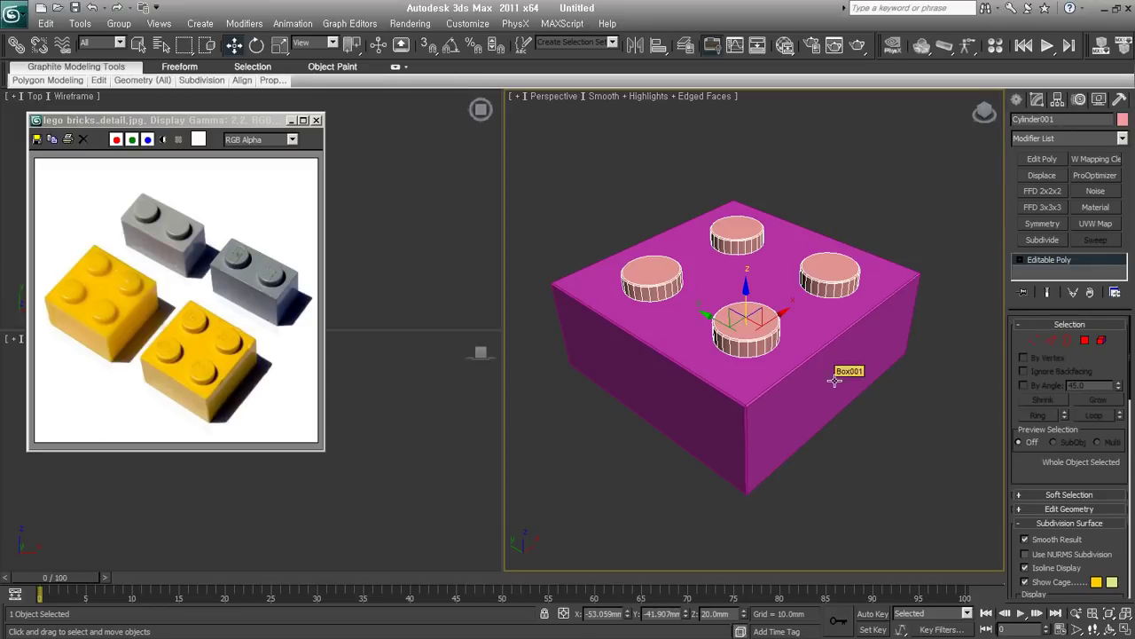
- Align the studs to Box001 in X and Y only, with Center for current and target
key(t)
key(z)
middle_drag(805, 405, 792, 380)
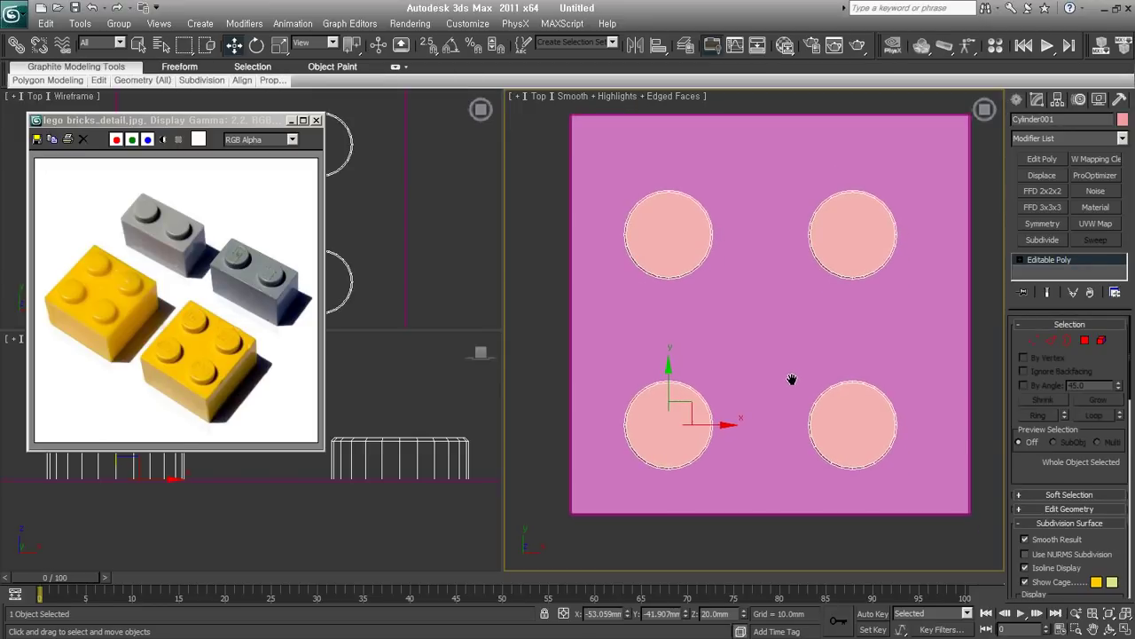
scroll(764, 433, down, 2)
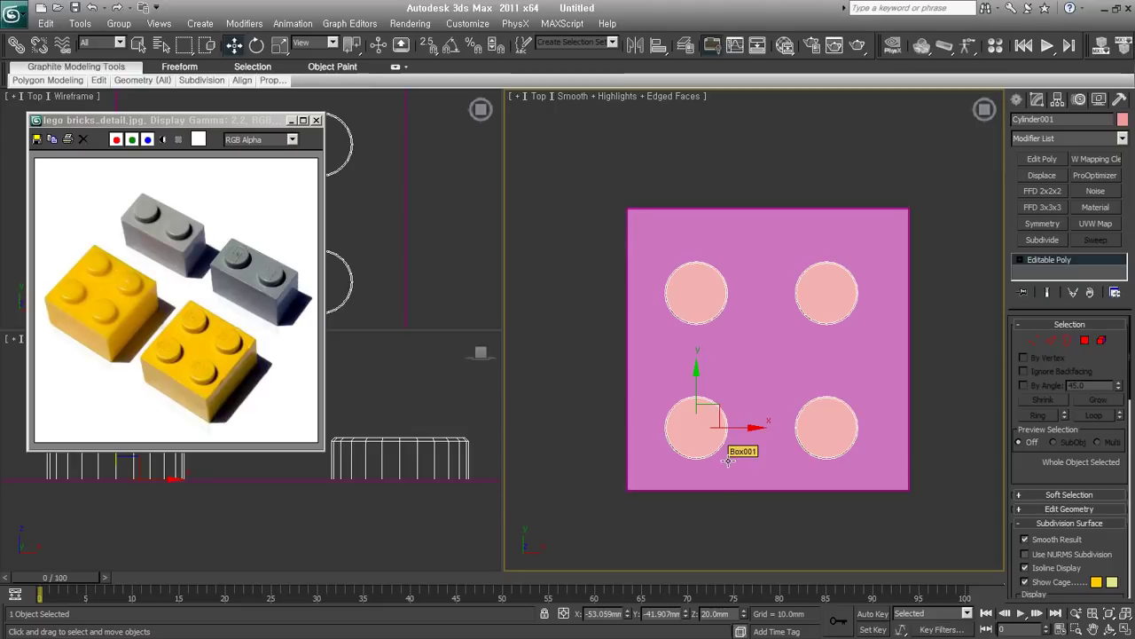
click(657, 50)
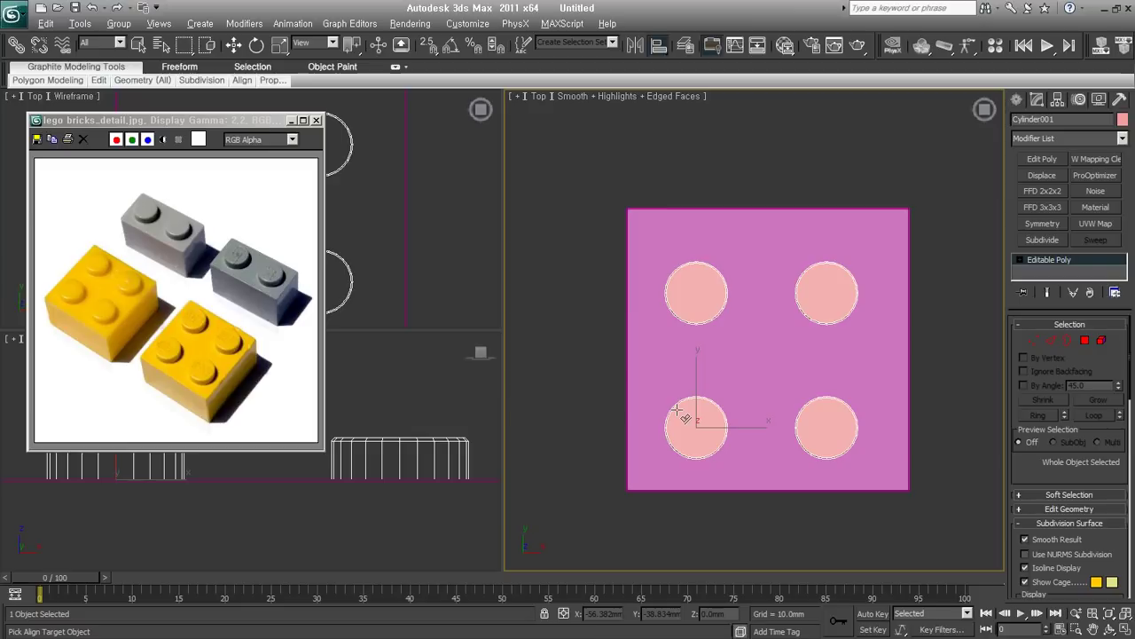
click(760, 352)
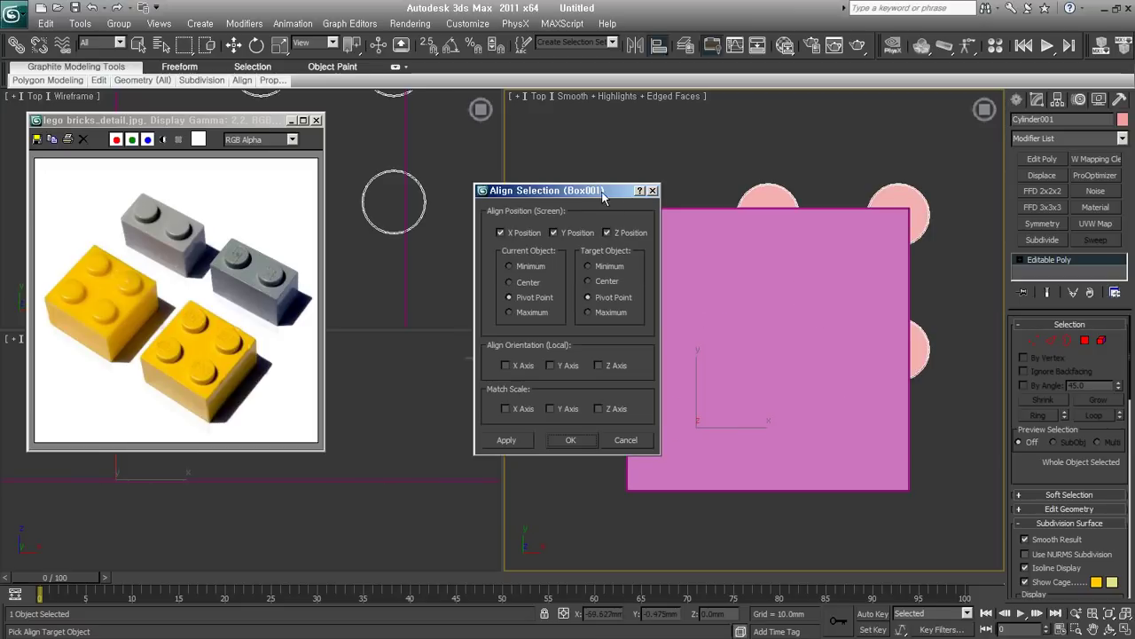
drag(606, 195, 478, 196)
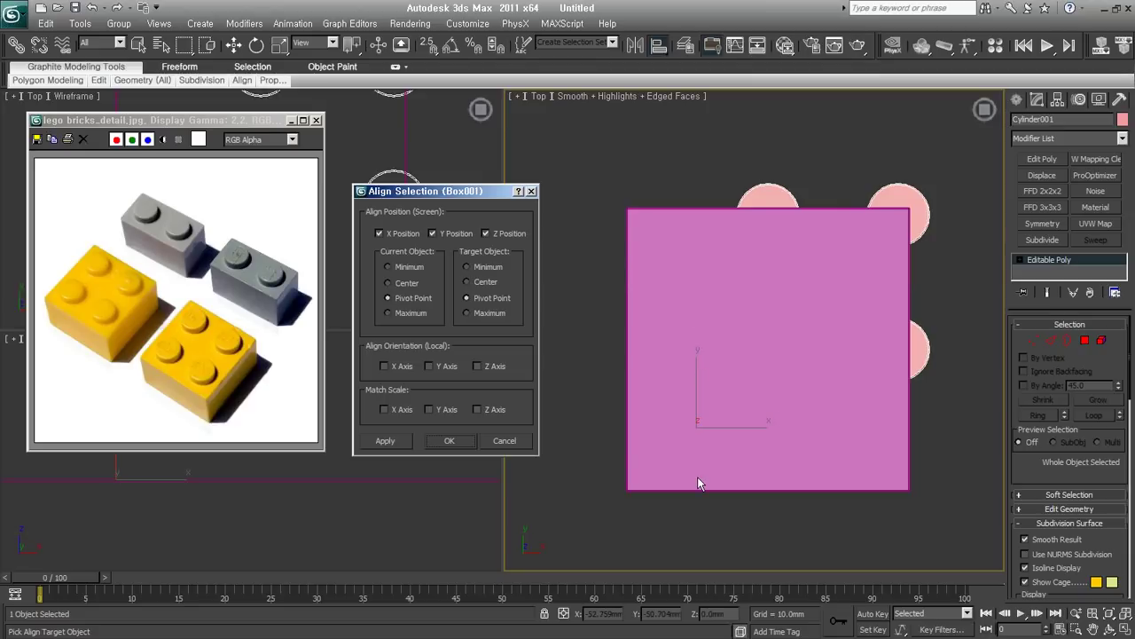
click(509, 233)
click(488, 282)
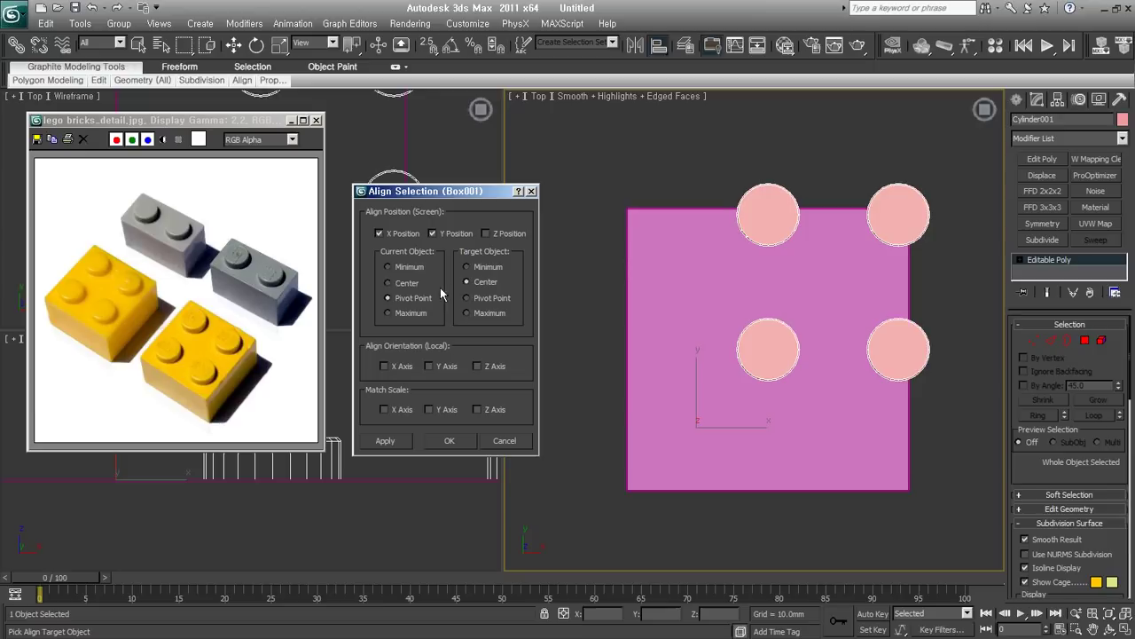
click(403, 283)
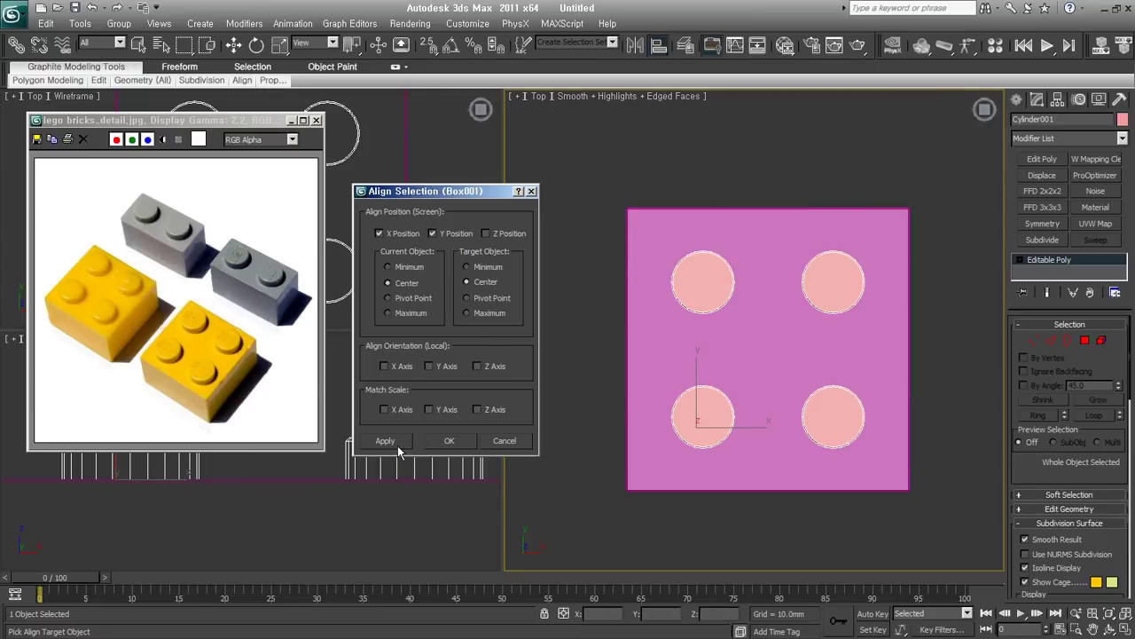
click(447, 441)
mouse_move(725, 443)
alt+middle_down()
mouse_move(800, 444)
mouse_move(781, 410)
alt+middle_up()
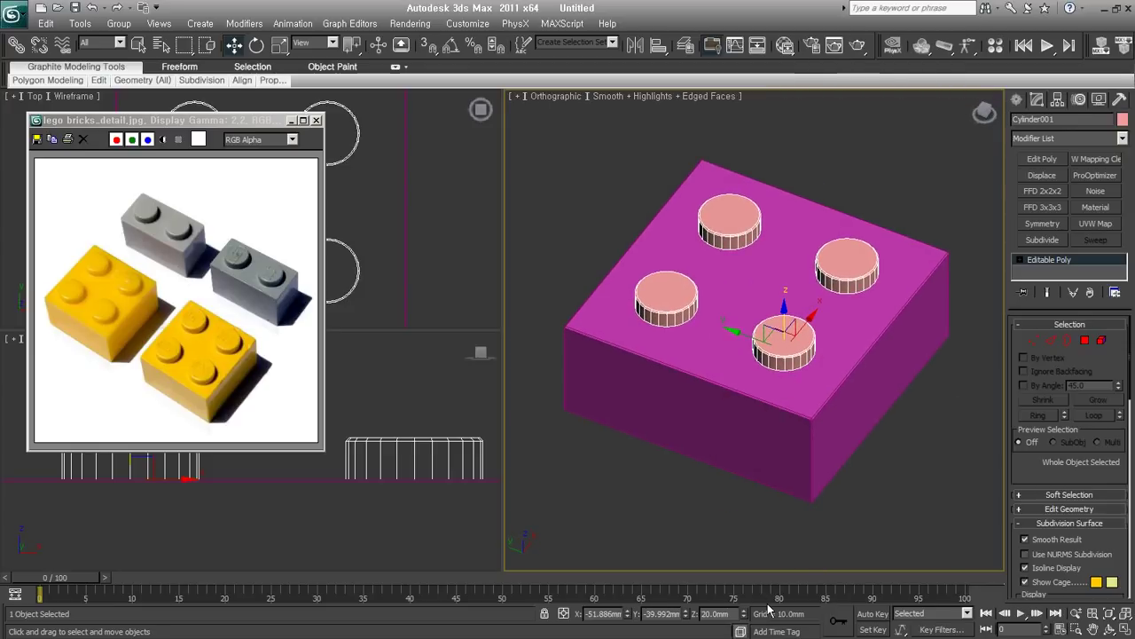
- Colour the brick and studs grey, then Shift-drag a copy down and right
drag(939, 502, 768, 294)
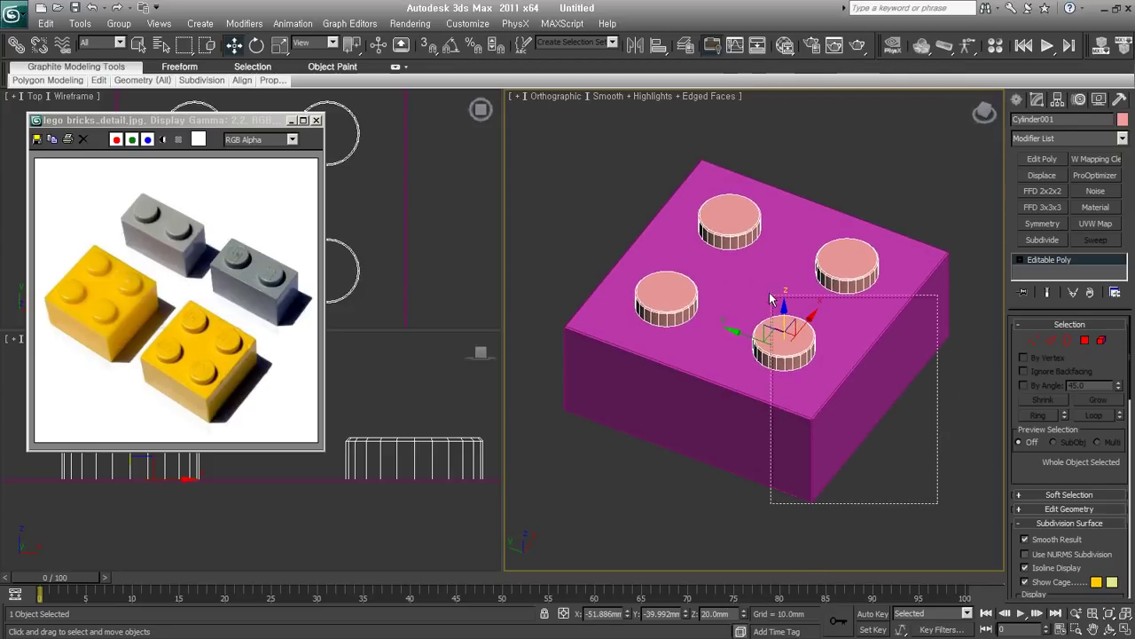
alt+middle_drag(922, 461, 816, 428)
scroll(1000, 319, down, 2)
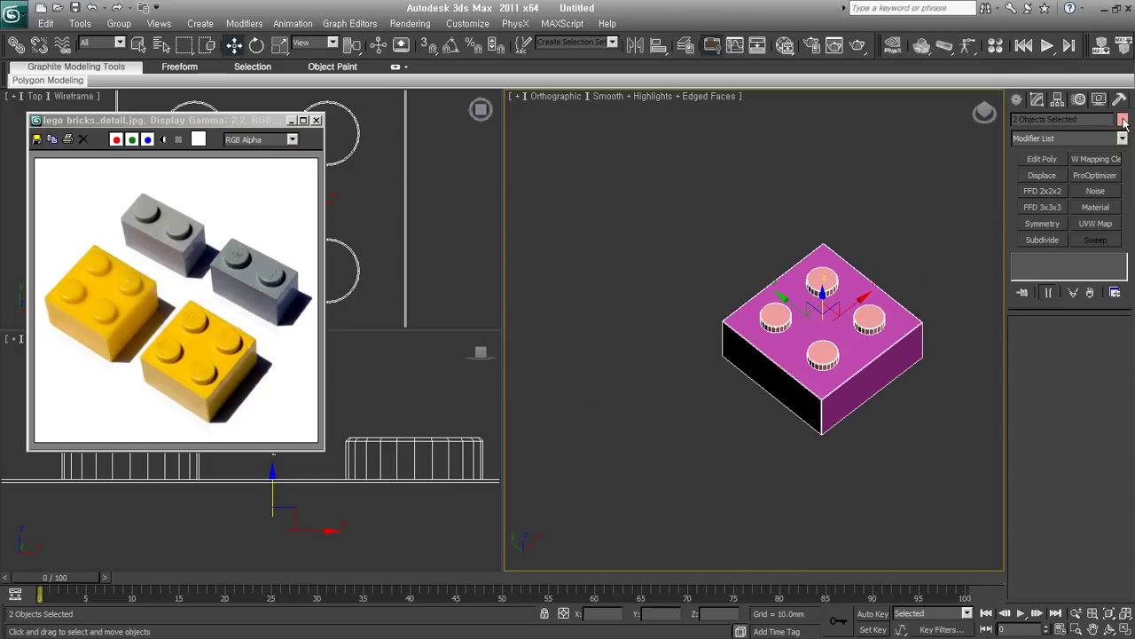
click(1123, 120)
click(455, 356)
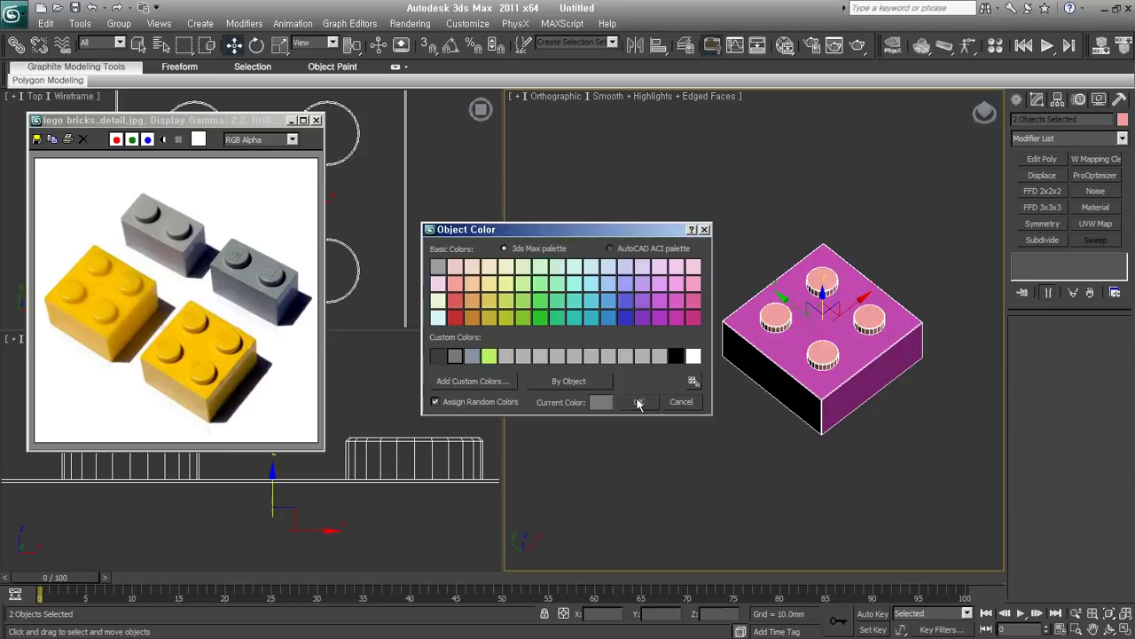
click(638, 401)
mouse_move(880, 417)
middle_down()
mouse_move(680, 379)
mouse_move(686, 355)
middle_up()
shift+drag(668, 283, 777, 385)
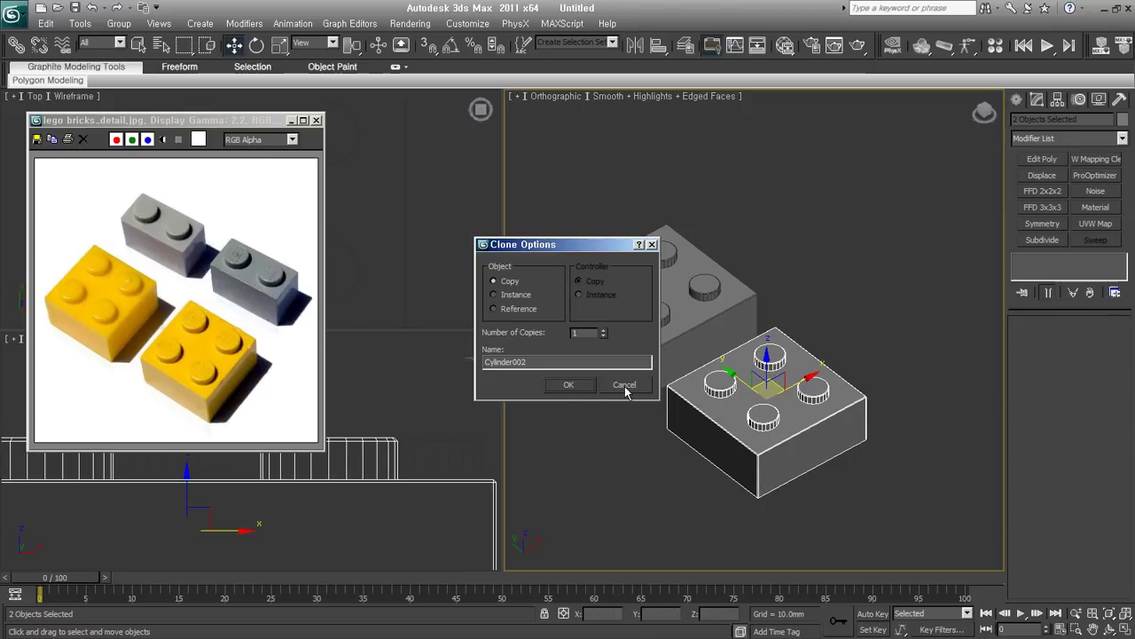
- Confirm the copy and shorten the copied box by moving its left-end vertices inward
click(568, 385)
click(700, 455)
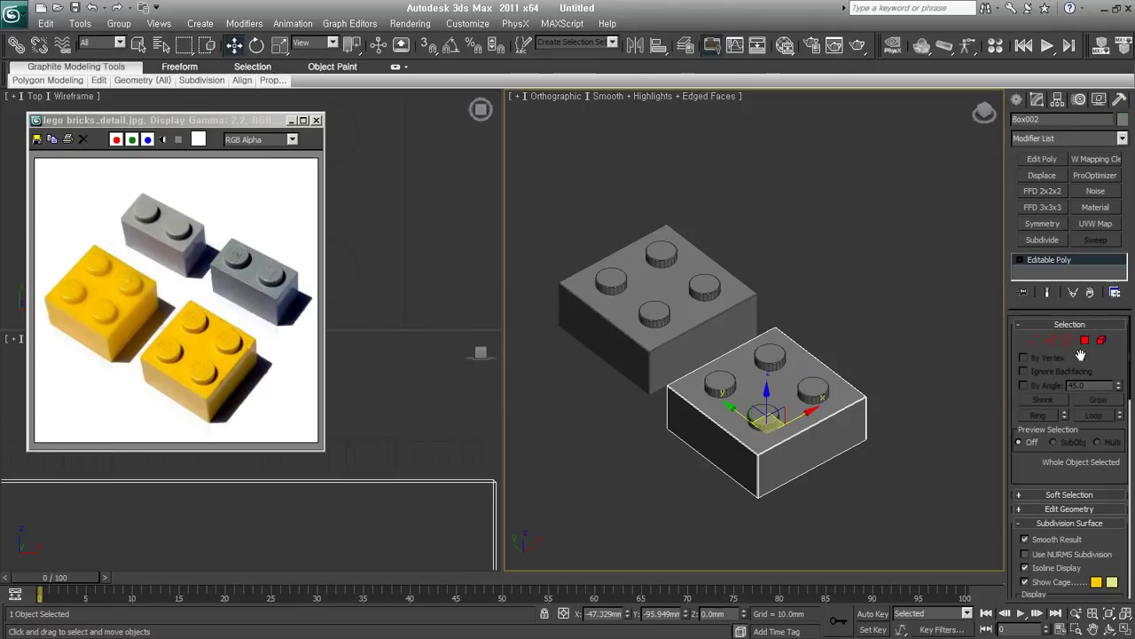
click(1033, 339)
drag(622, 376, 740, 521)
alt+middle_drag(823, 512, 750, 444)
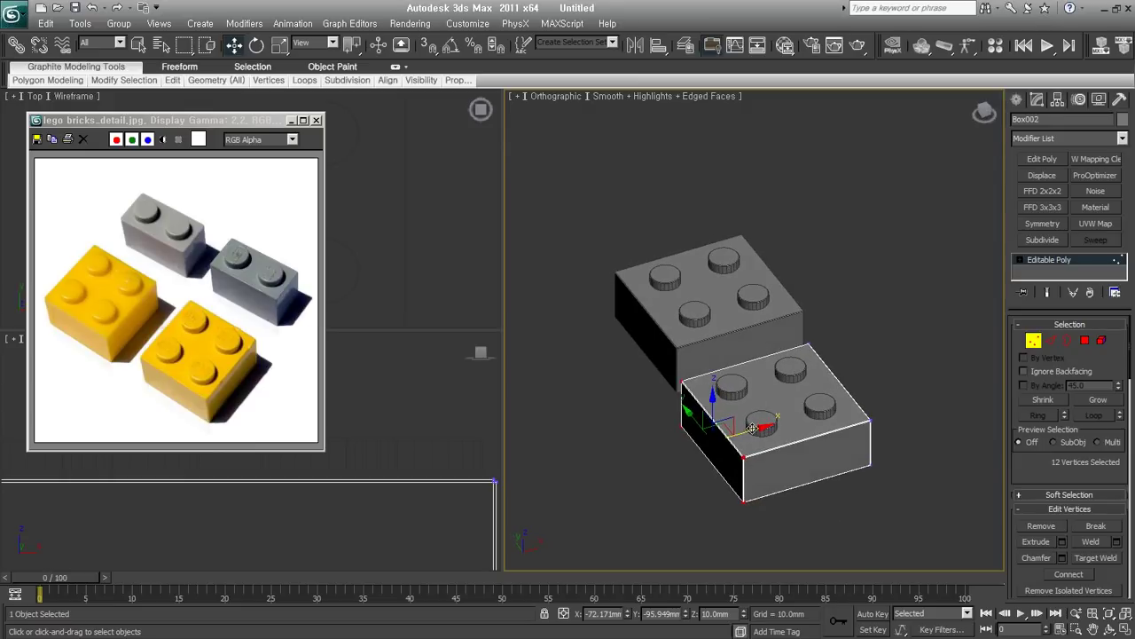
drag(752, 428, 817, 420)
key(1)
- Delete the copied brick's two left studs in Element mode
click(822, 405)
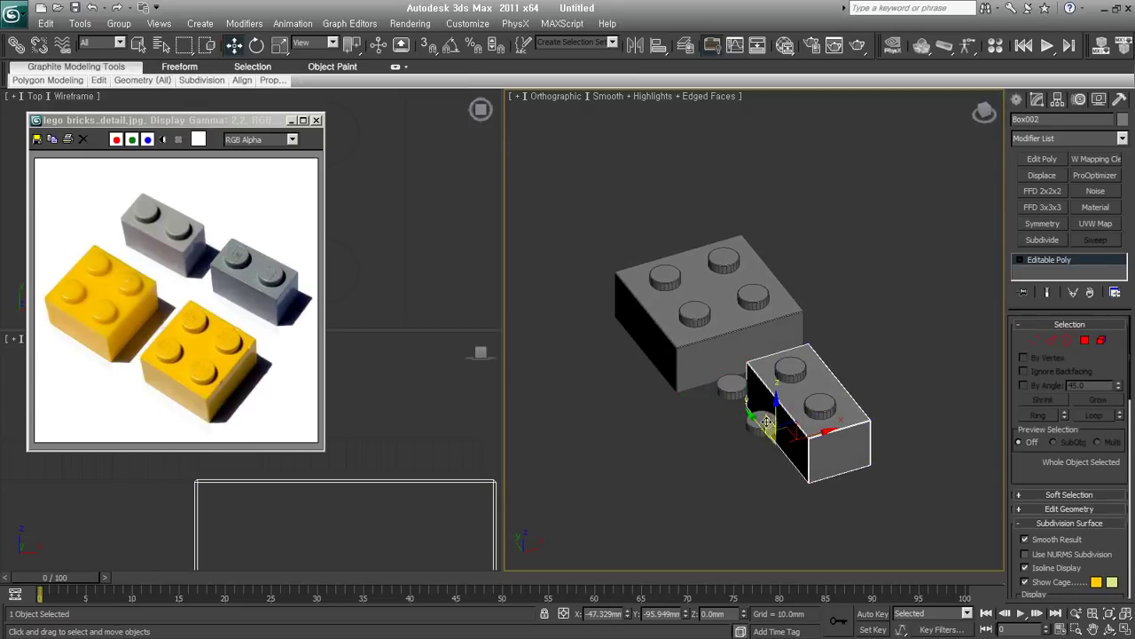
click(1100, 340)
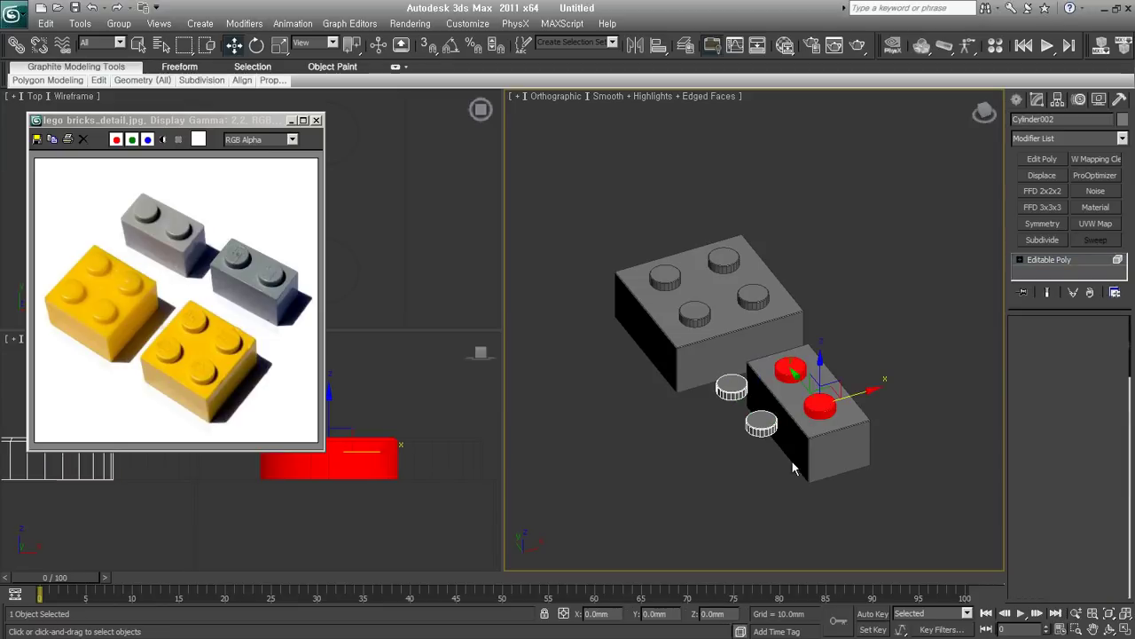
drag(754, 372, 726, 446)
key(Delete)
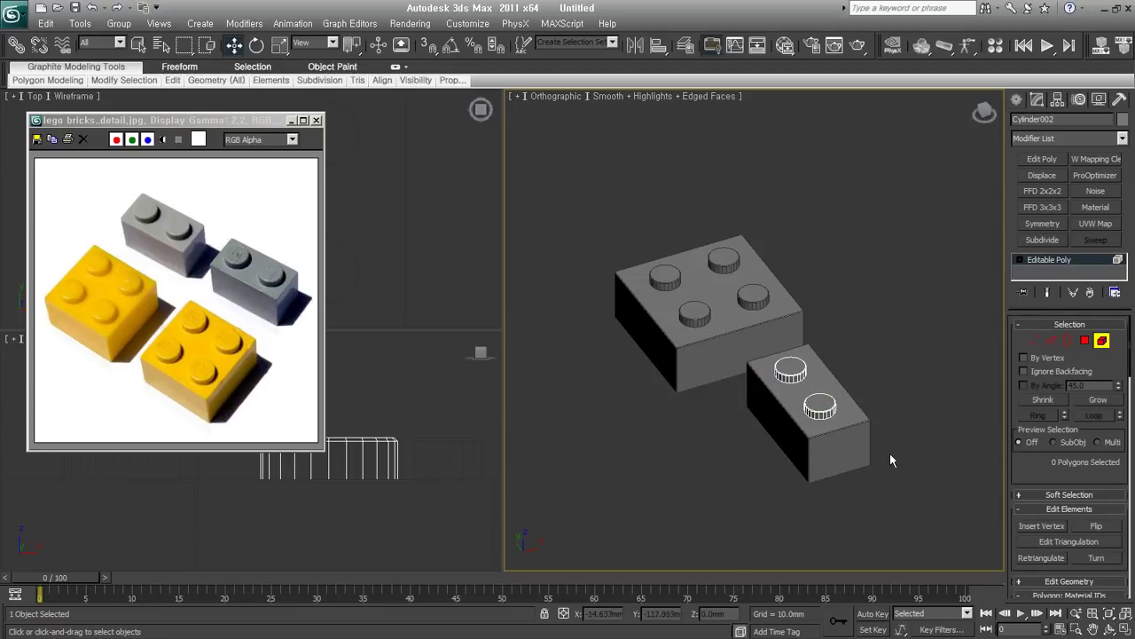
key(5)
mouse_move(781, 464)
alt+middle_down()
mouse_move(774, 480)
mouse_move(793, 446)
mouse_move(819, 464)
mouse_move(808, 456)
mouse_move(773, 487)
alt+middle_up()
click(765, 493)
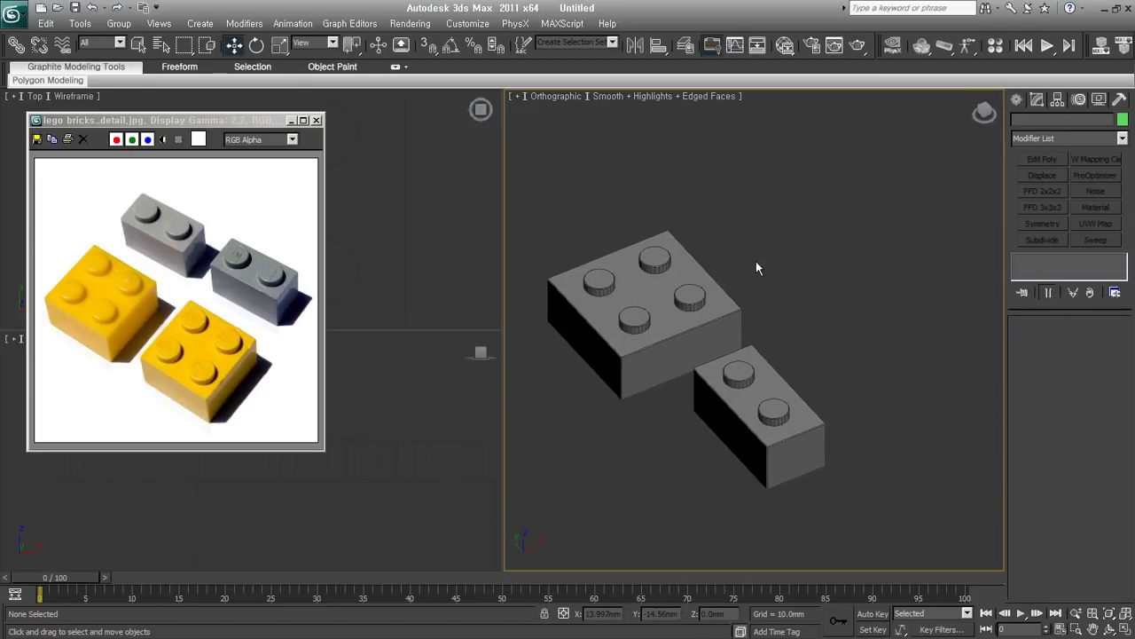
- Clone the four-stud brick up and to the right
click(686, 371)
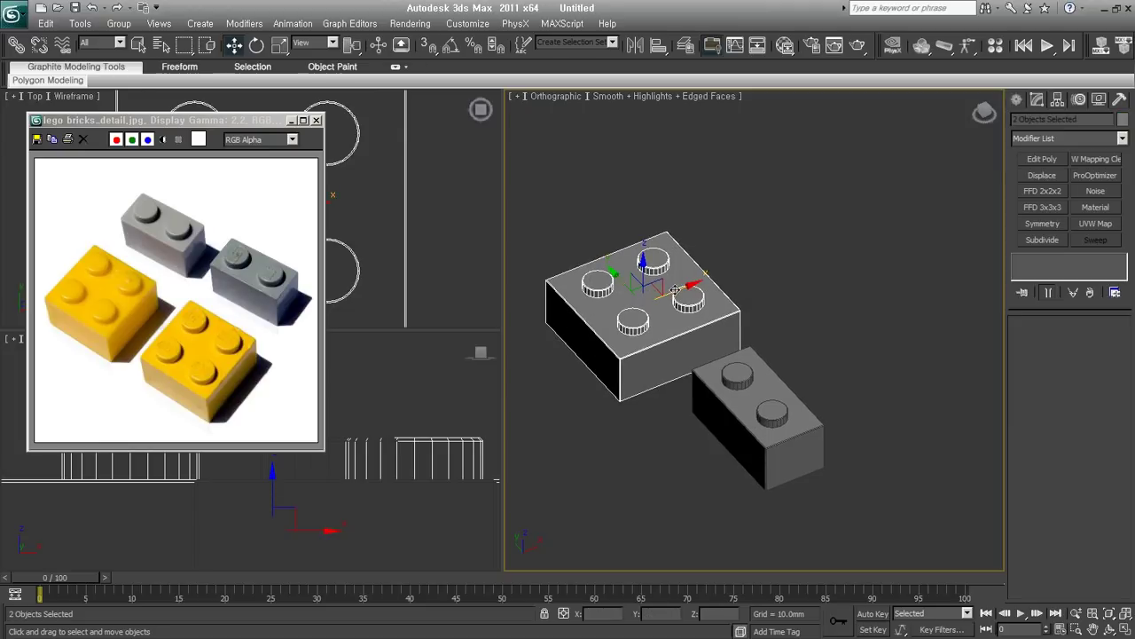
shift+drag(674, 289, 852, 218)
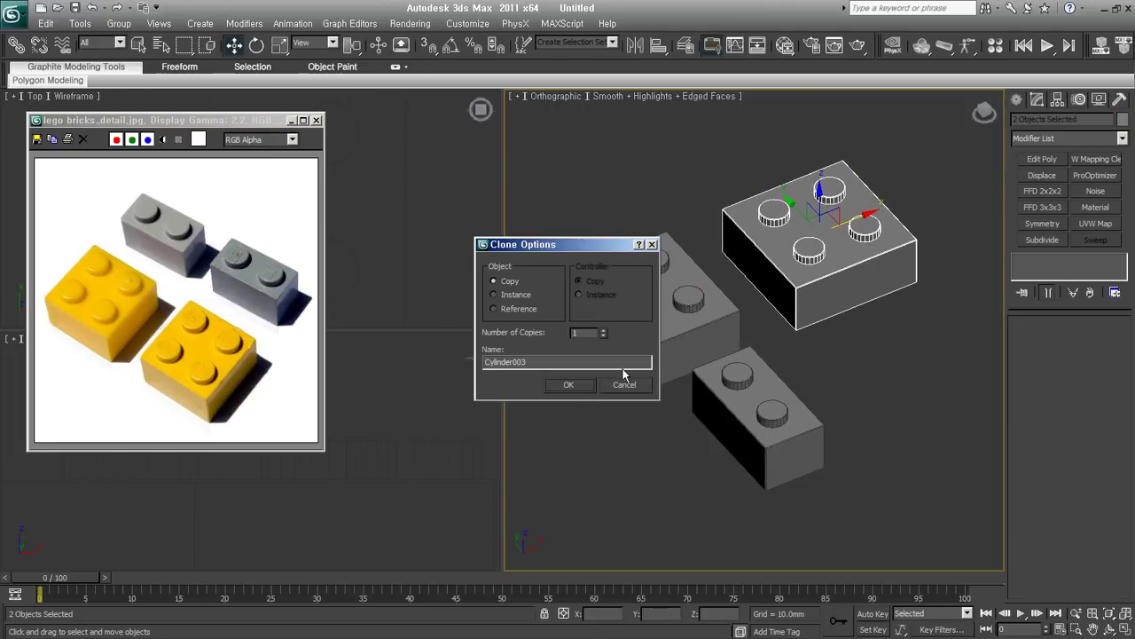
click(568, 385)
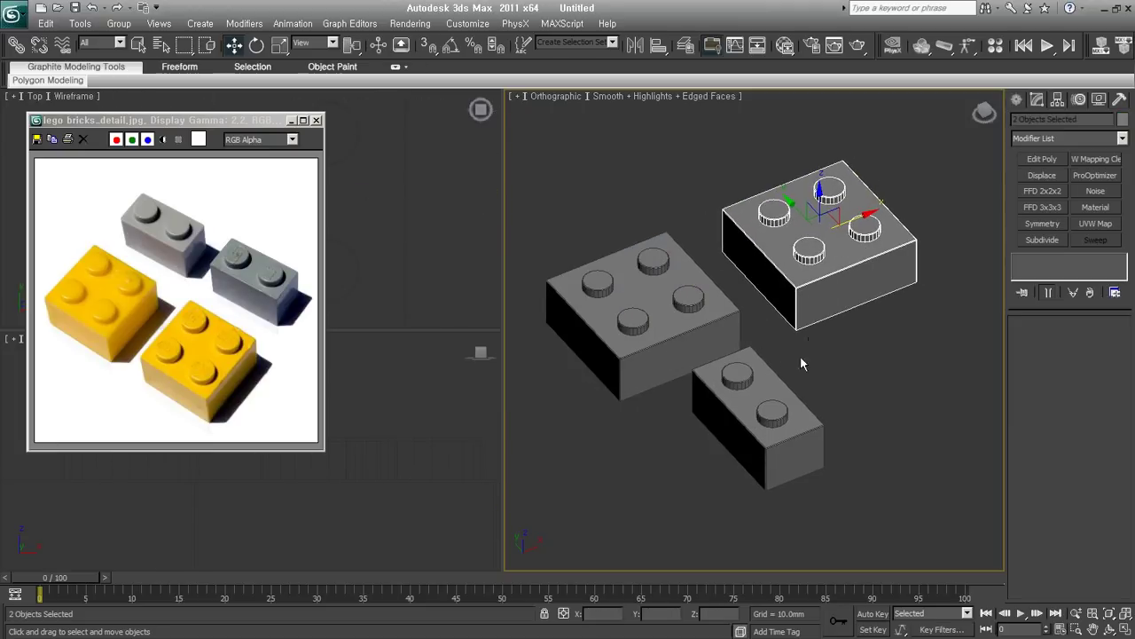
middle_drag(809, 343, 795, 377)
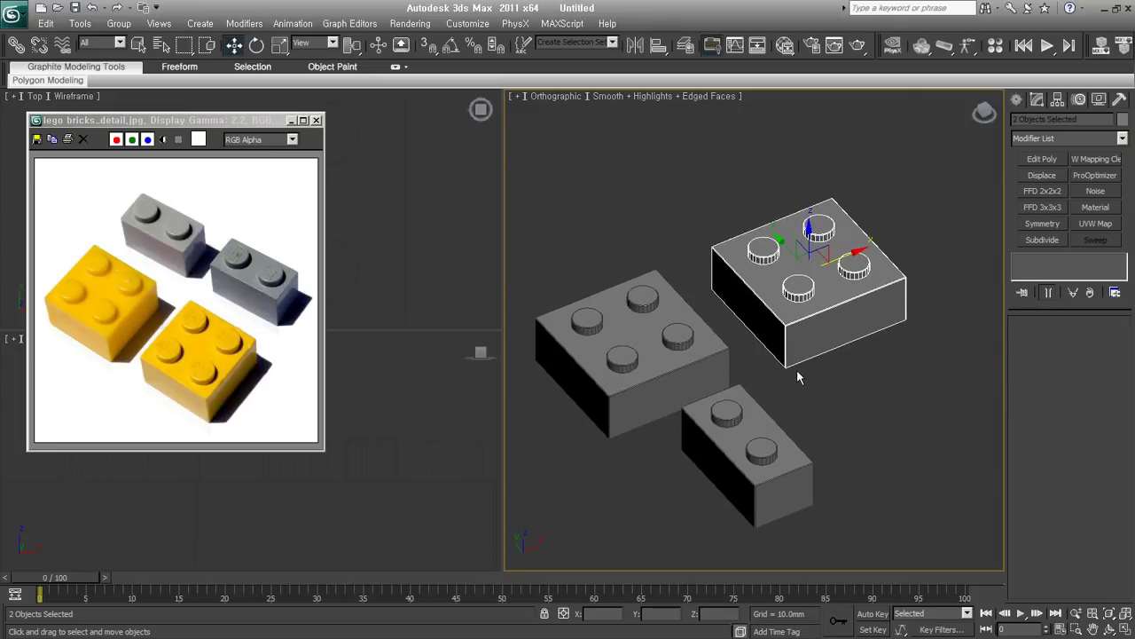
- Add an Edit Poly modifier to the copy and delete its two right studs
click(1044, 159)
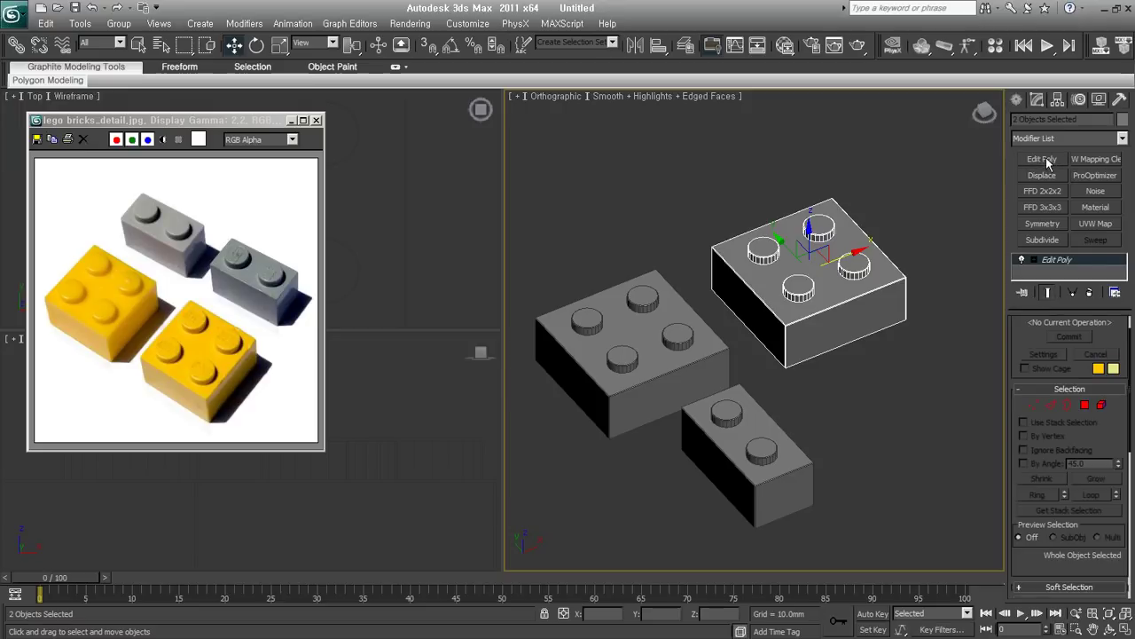
click(1100, 405)
alt+middle_drag(940, 360, 905, 366)
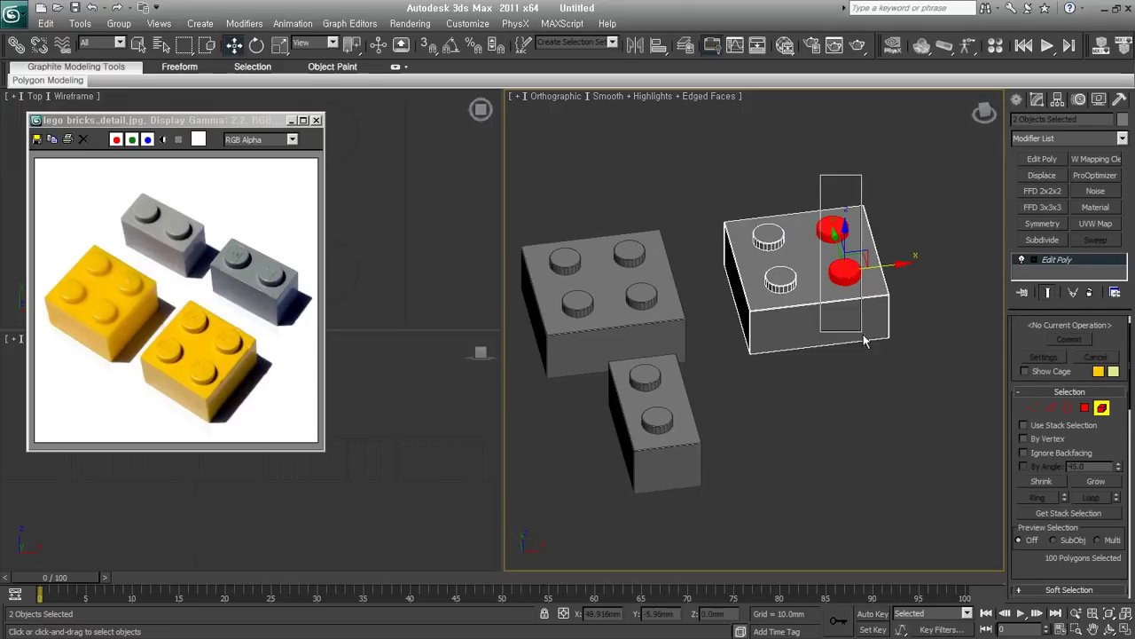
drag(820, 175, 874, 355)
drag(813, 174, 866, 319)
key(Delete)
- Shorten the copy by moving its right-end vertices inward
click(1035, 406)
drag(853, 163, 930, 426)
drag(908, 266, 851, 274)
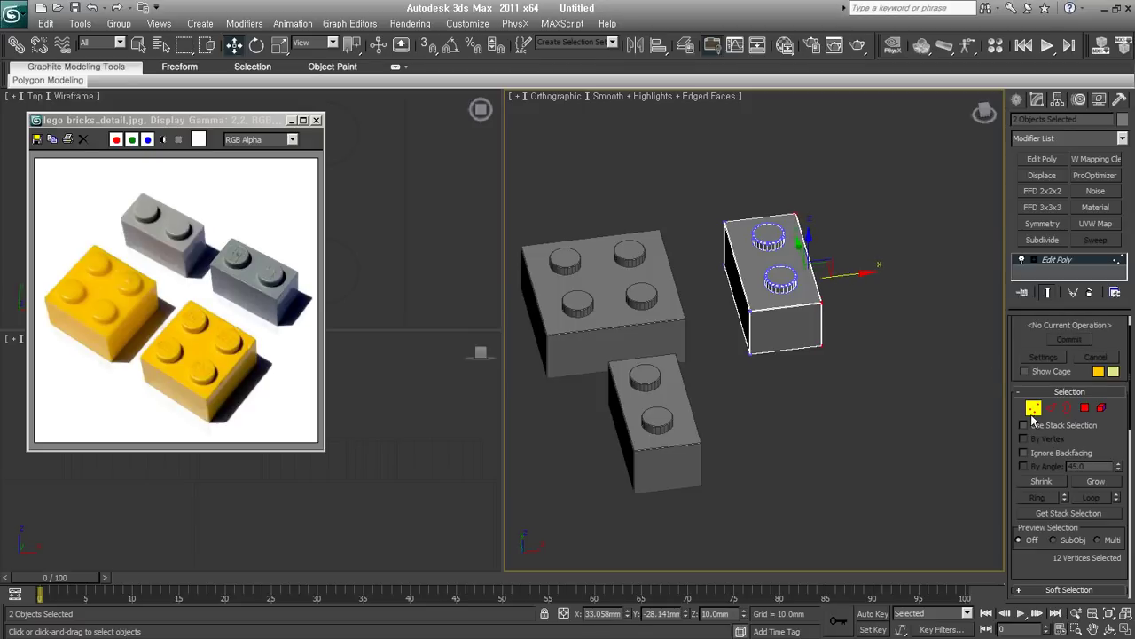
key(1)
alt+middle_drag(795, 390, 815, 391)
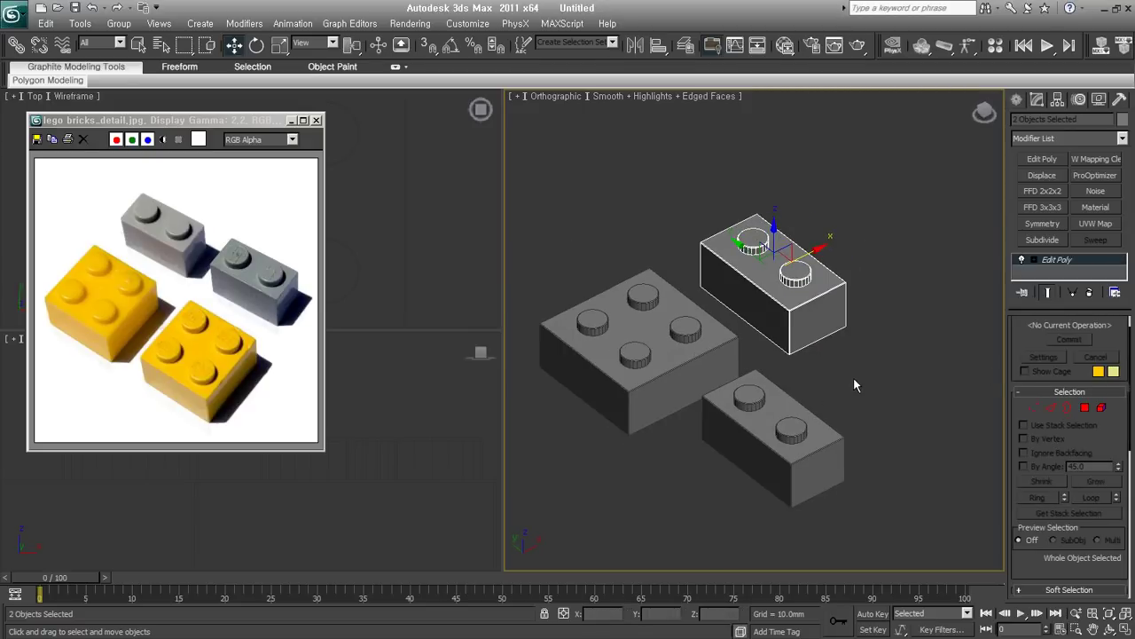
click(853, 381)
drag(884, 414, 768, 498)
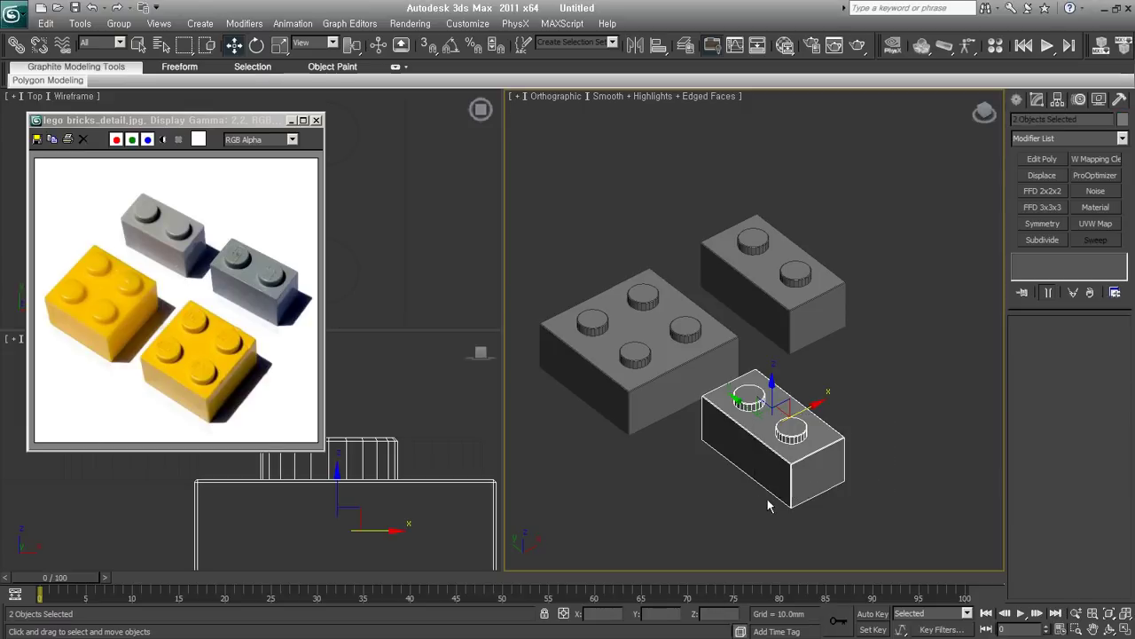
- Select the upper-right brick's studs and remove their Edit Poly modifier
middle_drag(767, 499, 769, 463)
click(911, 326)
drag(911, 321, 785, 209)
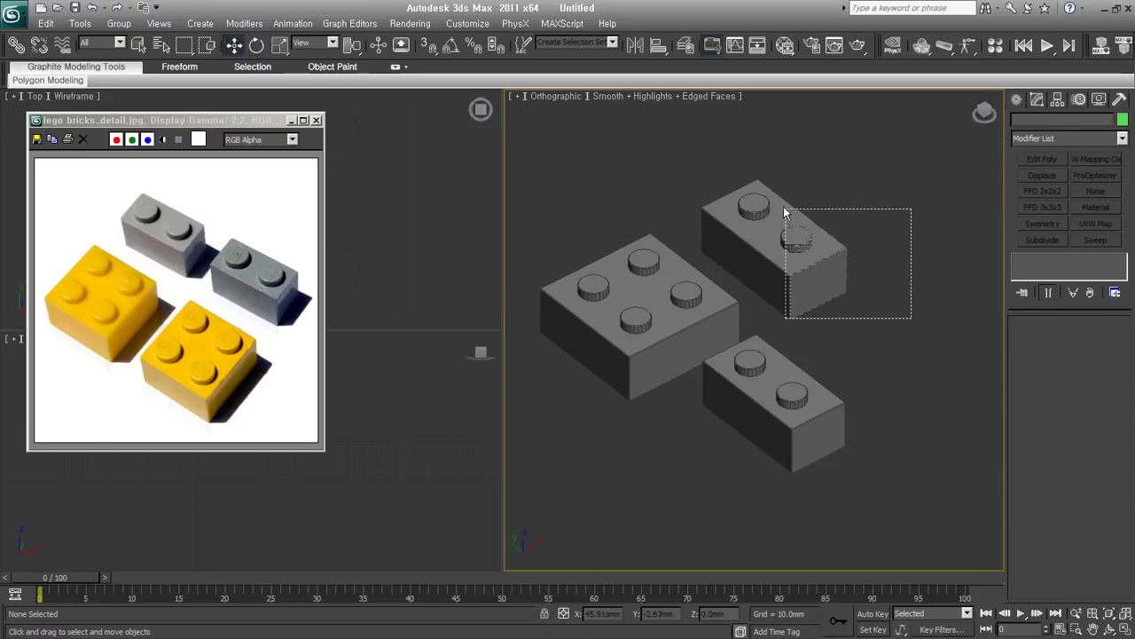
click(863, 316)
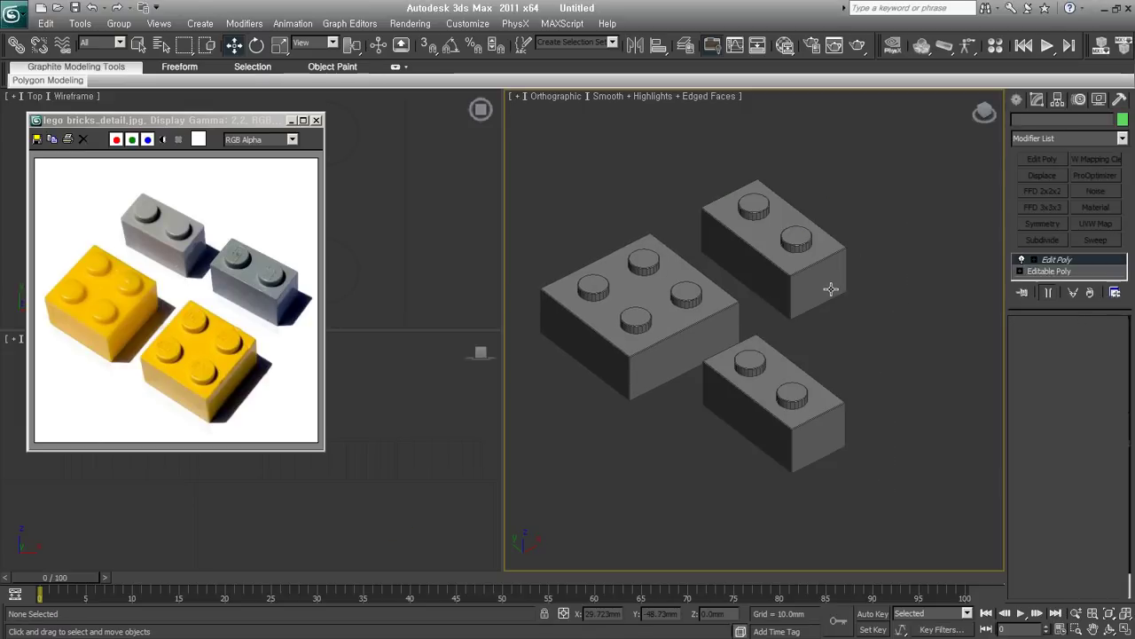
drag(780, 195, 914, 315)
drag(1033, 308, 1029, 356)
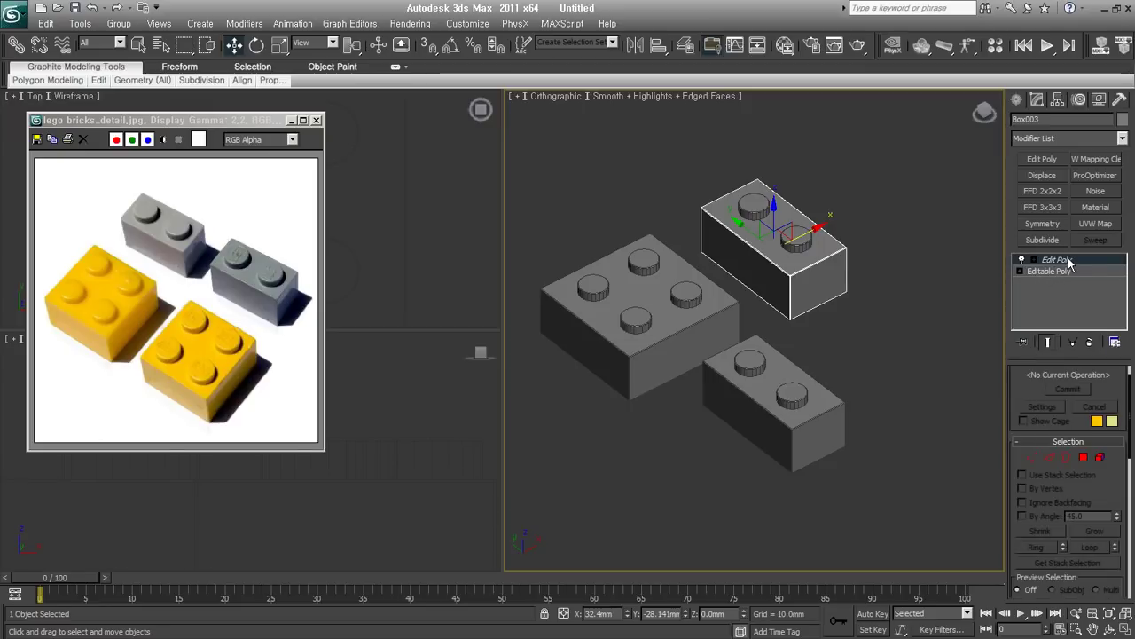
click(931, 306)
click(799, 239)
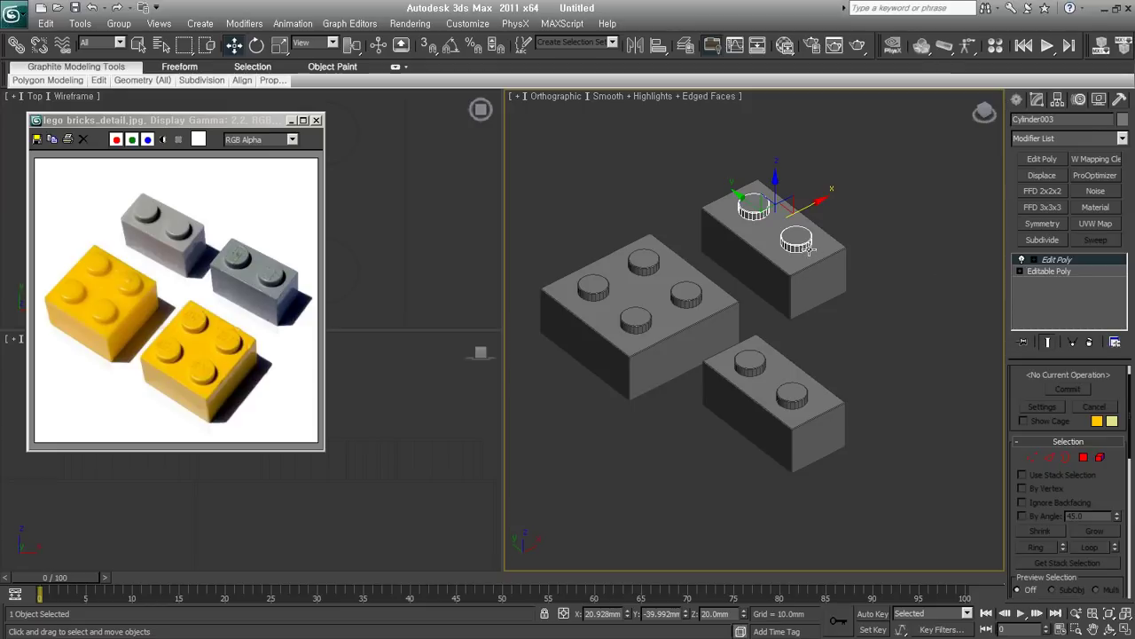
click(1094, 341)
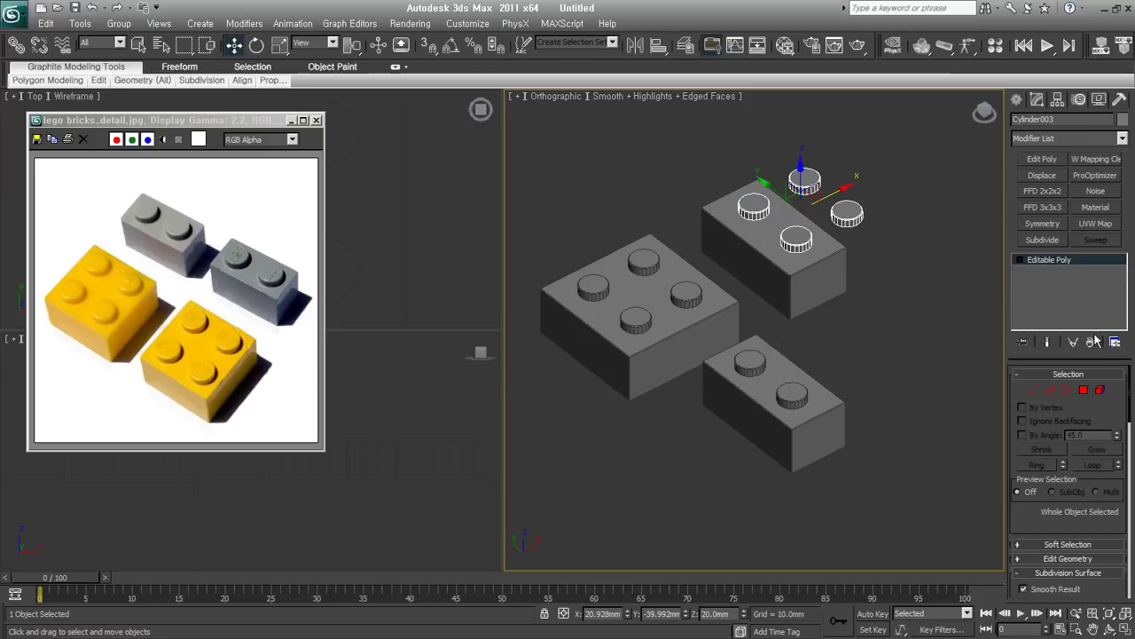
- Remove the upper-right box's Edit Poly modifier to restore its full width
click(894, 296)
mouse_move(896, 311)
mouse_down()
mouse_move(785, 231)
mouse_move(789, 214)
mouse_up()
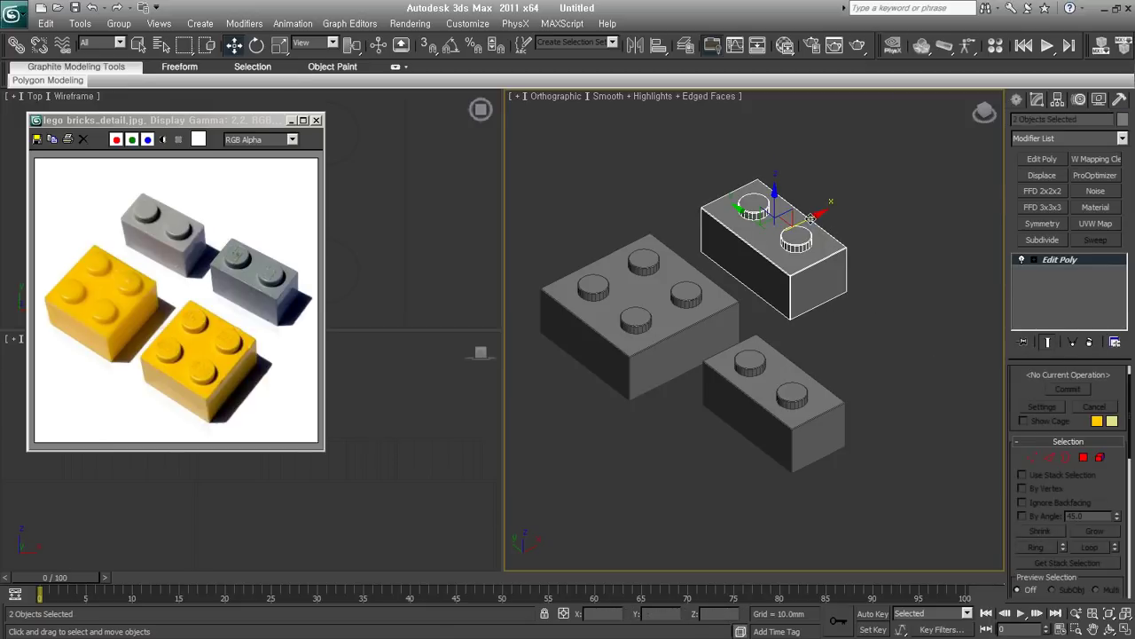
click(902, 297)
click(836, 271)
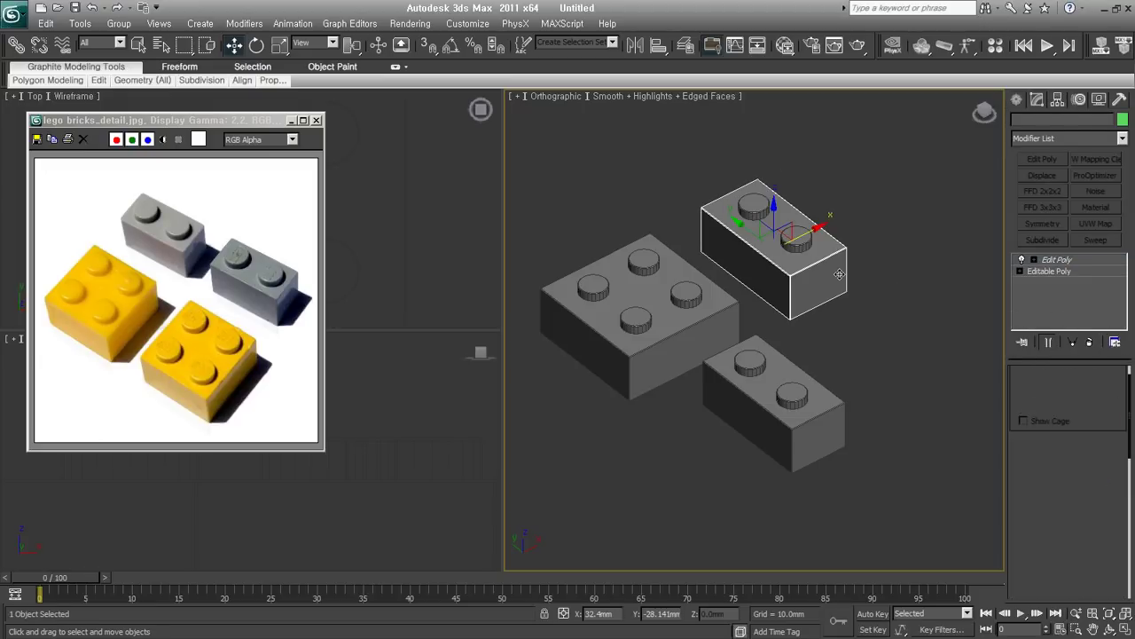
click(1091, 342)
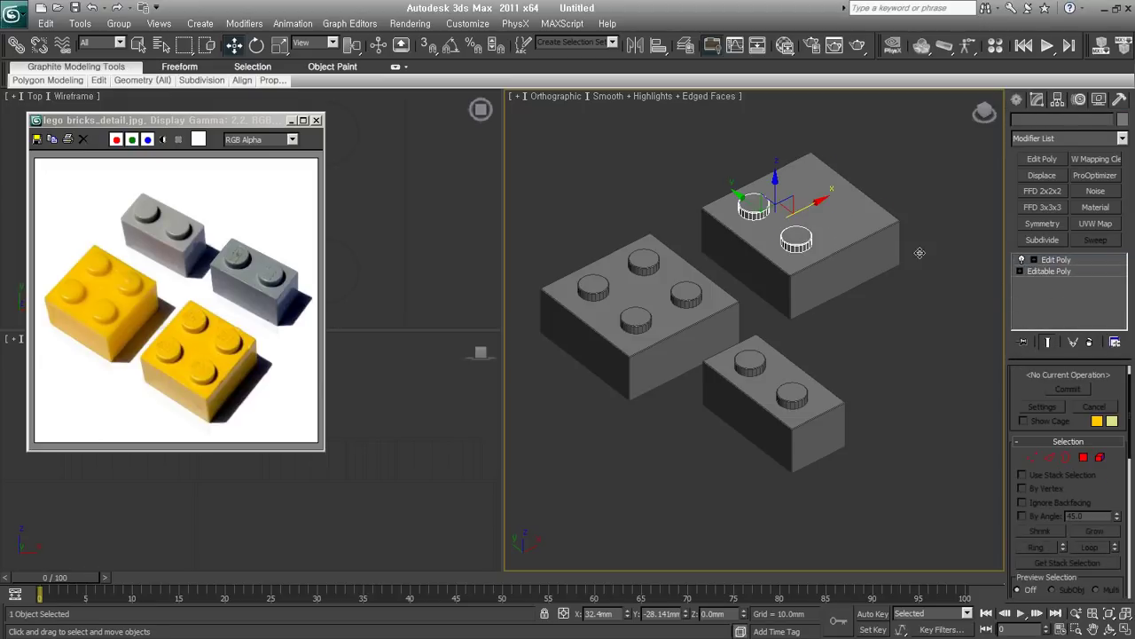
click(904, 354)
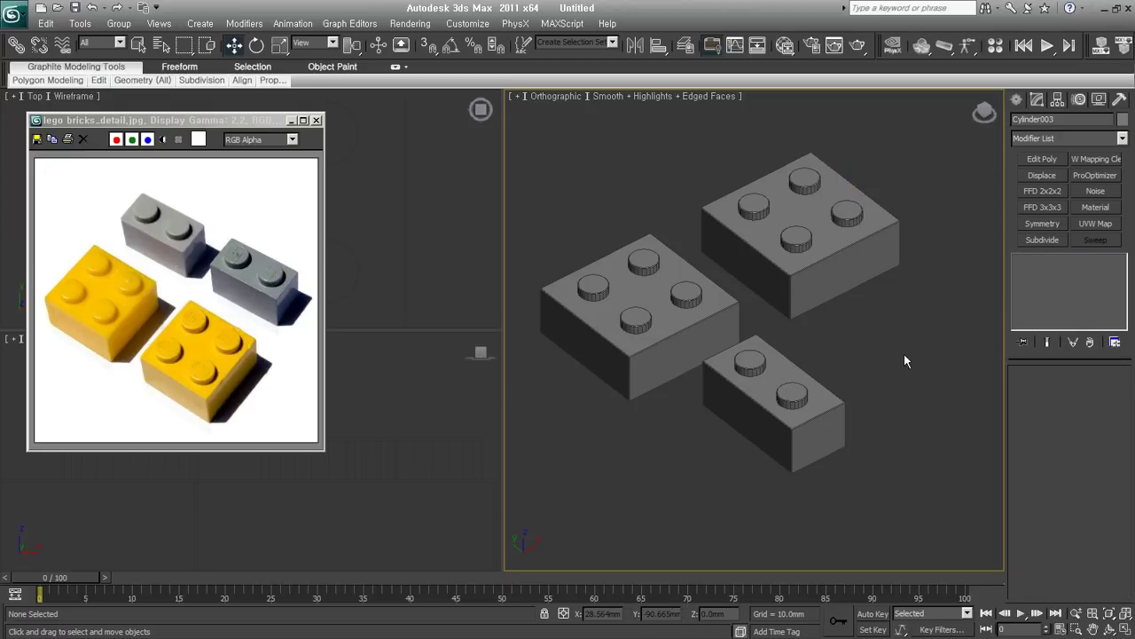
- Undo the Edit Poly modifier change and select the top brick on its own
drag(946, 323, 833, 206)
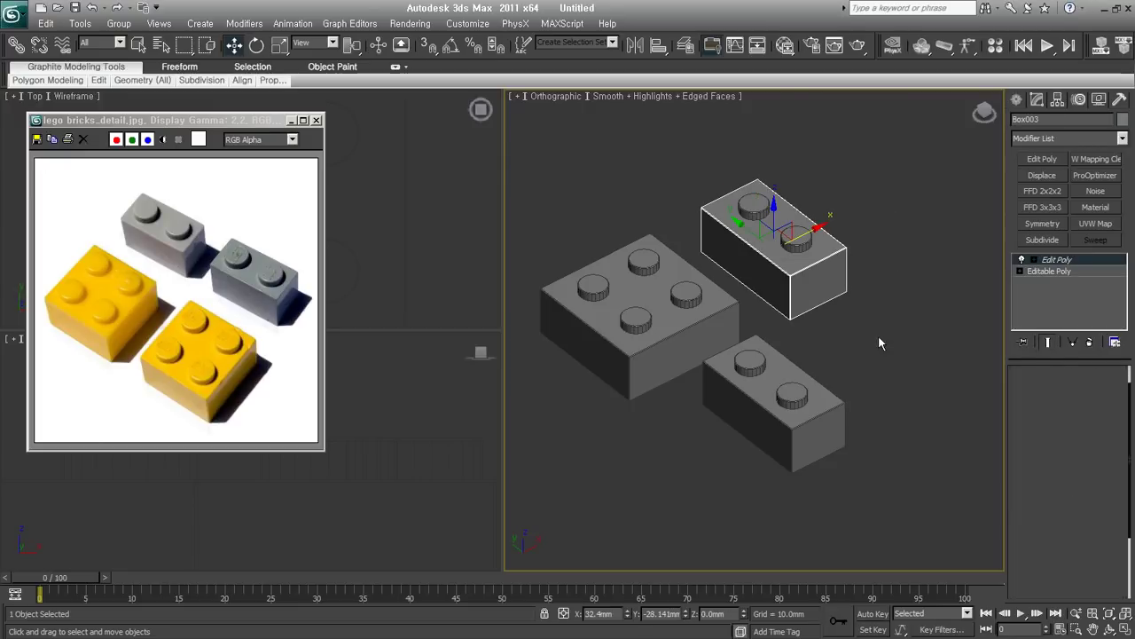
drag(874, 215, 735, 253)
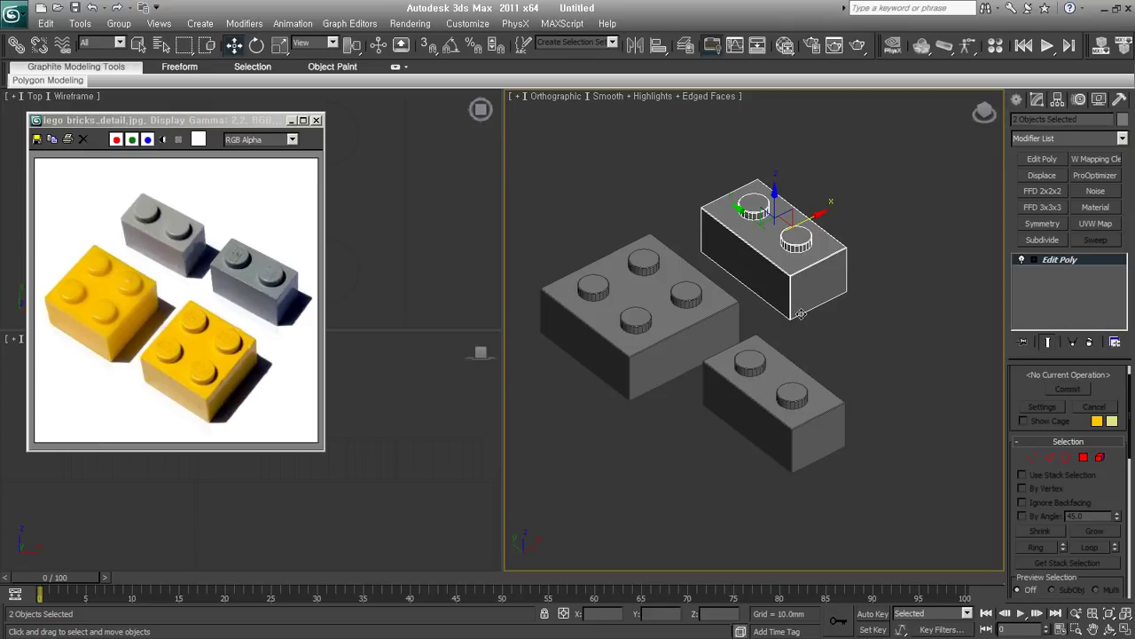
key(ctrl+z)
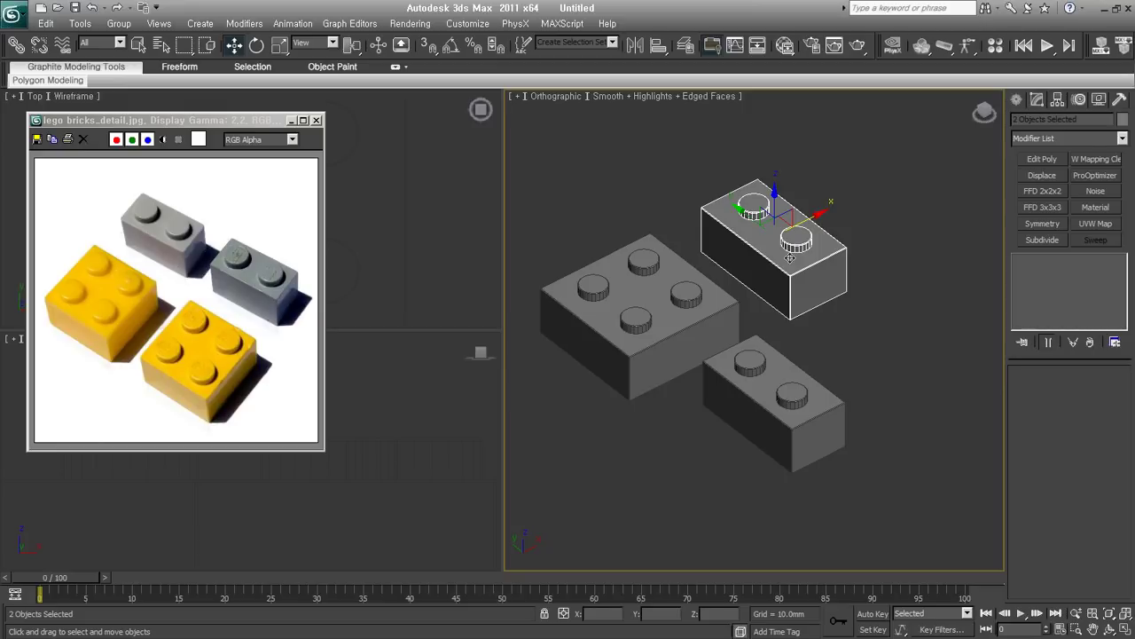
click(860, 360)
click(813, 271)
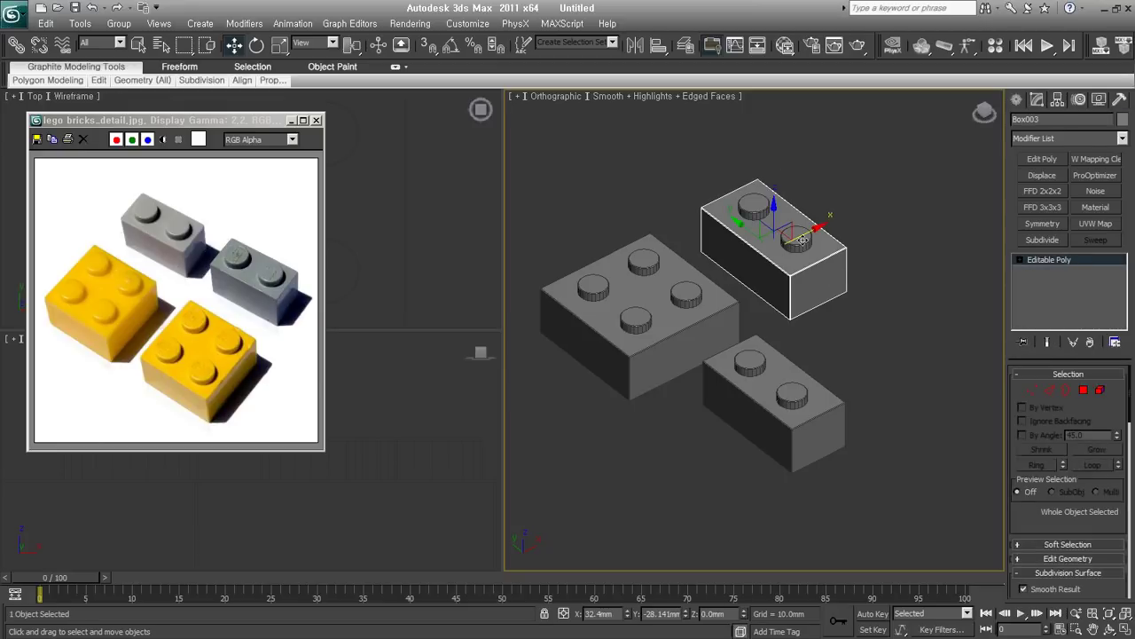
drag(878, 335, 798, 193)
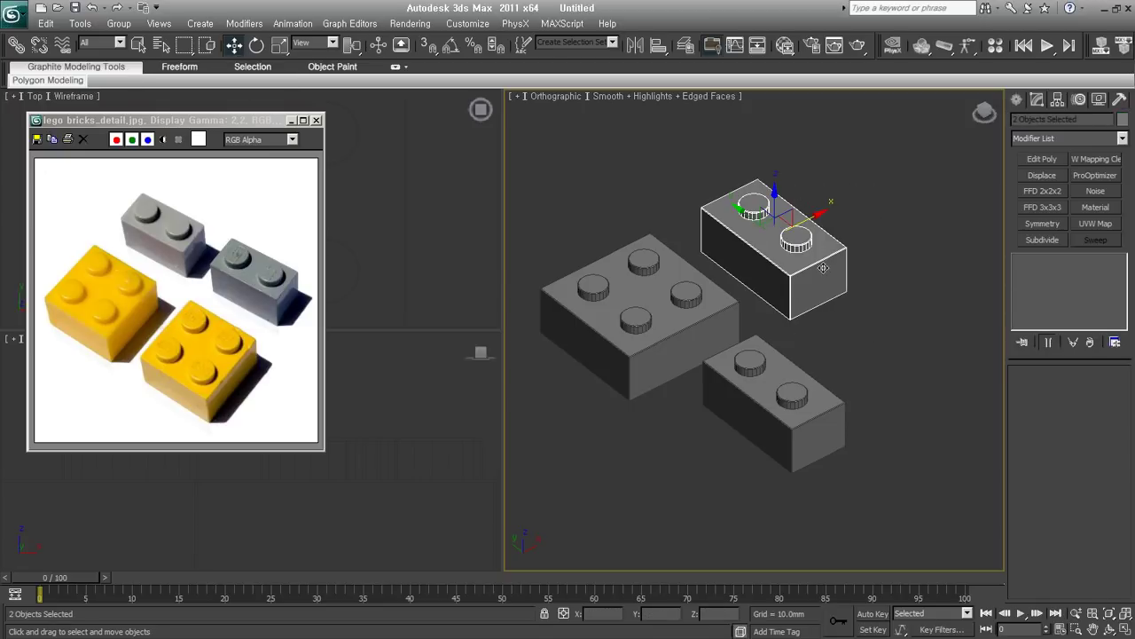
click(844, 309)
click(816, 266)
- Expand the Edit Geometry rollout, toggle Attach on, then right-click to exit it
scroll(1028, 511, down, 3)
scroll(1051, 444, down, 2)
click(1022, 385)
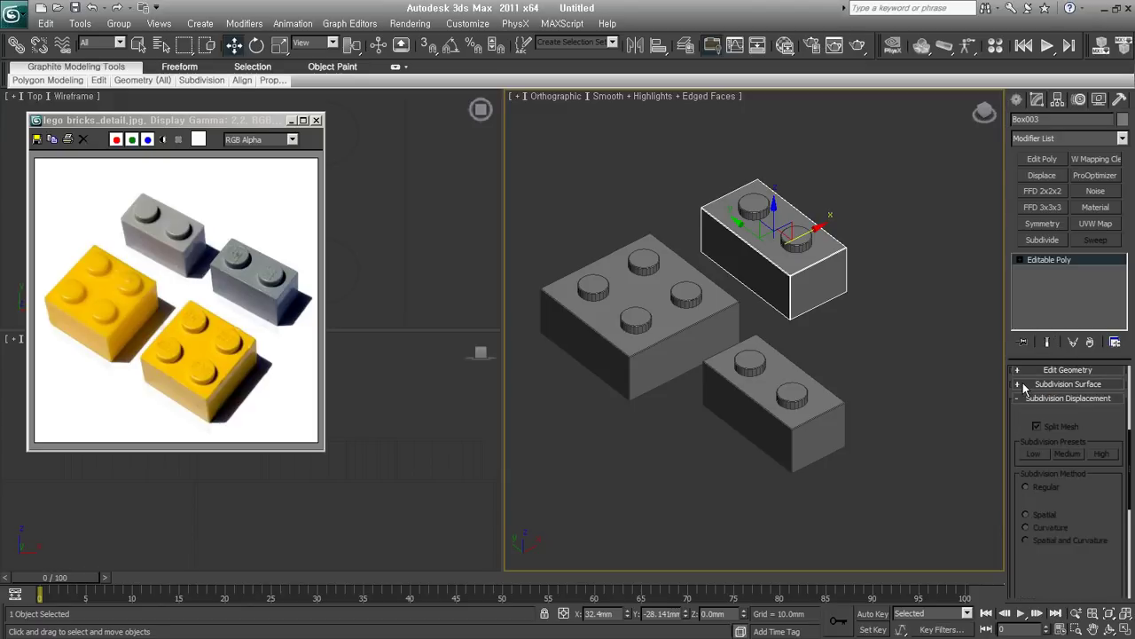
click(1020, 399)
click(1031, 535)
click(1035, 475)
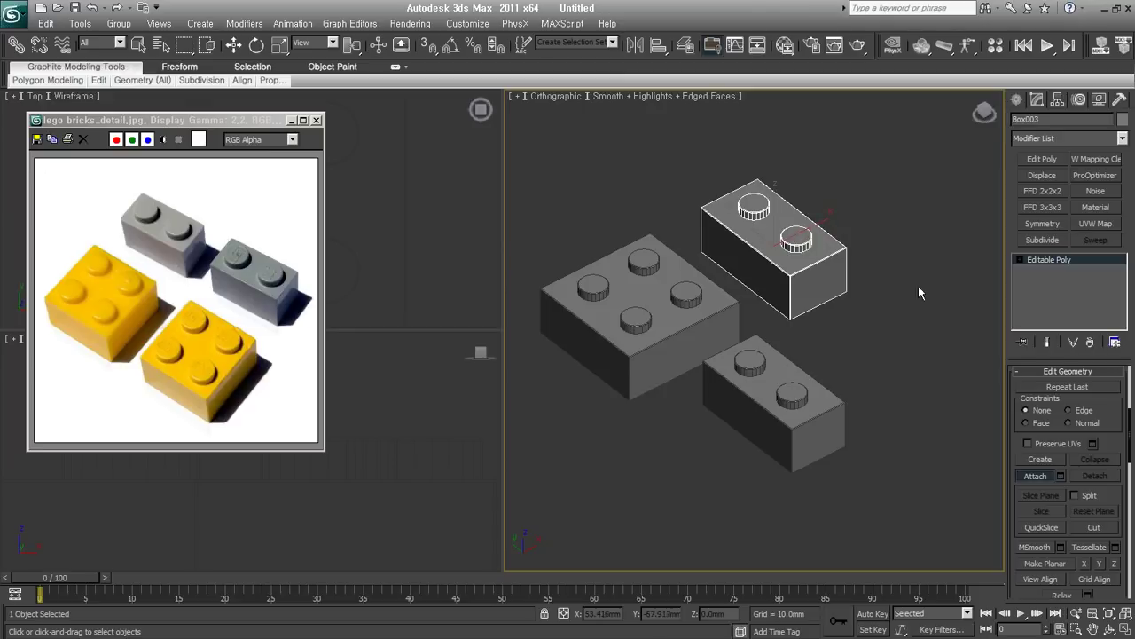
mouse_move(843, 304)
alt+middle_down()
mouse_move(786, 258)
mouse_move(862, 294)
alt+middle_up()
right_click(862, 292)
- Deselect everything and close the Lego reference image
click(867, 344)
mouse_move(794, 349)
alt+middle_down()
mouse_move(771, 364)
mouse_move(871, 355)
alt+middle_up()
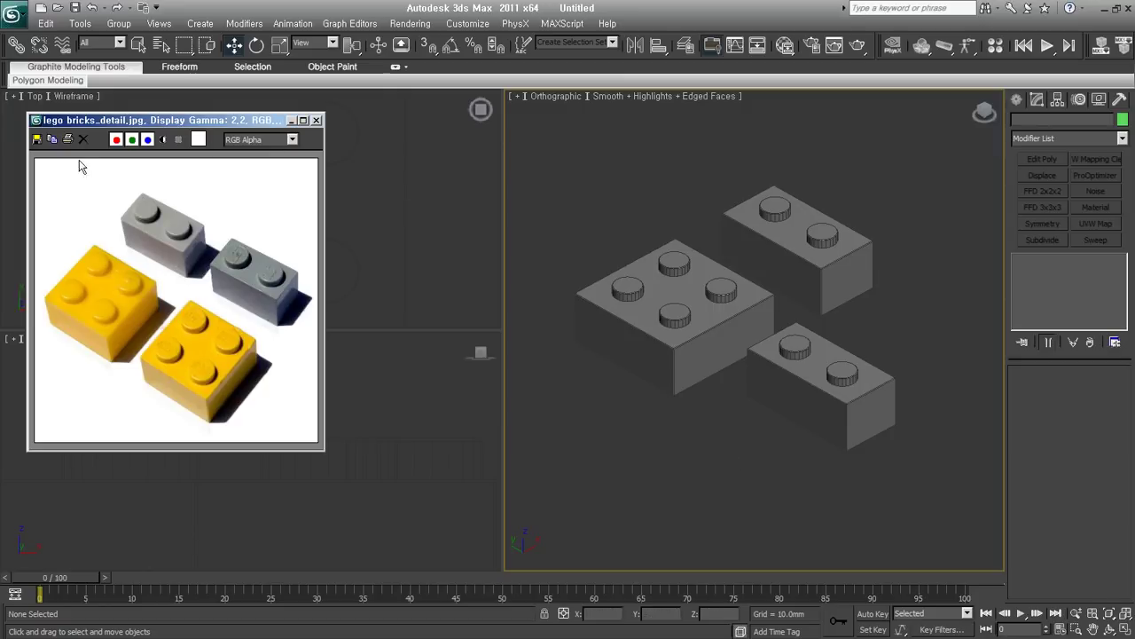
click(316, 120)
- Delete all the bricks, then preview and close the cat wall-clock image
mouse_move(972, 150)
mouse_down()
mouse_move(809, 300)
mouse_move(568, 475)
mouse_up()
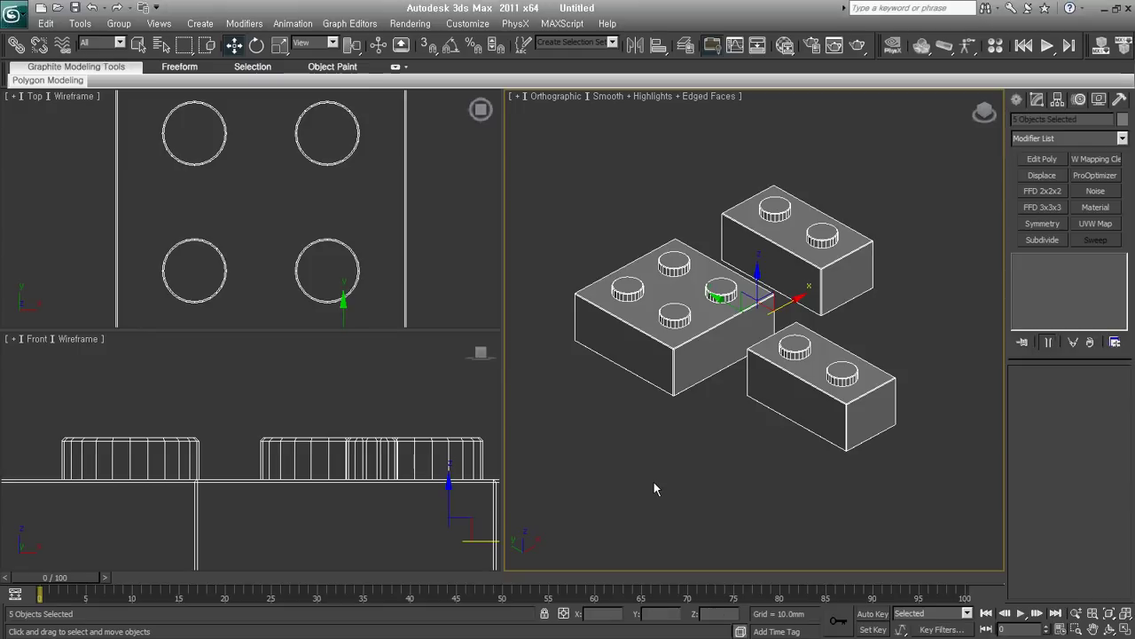
key(Delete)
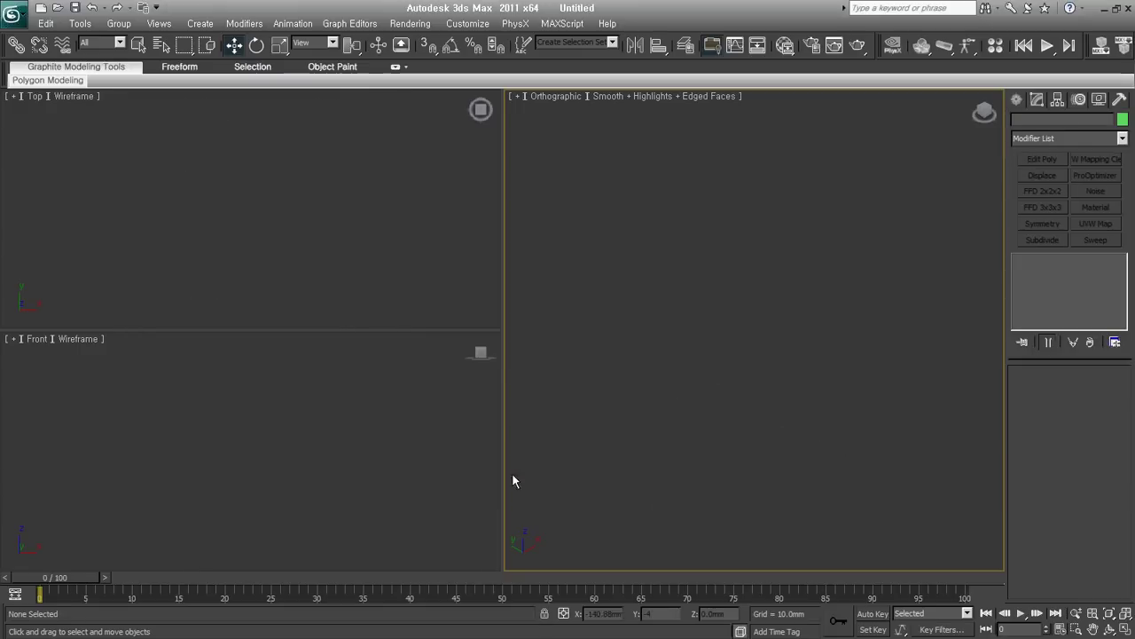
key(ctrl+i)
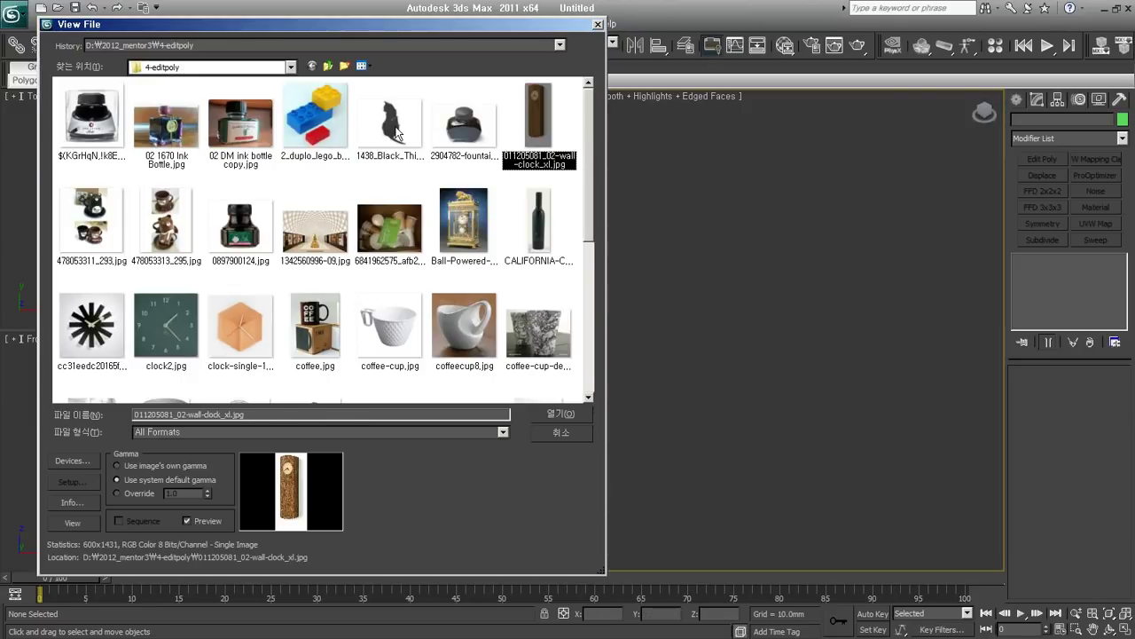
click(391, 120)
click(565, 414)
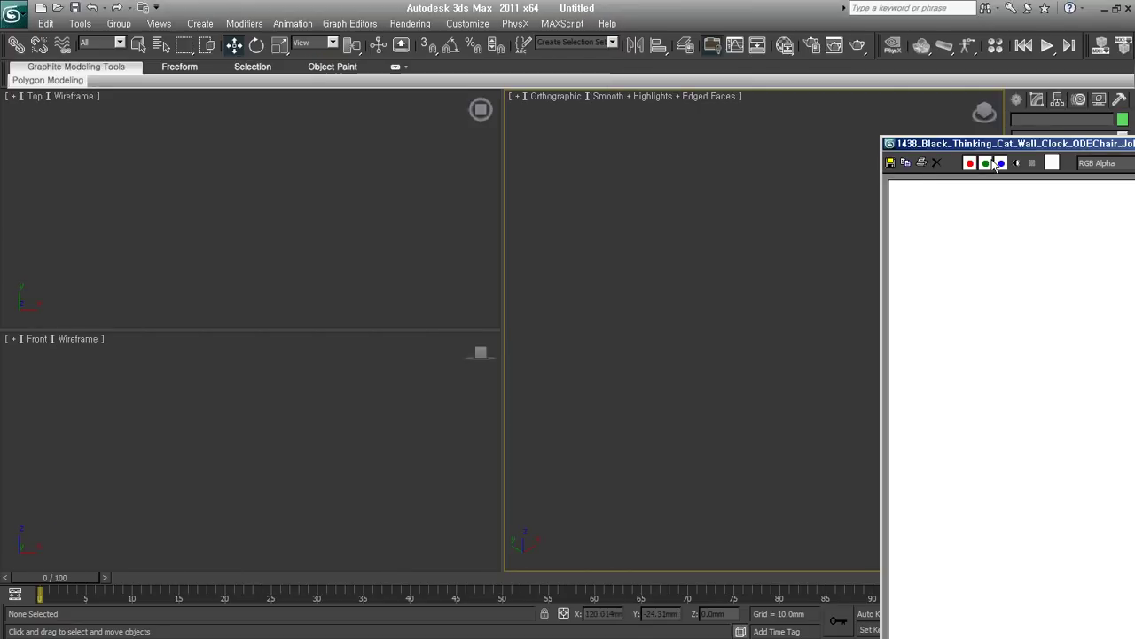
drag(887, 143, 215, 139)
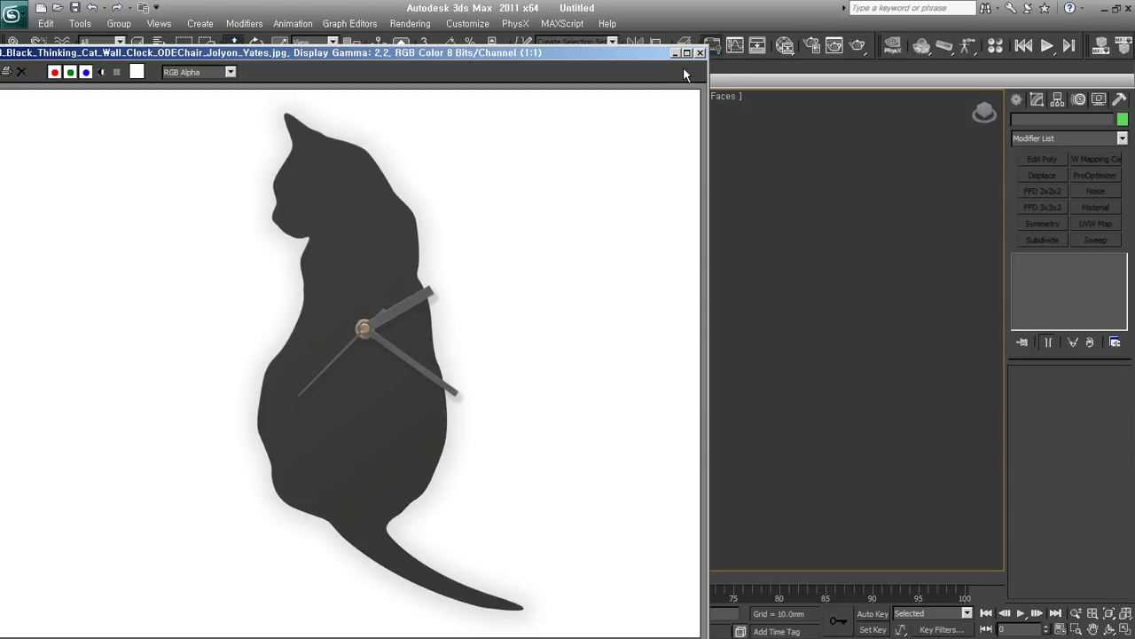
click(701, 53)
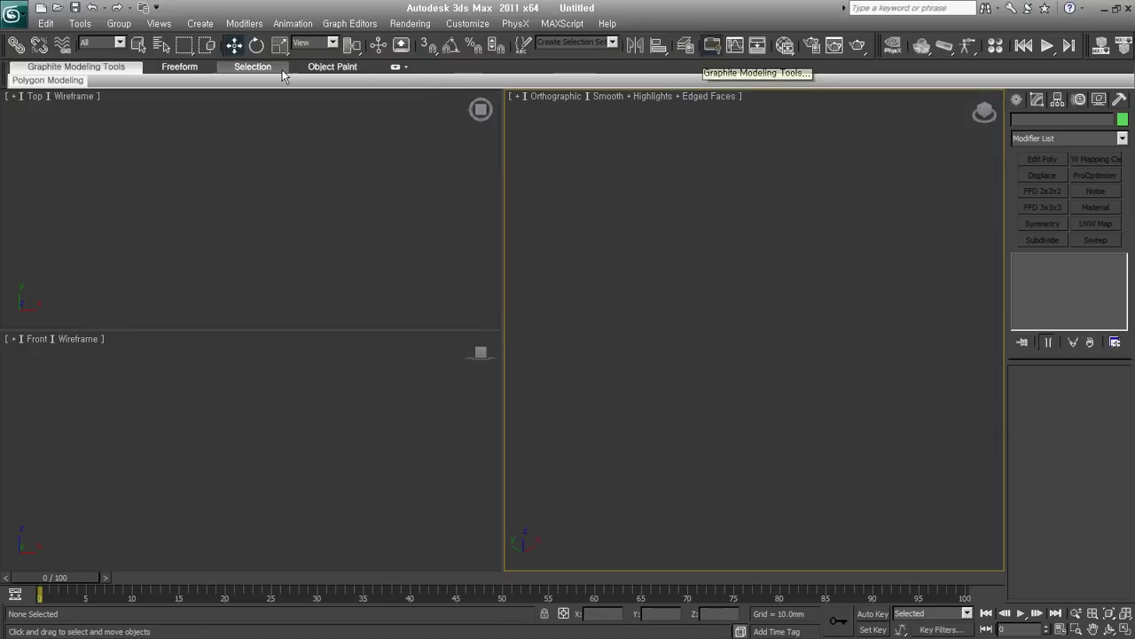
- Open 011205081_02-wall-clock_xl.jpg and move its window to the upper left
click(337, 18)
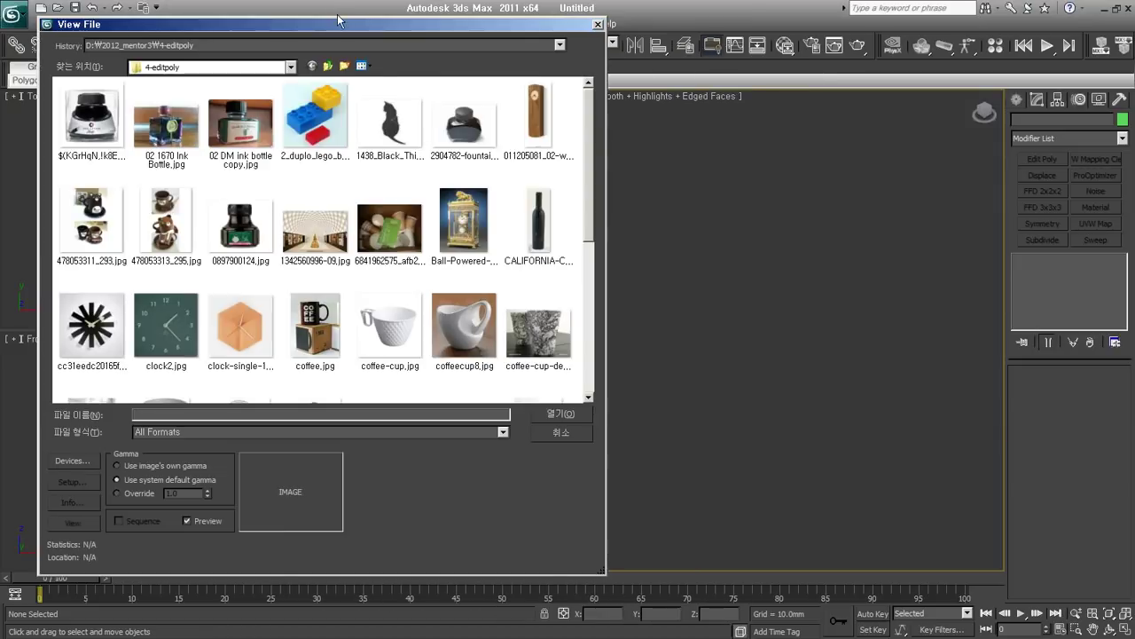
click(537, 113)
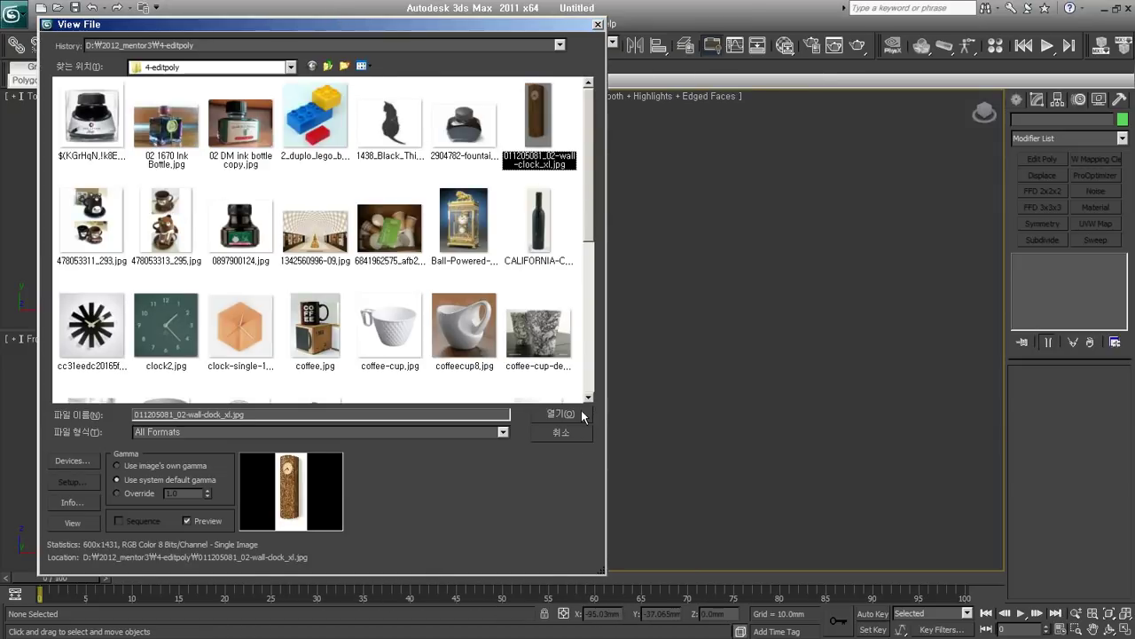
double_click(539, 110)
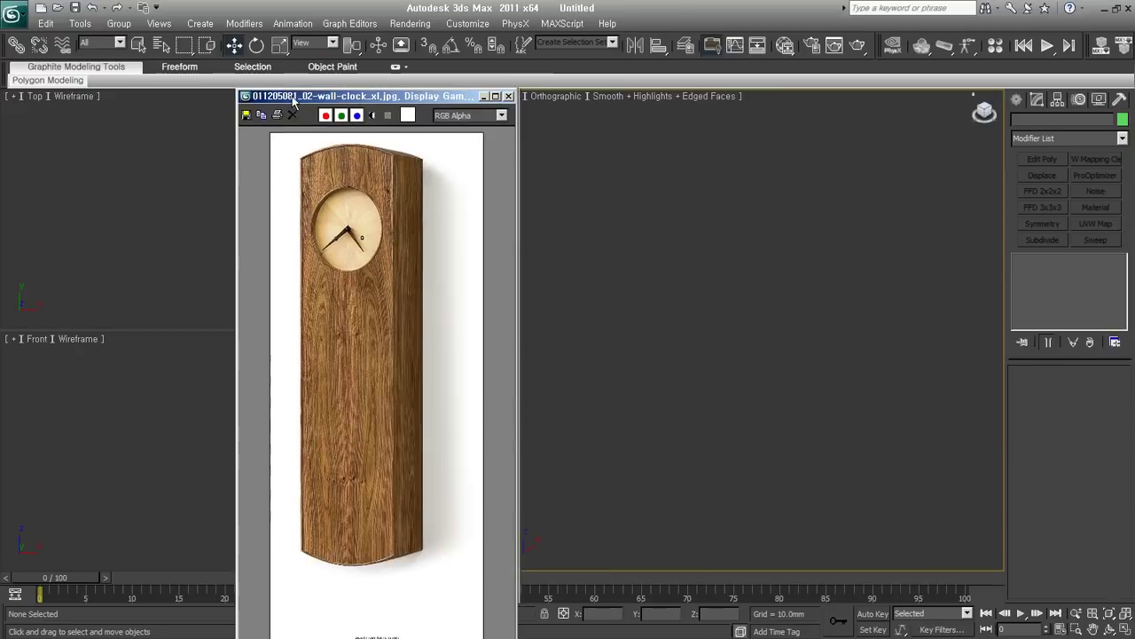
drag(295, 94, 85, 62)
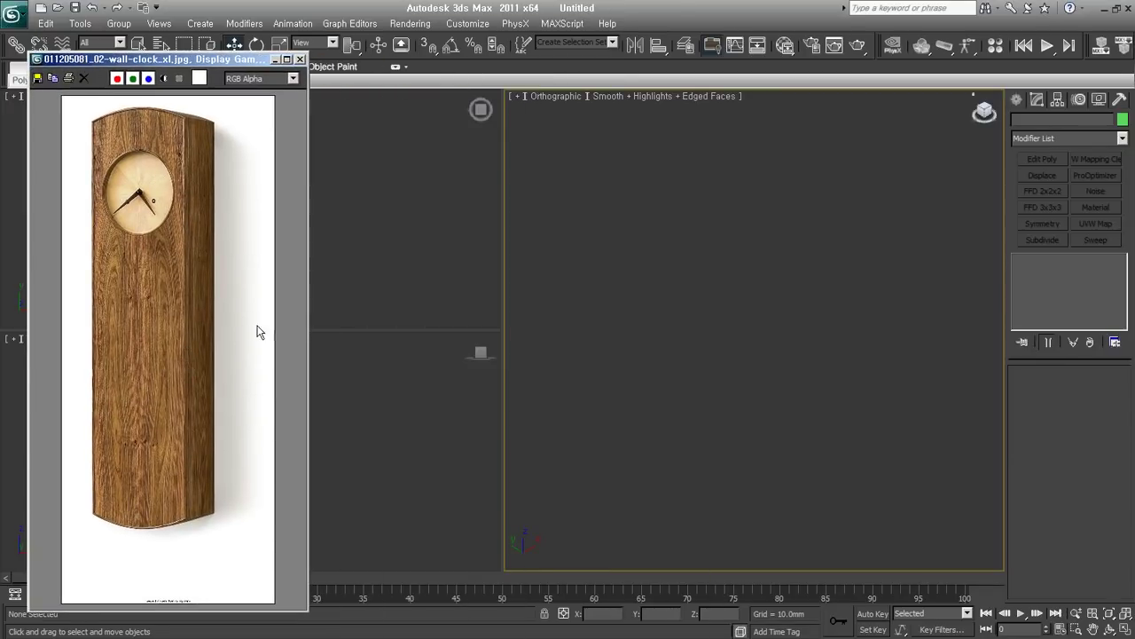
click(1017, 99)
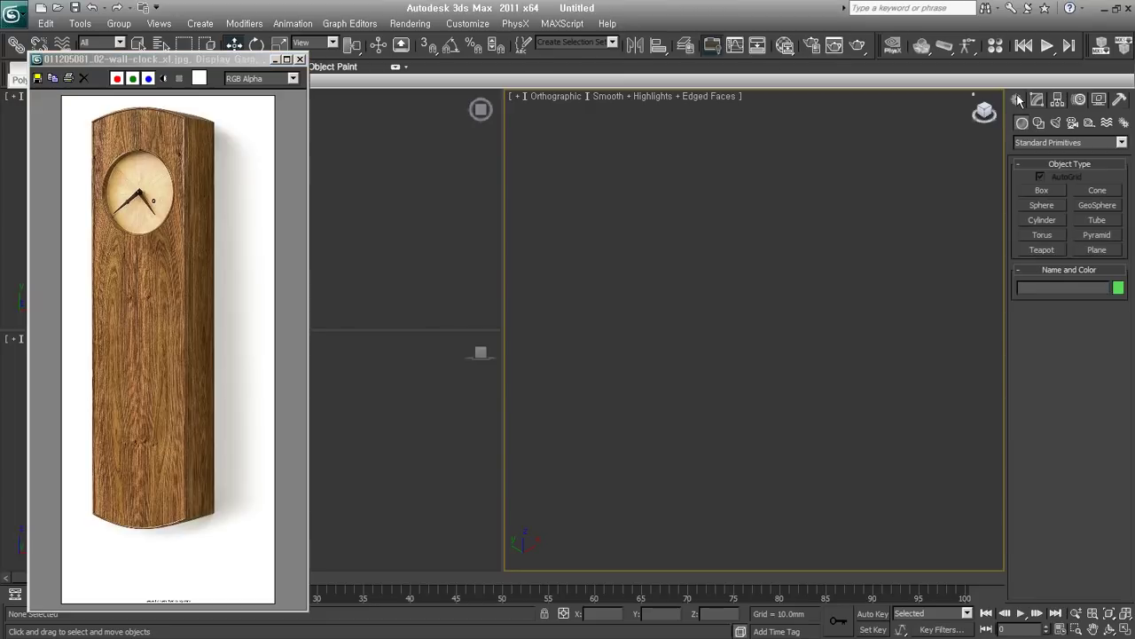
- Drag out a Box primitive about 111 mm tall
click(1043, 190)
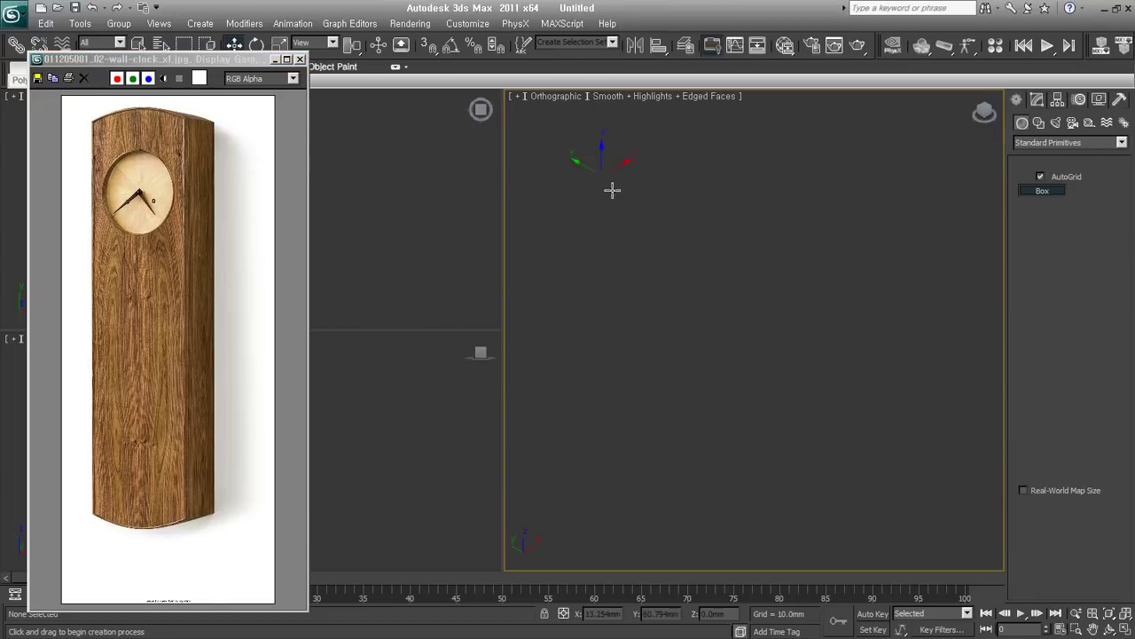
drag(667, 410, 723, 472)
right_click(723, 470)
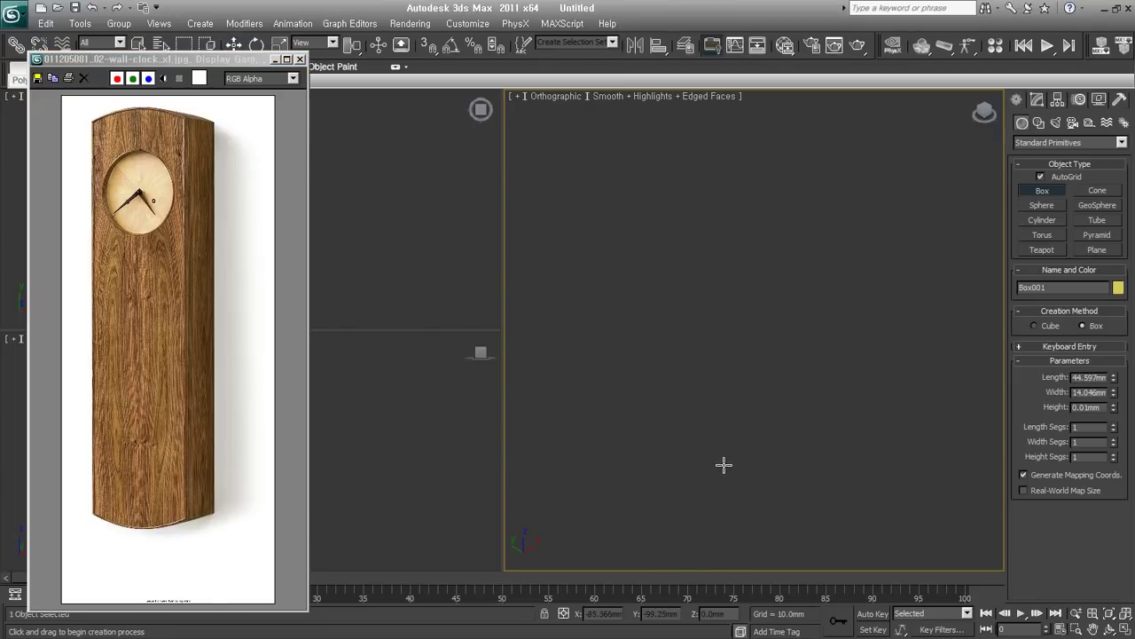
drag(680, 444, 748, 438)
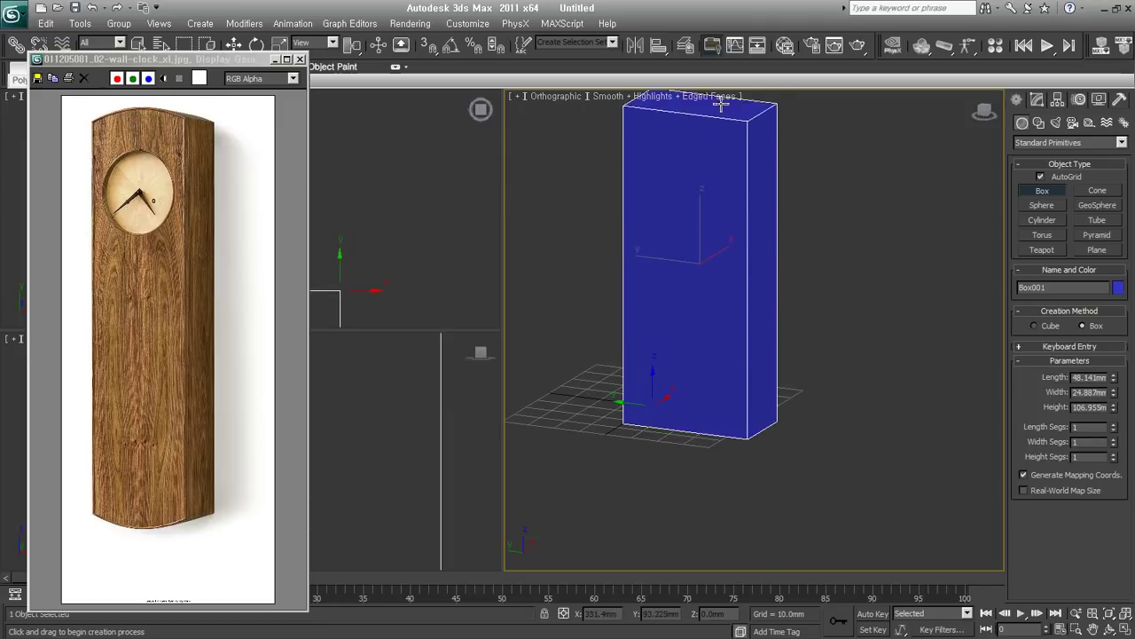
click(725, 121)
- Lower the box's Length so it becomes a narrow 28.885 × 18.167 × 111.203 mm body
middle_drag(753, 286, 830, 321)
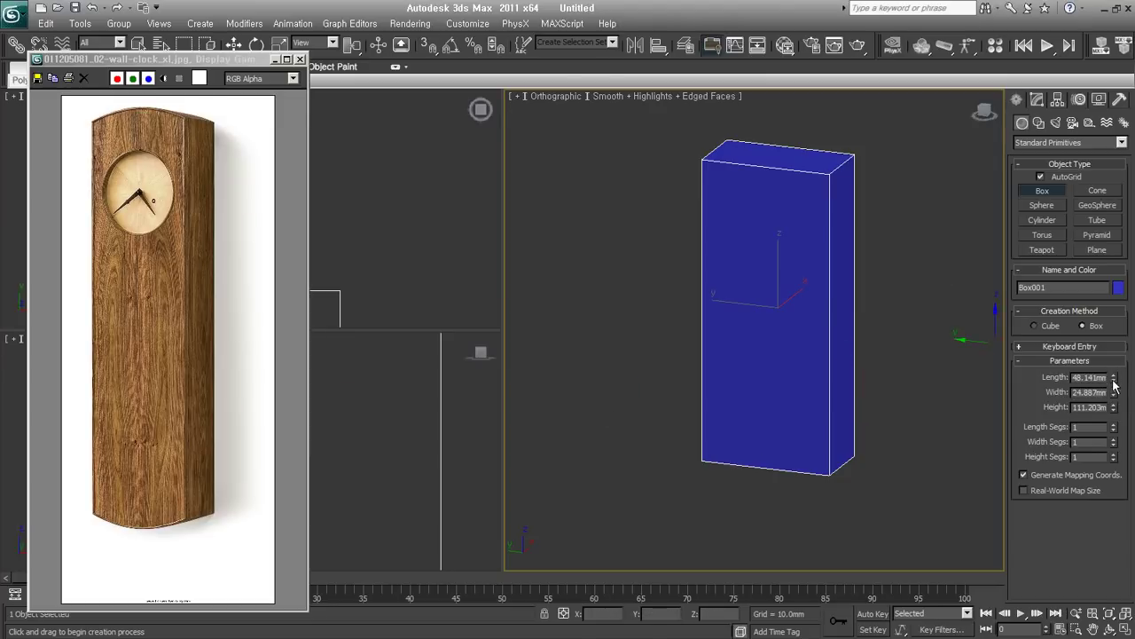
drag(1114, 378, 1114, 409)
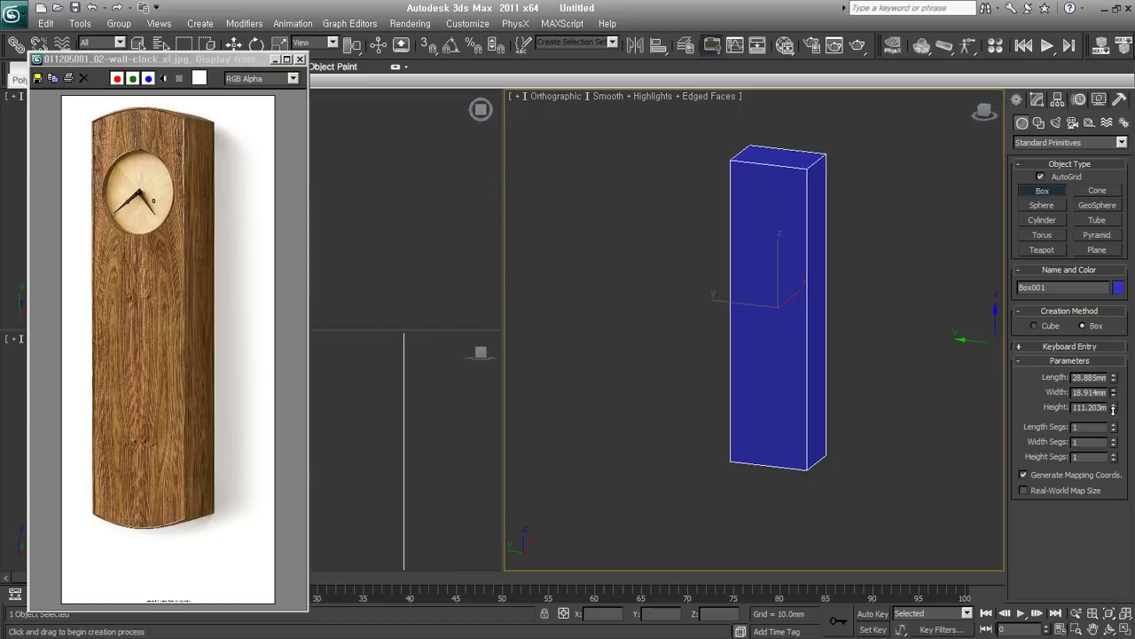
key(w)
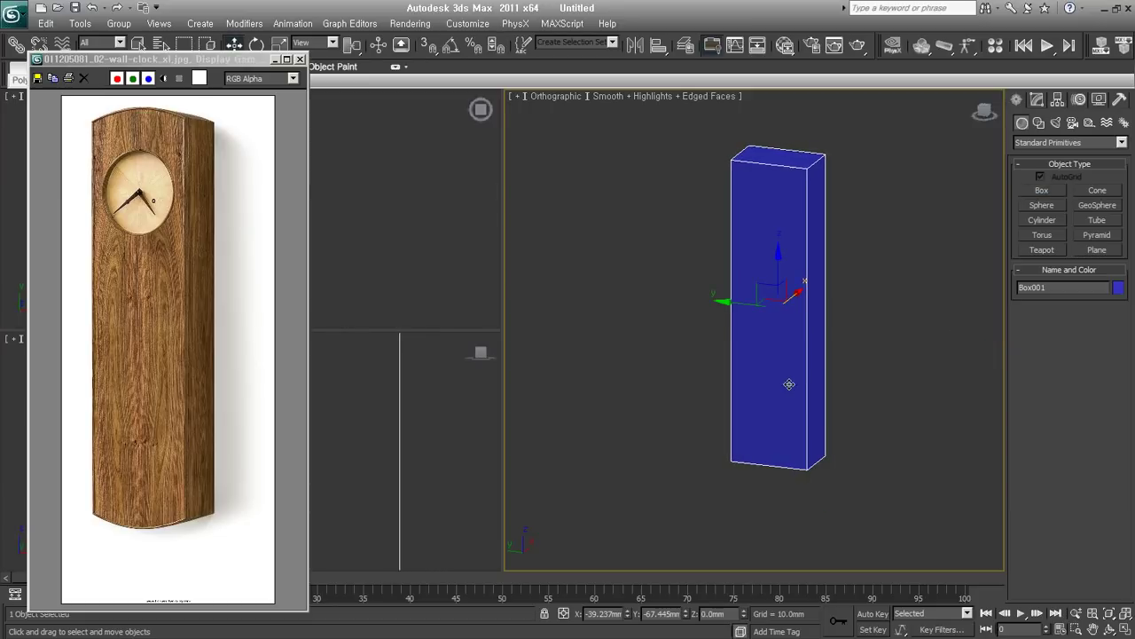
scroll(801, 393, up, 3)
middle_drag(804, 398, 789, 435)
scroll(788, 436, down, 2)
scroll(788, 435, up, 2)
scroll(789, 434, down, 2)
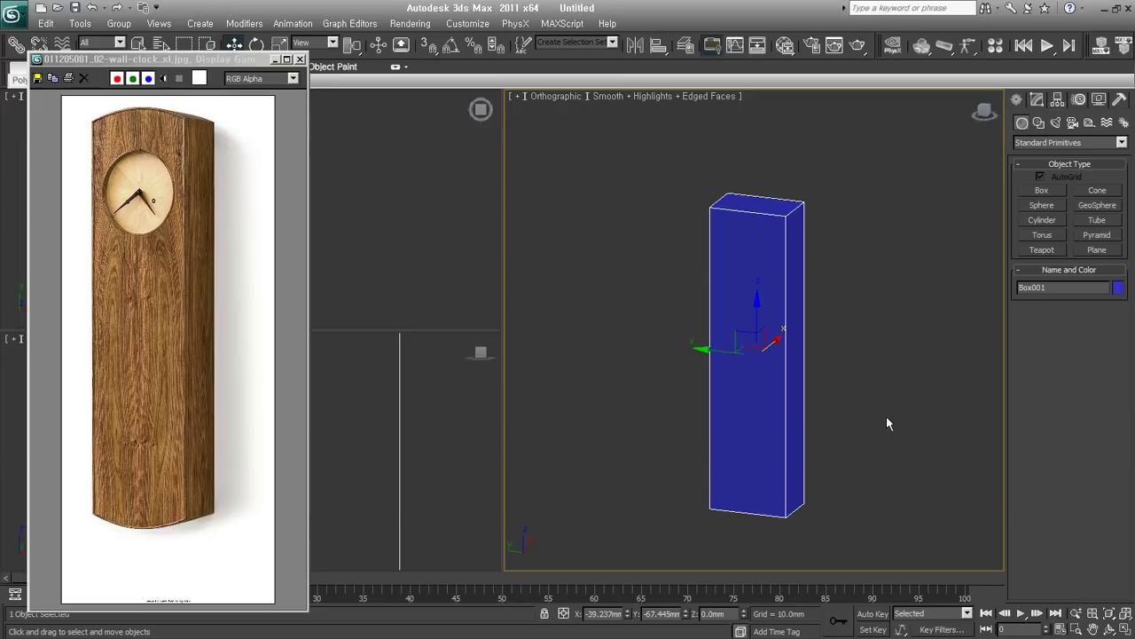
click(1037, 100)
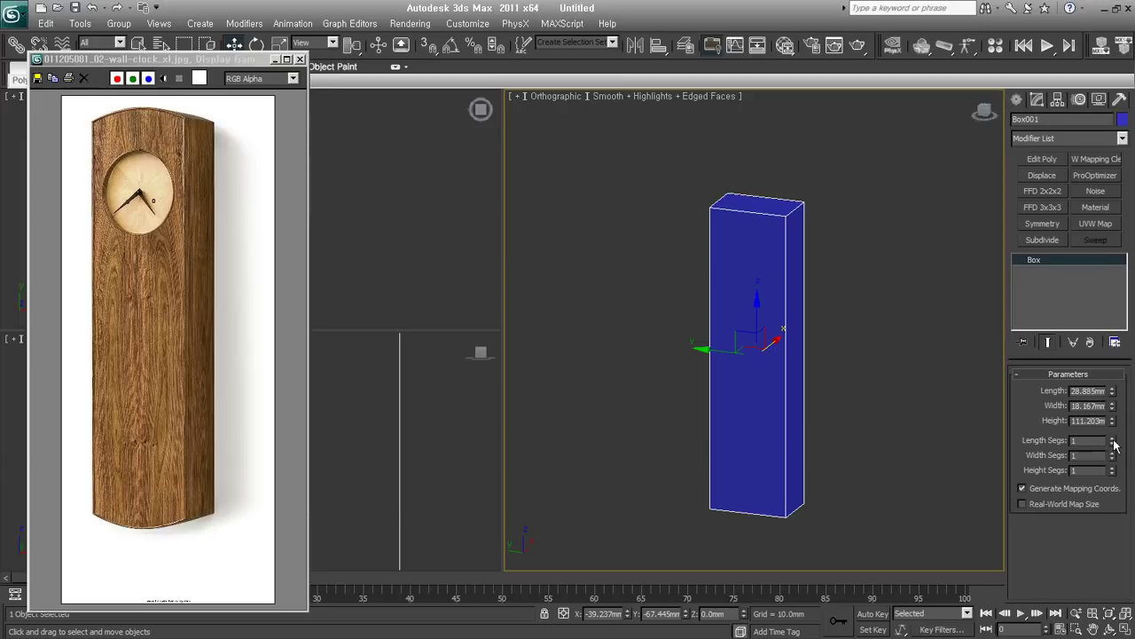
- Give the box 11 length segments and select its top and bottom rows of vertices
drag(1113, 441, 1116, 444)
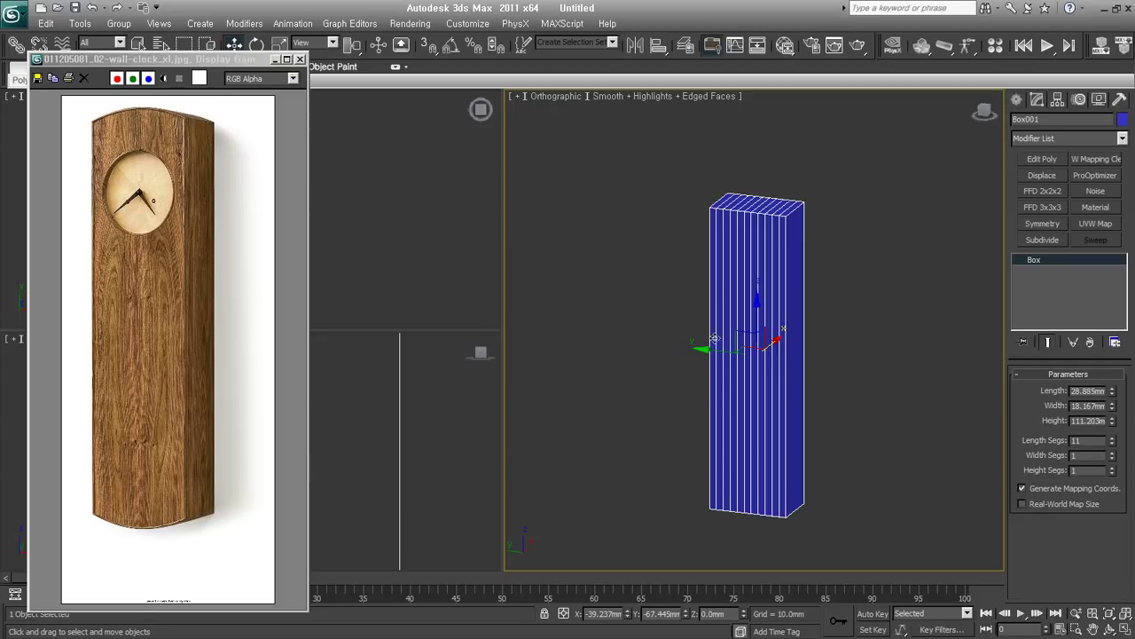
middle_drag(780, 311, 777, 301)
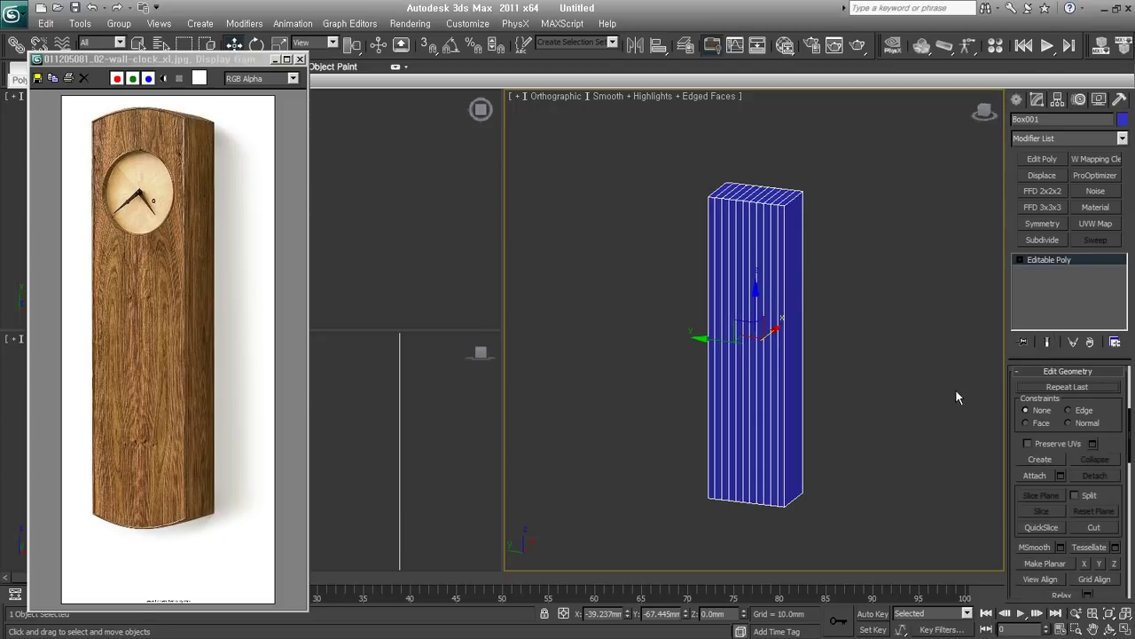
click(1020, 260)
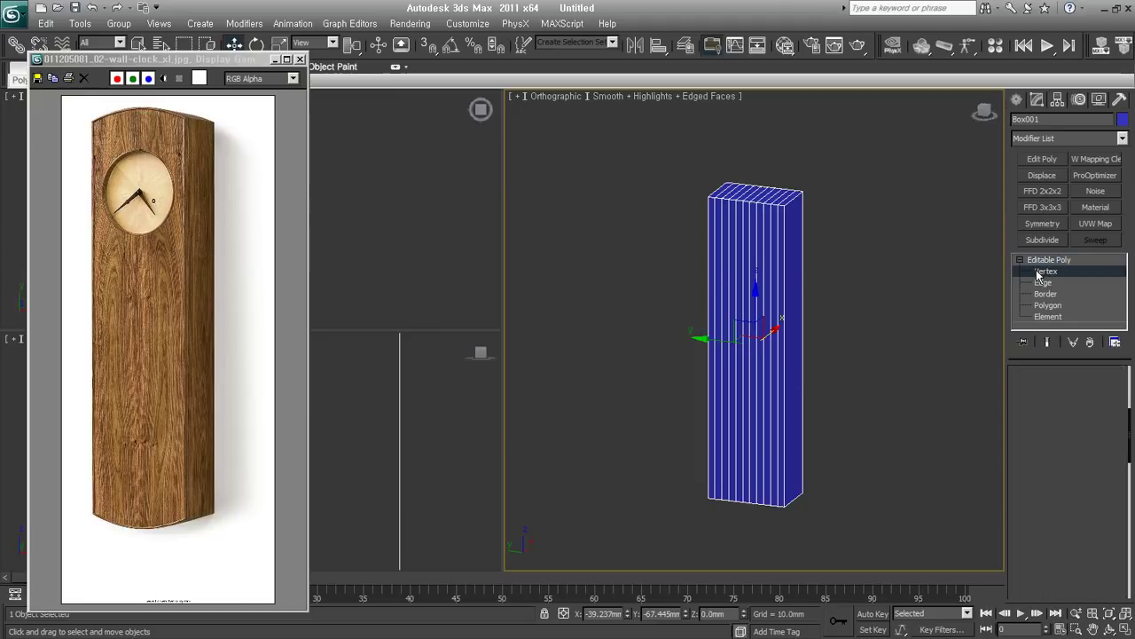
click(1046, 270)
drag(674, 160, 791, 303)
ctrl+drag(675, 458, 850, 541)
mouse_move(851, 541)
alt+middle_down()
mouse_move(783, 554)
mouse_move(776, 479)
alt+middle_up()
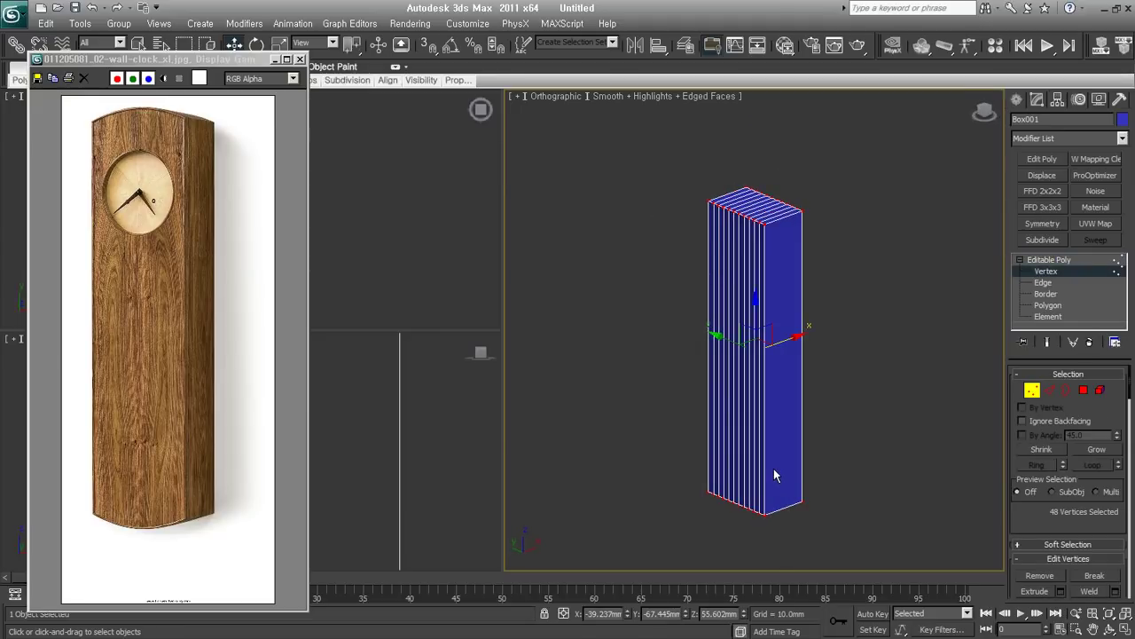
- Apply FFD 3x3x3 and pull the top and bottom control points to arch both ends
click(1044, 207)
alt+middle_drag(897, 272, 756, 259)
mouse_move(756, 229)
mouse_down()
mouse_move(729, 158)
mouse_move(756, 153)
mouse_up()
drag(743, 487, 778, 552)
drag(758, 471, 755, 494)
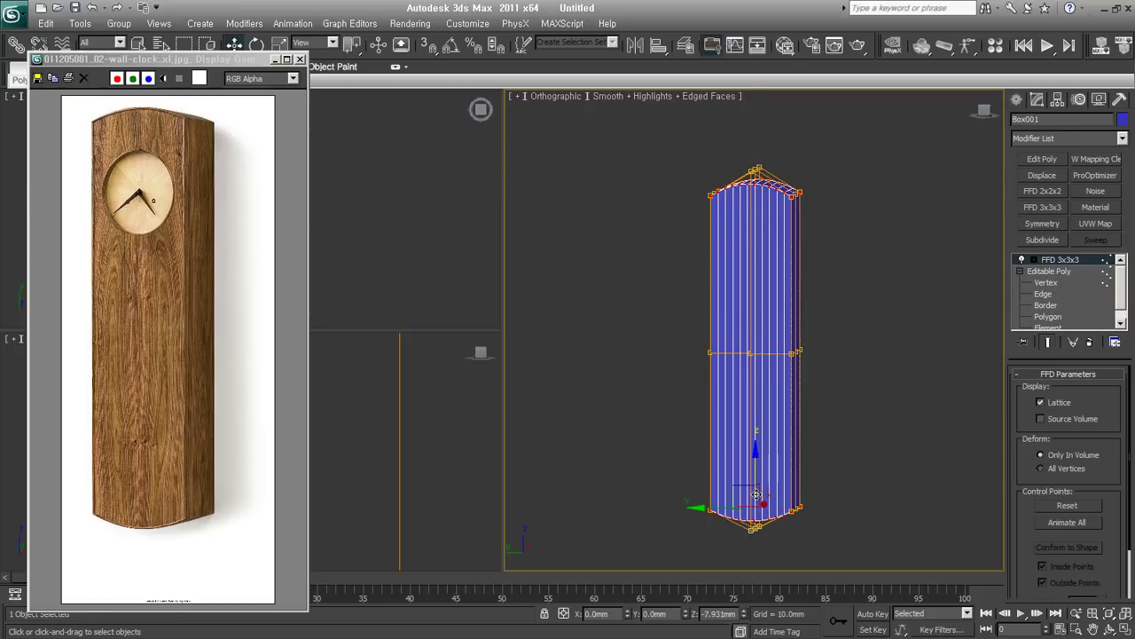
mouse_move(755, 494)
alt+middle_down()
mouse_move(825, 469)
mouse_move(744, 451)
mouse_move(756, 452)
alt+middle_up()
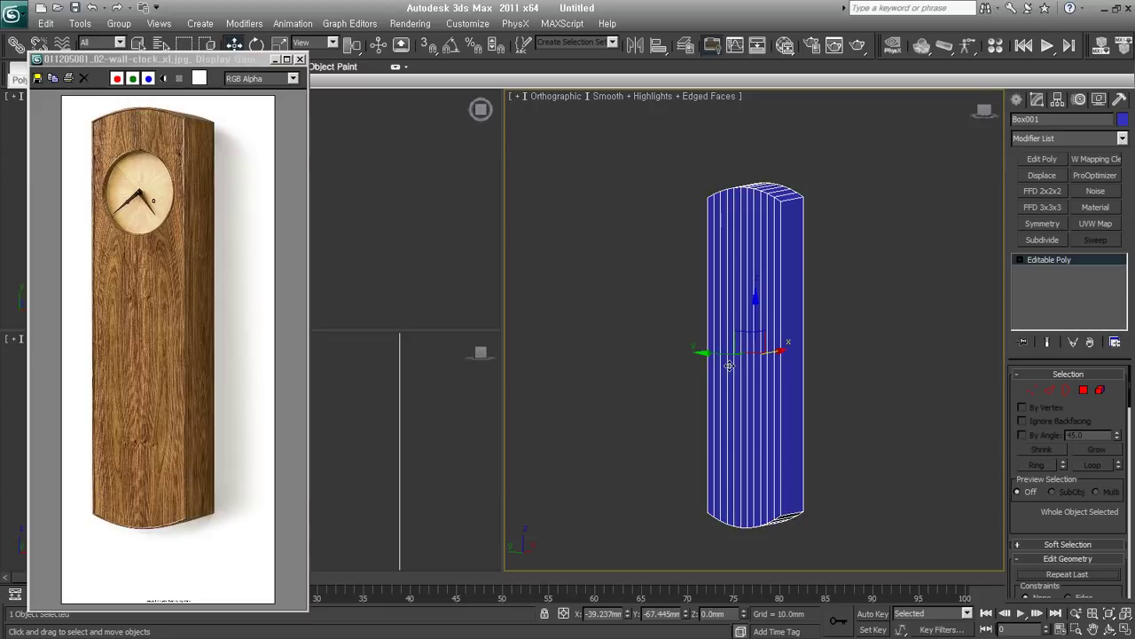
key(f)
- In the Left view, draw a shallow cylinder on the clock body's upper front
key(l)
click(1017, 99)
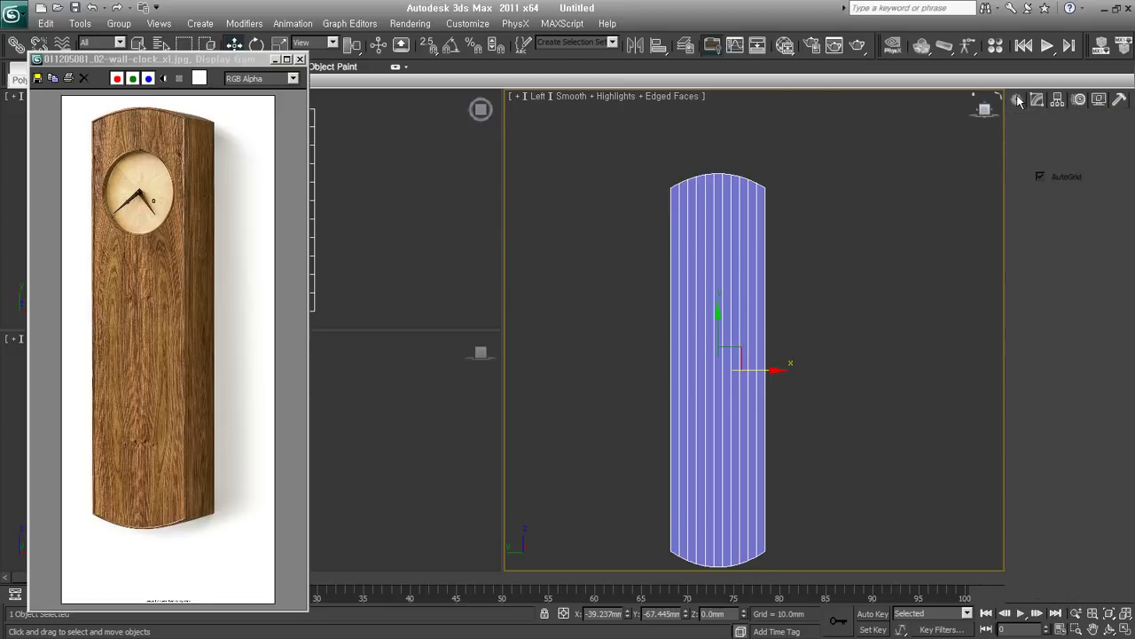
click(1039, 123)
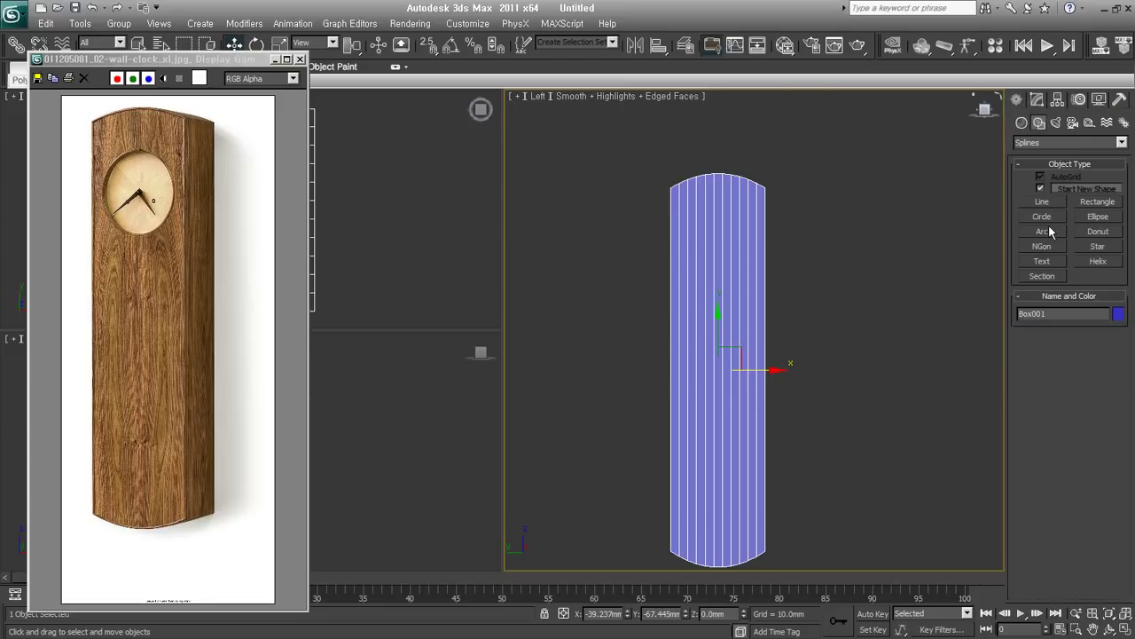
click(1043, 217)
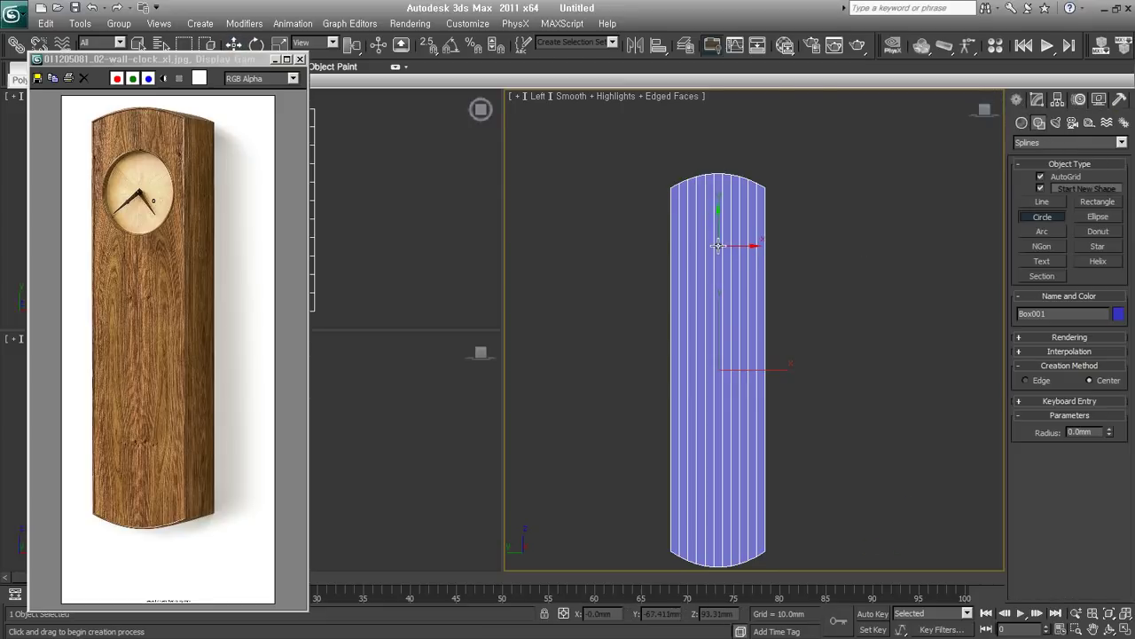
click(1022, 123)
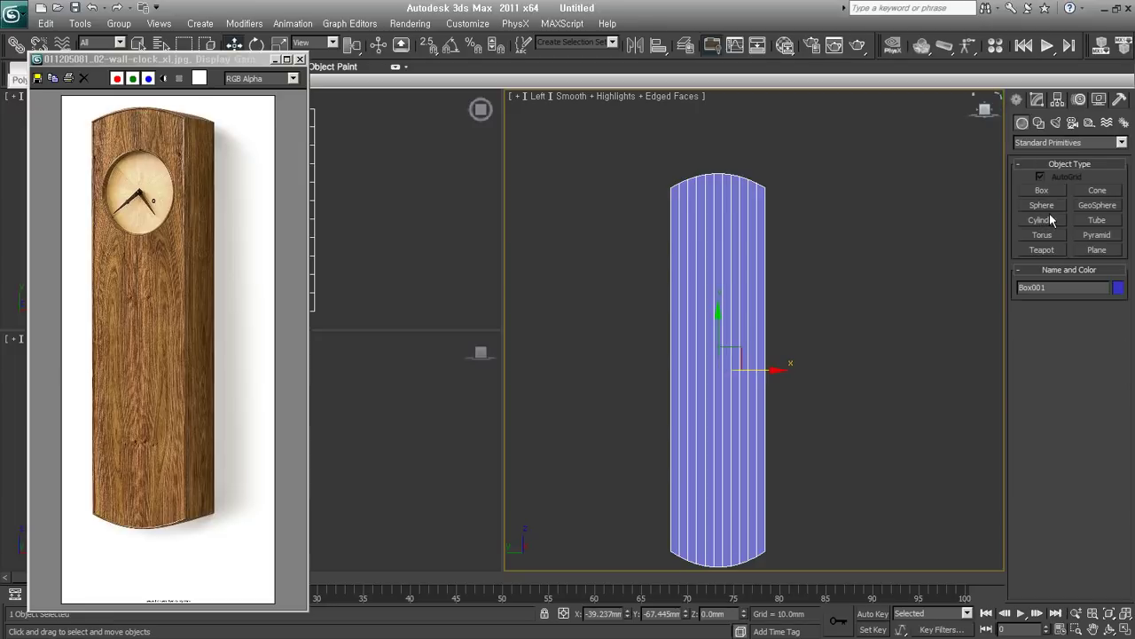
click(1048, 217)
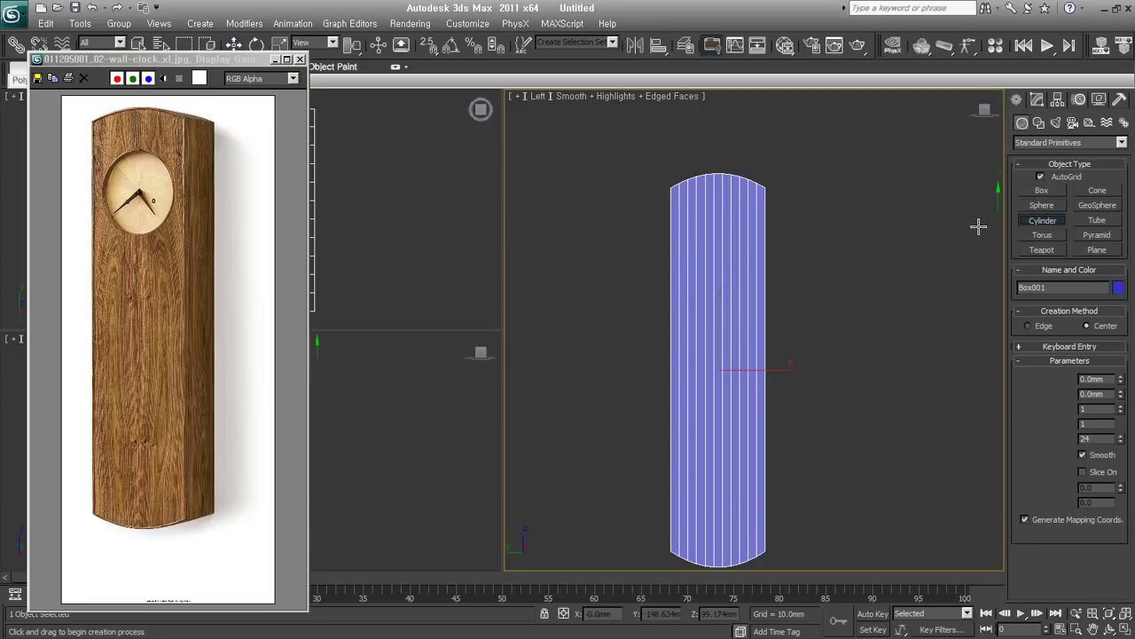
drag(717, 245, 719, 282)
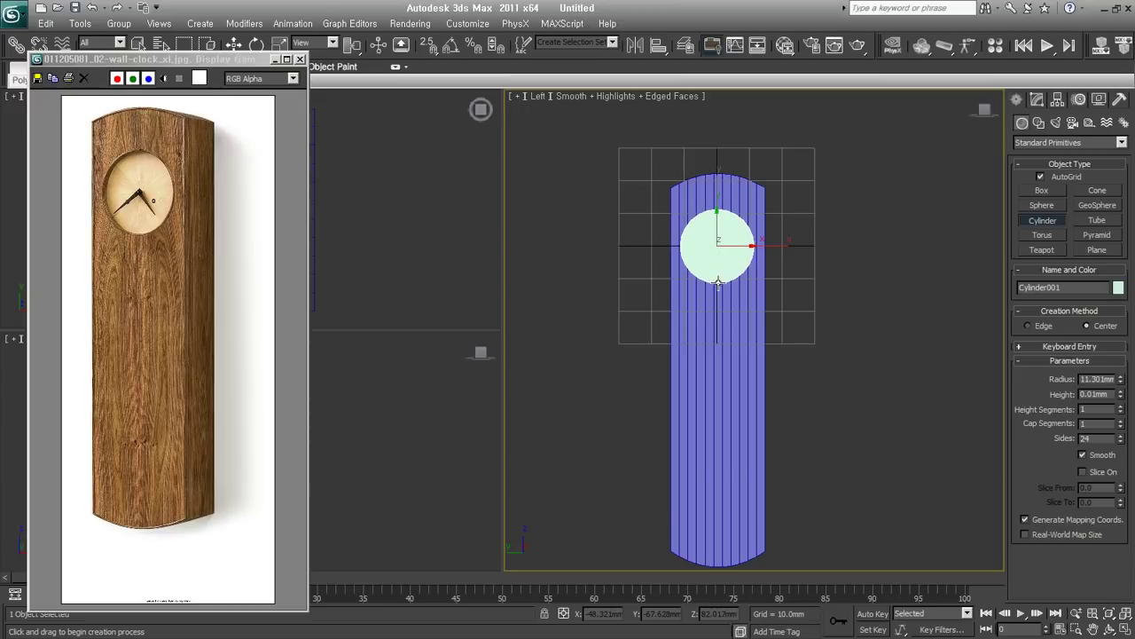
click(719, 326)
- Move the cylinder left so it sits in front of the box
mouse_move(791, 370)
alt+middle_down()
mouse_move(727, 393)
mouse_move(704, 380)
alt+middle_up()
key(w)
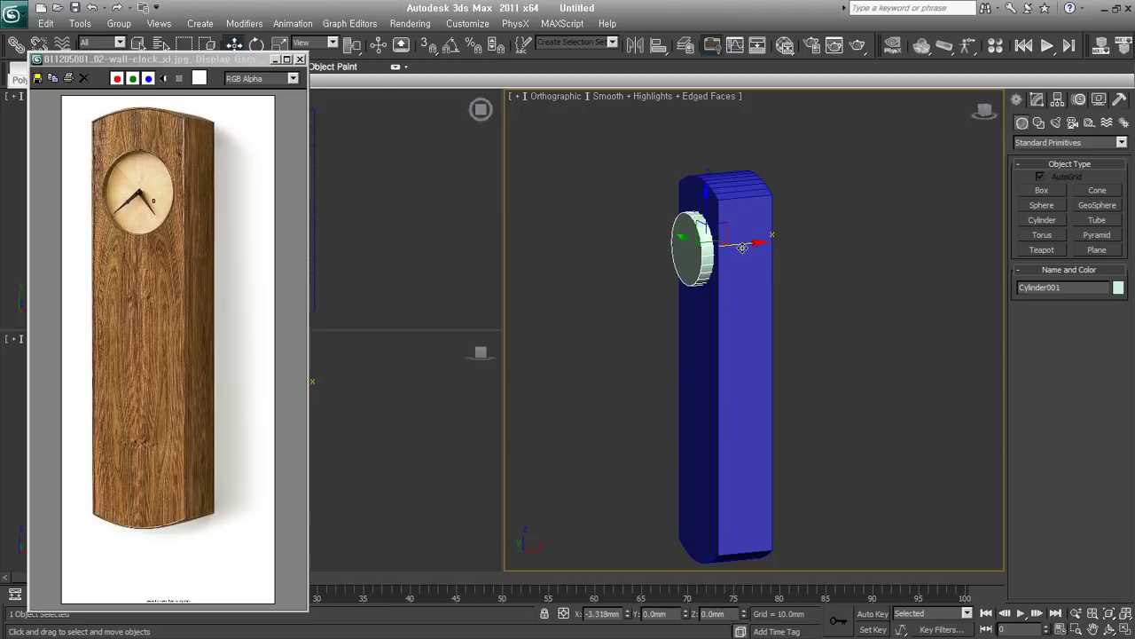
drag(752, 243, 716, 247)
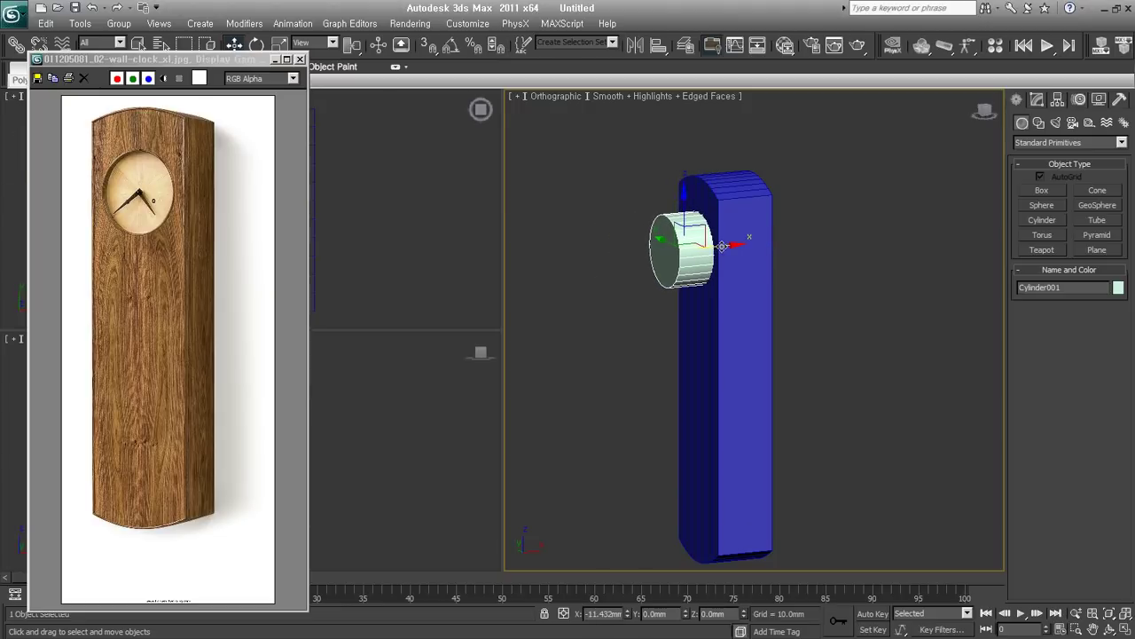
mouse_move(678, 314)
alt+middle_down()
mouse_move(811, 355)
mouse_move(704, 344)
mouse_move(781, 332)
mouse_move(763, 335)
mouse_move(768, 290)
alt+middle_up()
mouse_move(649, 258)
mouse_down()
mouse_move(703, 236)
mouse_move(701, 293)
mouse_up()
- Centre the cylinder on Box001 by aligning Y Position only, center to center
mouse_move(701, 293)
alt+middle_down()
mouse_move(722, 325)
mouse_move(664, 254)
alt+middle_up()
mouse_move(664, 254)
mouse_down()
mouse_move(602, 226)
mouse_move(674, 331)
mouse_up()
alt+middle_drag(674, 332, 680, 335)
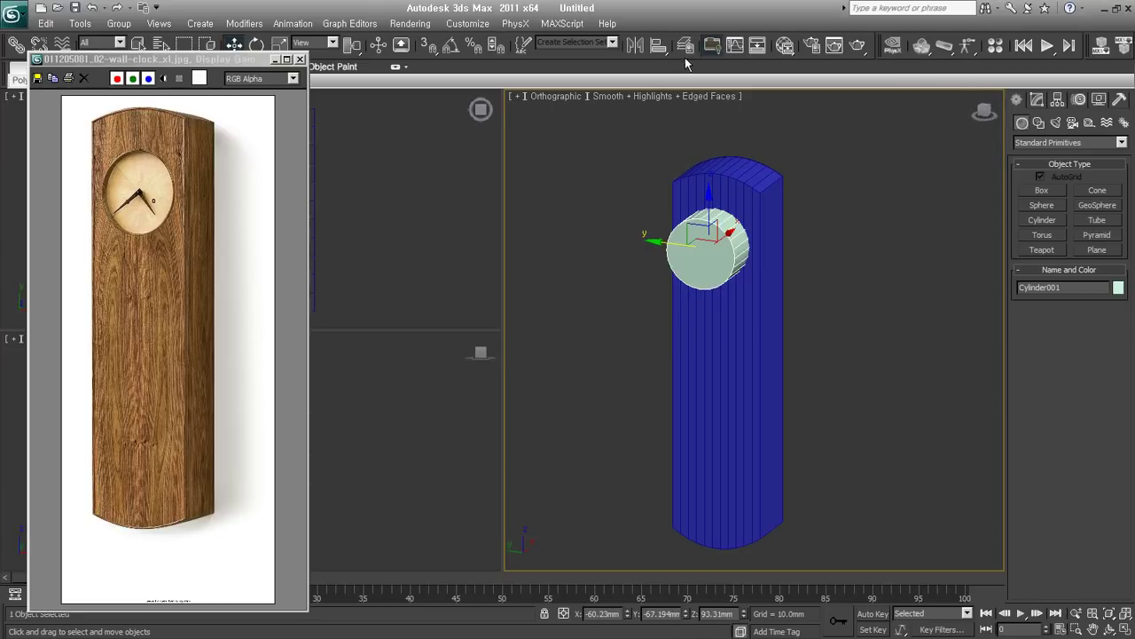
key(alt+a)
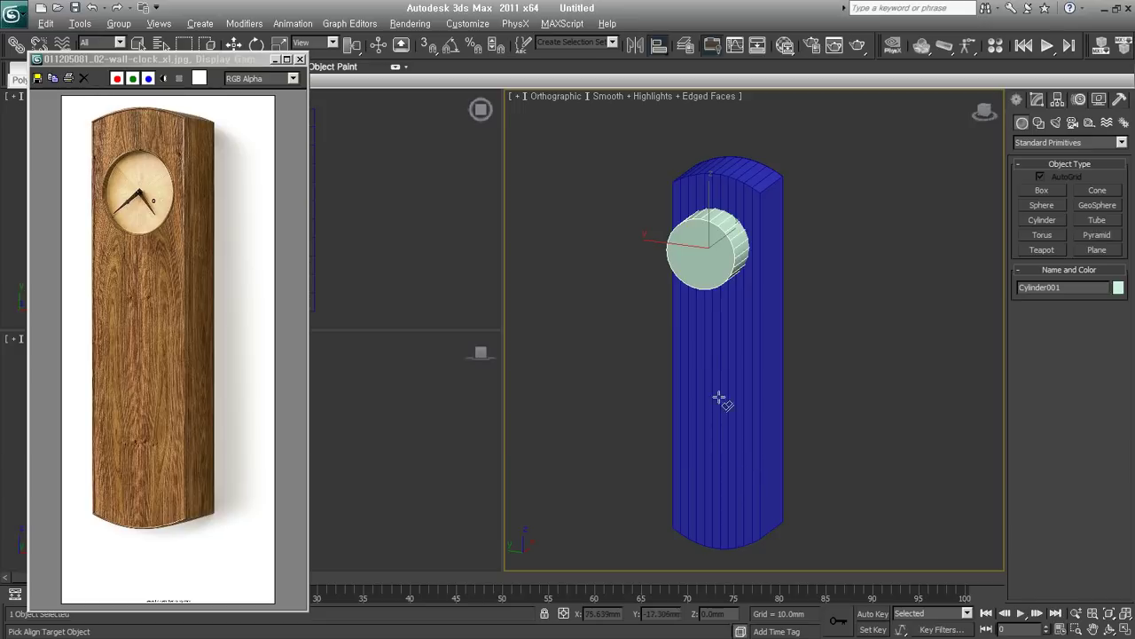
click(723, 402)
click(413, 235)
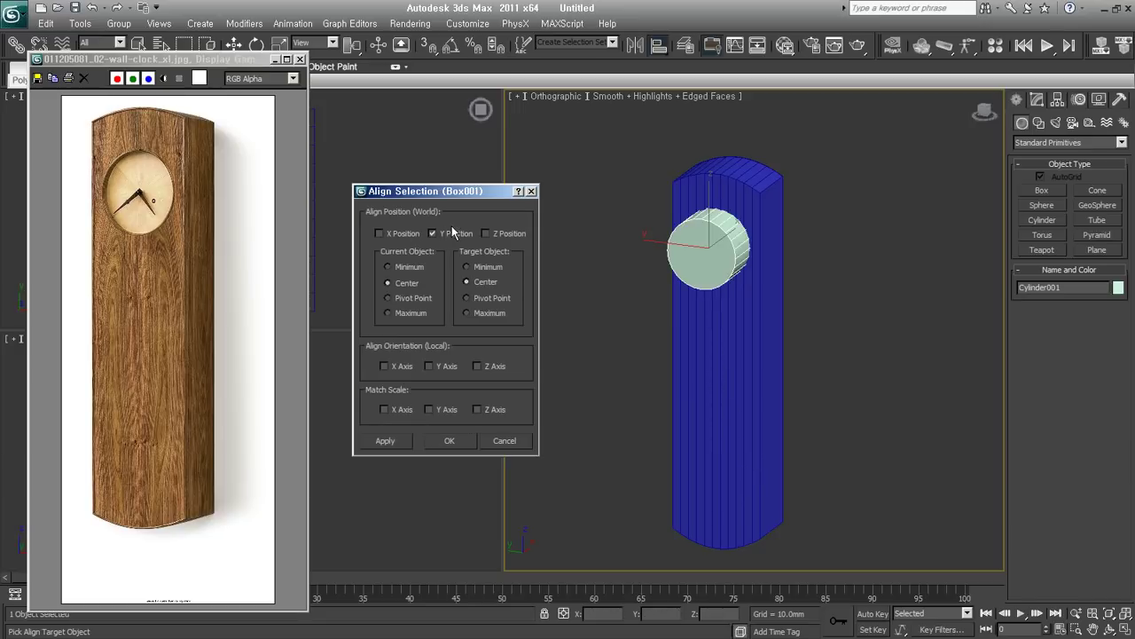
click(473, 441)
- Change the cylinder's Sides from 24 to 30
right_click(743, 347)
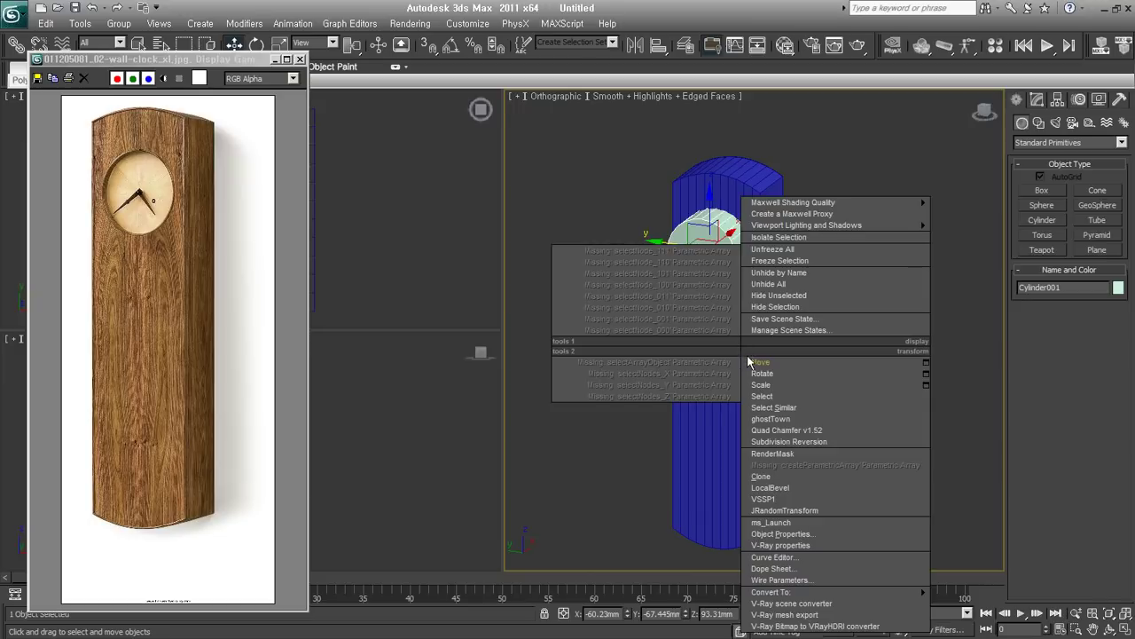
click(747, 362)
click(750, 361)
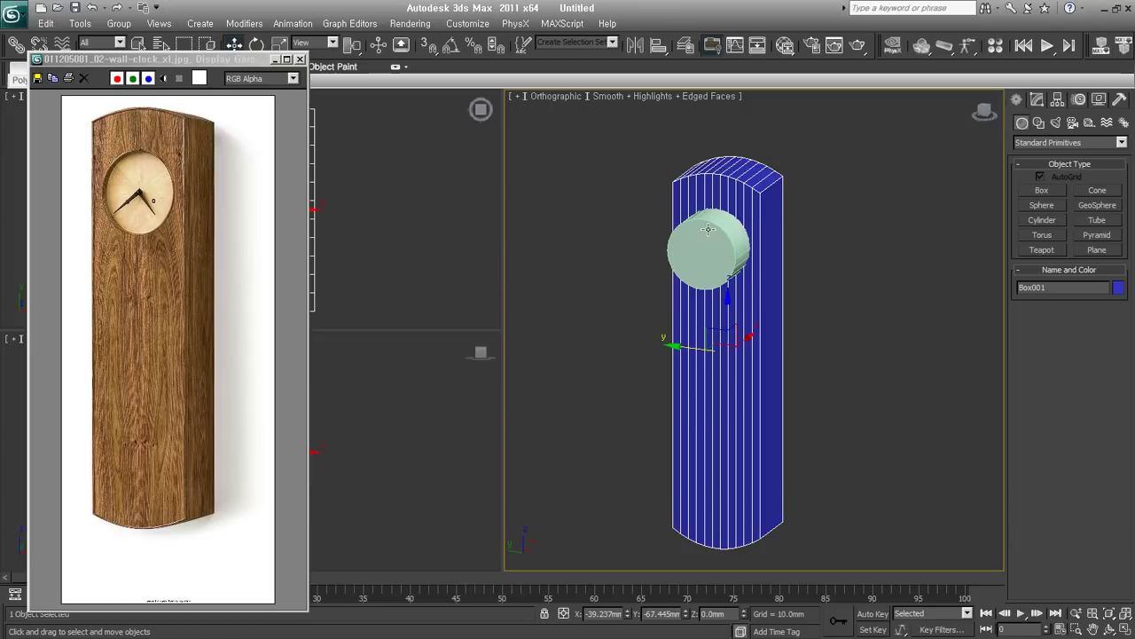
scroll(714, 258, up, 2)
scroll(709, 284, up, 2)
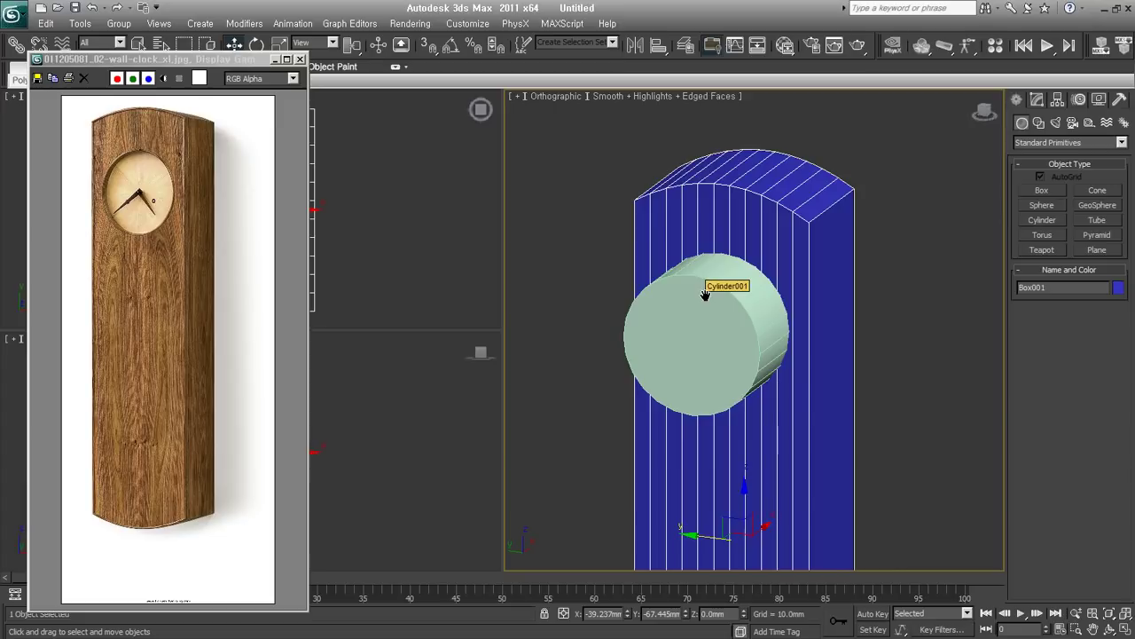
click(705, 294)
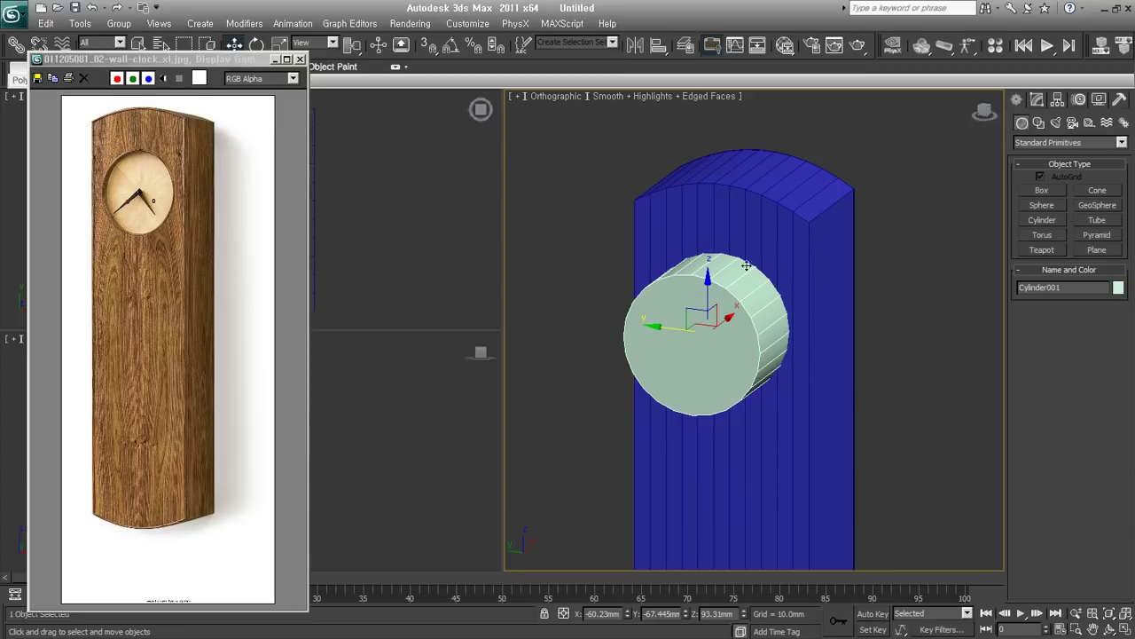
click(1036, 102)
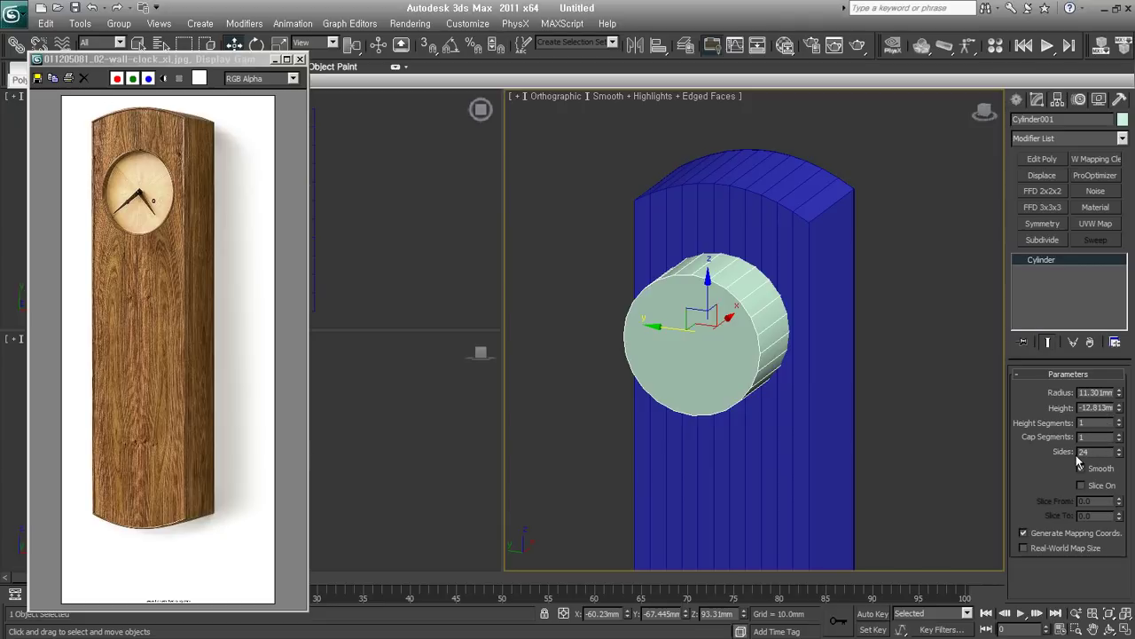
text(30)
key(Return)
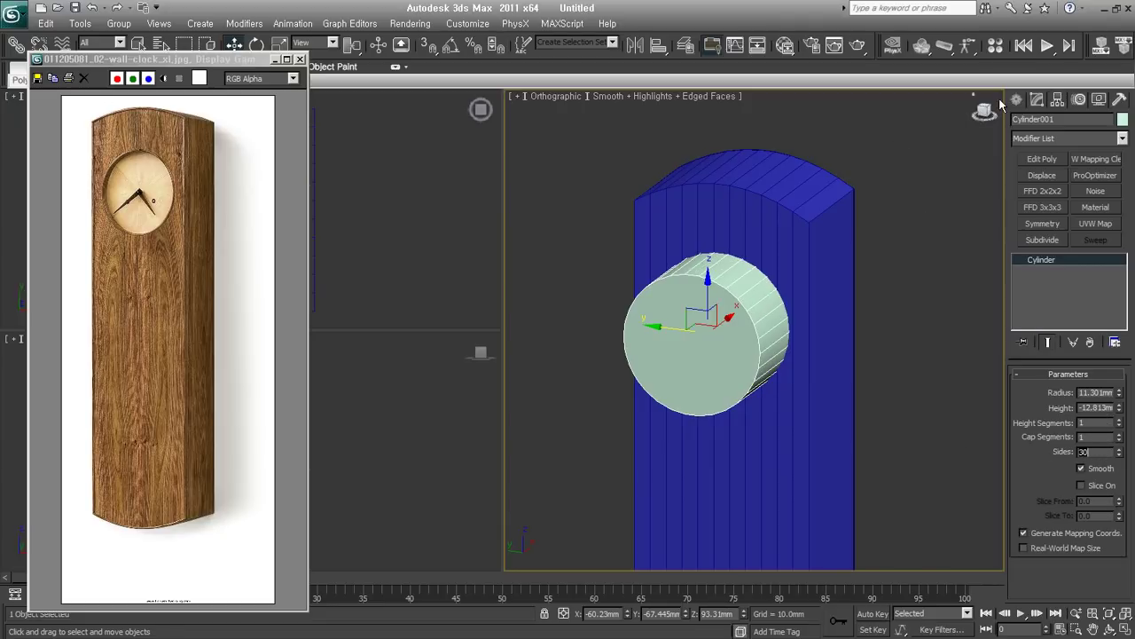
click(1016, 99)
click(839, 202)
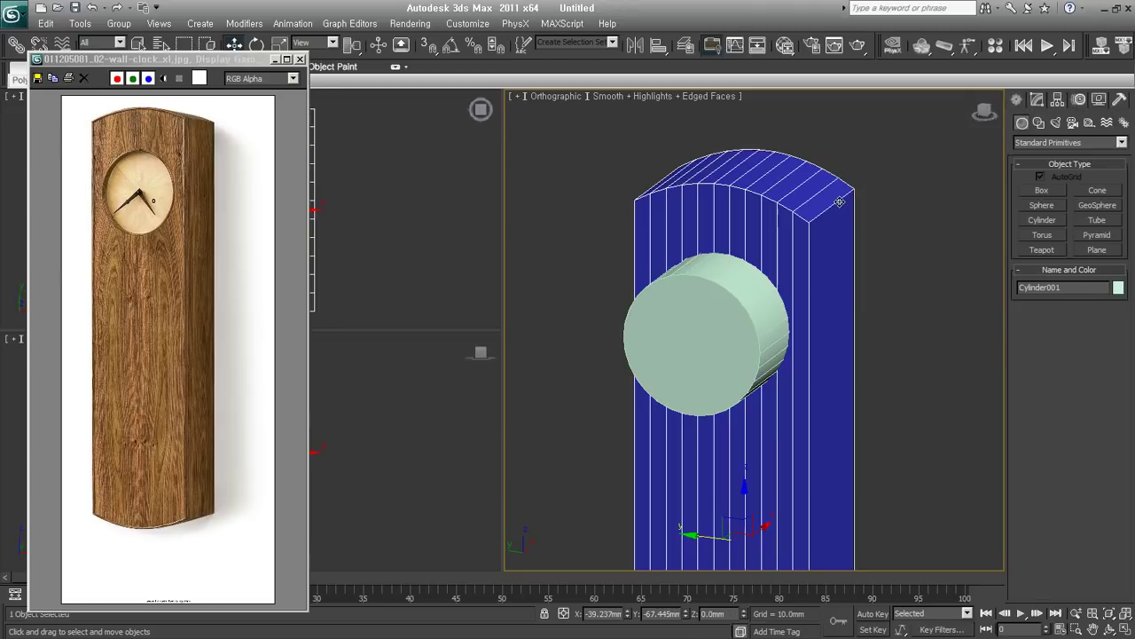
- Boolean-subtract the cylinder from the clock body and inspect the recess
click(1036, 149)
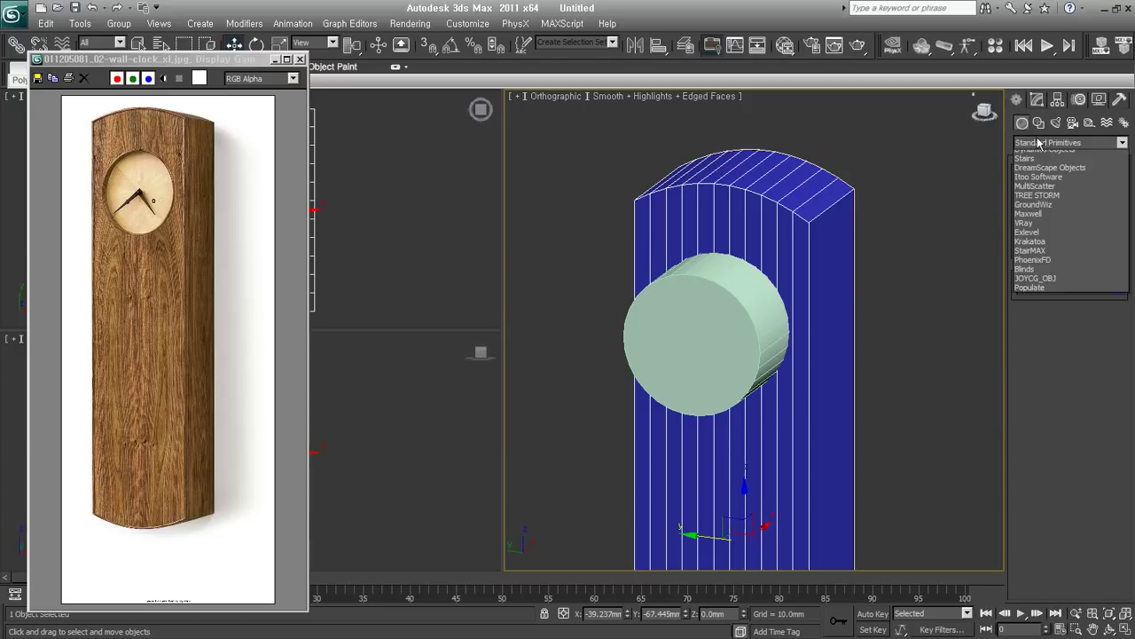
click(1045, 174)
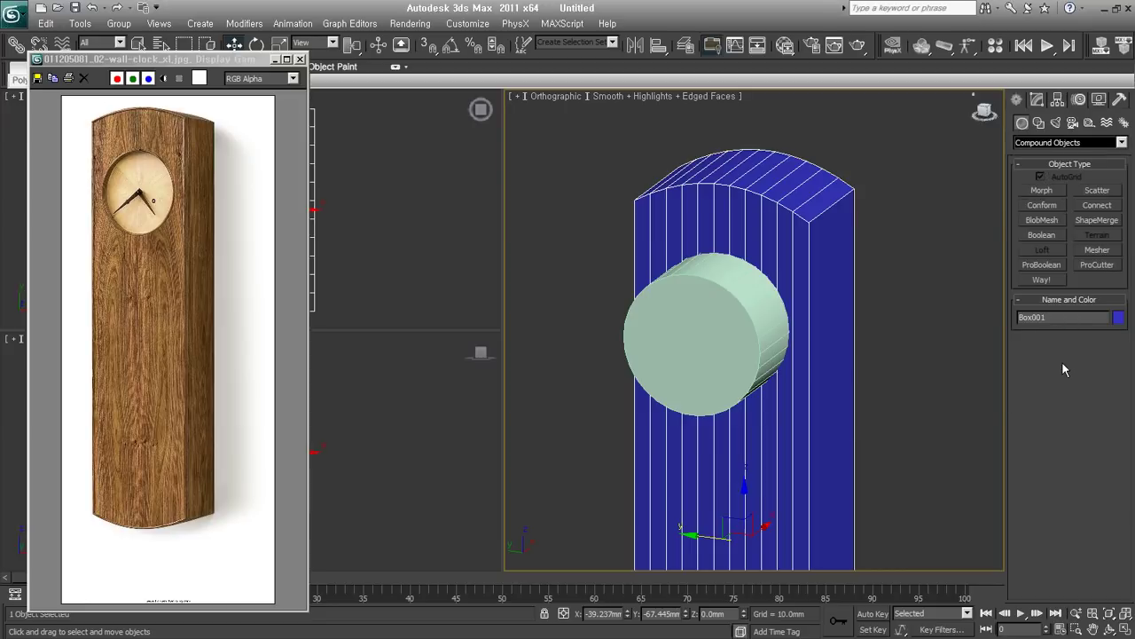
click(1054, 238)
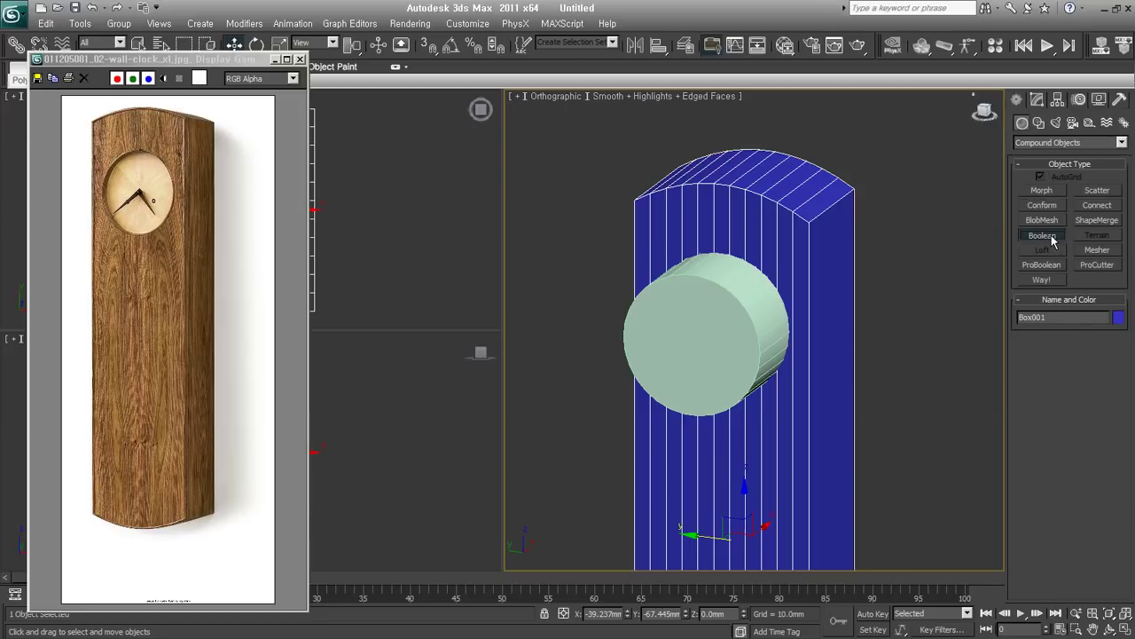
click(1066, 361)
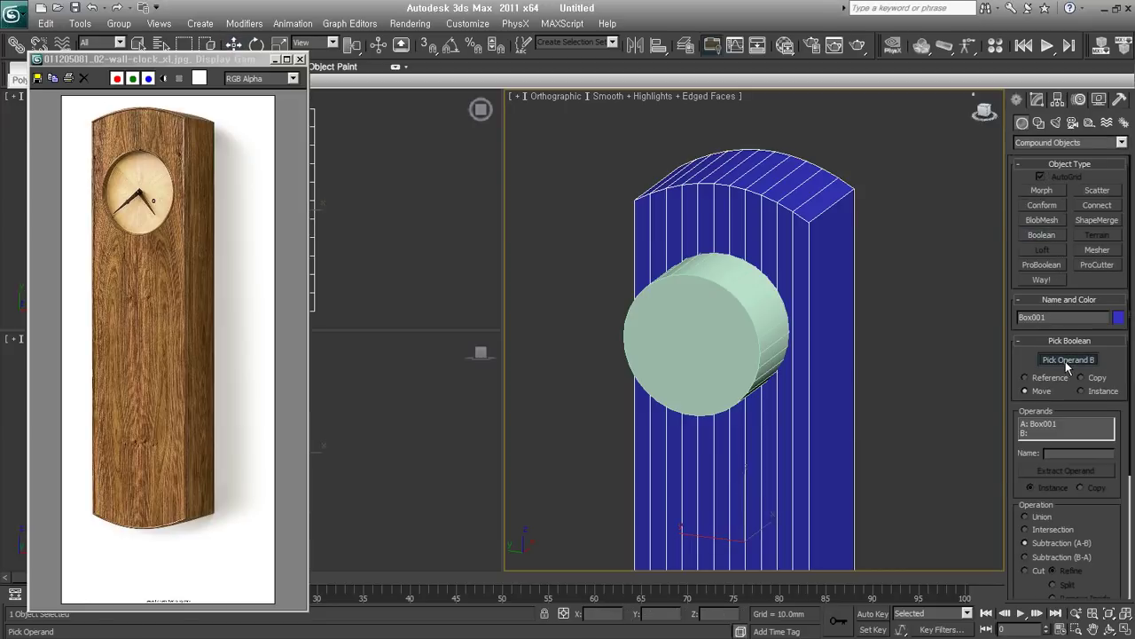
scroll(1098, 479, down, 2)
click(705, 337)
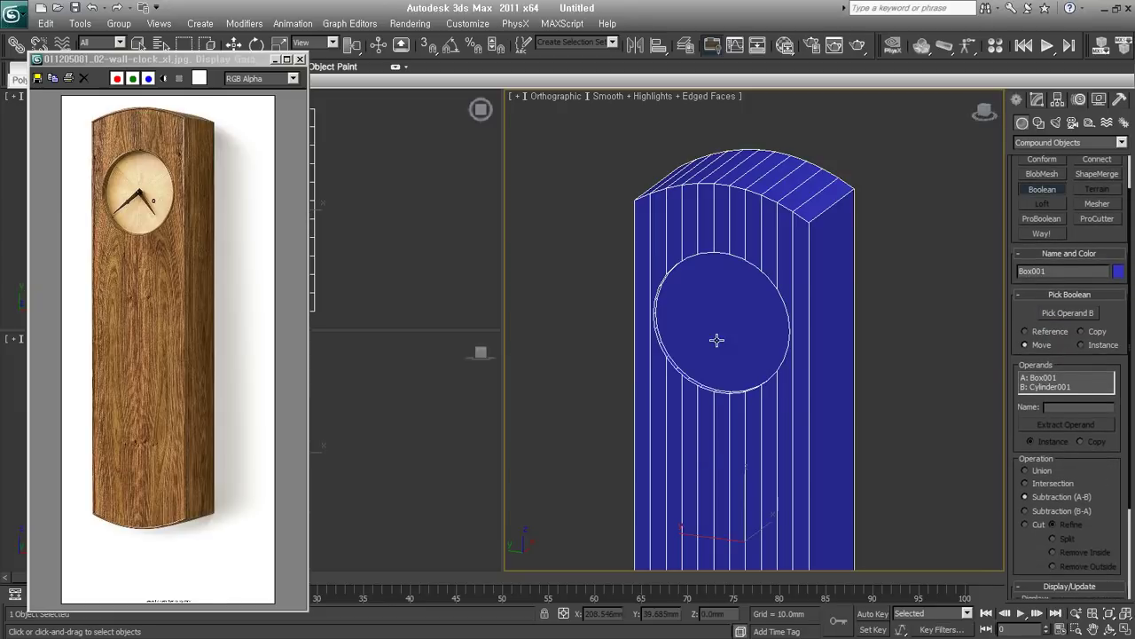
middle_drag(696, 530, 738, 358)
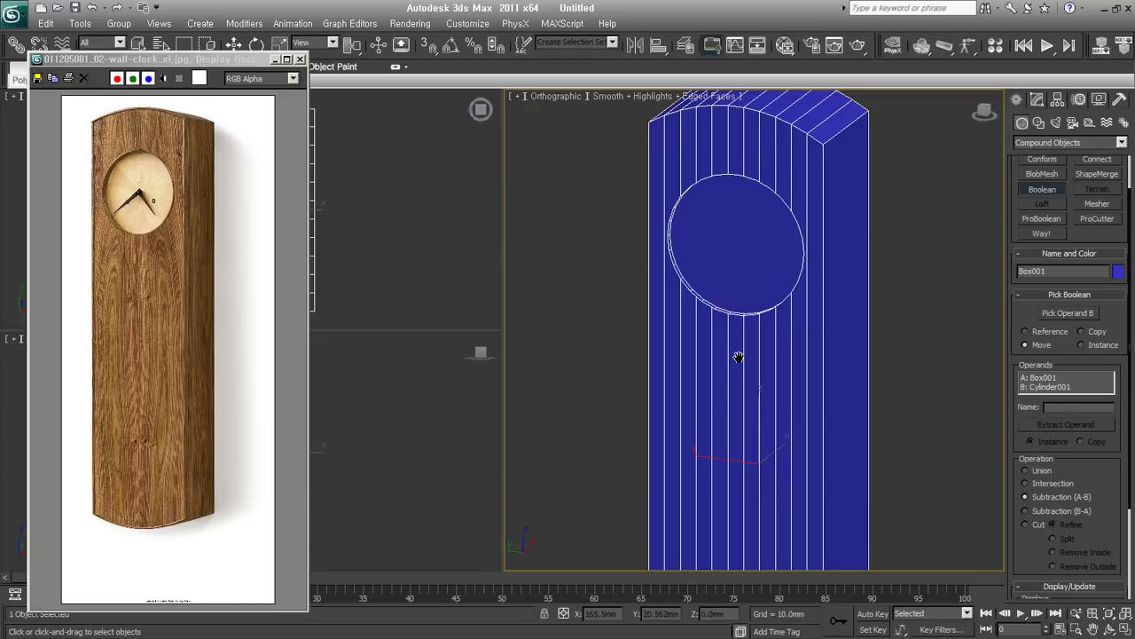
scroll(740, 363, down, 2)
mouse_move(710, 347)
alt+middle_down()
mouse_move(882, 375)
mouse_move(770, 385)
alt+middle_up()
- Undo the Boolean and start a ProBoolean subtraction on the box instead
key(ctrl+z)
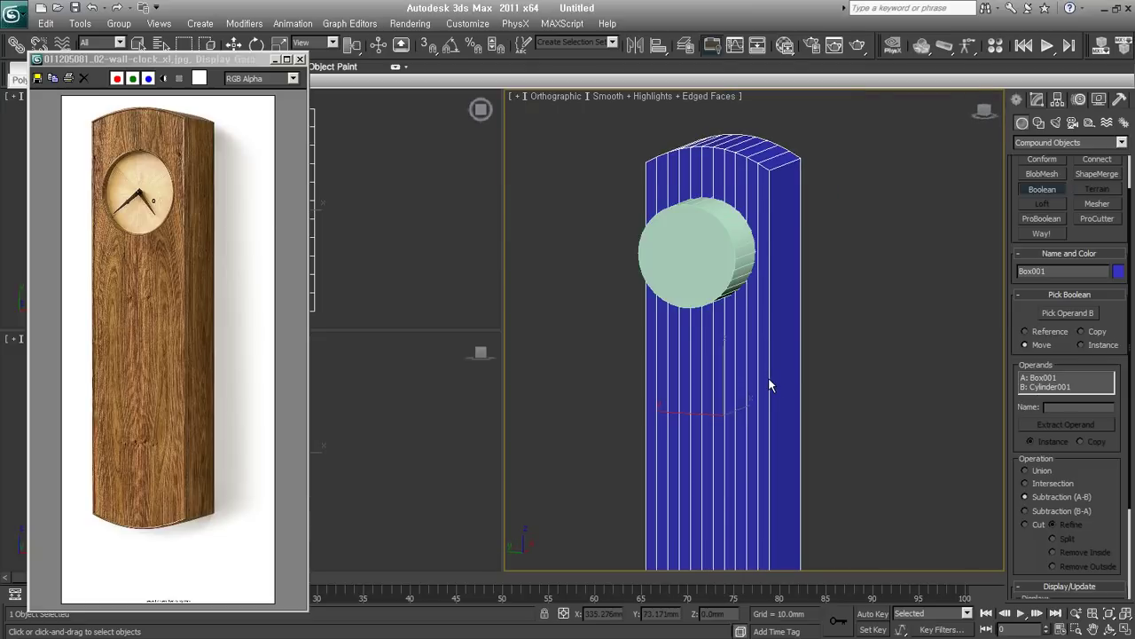
key(w)
click(1055, 263)
click(1071, 355)
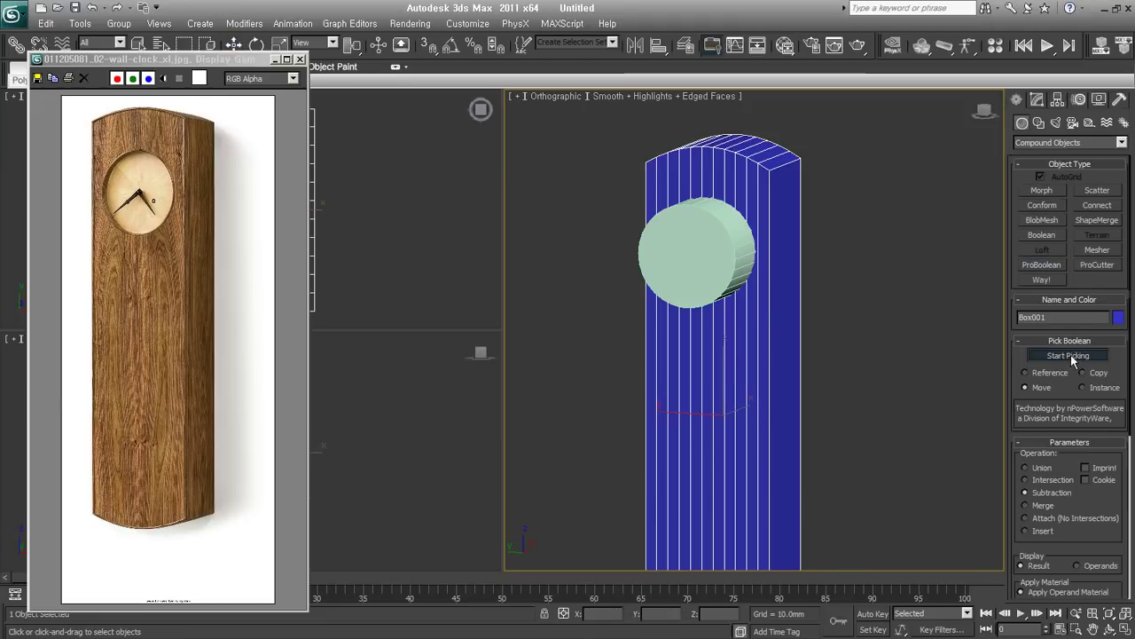
- Pick the cylinder to preview the ProBoolean recess, then cancel the operation
click(722, 268)
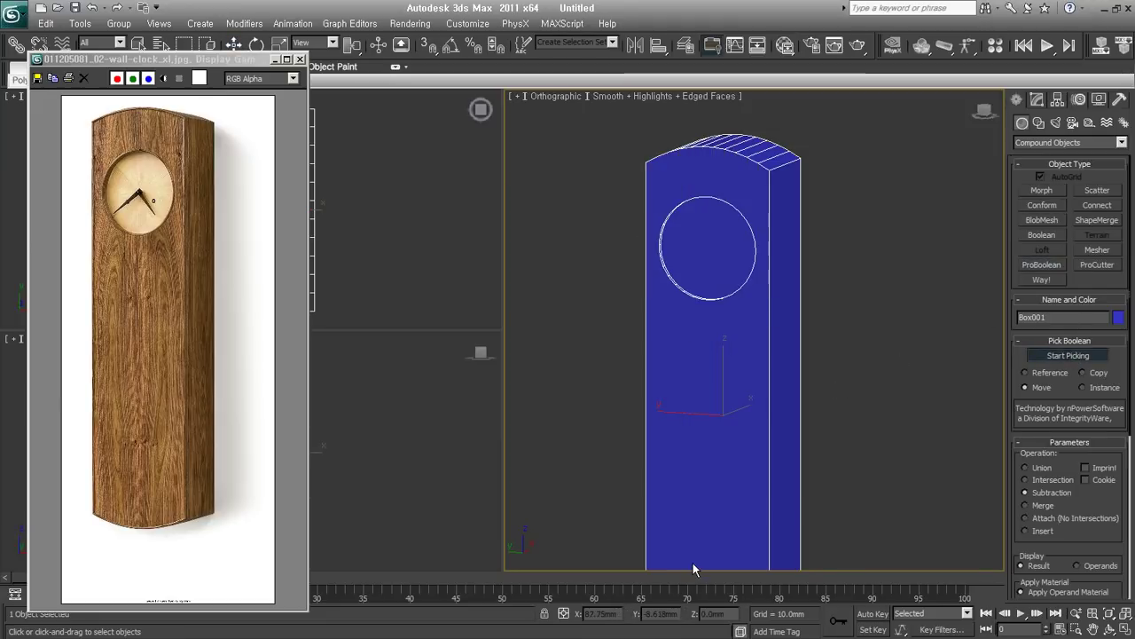
scroll(705, 388, down, 3)
mouse_move(727, 388)
alt+middle_down()
mouse_move(748, 426)
mouse_move(751, 388)
mouse_move(733, 431)
mouse_move(768, 459)
mouse_move(869, 464)
mouse_move(739, 473)
mouse_move(752, 397)
mouse_move(761, 396)
alt+middle_up()
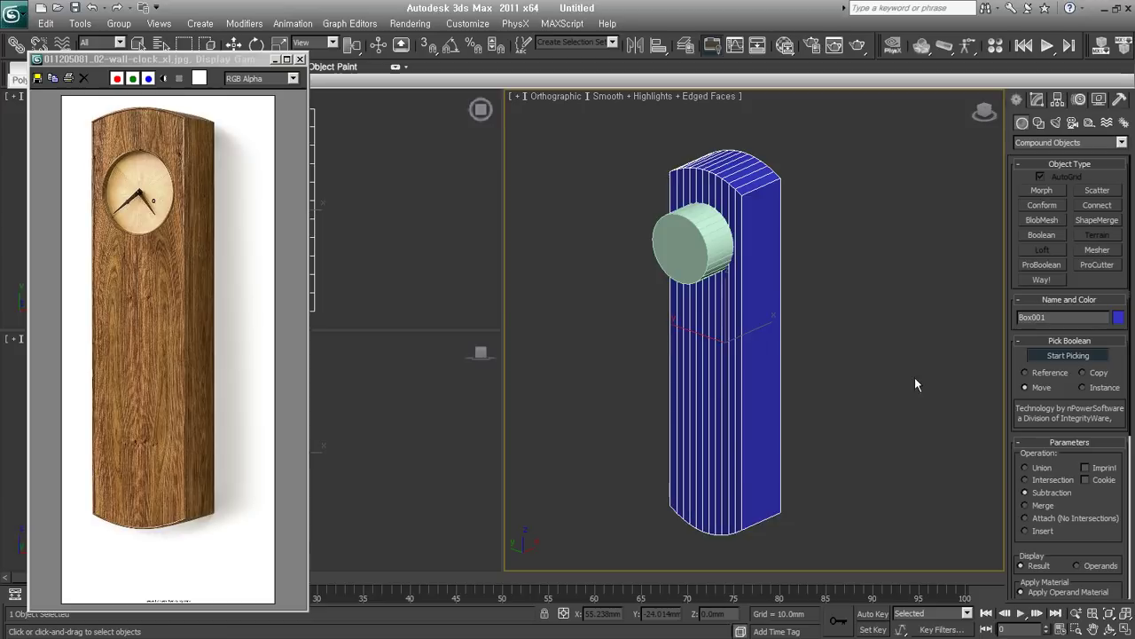
right_click(998, 385)
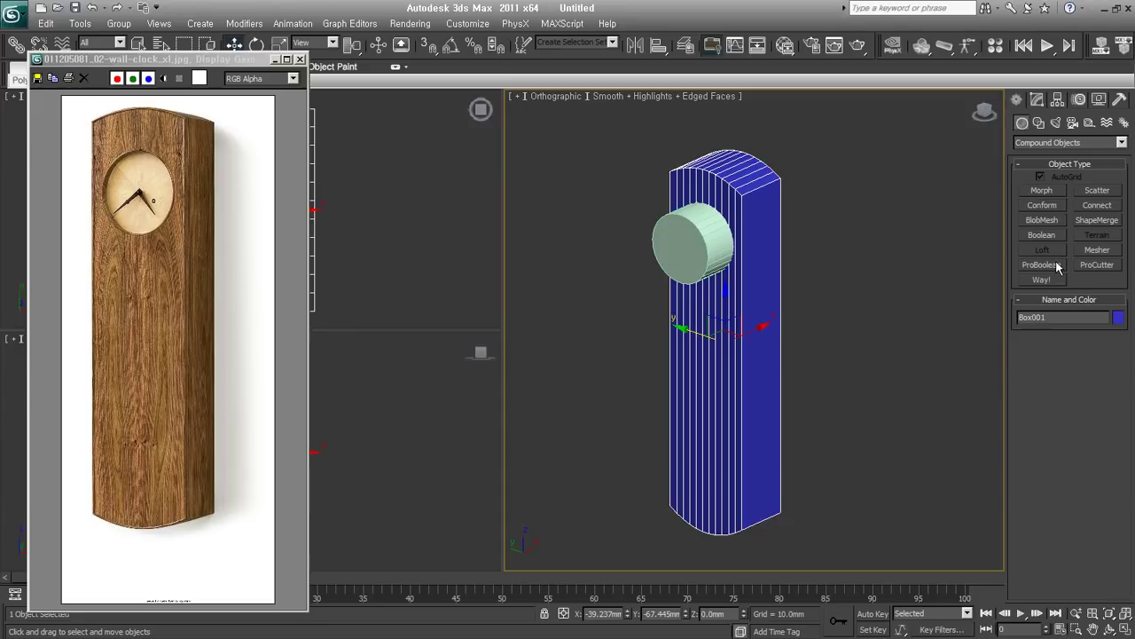
middle_drag(754, 305, 764, 319)
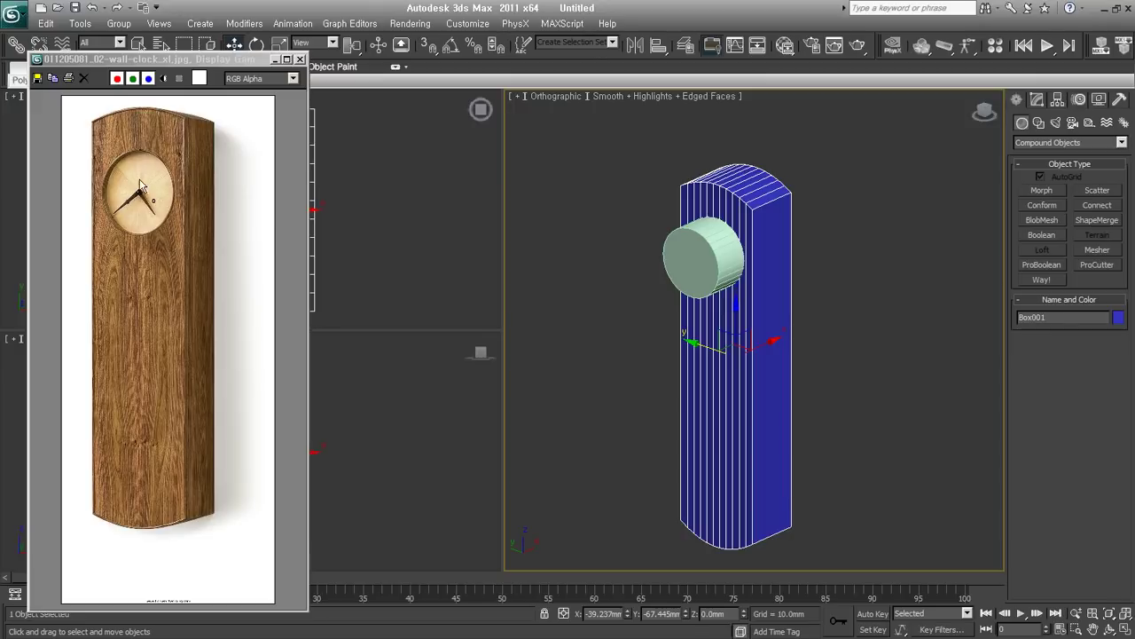
- Delete the box and cylinder to clear the scene
key(ctrl+a)
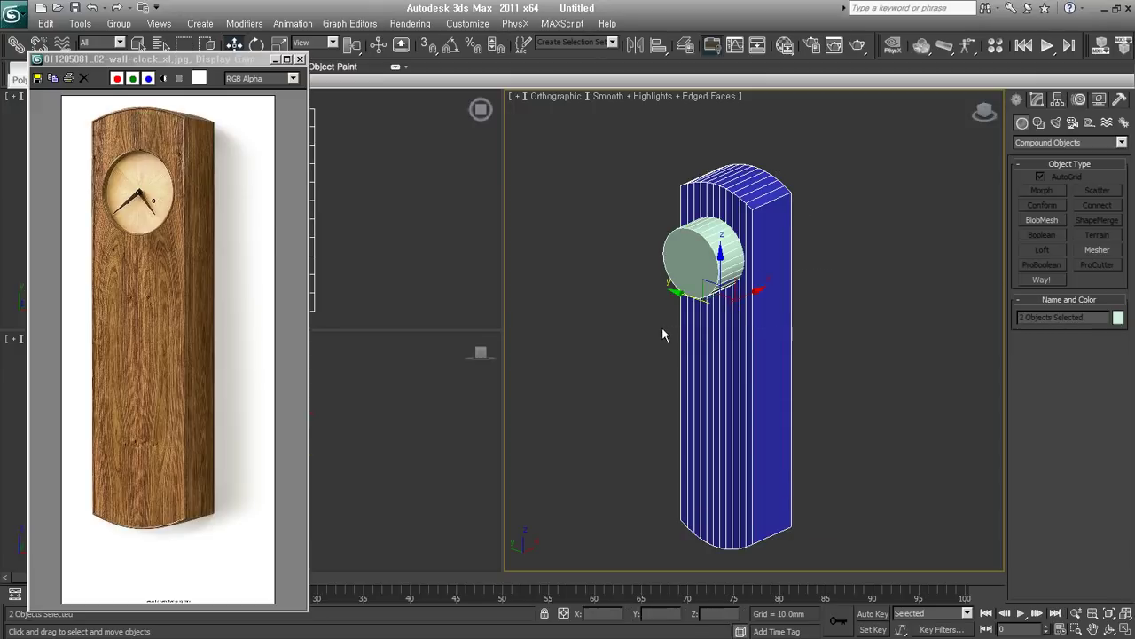
key(Delete)
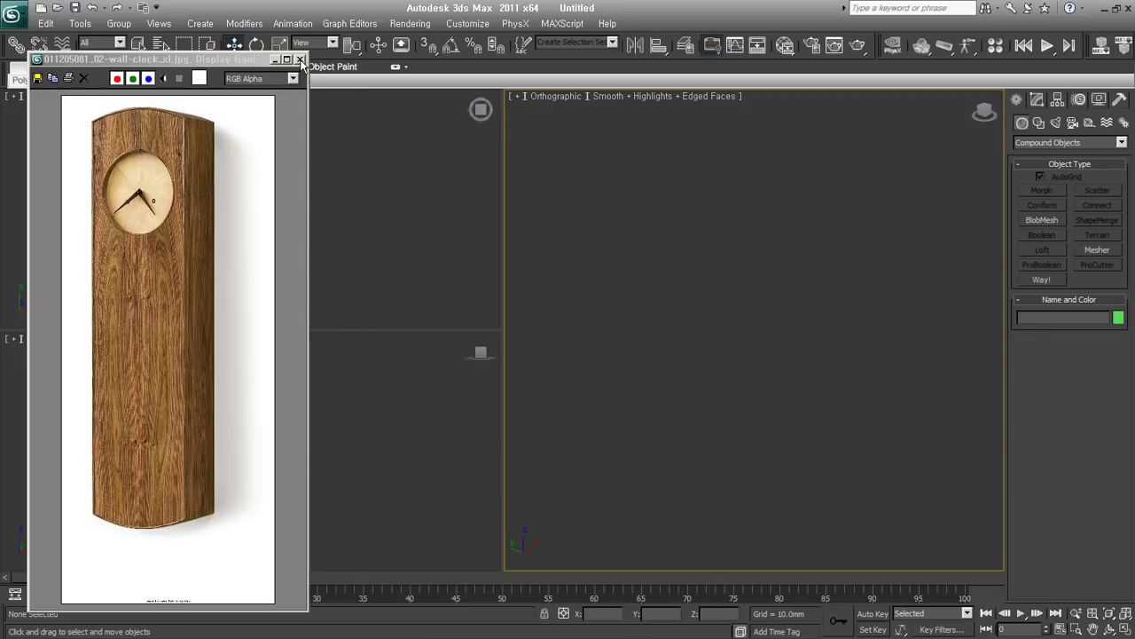
click(300, 58)
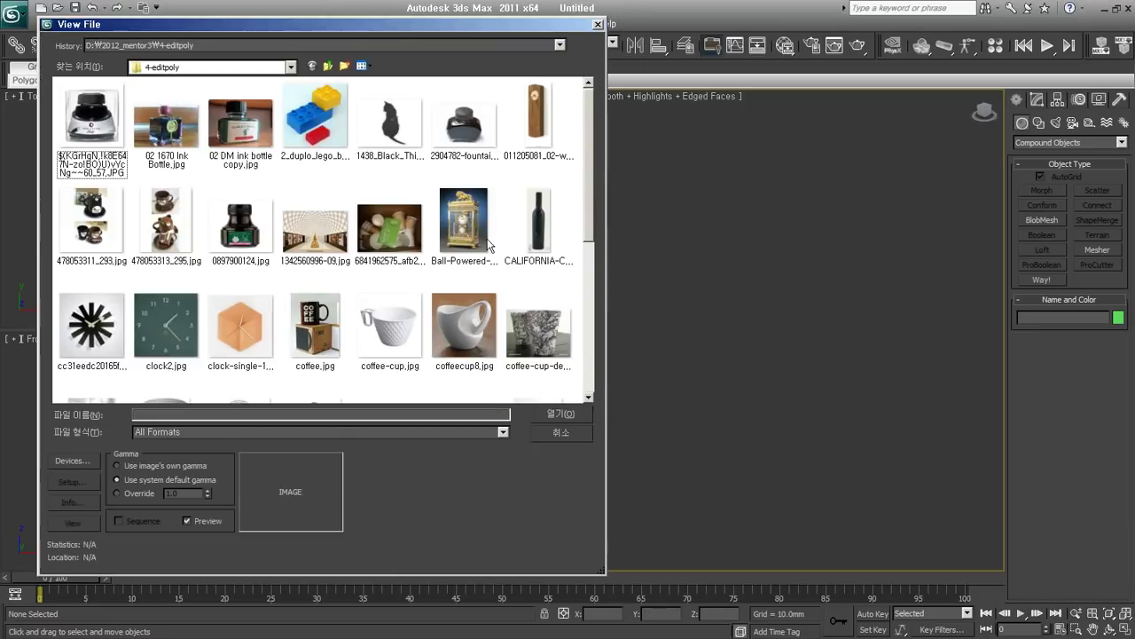
- Open clock-single-1.jpg and park the shrunken photo viewer over the left views
click(245, 368)
double_click(245, 368)
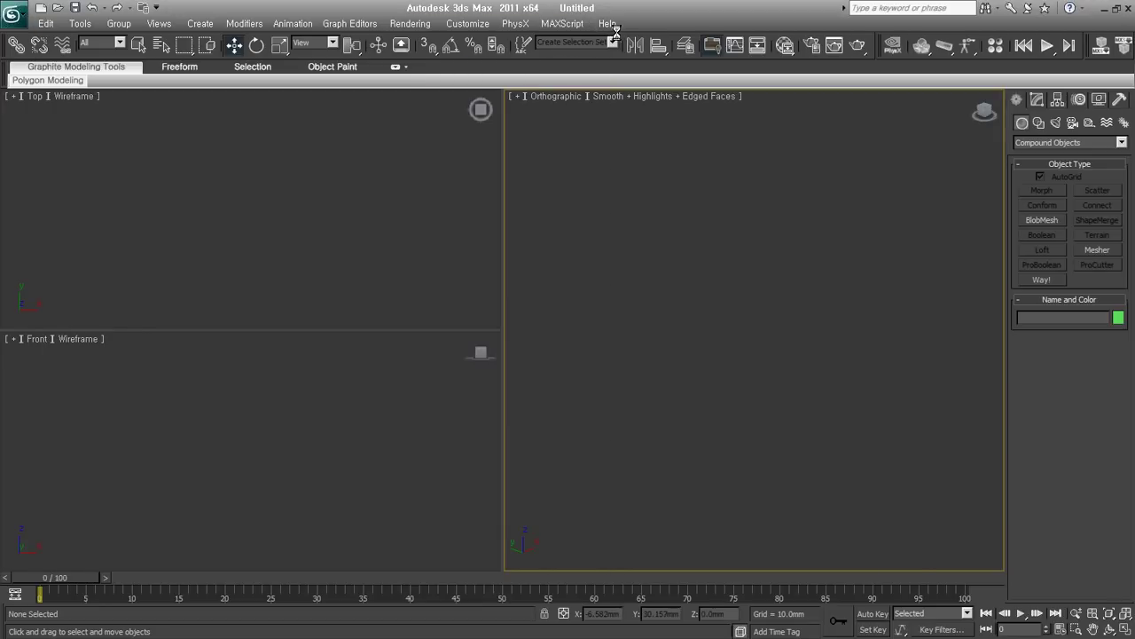
drag(943, 75, 94, 23)
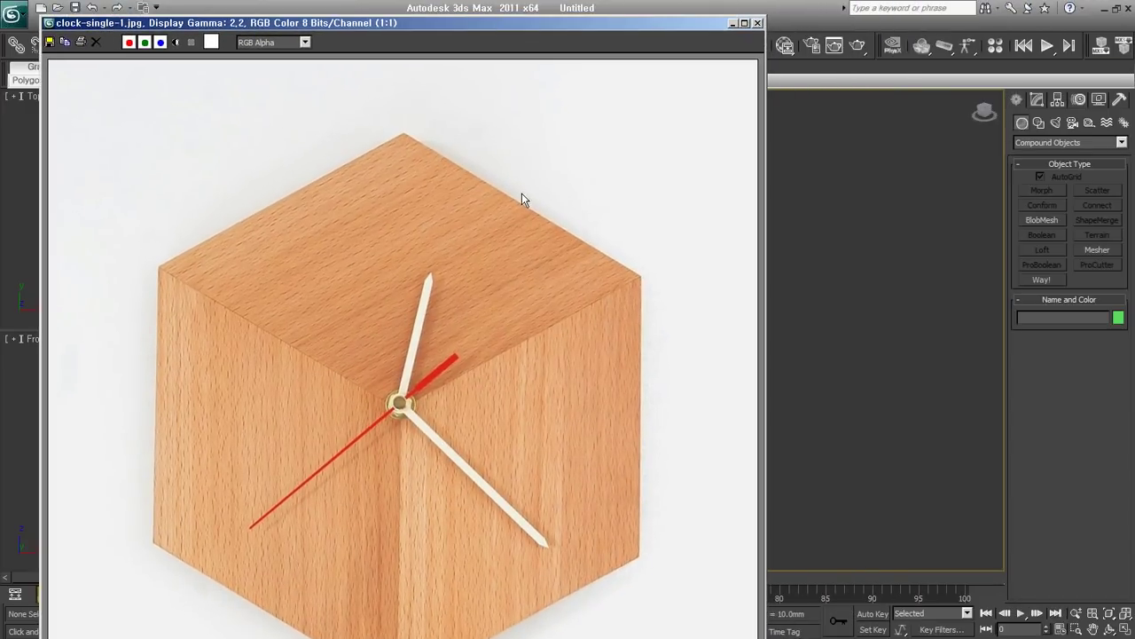
scroll(522, 195, down, 1)
click(744, 23)
mouse_move(376, 222)
mouse_down()
mouse_move(375, 334)
mouse_move(340, 124)
mouse_up()
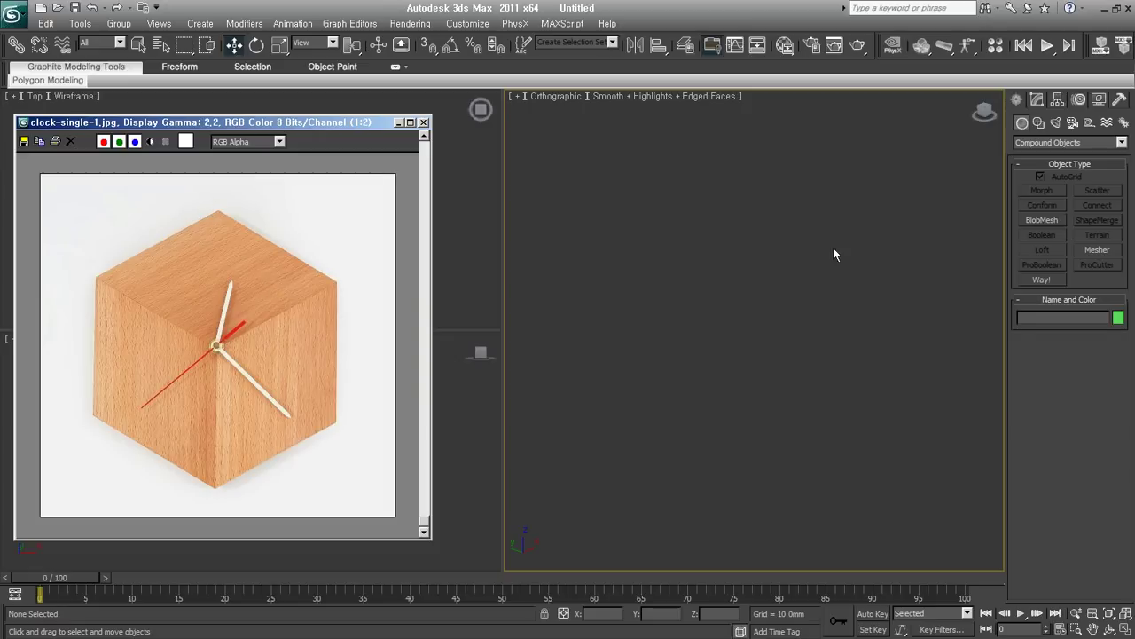
click(1039, 123)
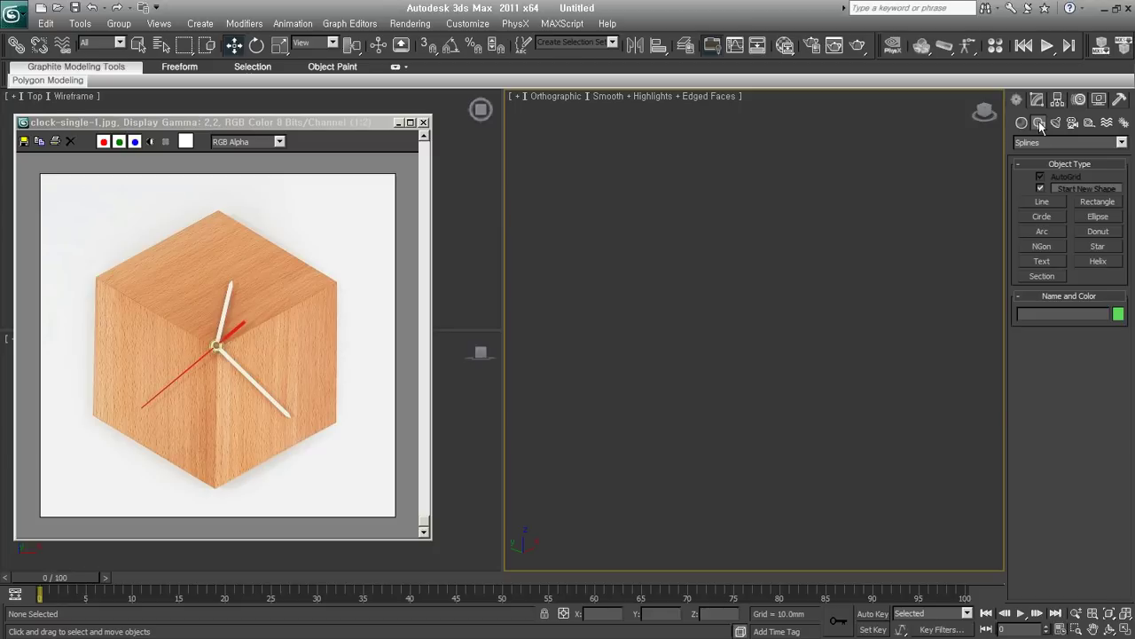
- Draw a six-sided NGon hexagon at the centre of the Front view
click(1051, 250)
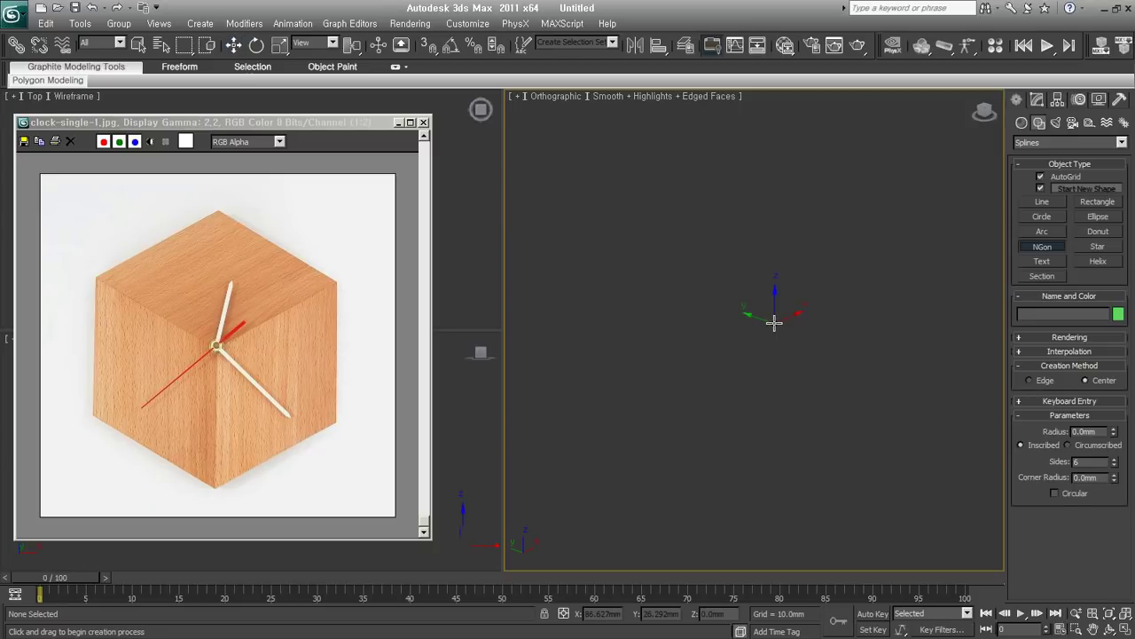
key(f)
drag(756, 295, 753, 371)
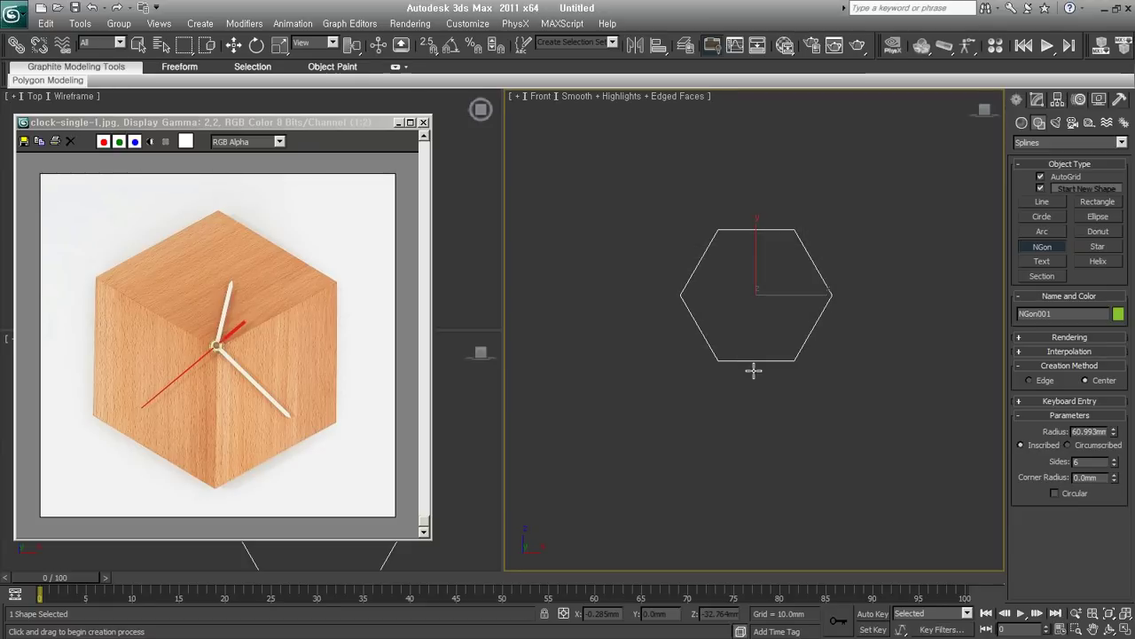
key(w)
- Rotate the hexagon 90° so one corner points straight up
right_click(756, 290)
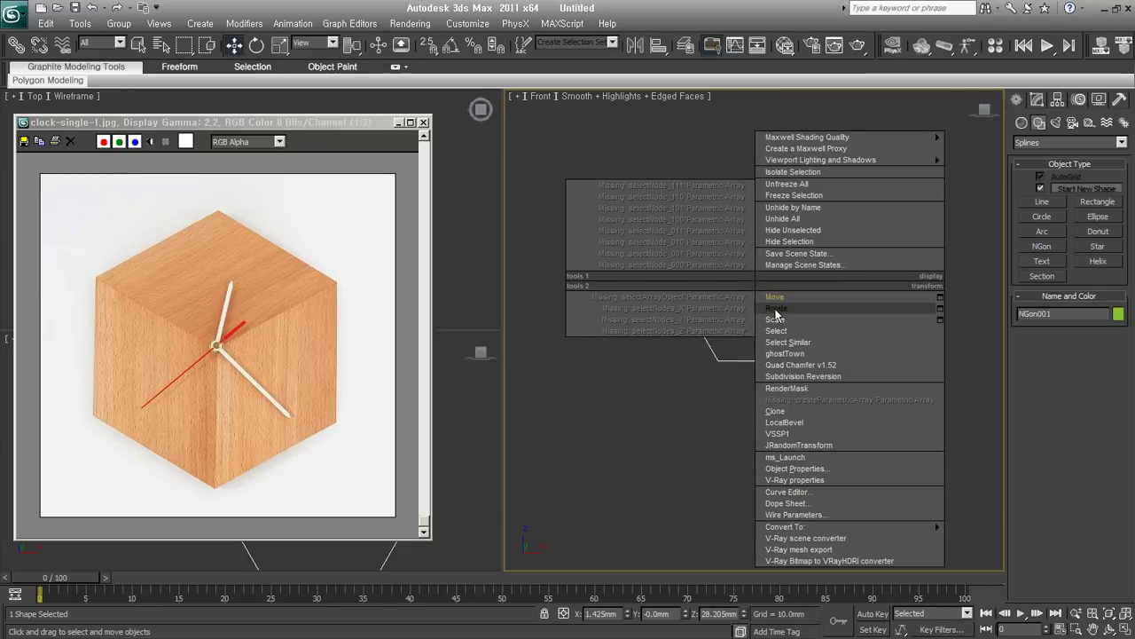
click(776, 309)
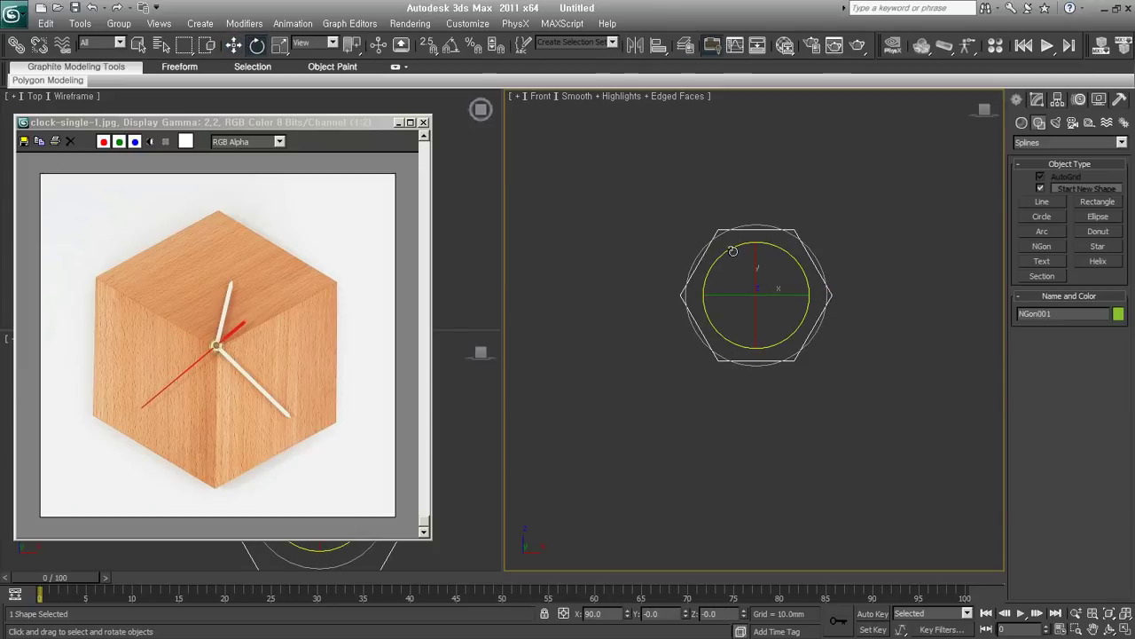
drag(733, 251, 714, 350)
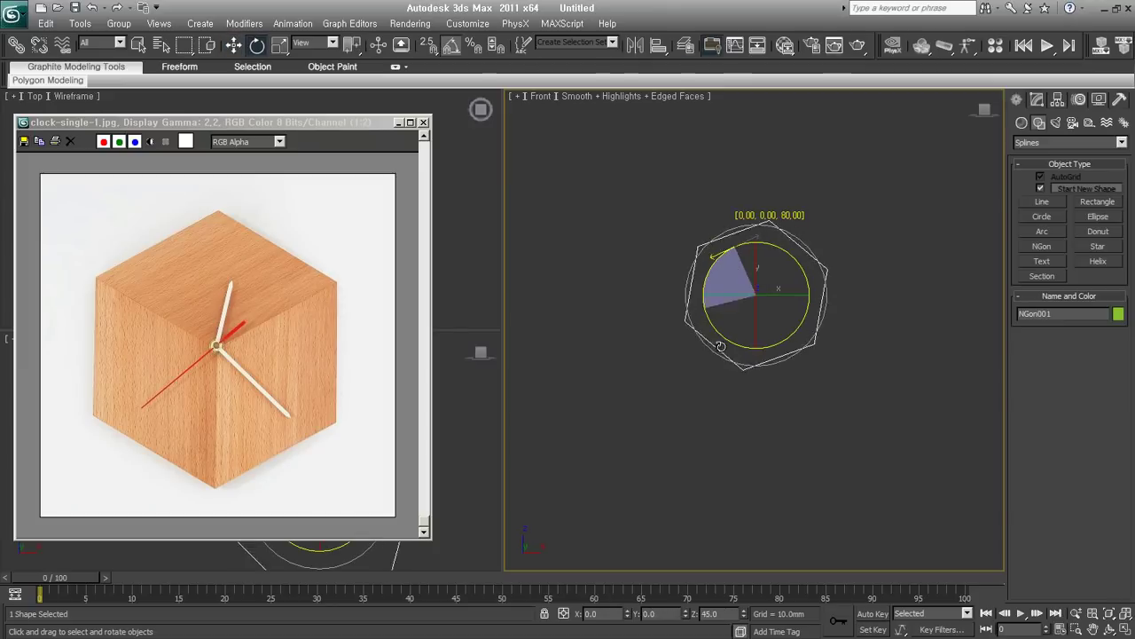
right_click(761, 304)
click(768, 319)
scroll(754, 298, up, 5)
middle_drag(750, 290, 742, 332)
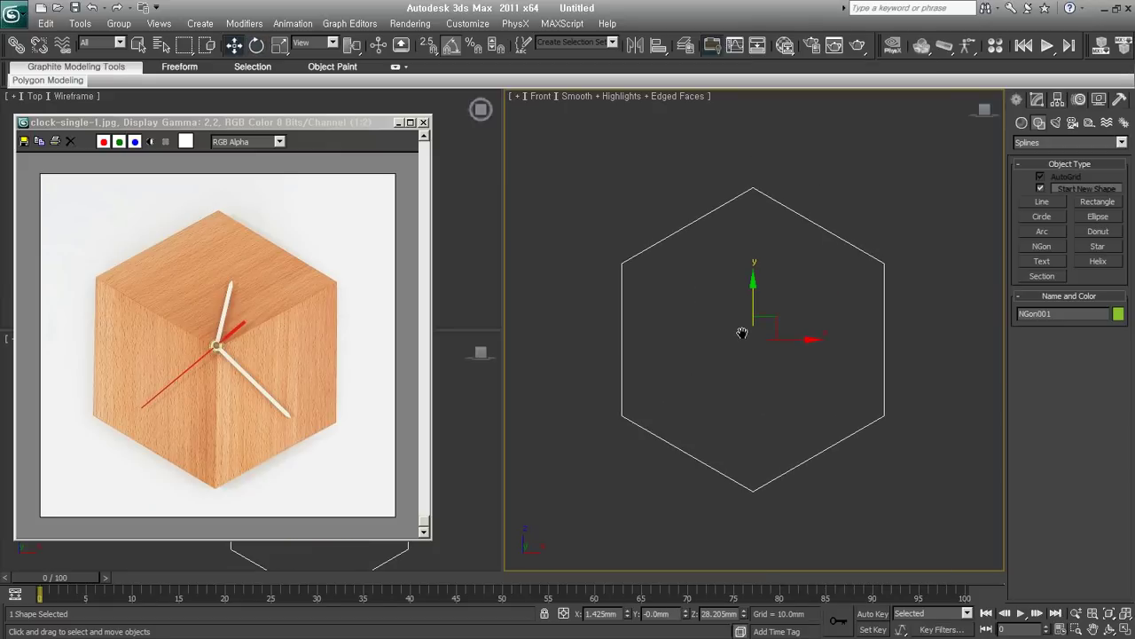
click(1037, 100)
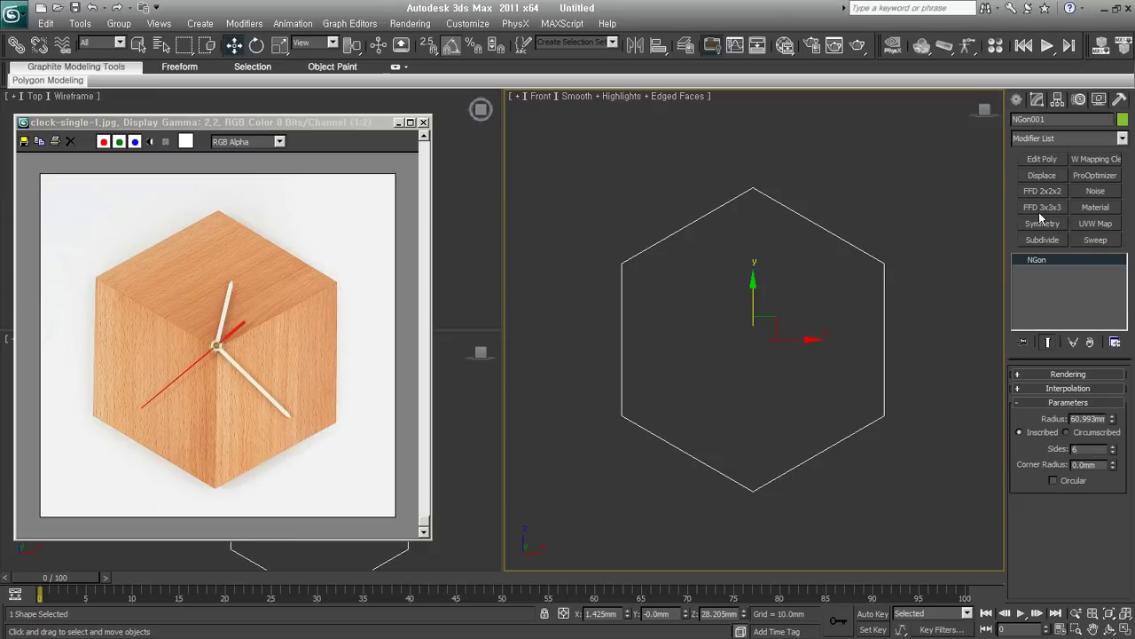
- Convert the hexagon to Editable Poly and inset its face into a small central hexagon
right_click(1019, 275)
click(1051, 417)
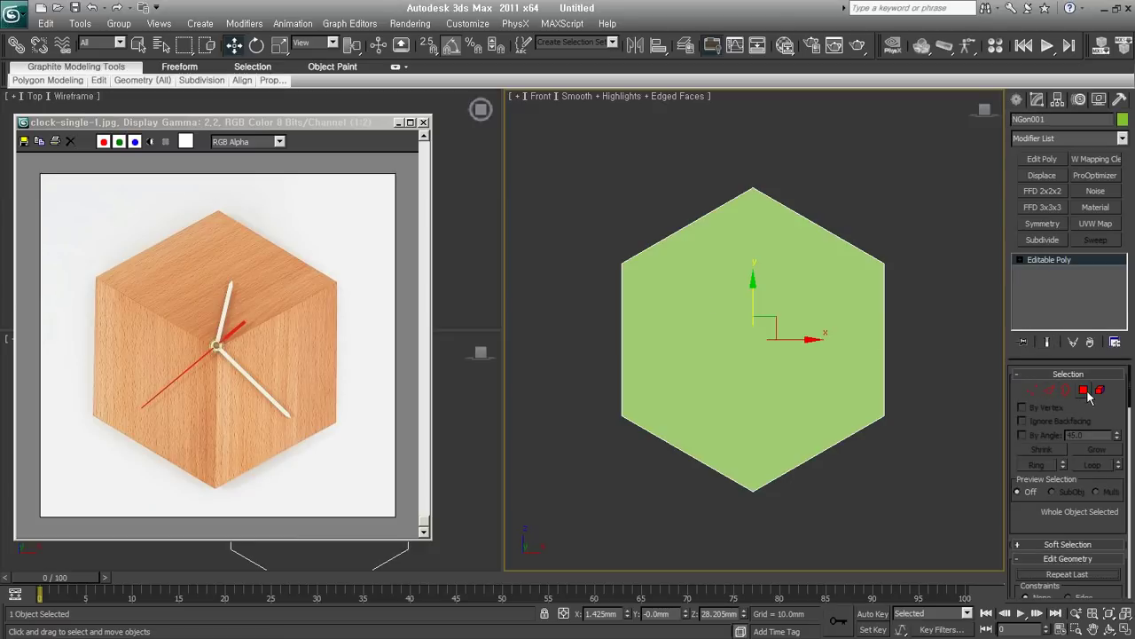
key(4)
click(826, 358)
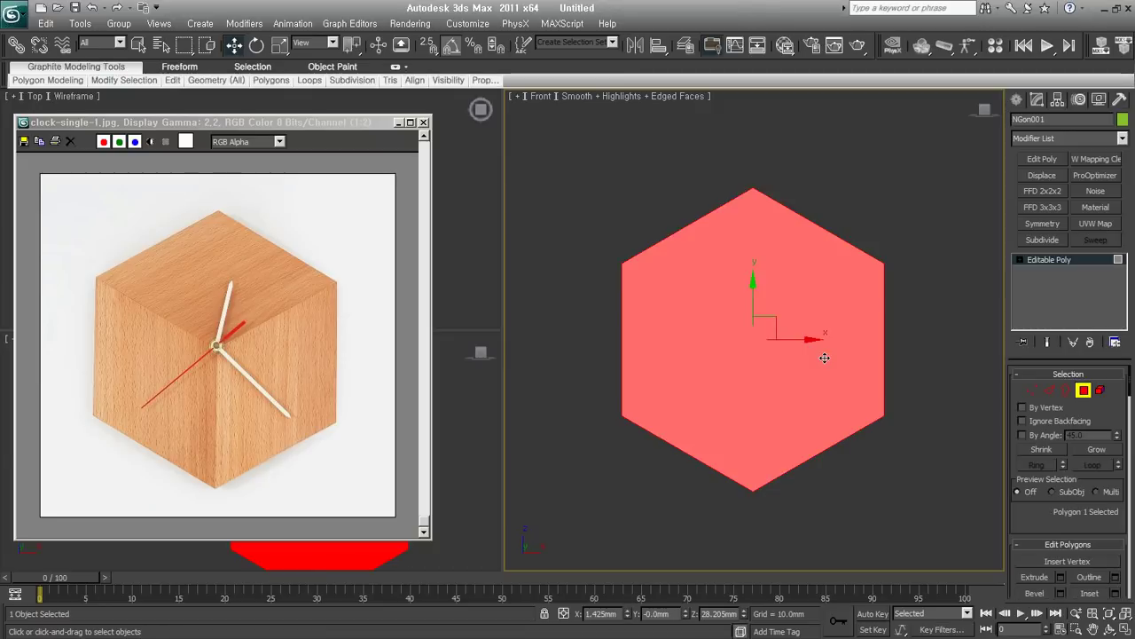
right_click(796, 322)
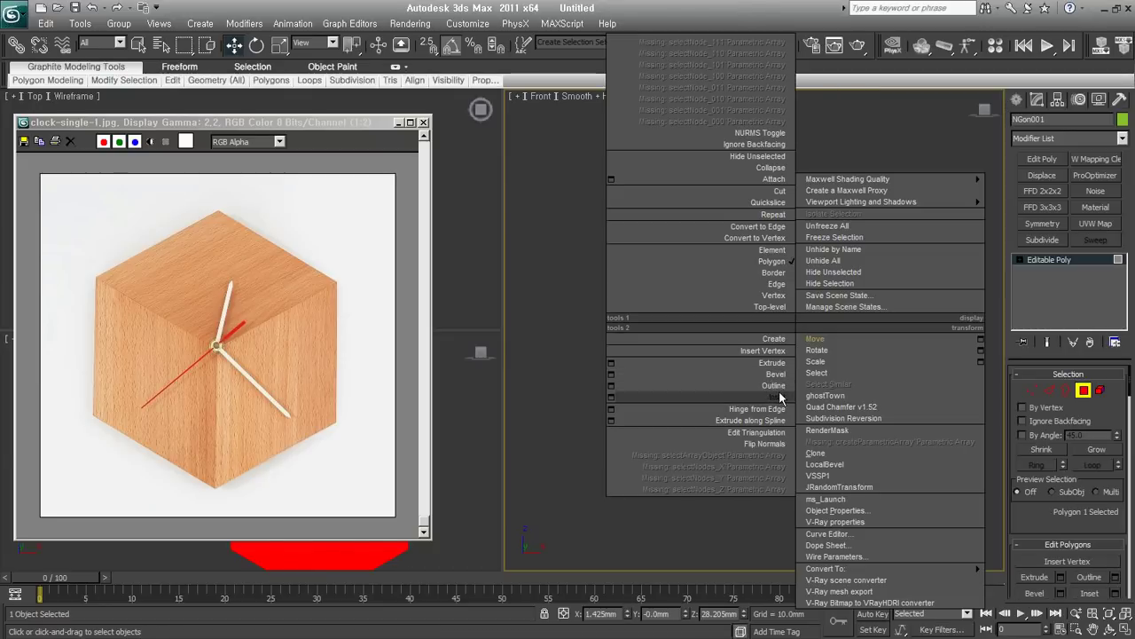
click(778, 397)
drag(788, 314, 754, 418)
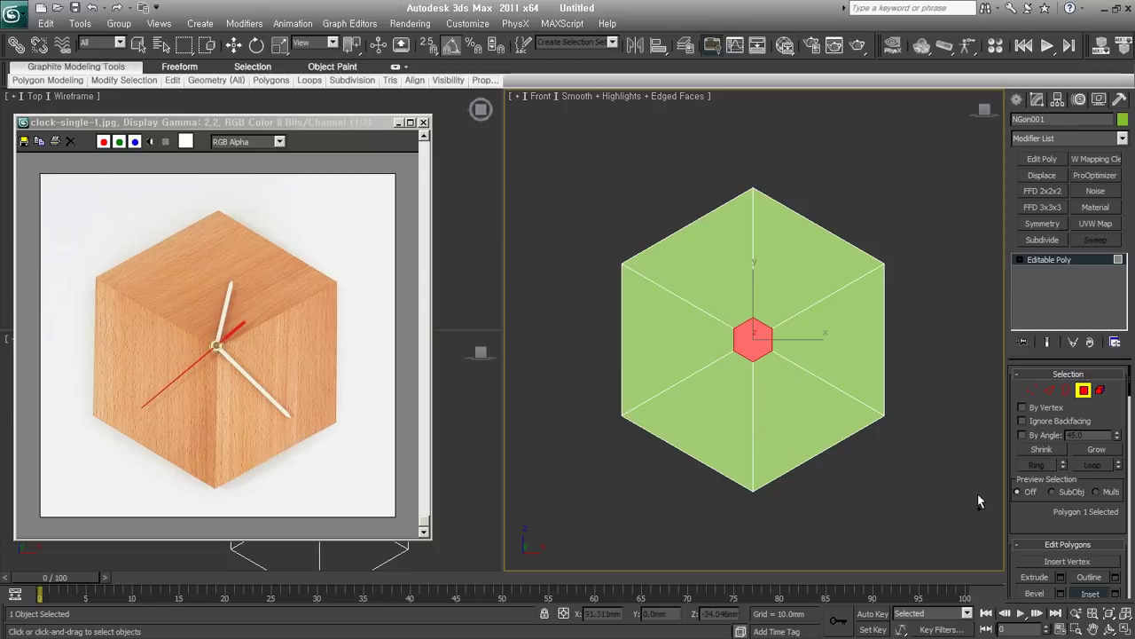
- Collapse the inner hexagon face into a single centre point
drag(1027, 519, 1034, 367)
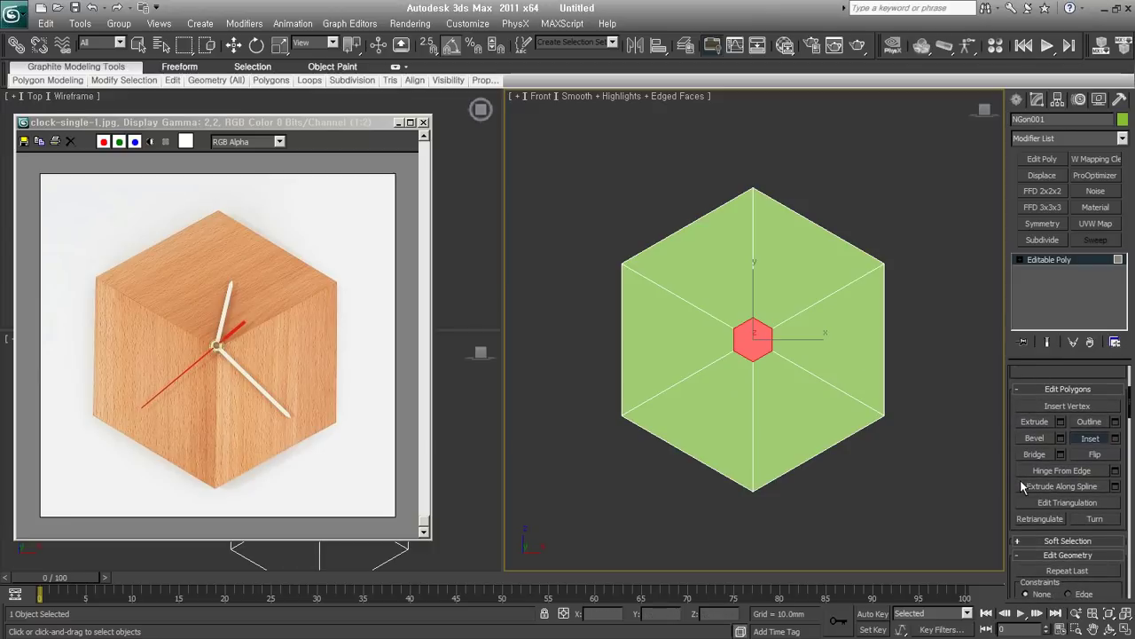
drag(1034, 375, 1040, 194)
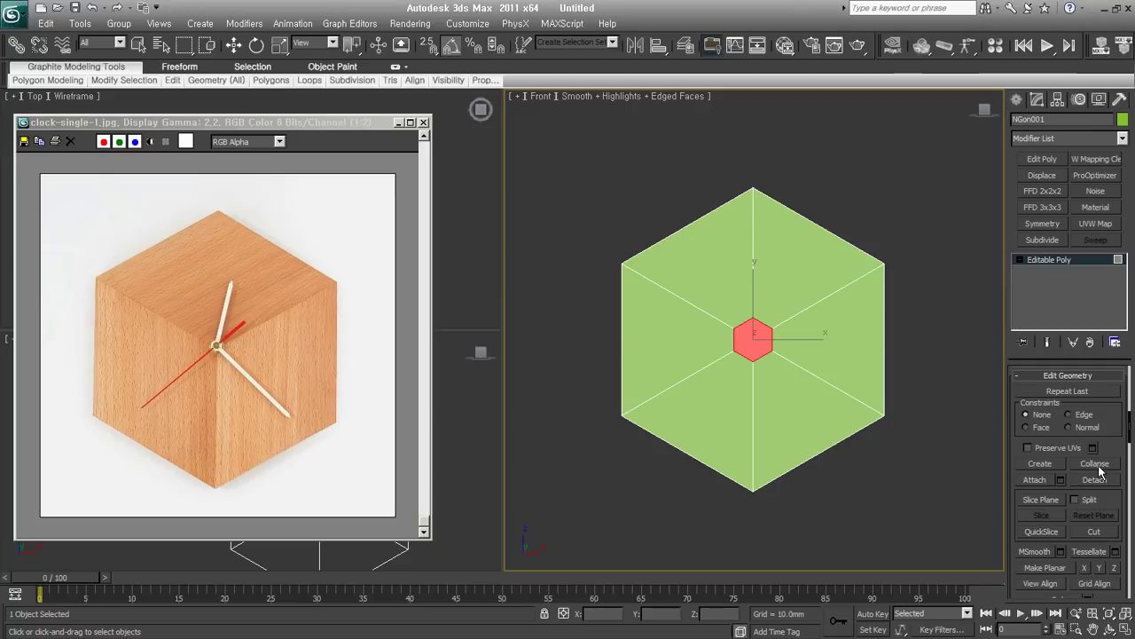
click(1098, 465)
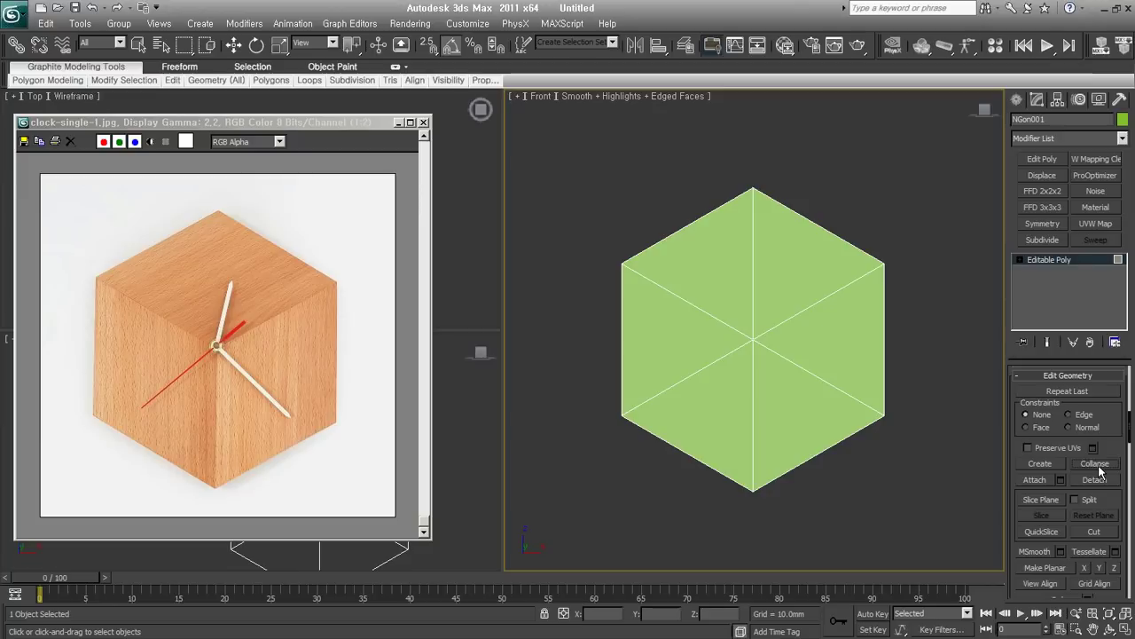
- Remove three alternate centre edges, leaving three rhombus faces like an isometric cube
key(2)
click(752, 283)
ctrl+click(802, 367)
ctrl+click(711, 366)
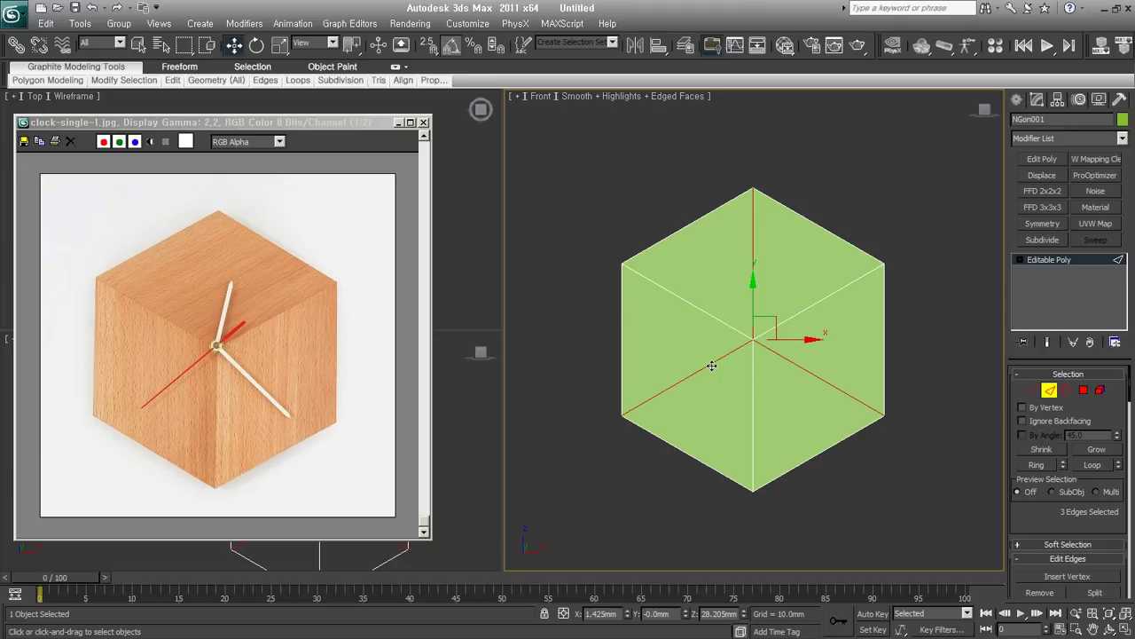
key(ctrl+BackSpace)
key(ctrl+z)
scroll(1031, 503, down, 3)
click(1036, 484)
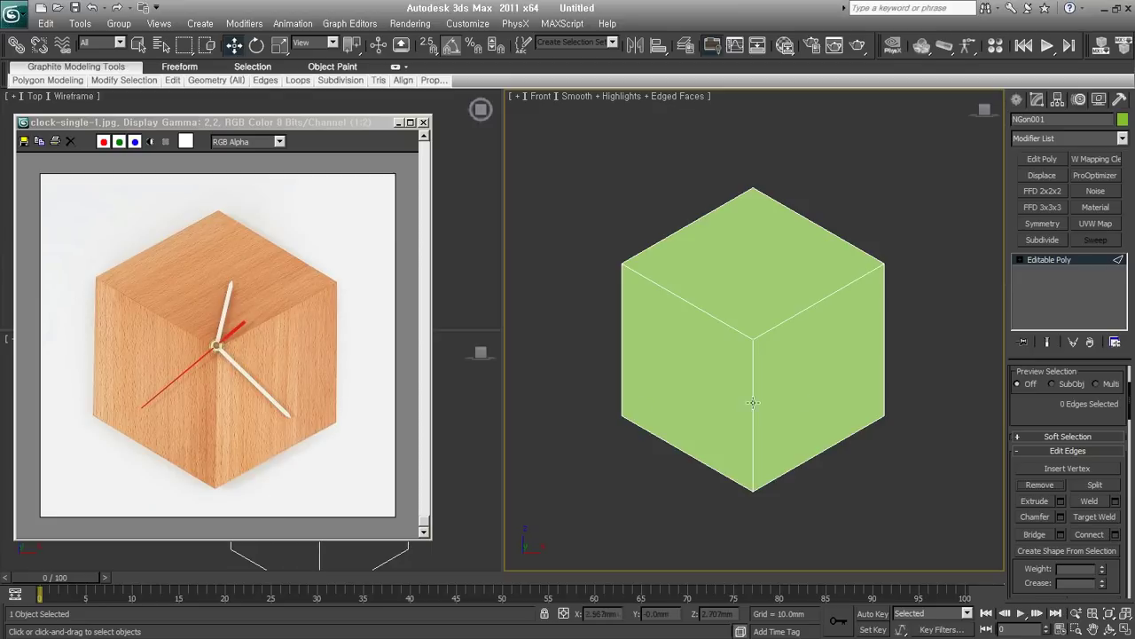
mouse_move(823, 397)
alt+middle_down()
mouse_move(752, 380)
mouse_move(893, 391)
alt+middle_up()
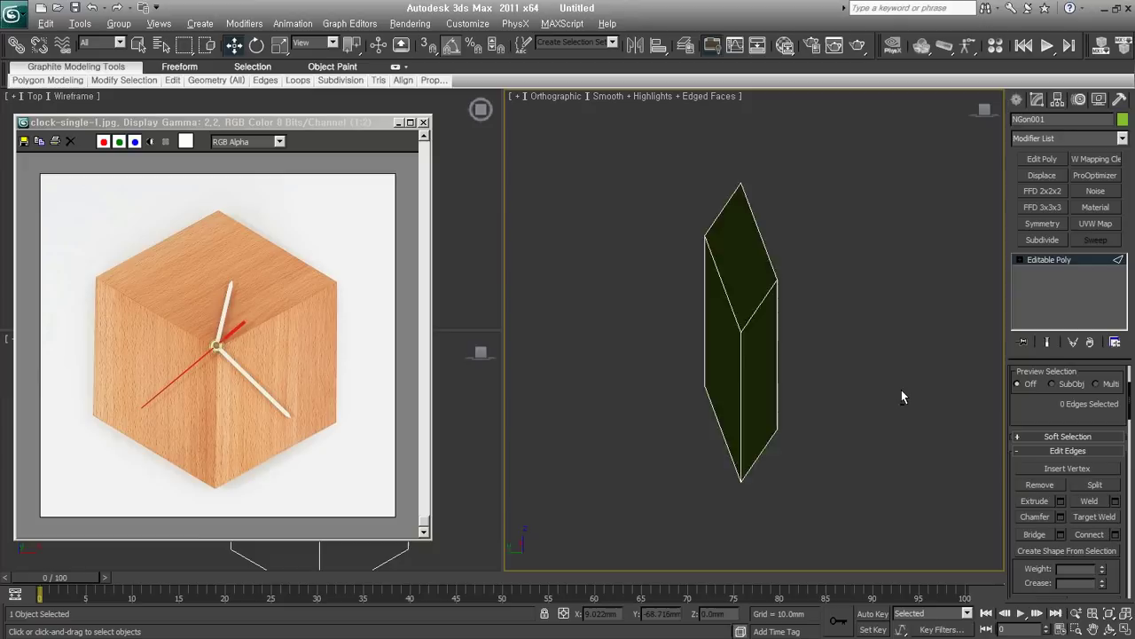
key(shift+z)
key(shift+z)
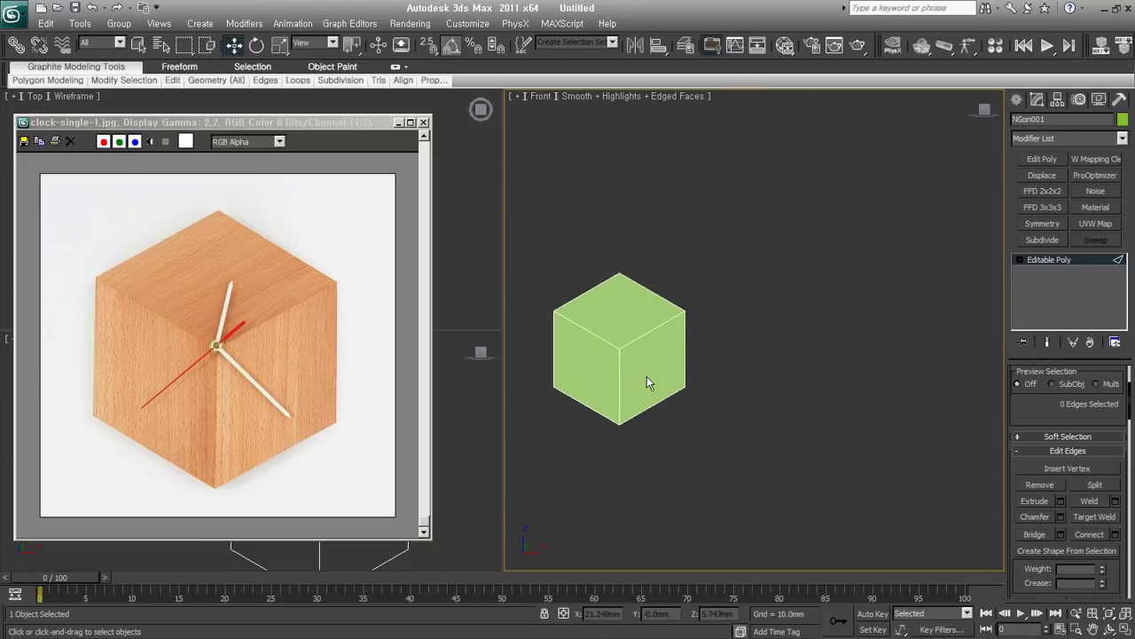
middle_drag(716, 396, 734, 391)
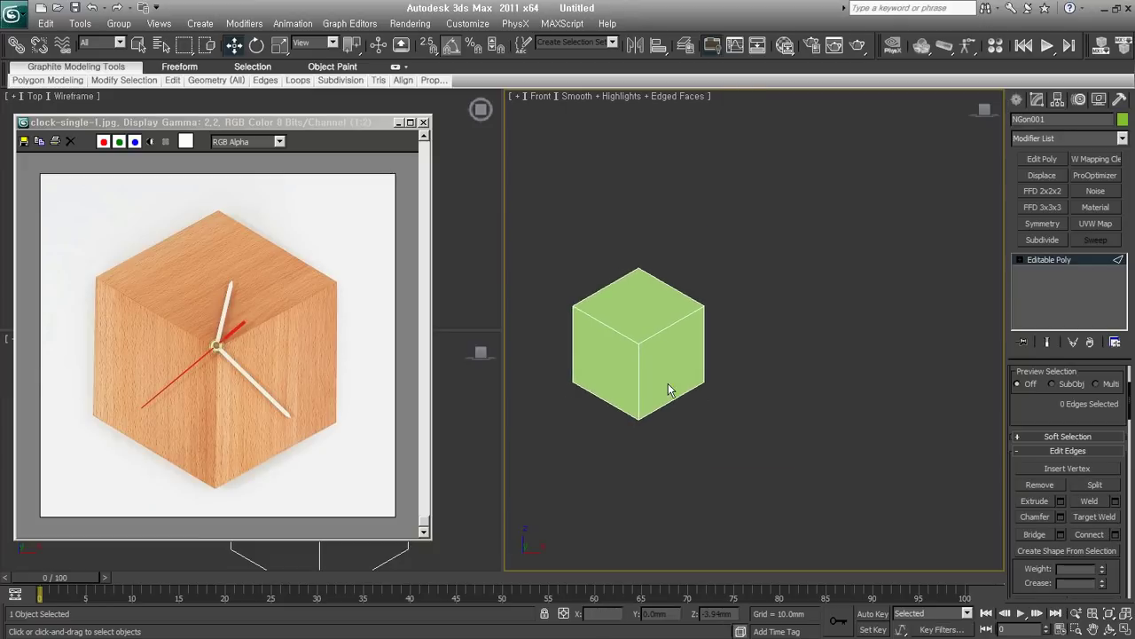
- Delete the hexagon cube object and pick the Box tool from Standard Primitives in Top view
click(1016, 100)
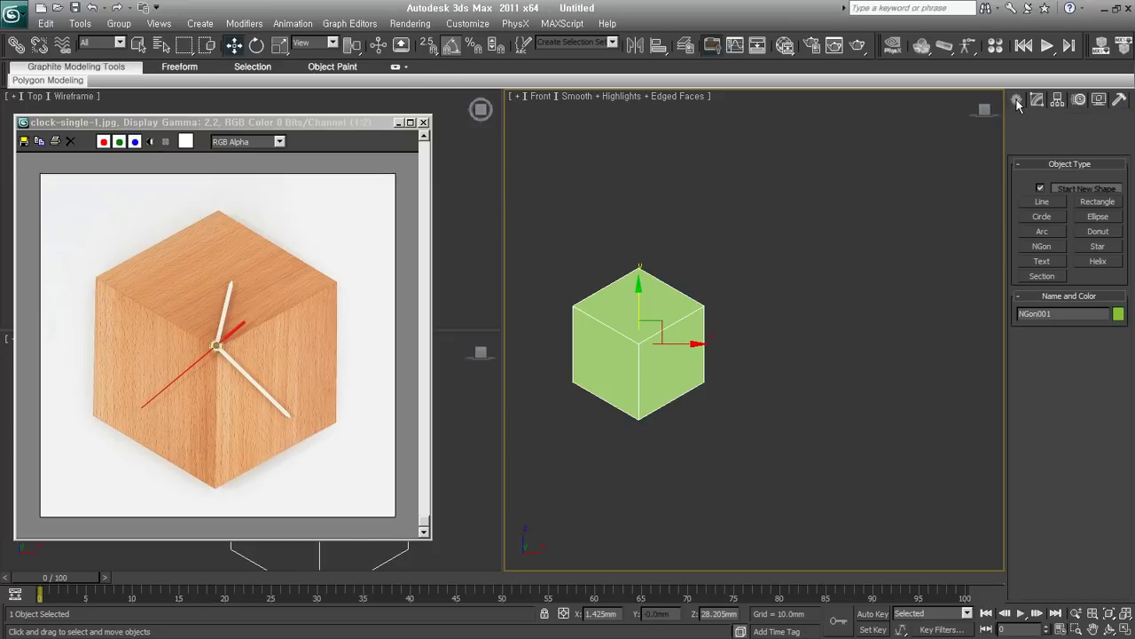
key(Delete)
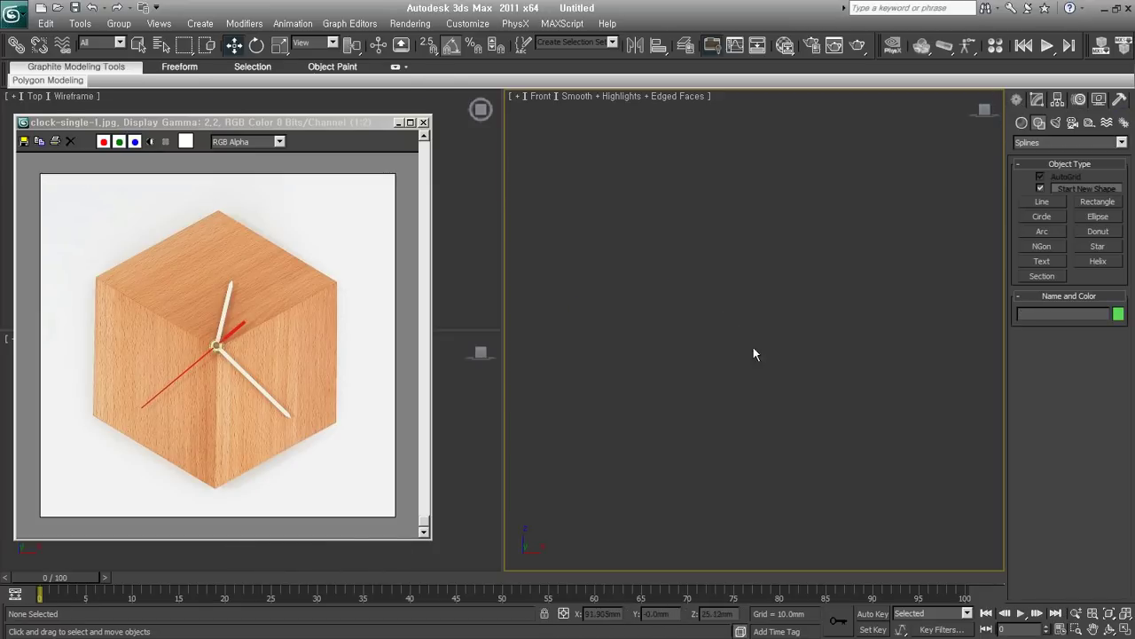
key(t)
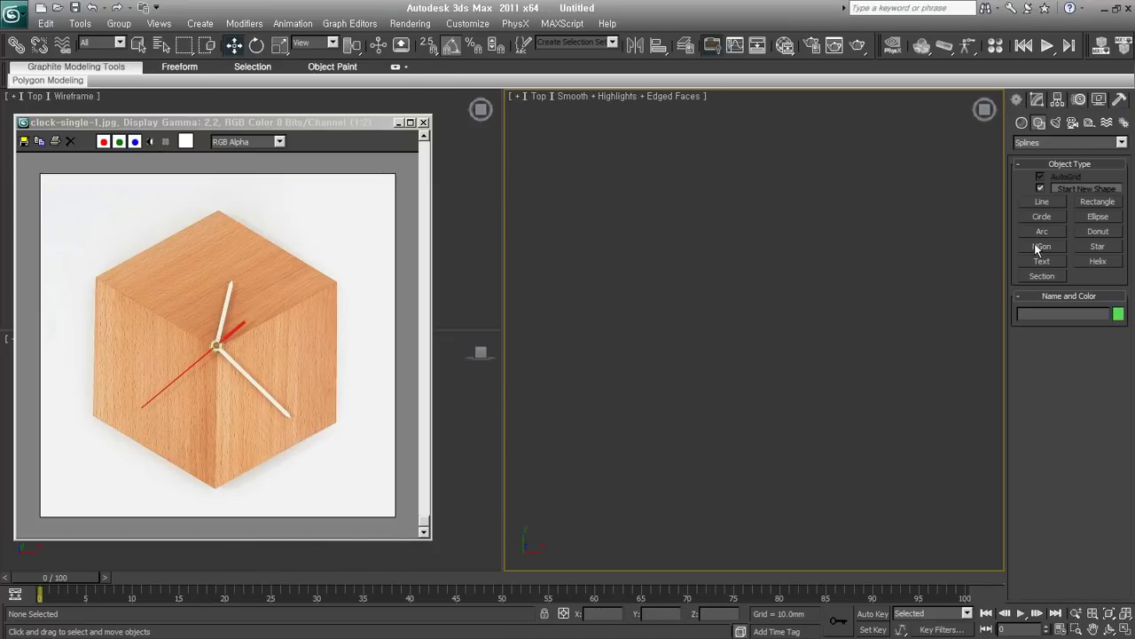
click(1021, 123)
click(1037, 145)
click(1035, 155)
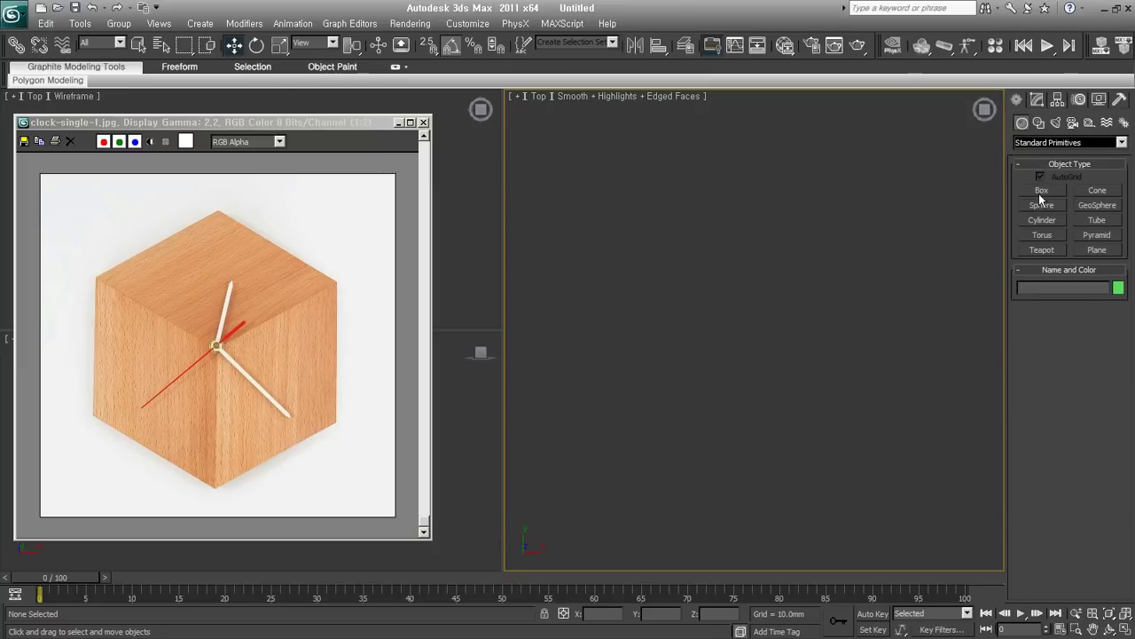
click(1042, 191)
- Draw a 128.33mm cube from its centre with 1 length segment
drag(731, 343, 807, 411)
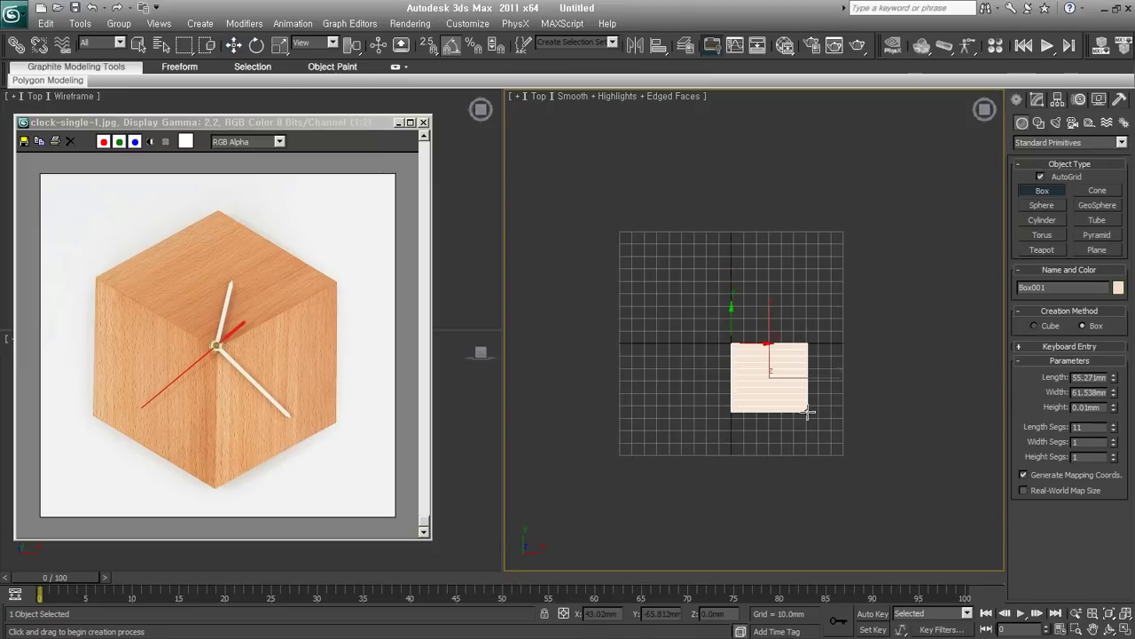
right_click(807, 412)
click(1049, 326)
mouse_move(690, 297)
mouse_down()
mouse_move(778, 382)
mouse_move(733, 356)
mouse_up()
middle_drag(733, 355, 768, 405)
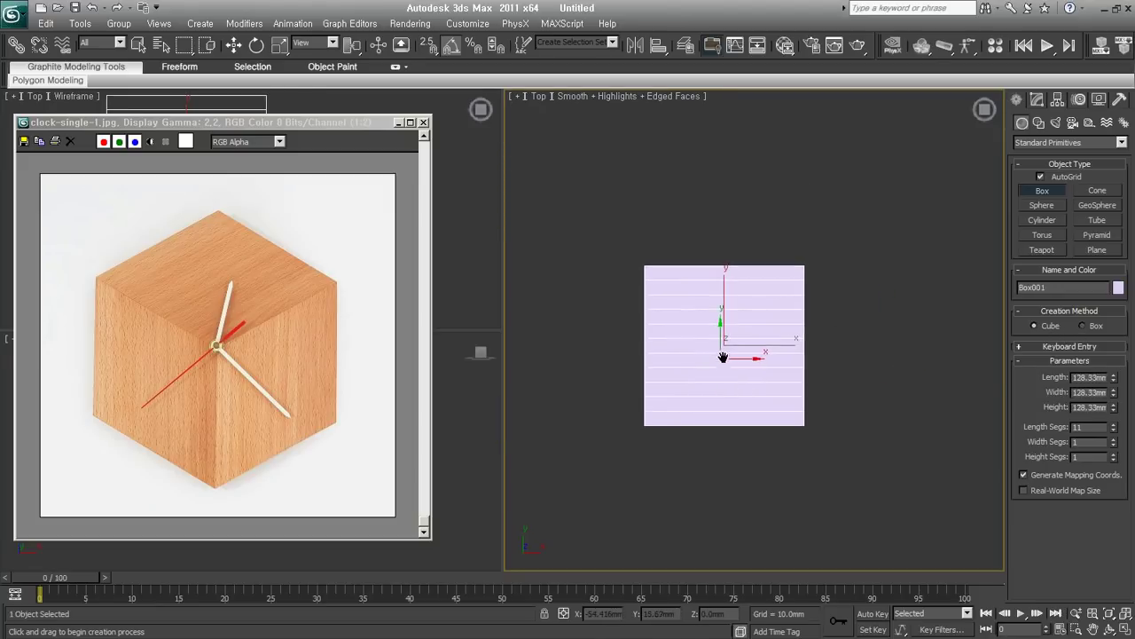
right_click(1114, 429)
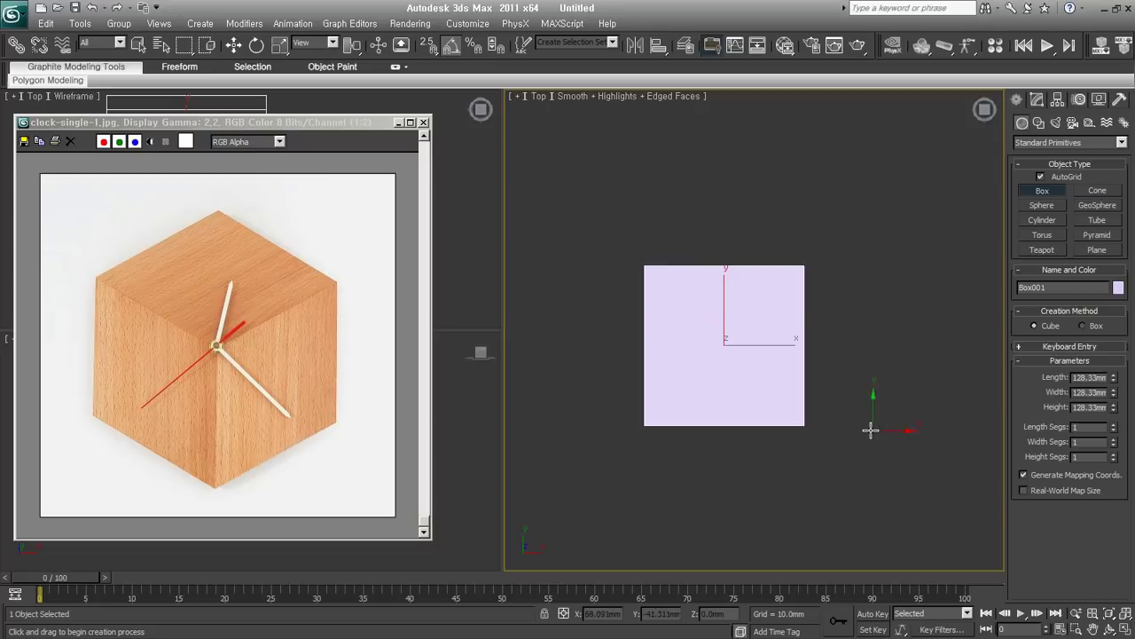
right_click(802, 387)
- Orbit the view to an isometric angle on the cube and enter Polygon sub-object level
mouse_move(798, 385)
alt+middle_down()
mouse_move(798, 400)
mouse_move(760, 317)
mouse_move(774, 312)
mouse_move(768, 303)
alt+middle_up()
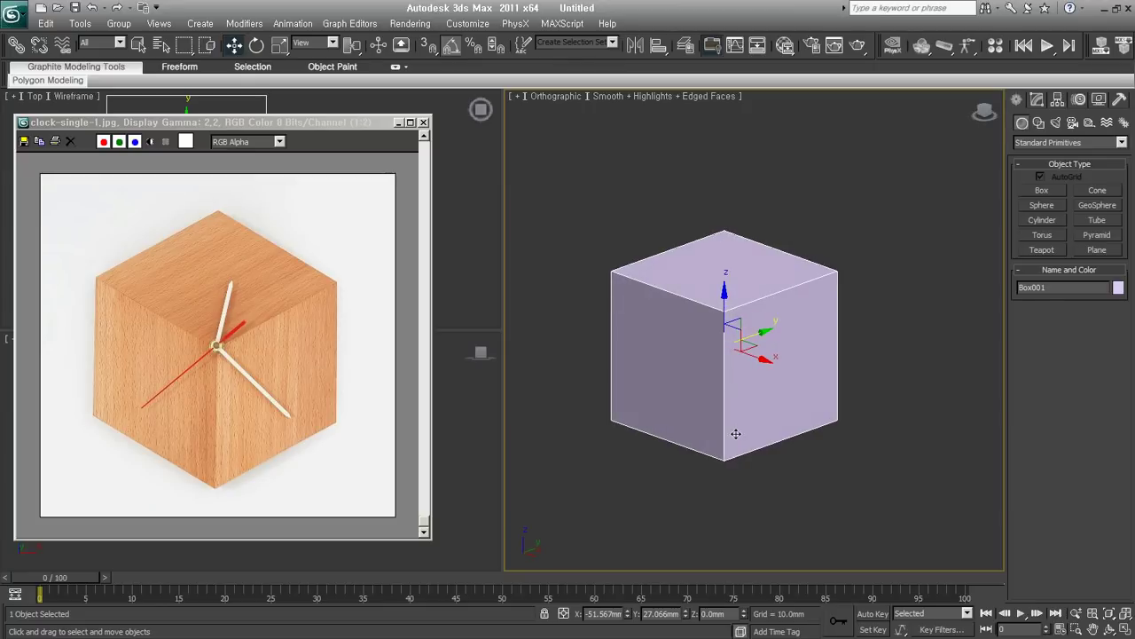
middle_drag(750, 375, 750, 377)
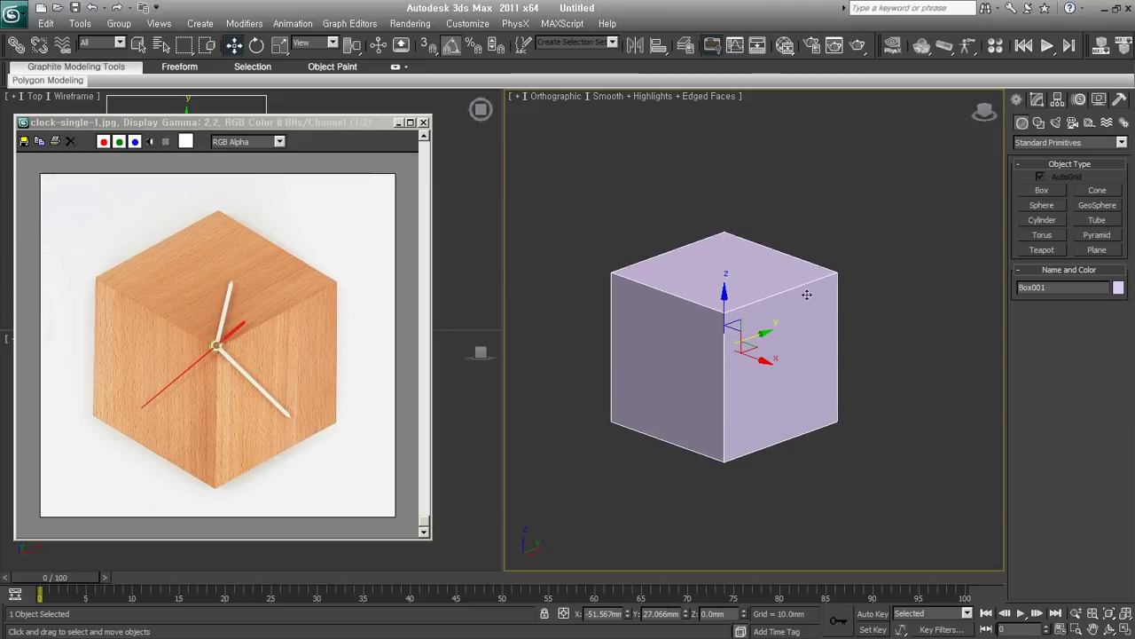
alt+middle_drag(753, 309, 758, 321)
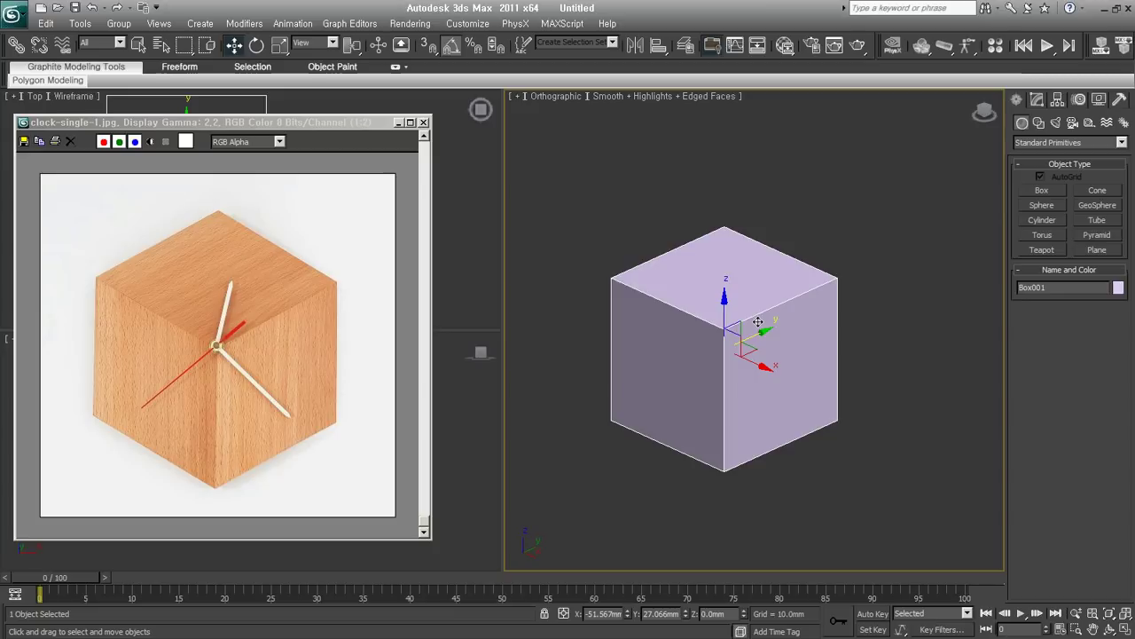
alt+middle_drag(758, 321, 745, 485)
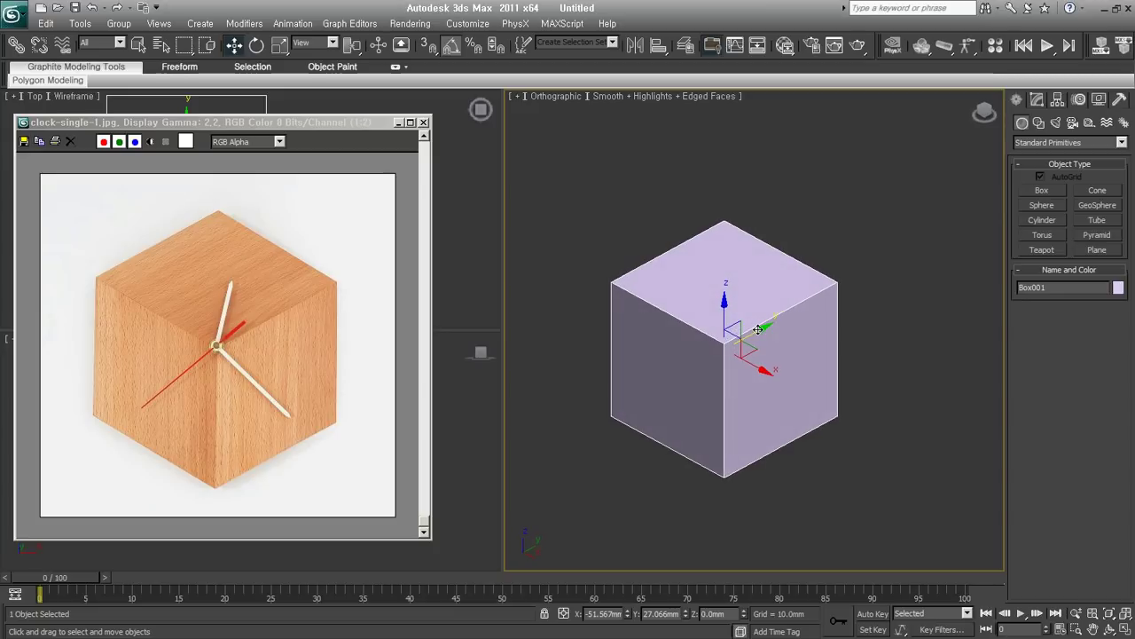
middle_drag(744, 395, 767, 374)
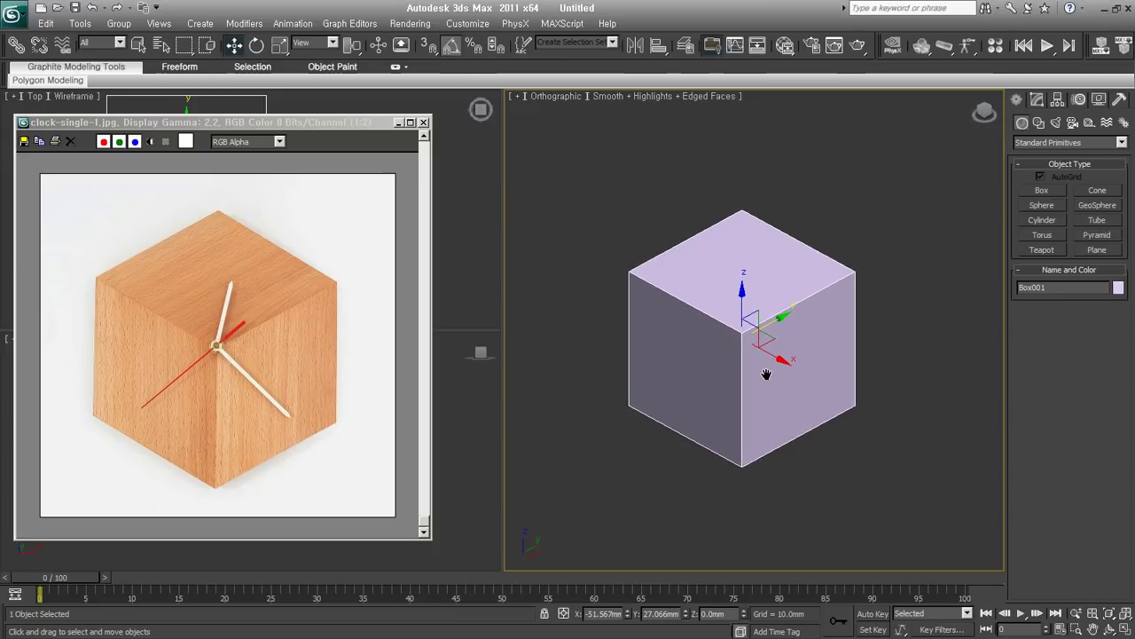
middle_drag(784, 365, 788, 362)
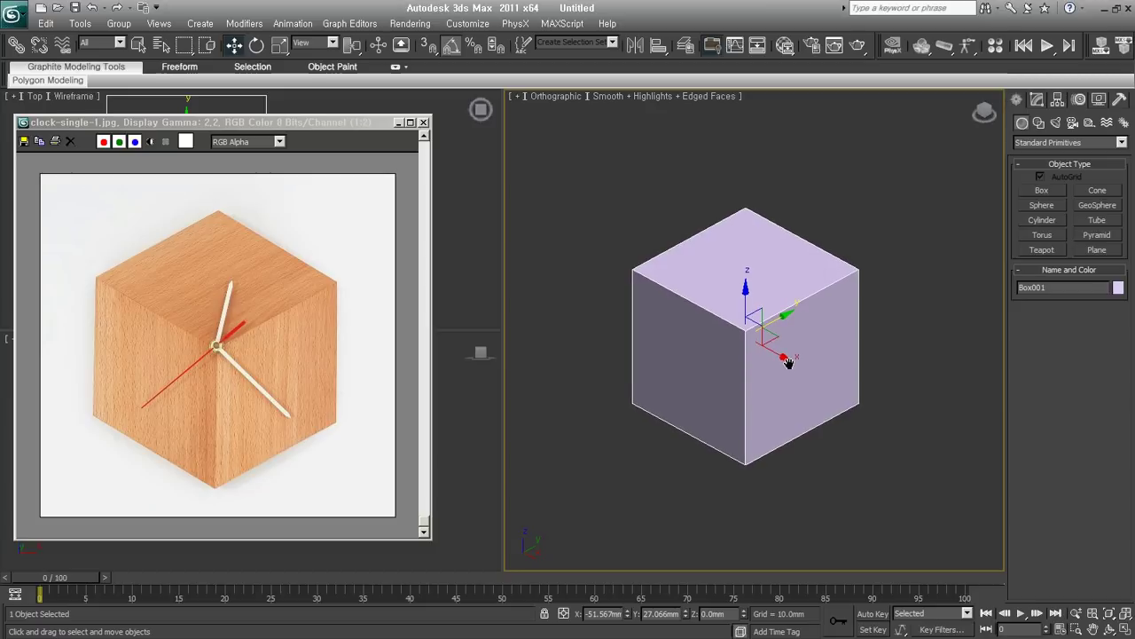
click(1042, 99)
click(1083, 390)
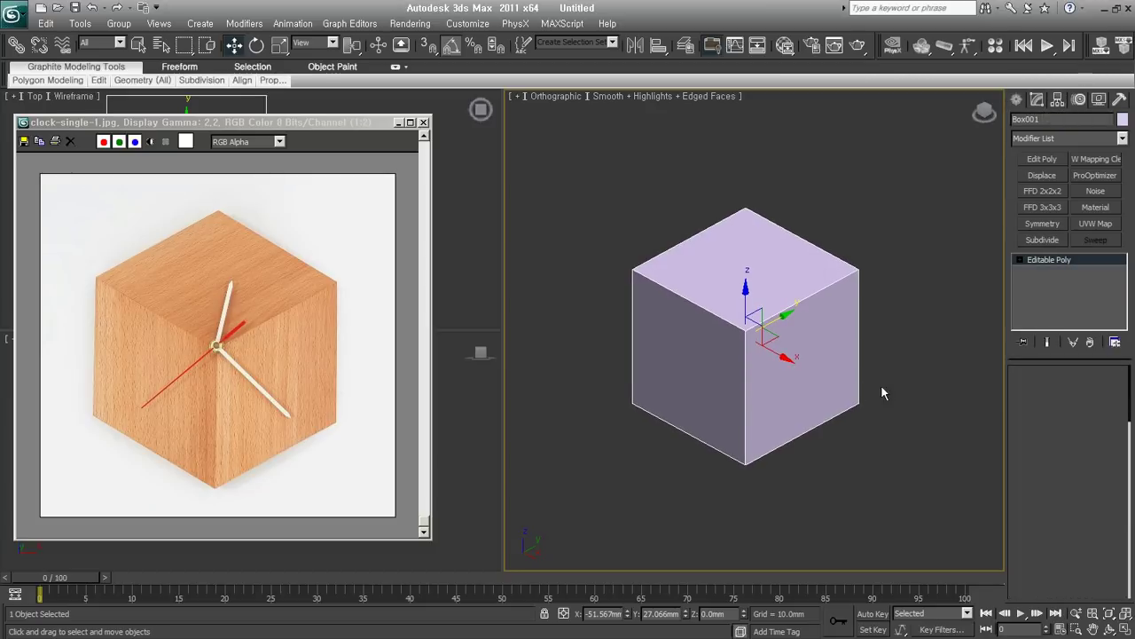
- Select the cube's right, left and top faces and toggle shaded face display with F2
click(832, 379)
ctrl+click(725, 375)
ctrl+click(737, 309)
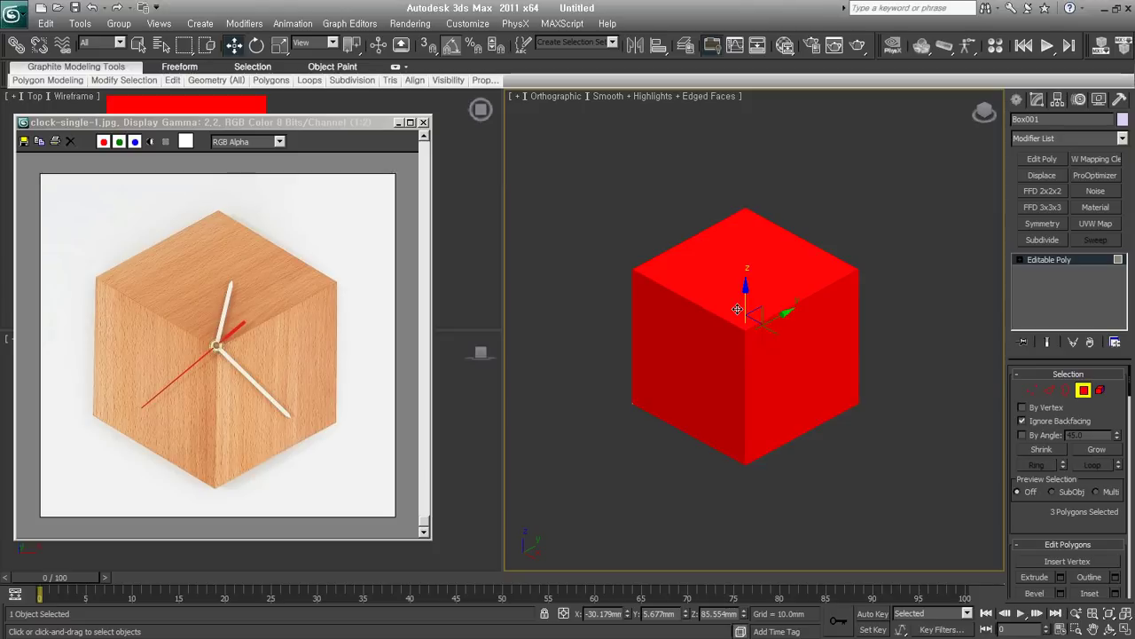
key(F2)
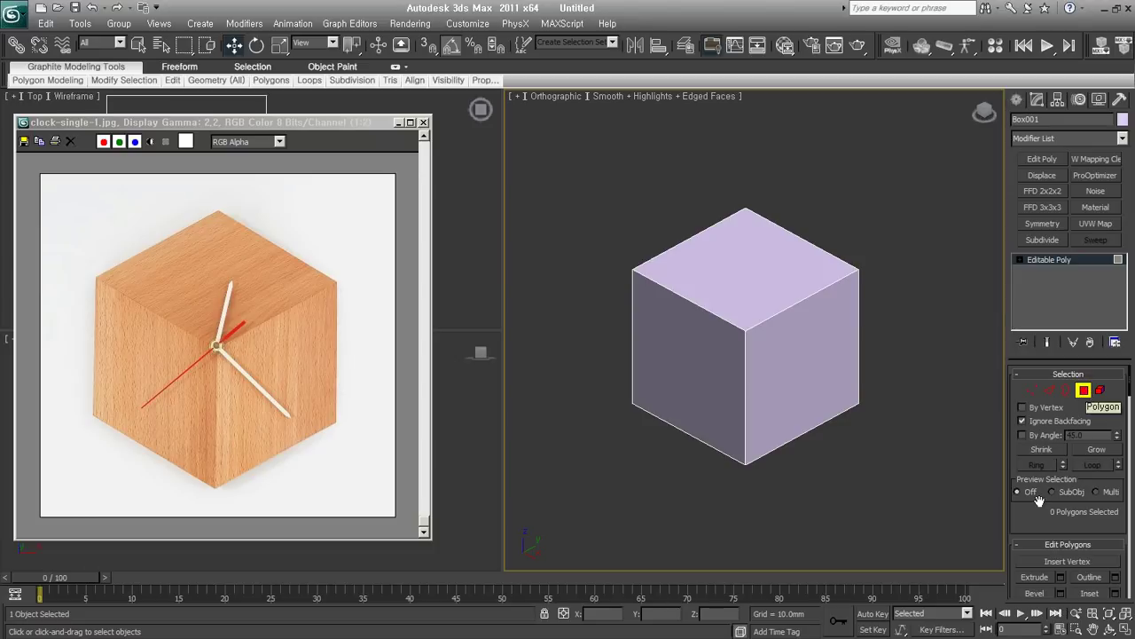
- Select all polygons, apply Make Planar, and check the flattened result from the isometric view
key(ctrl+a)
scroll(1033, 530, down, 5)
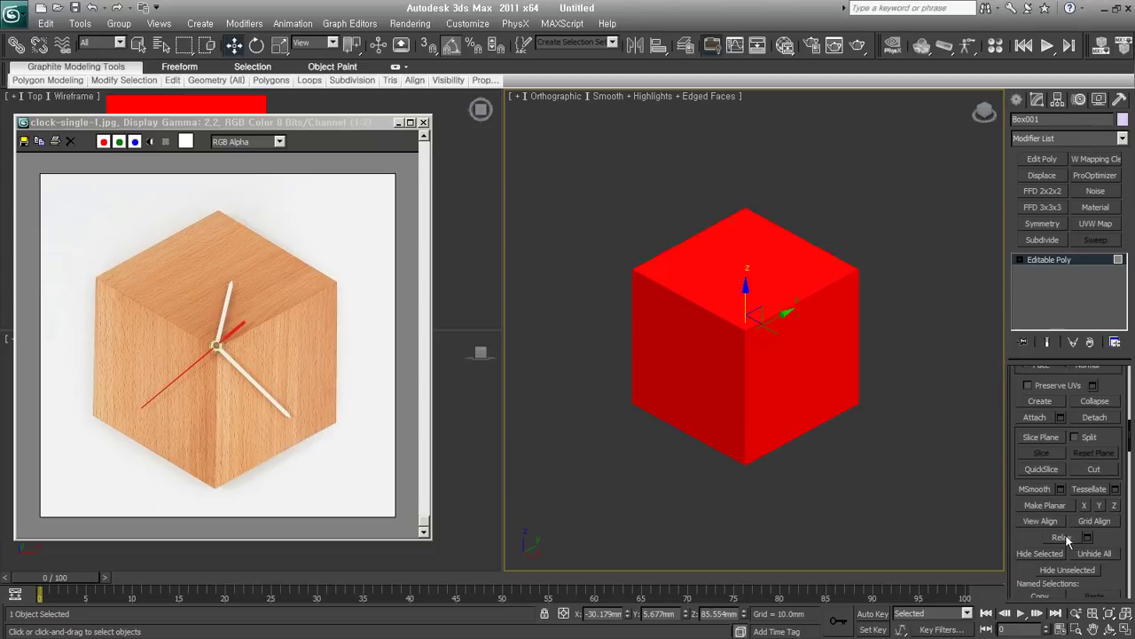
click(1045, 506)
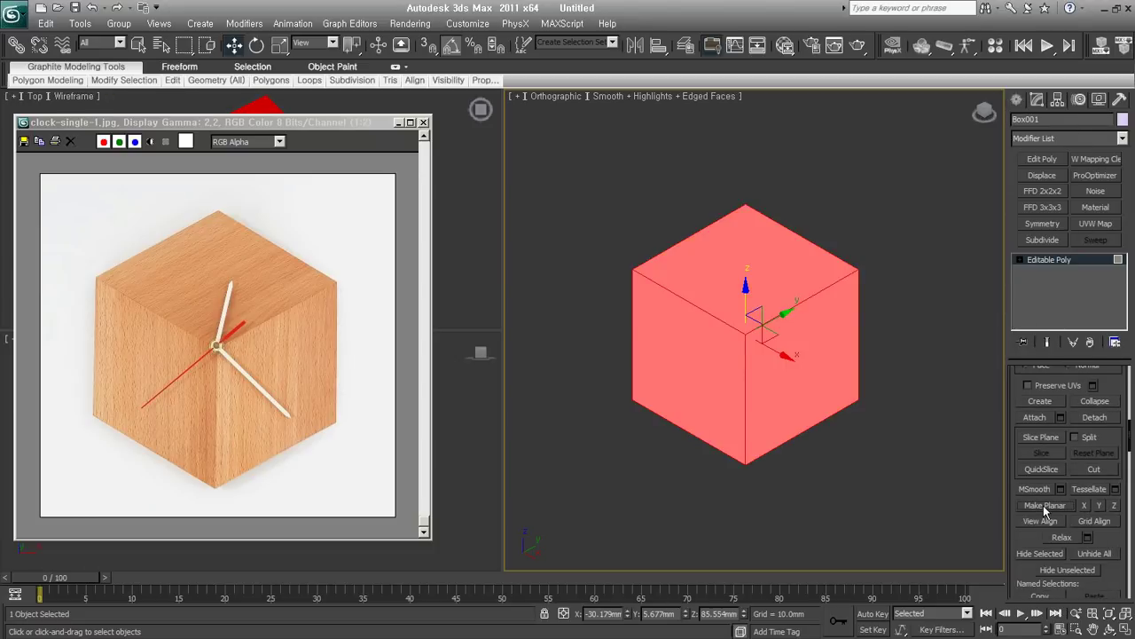
mouse_move(775, 414)
alt+middle_down()
mouse_move(897, 382)
mouse_move(820, 396)
mouse_move(837, 381)
mouse_move(796, 409)
alt+middle_up()
click(847, 495)
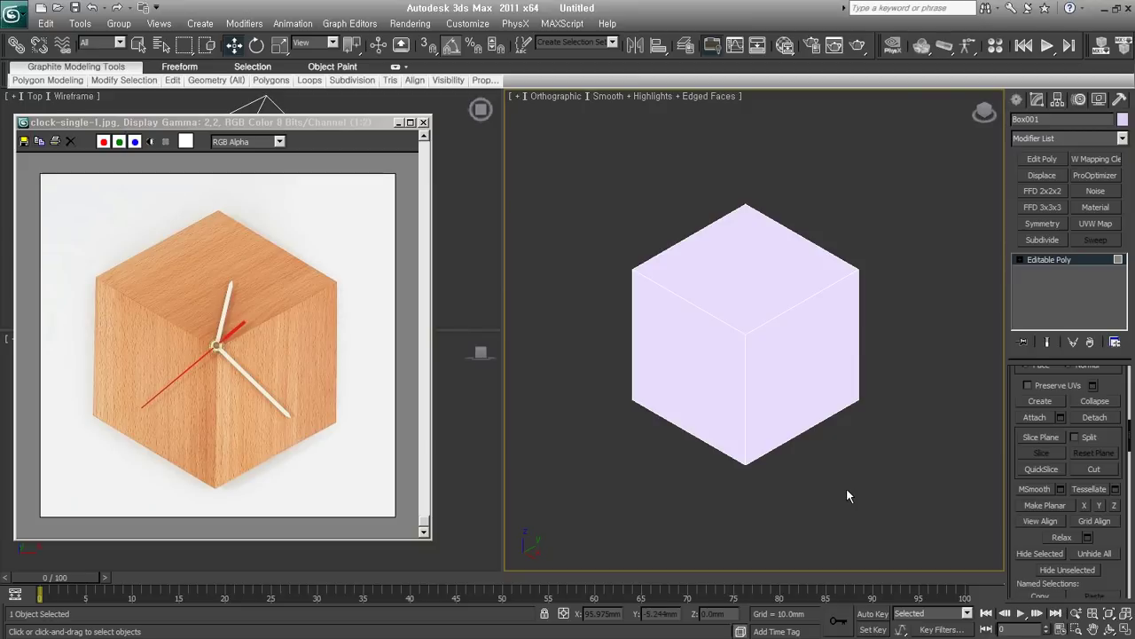
click(1017, 99)
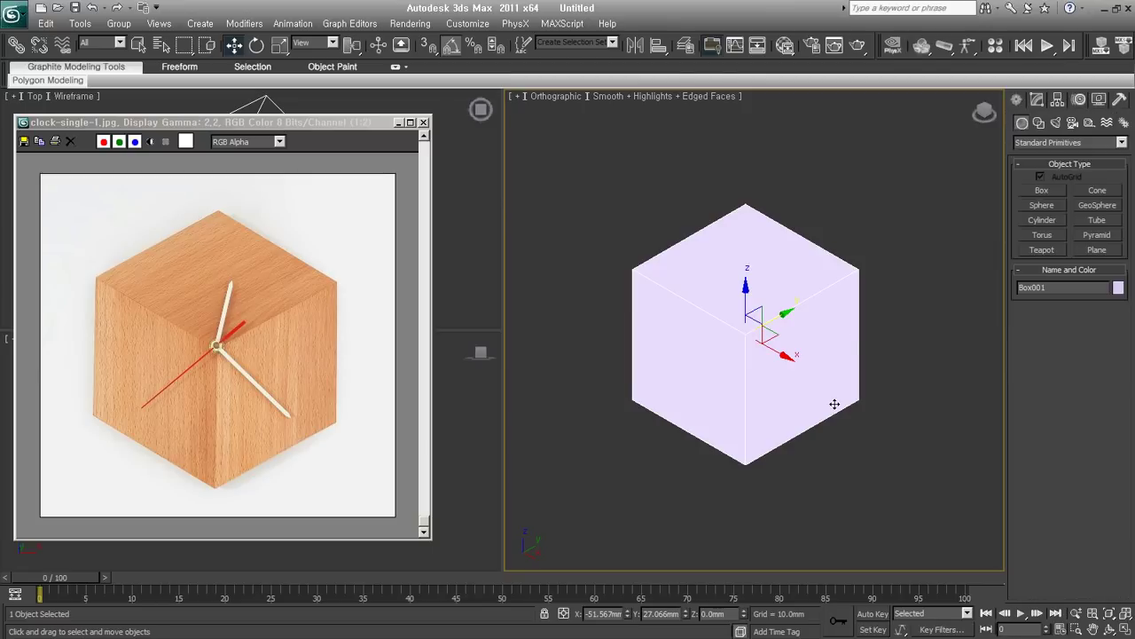
- Delete Box001 and bring up the Splines shape types in the Create panel
key(Delete)
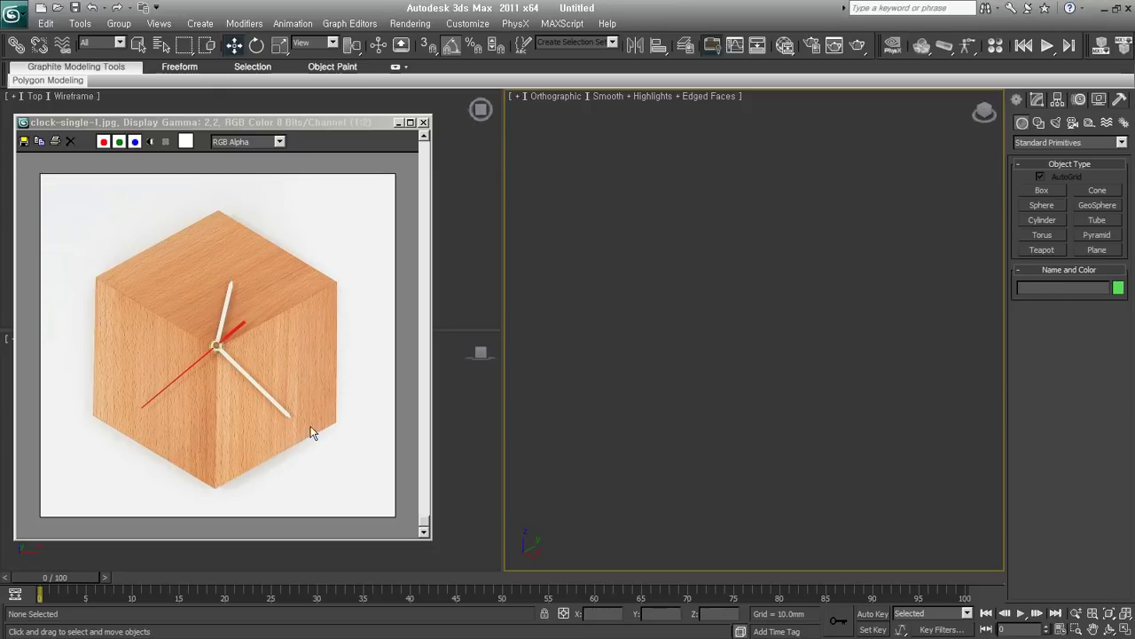
click(345, 396)
click(1038, 100)
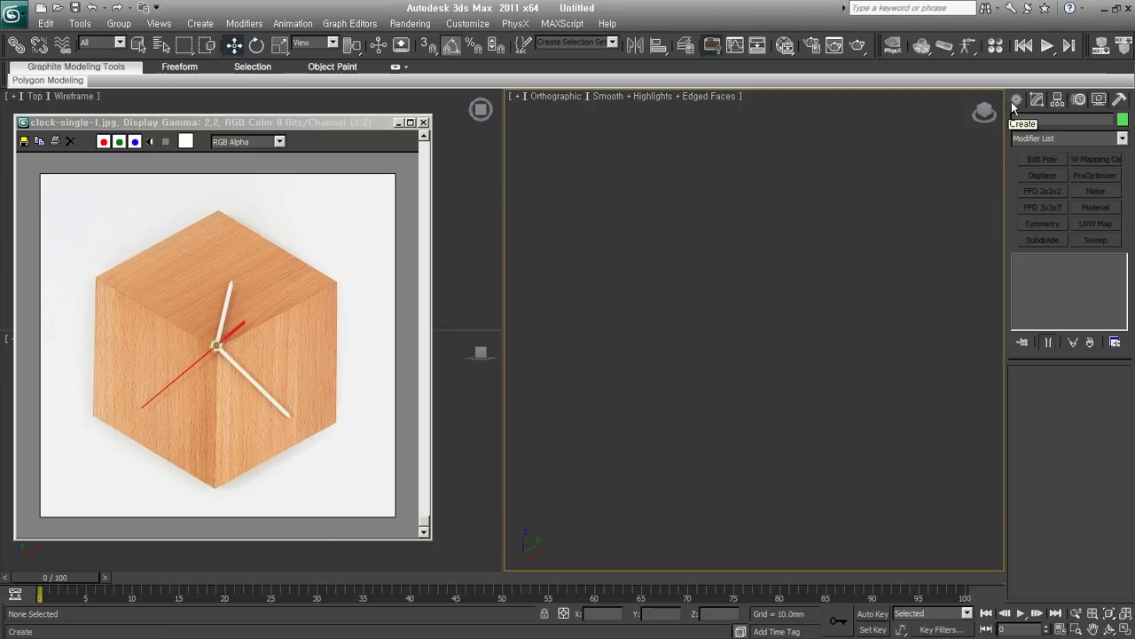
click(1018, 101)
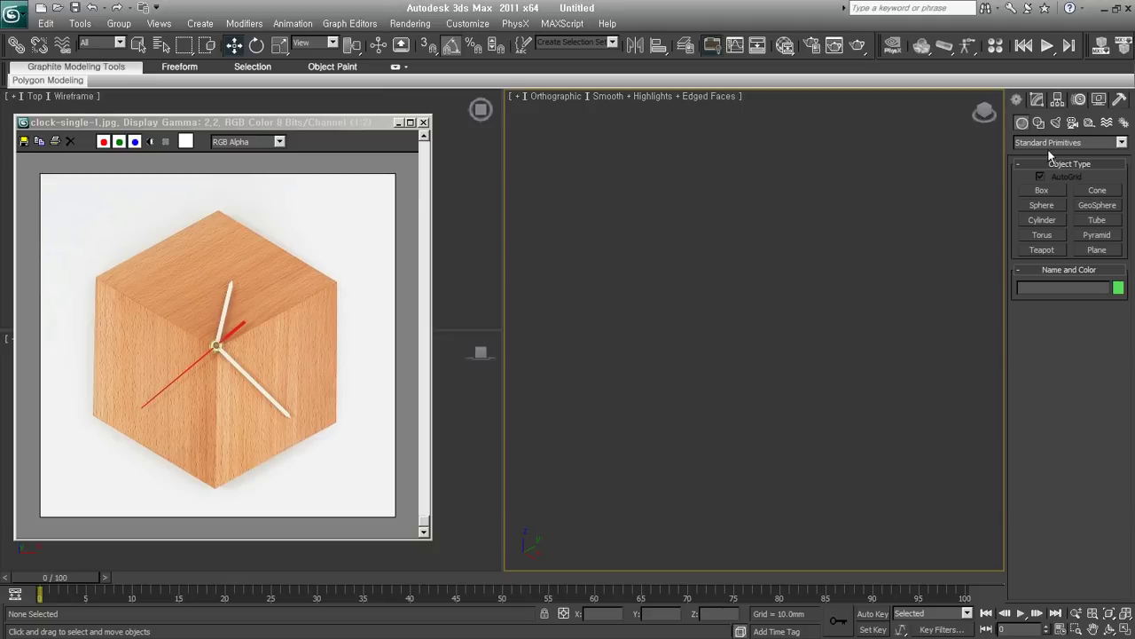
click(1039, 123)
click(1042, 245)
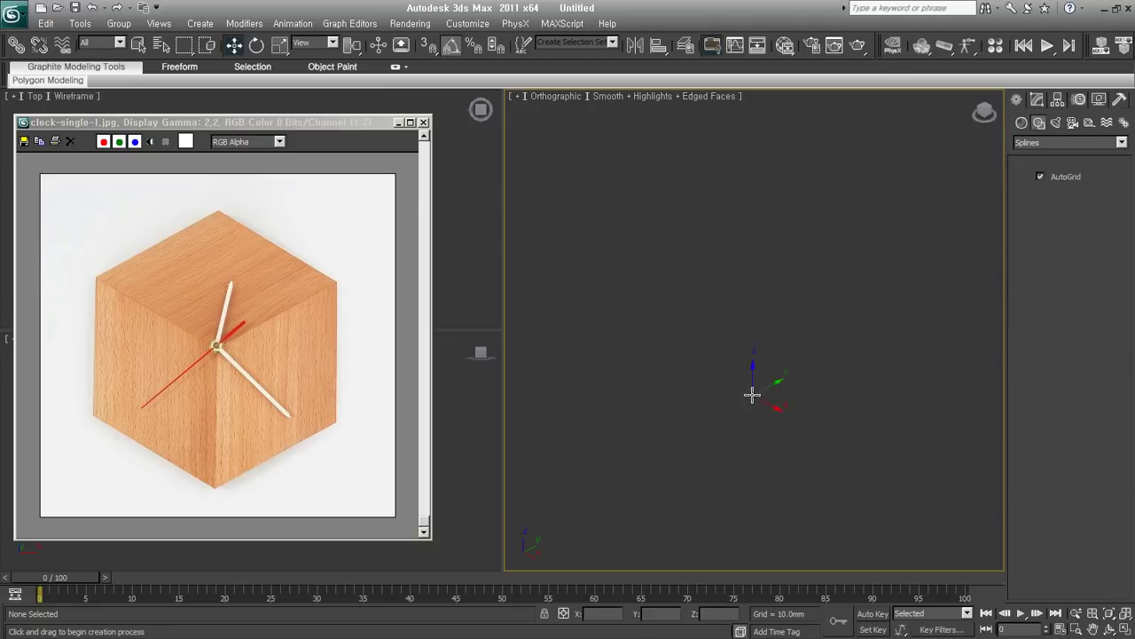
- Draw a hexagon in Front view, rotate it about 90°, and convert it to Editable Poly
key(f)
drag(752, 328, 741, 397)
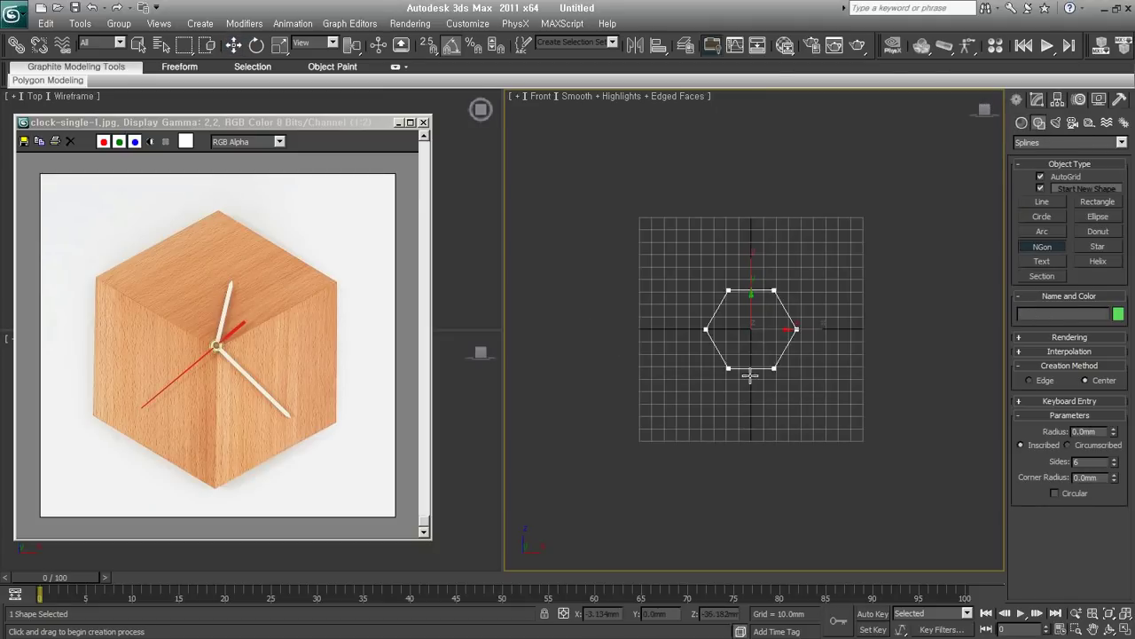
right_click(752, 312)
click(763, 323)
key(e)
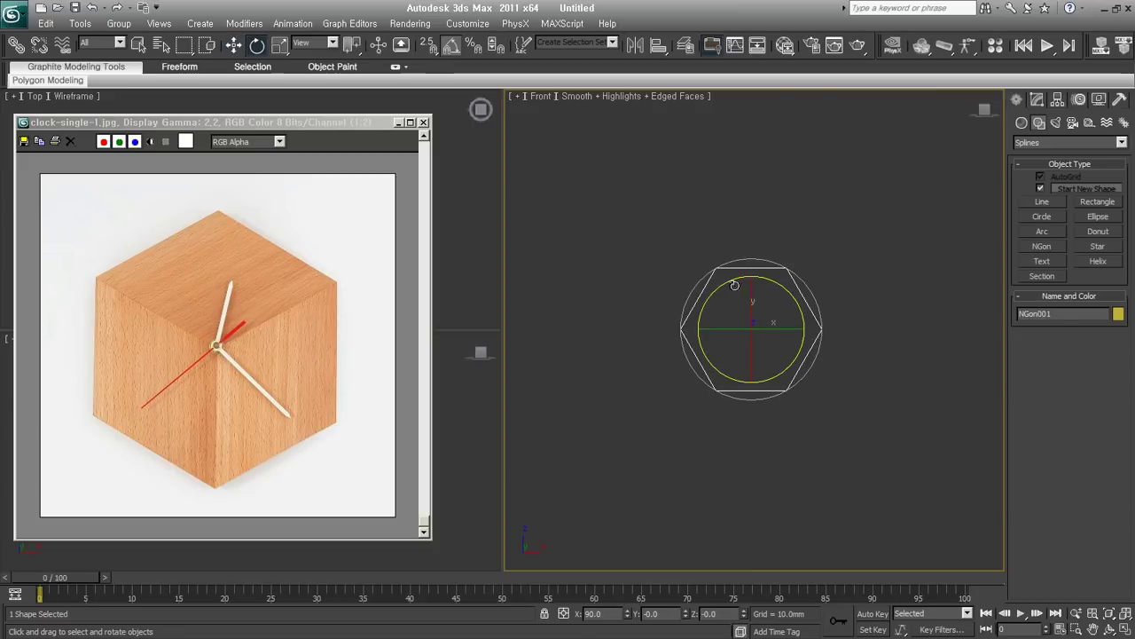
drag(735, 284, 699, 353)
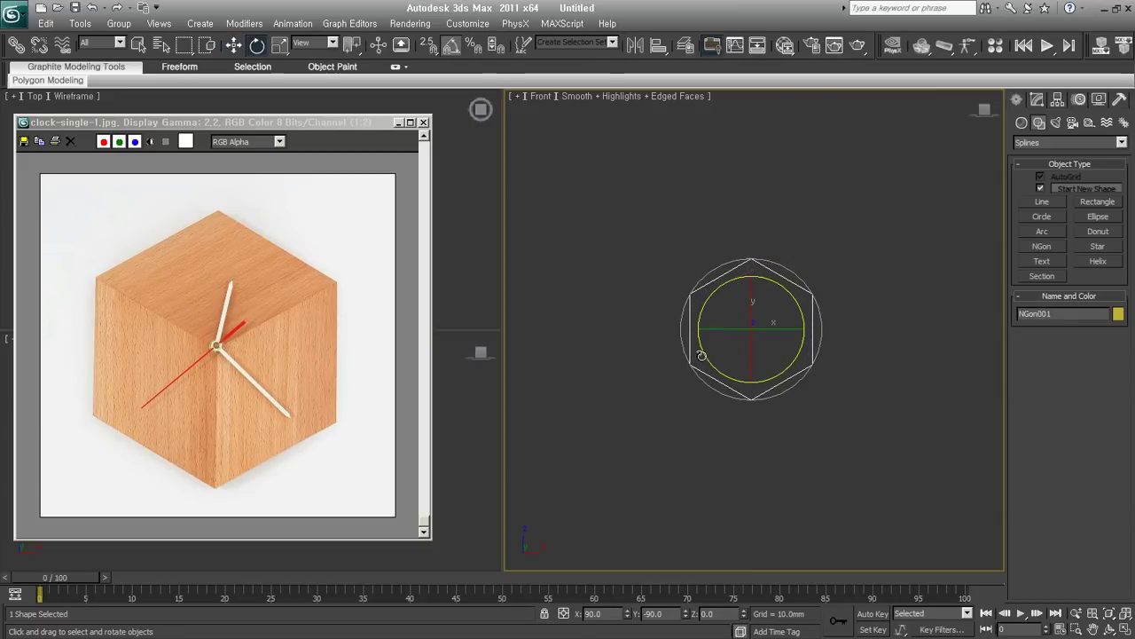
right_click(699, 353)
click(781, 478)
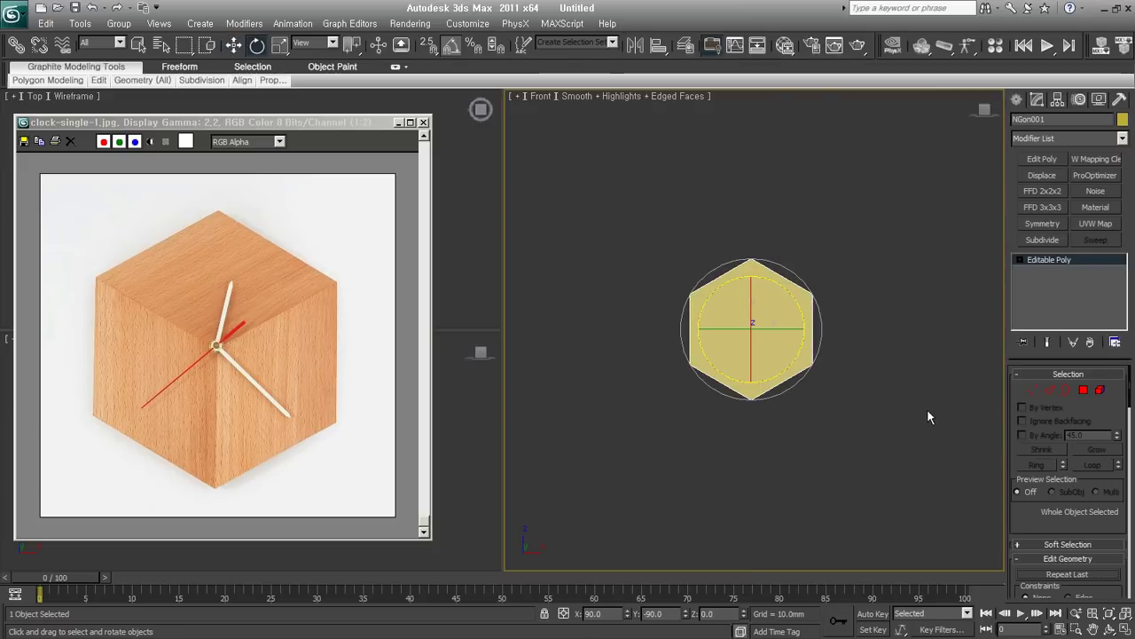
- Inset the hexagon's single polygon fully to its centre, forming six triangles
click(1083, 390)
click(752, 320)
right_click(750, 303)
click(742, 374)
drag(752, 329, 773, 393)
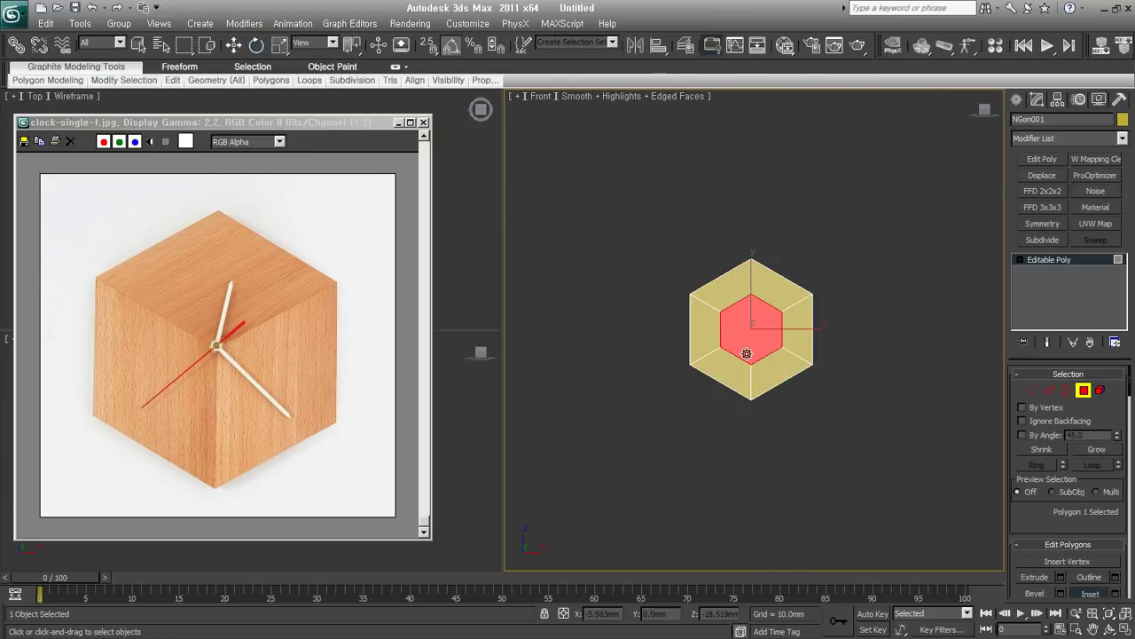
- Remove three alternating centre edges, leaving three rhombus faces, then return to the object level
key(2)
right_click(775, 345)
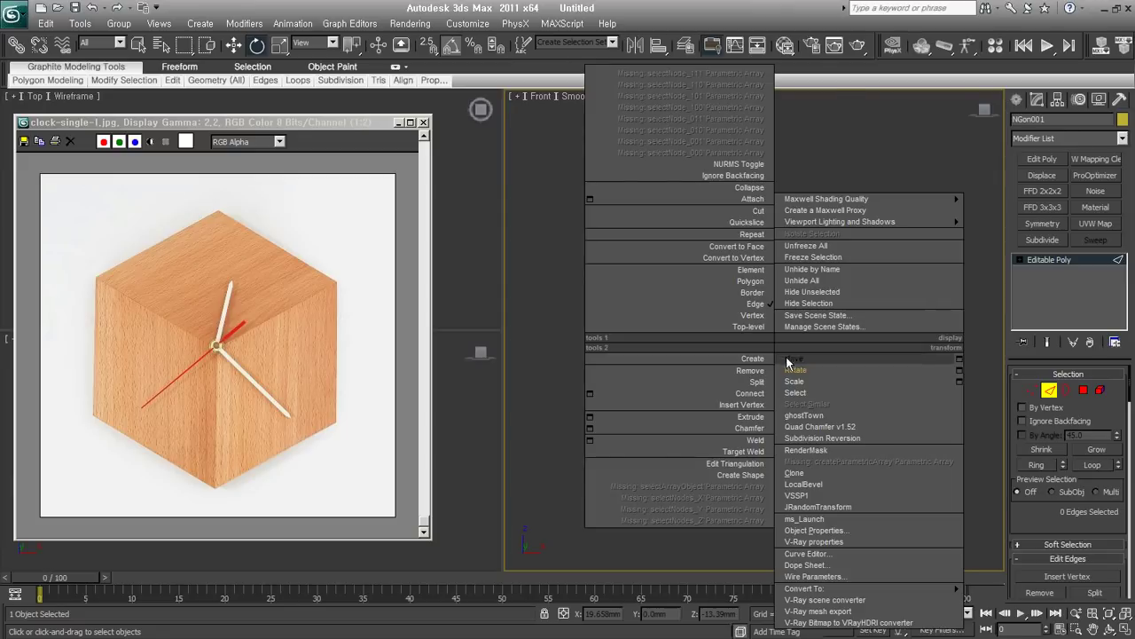
click(788, 359)
click(751, 292)
ctrl+click(721, 346)
ctrl+click(782, 346)
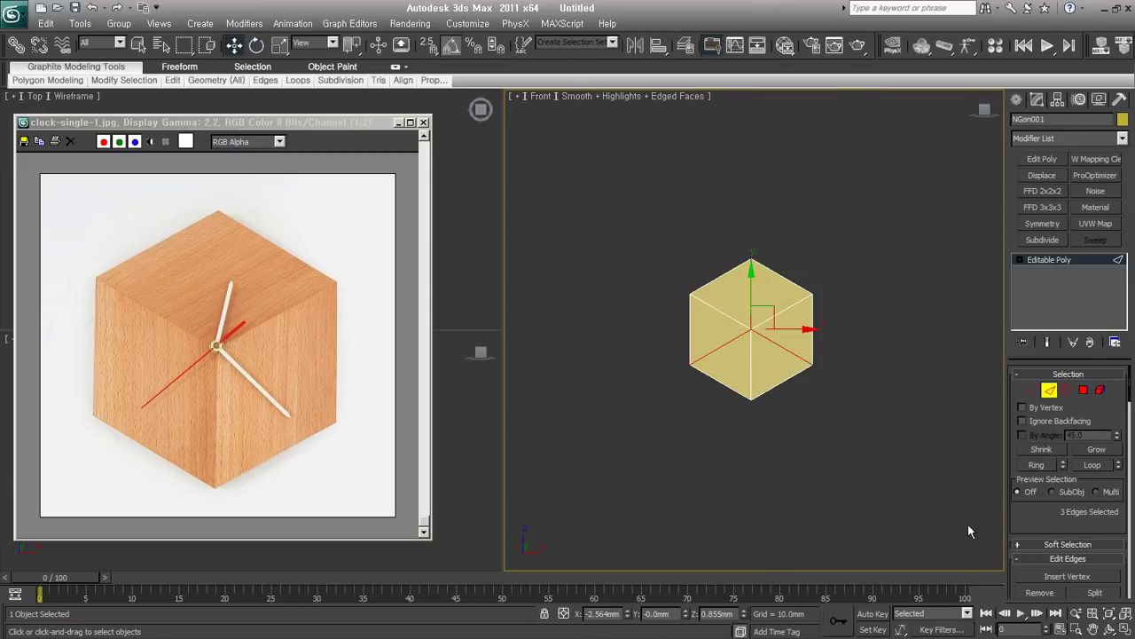
scroll(1042, 525, down, 2)
click(1040, 524)
scroll(848, 384, up, 2)
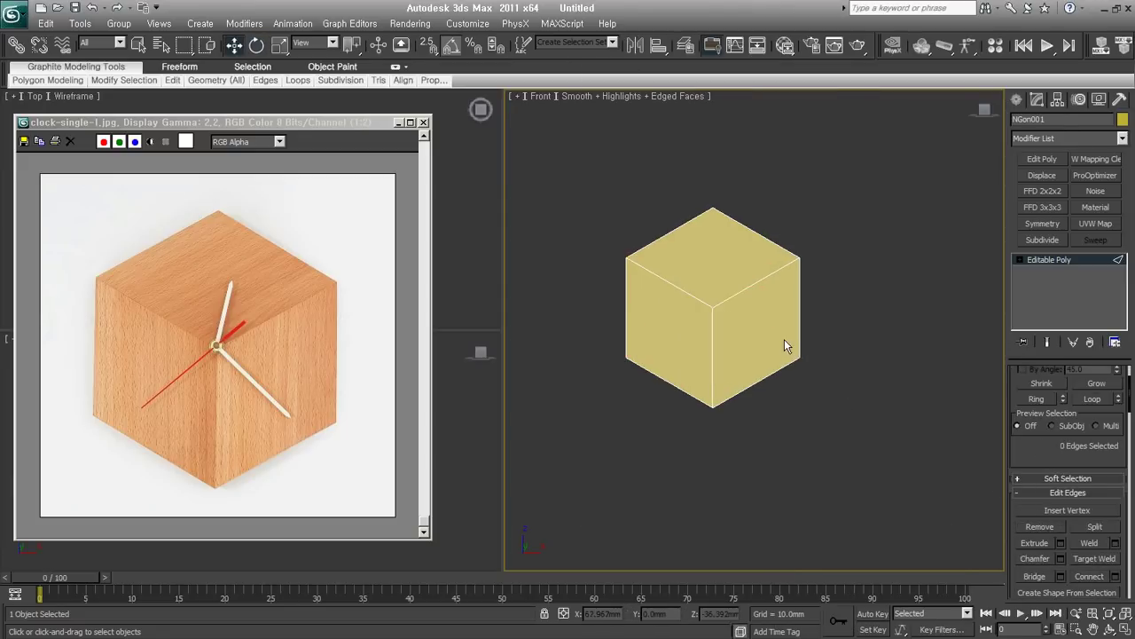
scroll(784, 346, up, 2)
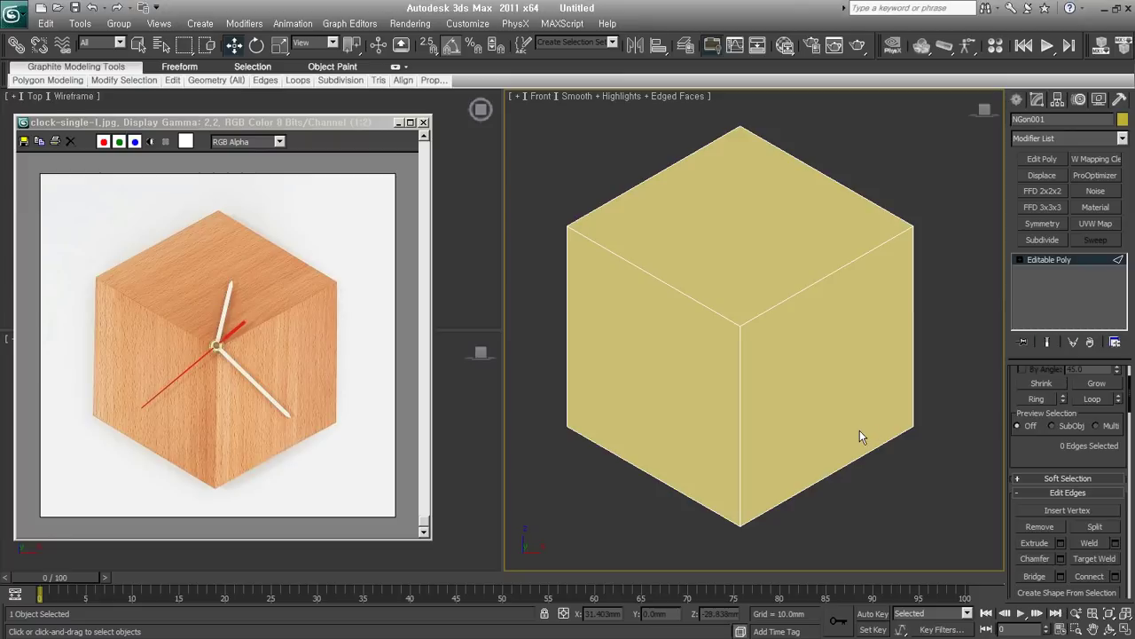
click(1047, 261)
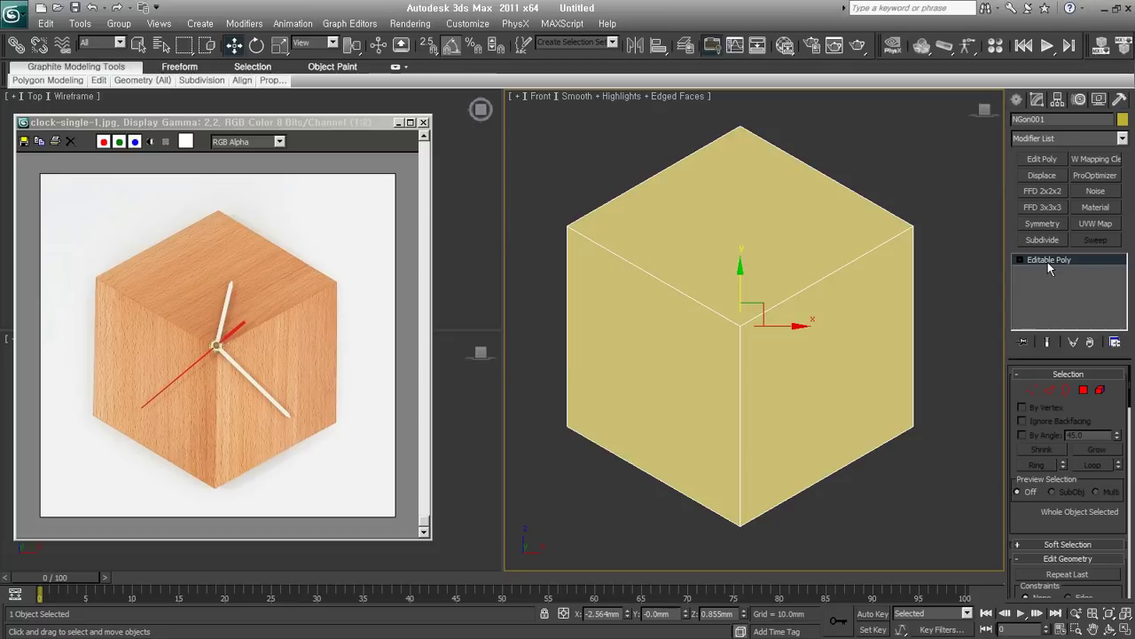